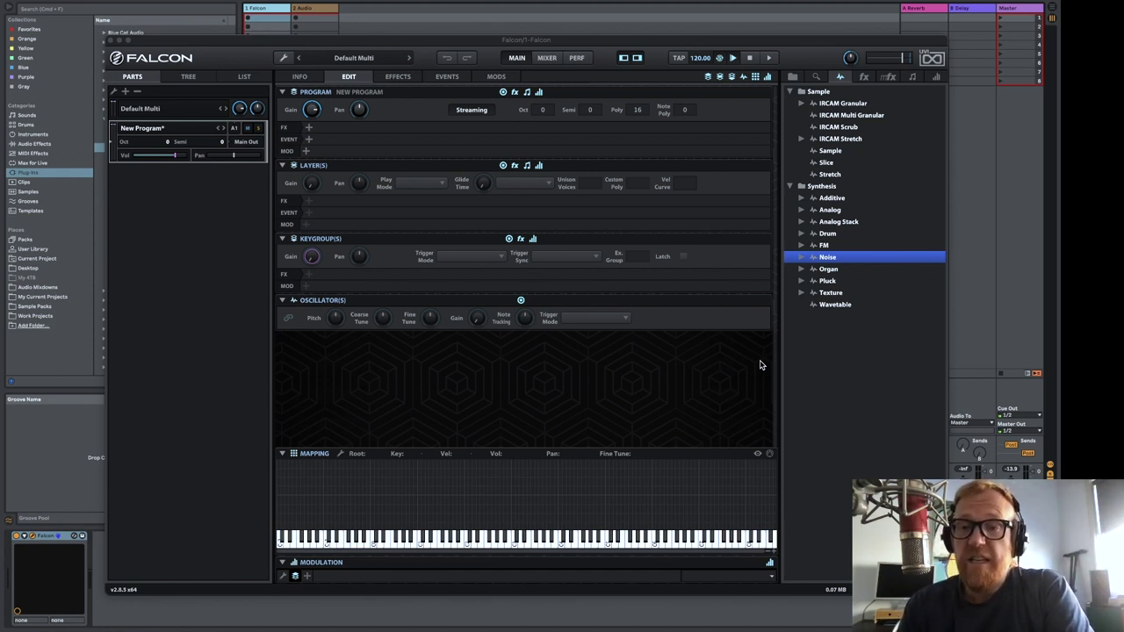
Add a Wavetable oscillator to the empty program across the full key mapping and try its Wave Index control
left_click(843, 304)
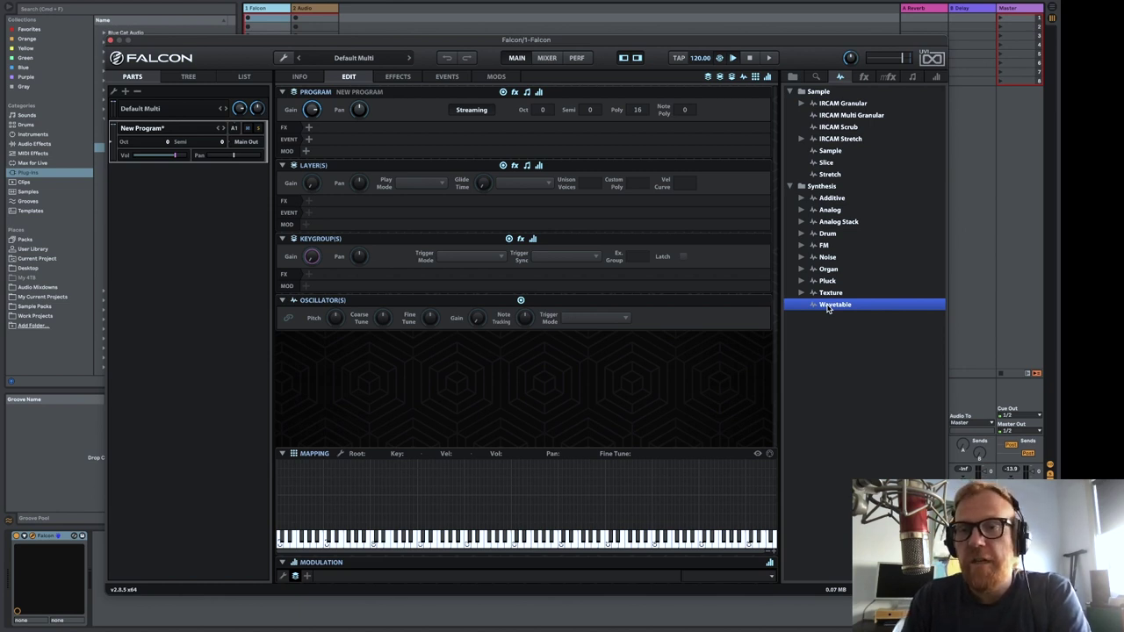
left_click_drag(828, 307, 543, 463)
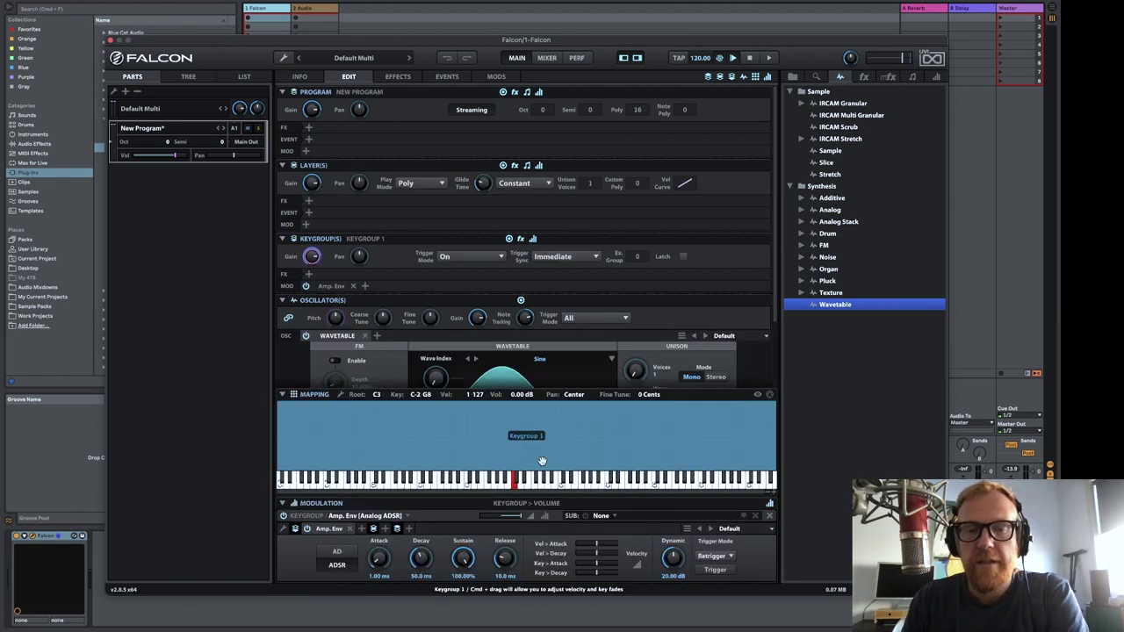
scroll(744, 337, "down", 3)
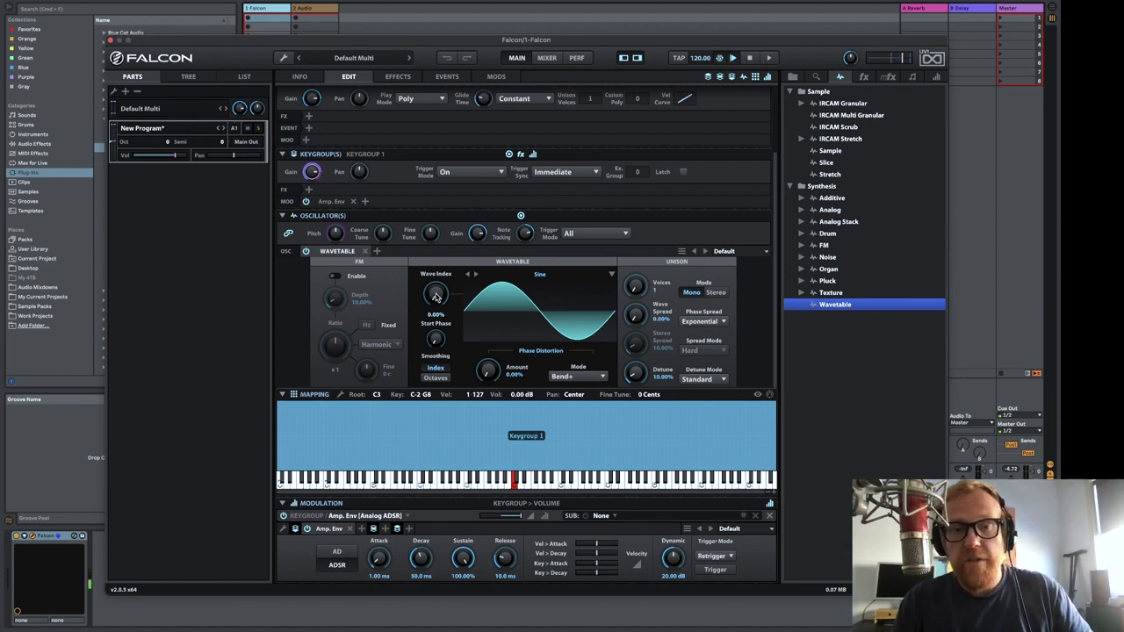
left_click_drag(433, 296, 454, 482)
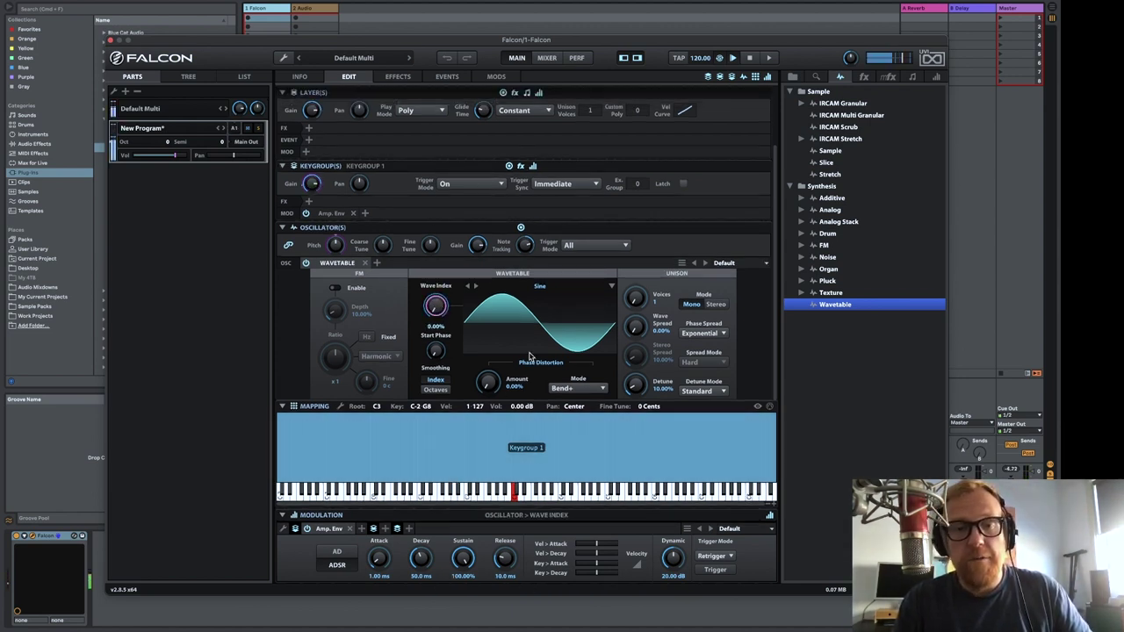
Load the single-cycle Acoustic wave Contra 1 into the Wavetable oscillator
left_click(542, 286)
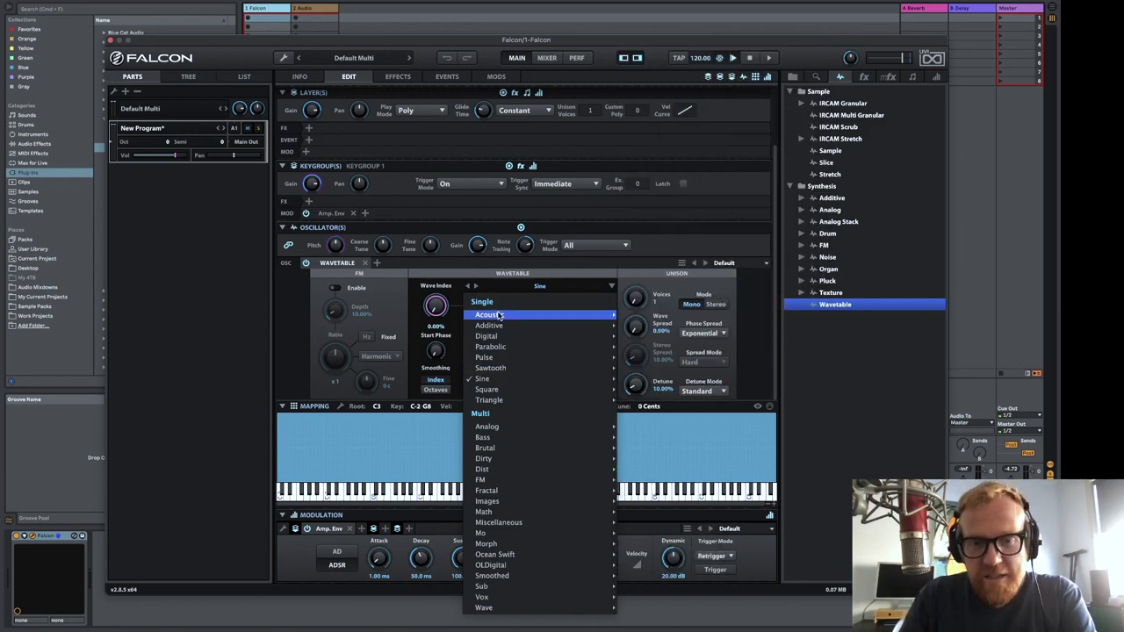
mouse_move(506, 321)
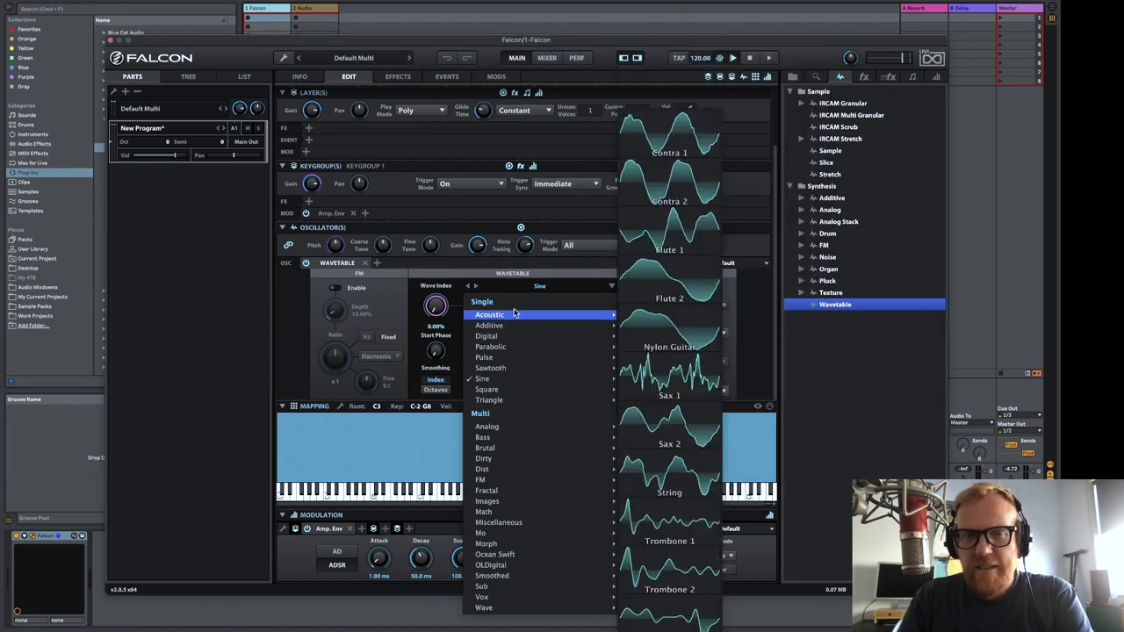
mouse_move(553, 316)
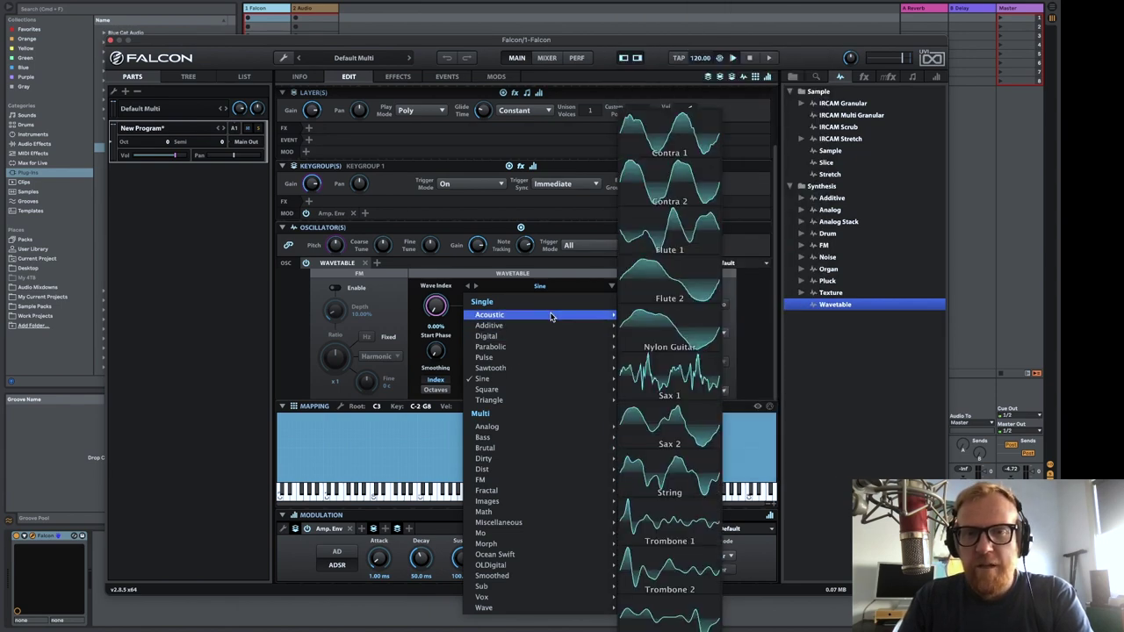
left_click(669, 141)
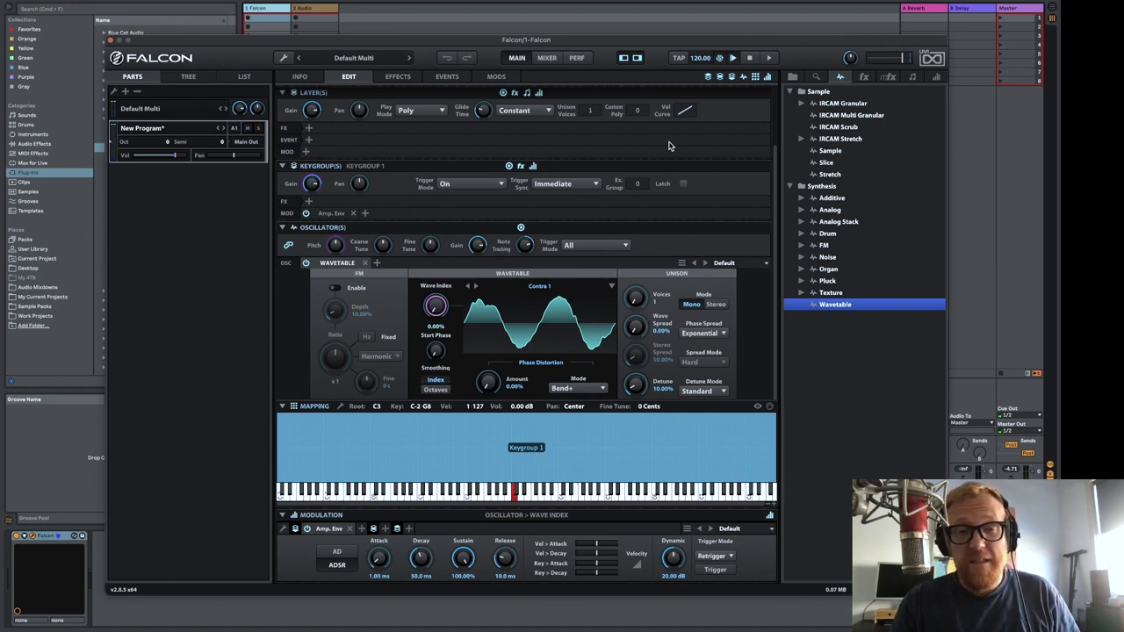
Audition the following Acoustic waves one by one, from Contra 1 through the flutes and Nylon Guitar to Sax 2
left_click(476, 289)
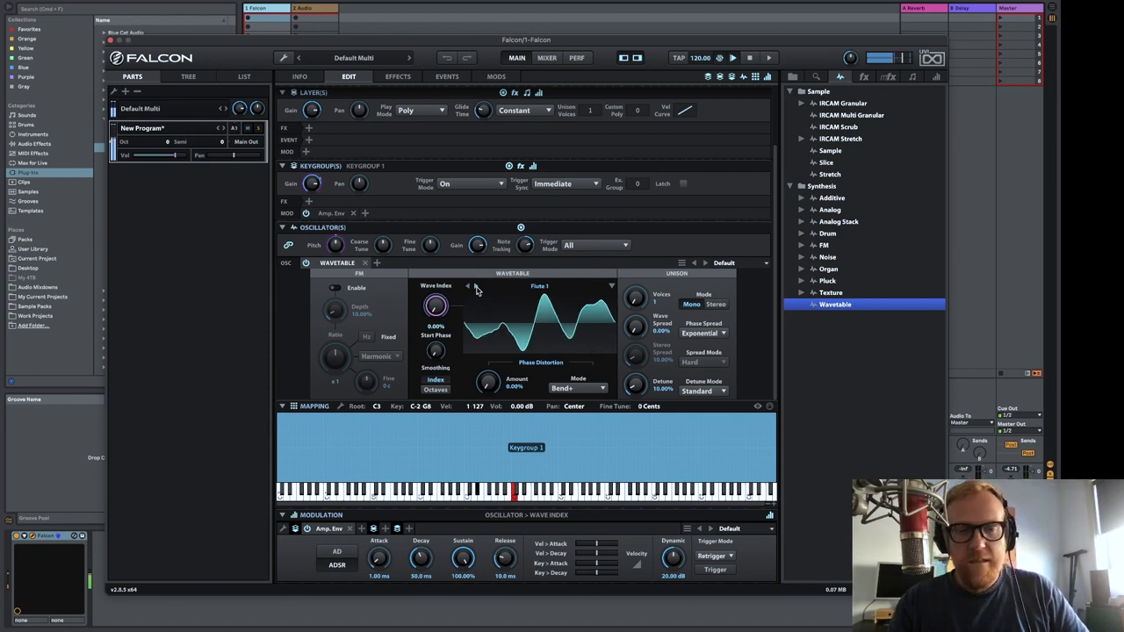
left_click(476, 288)
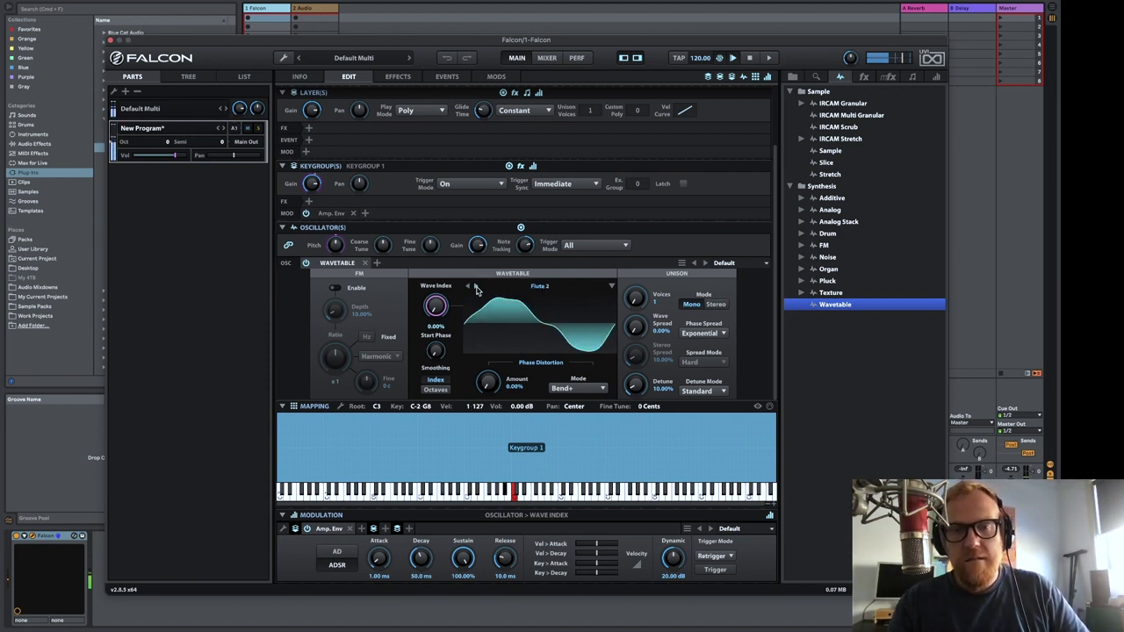
left_click(476, 288)
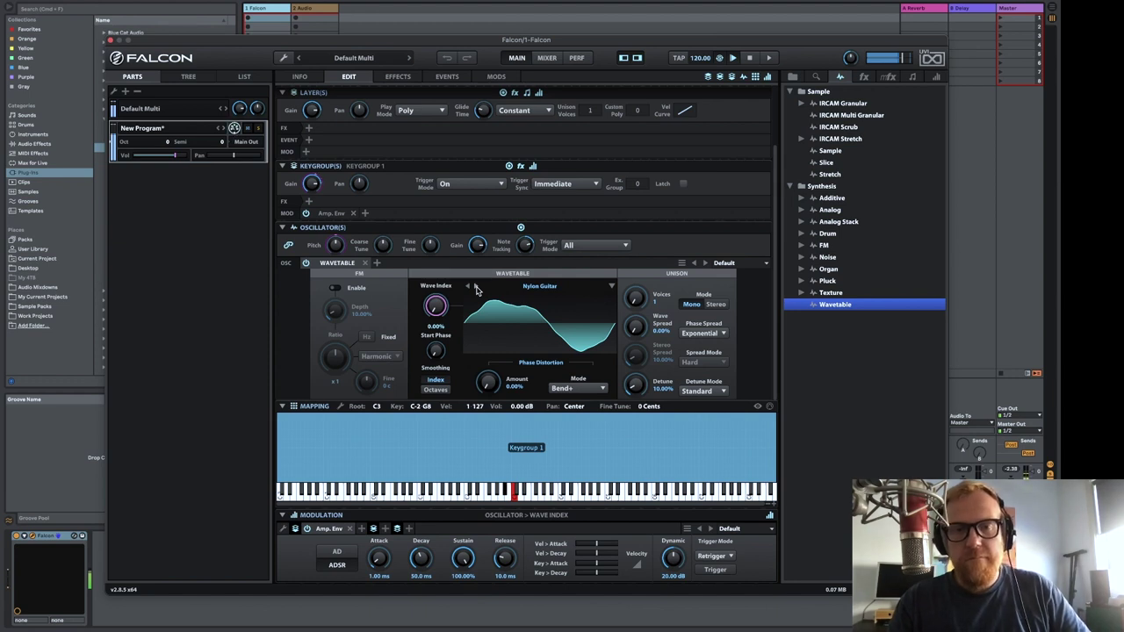
left_click(476, 288)
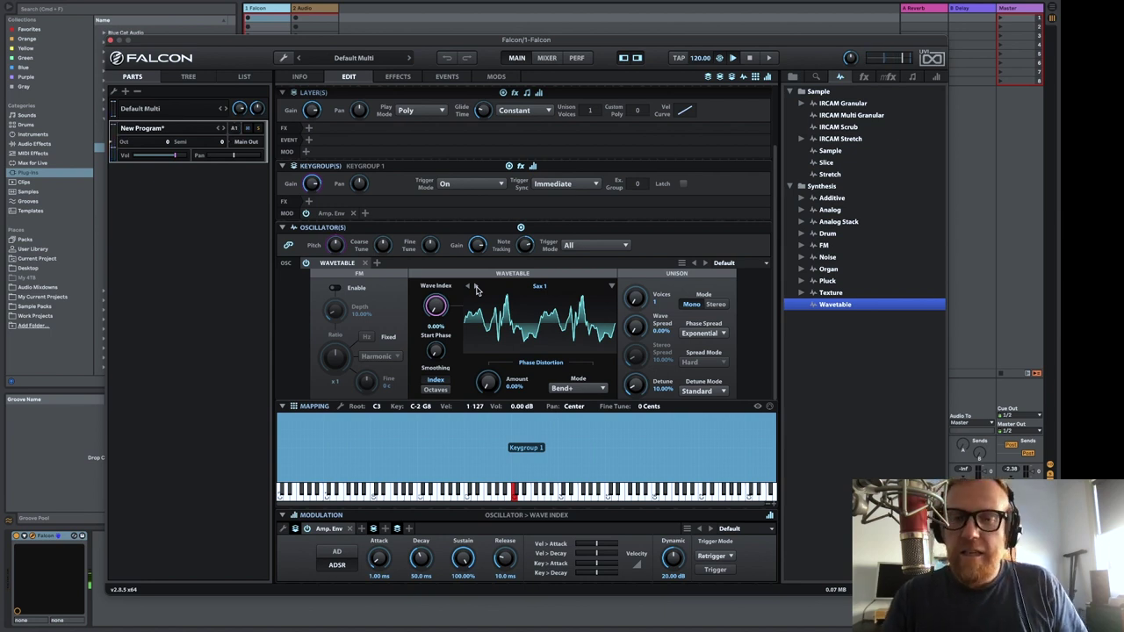
left_click(476, 289)
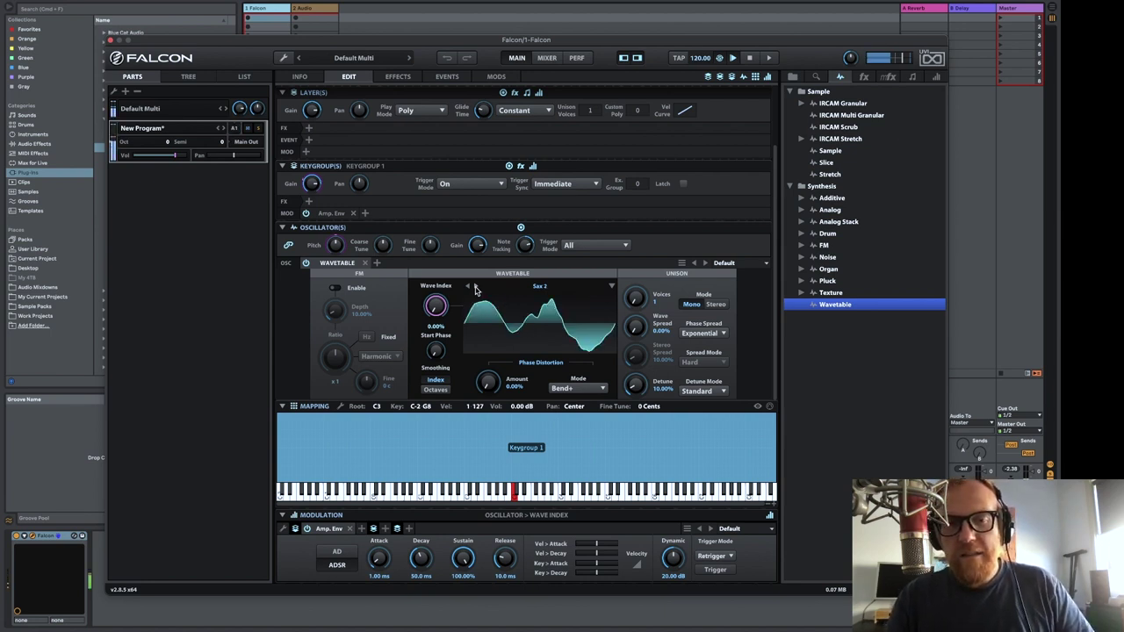
Load the CS15 Saw wave from the Sawtooth category into the Wavetable oscillator
left_click(518, 288)
mouse_move(525, 318)
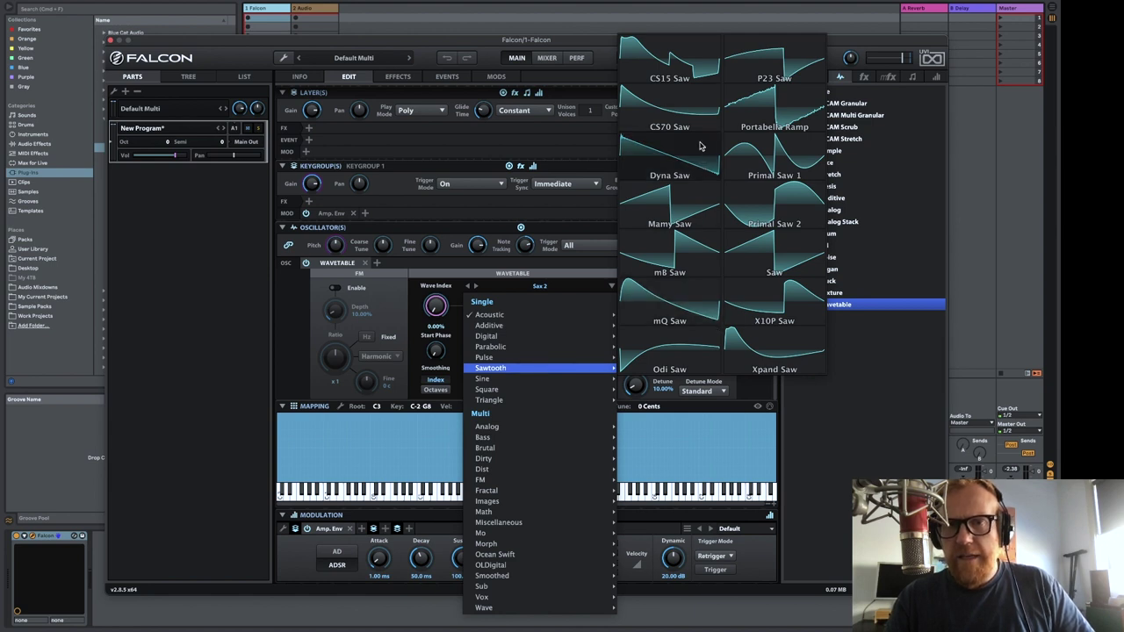
left_click(687, 53)
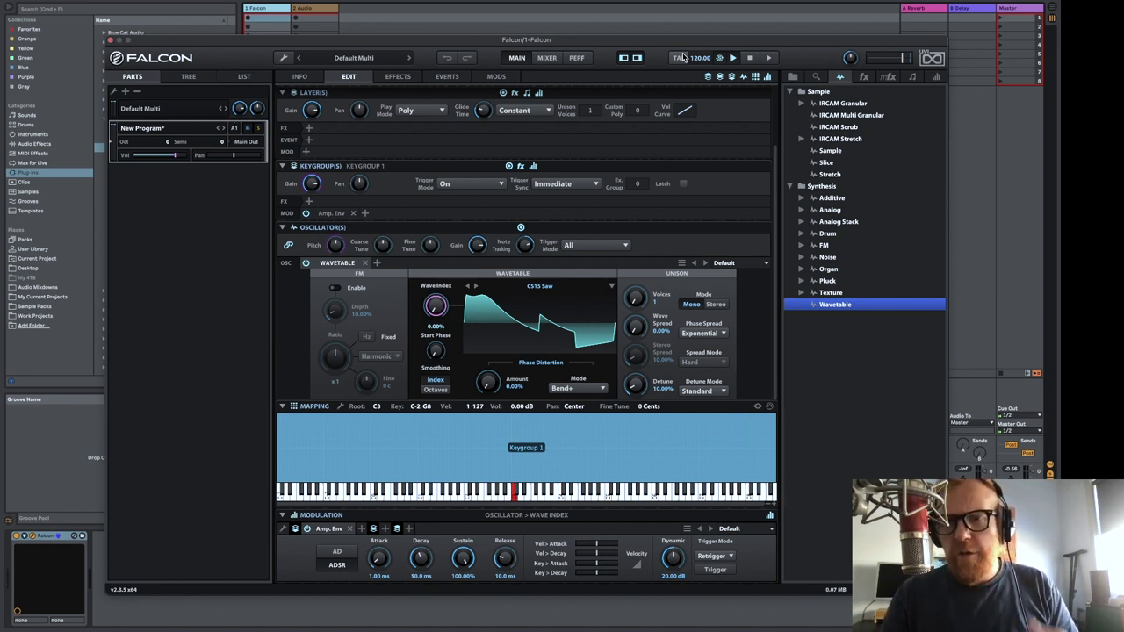
Try adding an Analog oscillator to the keyboard mapping, and undo the addition
left_click(831, 211)
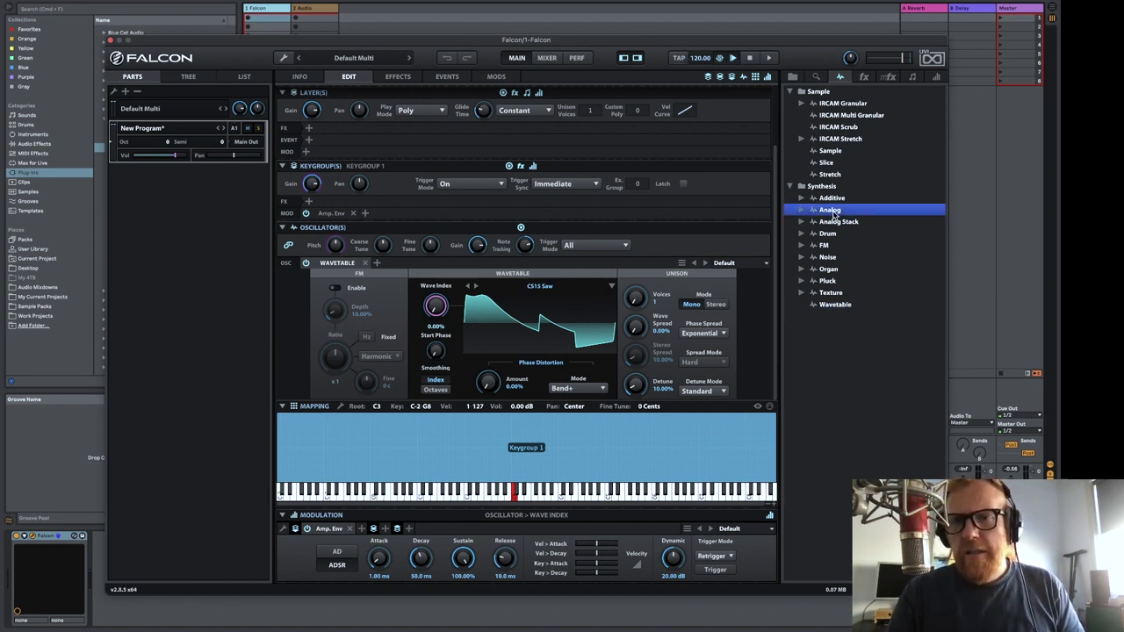
left_click_drag(831, 214, 547, 416)
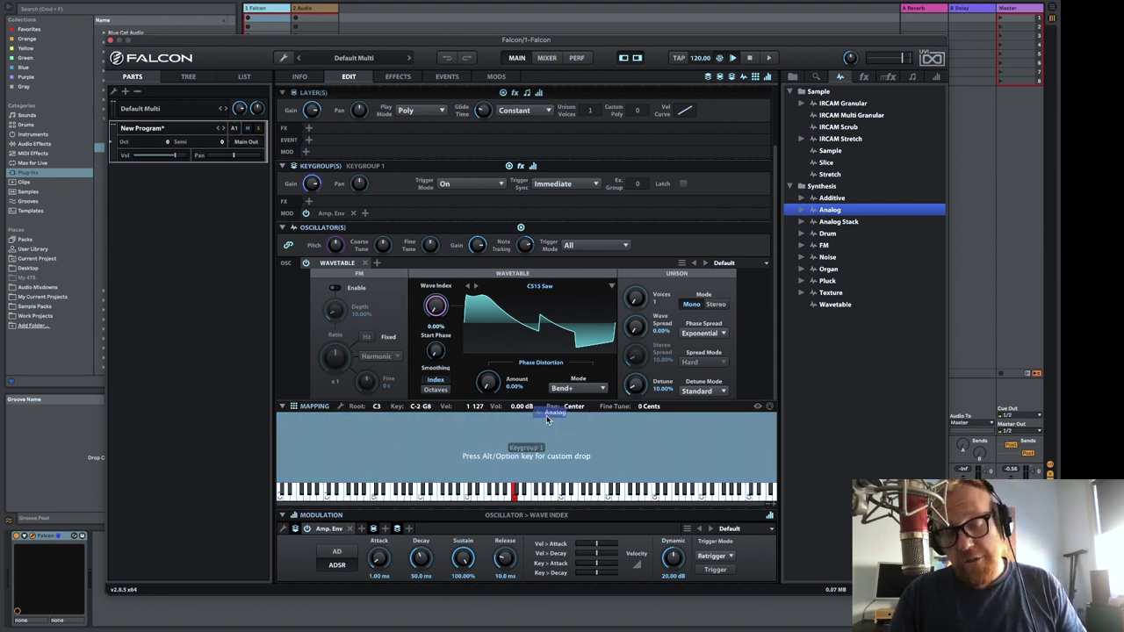
left_click_drag(546, 416, 546, 416)
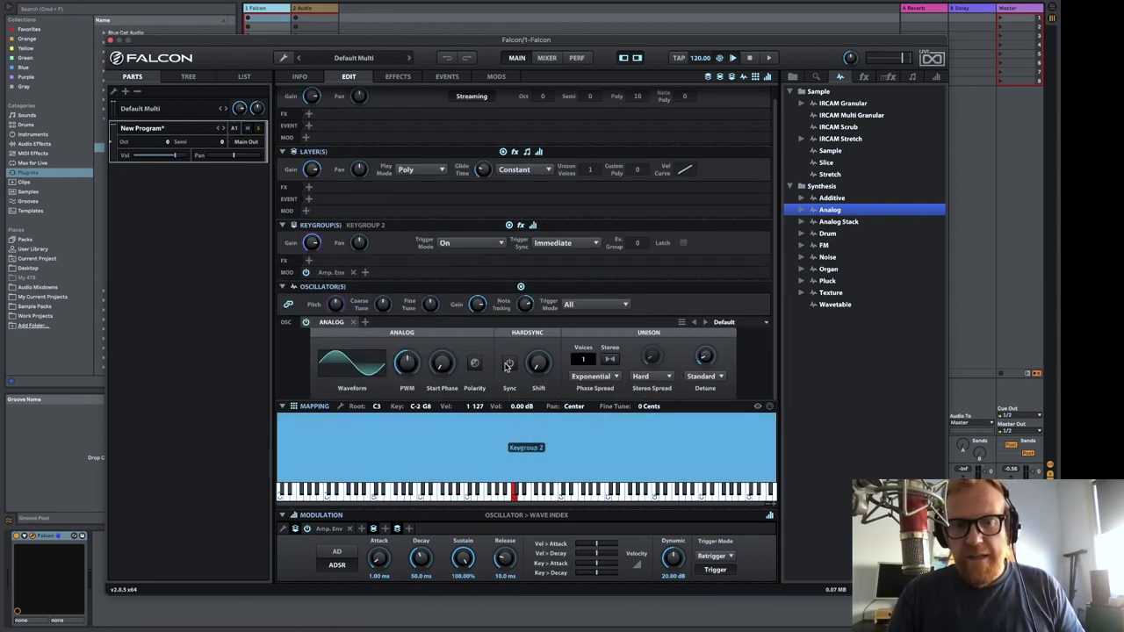
left_click(446, 58)
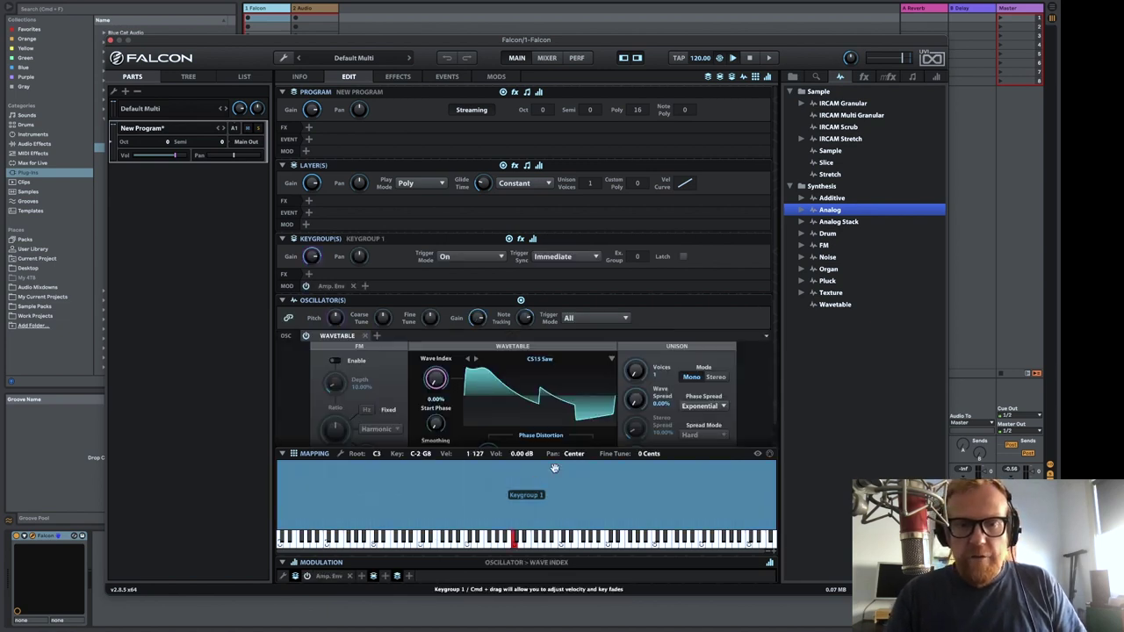
Configure the oscillator's Unison with 8 voices in Stereo mode, wave and stereo spread about 81% each, and detune about 79%
scroll(764, 383, "down", 1)
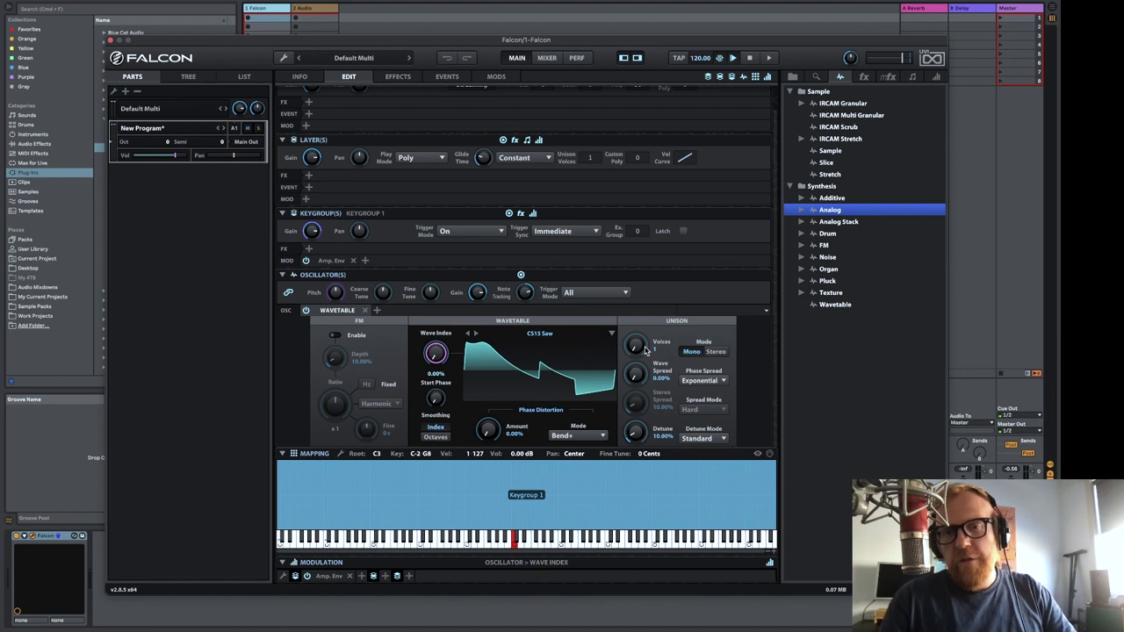
left_click_drag(646, 350, 673, 103)
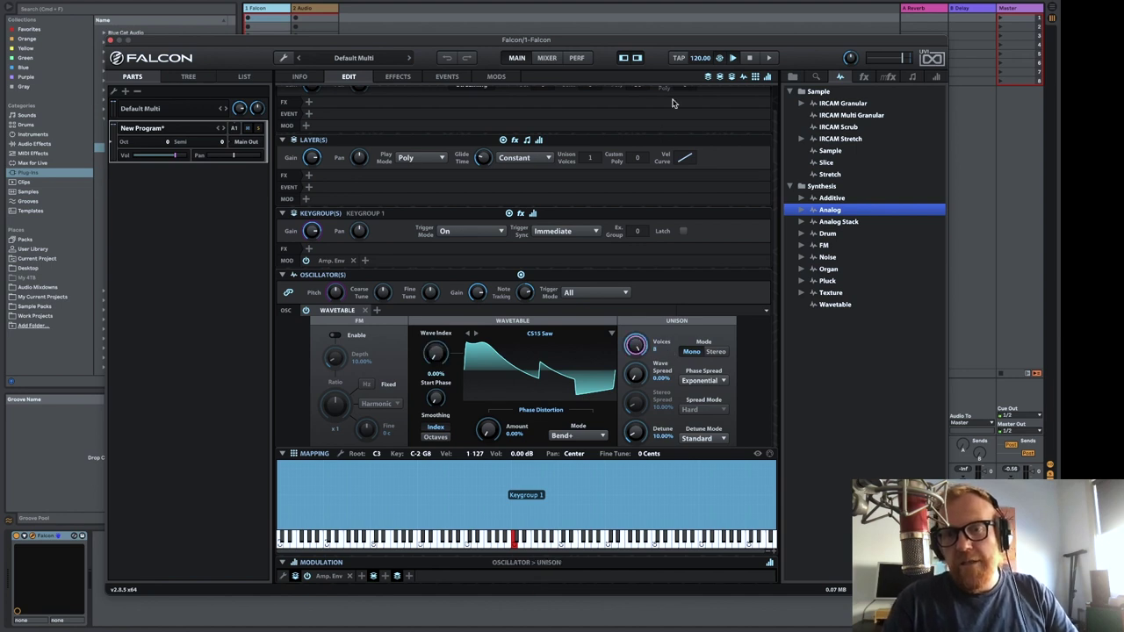
left_click(719, 351)
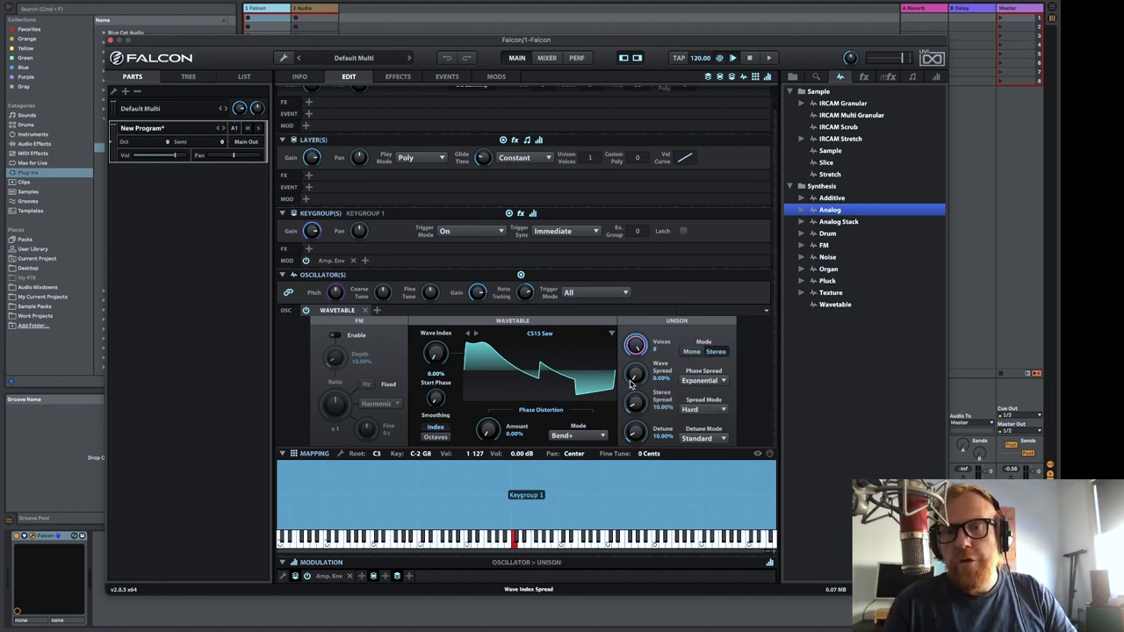
left_click_drag(632, 386, 638, 263)
left_click_drag(635, 402, 637, 301)
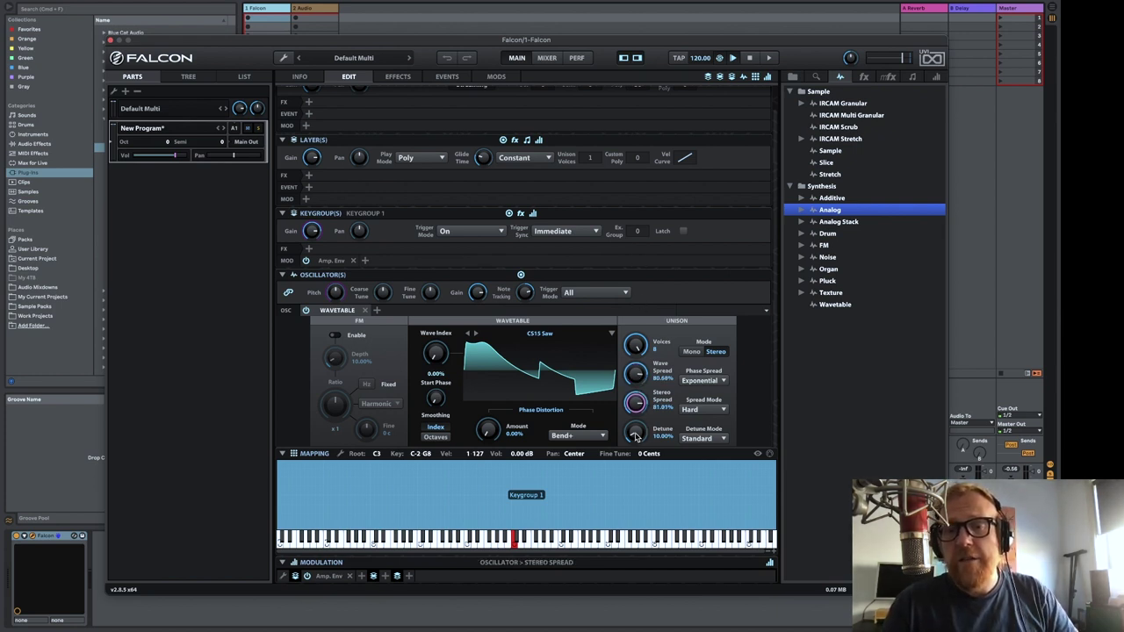
left_click_drag(635, 431, 635, 338)
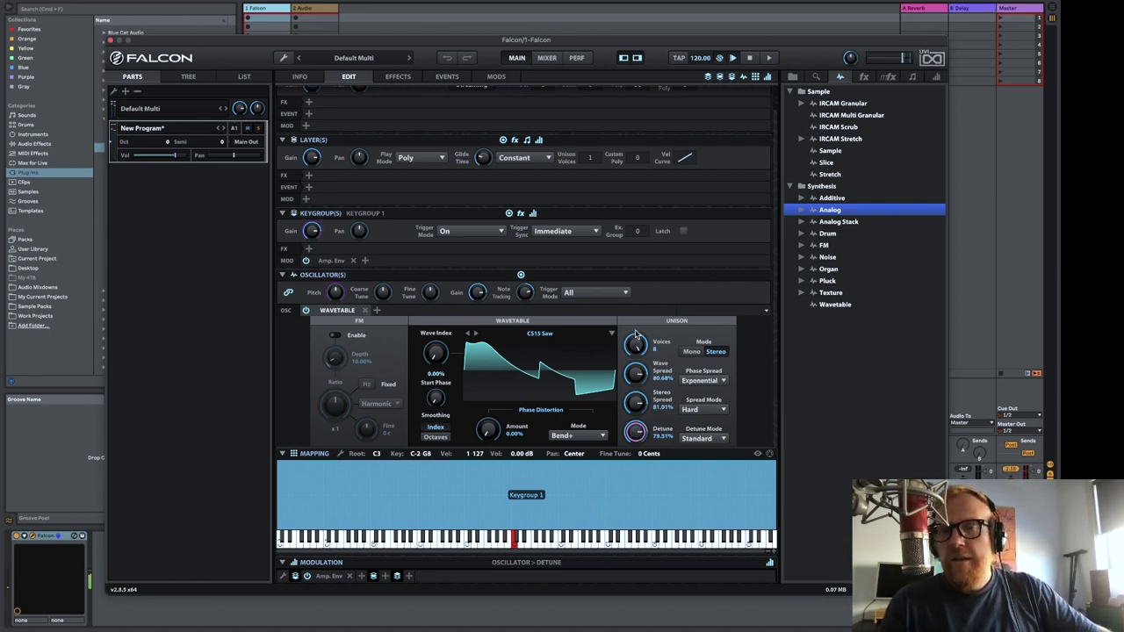
Lower the keygroup's volume to -4.75 dB and open the unison voices value for editing
left_click(328, 260)
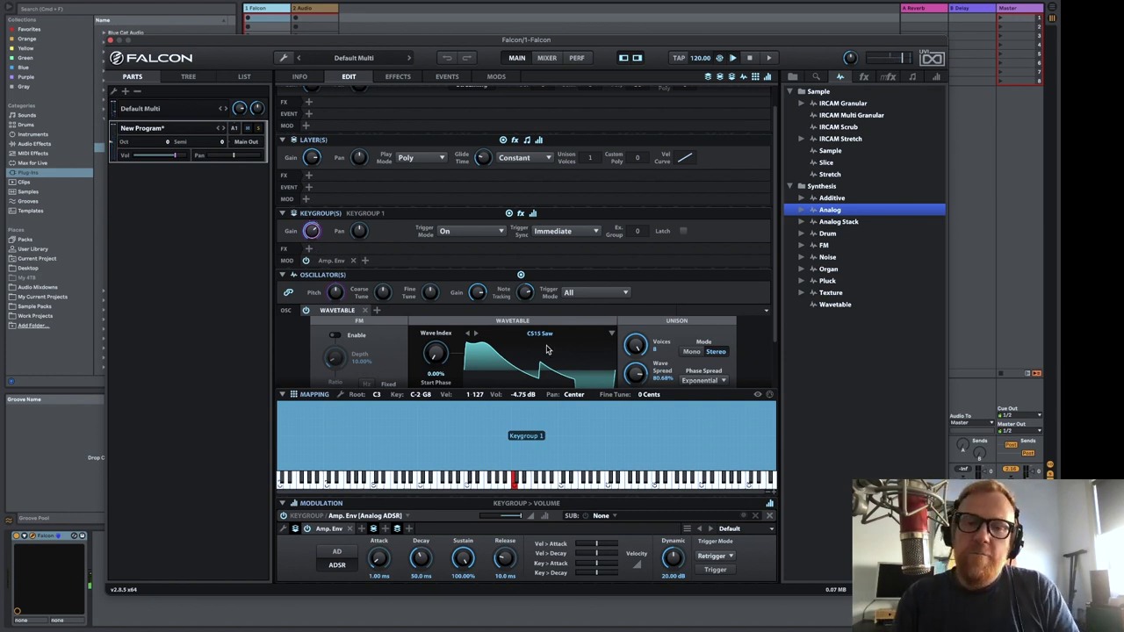
scroll(736, 345, "down", 3)
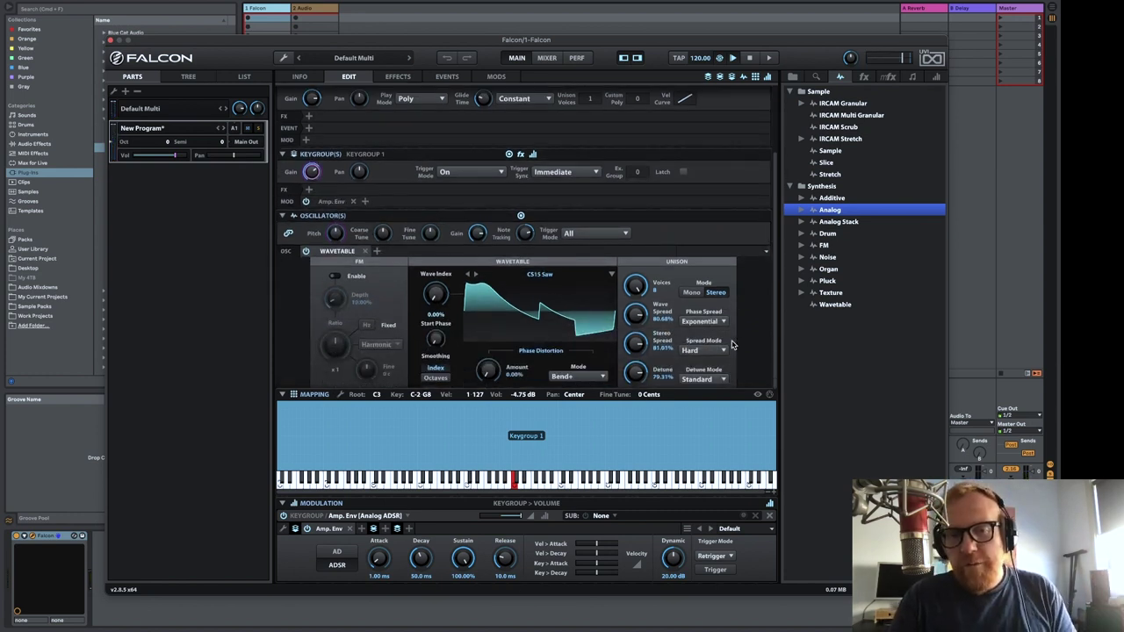
left_click(640, 288)
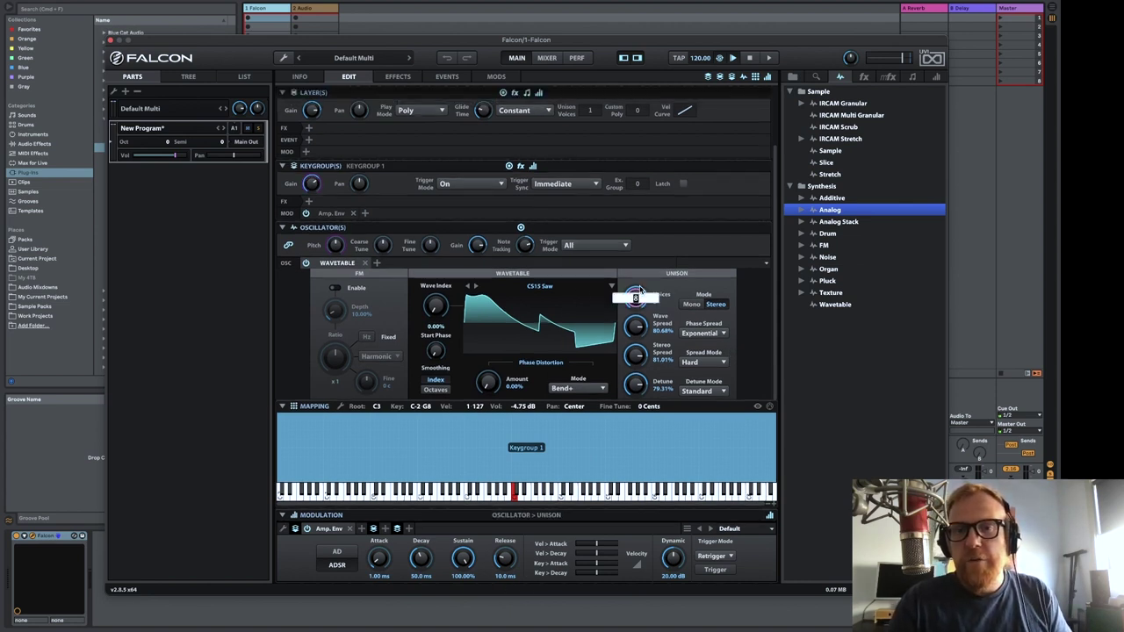
left_click(635, 325)
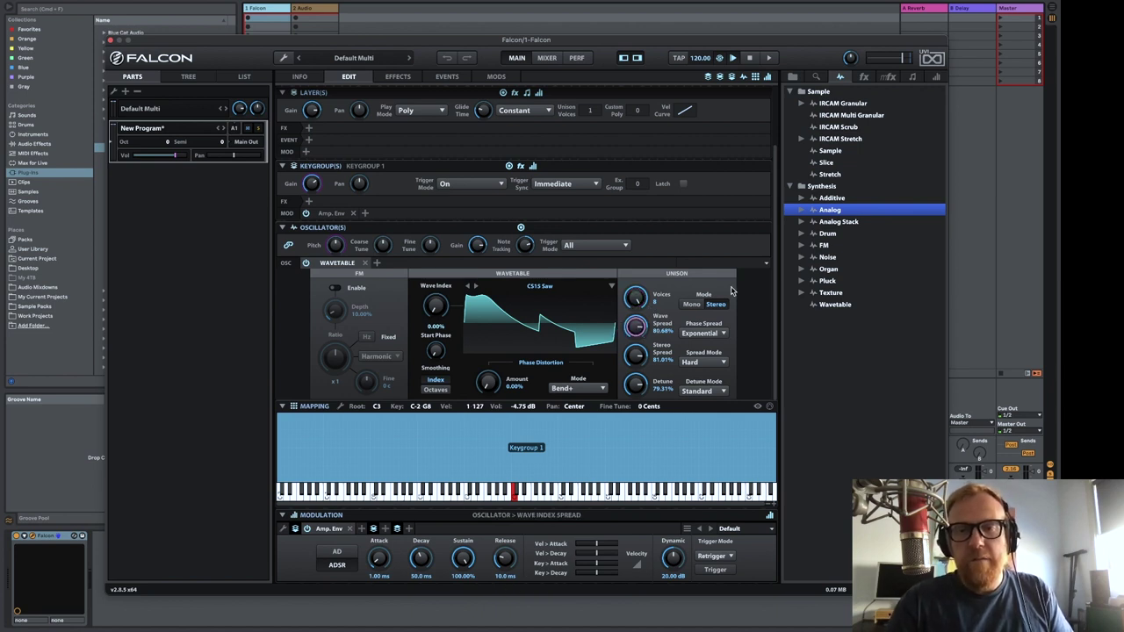
Undo the recent keygroup volume and Unison changes, back to a single mono voice
left_click(446, 58)
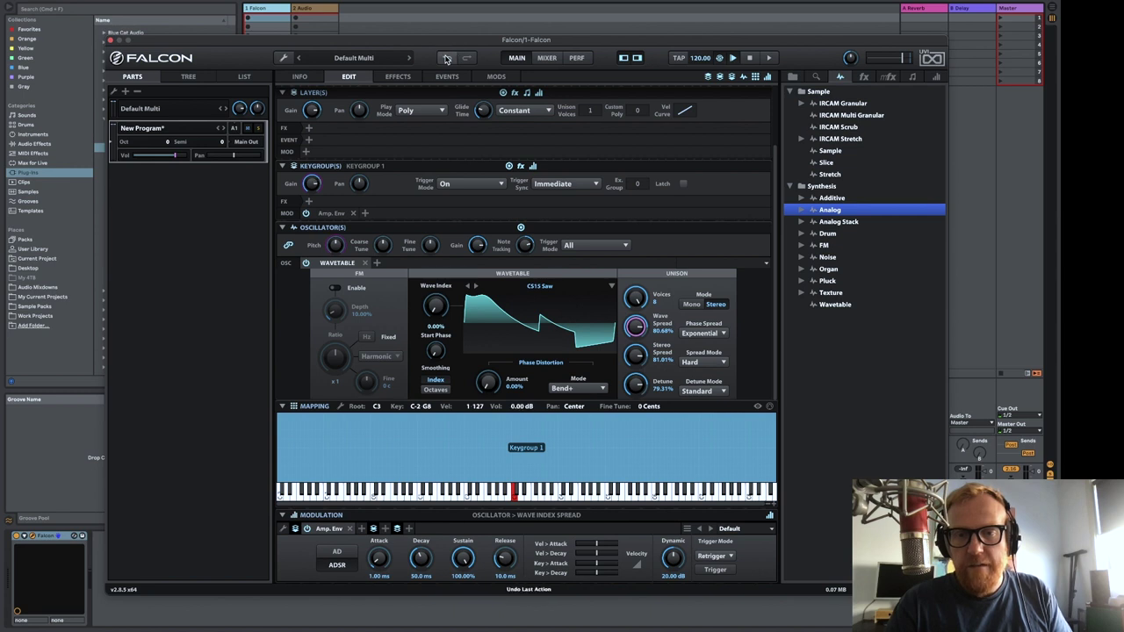
left_click(446, 58)
left_click(446, 58)
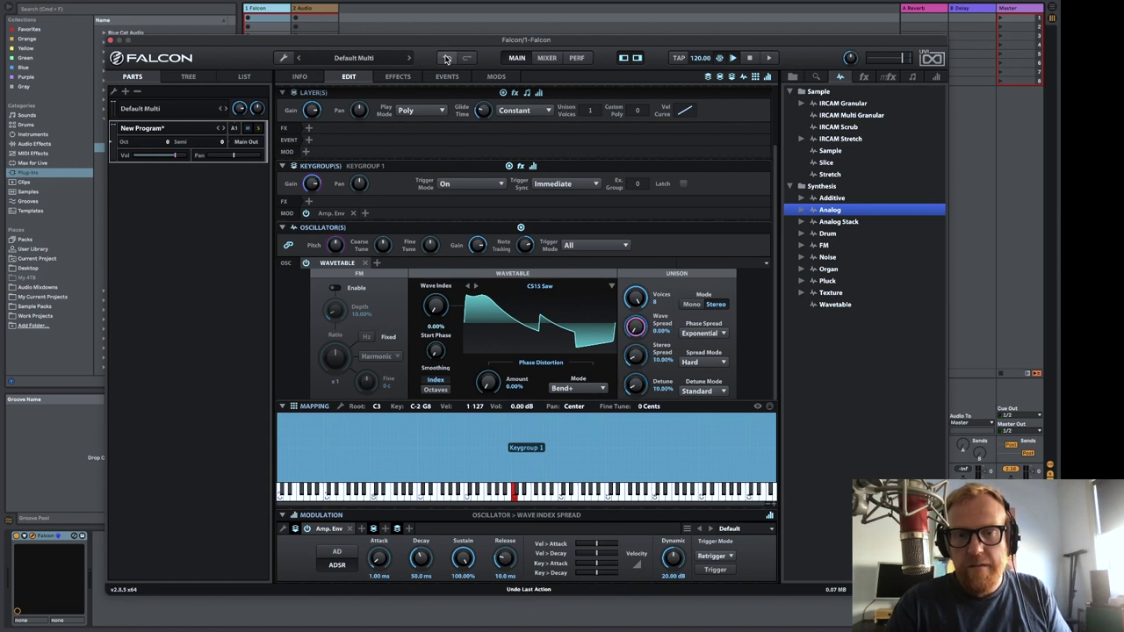
left_click(446, 57)
left_click(446, 58)
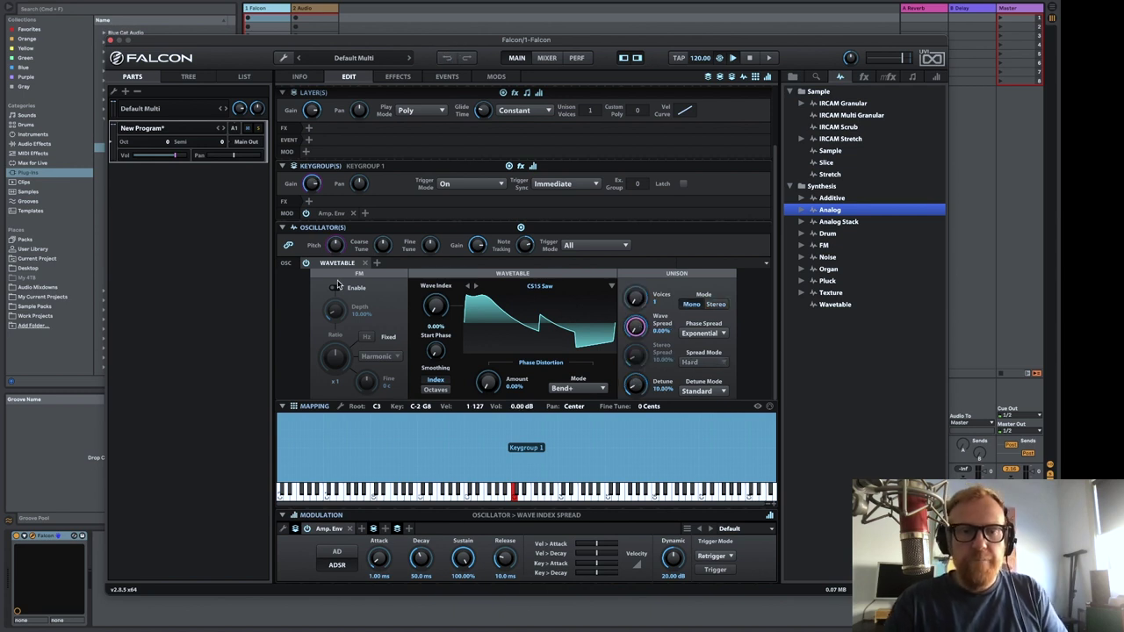
Load the Primal Saw 1 wave from the Sawtooth category into the Wavetable oscillator
left_click(522, 287)
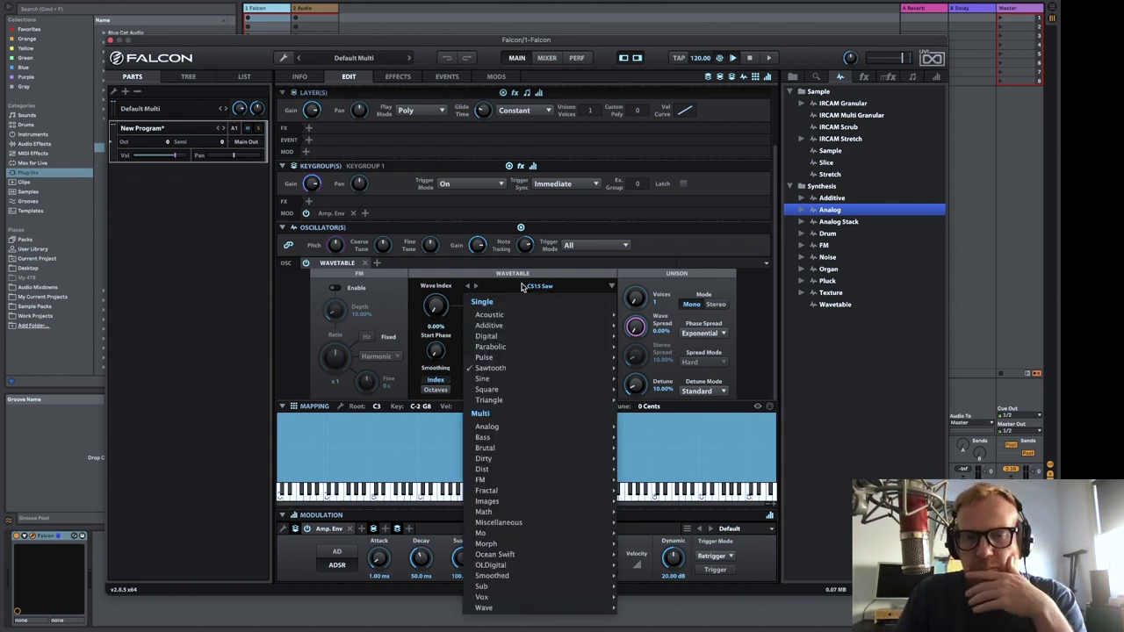
mouse_move(571, 368)
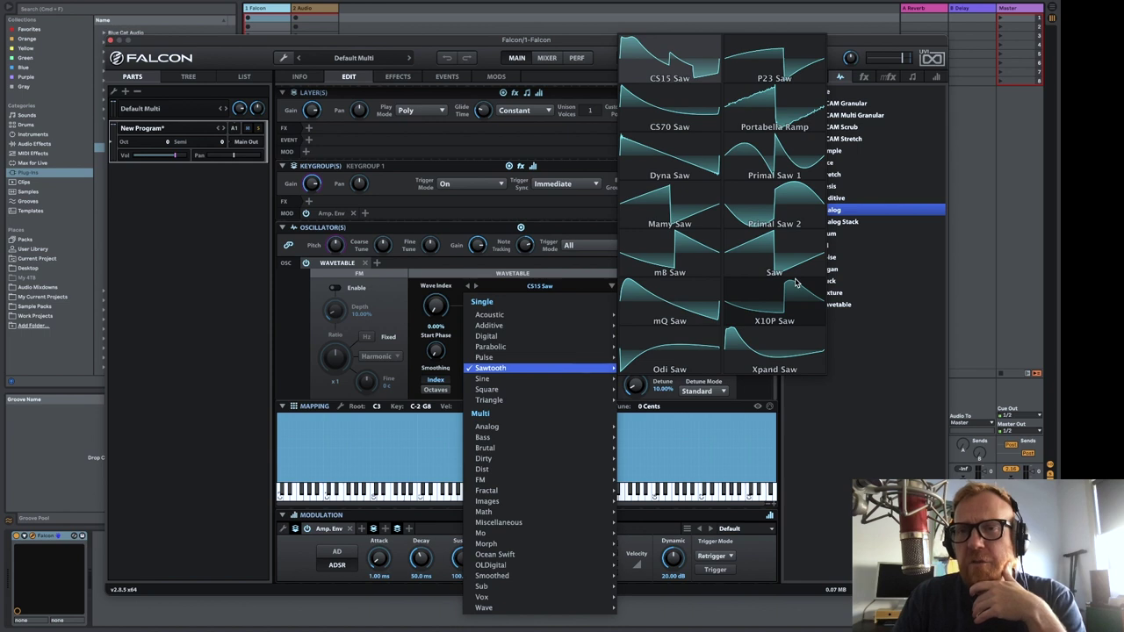
left_click(797, 175)
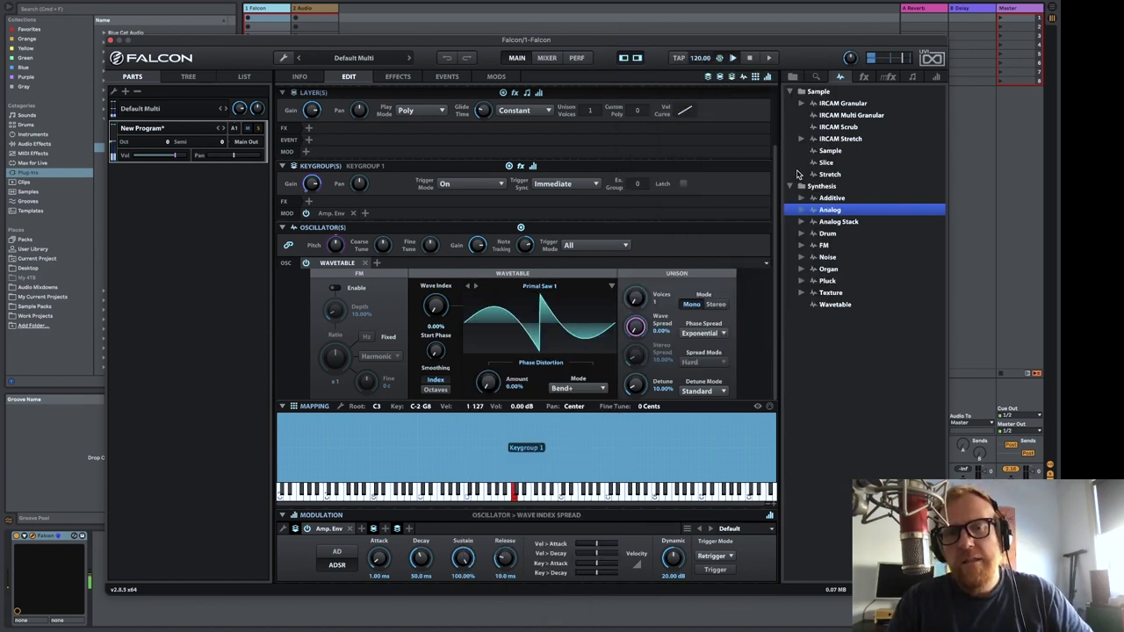
Load the Big Square wavetable from the multi Analog category and sweep its Wave Index, ending at 0%
left_click(537, 286)
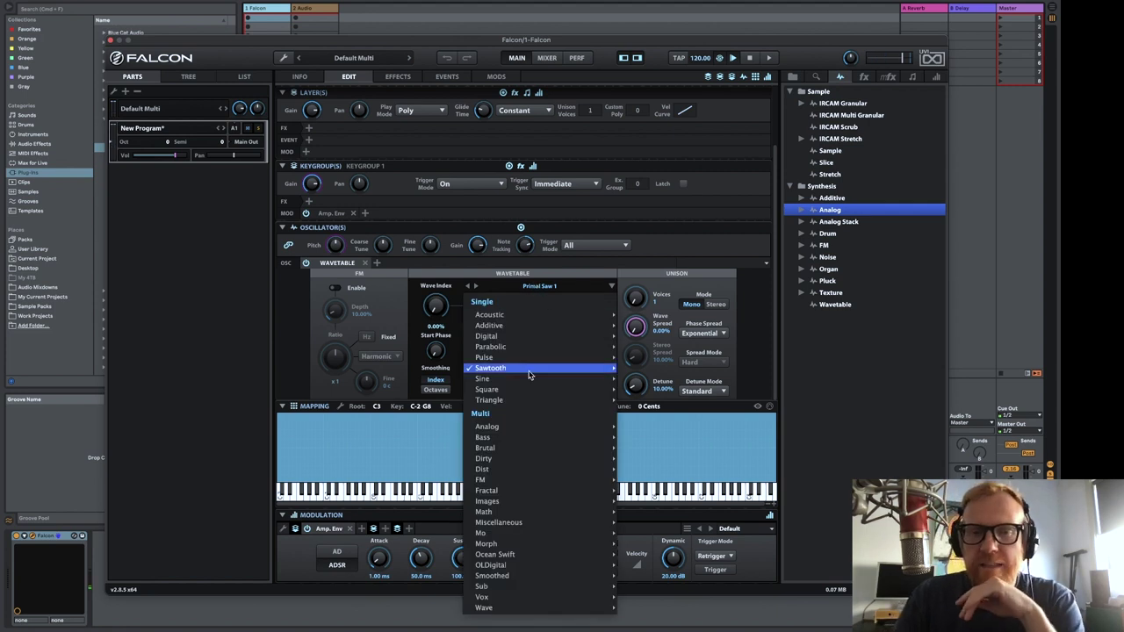
mouse_move(530, 375)
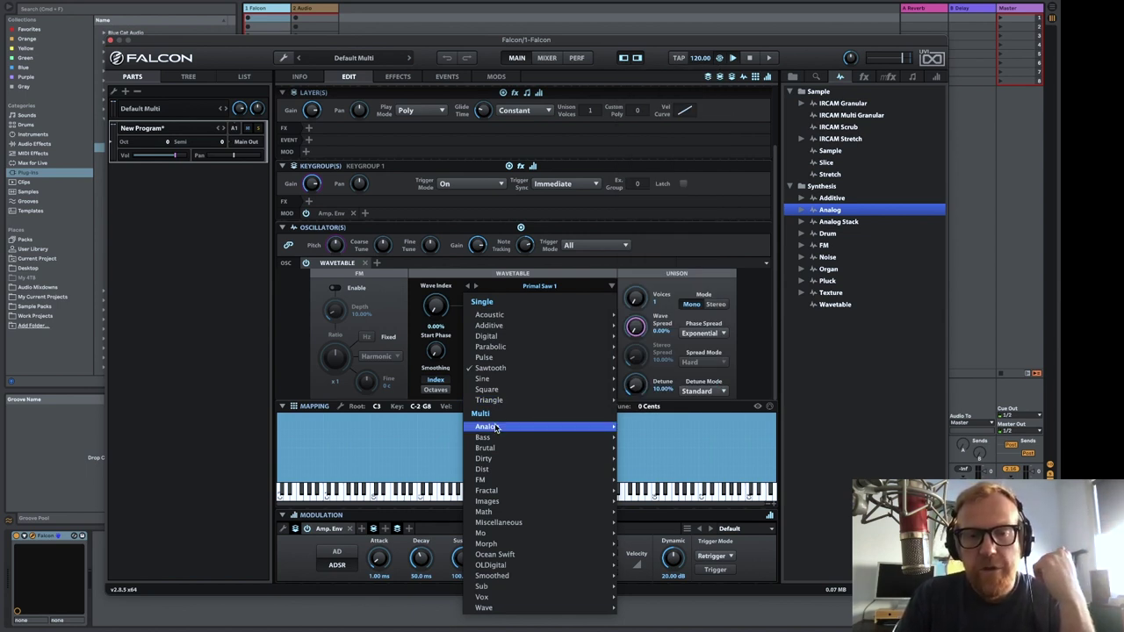
mouse_move(496, 428)
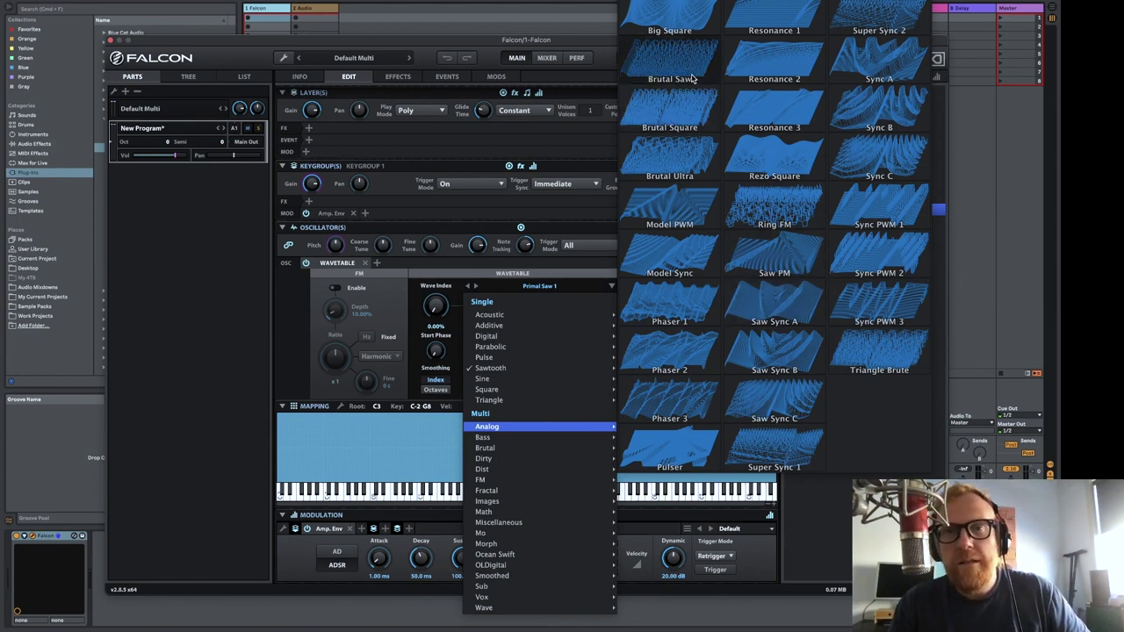
left_click(684, 17)
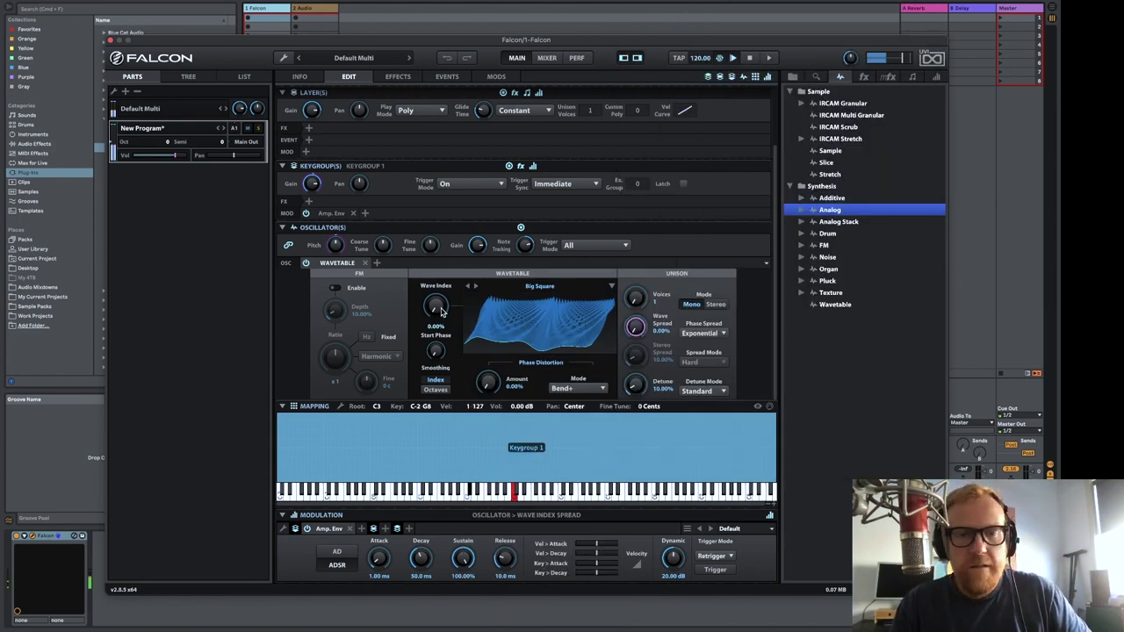
left_click_drag(436, 307, 437, 387)
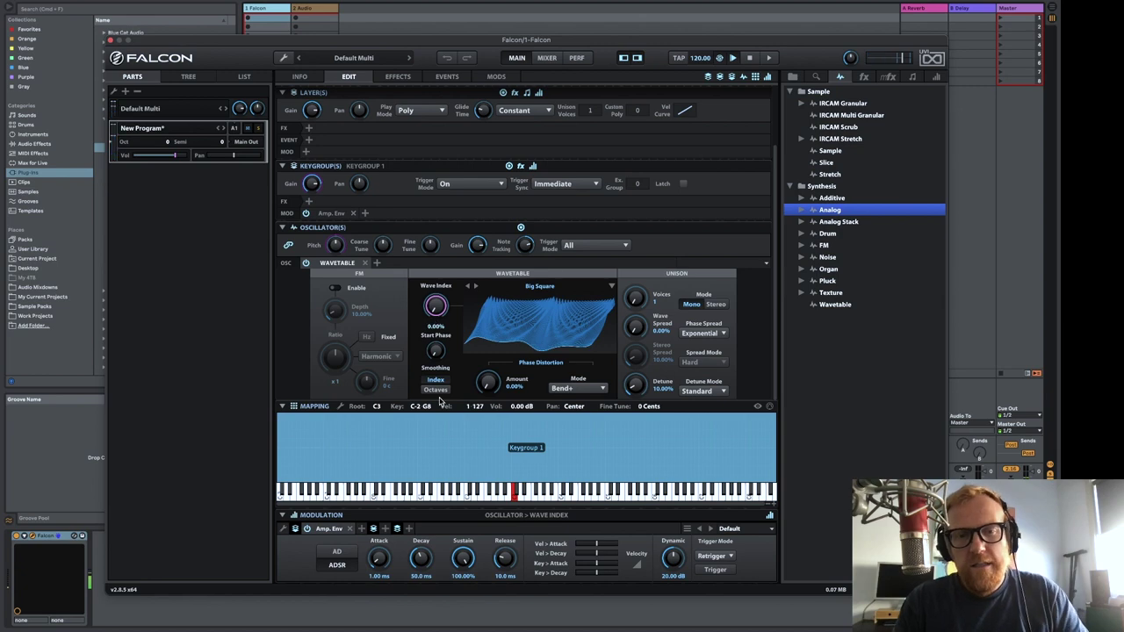
Load the Elephant wavetable from the Bass category and sweep the Wave Index back to 0%
left_click(527, 286)
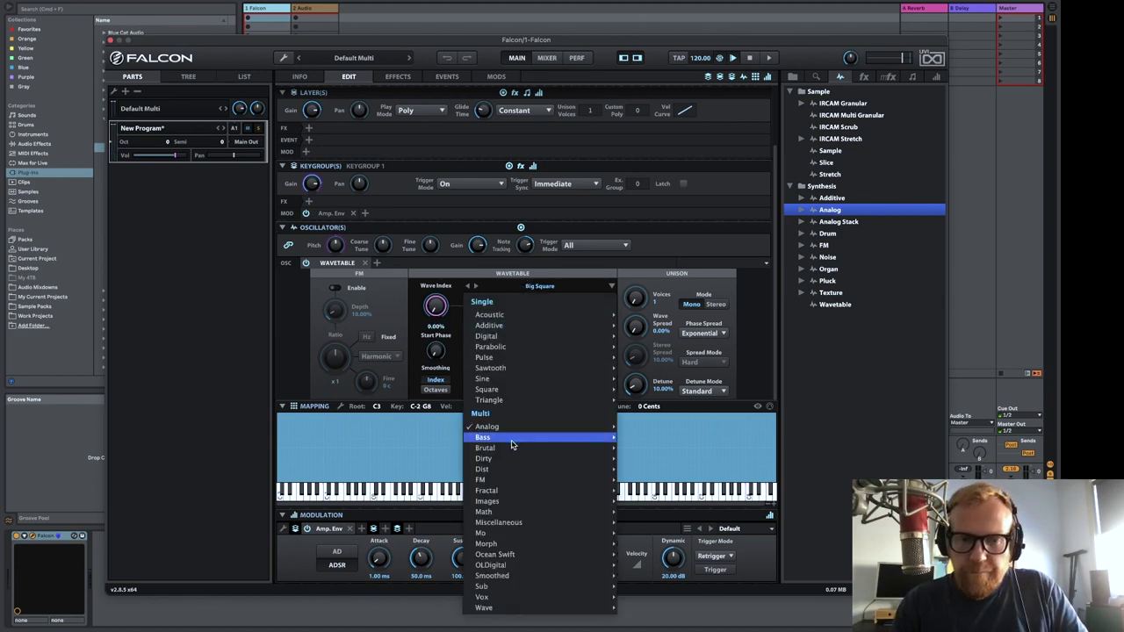
mouse_move(512, 445)
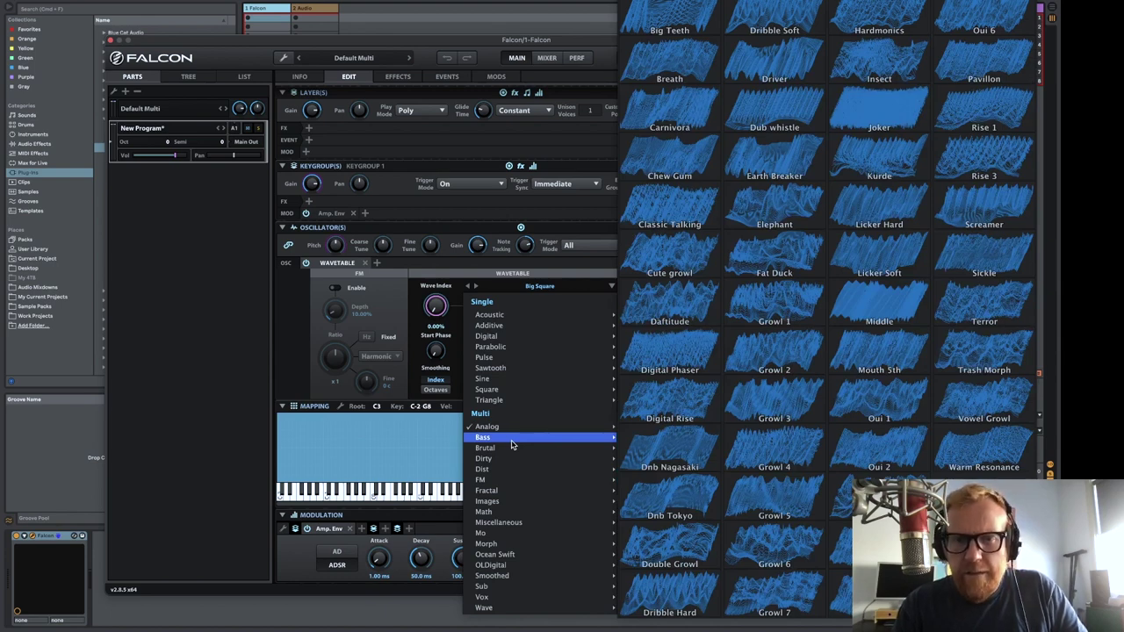
left_click(775, 202)
left_click_drag(428, 323, 371, 352)
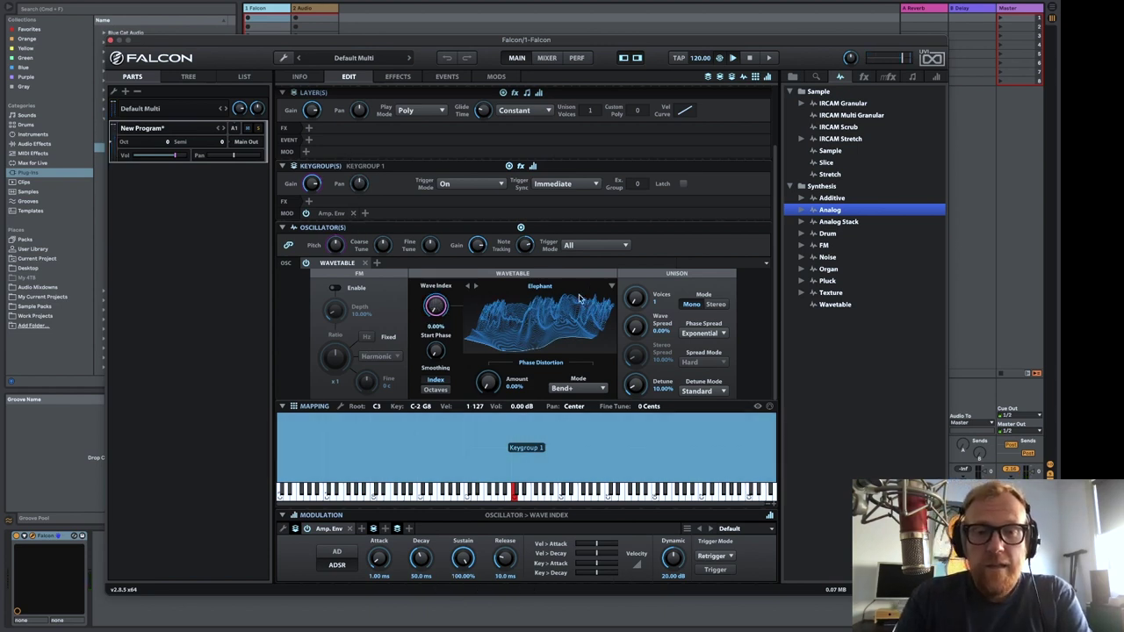
Load the UVI Logo 1 wavetable from the Images category and sweep its Wave Index, ending at 0.18%
left_click(556, 287)
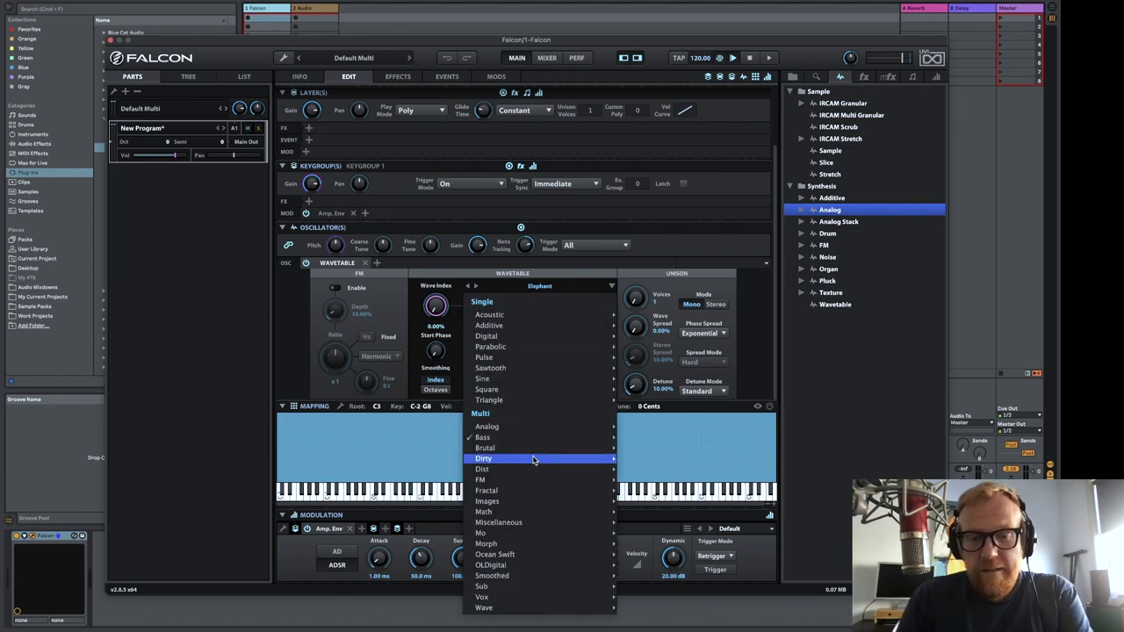
mouse_move(530, 456)
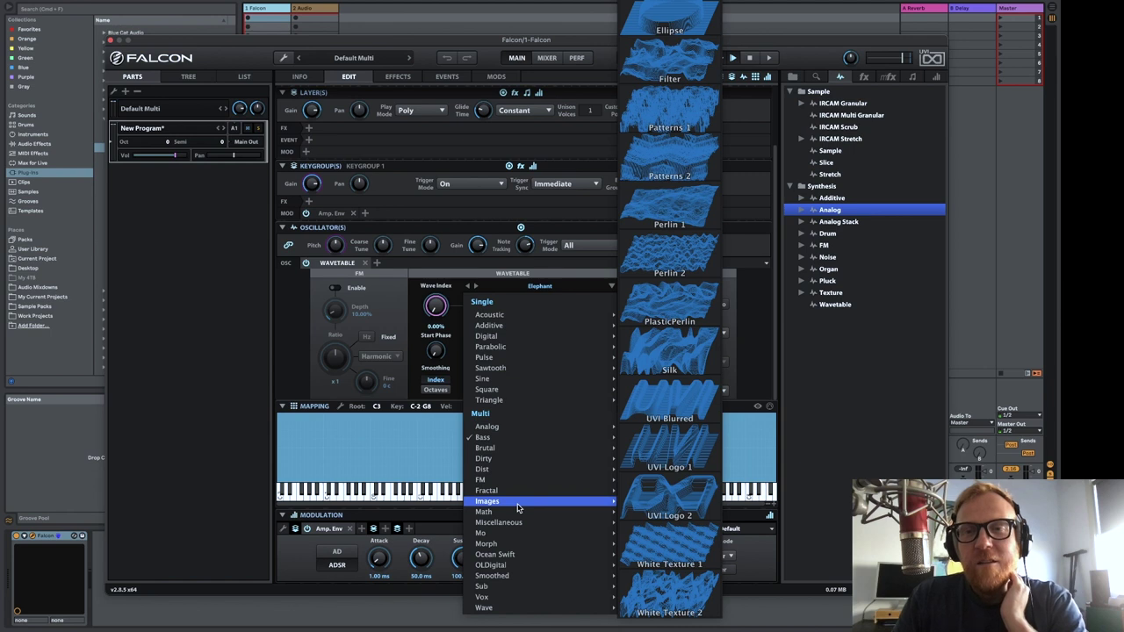
left_click(692, 448)
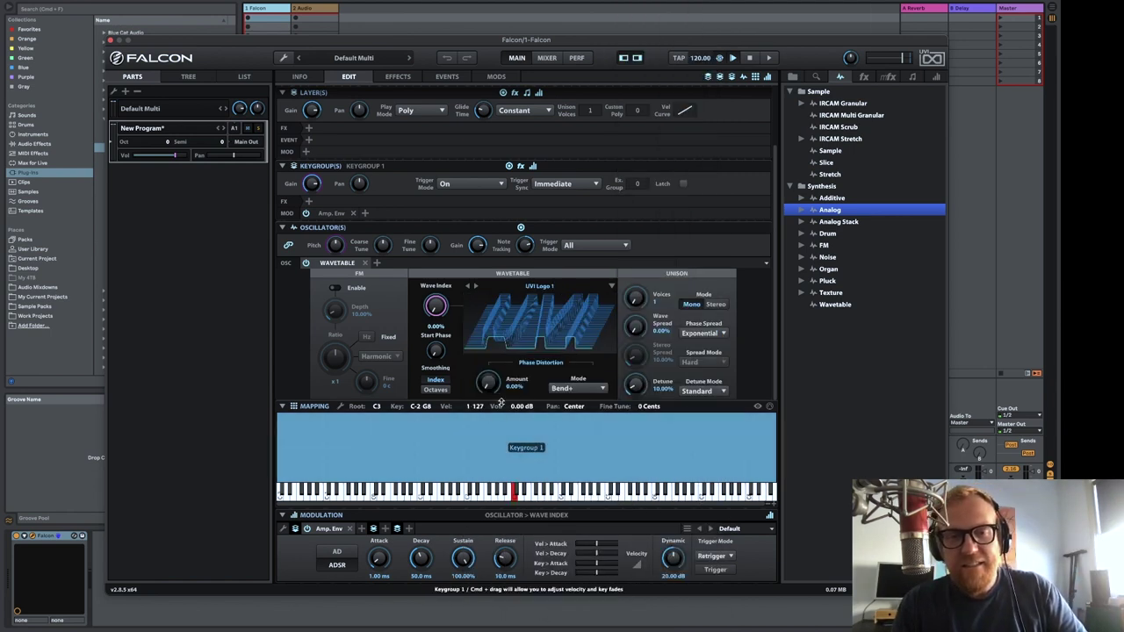
left_click_drag(436, 307, 429, 310)
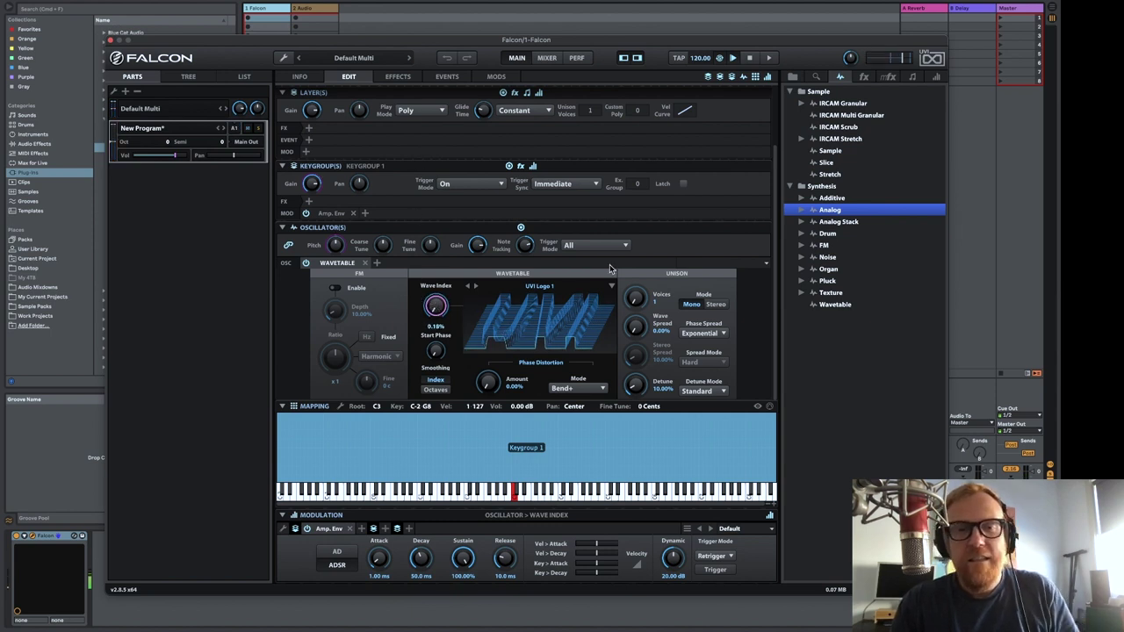
Load the Sine Tri wavetable from the Math category and sweep its Wave Index, ending at 2.89%
left_click(517, 287)
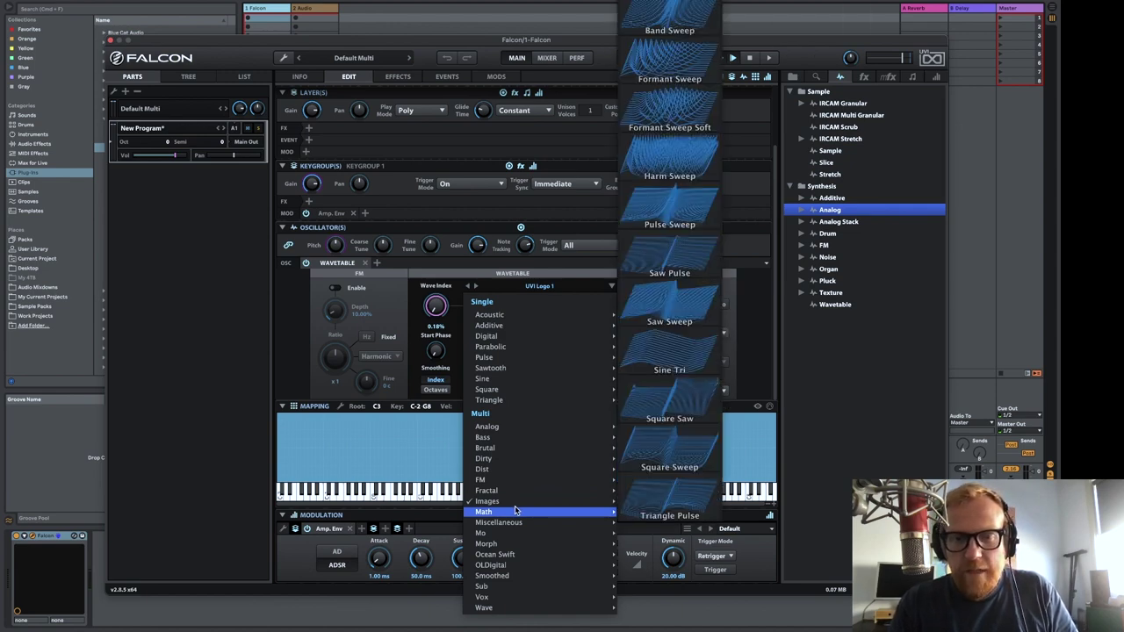
left_click(688, 362)
mouse_move(435, 309)
left_mouse_down()
mouse_move(433, 243)
mouse_move(444, 311)
left_mouse_up()
Advance to the Square Saw wavetable, go back one at a time to Pulse Sweep, and raise the Wave Index to 83.63%
left_click(475, 286)
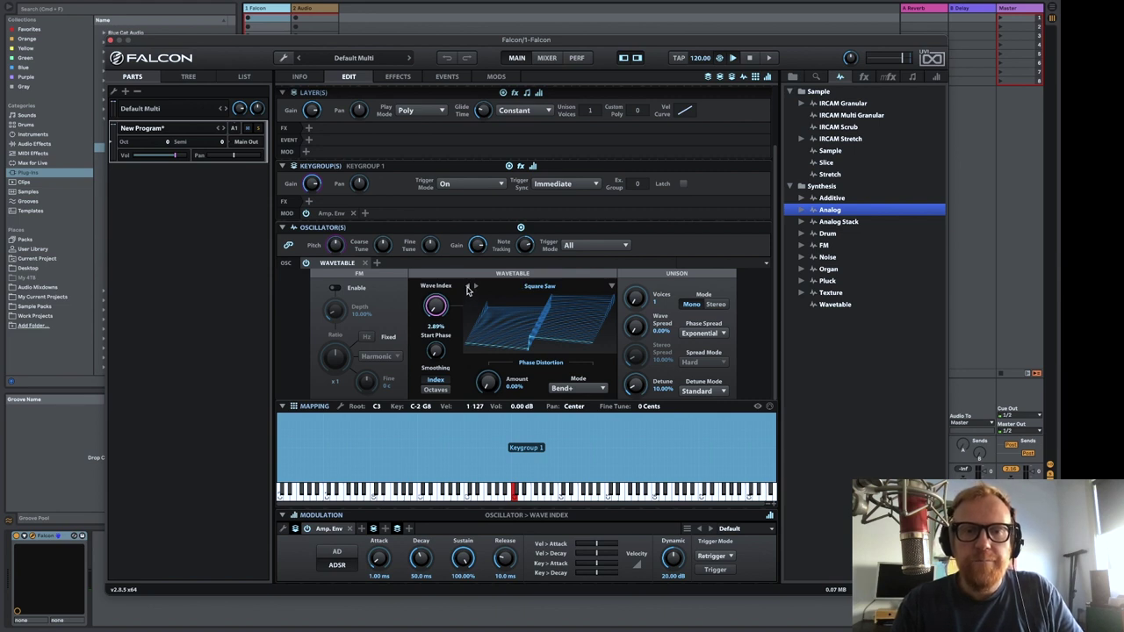
left_click(468, 287)
left_click(468, 288)
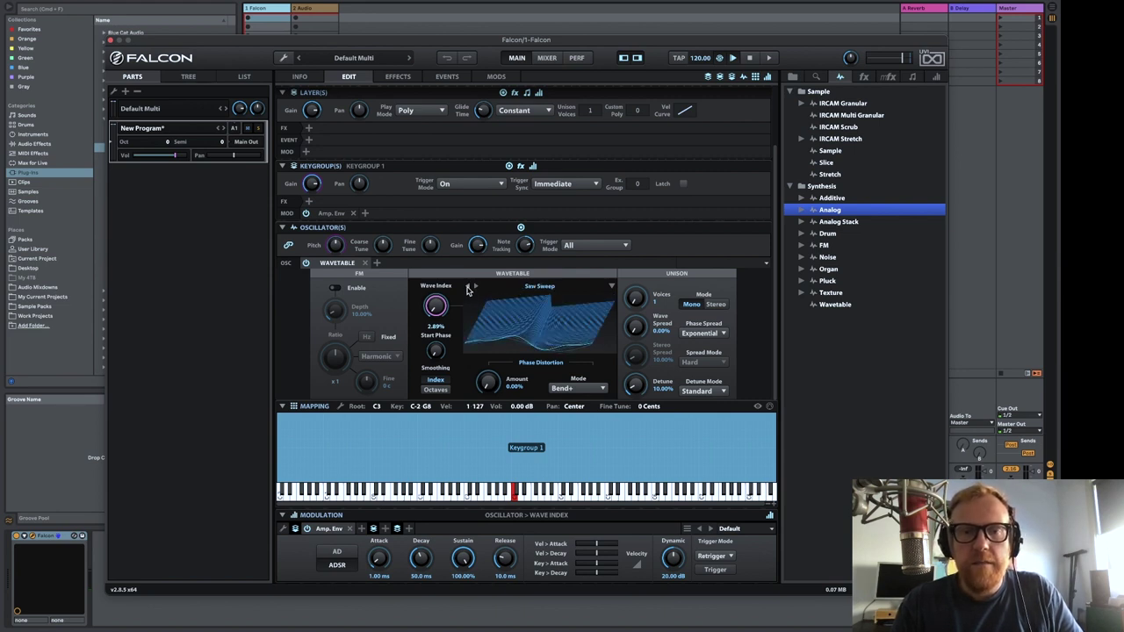
left_click(468, 287)
left_click(468, 287)
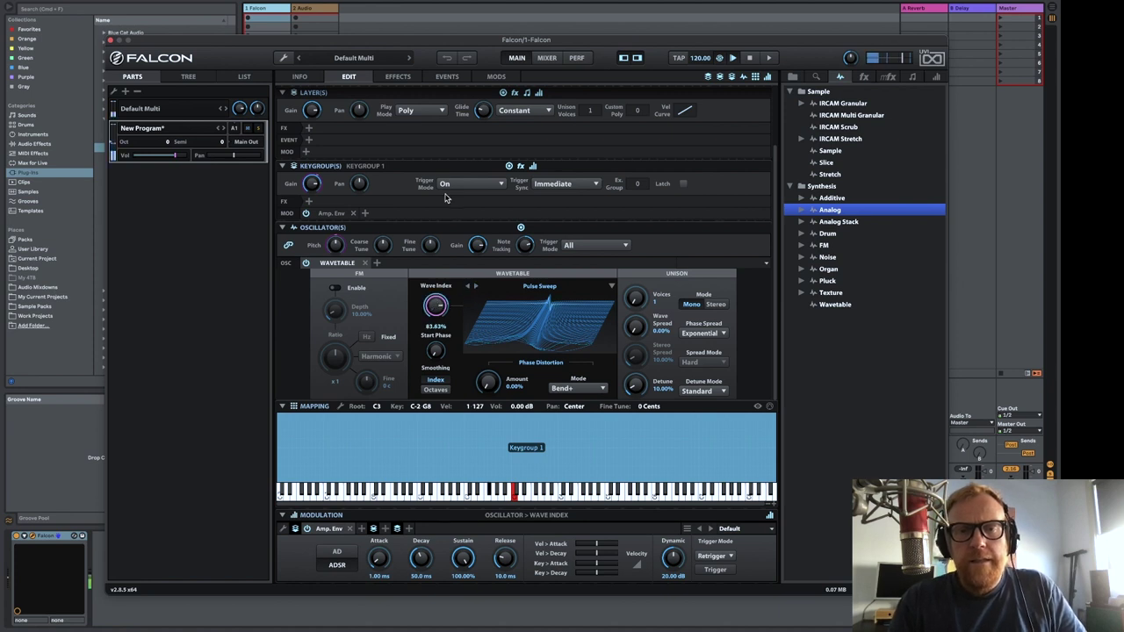
Load the OLDigital Bell 2 wavetable from the OLDigital category and sweep its Wave Index up and back down
left_click(514, 288)
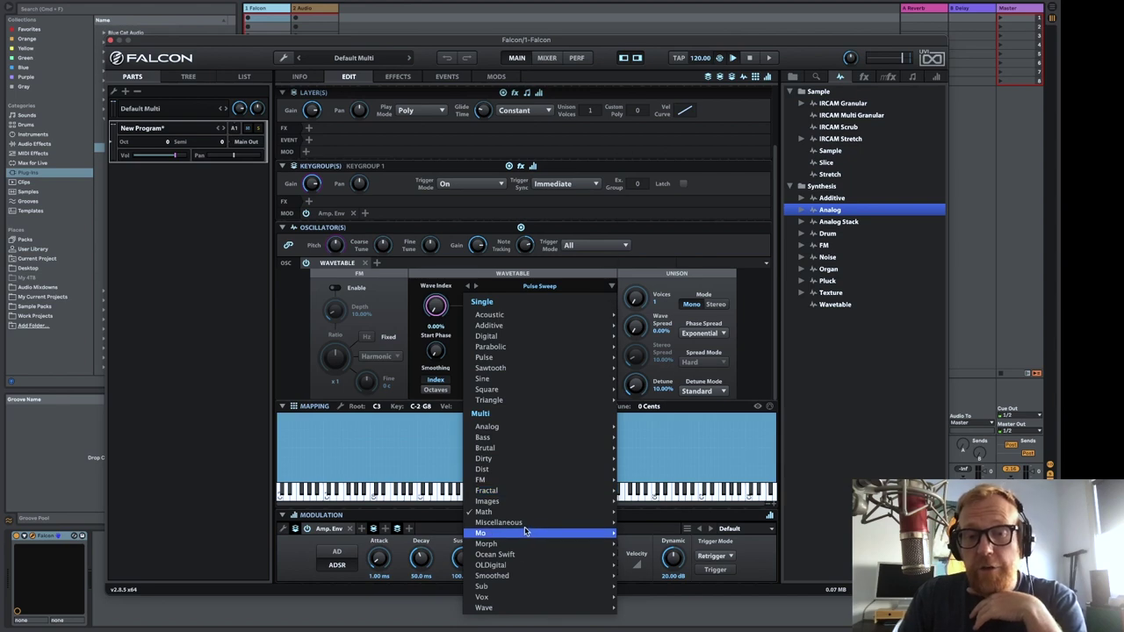
mouse_move(525, 528)
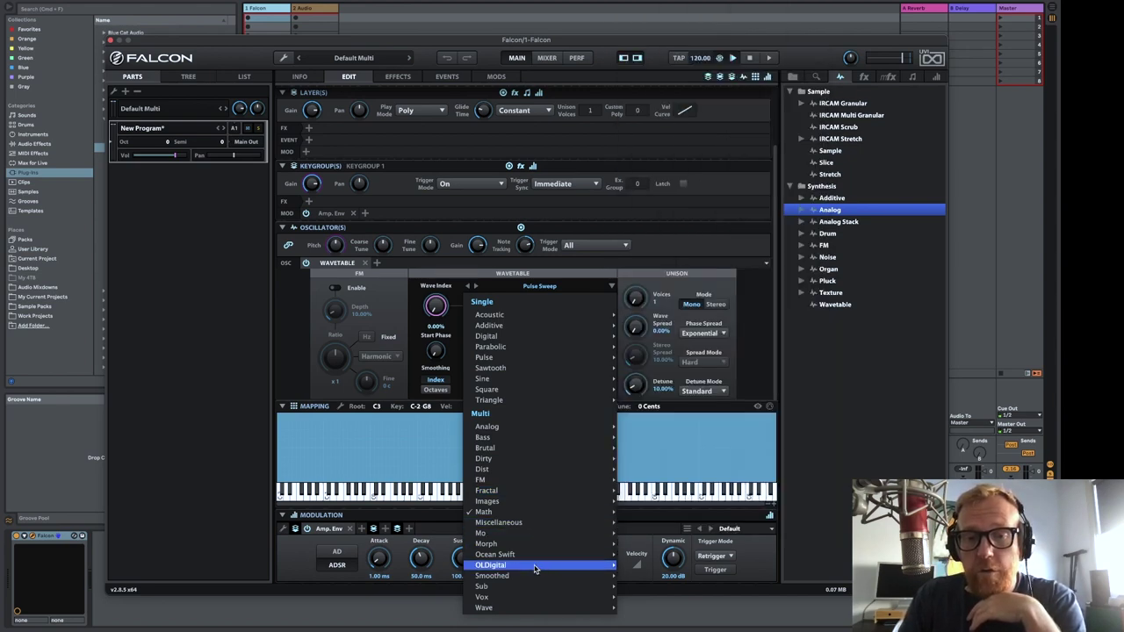
mouse_move(534, 569)
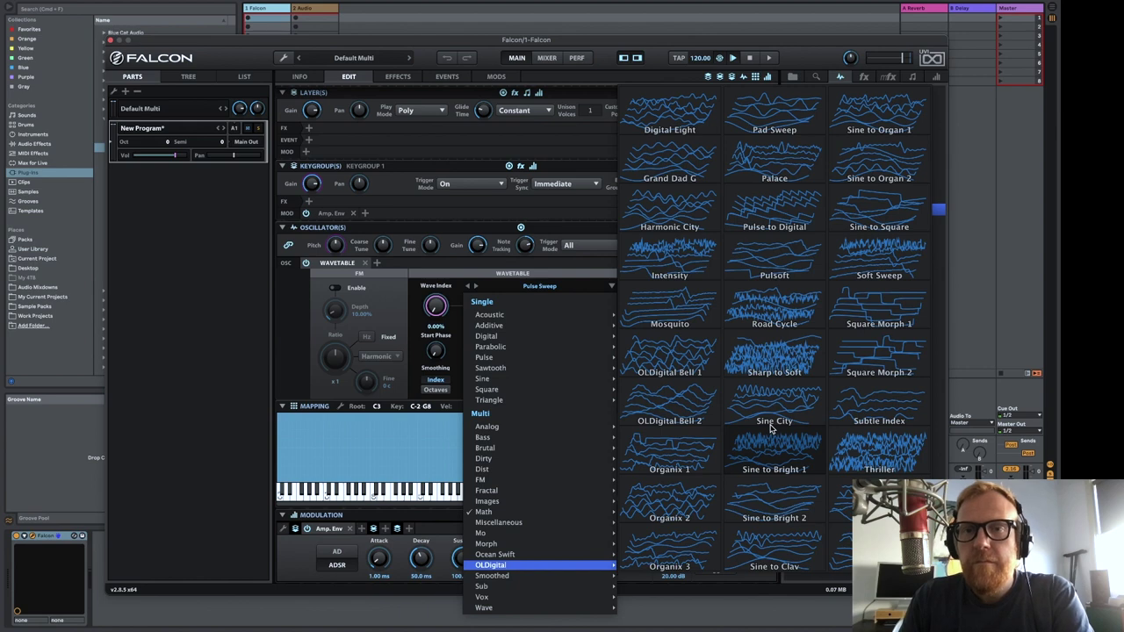
left_click(683, 421)
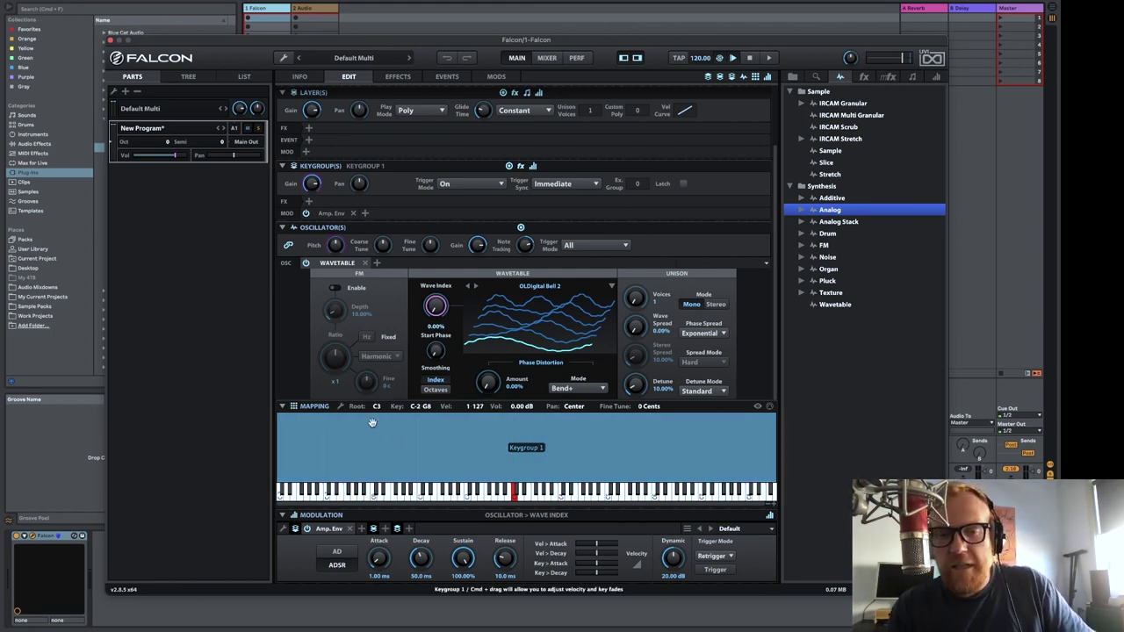
left_click_drag(435, 312, 454, 146)
left_click_drag(465, 186, 450, 373)
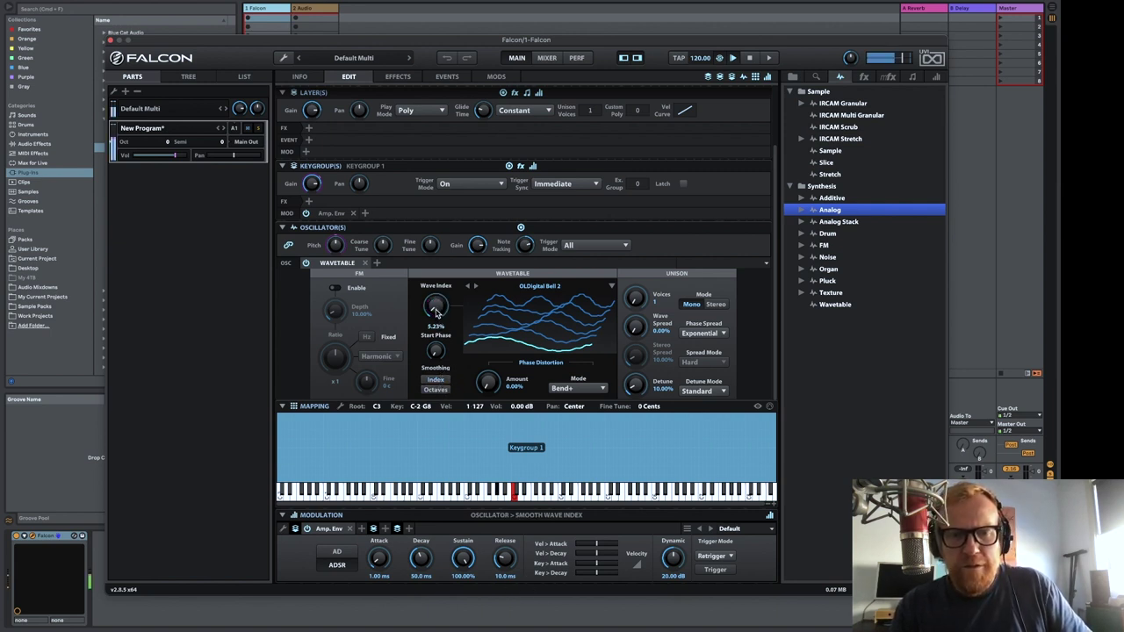
Return the Wave Index to 0% with Index smoothing off, and switch on Octaves smoothing
left_click_drag(434, 310, 448, 347)
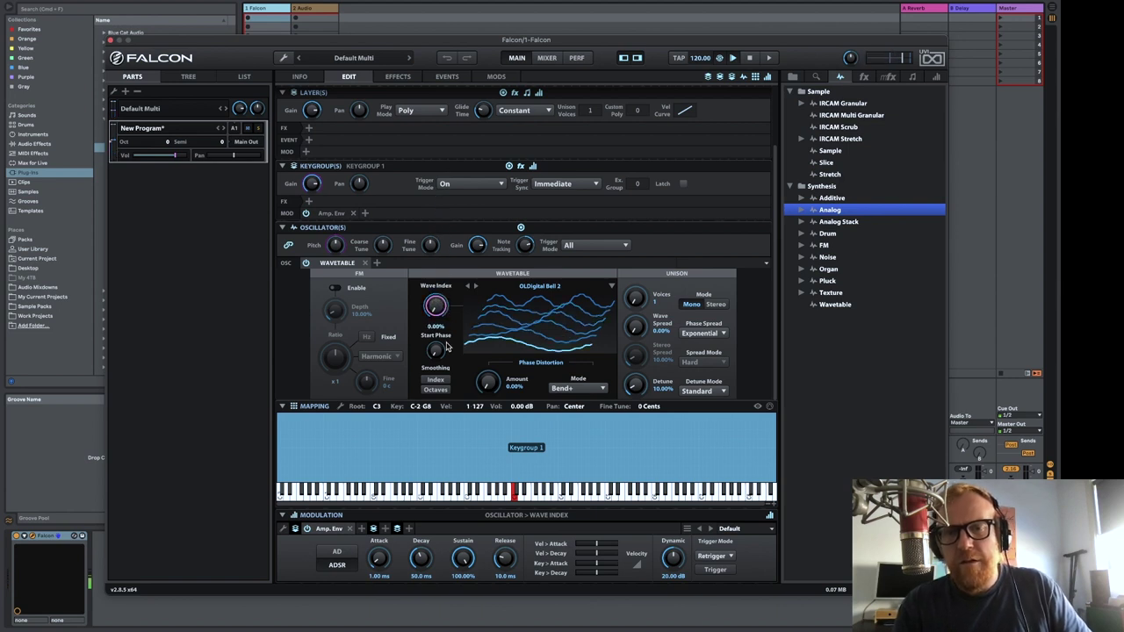
left_click(442, 391)
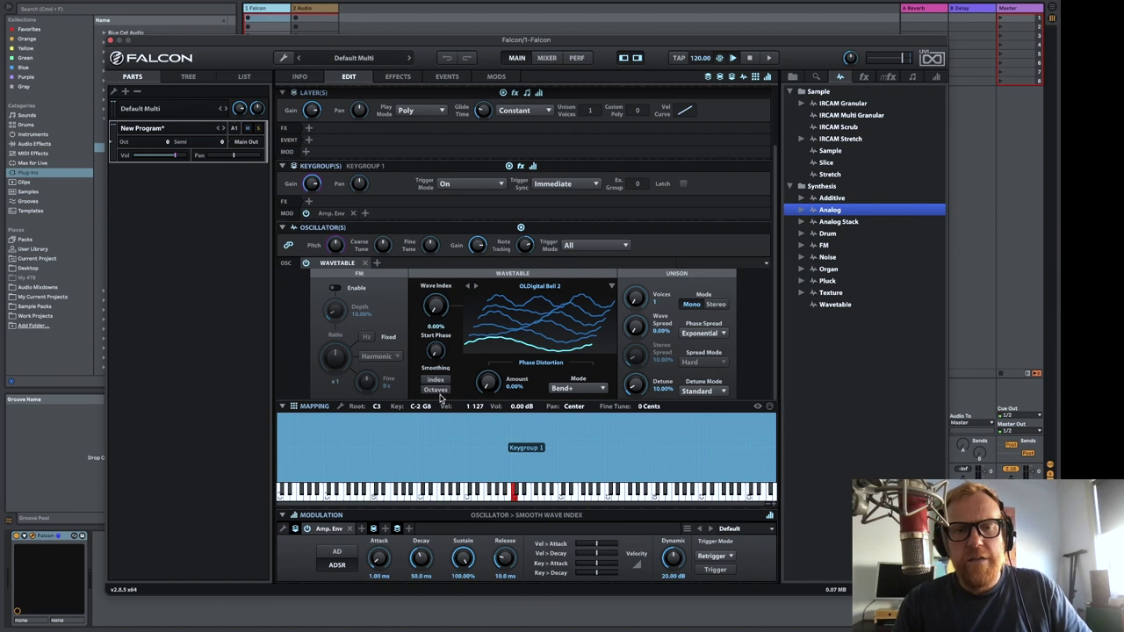
left_click(435, 389)
Sweep the Wave Index with different smoothing settings, ending at 27.35% with Index smoothing on and Octaves off
left_click(435, 308)
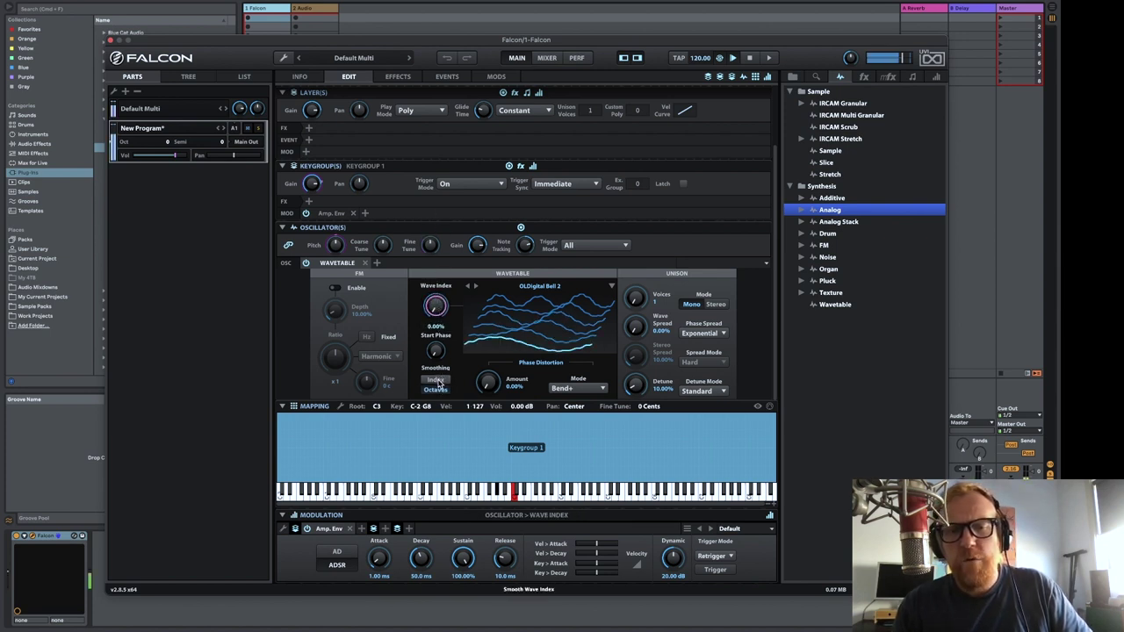
left_click(436, 351)
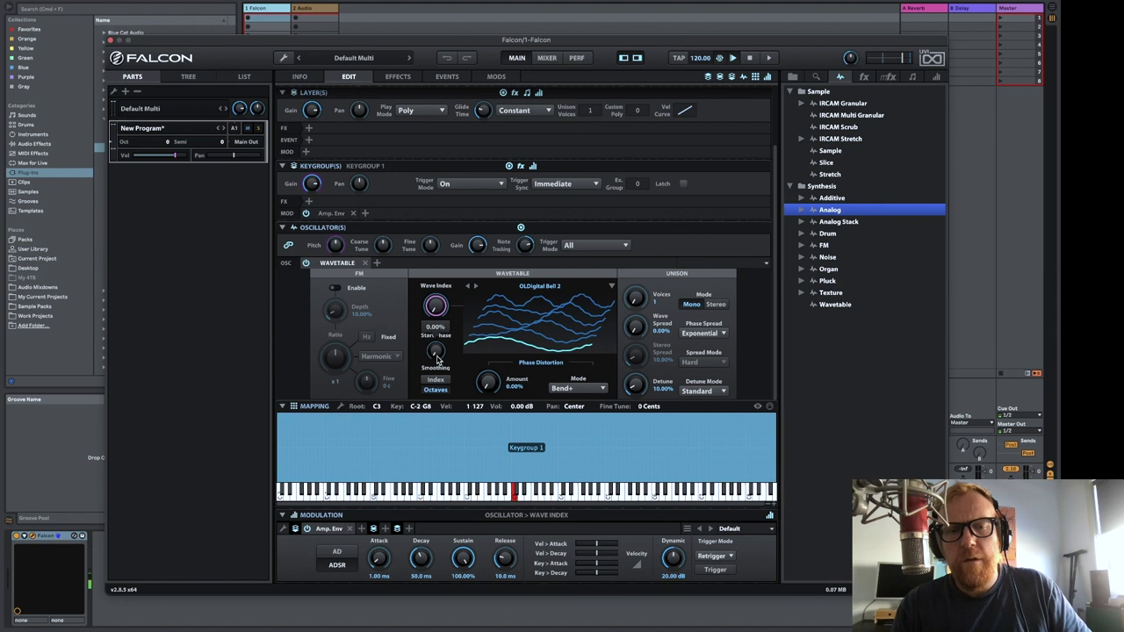
left_click(435, 306)
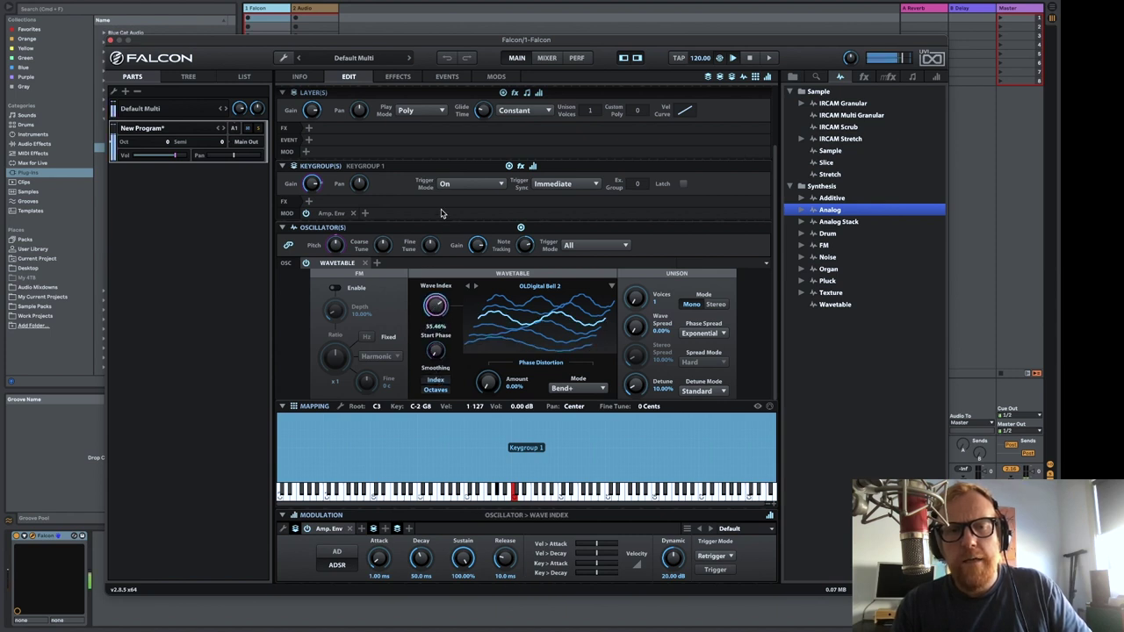
mouse_move(436, 306)
left_mouse_down()
mouse_move(436, 284)
mouse_move(435, 316)
left_mouse_up()
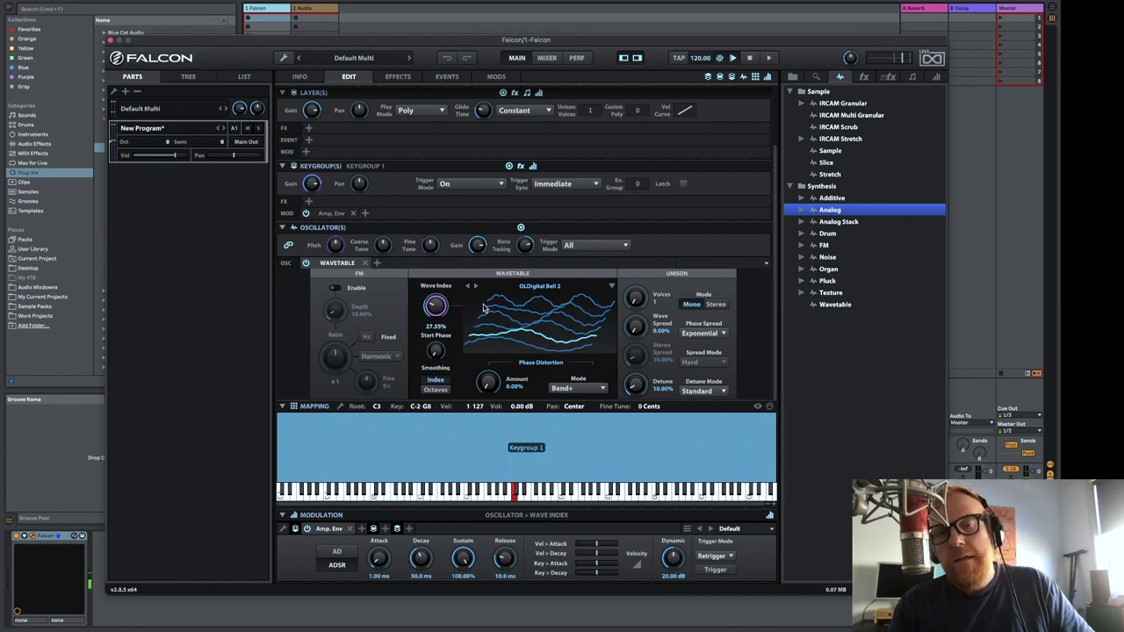
Load the Bratky wavetable from the Brutal category and sweep its Wave Index, ending at 53.64%
left_click(542, 288)
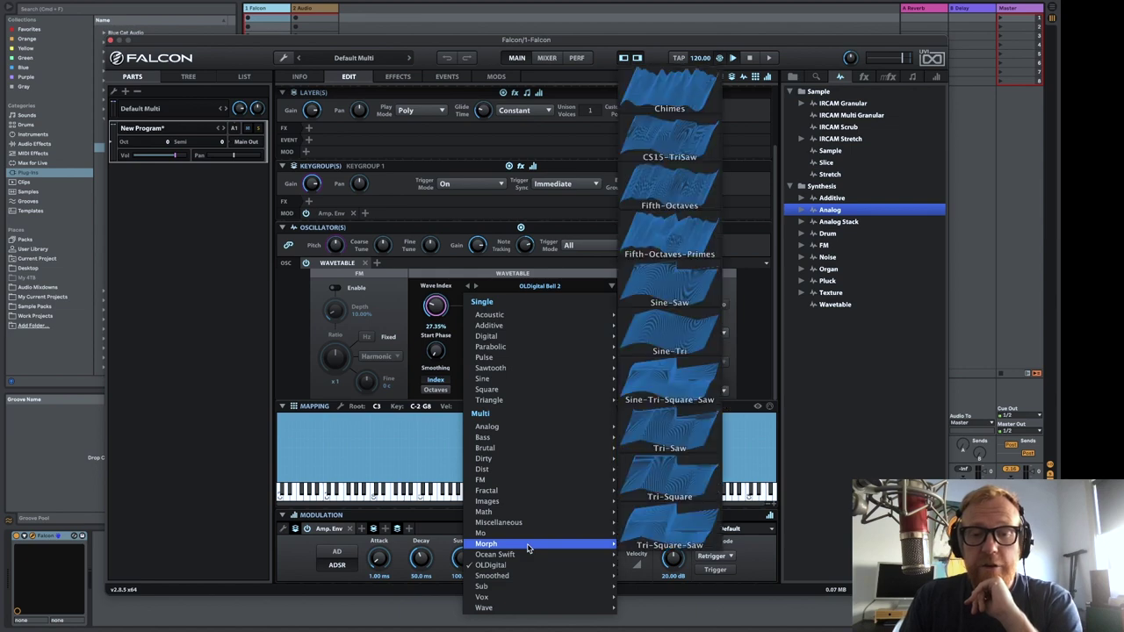
mouse_move(513, 604)
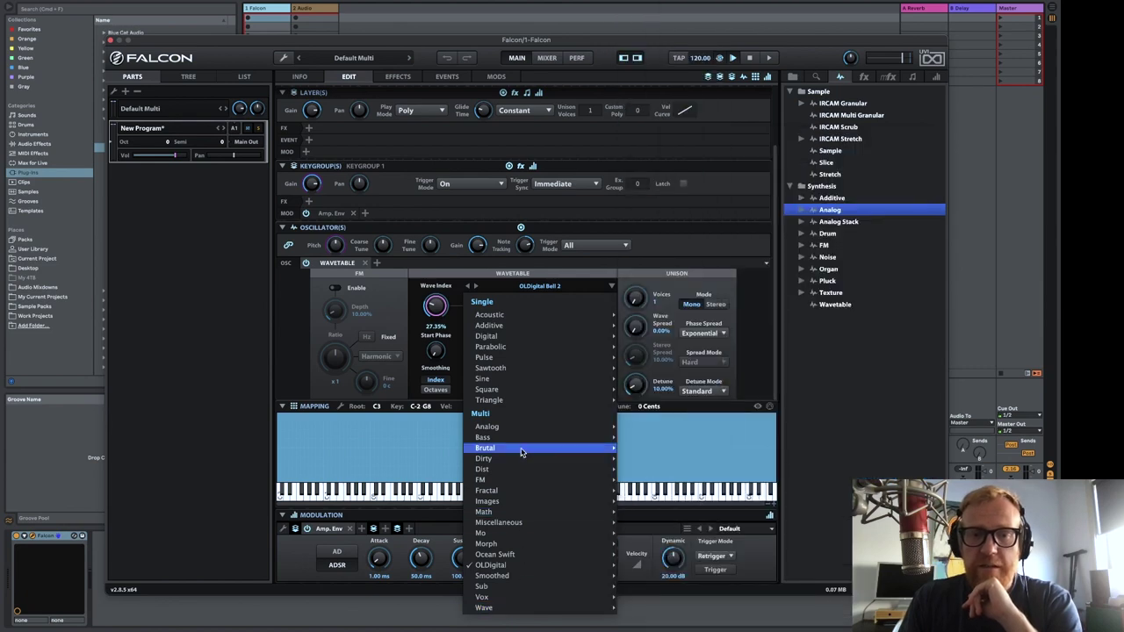
mouse_move(521, 451)
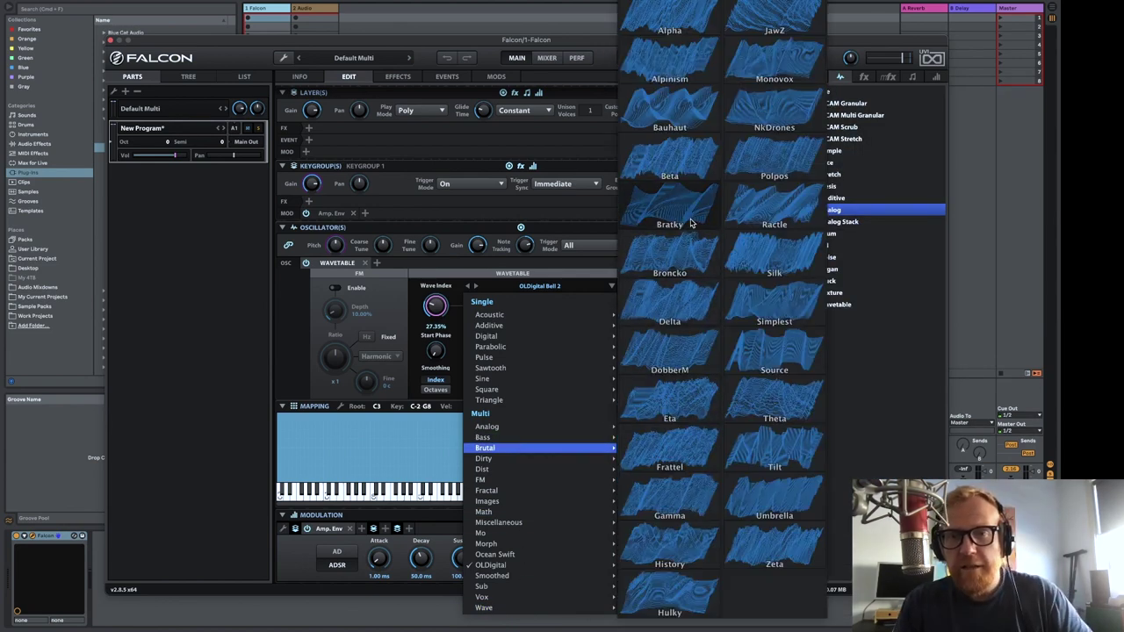
left_click(691, 223)
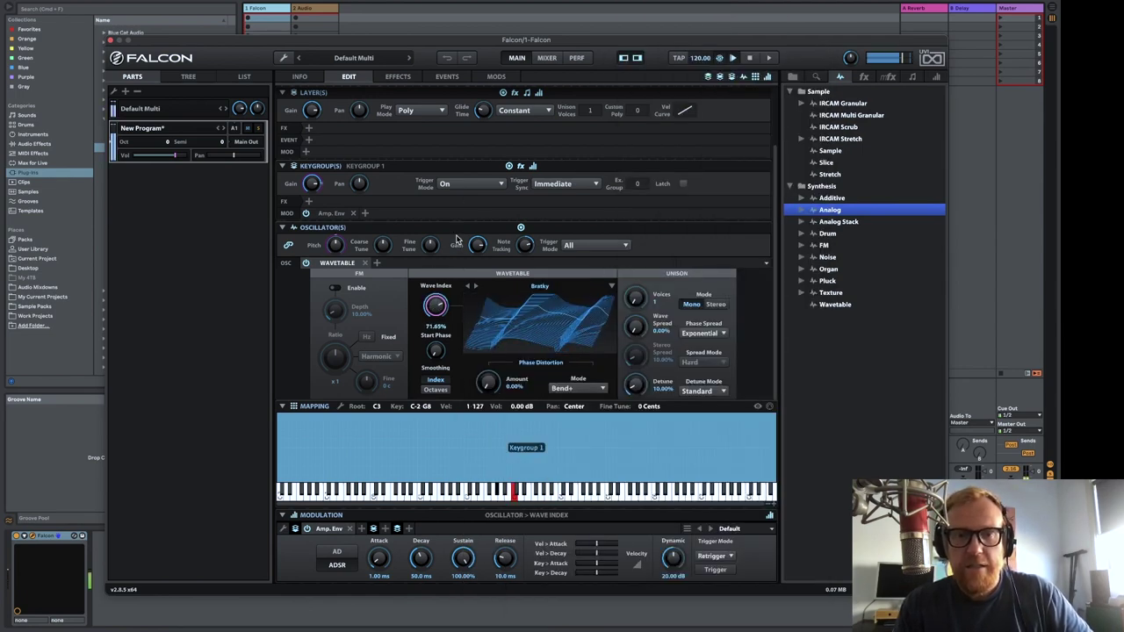
Load the Elephant wavetable from the Bass category and set the Wave Index to 72.60%
left_click(514, 290)
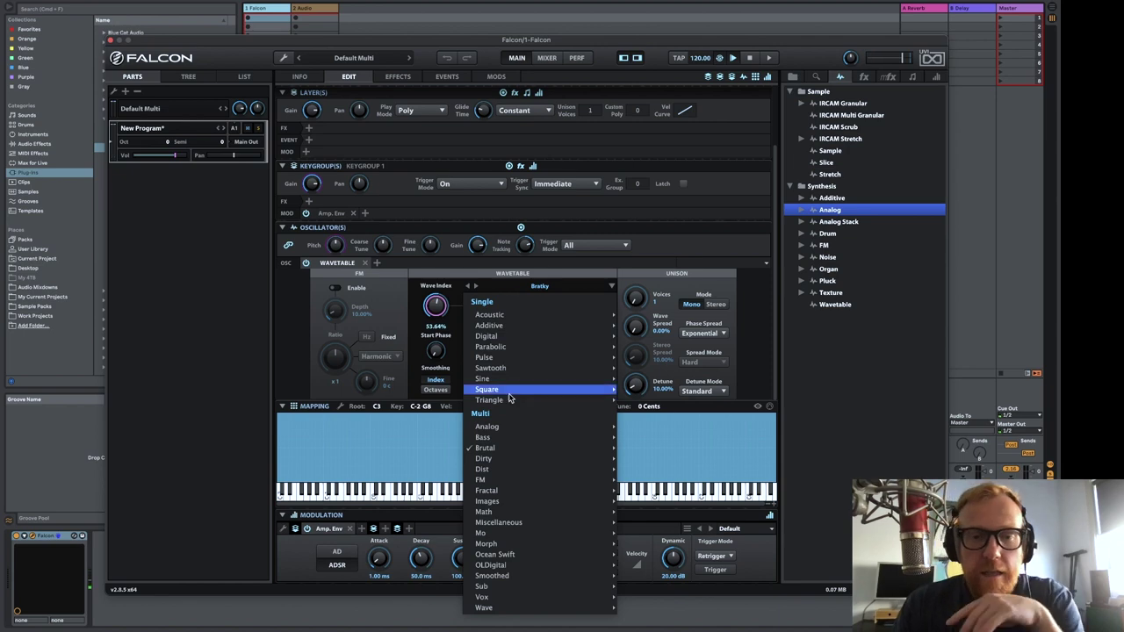
mouse_move(508, 433)
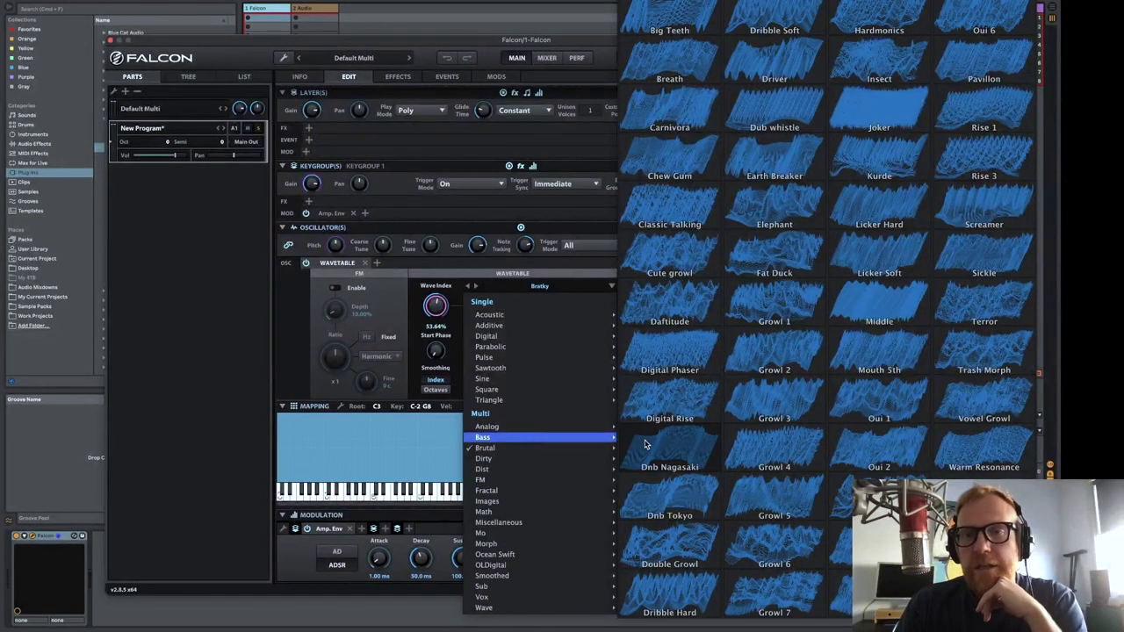
left_click(788, 215)
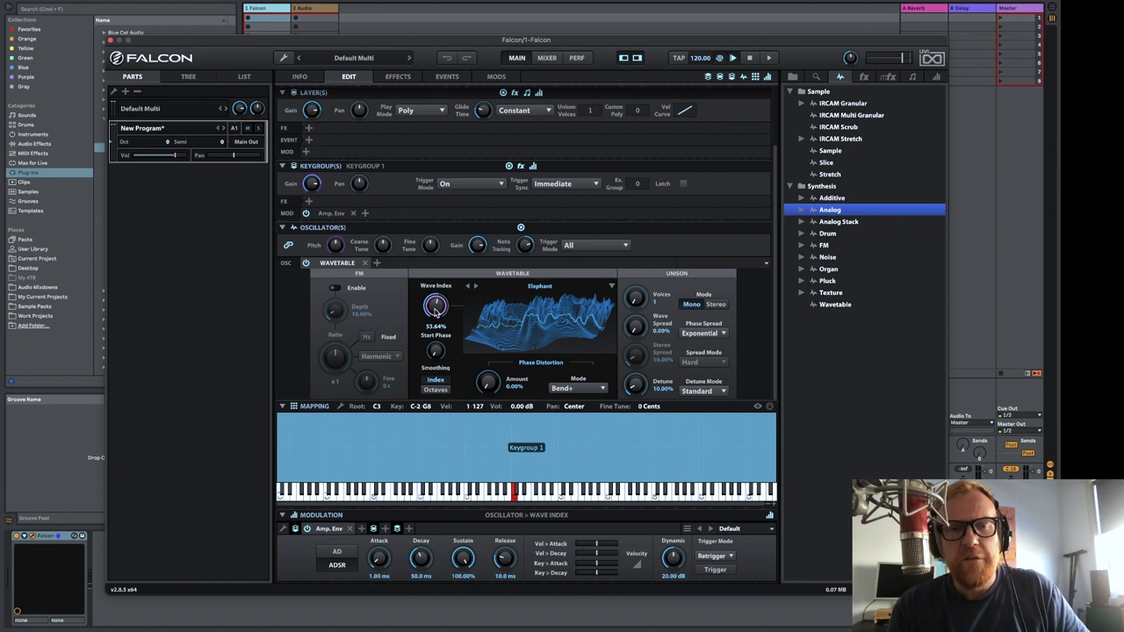
left_click_drag(435, 312, 428, 288)
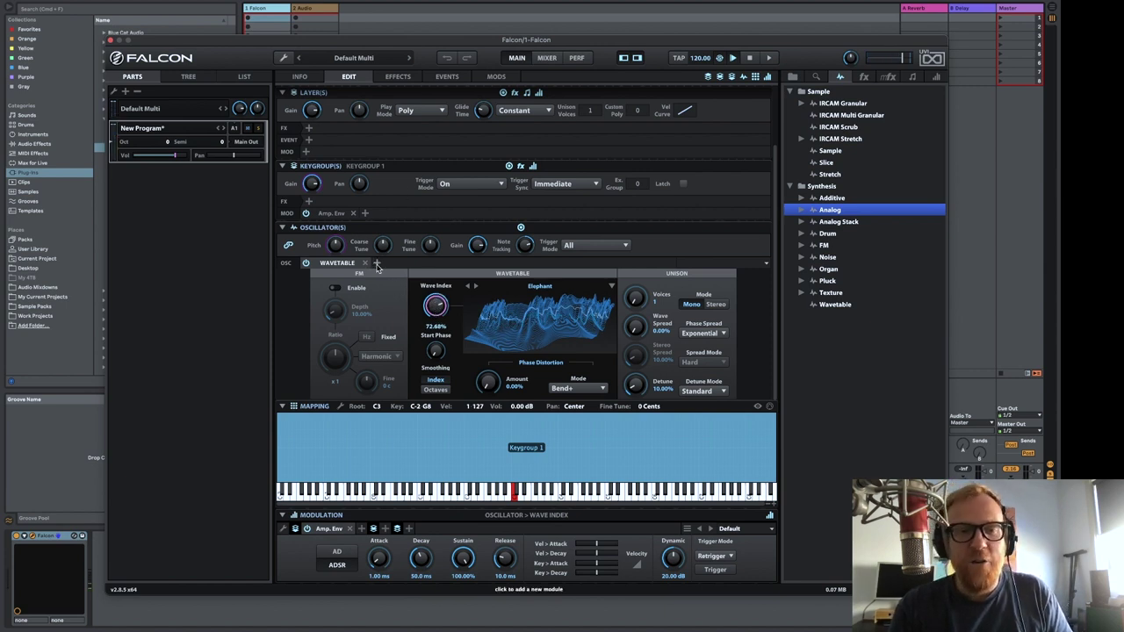
Insert an Analog Filter in the keygroup's effects in LP mode with its cutoff at 6.03 kHz
left_click(376, 263)
left_click(503, 269)
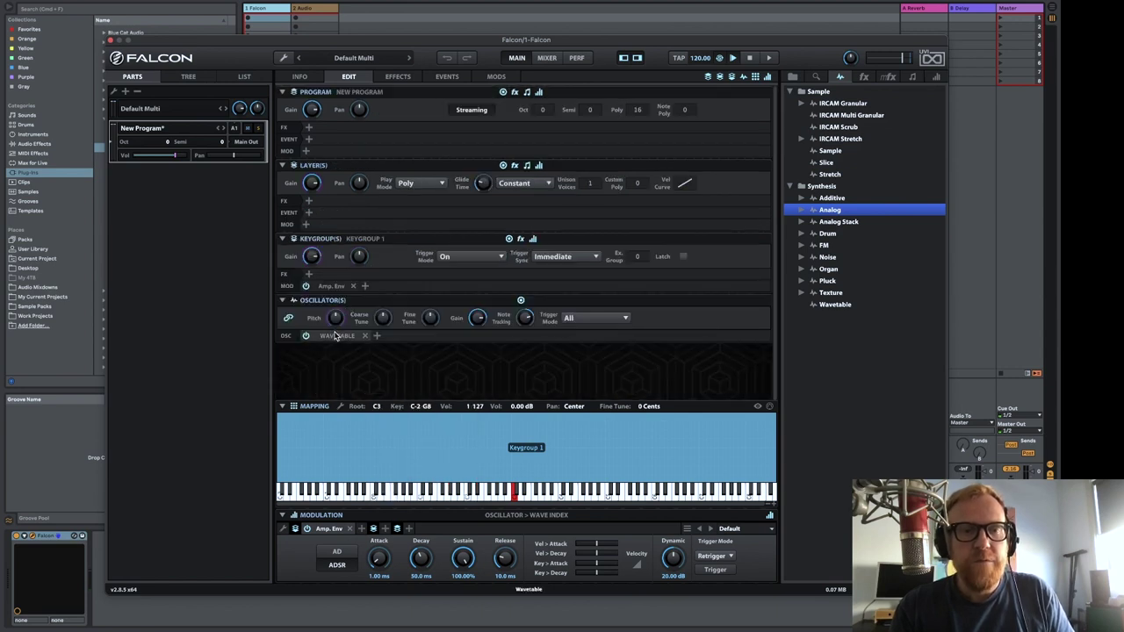
left_click(309, 274)
mouse_move(349, 323)
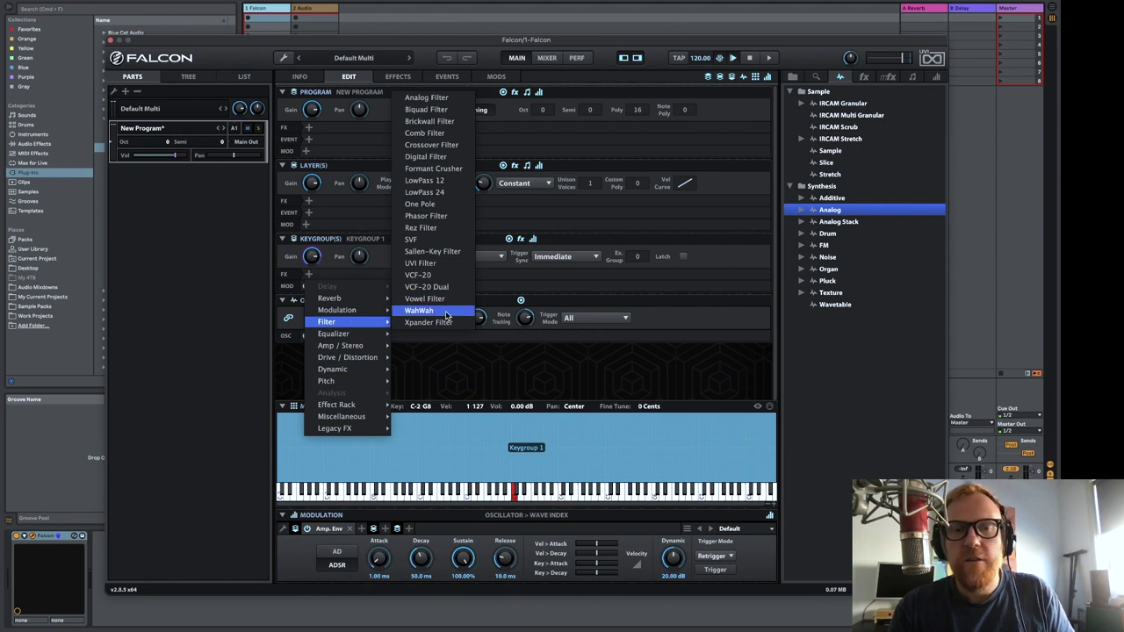
left_click(427, 97)
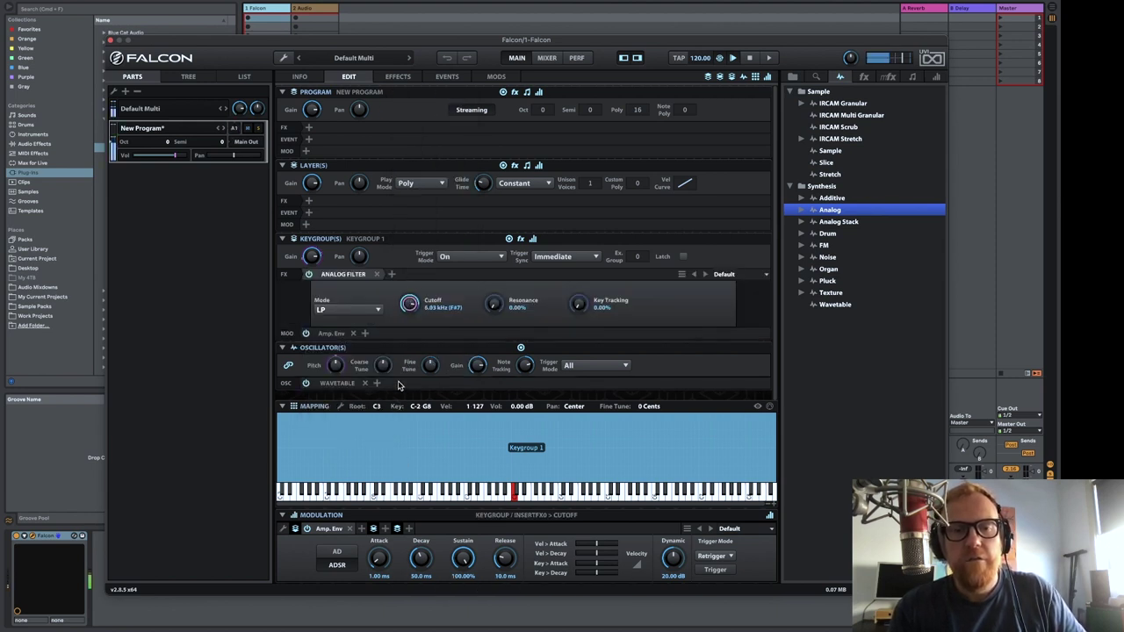
Expand the Wavetable oscillator, sweep the Wave Index of the Elephant wavetable and bring it down to 0%
left_click(496, 386)
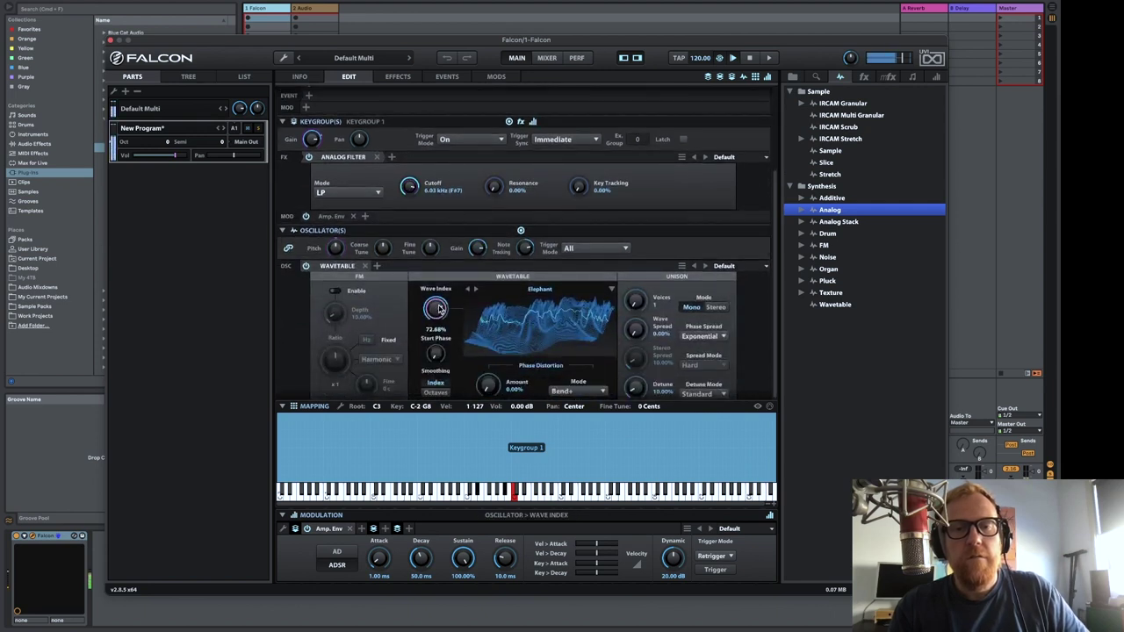
left_click_drag(439, 309, 435, 334)
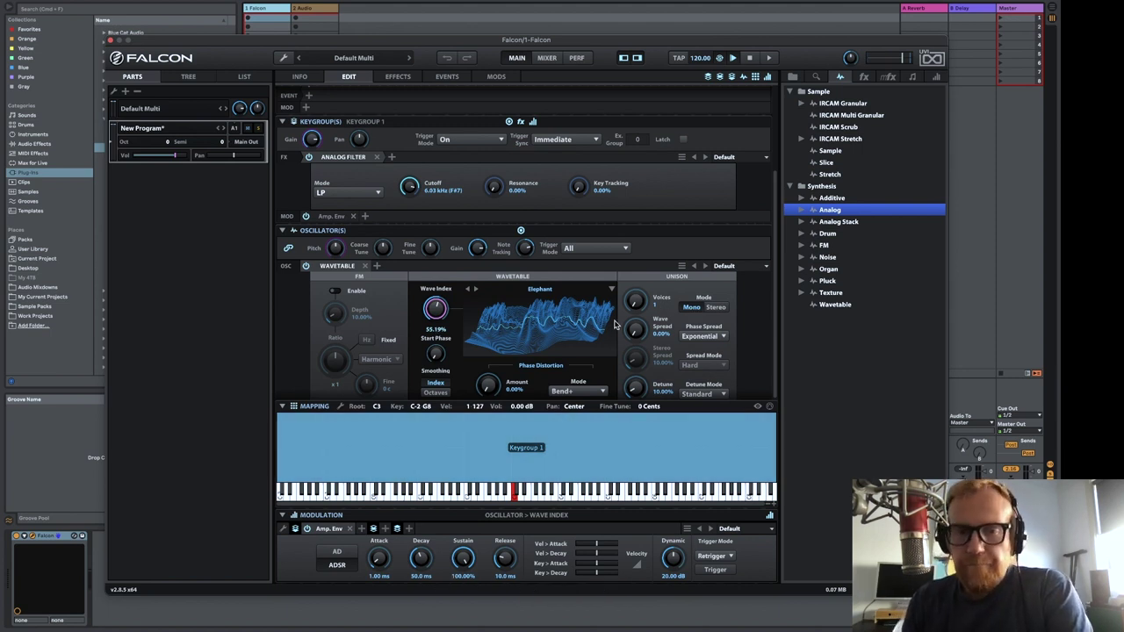
left_click_drag(436, 309, 439, 411)
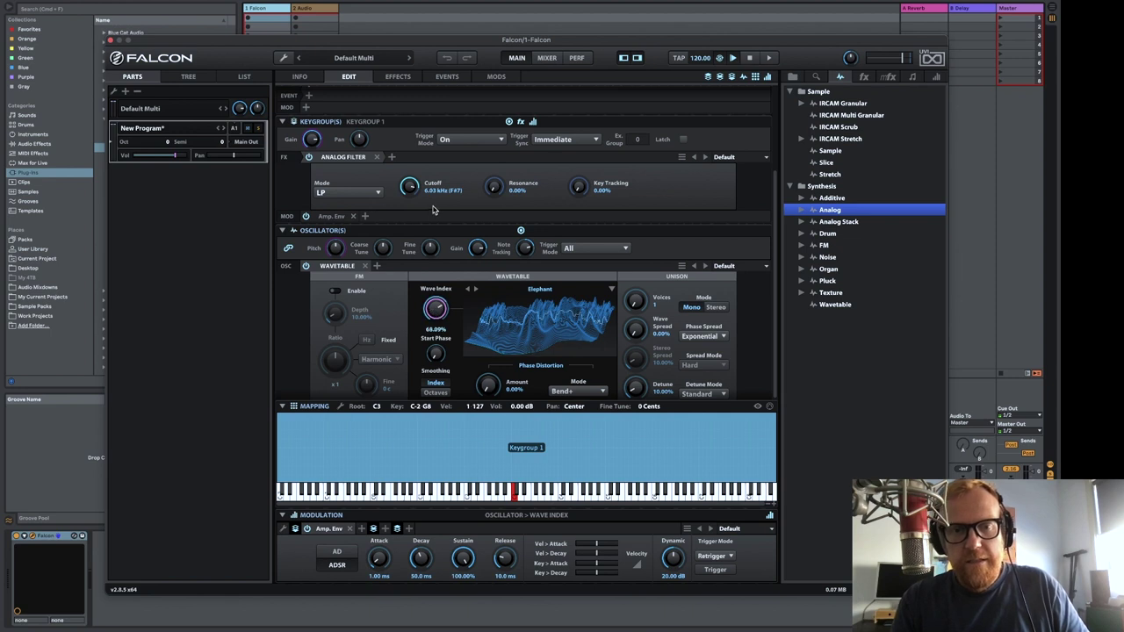
Modulate the Wave Index with a new keygroup-level LFO
right_click(434, 310)
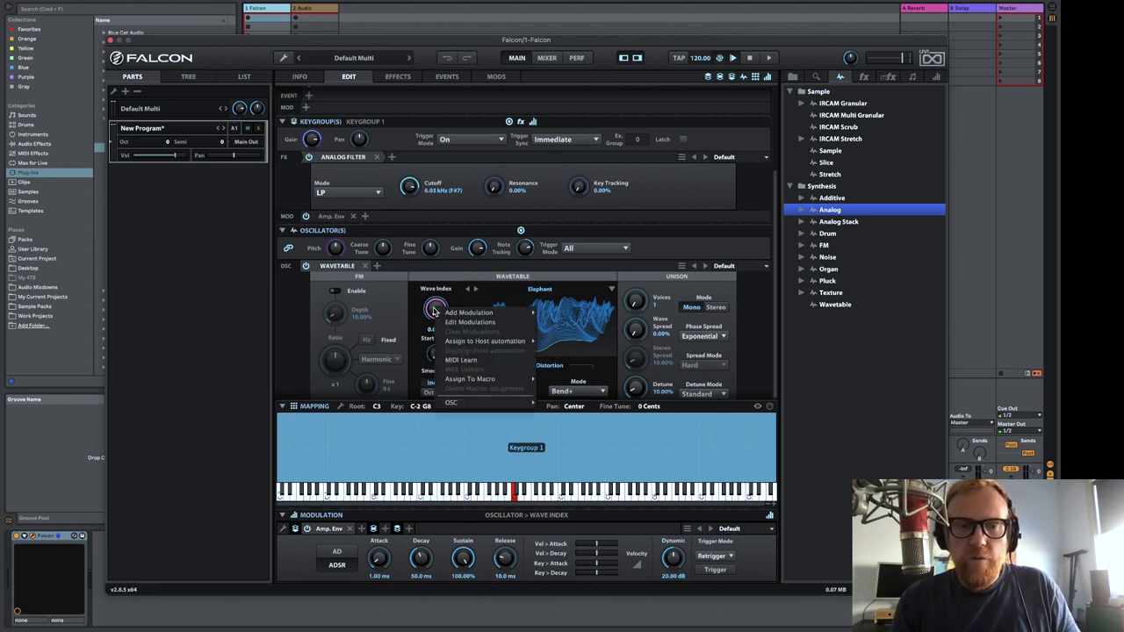
mouse_move(459, 313)
mouse_move(573, 488)
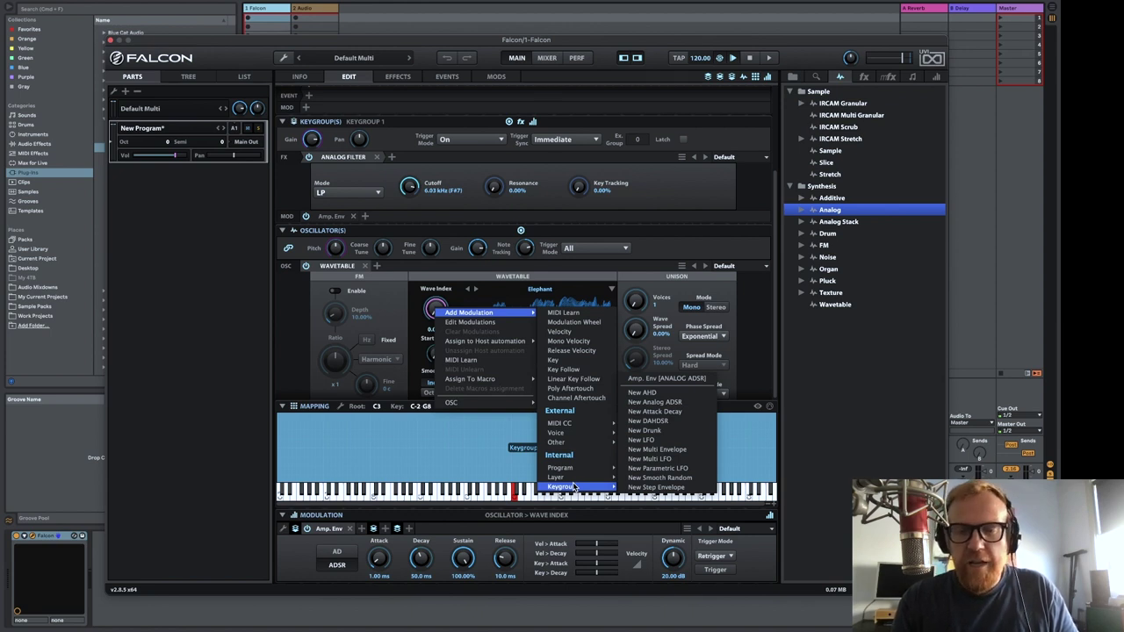
left_click(691, 446)
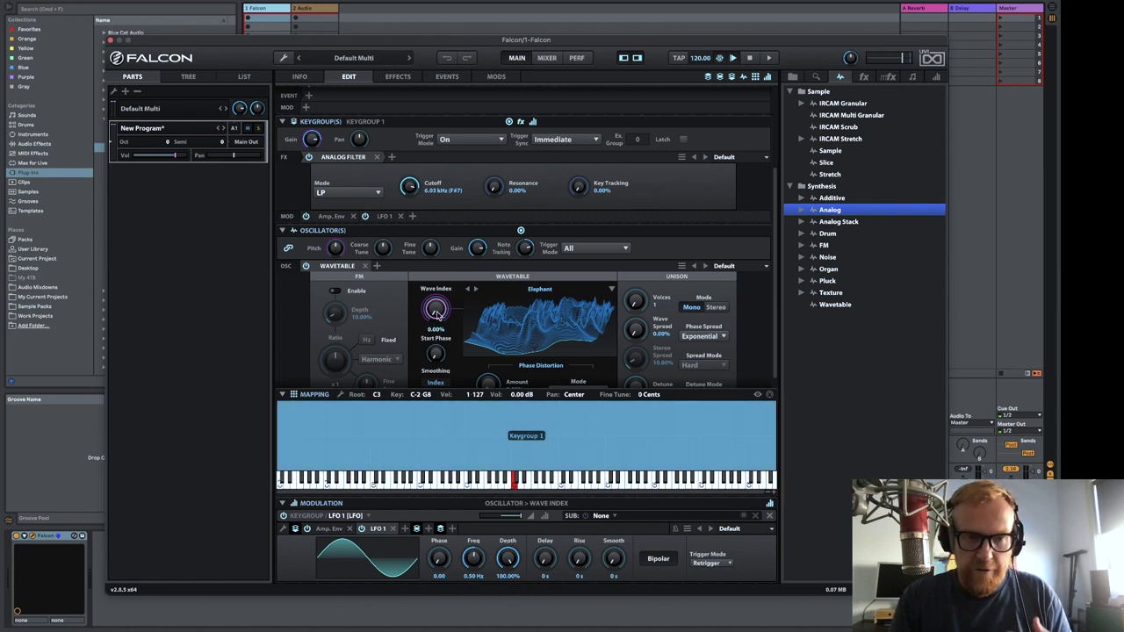
Change the LFO waveform to RampDown and set its frequency to 1.50 Hz
left_click(372, 583)
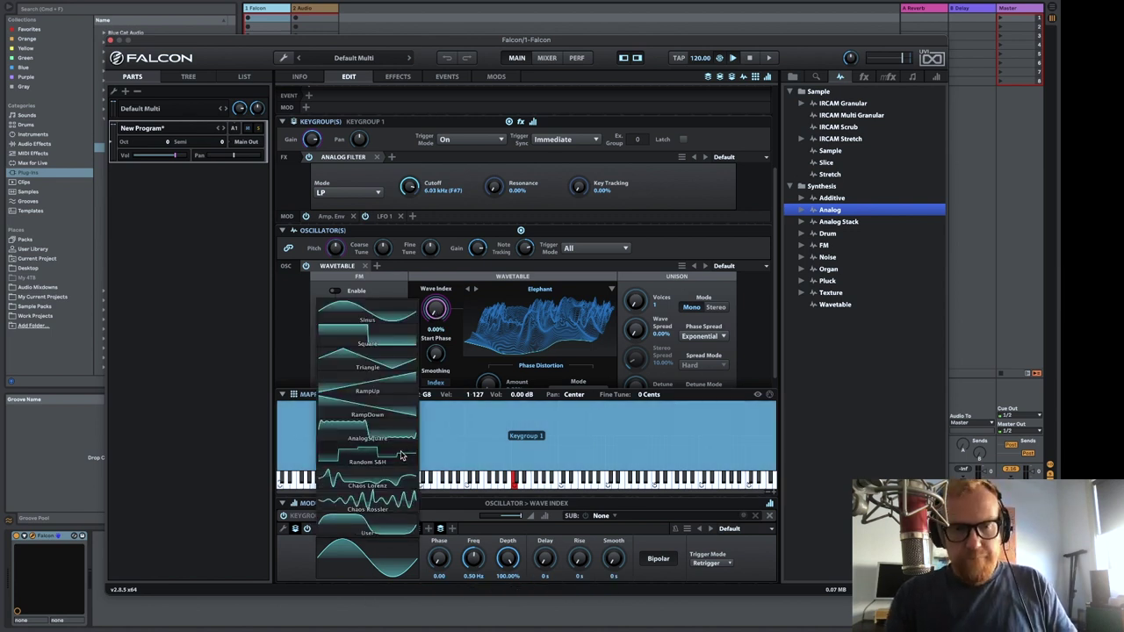
left_click(383, 410)
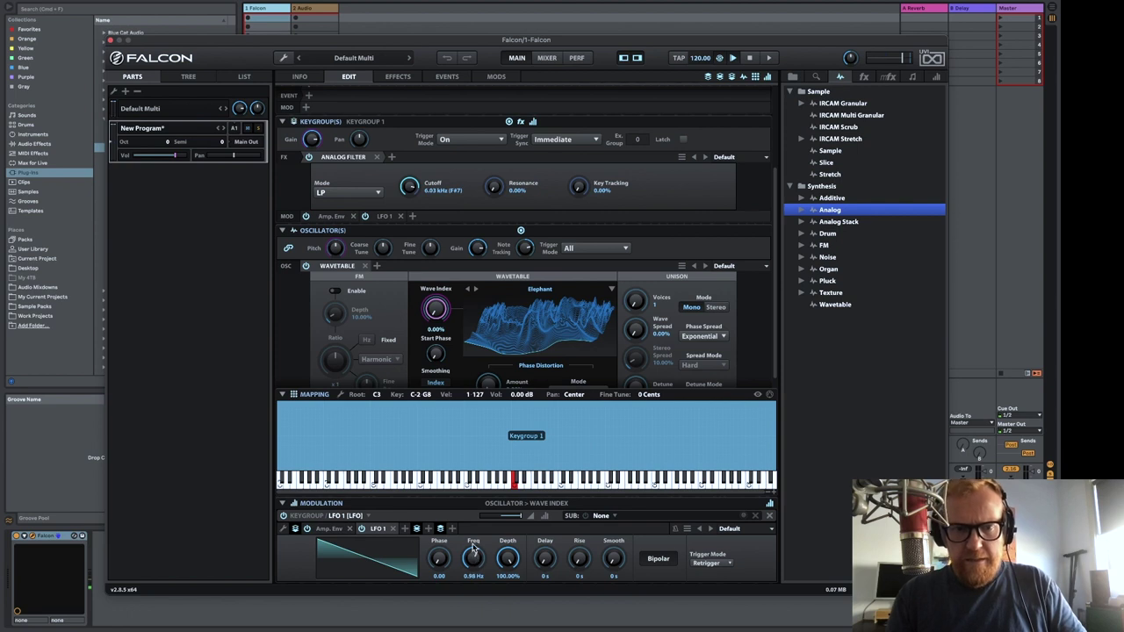
mouse_move(473, 551)
left_mouse_down()
mouse_move(473, 519)
mouse_move(473, 553)
mouse_move(464, 514)
mouse_move(475, 551)
mouse_move(437, 490)
mouse_move(458, 540)
left_mouse_up()
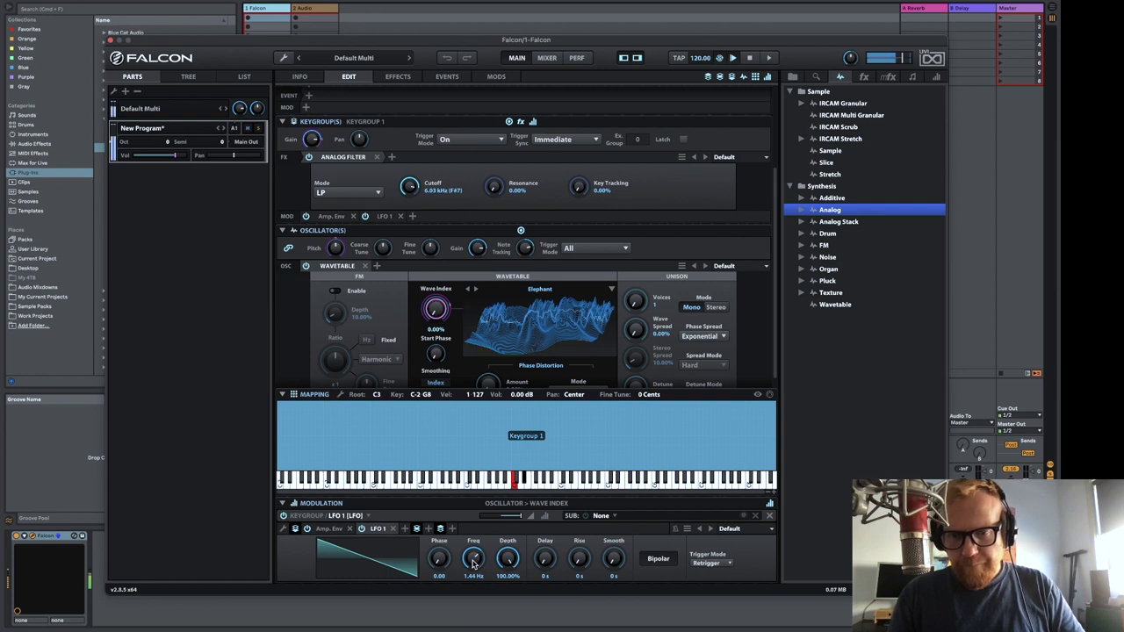
mouse_move(474, 565)
left_mouse_down()
mouse_move(465, 519)
mouse_move(475, 557)
left_mouse_up()
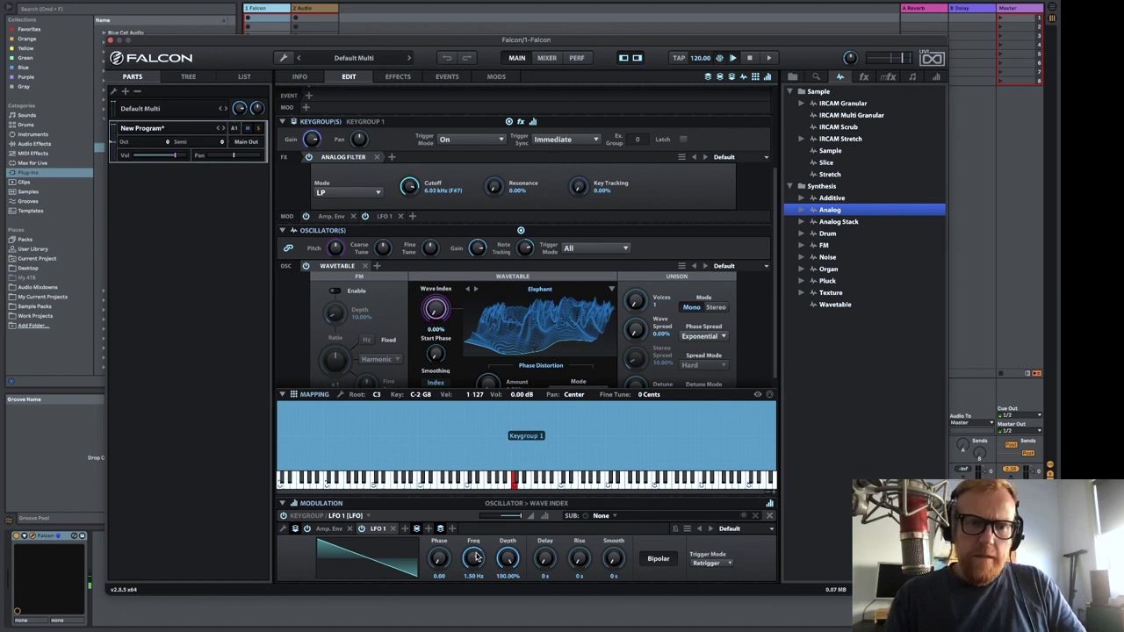
Modulate the LFO's frequency with a new keygroup-level Multi Envelope
right_click(475, 559)
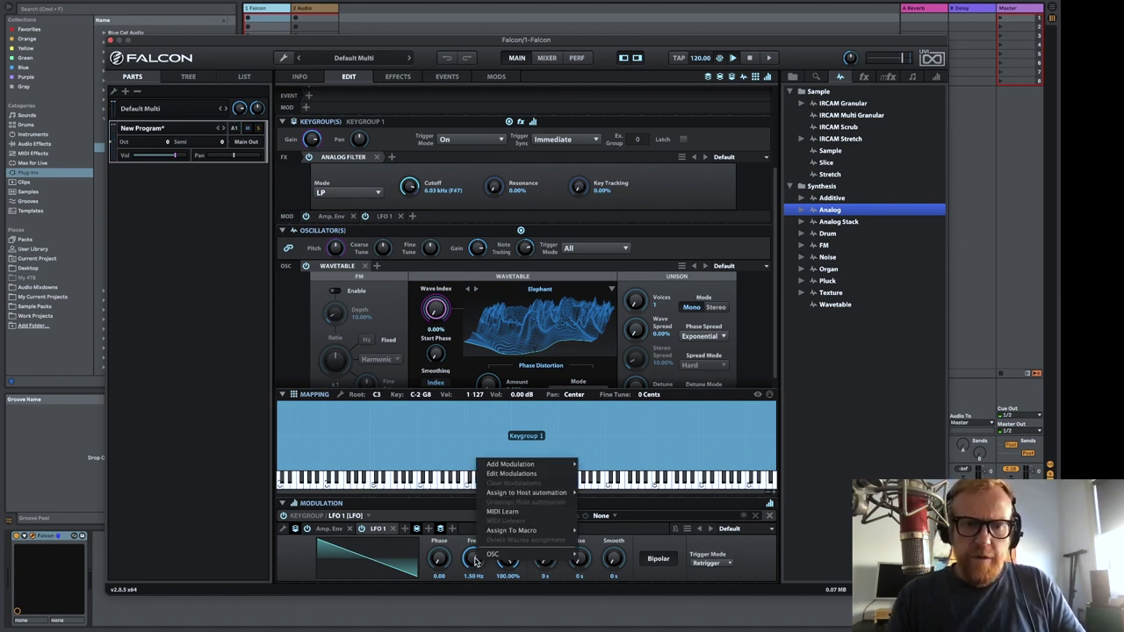
mouse_move(538, 470)
mouse_move(639, 465)
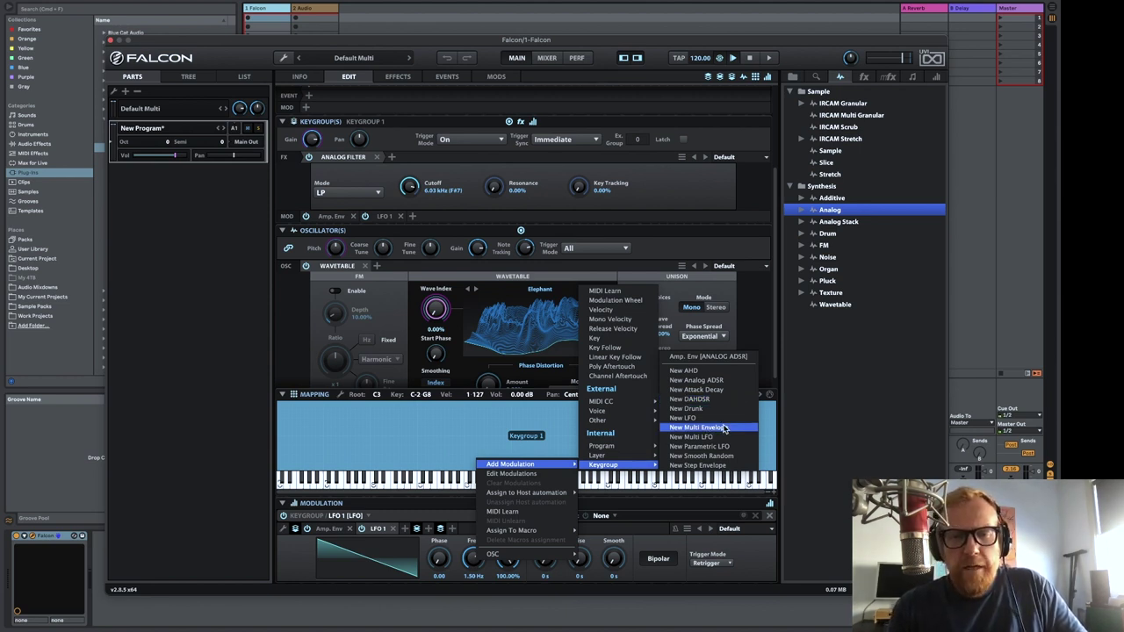
left_click(725, 428)
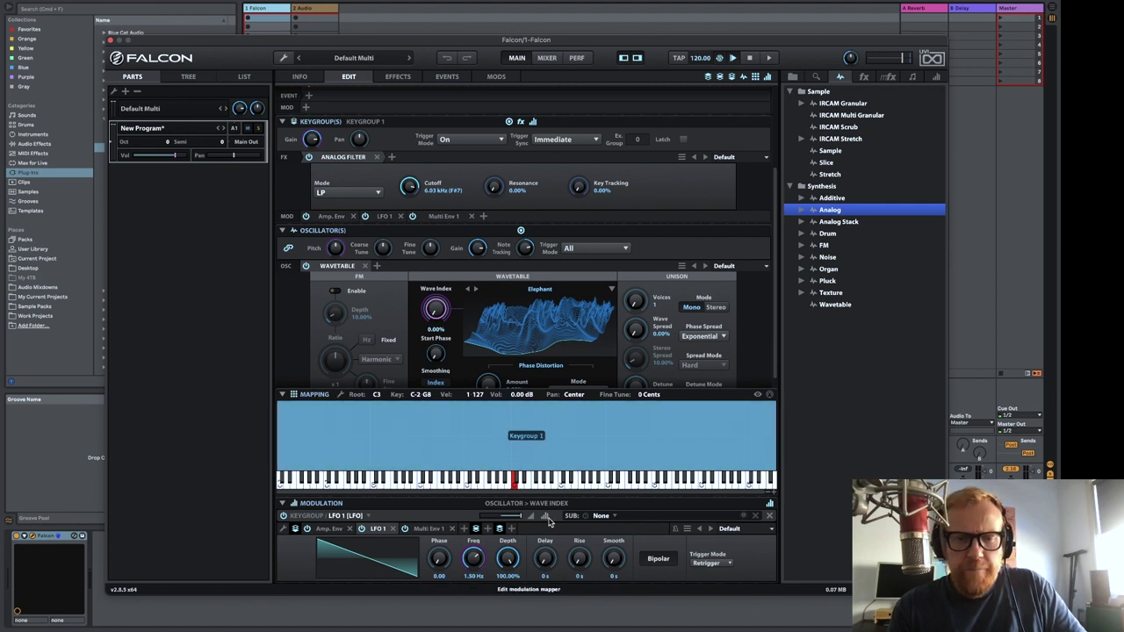
Reshape the Multi Envelope into a convex decay starting at its peak, and set its Speed to 0.11
left_click(428, 528)
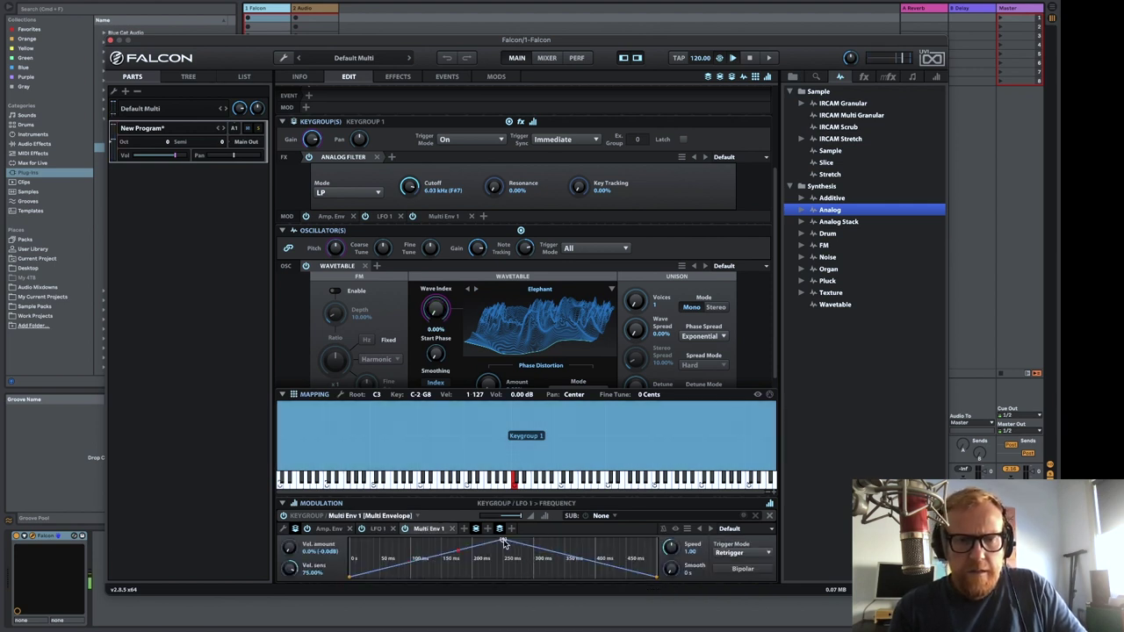
left_click_drag(504, 541, 339, 520)
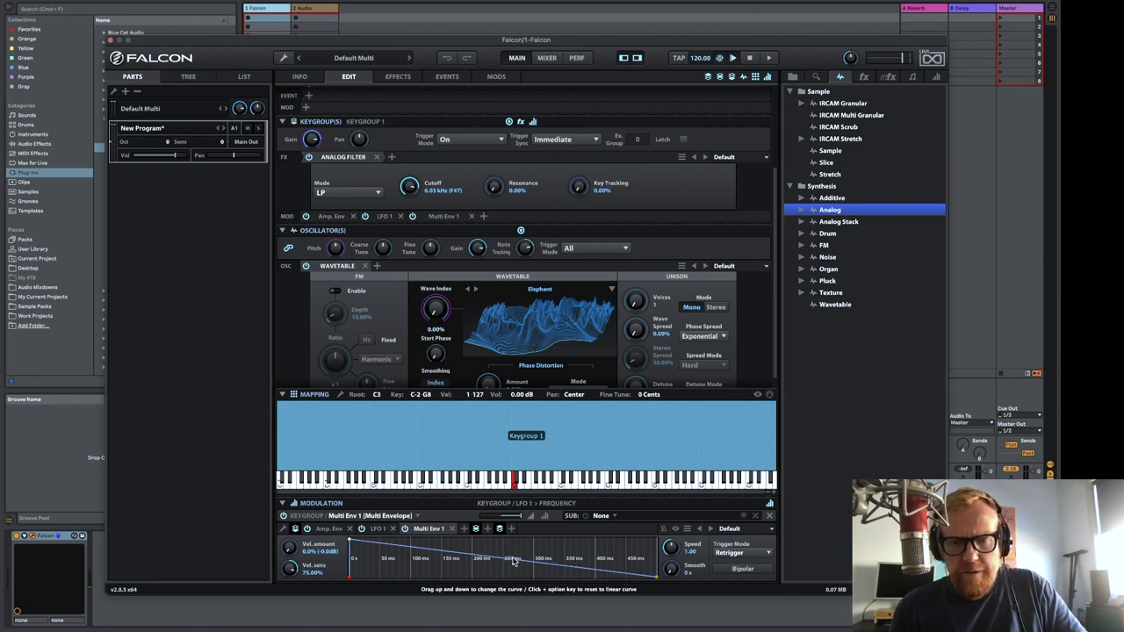
left_click_drag(505, 564, 457, 516)
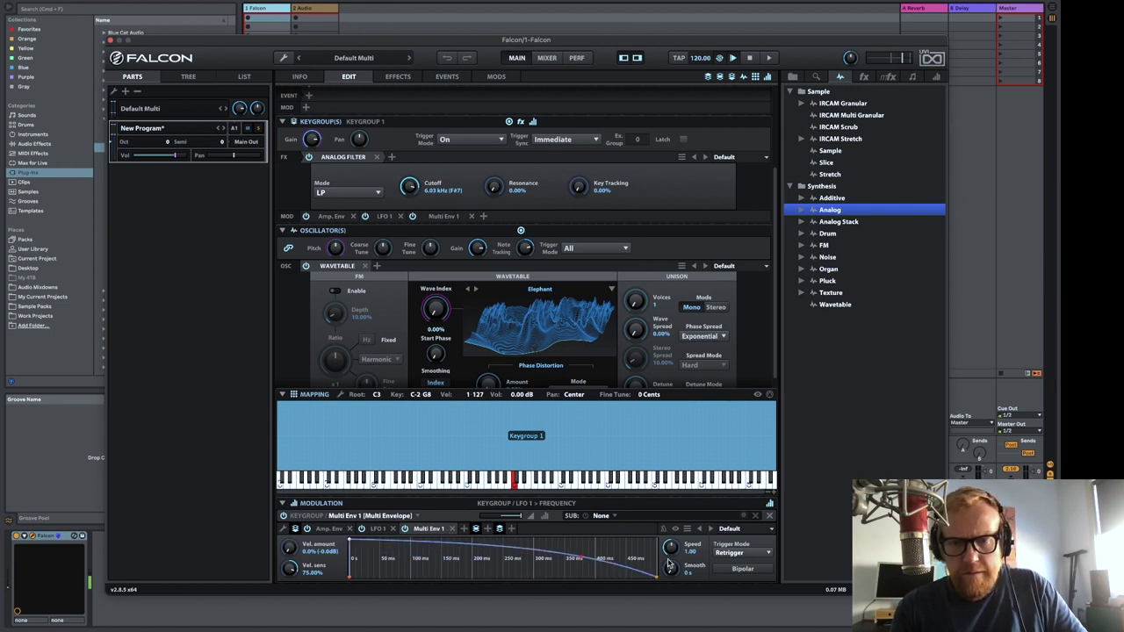
left_click_drag(669, 547, 677, 601)
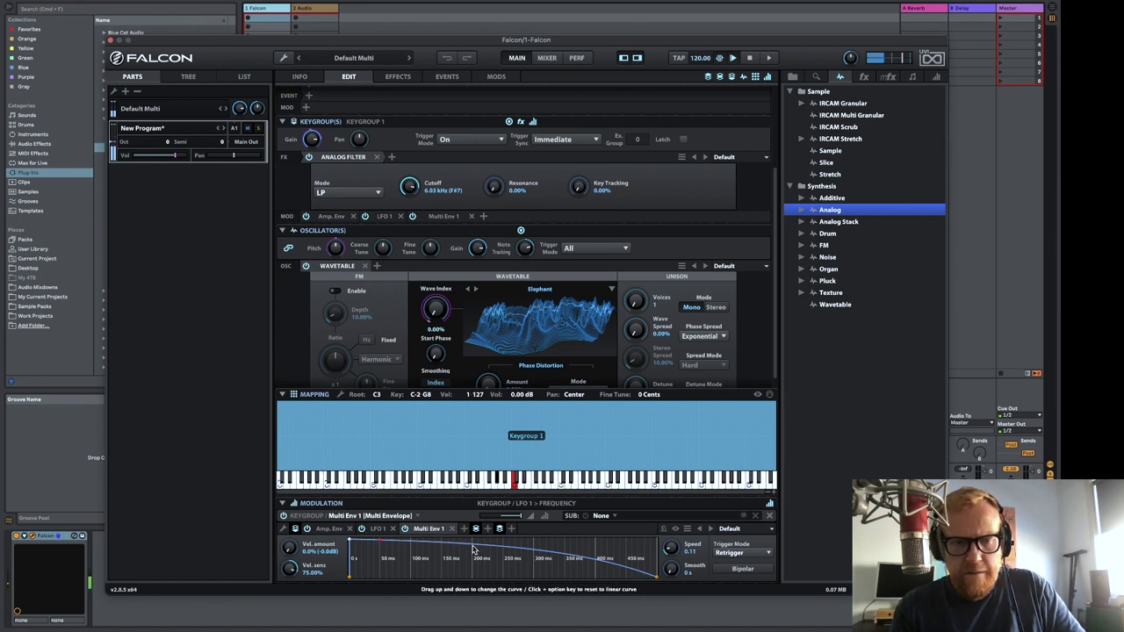
Add two Multi Envelope points, a low one at about 155 ms and a higher one at about 395 ms, joined by curves
left_click_drag(474, 555, 513, 570)
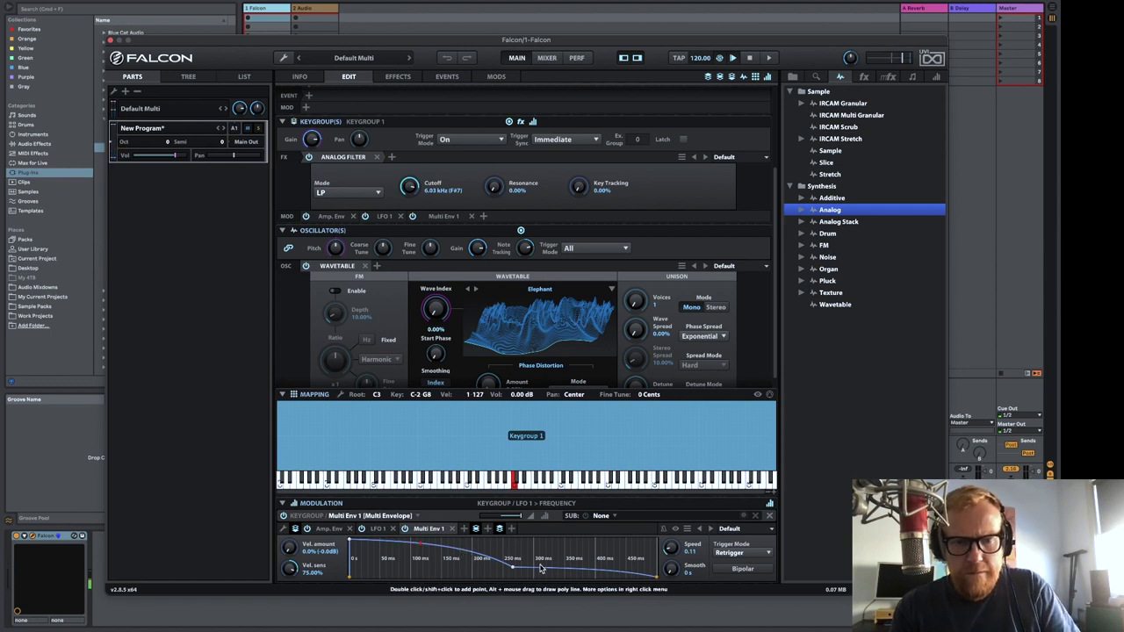
left_click_drag(513, 569, 447, 576)
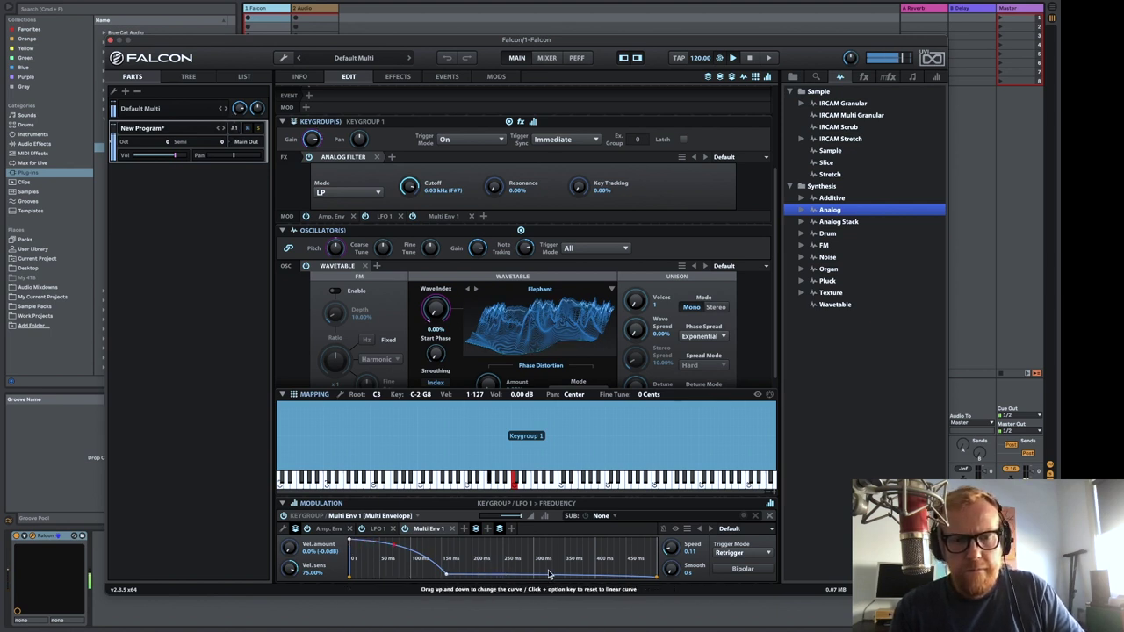
left_click_drag(549, 575, 594, 552)
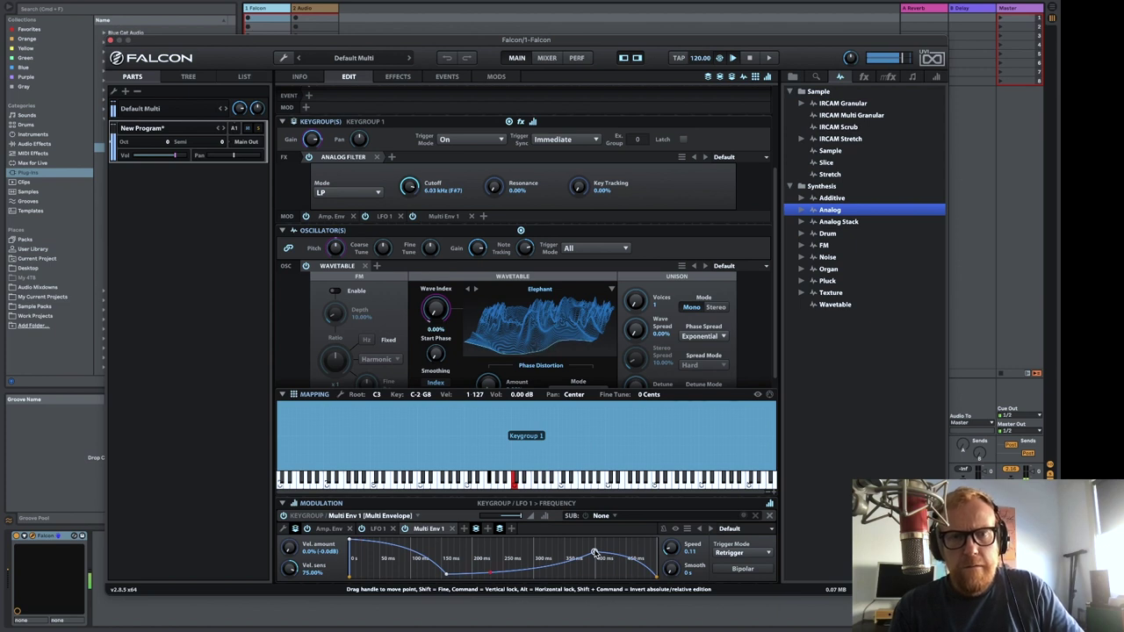
Lower the LFO frequency to 0.51 Hz and slightly reduce the Multi Envelope's modulation ratio
left_click(378, 529)
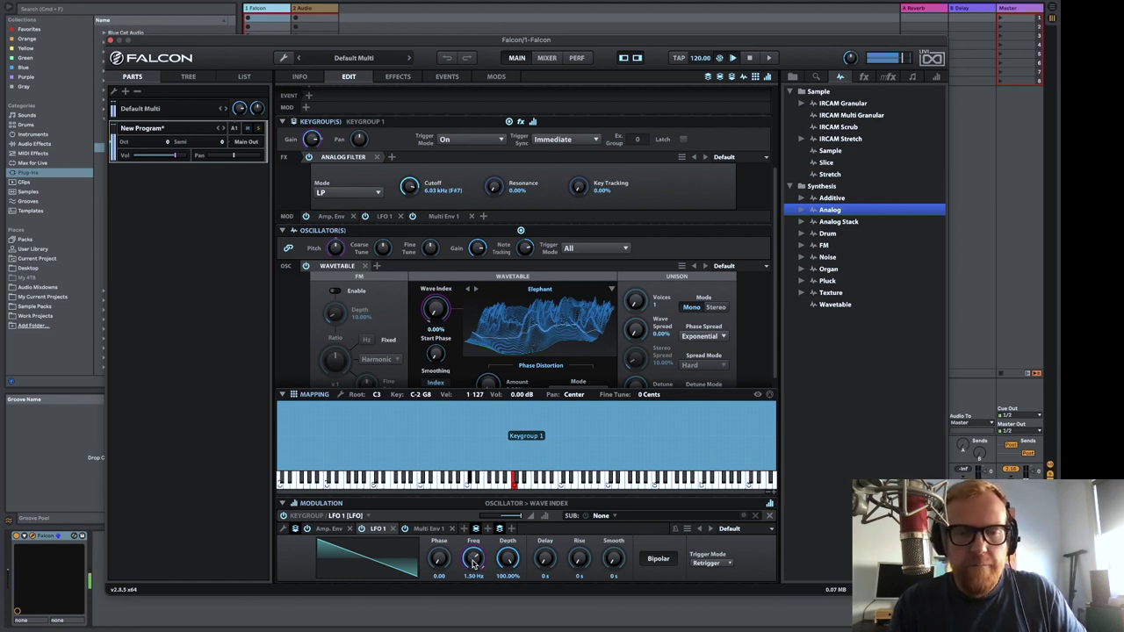
mouse_move(474, 565)
left_mouse_down()
mouse_move(477, 599)
mouse_move(471, 580)
left_mouse_up()
left_click(428, 528)
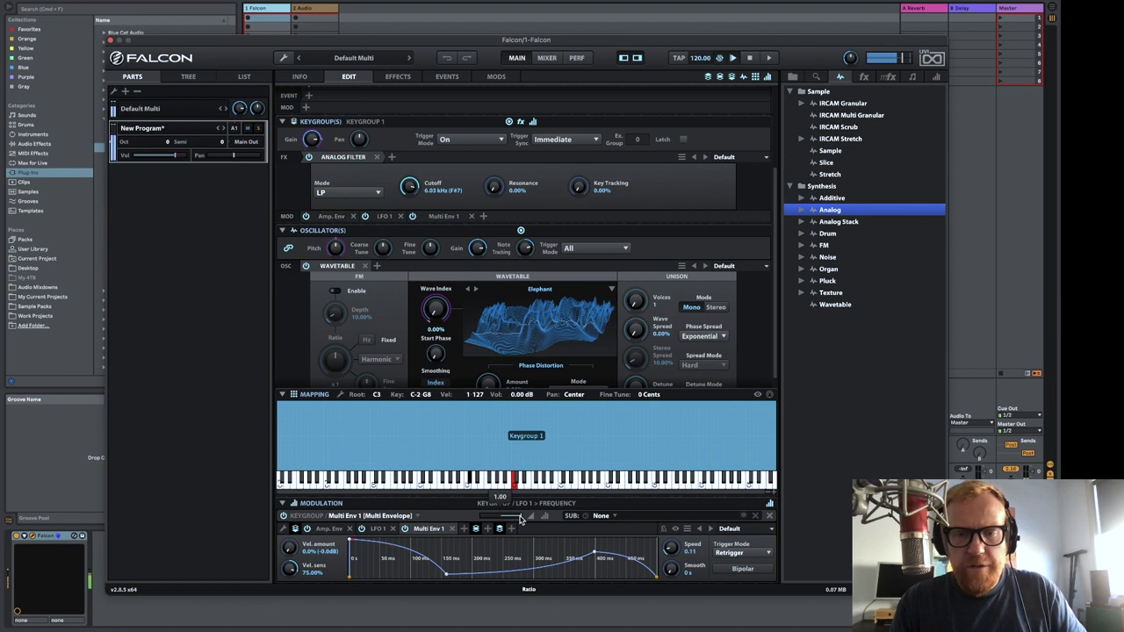
left_click_drag(520, 518, 517, 520)
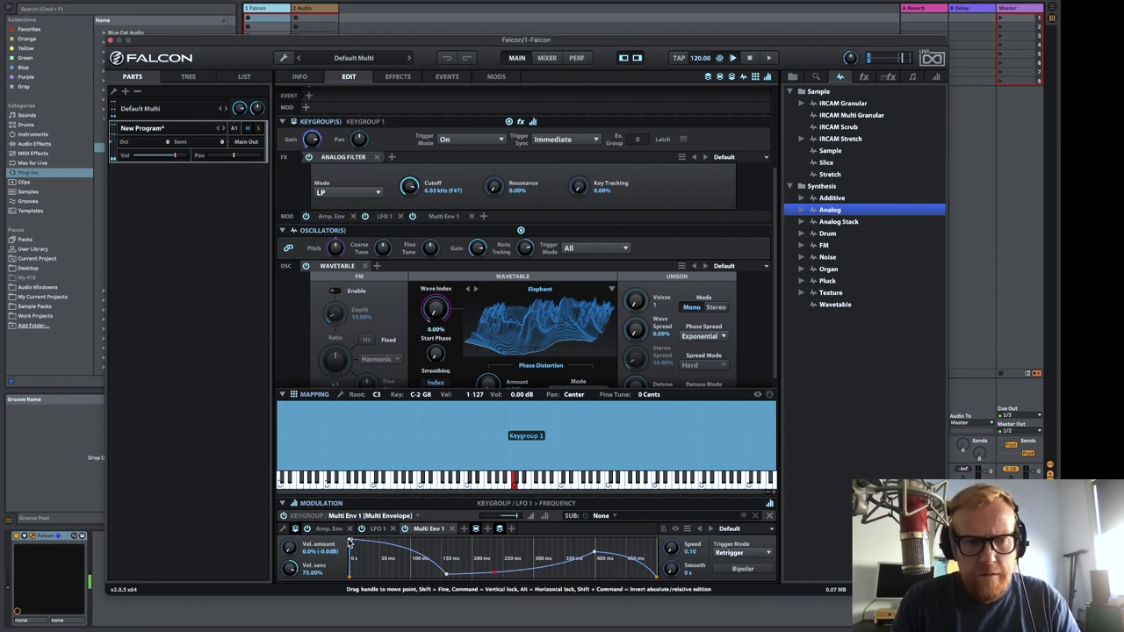
Set the Multi Envelope's Trigger Mode to No Retrigger
mouse_move(351, 543)
left_mouse_down()
mouse_move(375, 545)
mouse_move(351, 543)
left_mouse_up()
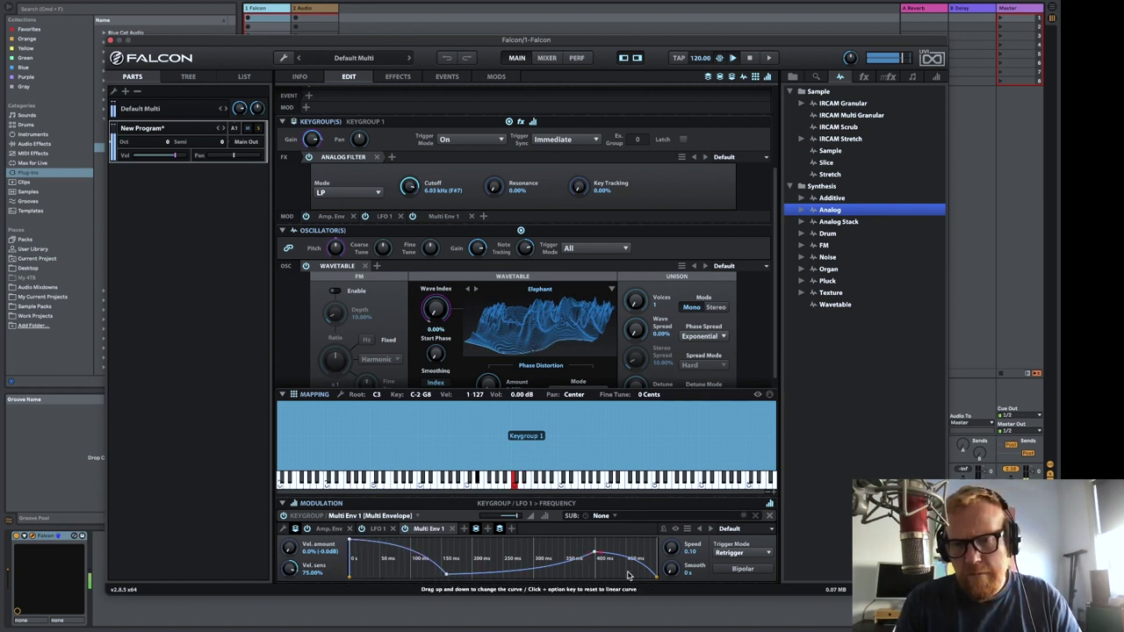
left_click(721, 554)
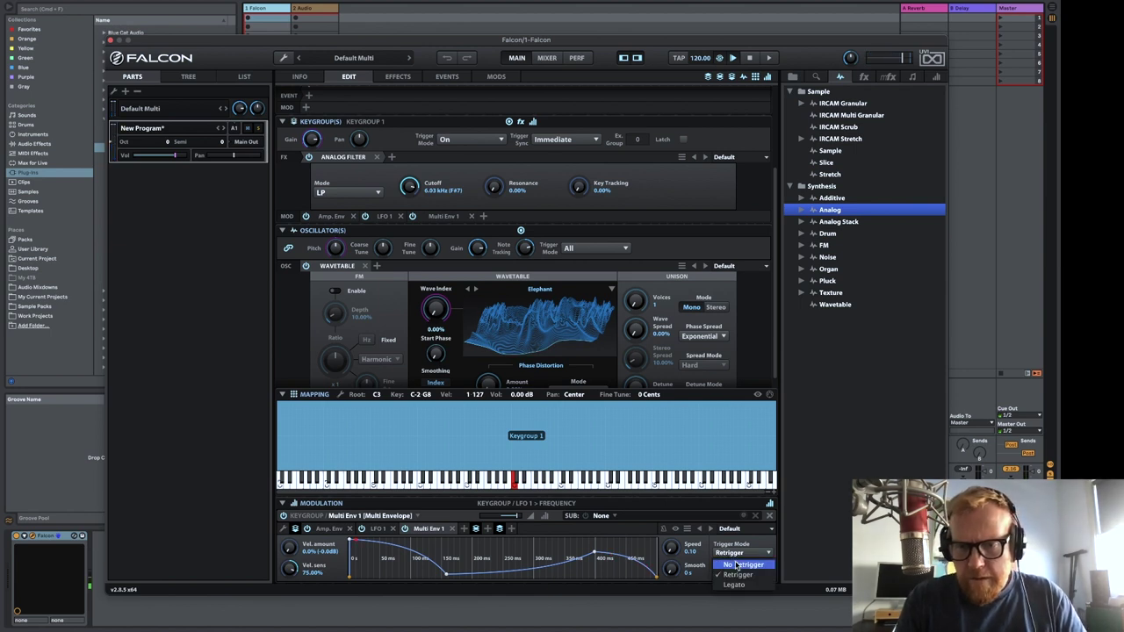
left_click(736, 566)
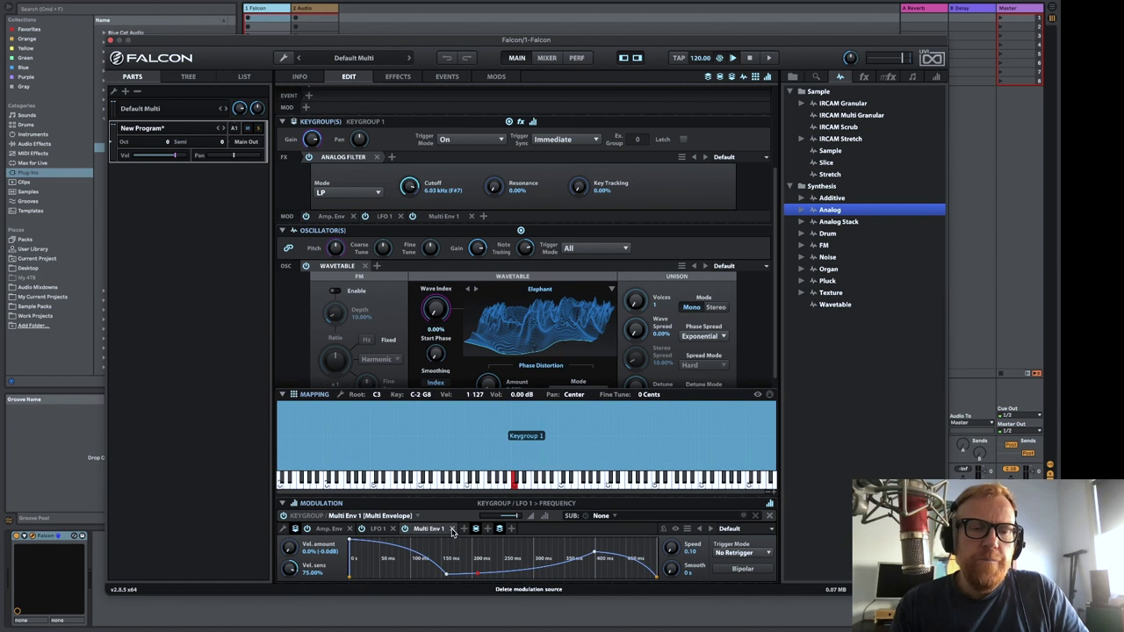
Add a new keygroup-level DAHDSR envelope as a modulation source for the LFO's frequency
left_click(377, 529)
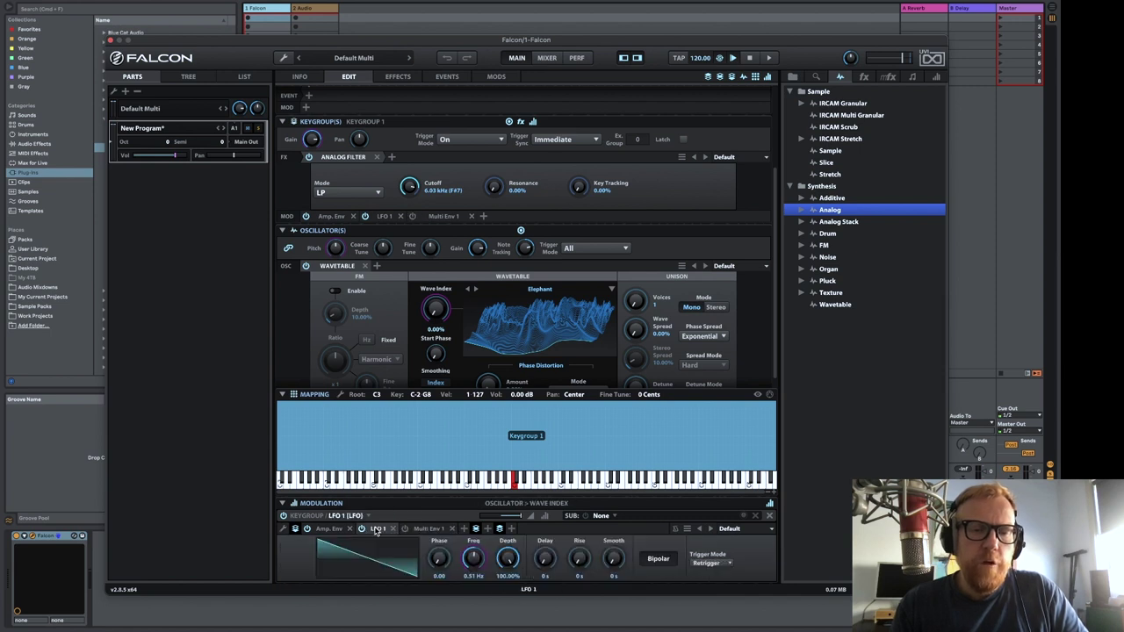
right_click(475, 565)
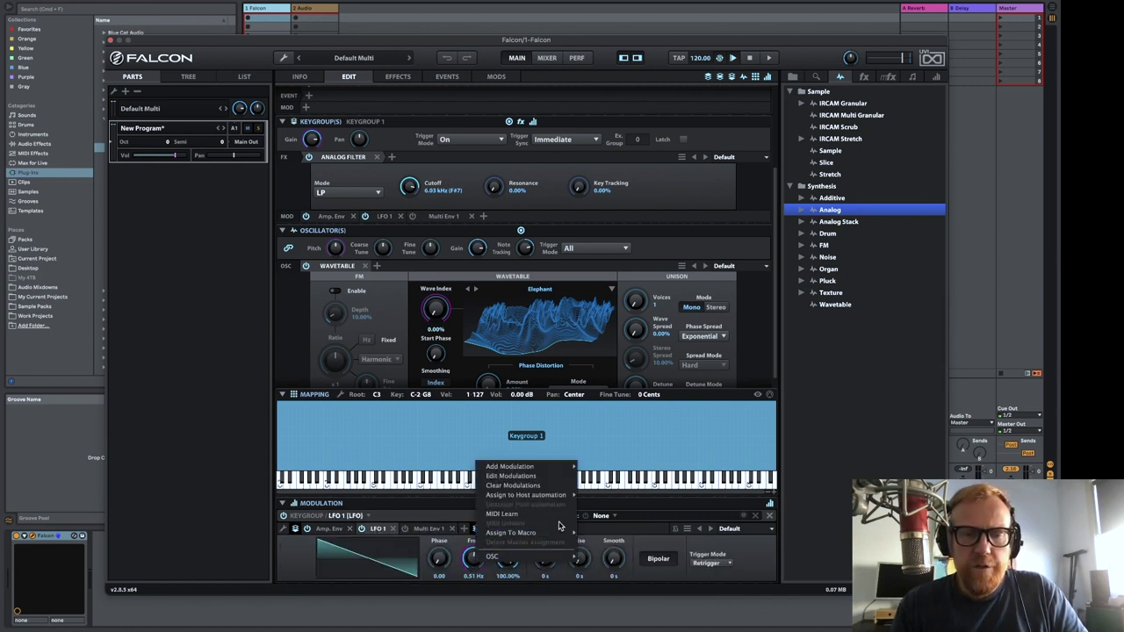
mouse_move(567, 466)
mouse_move(615, 458)
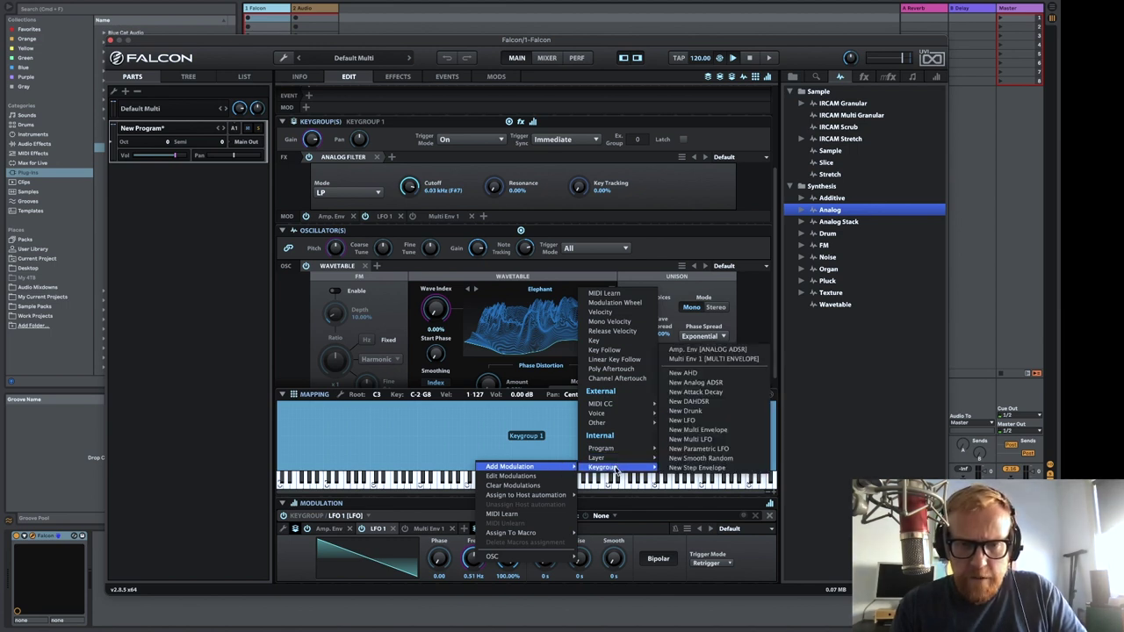
left_click(734, 403)
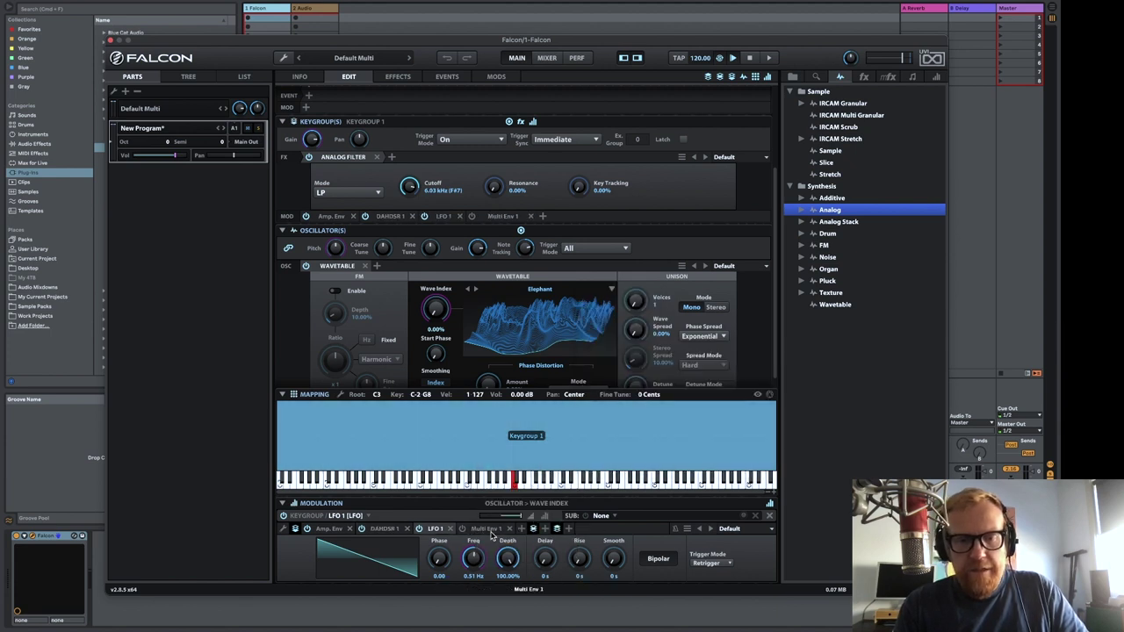
Set the new DAHDSR envelope's sustain to 0% and its decay to about 7.5 seconds
left_click(383, 529)
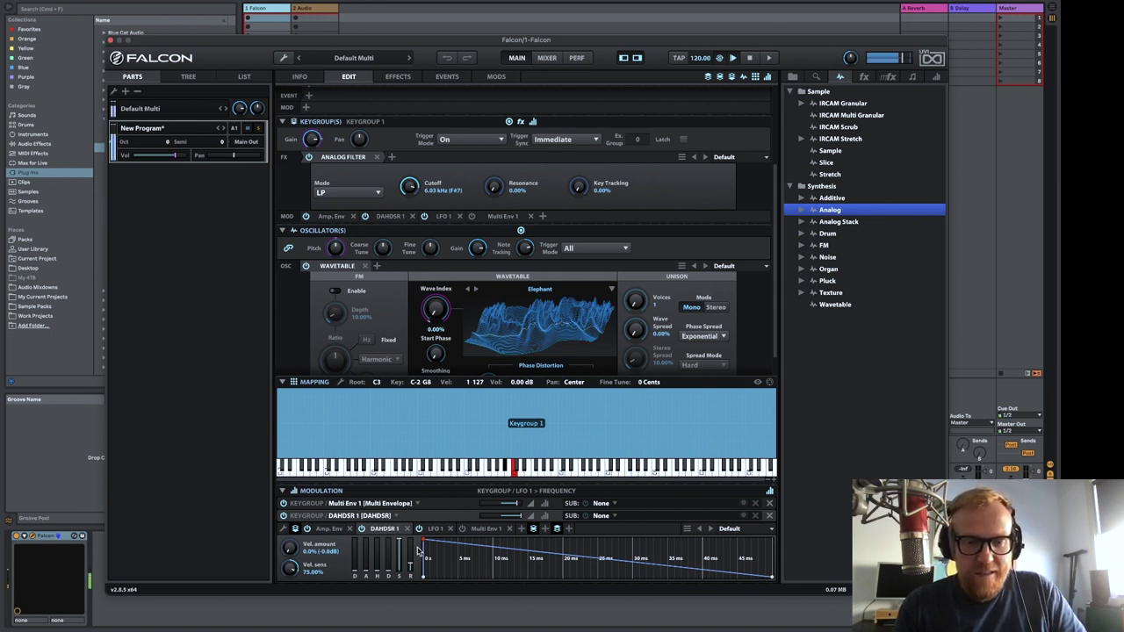
mouse_move(398, 545)
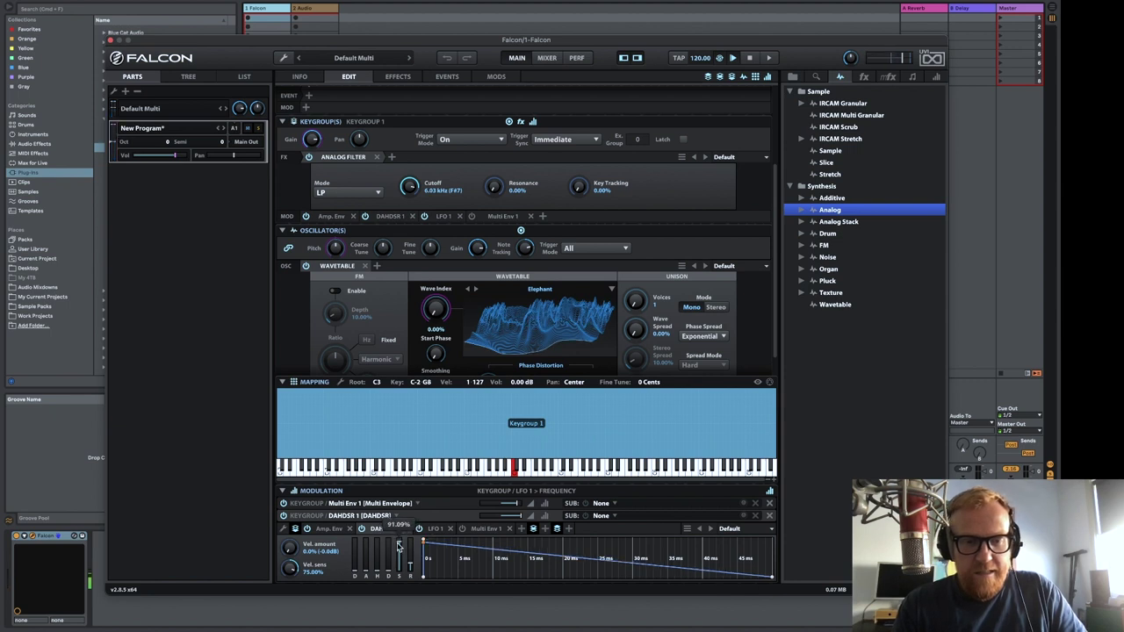
left_click_drag(398, 545, 398, 575)
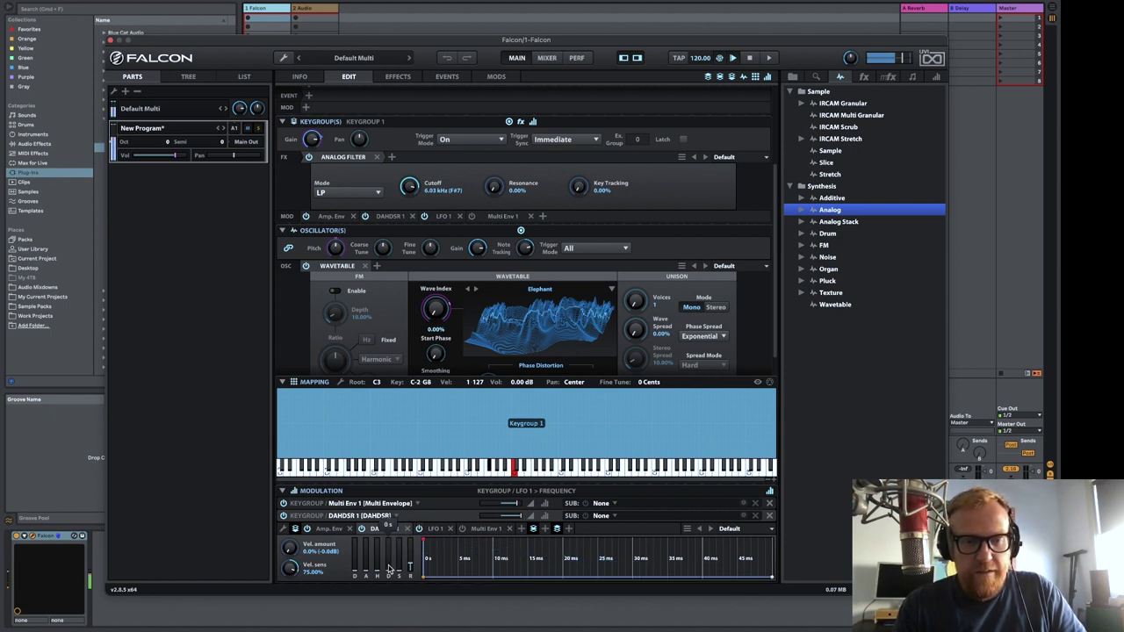
mouse_move(373, 567)
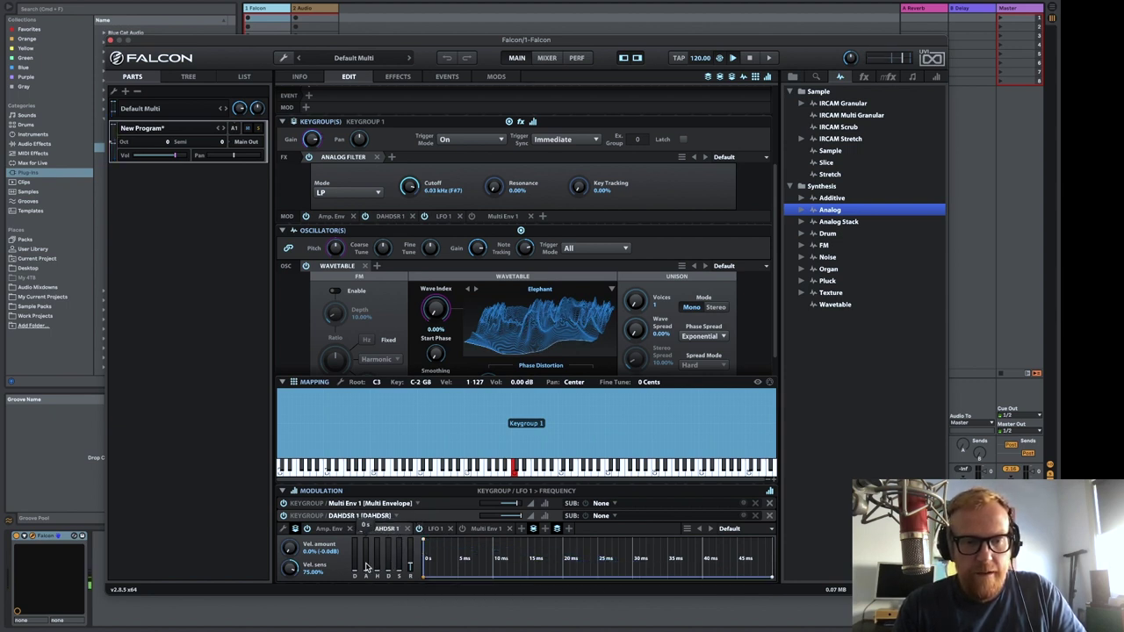
left_click_drag(388, 569, 389, 552)
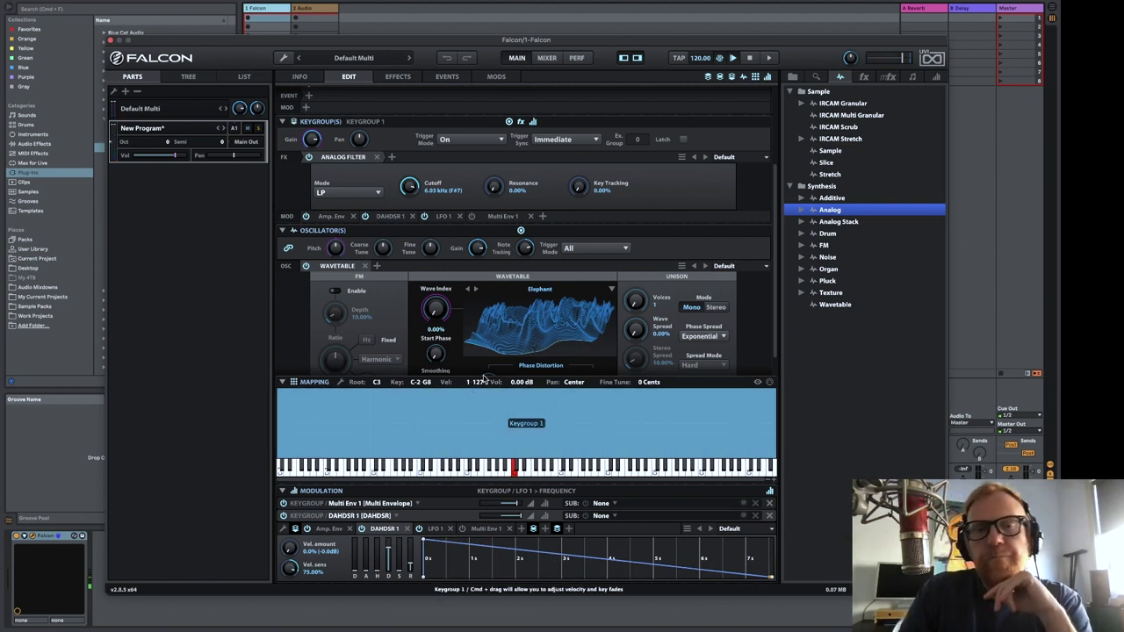
Remove Multi Env 1, then give DAHDSR 1 an attack of about 3.5 s with a bulging attack curve and a sagging decay curve
left_click(510, 529)
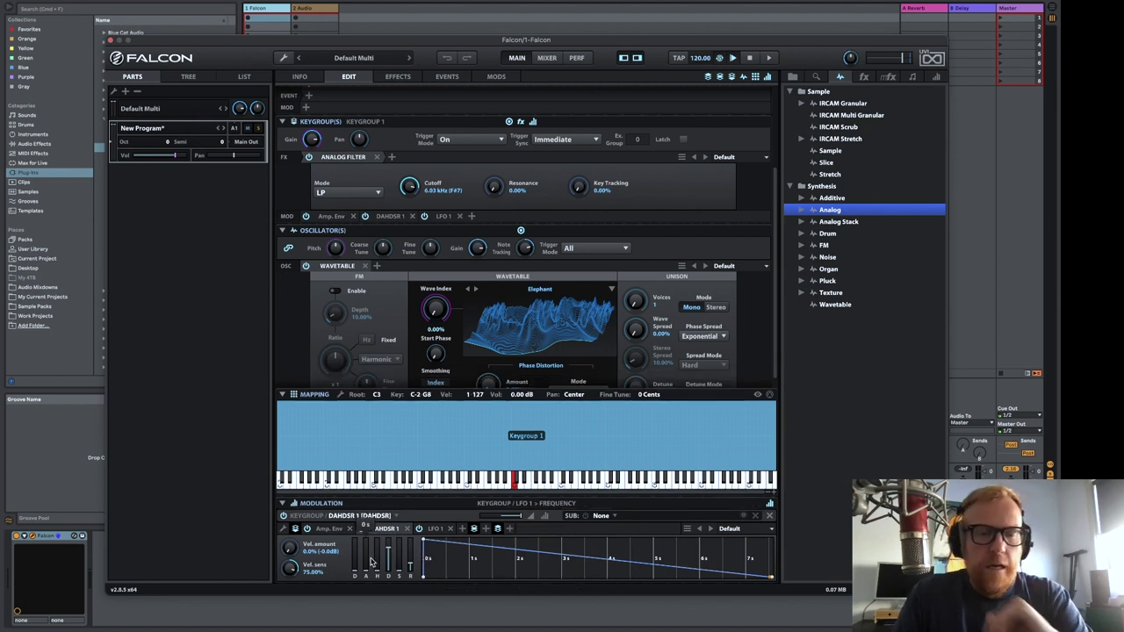
left_click_drag(355, 573, 363, 551)
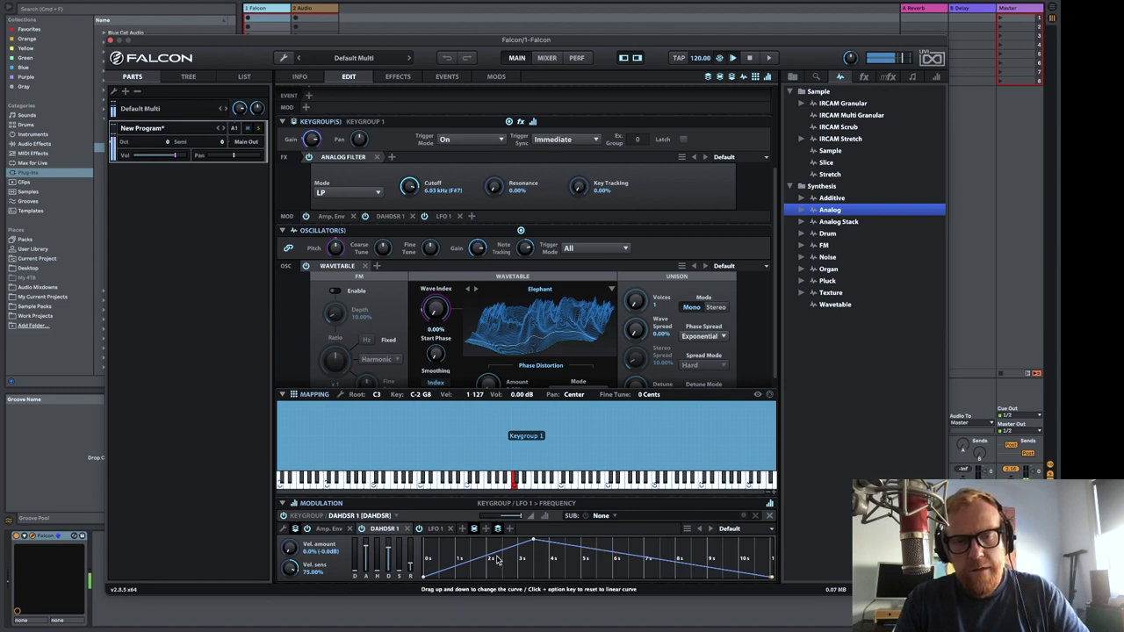
left_click_drag(498, 559, 487, 533)
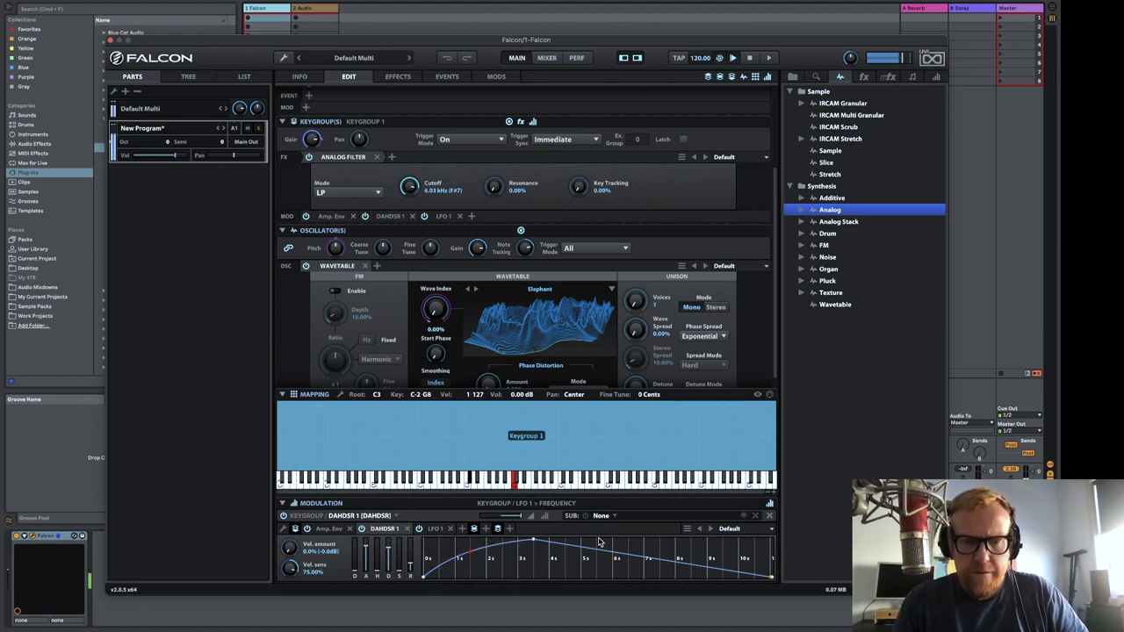
left_click_drag(615, 557, 613, 586)
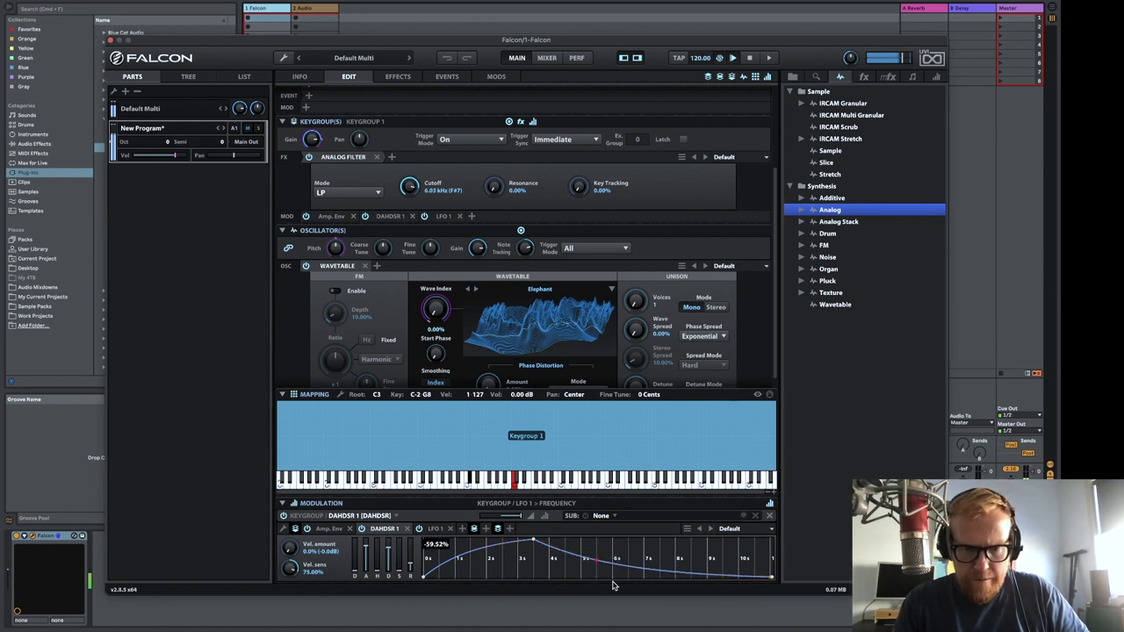
left_click_drag(613, 586, 613, 586)
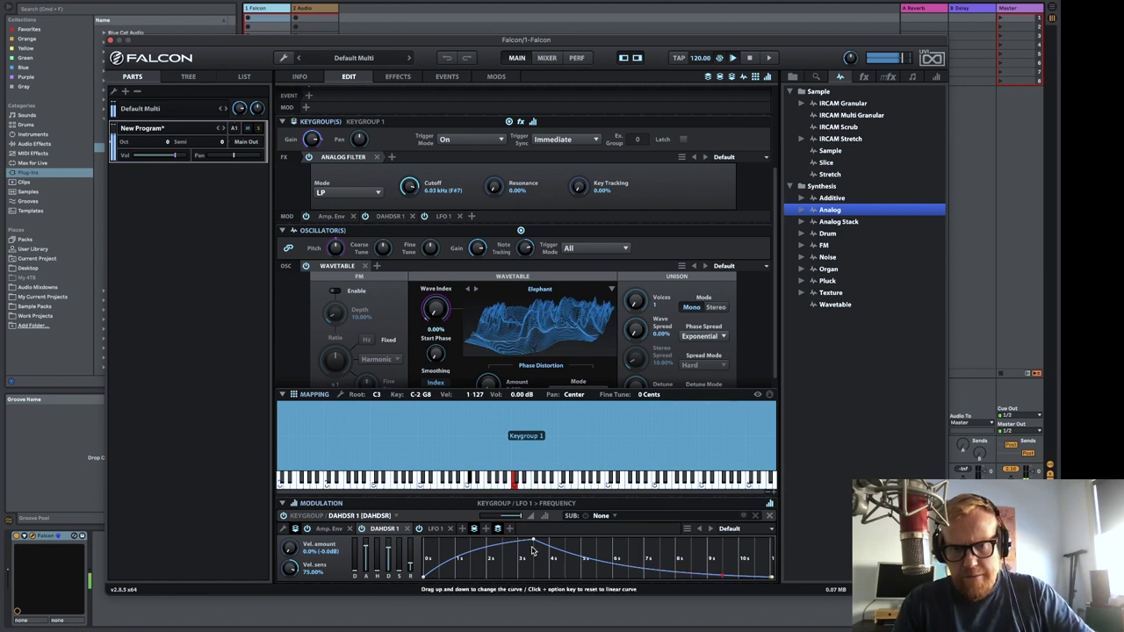
Add a new keygroup-level DAHDSR envelope as a modulation source for the Phase Distortion Amount
scroll(548, 286, "down", 1)
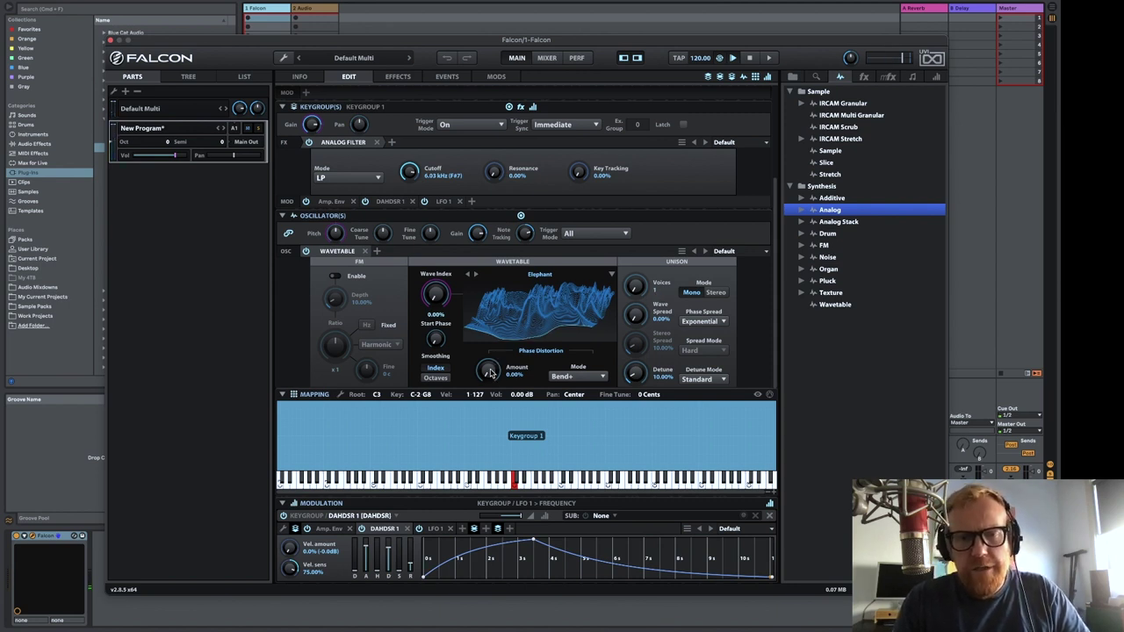
scroll(490, 372, "up", 1)
left_click_drag(490, 372, 512, 413)
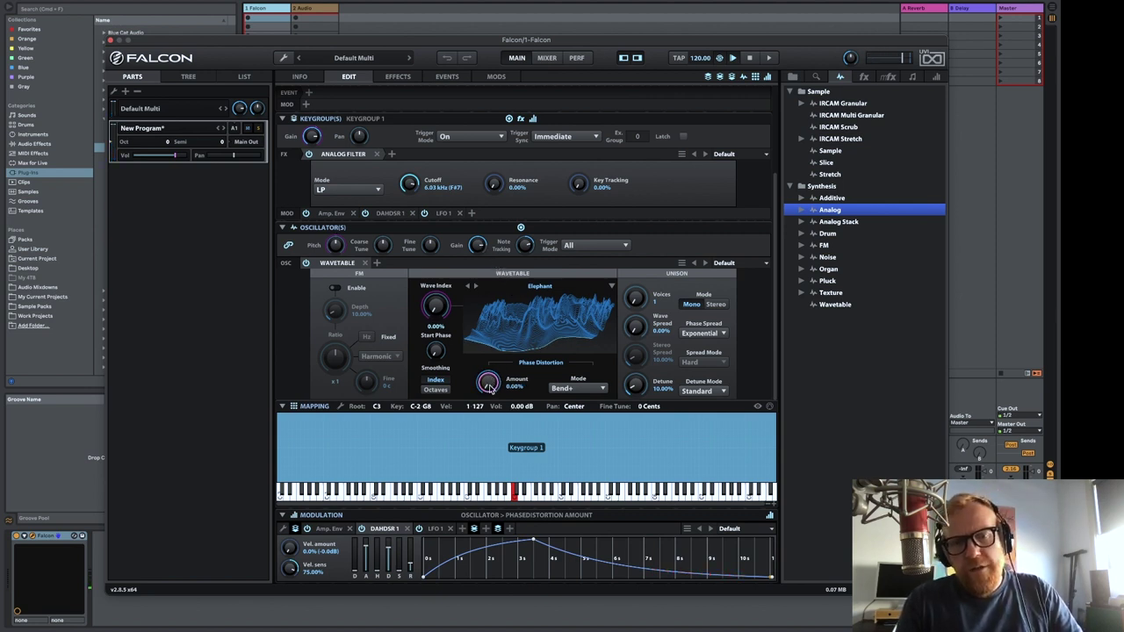
right_click(489, 387)
mouse_move(567, 300)
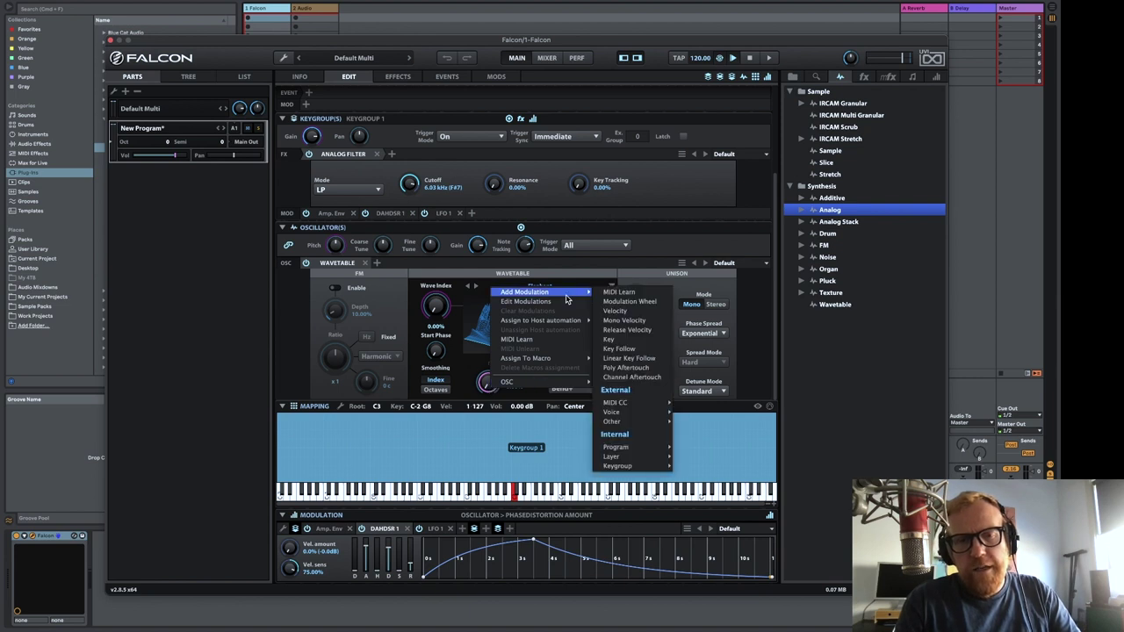
mouse_move(648, 467)
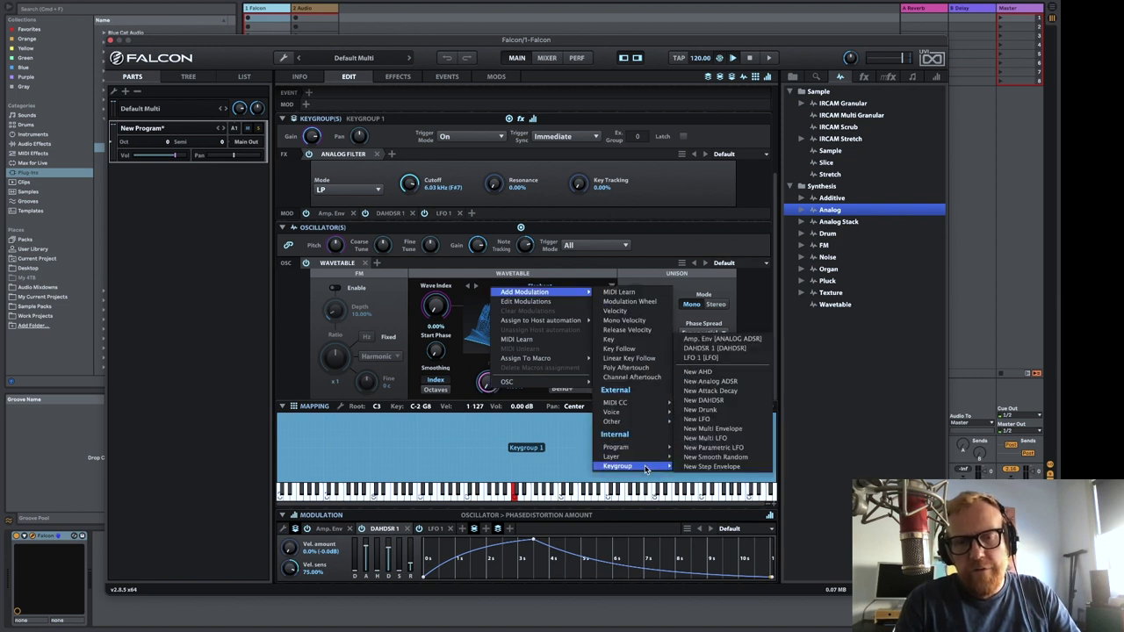
left_click(739, 404)
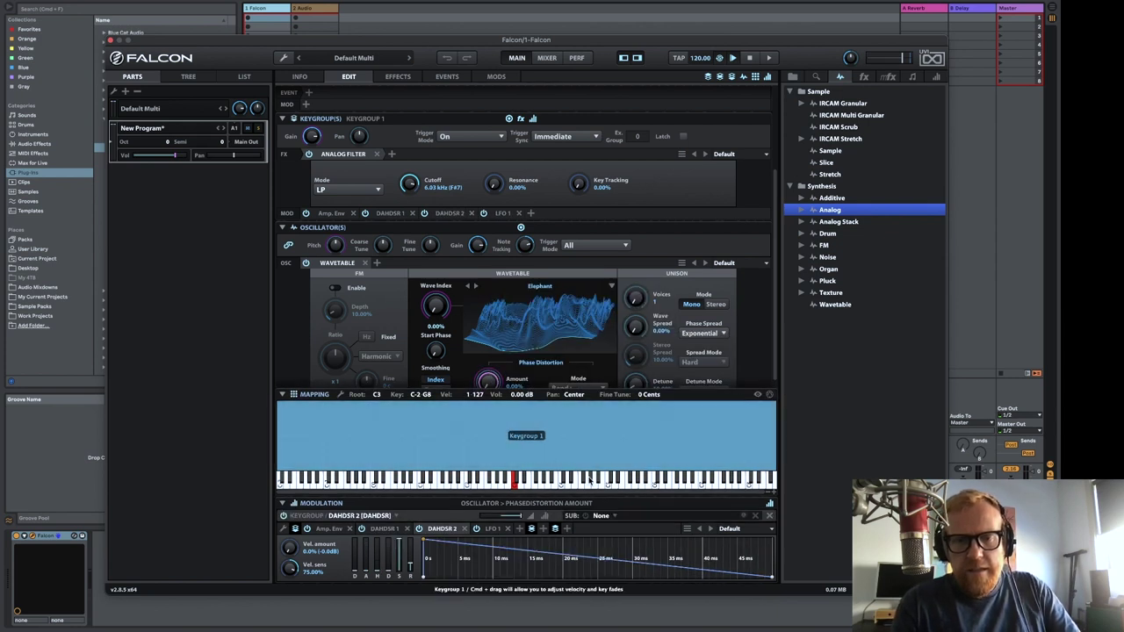
Shape DAHDSR 2 with a curved attack of about 9 s, a decay of about 8.5 s, zero sustain and a longer release
left_click_drag(366, 571, 368, 548)
left_click_drag(367, 549, 367, 544)
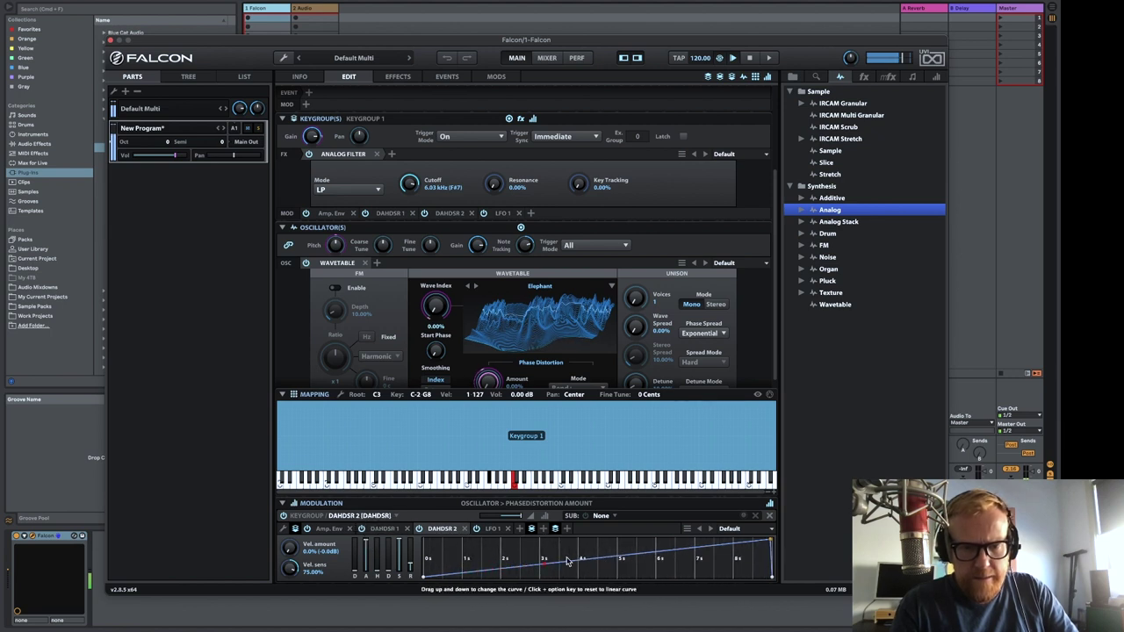
left_click_drag(581, 567, 592, 594)
mouse_move(400, 564)
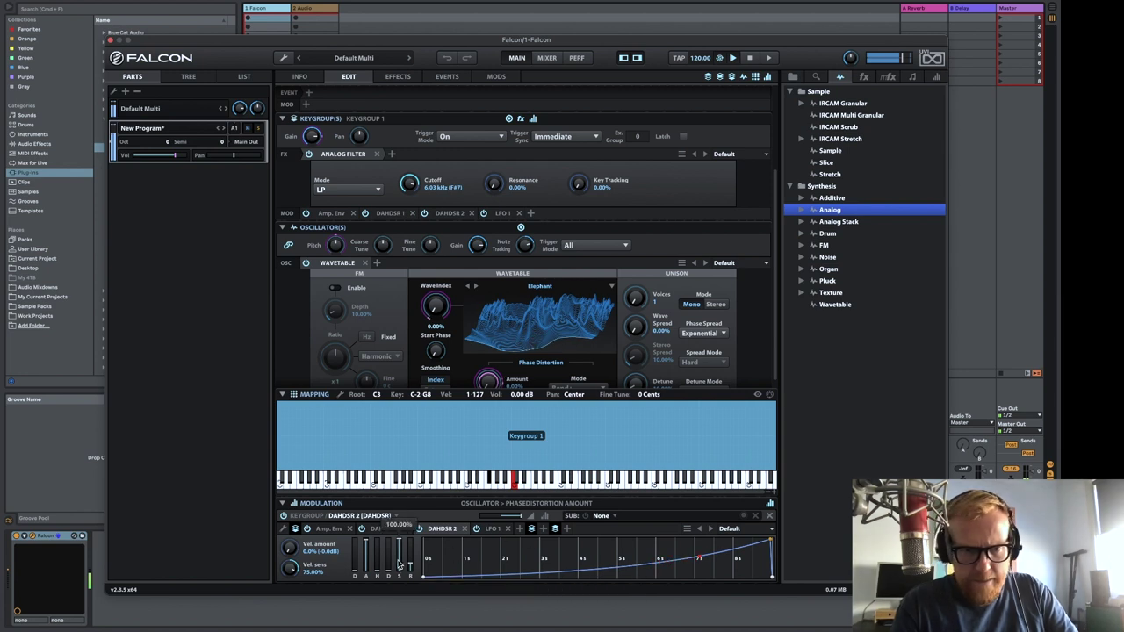
left_click_drag(400, 564, 398, 618)
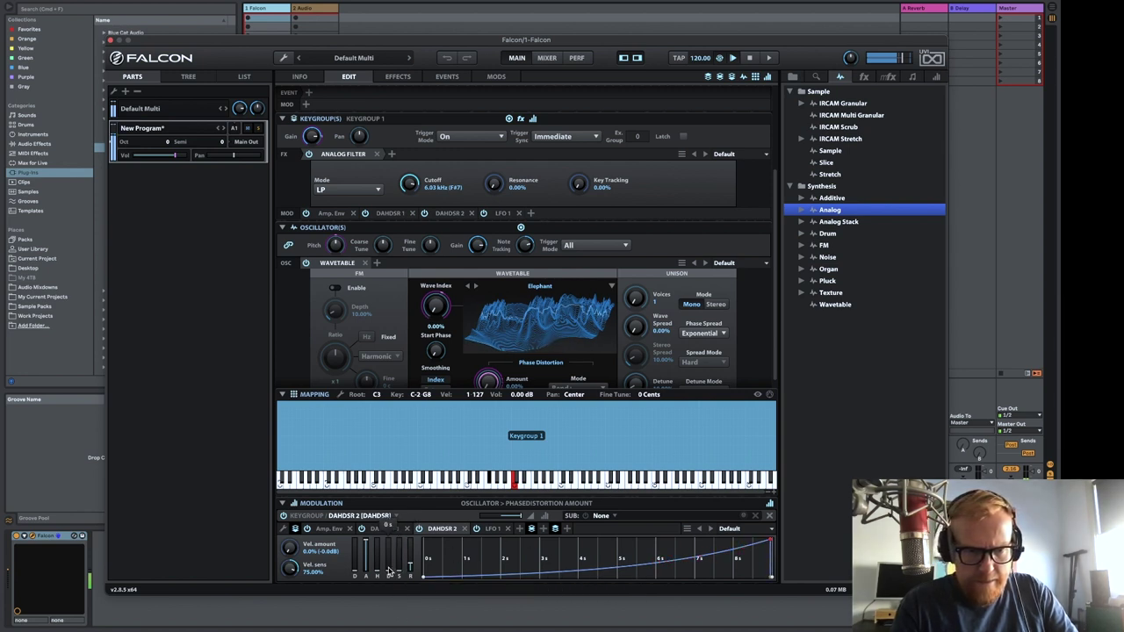
left_click_drag(389, 572, 389, 550)
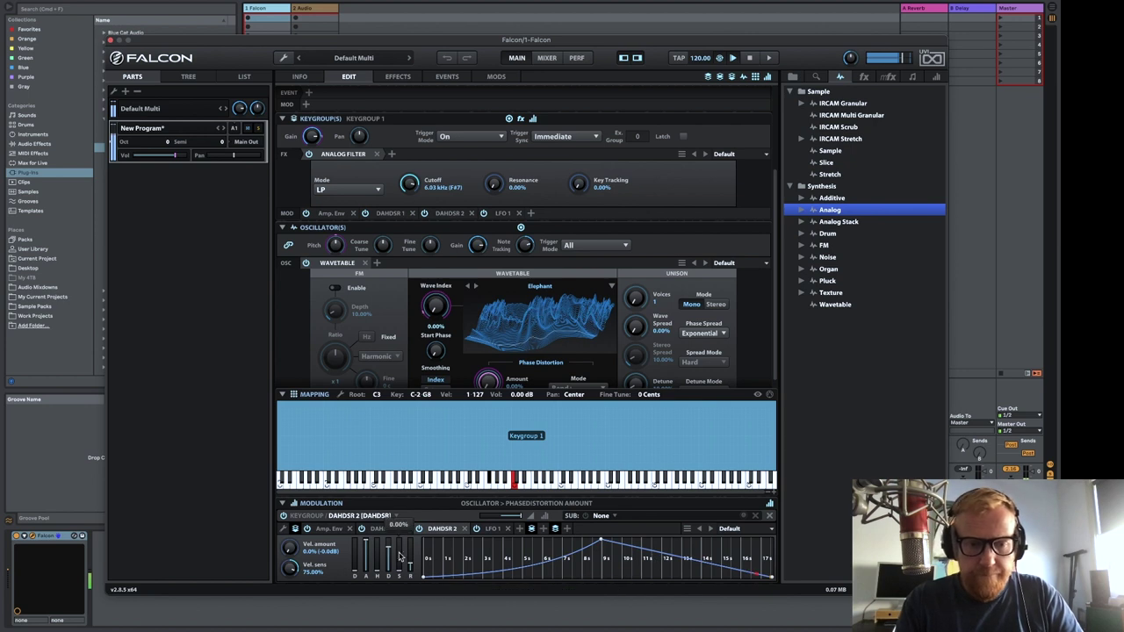
left_click_drag(410, 566, 410, 559)
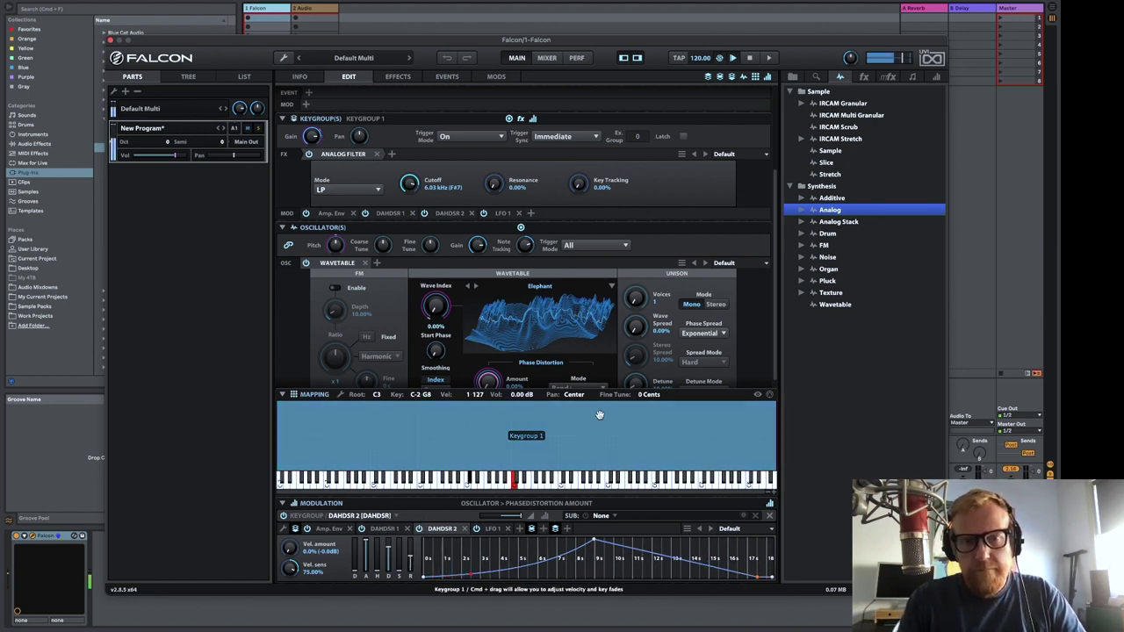
Try the Formant phase distortion mode with the Amount at 54.37%
scroll(553, 374, "down", 1)
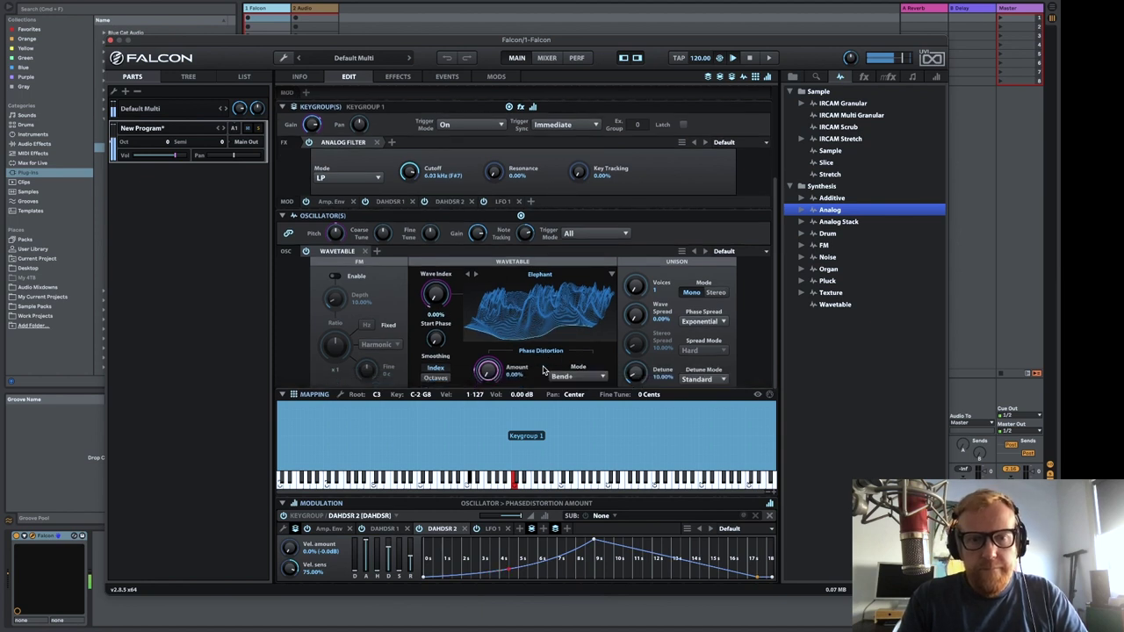
scroll(590, 381, "up", 1)
left_click(589, 387)
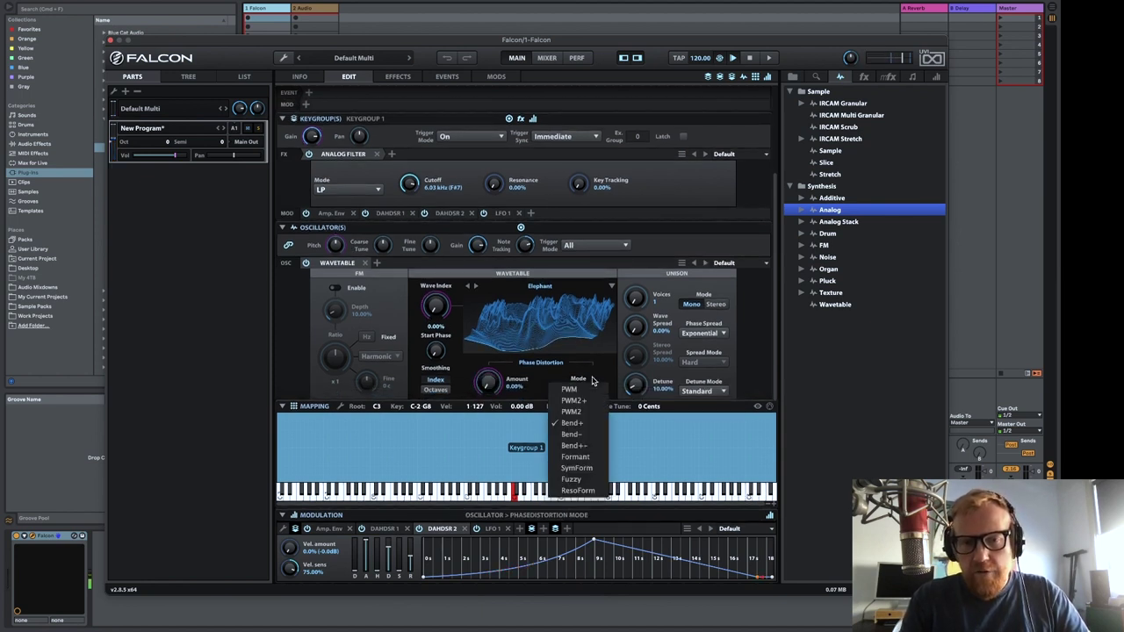
left_click(598, 458)
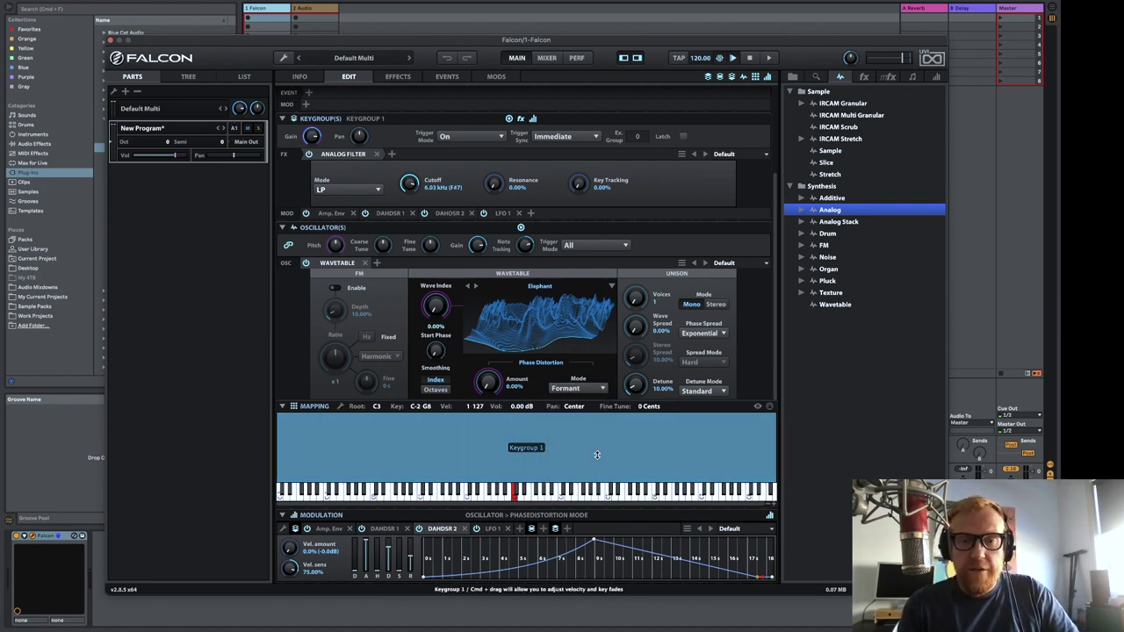
left_click_drag(488, 381, 501, 299)
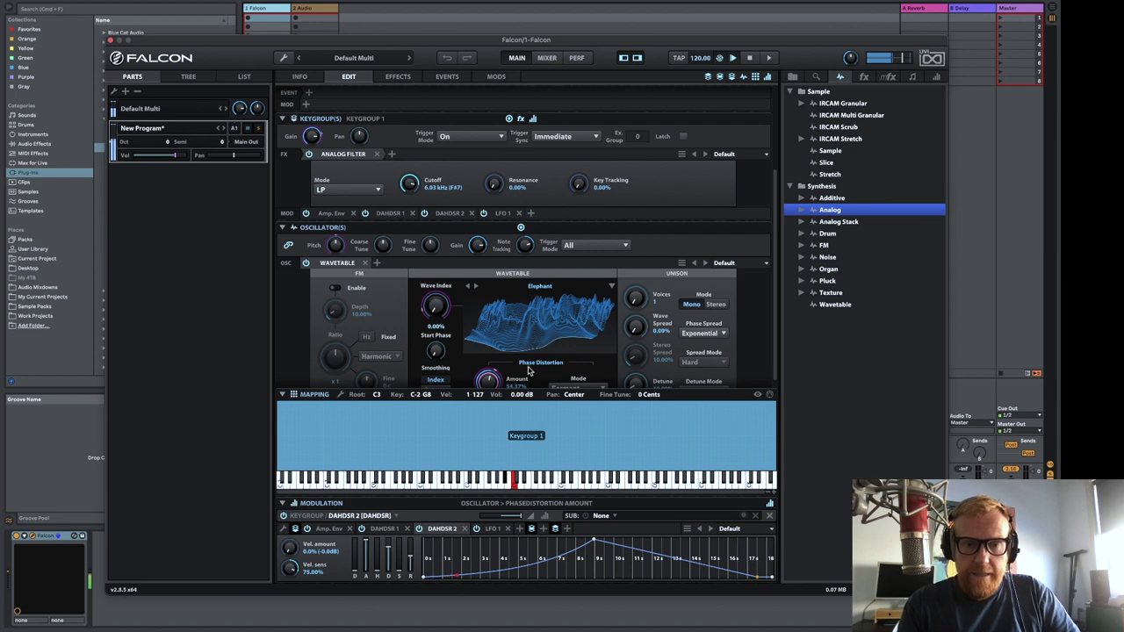
Try the Bend- phase distortion mode and raise the Amount to 74.63%
scroll(527, 351, "down", 1)
left_click(564, 380)
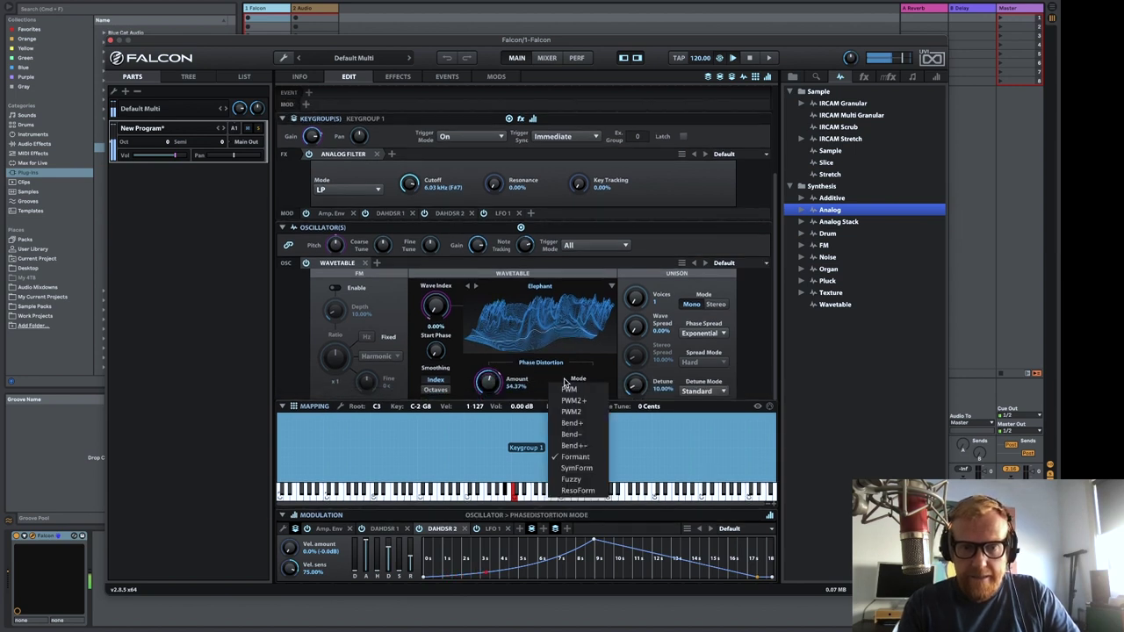
left_click(570, 434)
scroll(492, 379, "down", 1)
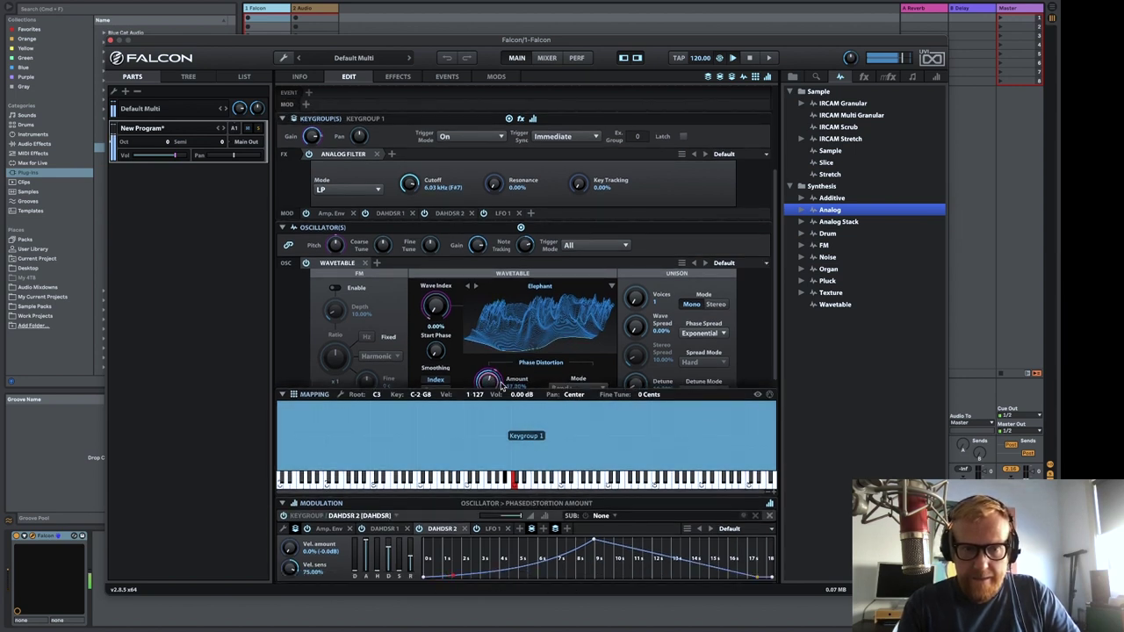
scroll(540, 369, "down", 1)
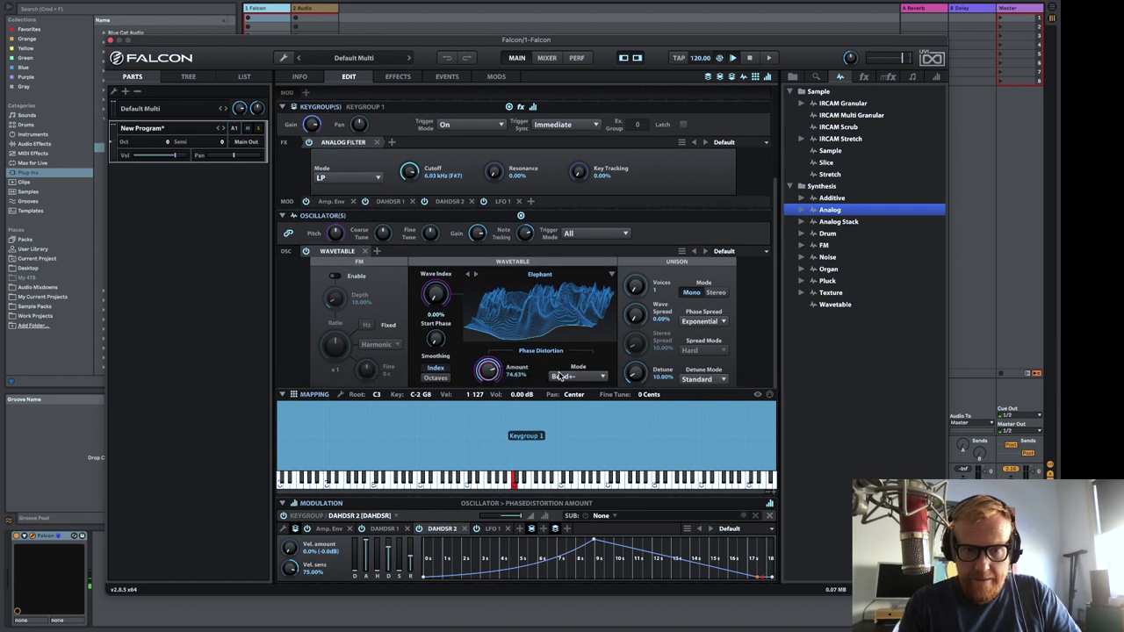
Try the PWM2 phase distortion mode and lower the Amount to 44.57%
left_click(560, 376)
scroll(562, 386, "up", 1)
left_click(585, 413)
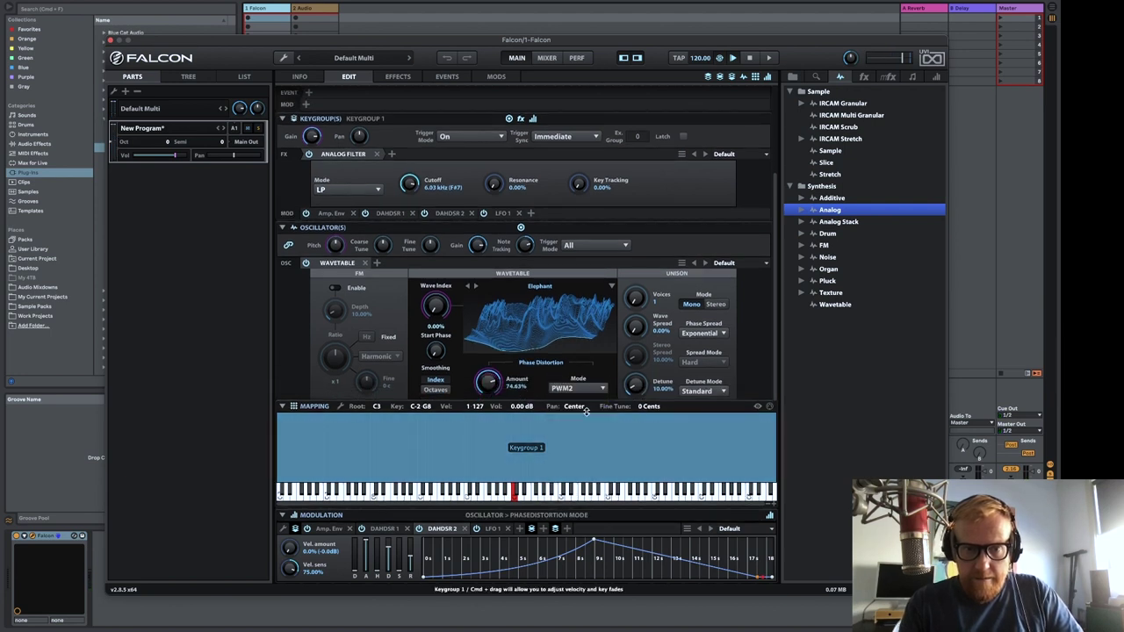
left_click(490, 383)
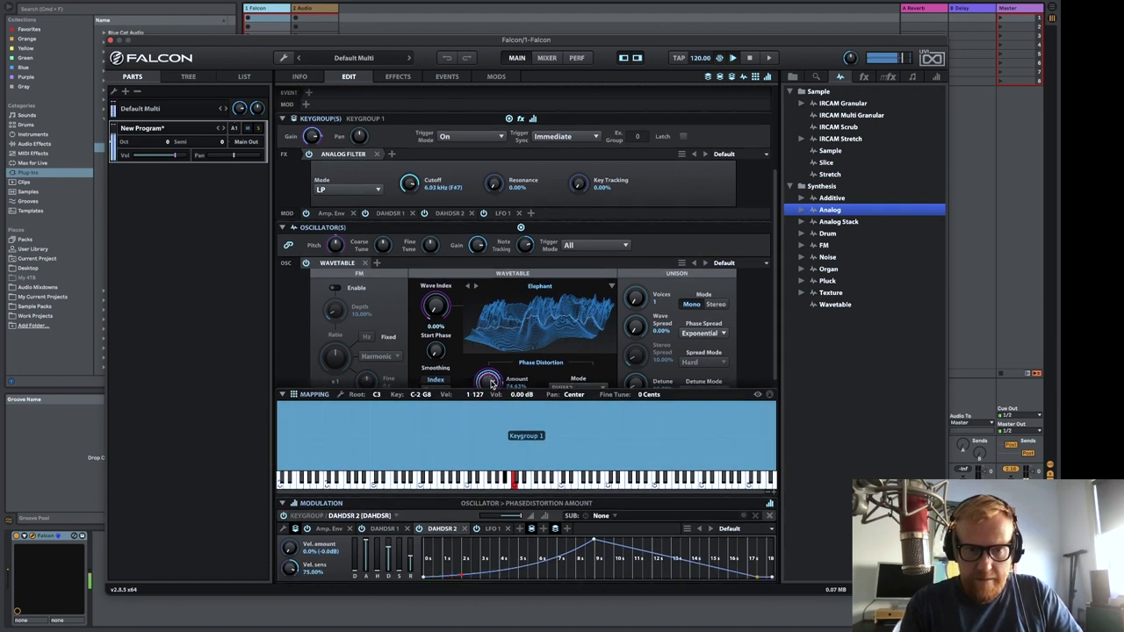
left_click_drag(491, 383, 527, 397)
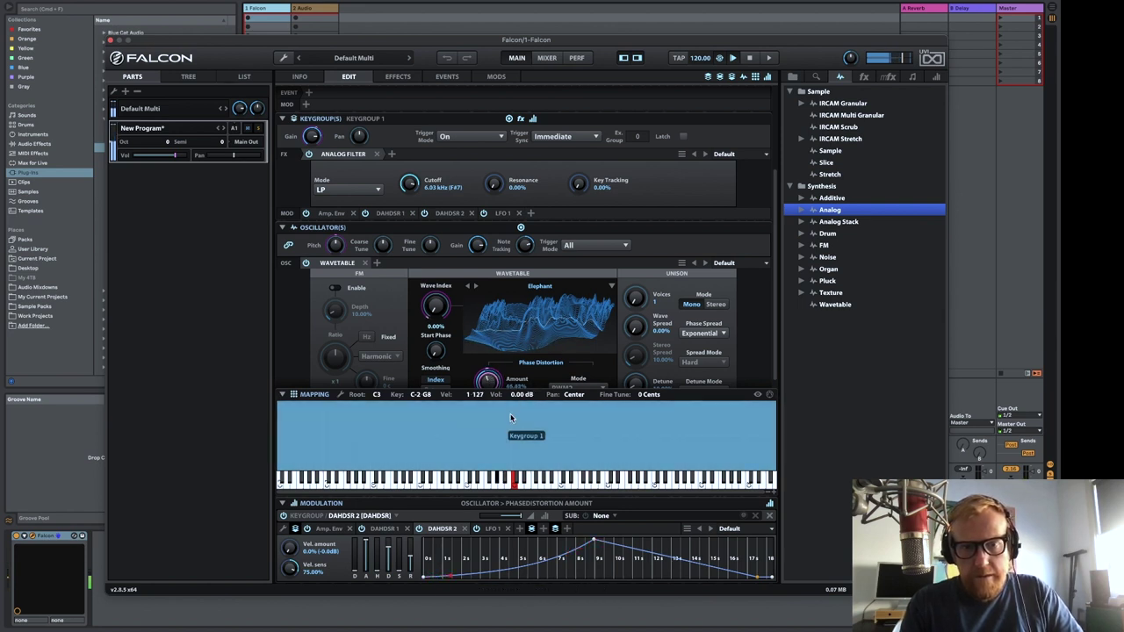
Switch the Phase Distortion mode to Fuzzy and set the Amount to 45.77%
scroll(544, 379, "down", 1)
left_click(569, 378)
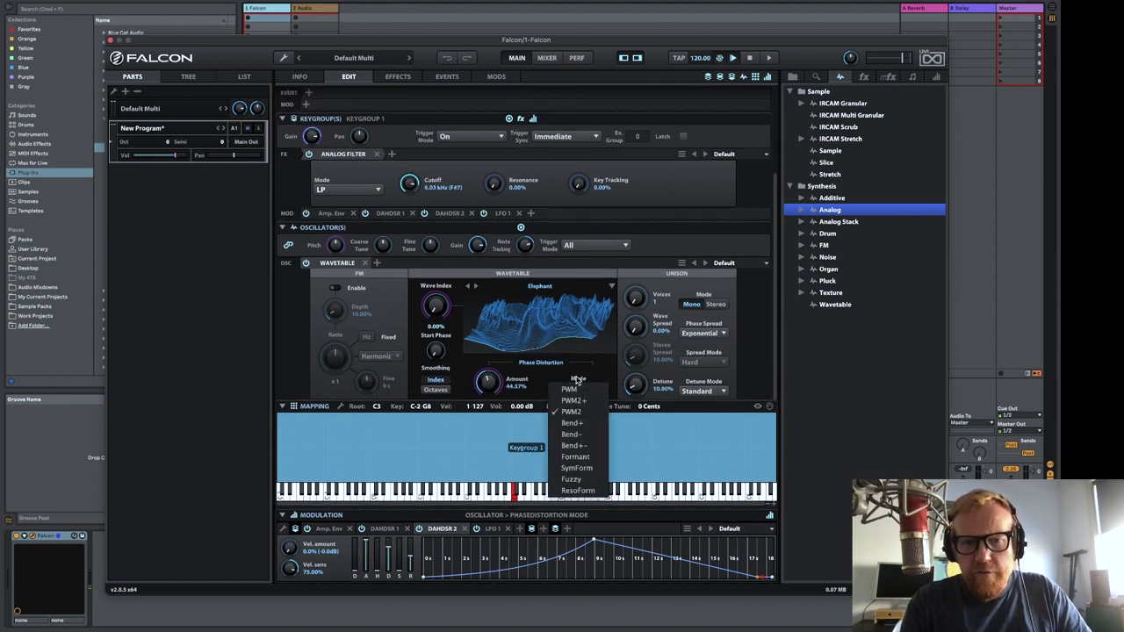
left_click(576, 470)
left_click(488, 381)
scroll(505, 404, "down", 1)
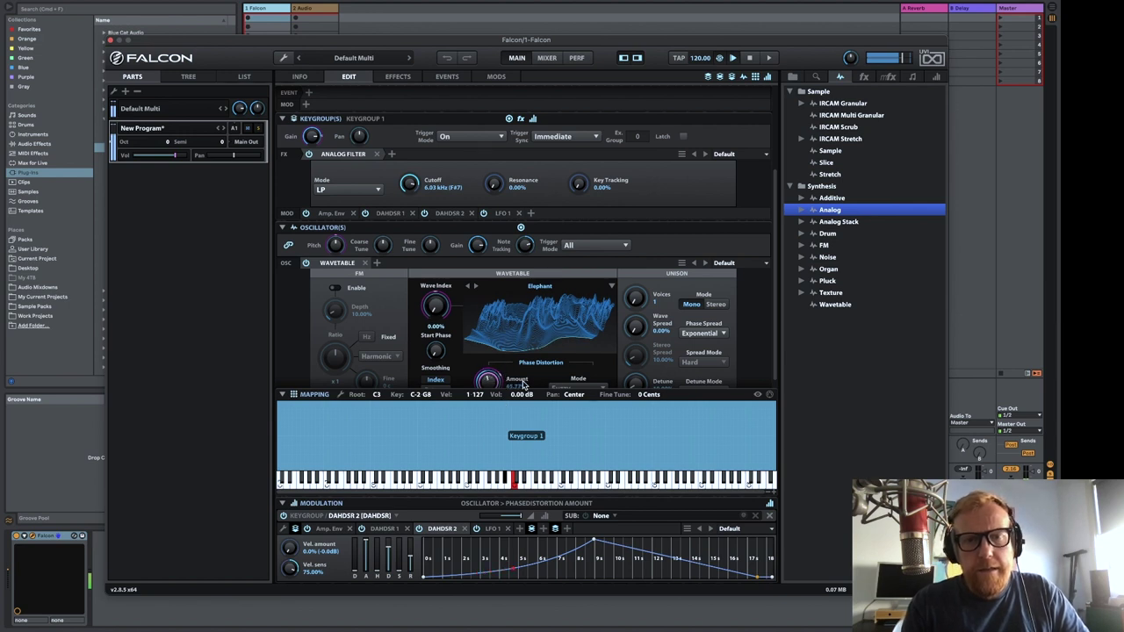
Check the other Phase Distortion modes, keep Fuzzy and raise the Amount to 61.43%
scroll(559, 379, "down", 1)
left_click(560, 380)
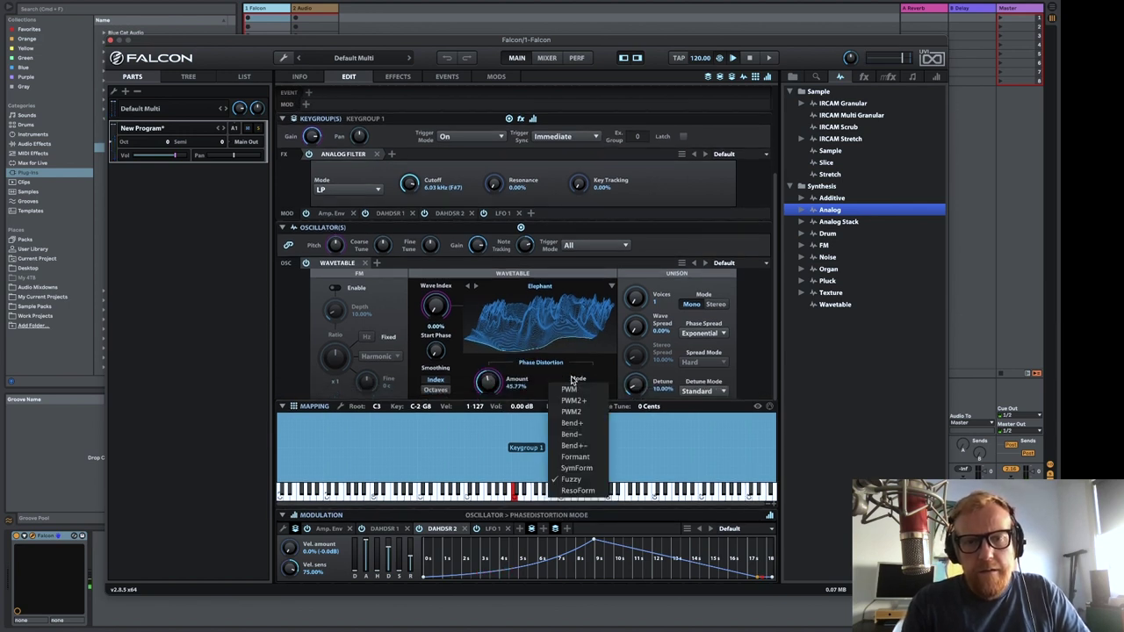
left_click(580, 487)
left_click(526, 390)
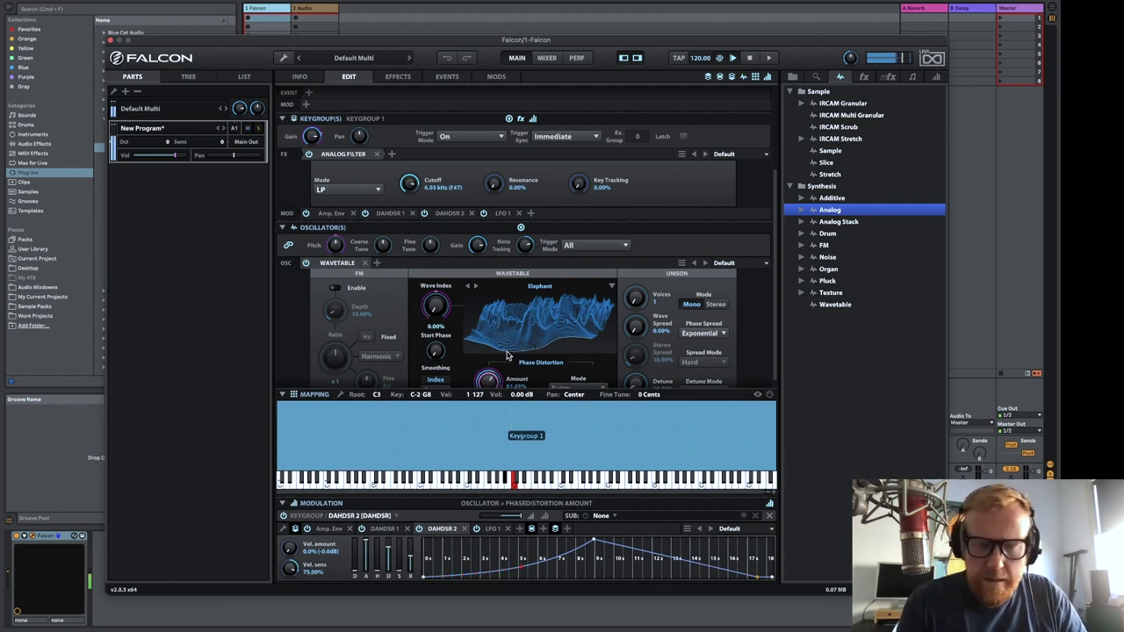
scroll(580, 377, "down", 1)
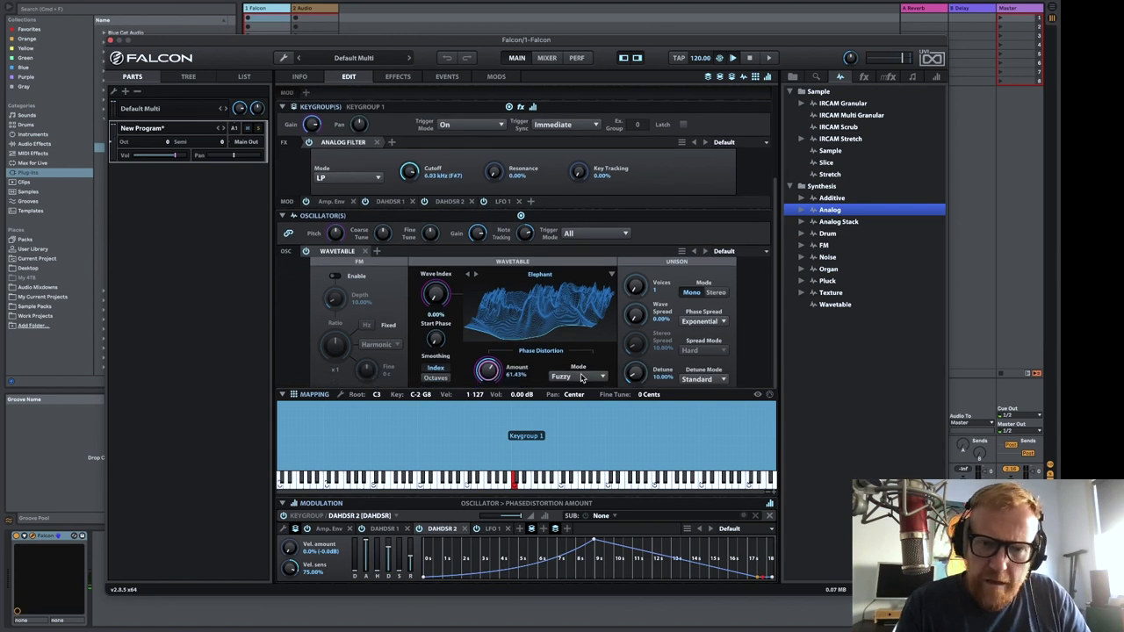
Try the Formant phase distortion mode and lower the Amount to 51.67%
left_click(580, 376)
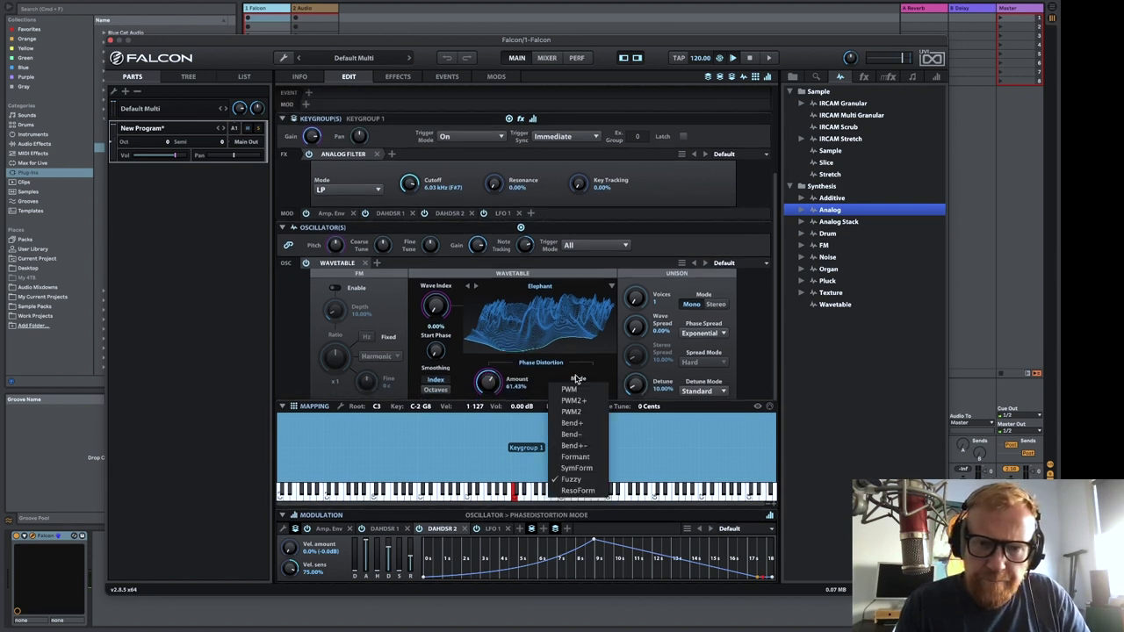
left_click(586, 457)
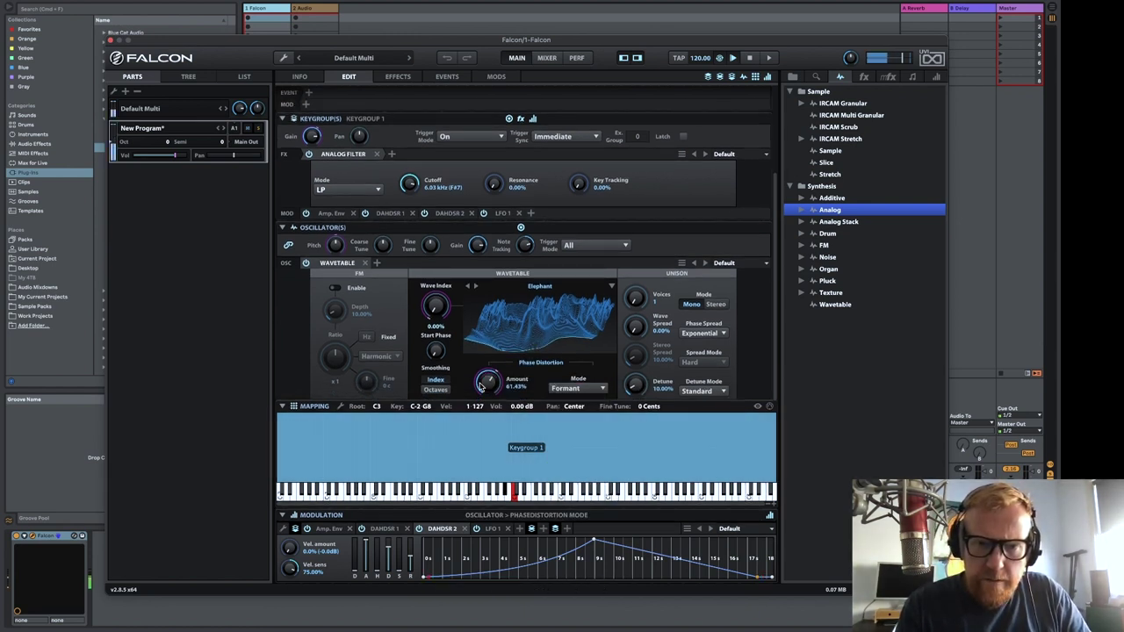
left_click_drag(480, 387, 482, 334)
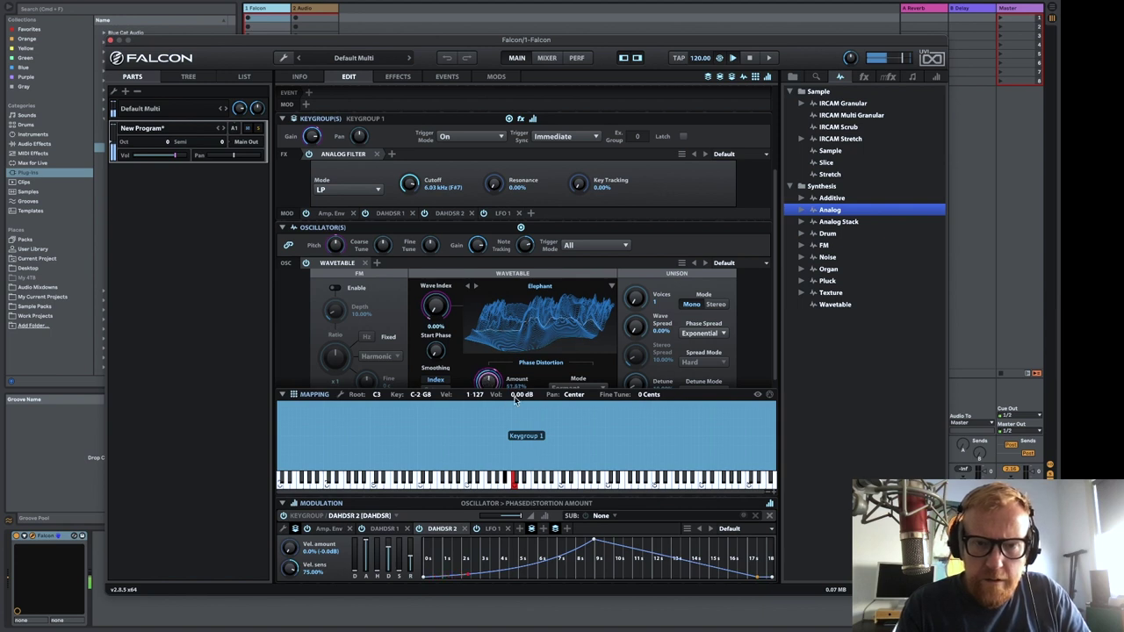
Switch the Phase Distortion mode to PWM2 and bring the Amount down to 0.00%
left_click(565, 388)
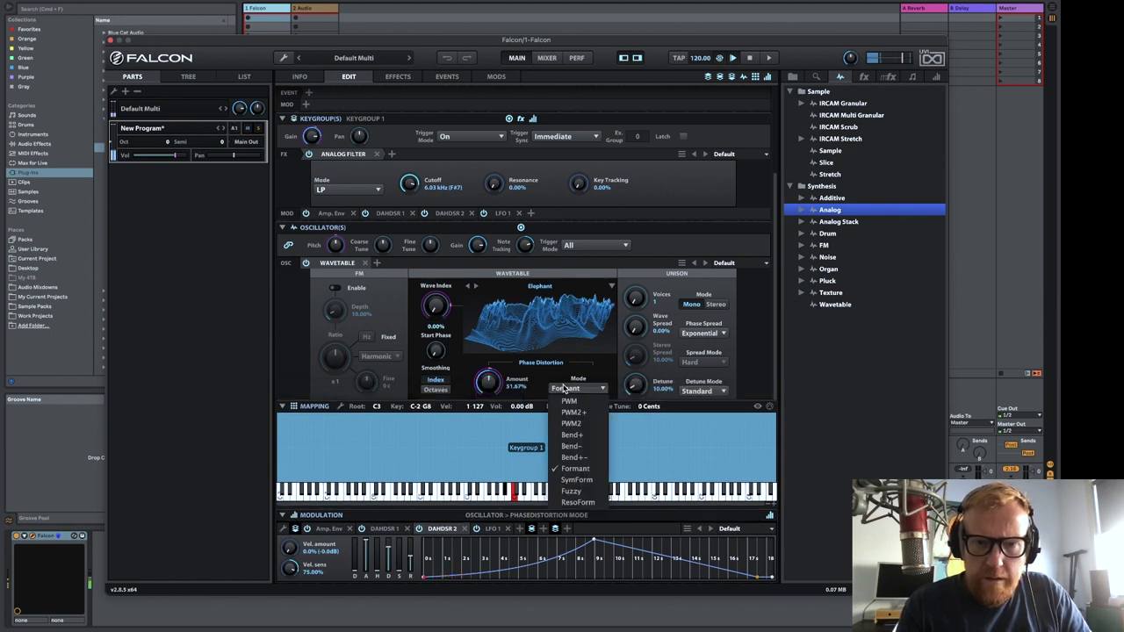
left_click(588, 427)
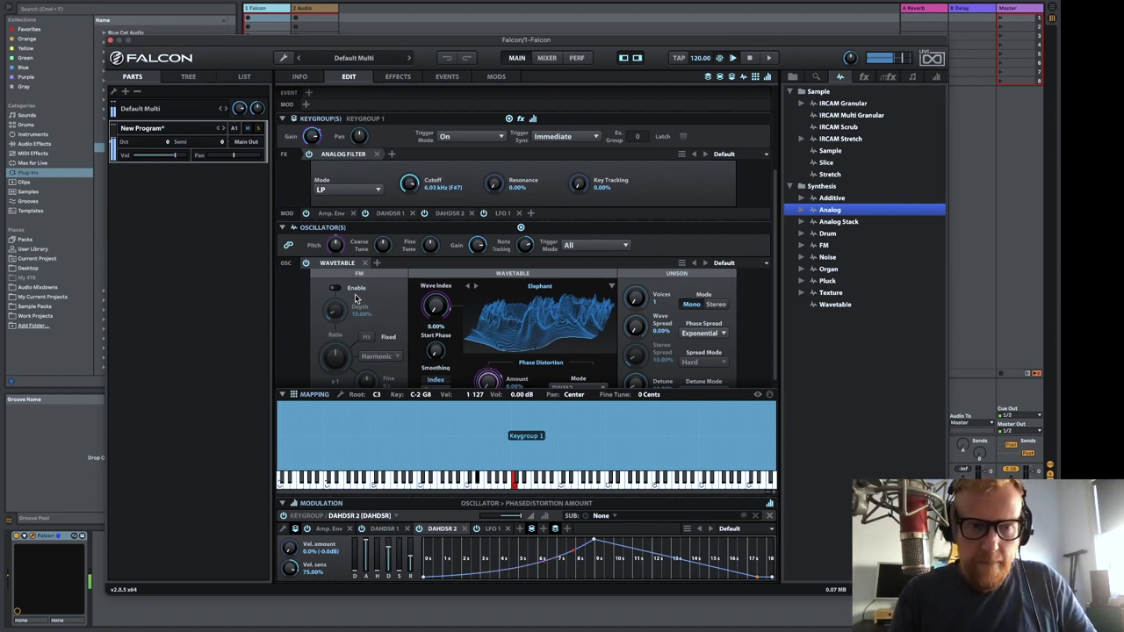
Enable FM on the wavetable oscillator and raise its Depth to 95.97%
scroll(335, 291, "down", 1)
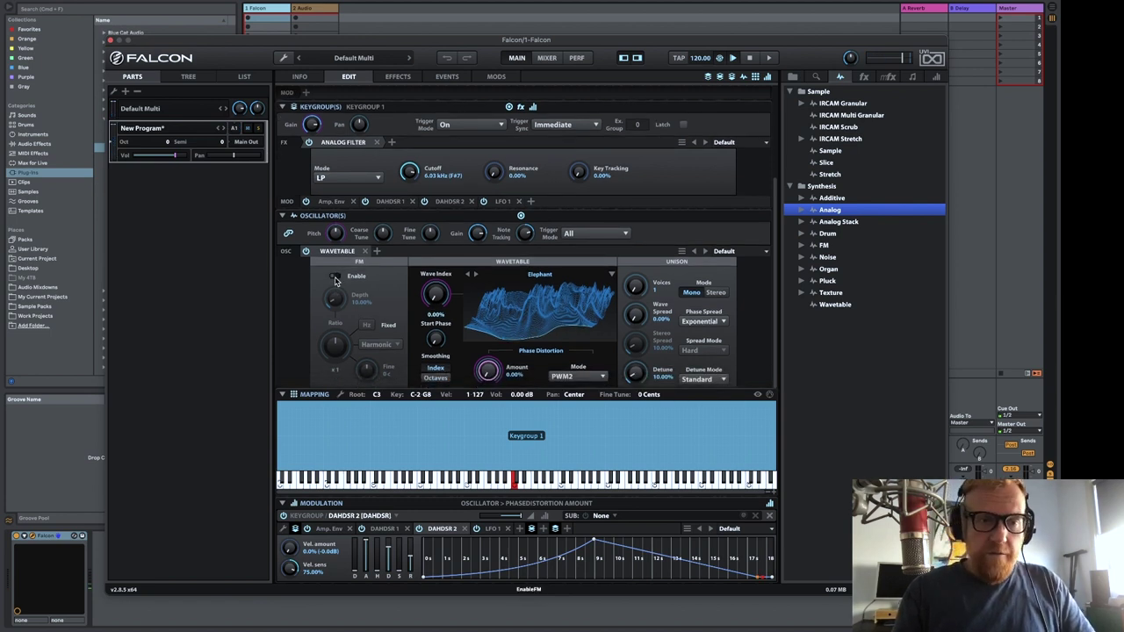
left_click(334, 277)
left_click_drag(337, 300, 354, 198)
scroll(356, 191, "up", 1)
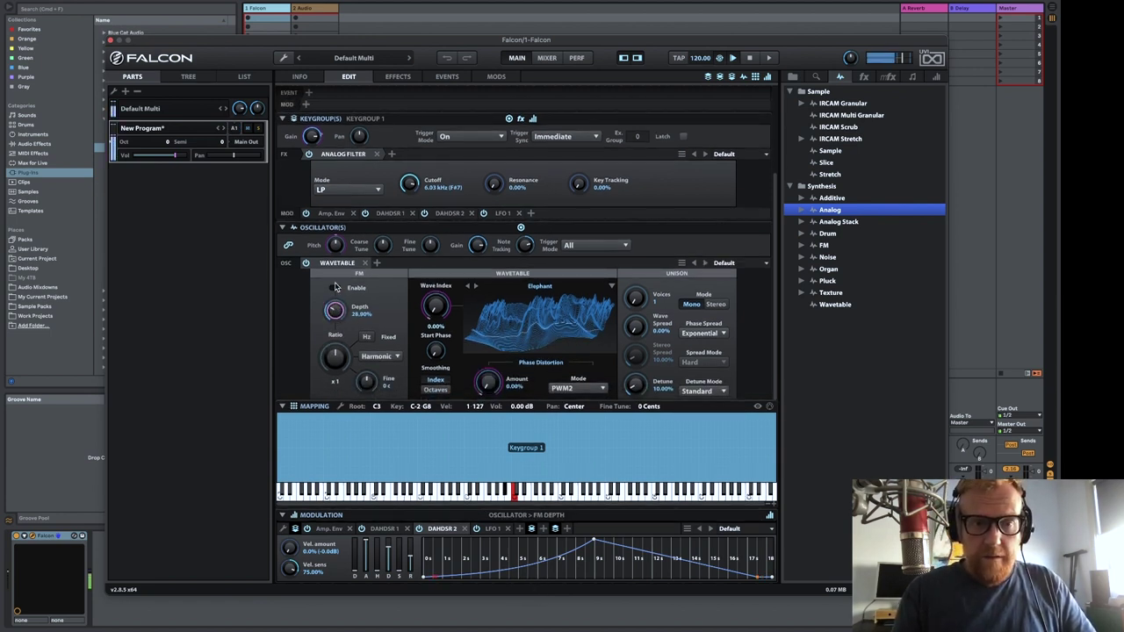
Sweep the harmonic FM Ratio down to x 1/11
left_click_drag(334, 351, 389, 447)
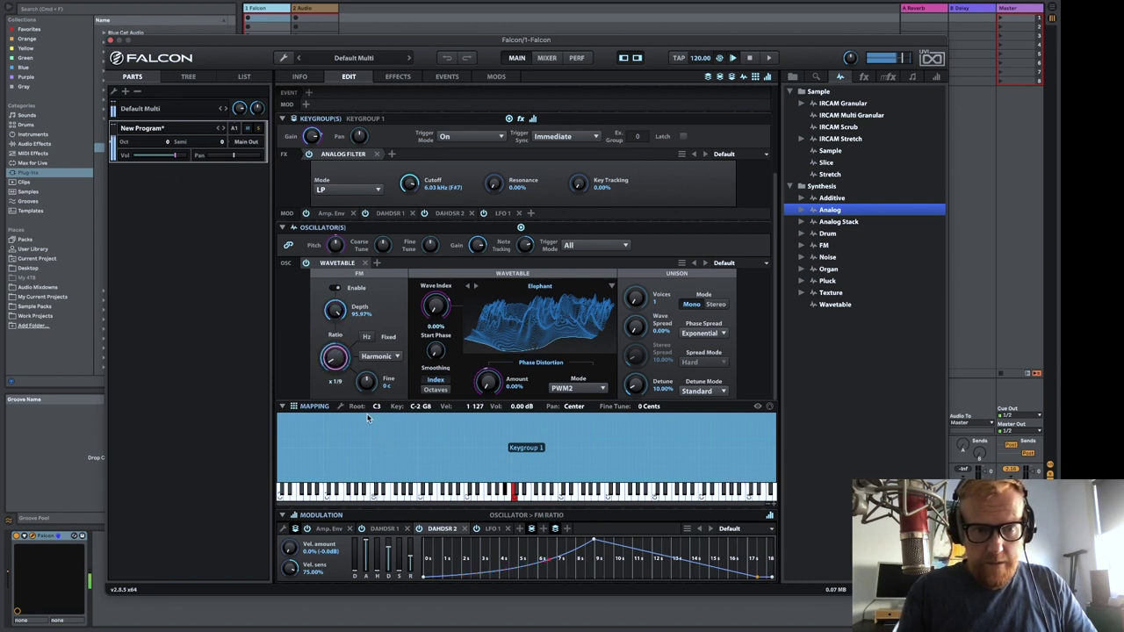
left_click_drag(335, 356, 358, 419)
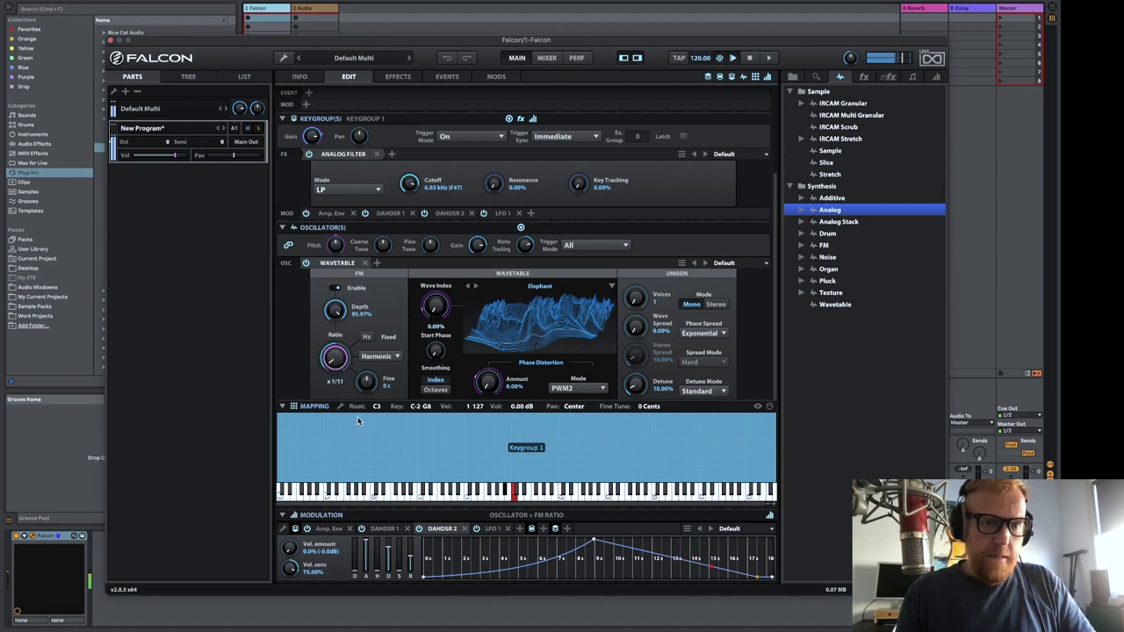
Switch the FM Ratio mode to Free and sweep the Ratio up and down, ending near 0 semi
left_click(378, 356)
left_click(364, 368)
left_click_drag(349, 364, 343, 331)
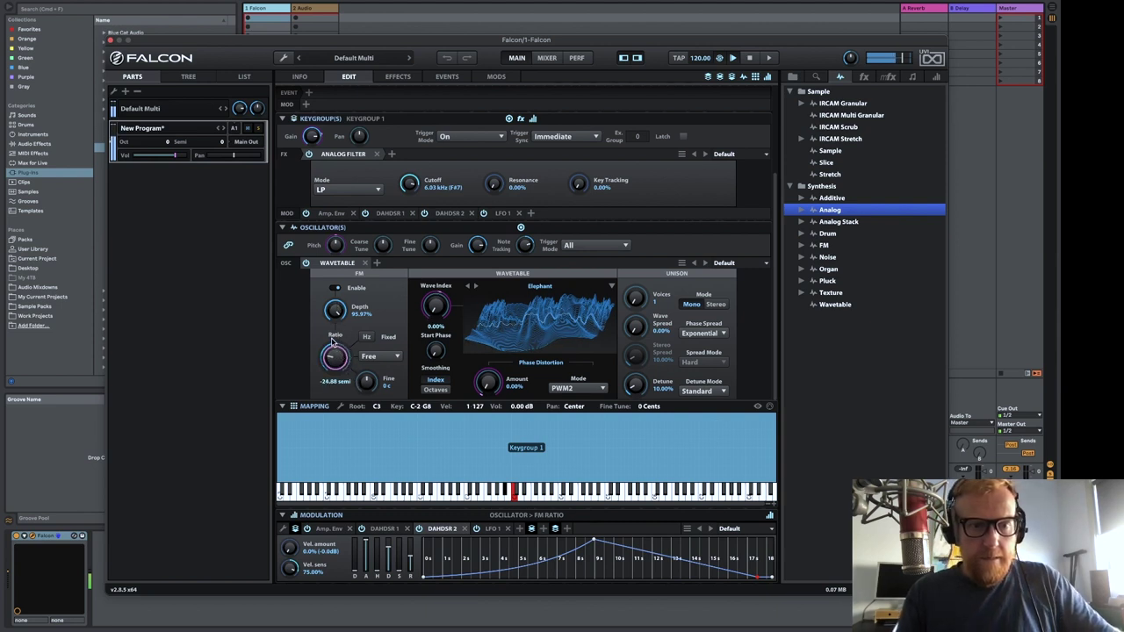
left_click_drag(328, 325, 331, 310)
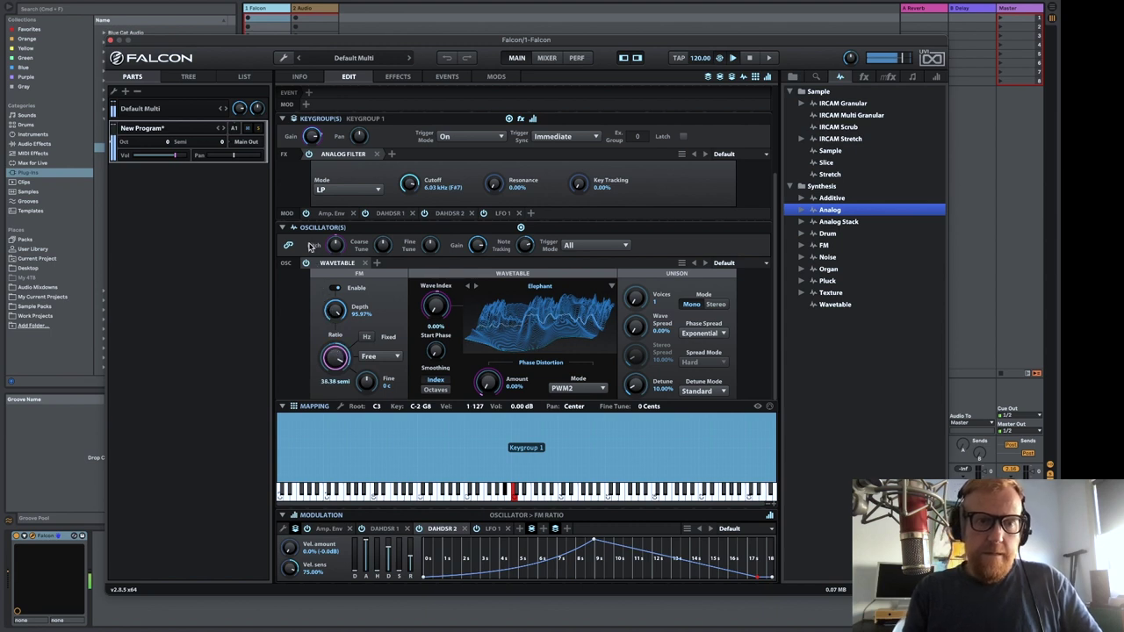
left_click_drag(310, 246, 317, 266)
left_click_drag(335, 309, 335, 304)
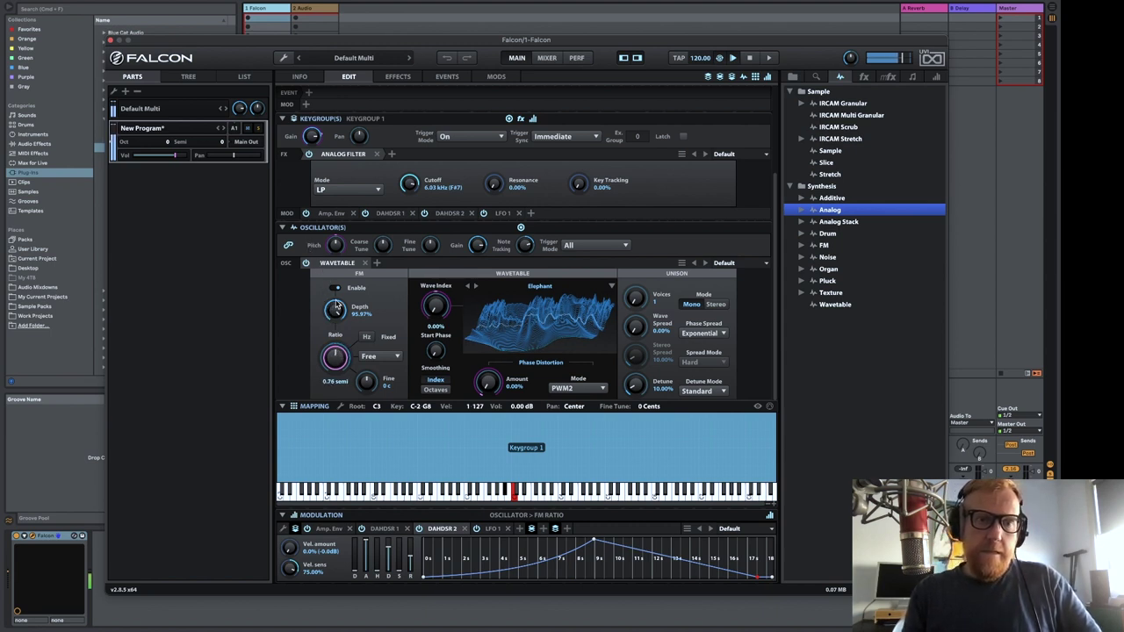
Try the fixed Hz mode for FM with the frequency at 15.9 Hz and return to ratio mode
left_click(368, 339)
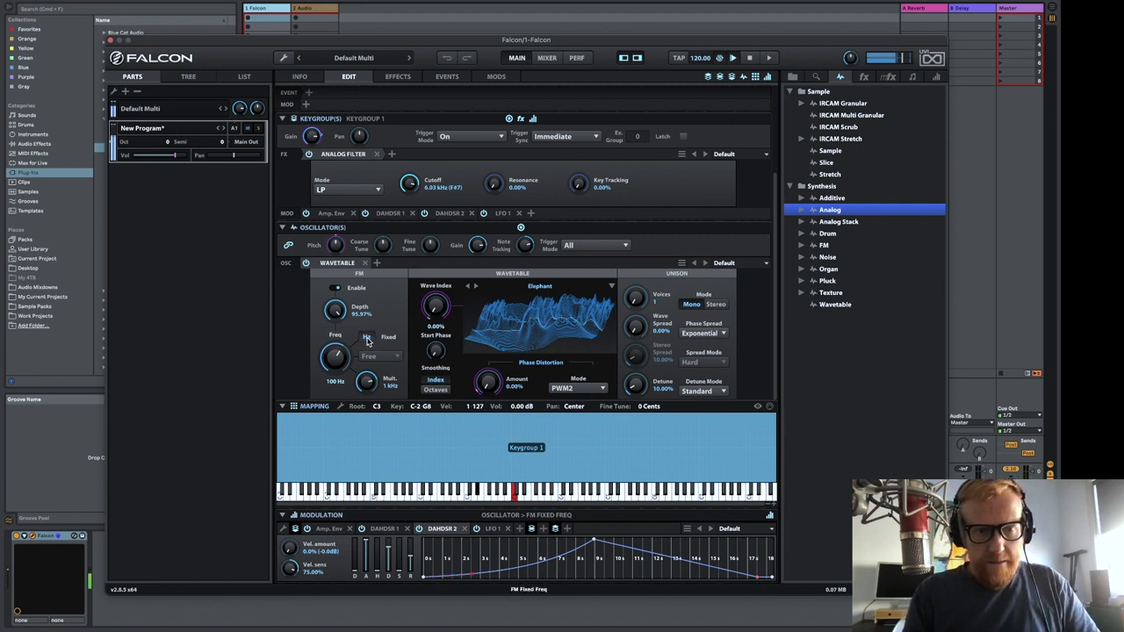
left_click_drag(337, 360, 330, 400)
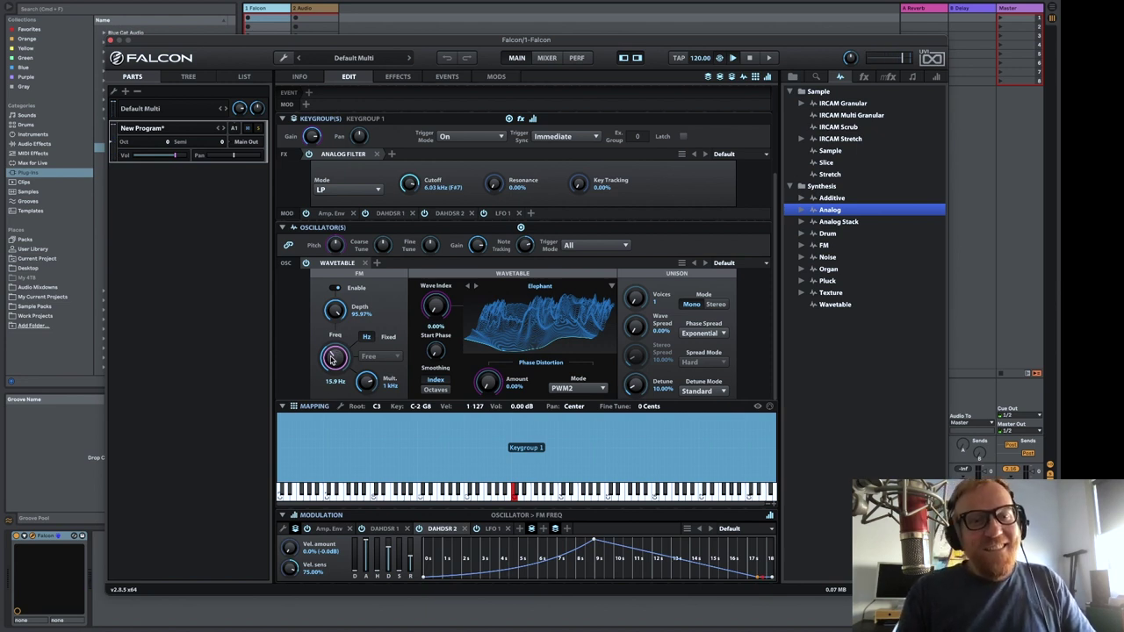
left_click(367, 338)
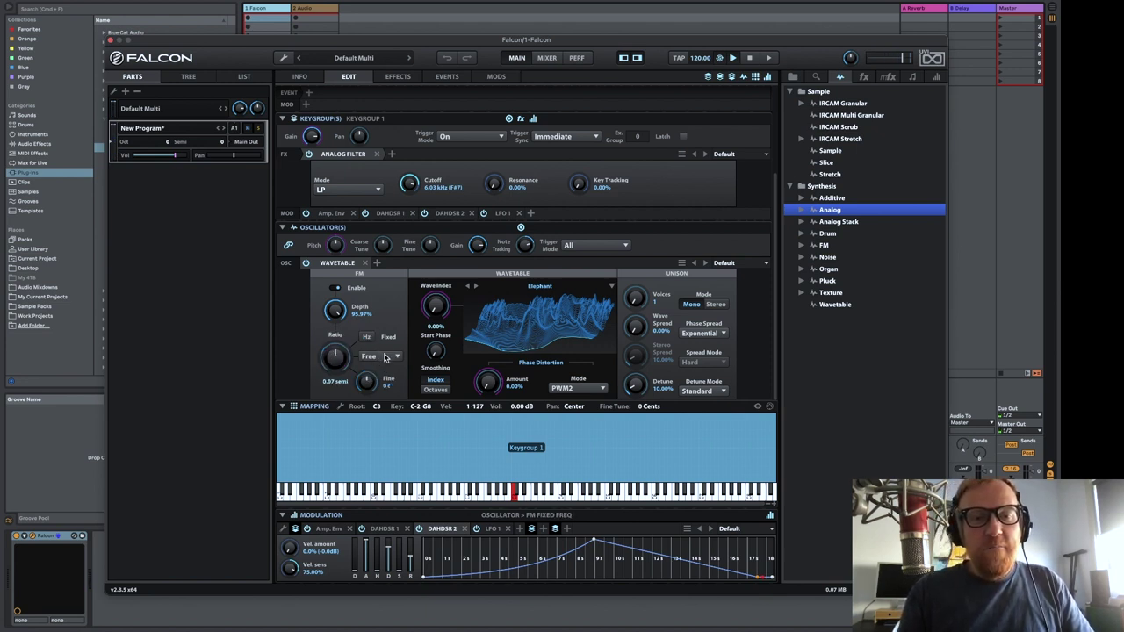
Keep the FM Ratio mode on Free and set the Ratio to exactly 0 semi
left_click(384, 357)
left_click(387, 352)
double_click(335, 355)
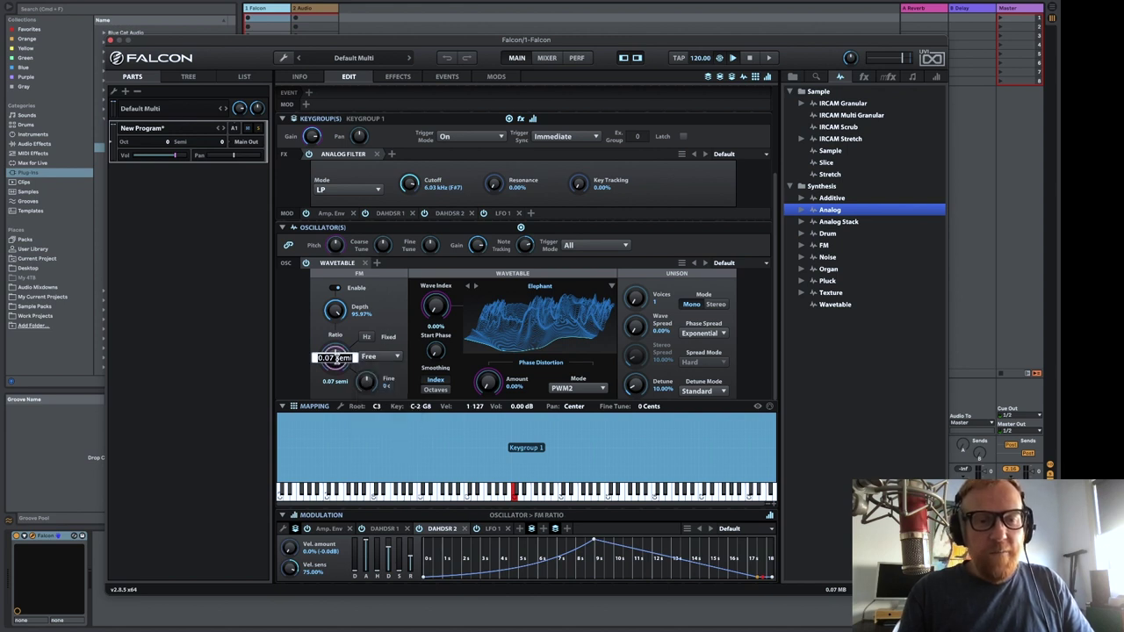
type("0")
key("Return")
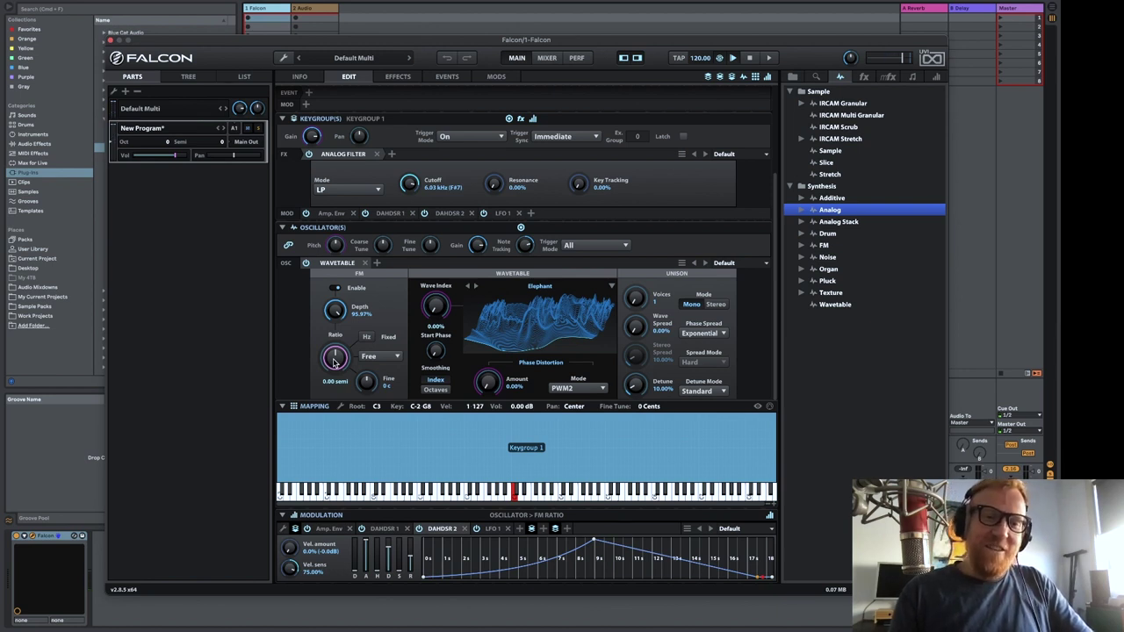
Modulate the FM Ratio with a new keygroup-level Step Envelope
right_click(333, 362)
mouse_move(395, 265)
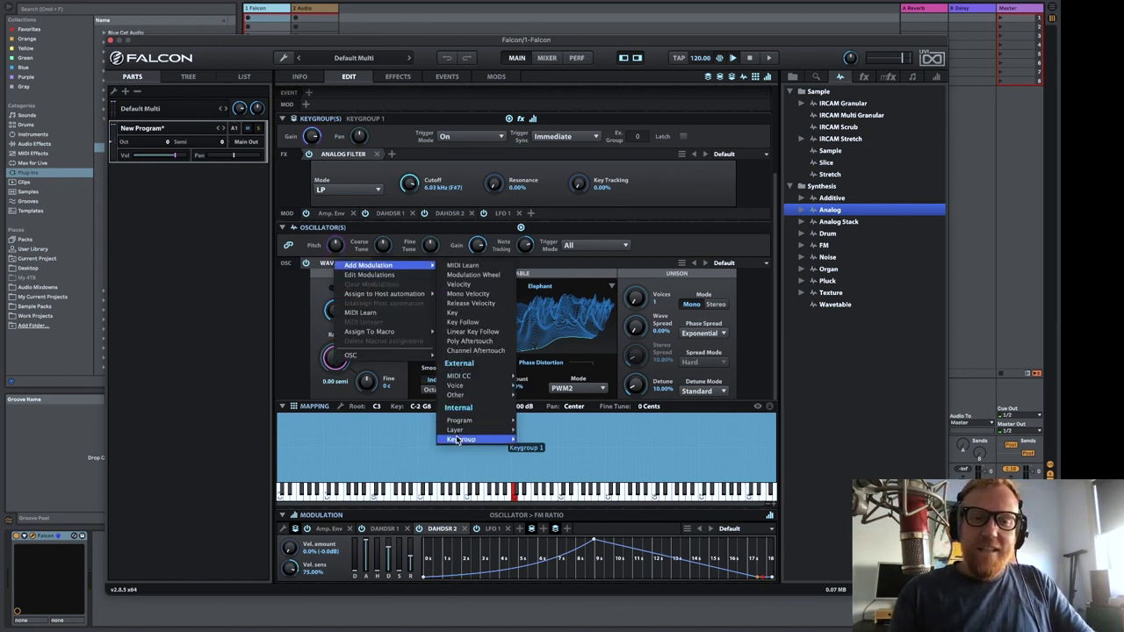
mouse_move(459, 439)
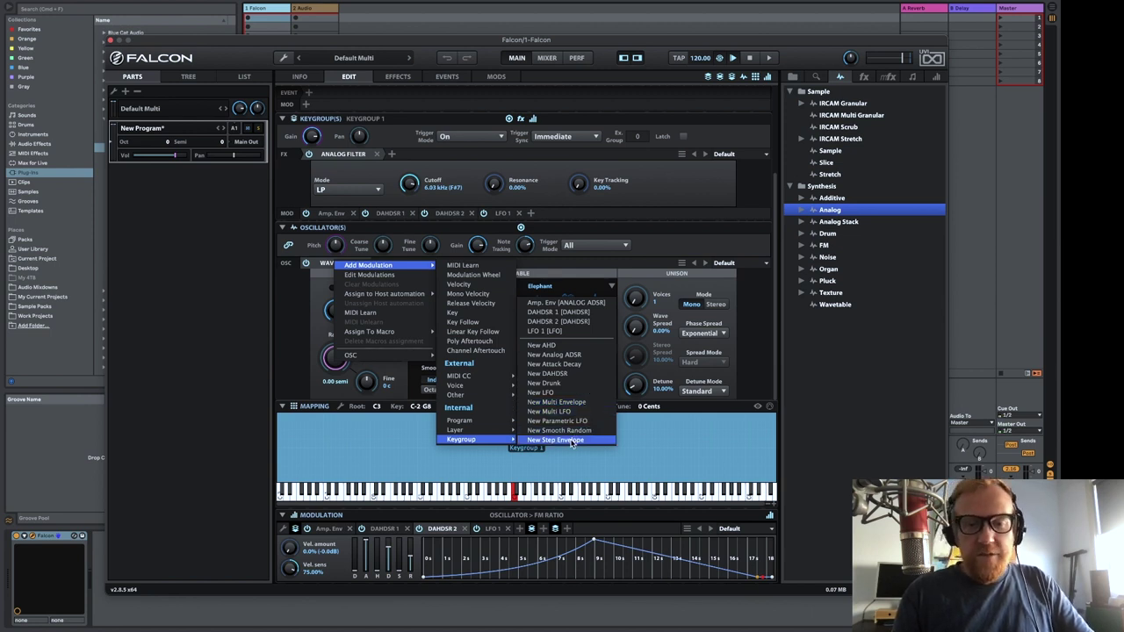
left_click(571, 441)
Draw a pattern of varied heights across the 16 steps of the step envelope
left_click(348, 565)
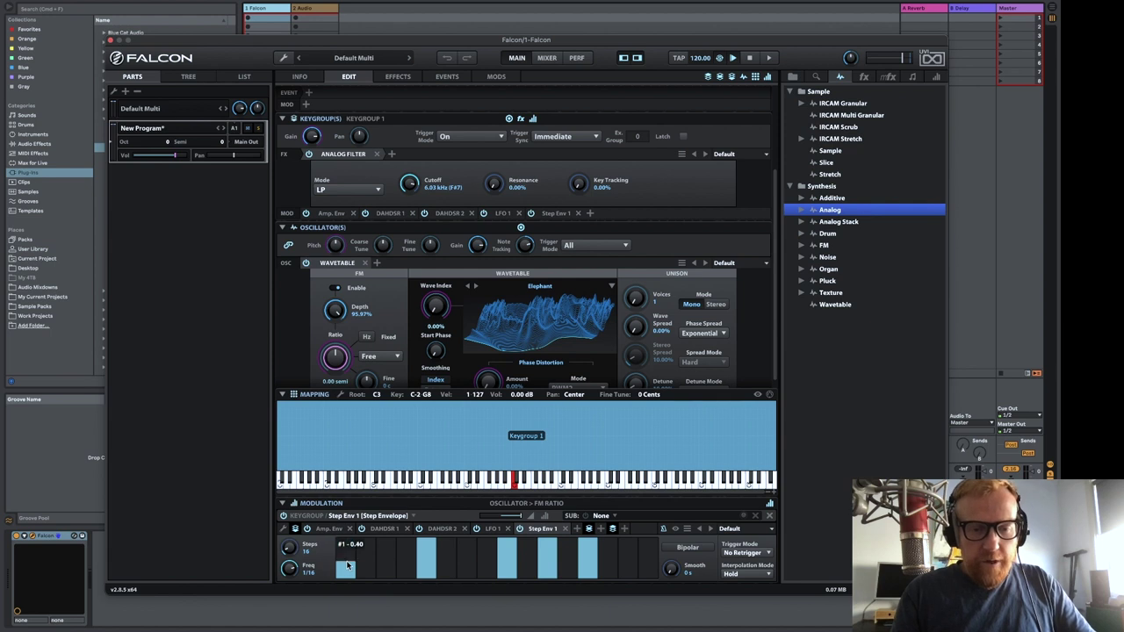
left_click(381, 556)
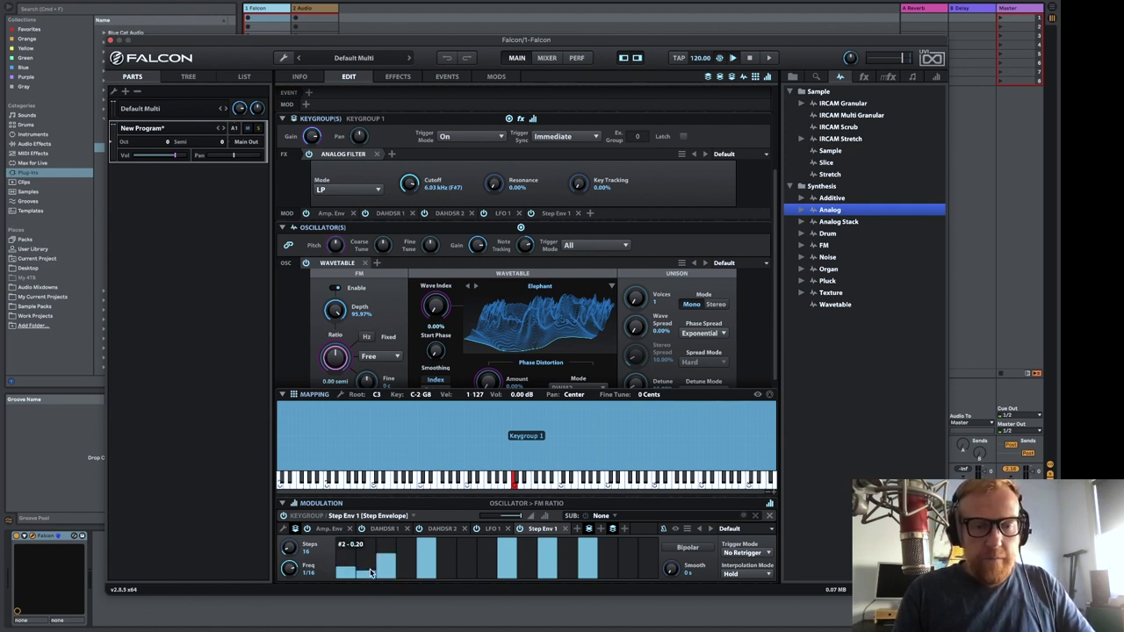
left_click(412, 551)
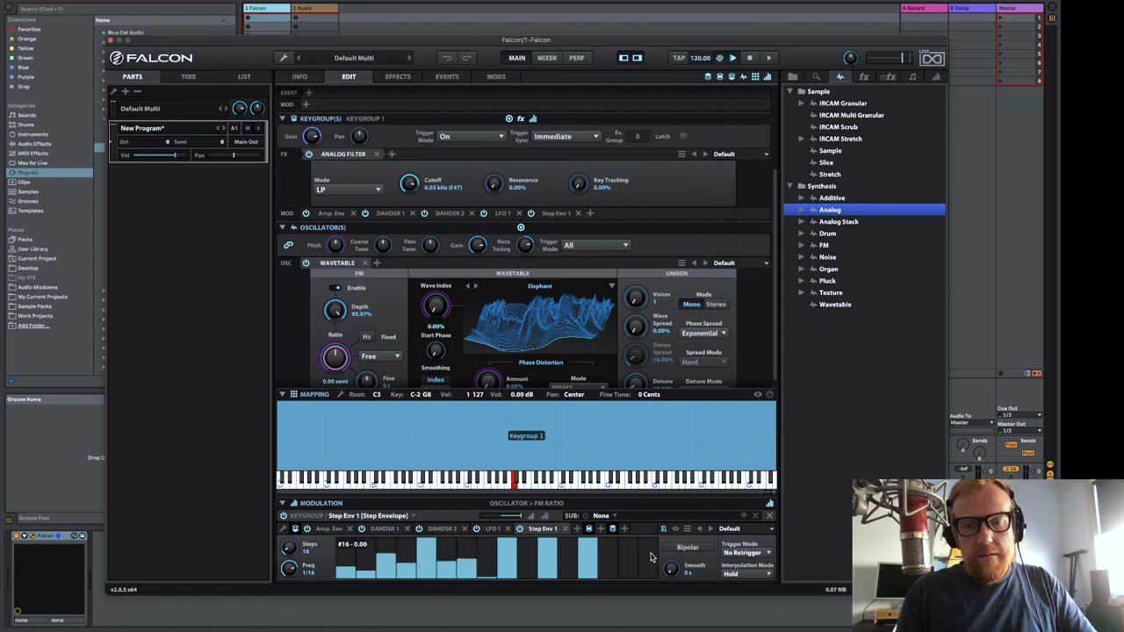
mouse_move(651, 556)
left_mouse_down()
mouse_move(598, 568)
mouse_move(550, 565)
mouse_move(530, 547)
left_mouse_up()
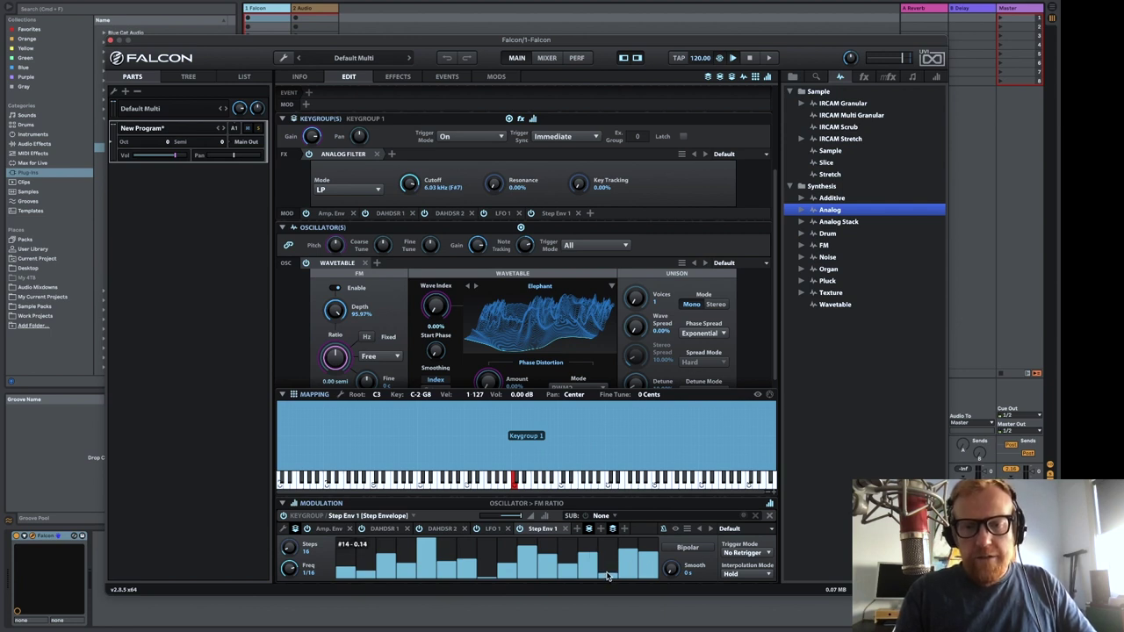
Make the step envelope Bipolar with a Smooth time of 440 ms and a Freq of 2x
left_click_drag(673, 572, 672, 602)
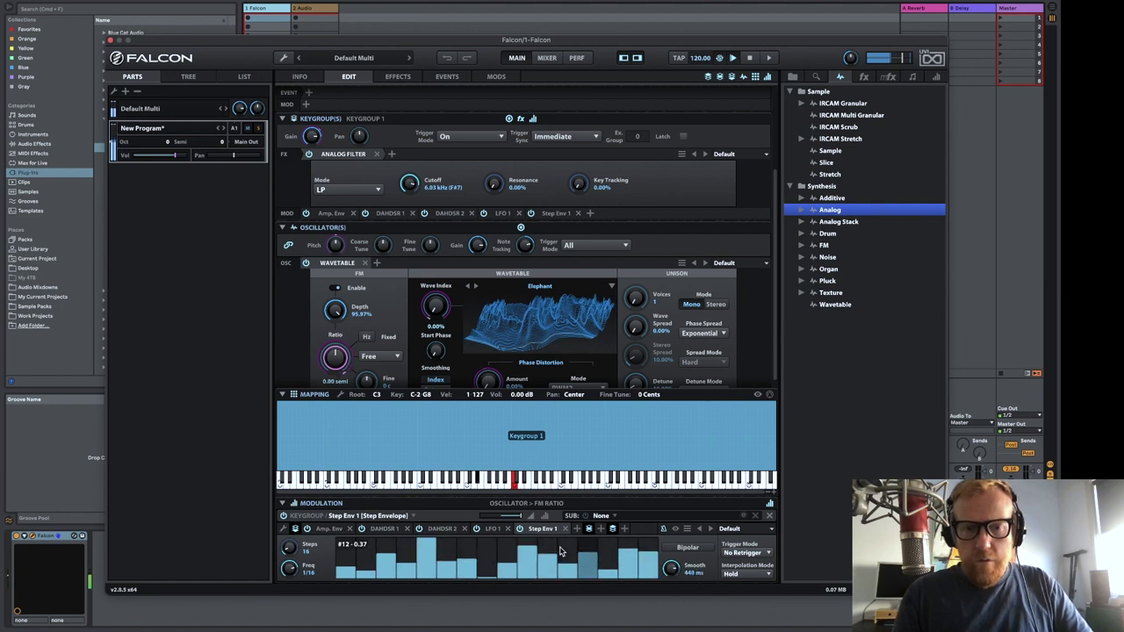
left_click(690, 549)
left_click_drag(563, 559, 512, 551)
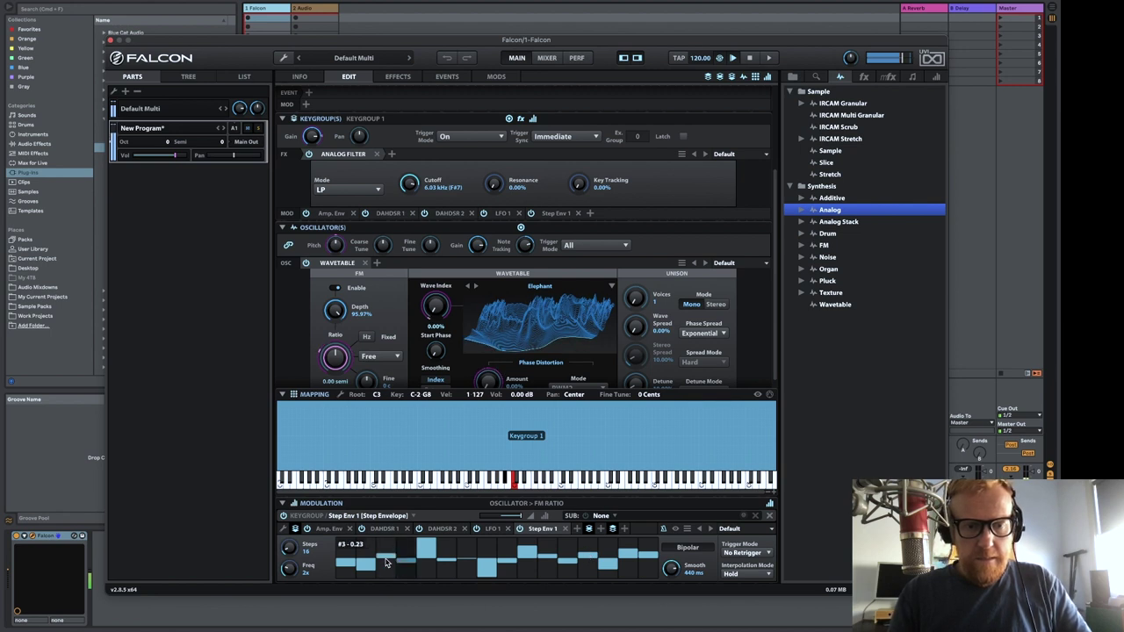
Reshape the bipolar step pattern, pulling step 4 down to -1.00 and adjusting several steps after it
left_click_drag(398, 572, 402, 583)
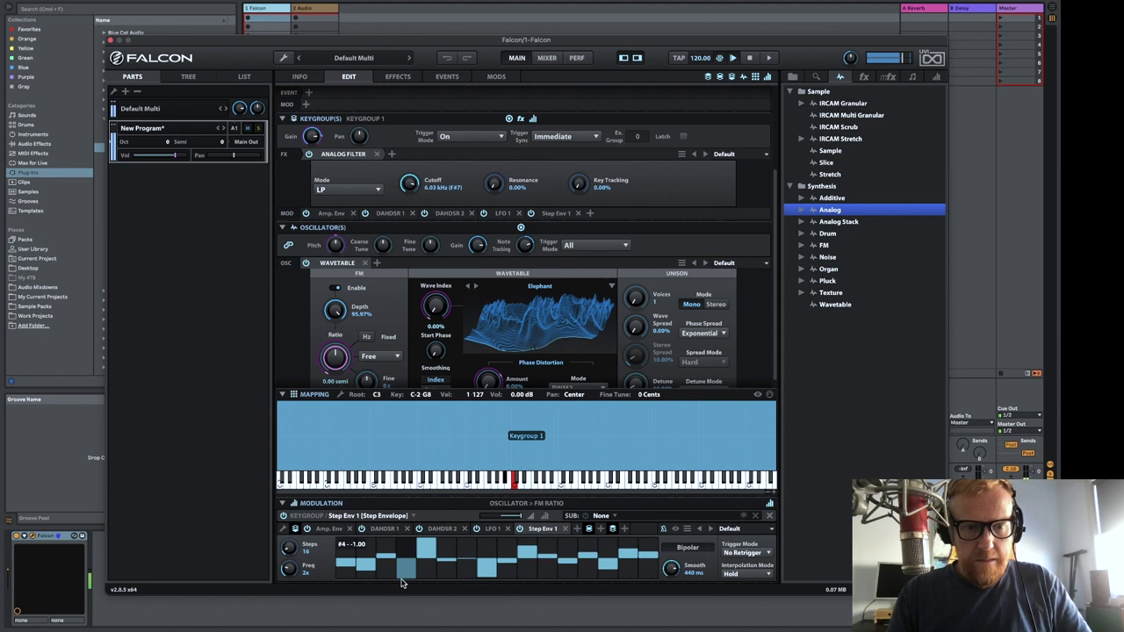
left_click(427, 557)
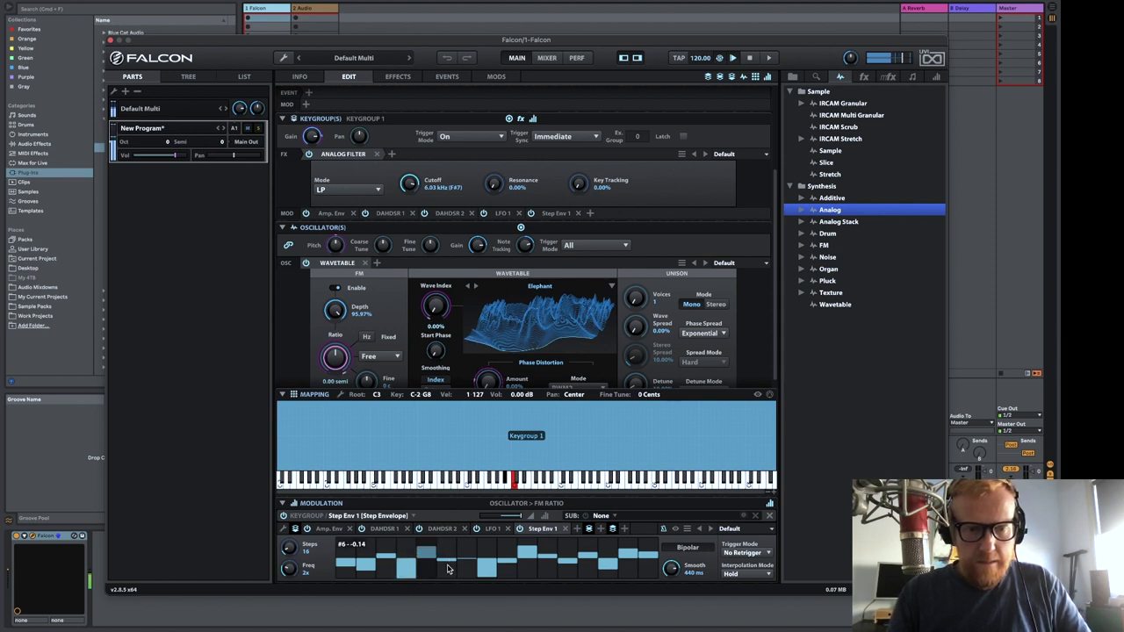
left_click_drag(447, 569, 449, 574)
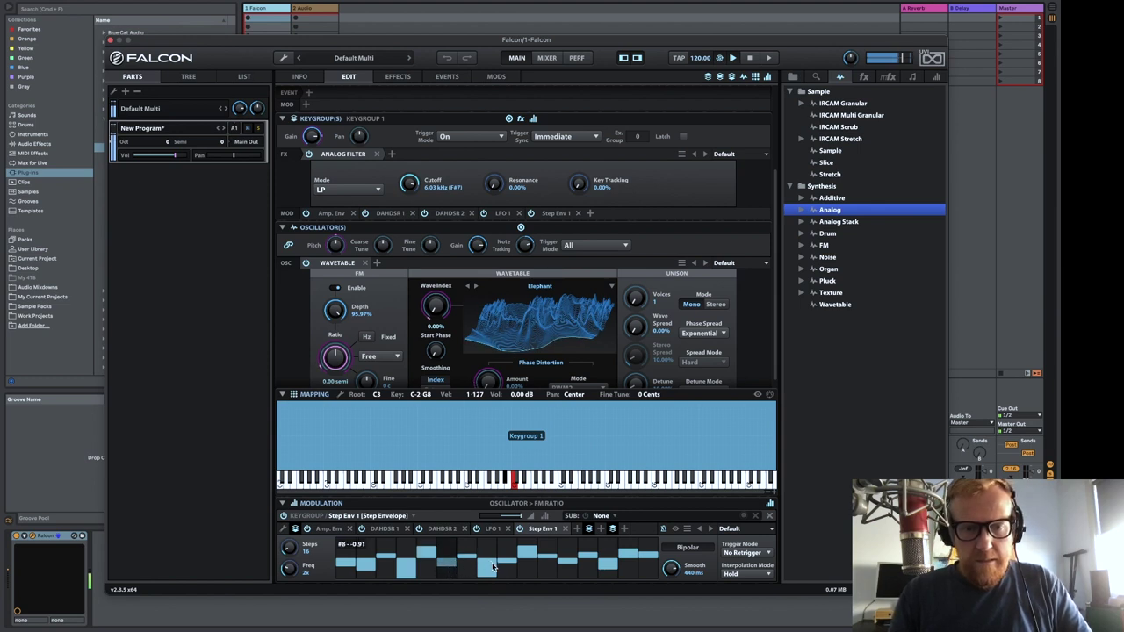
left_click_drag(509, 555, 511, 553)
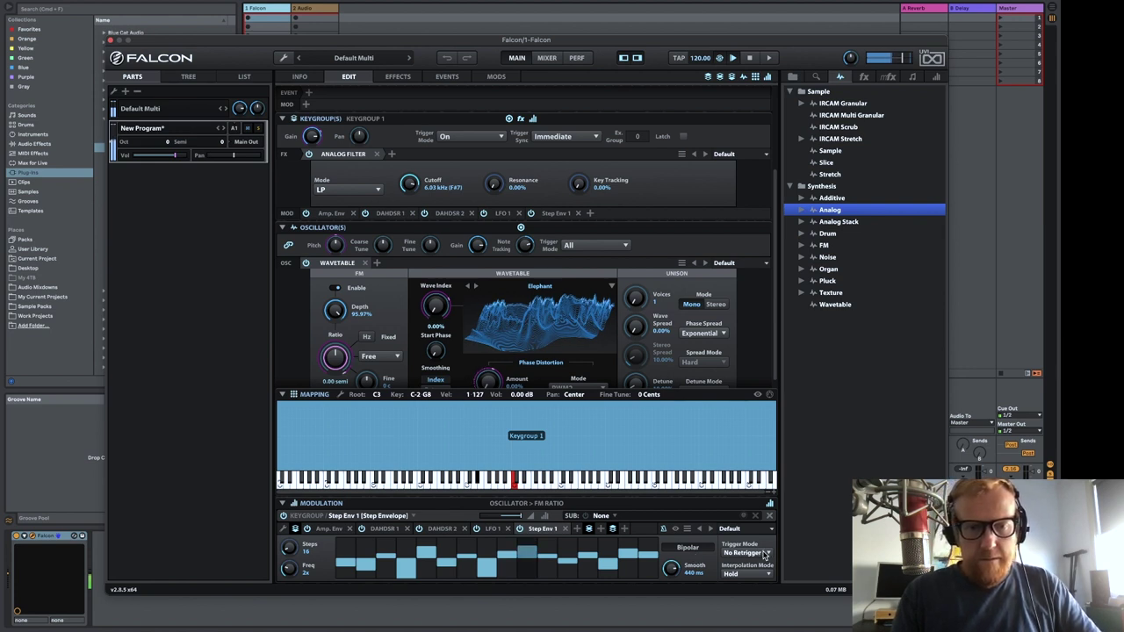
left_click(565, 571)
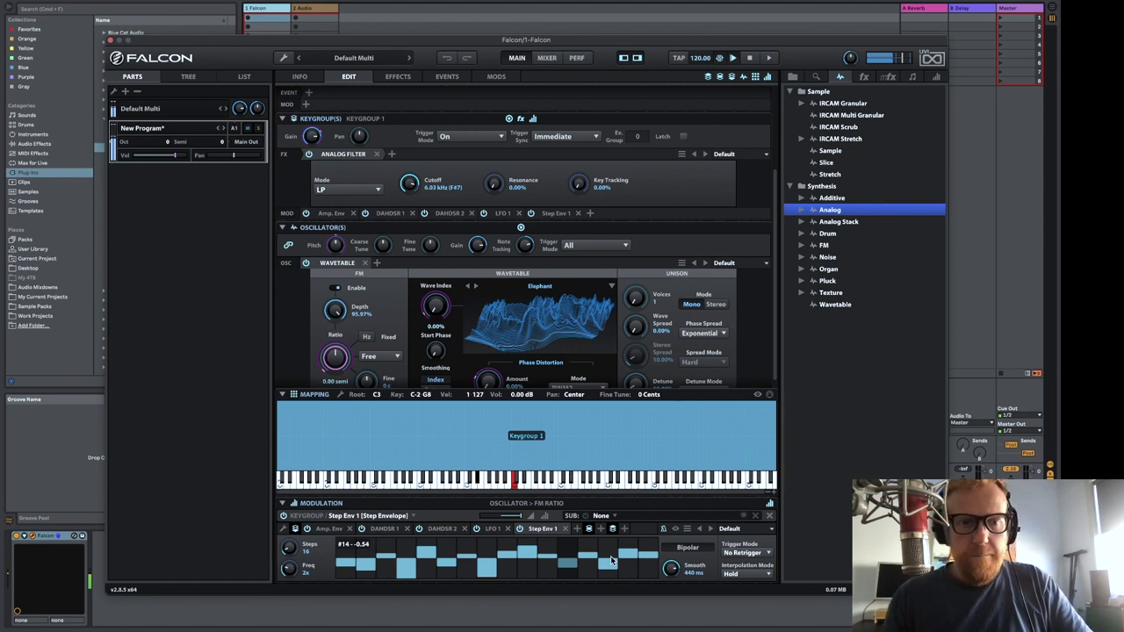
Try the Harmonic FM Ratio mode and switch it to Chromatic
left_click(389, 358)
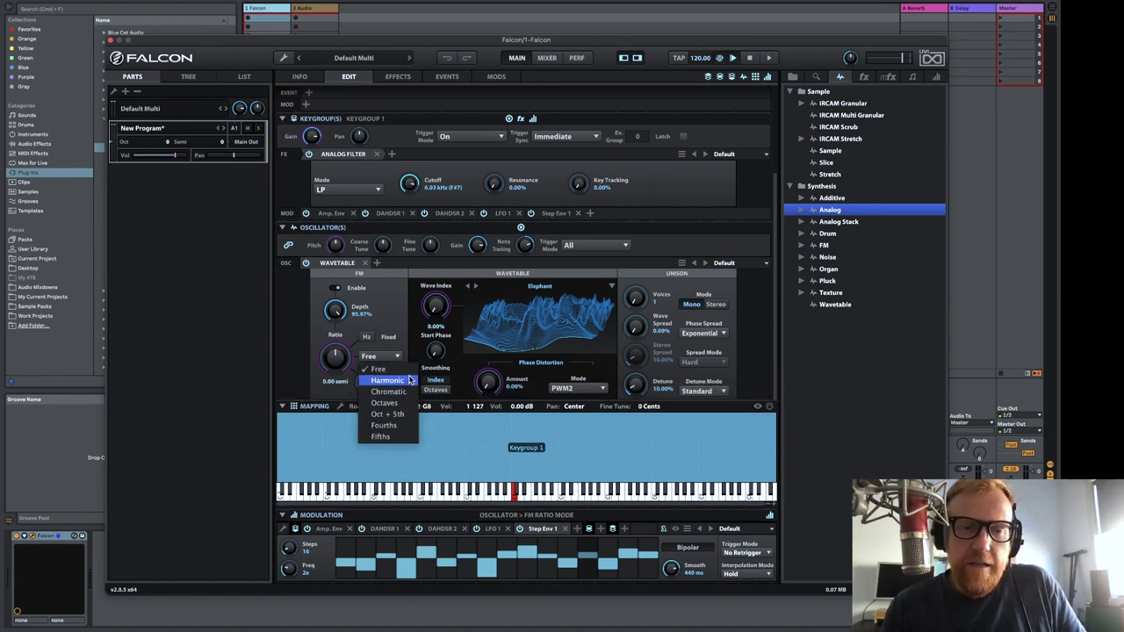
left_click(407, 383)
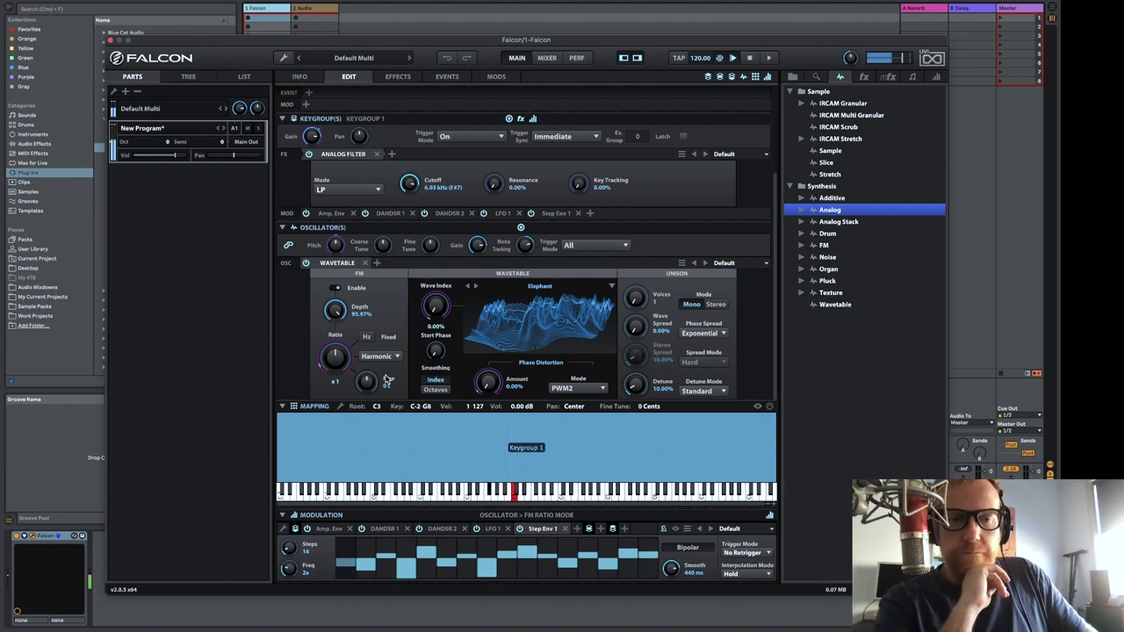
left_click(379, 356)
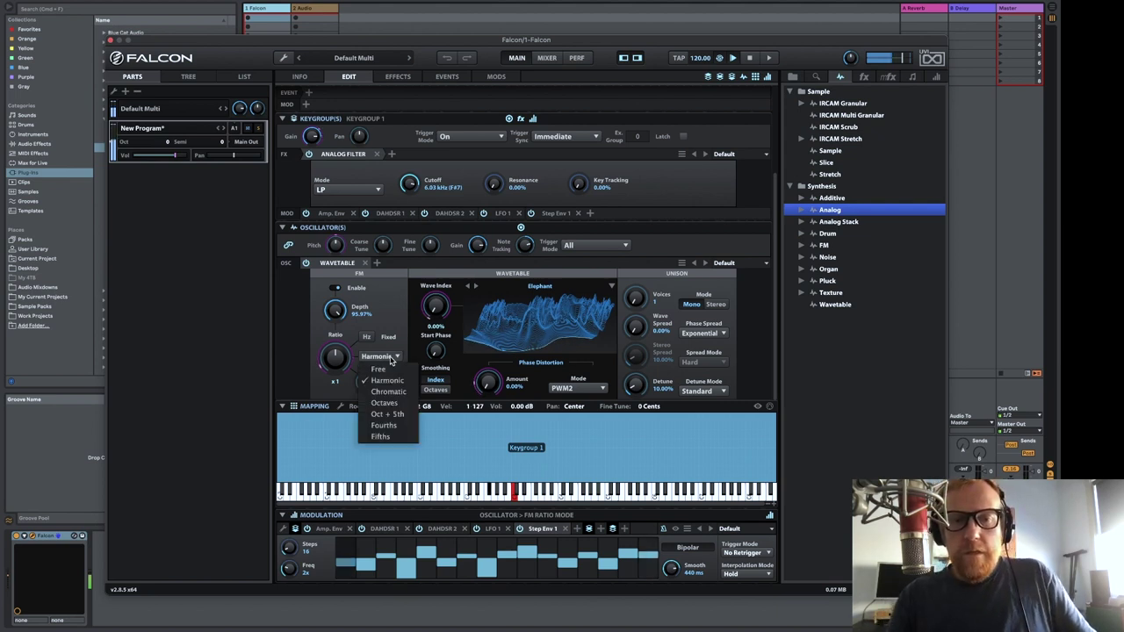
left_click(393, 391)
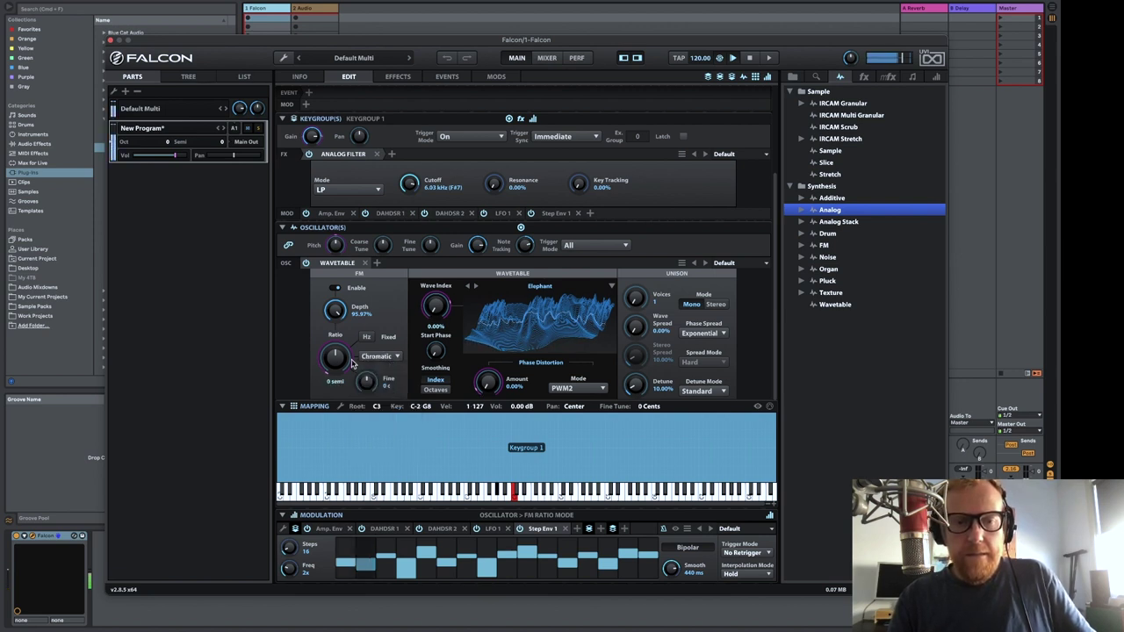
mouse_move(356, 555)
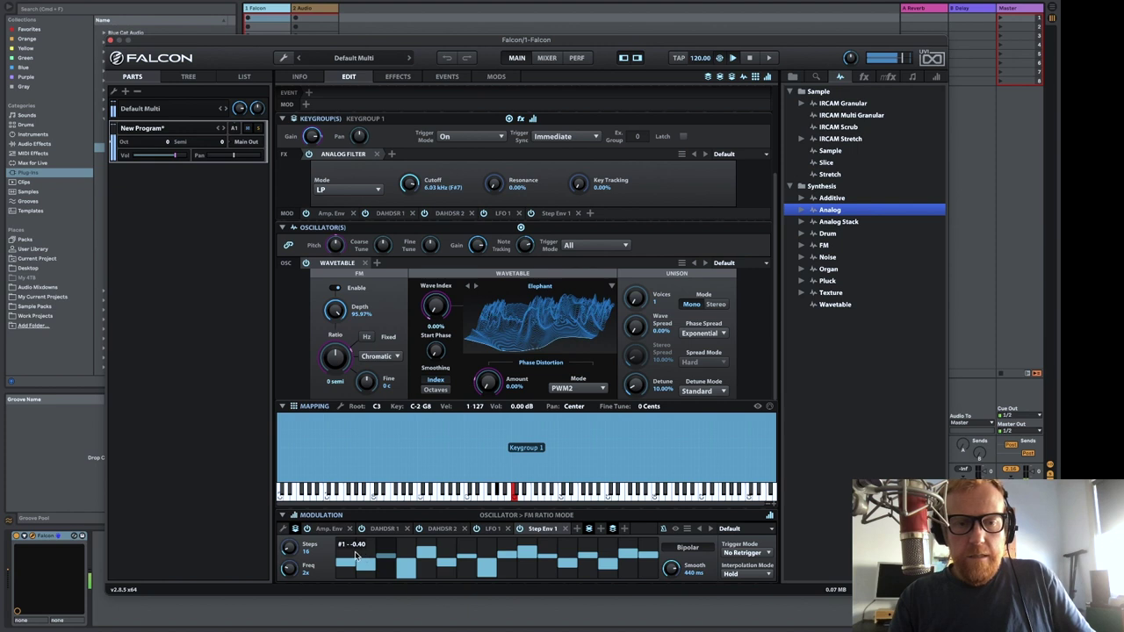
Set step 1 of the bipolar step envelope to 0.00 and raise step 16 well above zero
left_click(344, 559)
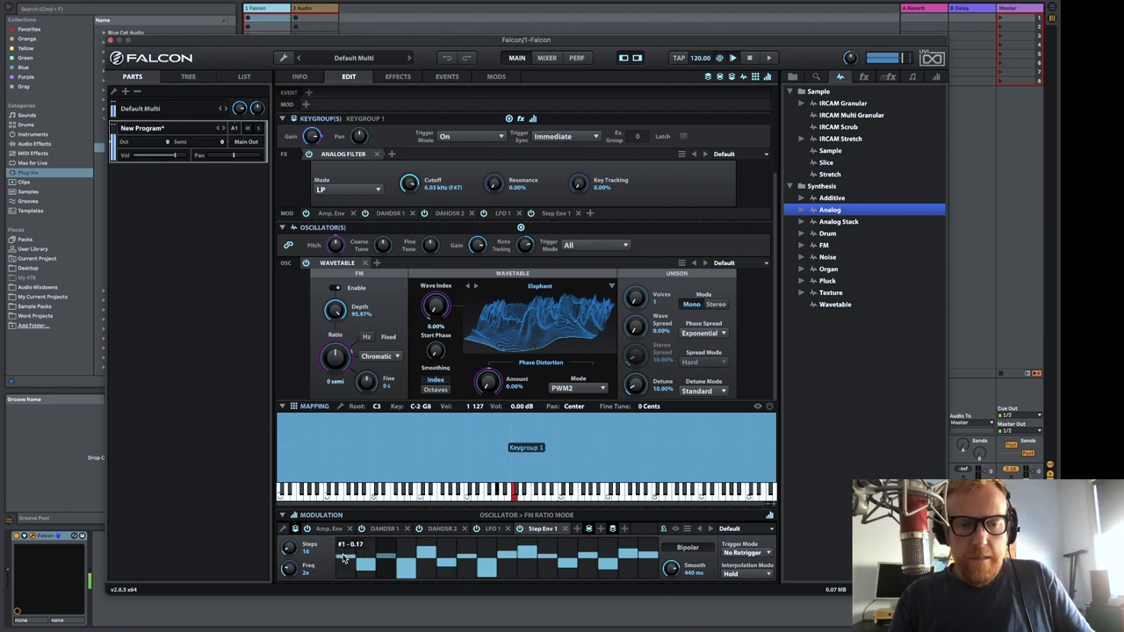
left_click_drag(344, 558, 339, 557)
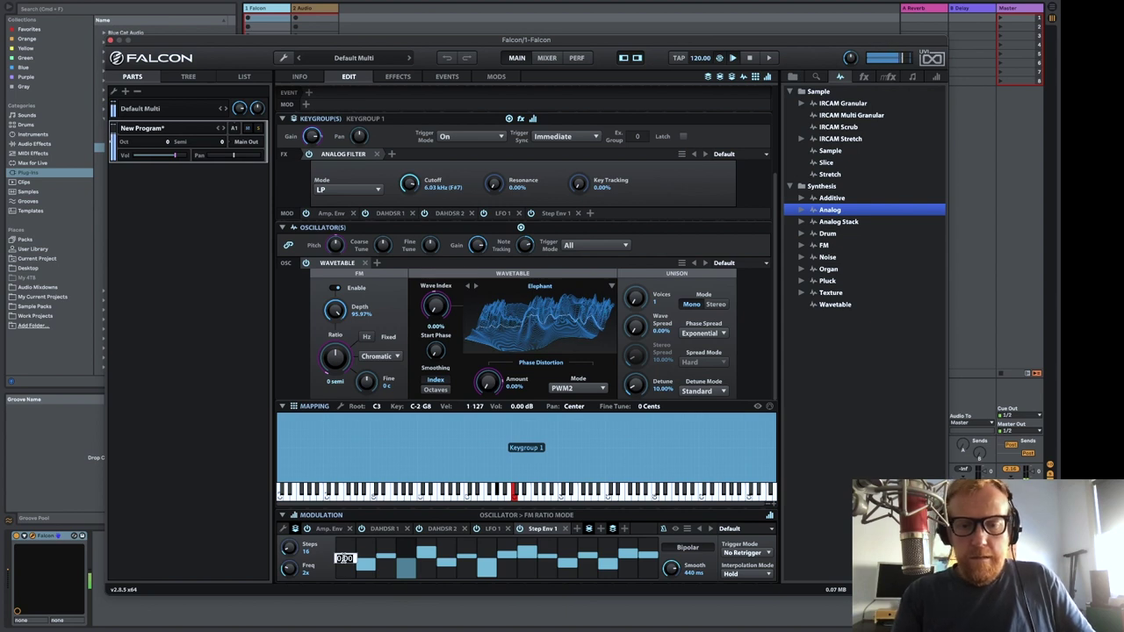
left_click(407, 577)
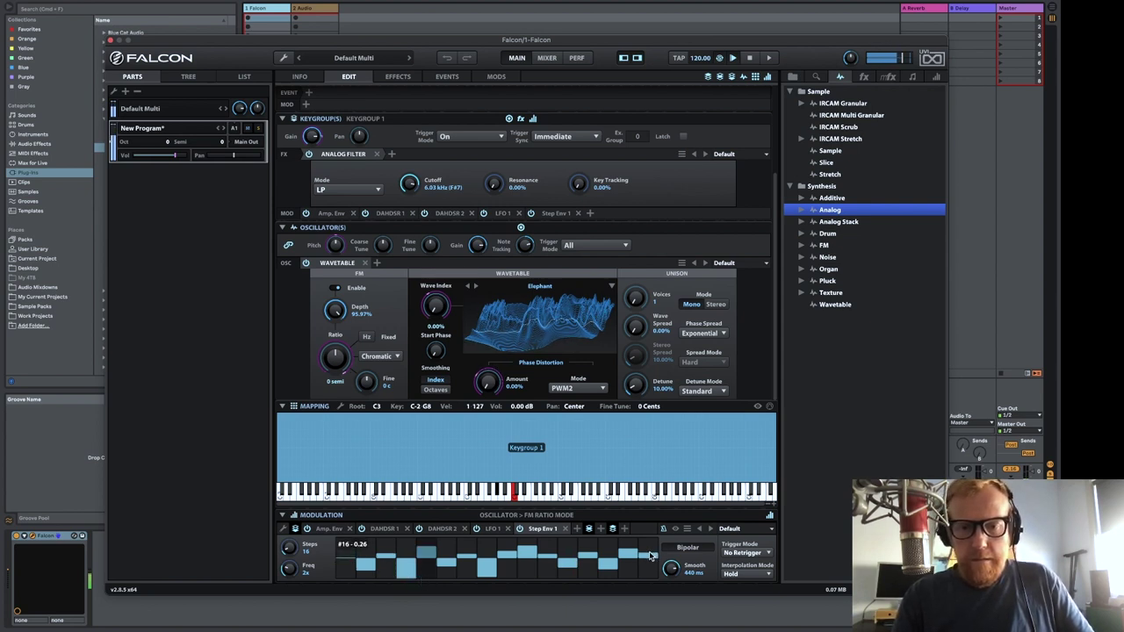
mouse_move(651, 557)
left_click_drag(649, 549, 649, 547)
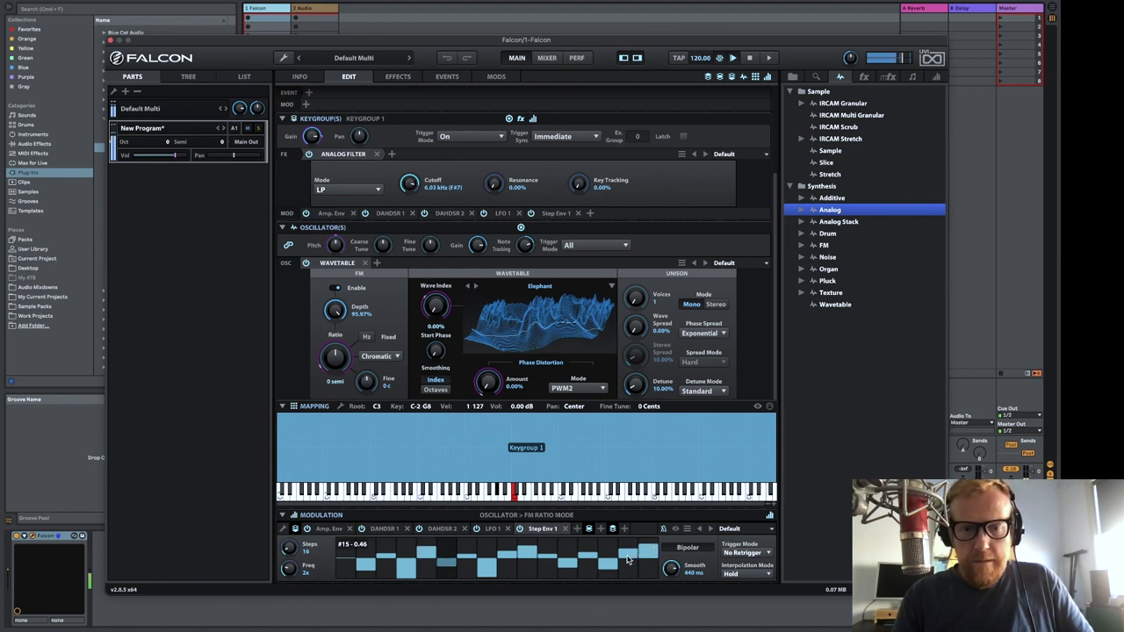
Try the Fourths, Fifths and Octaves modes for the FM Ratio and finish on Free
left_click(387, 357)
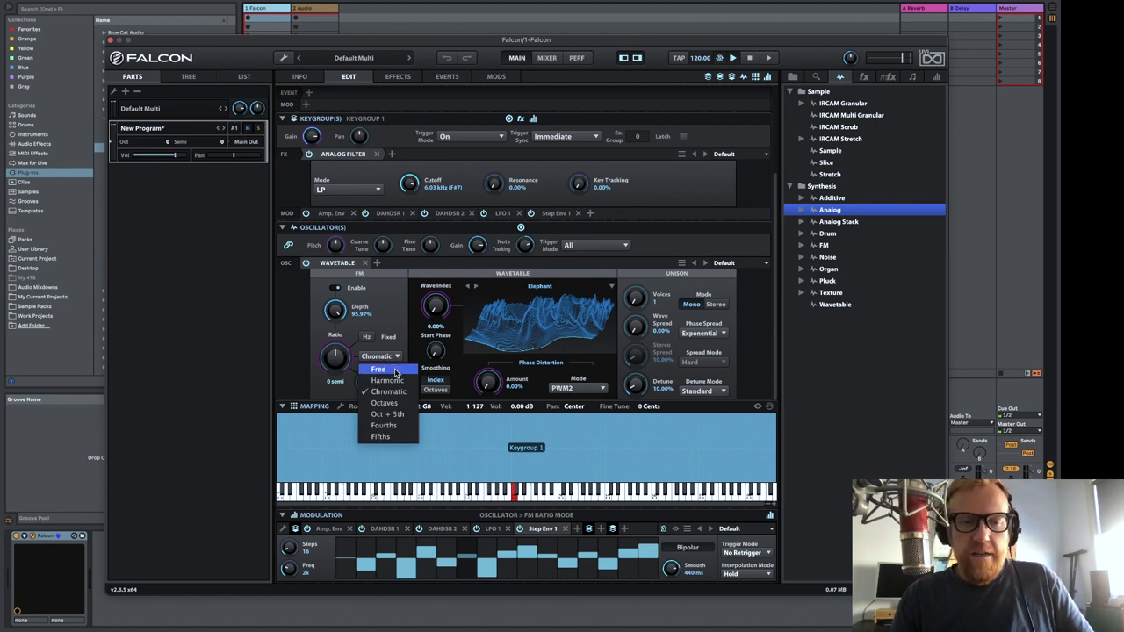
left_click(397, 427)
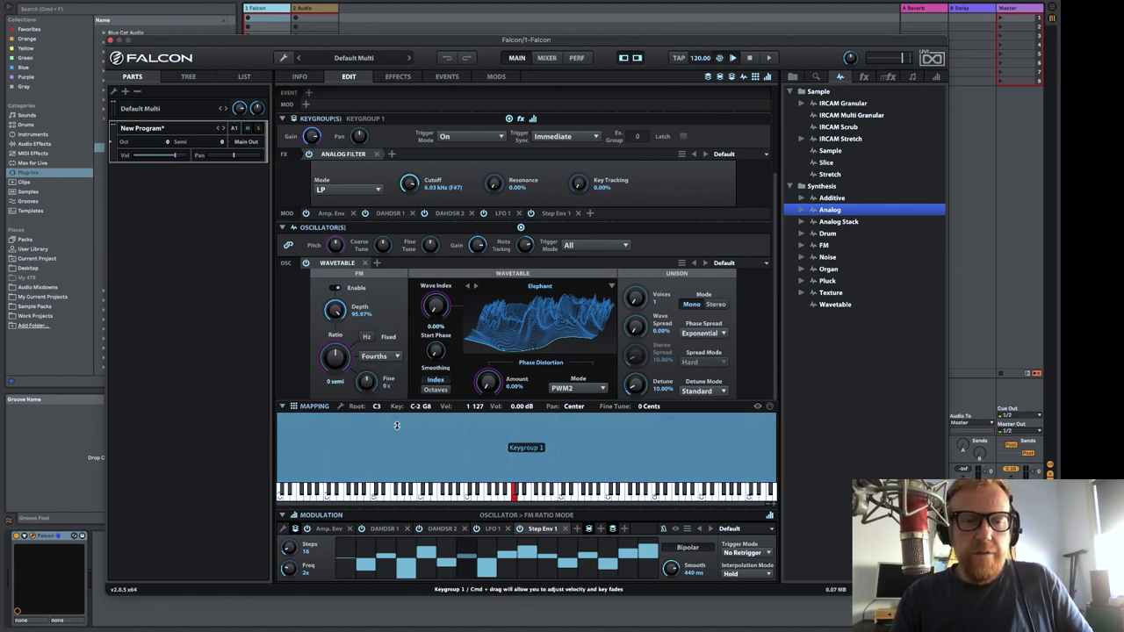
left_click(393, 355)
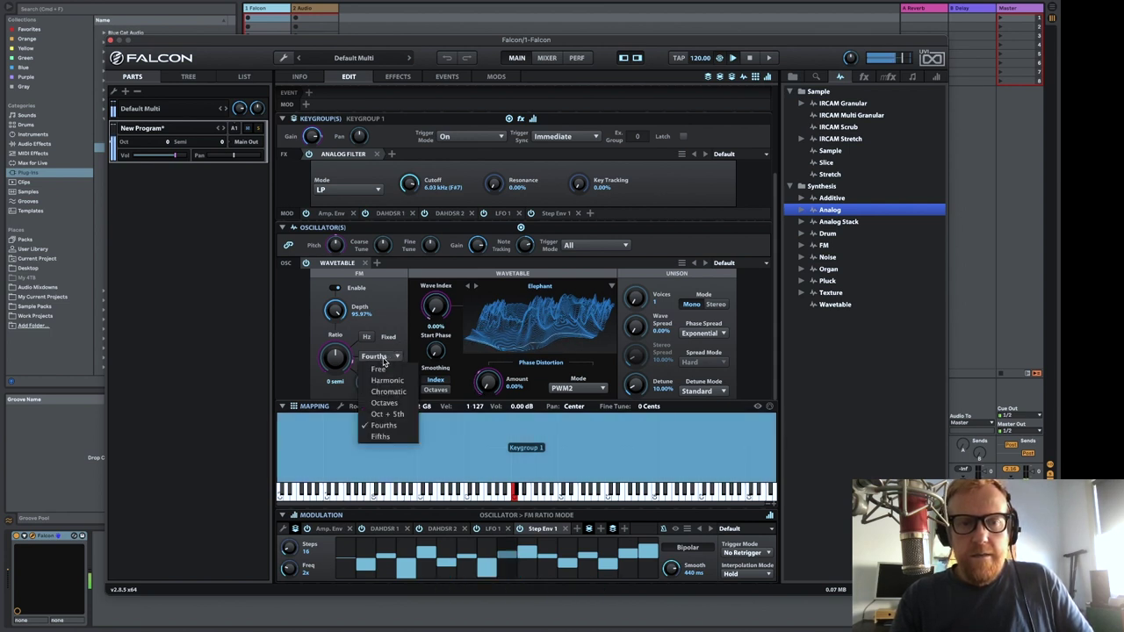
left_click(381, 437)
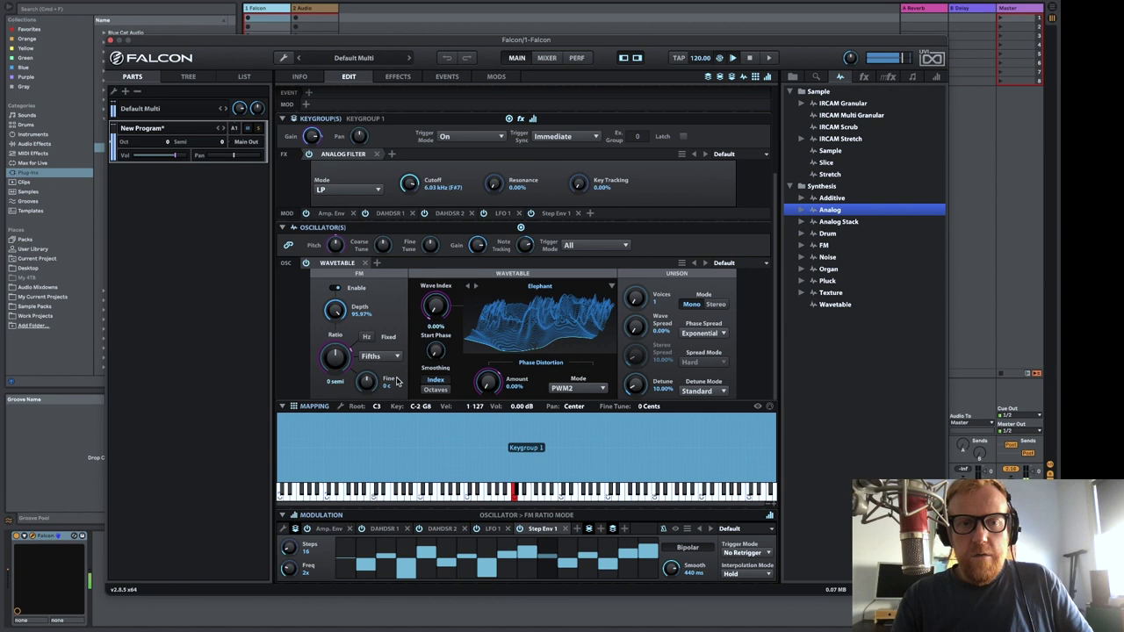
left_click(379, 356)
left_click(395, 401)
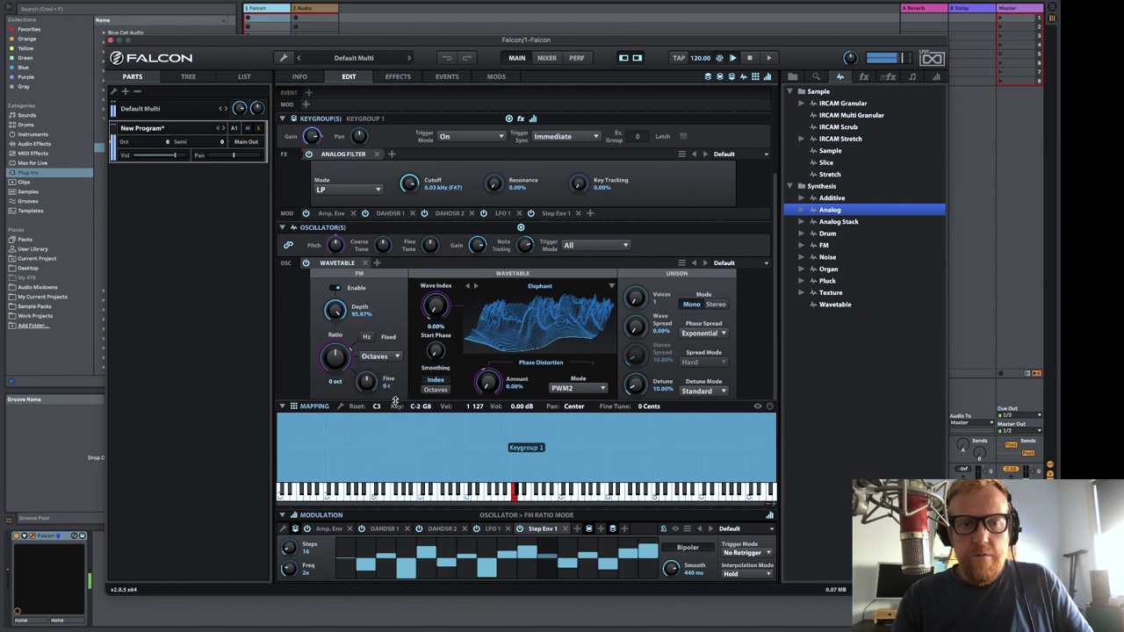
left_click(381, 356)
left_click(379, 369)
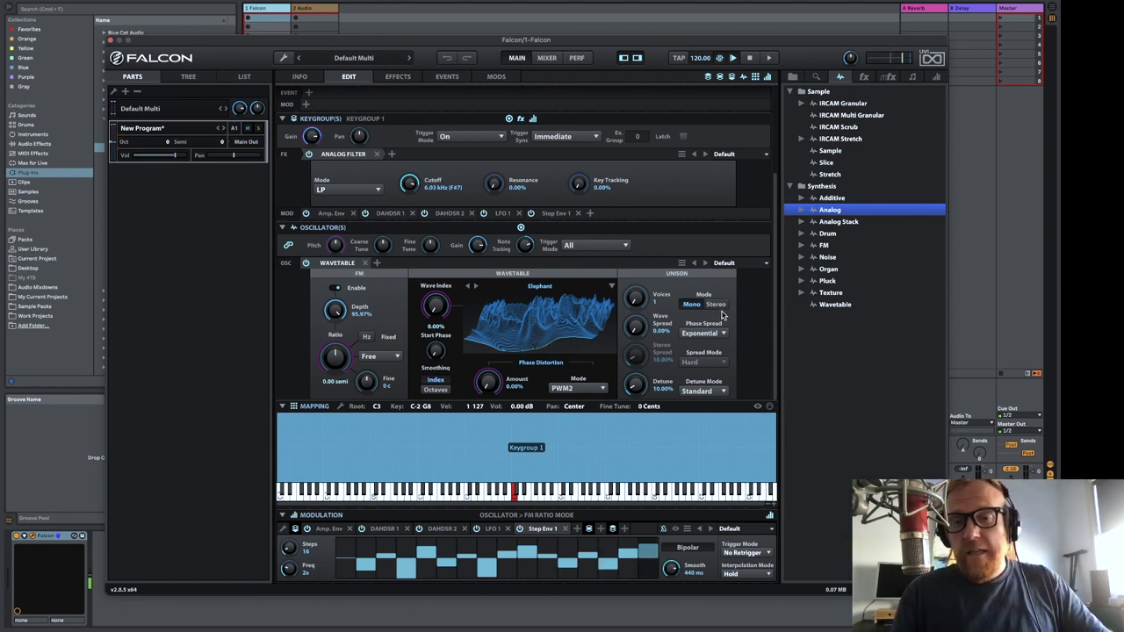
Set the unison Detune Mode to Large, the unison mode to Stereo and the number of voices to 3
left_click(703, 391)
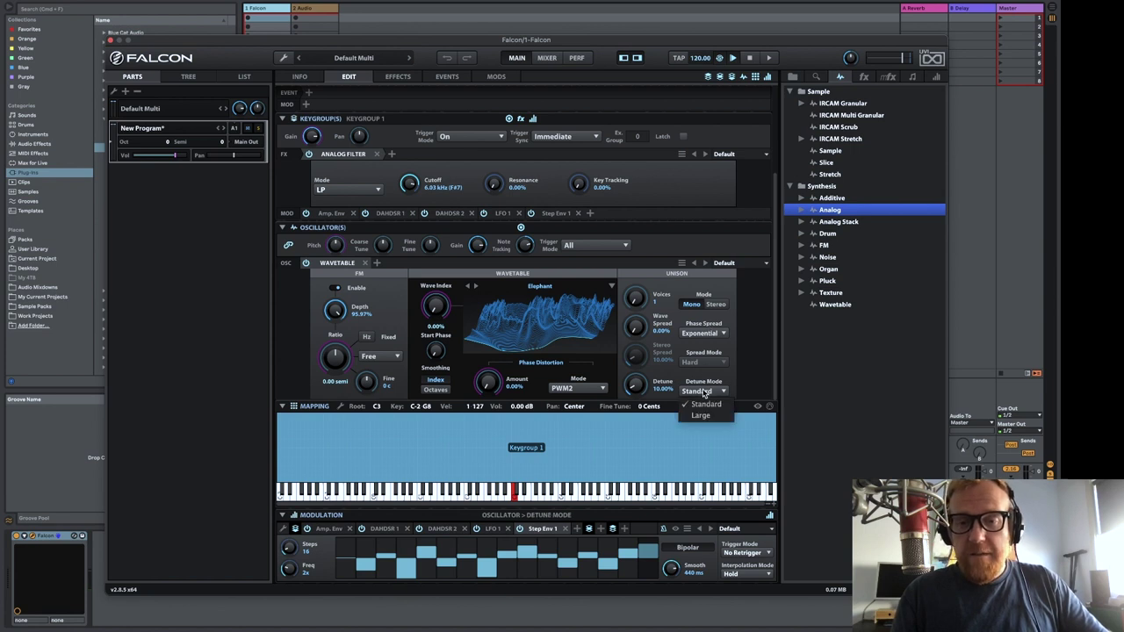
left_click(701, 416)
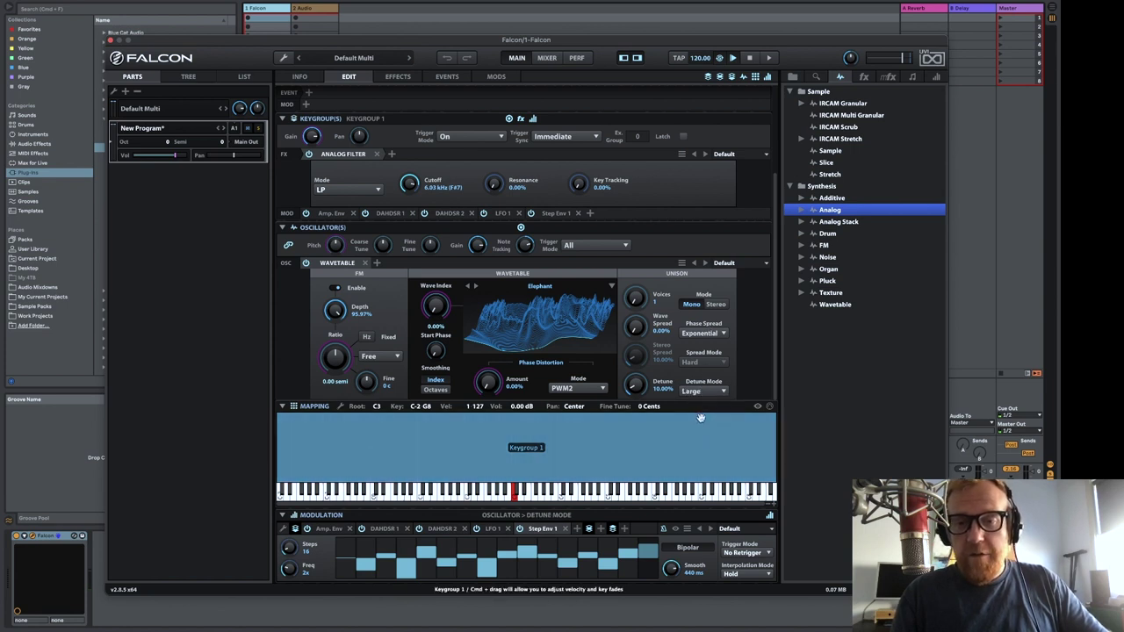
left_click(716, 306)
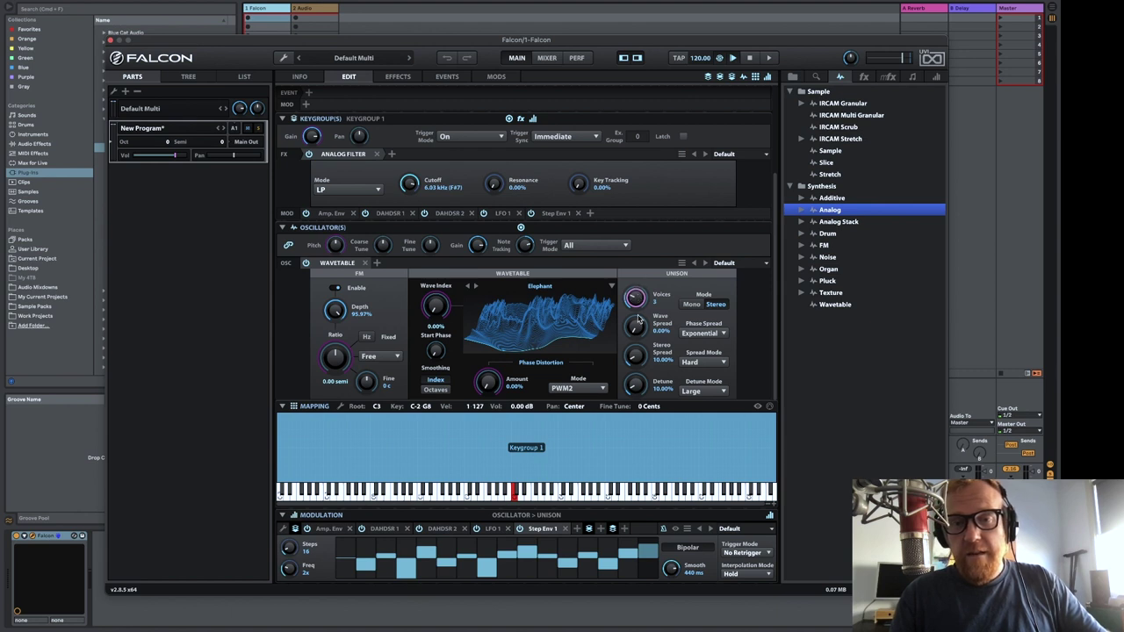
Set the unison Wave Spread to 69.64%, Stereo Spread to 81.19% and Detune to 61.56%
left_click_drag(636, 328, 639, 250)
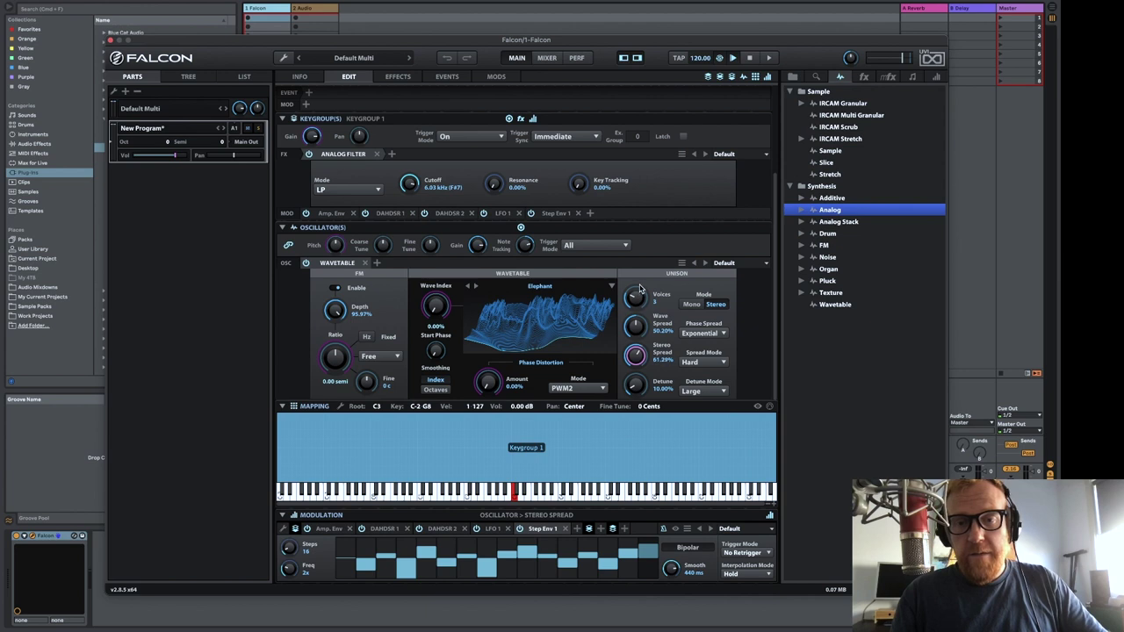
left_click_drag(639, 386, 634, 310)
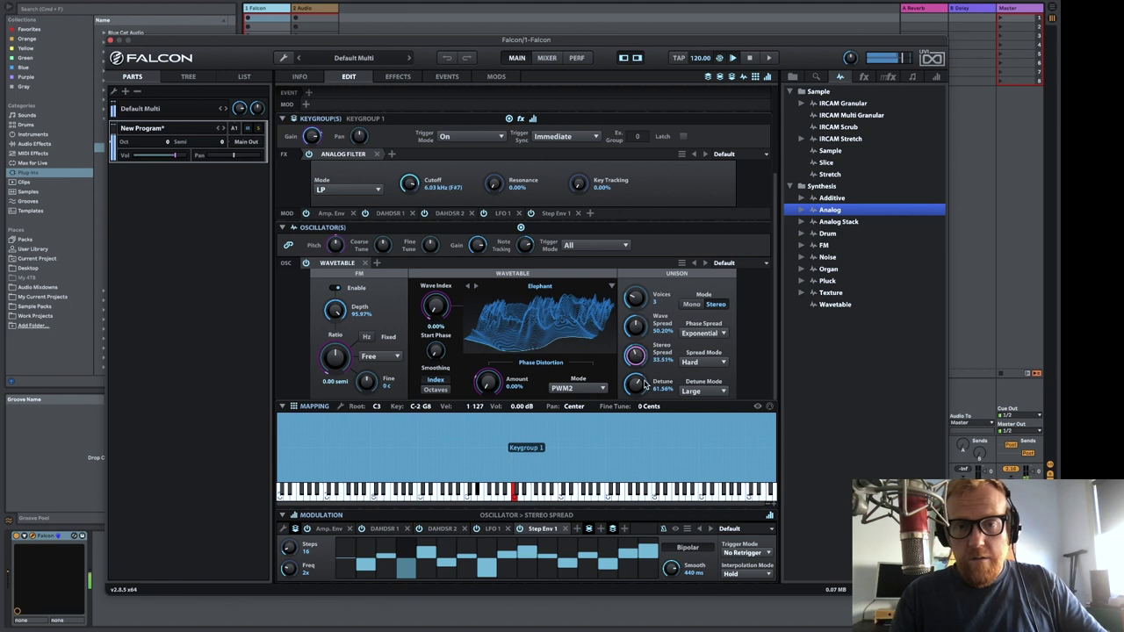
left_click_drag(635, 356, 631, 300)
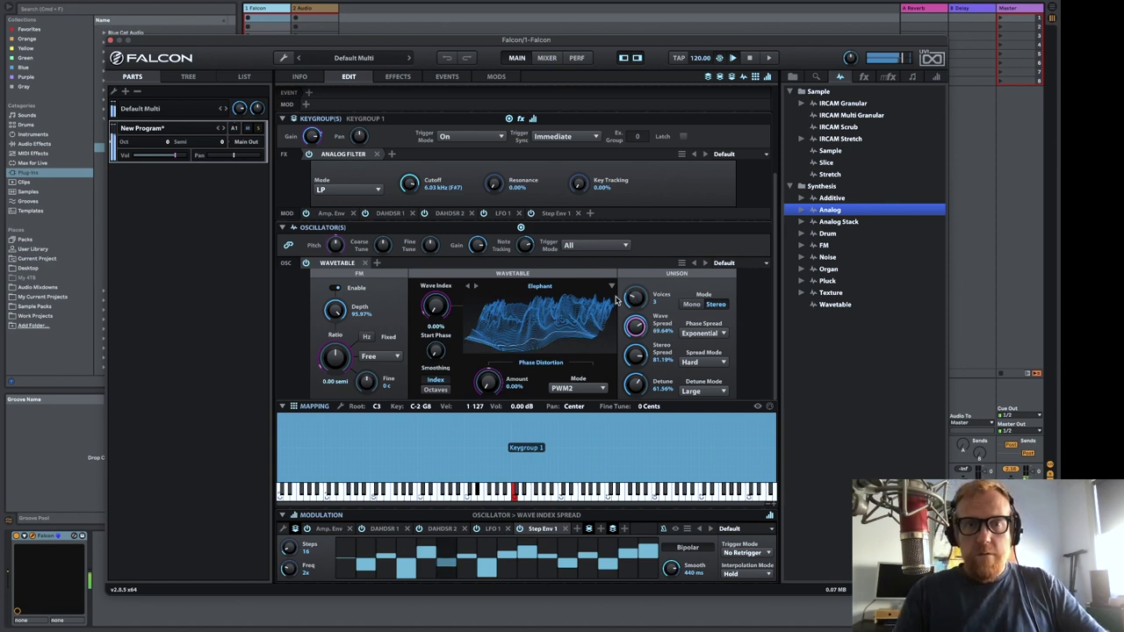
Sweep the analog filter's Cutoff down and back up to 6.16 kHz, and set its Resonance to 21.65%
left_click_drag(409, 184, 429, 263)
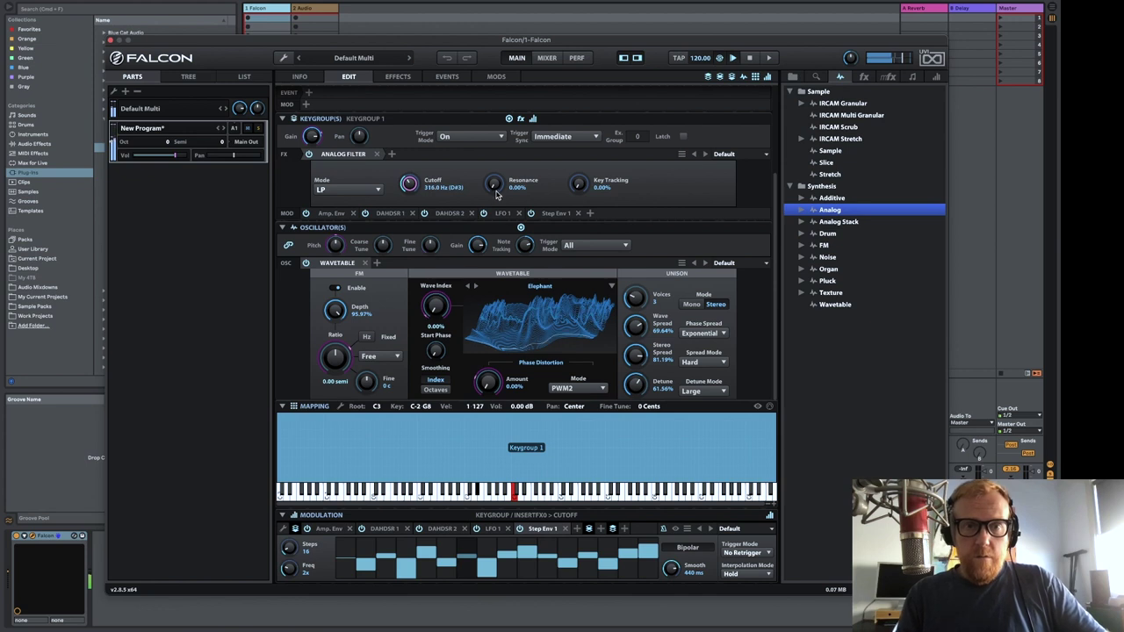
left_click_drag(493, 184, 506, 128)
mouse_move(411, 185)
left_mouse_down()
mouse_move(427, 172)
mouse_move(408, 167)
left_mouse_up()
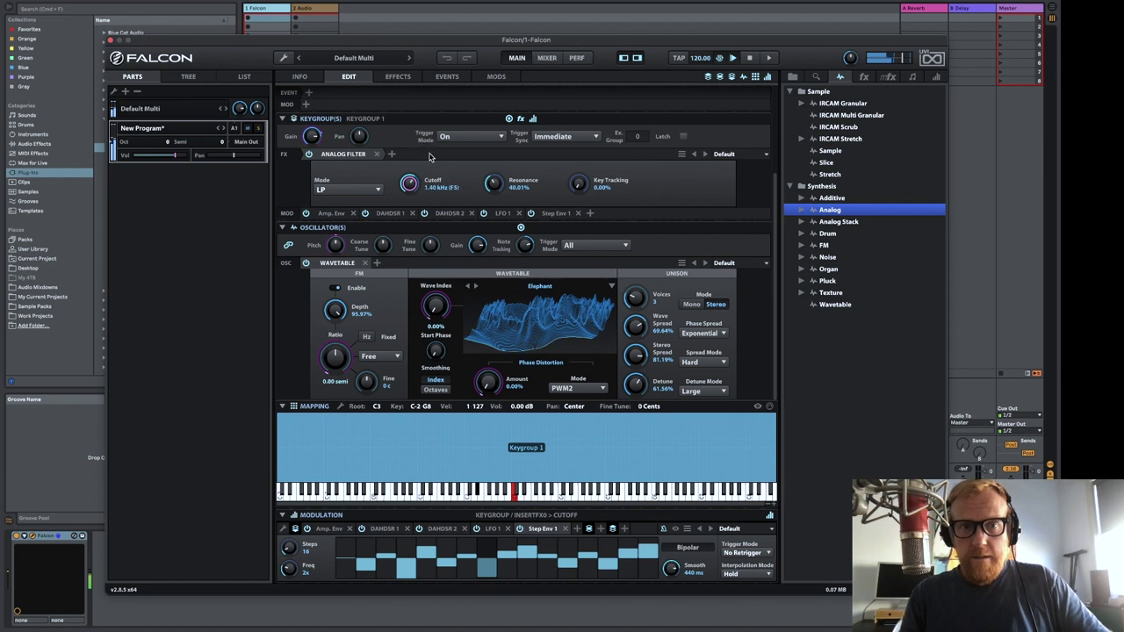
left_click_drag(429, 156, 436, 183)
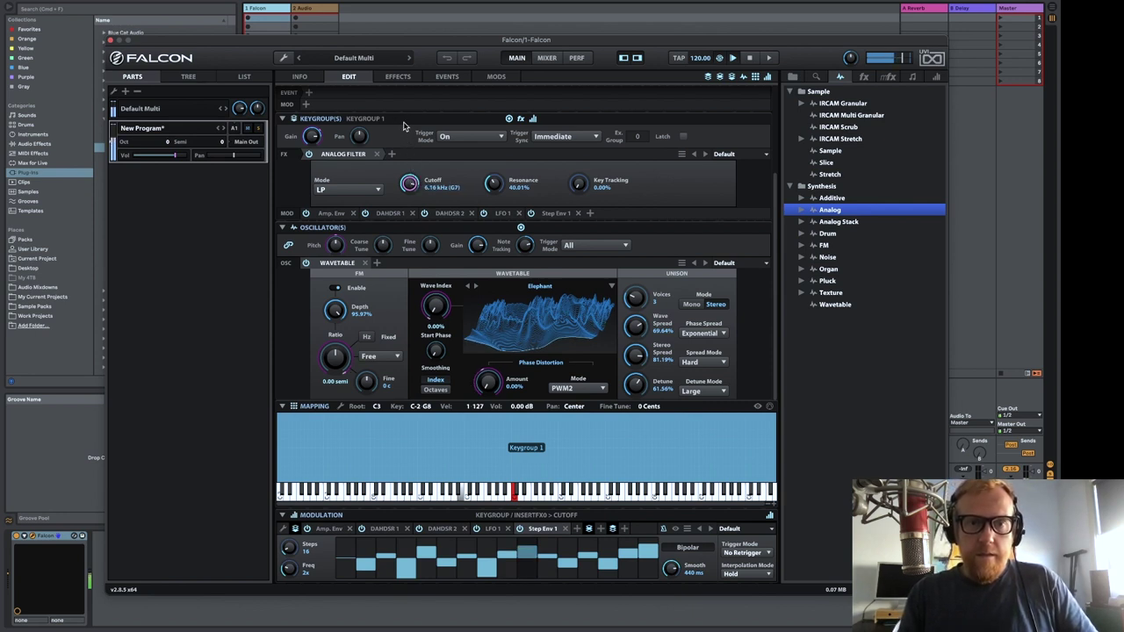
left_click_drag(499, 187, 501, 193)
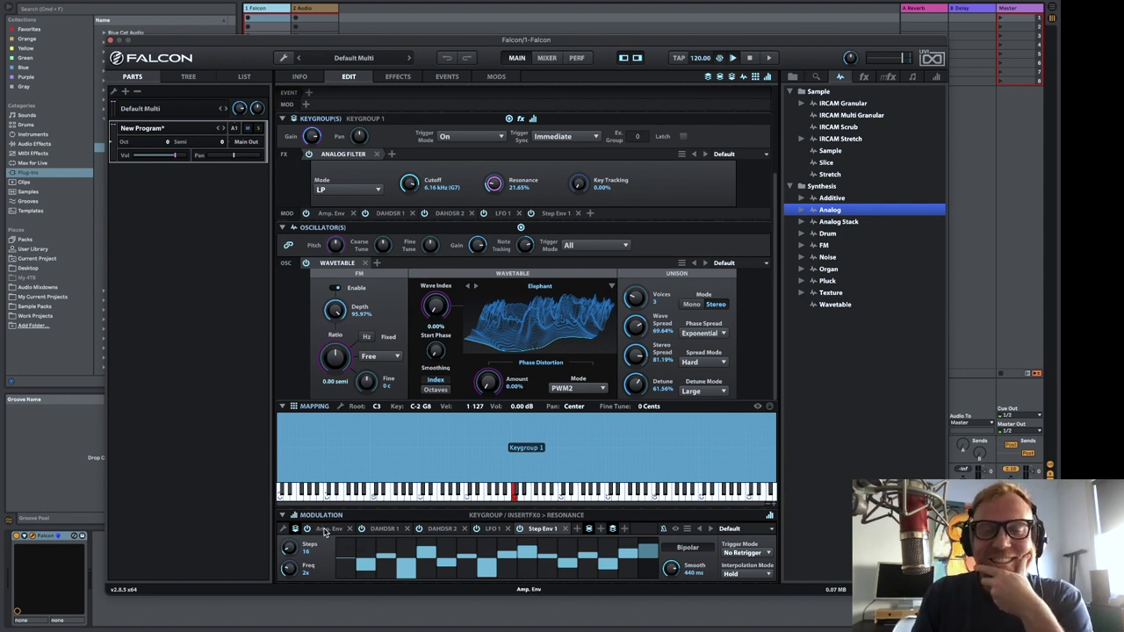
Draw a custom waveform for LFO 1 with an early rounded hump that slopes down below zero by the end
left_click(328, 529)
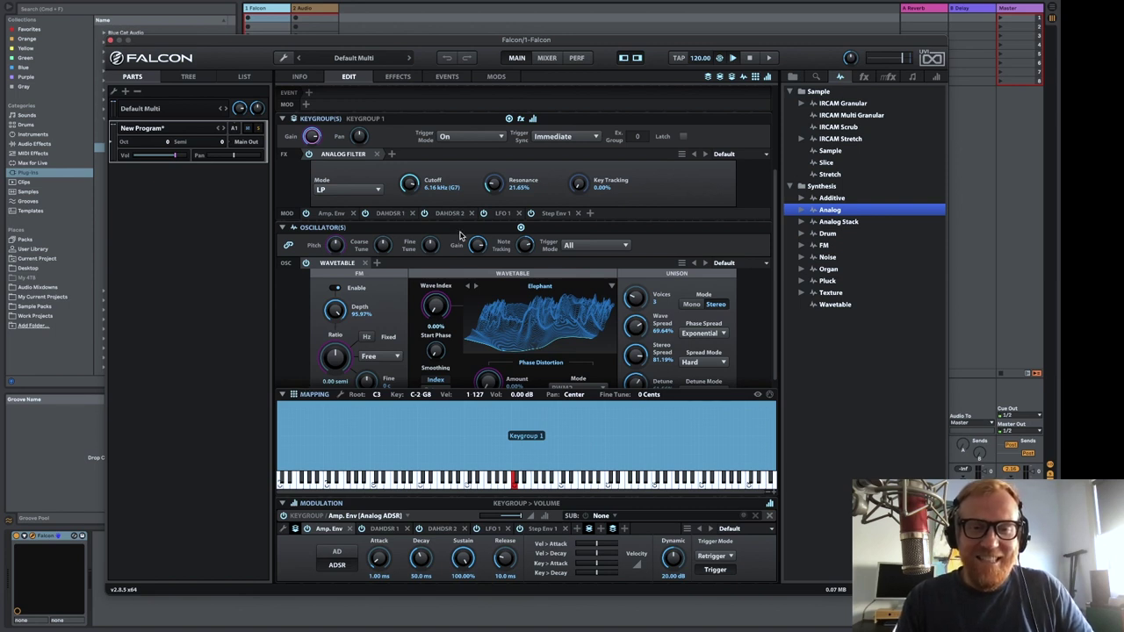
left_click(493, 529)
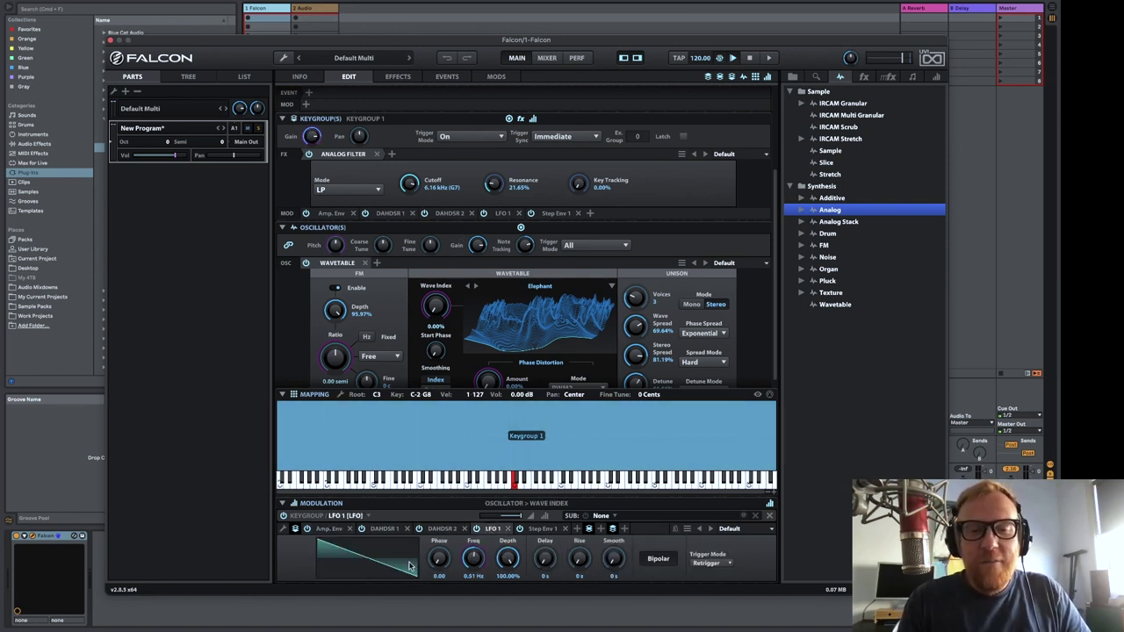
left_click(355, 564)
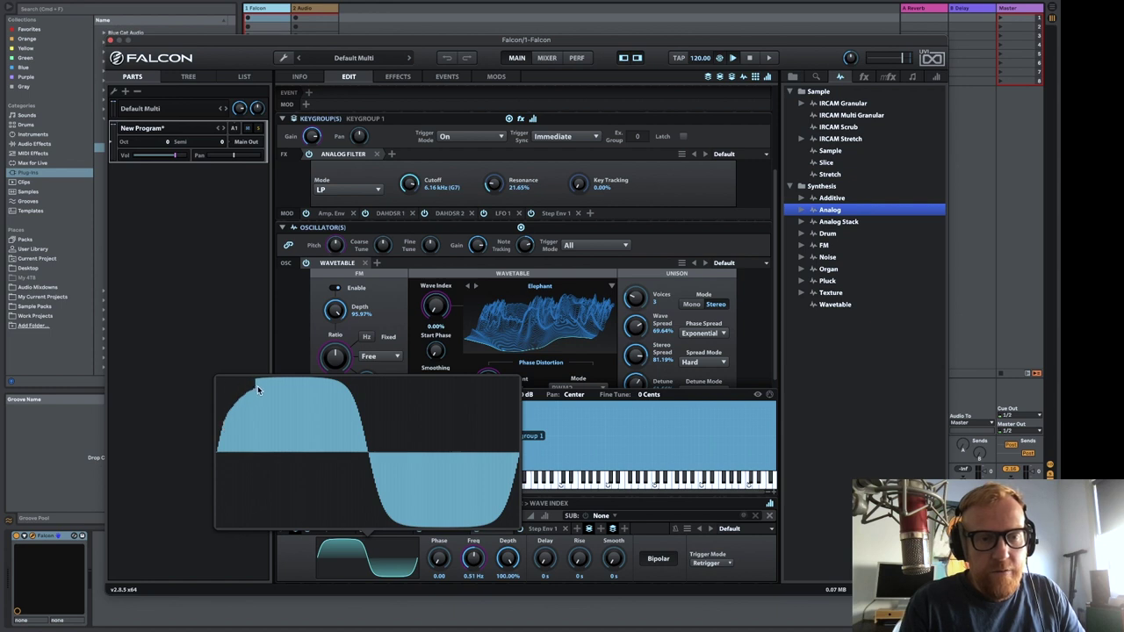
left_click_drag(257, 390, 293, 395)
mouse_move(349, 430)
left_mouse_down()
mouse_move(386, 453)
mouse_move(573, 437)
left_mouse_up()
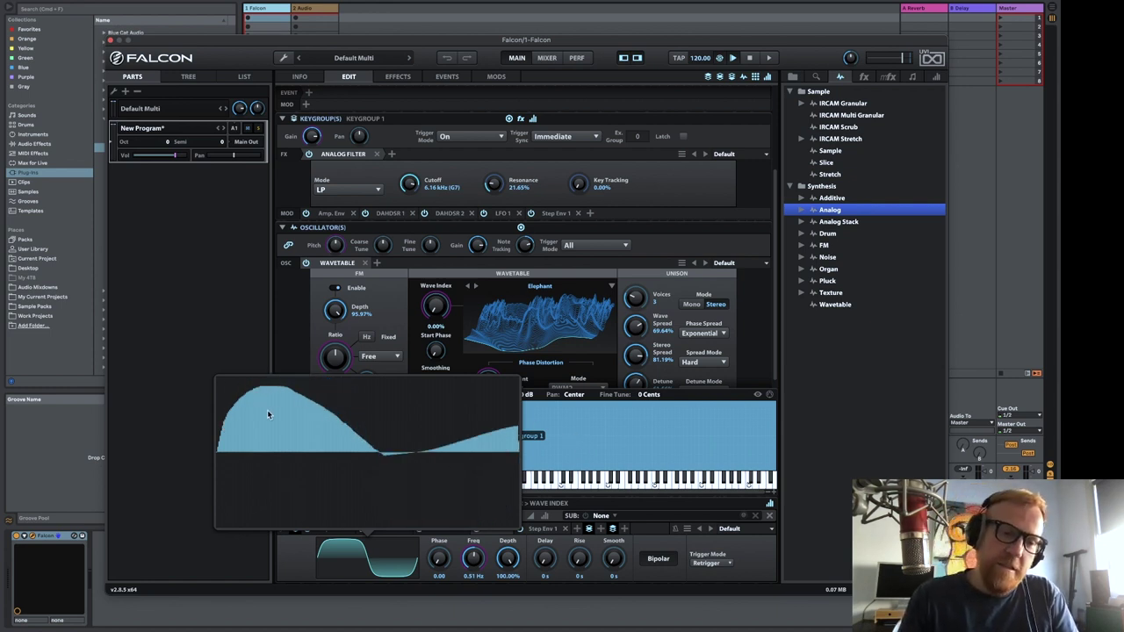
left_click_drag(255, 408, 221, 404)
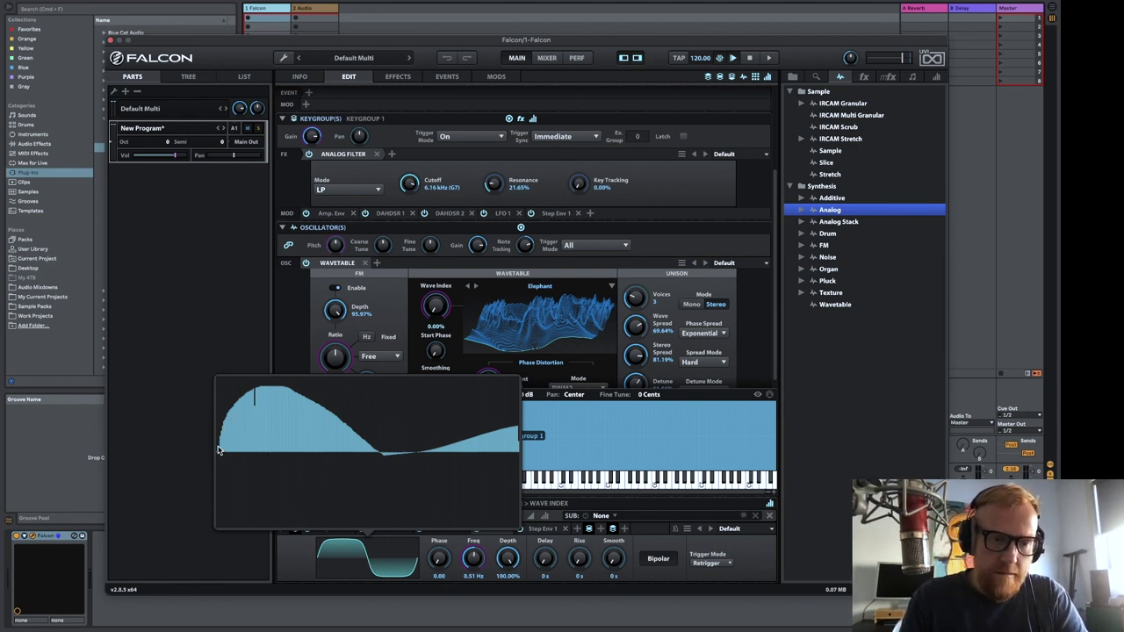
left_click_drag(225, 413, 262, 386)
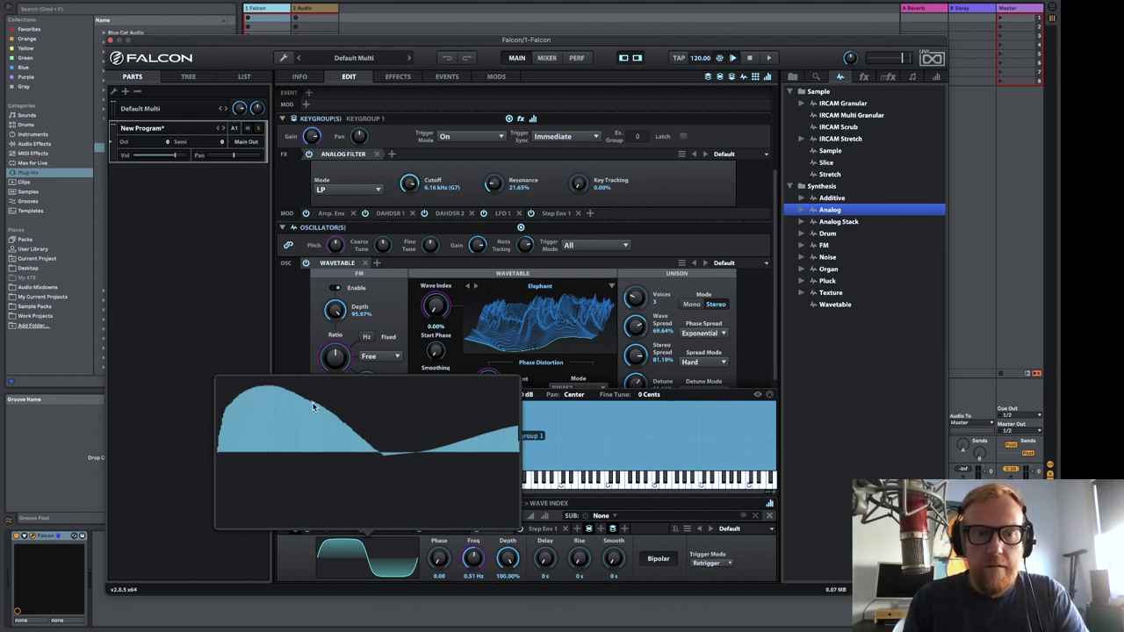
left_click_drag(342, 433, 537, 535)
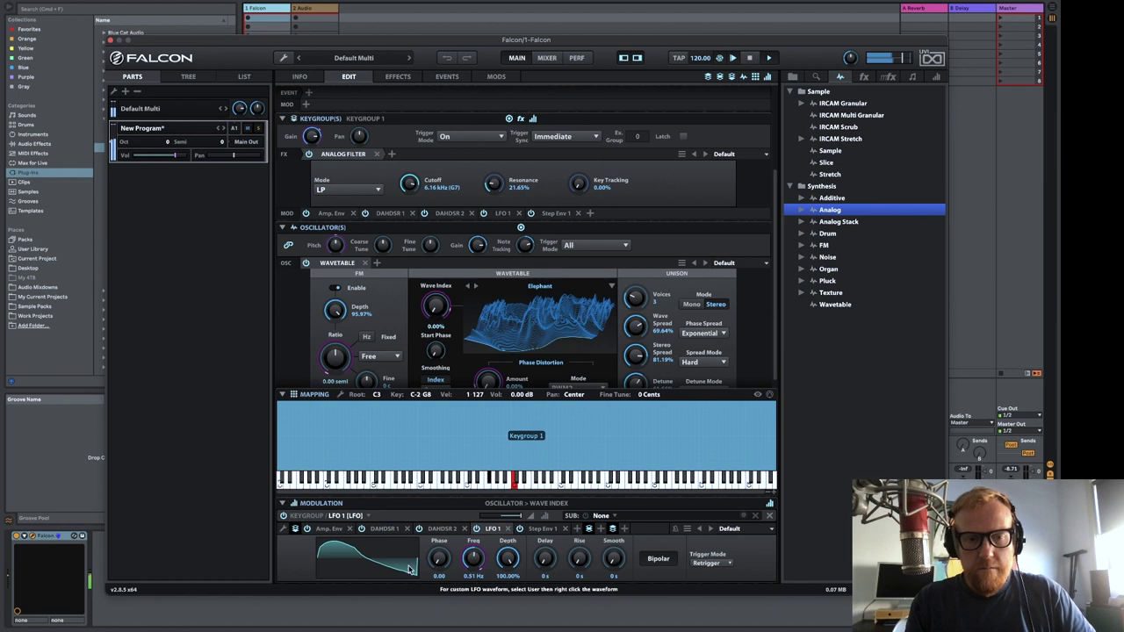
Switch LFO 1's waveform to Sinus and reduce the oscillator's FM Depth to 24.28%
left_click(405, 565)
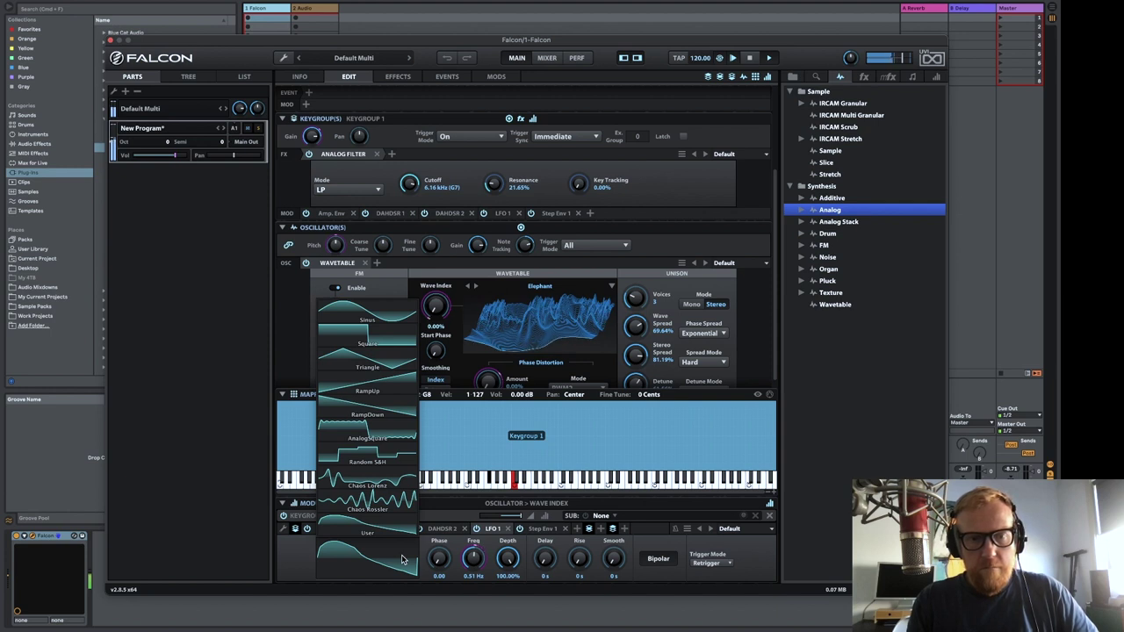
left_click(391, 318)
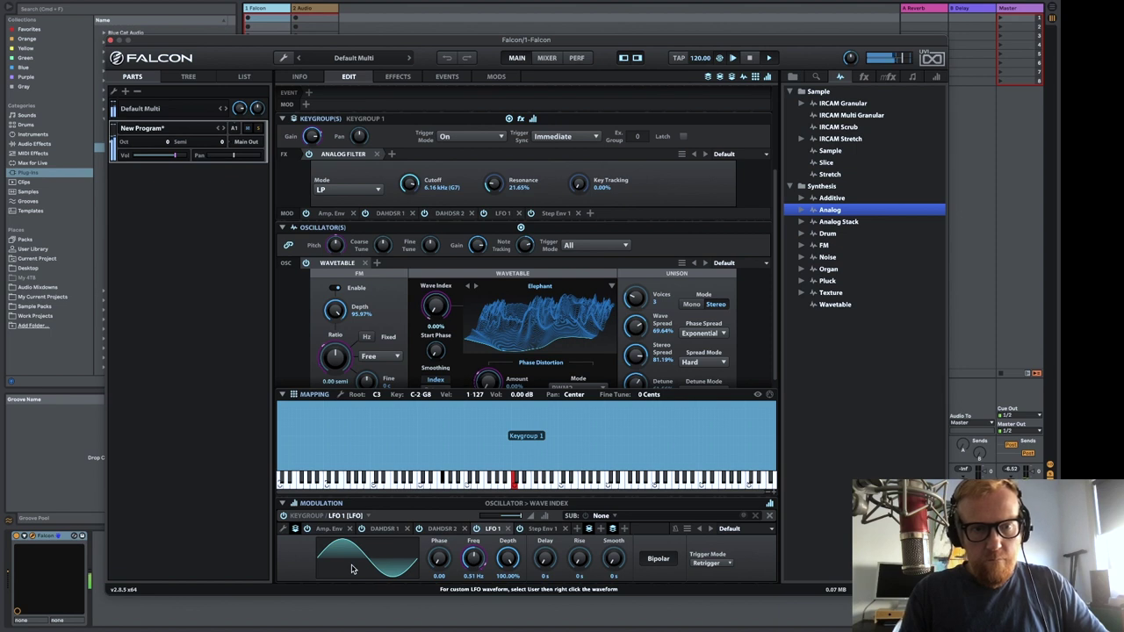
left_click_drag(352, 569, 335, 310)
left_click_drag(335, 348, 347, 412)
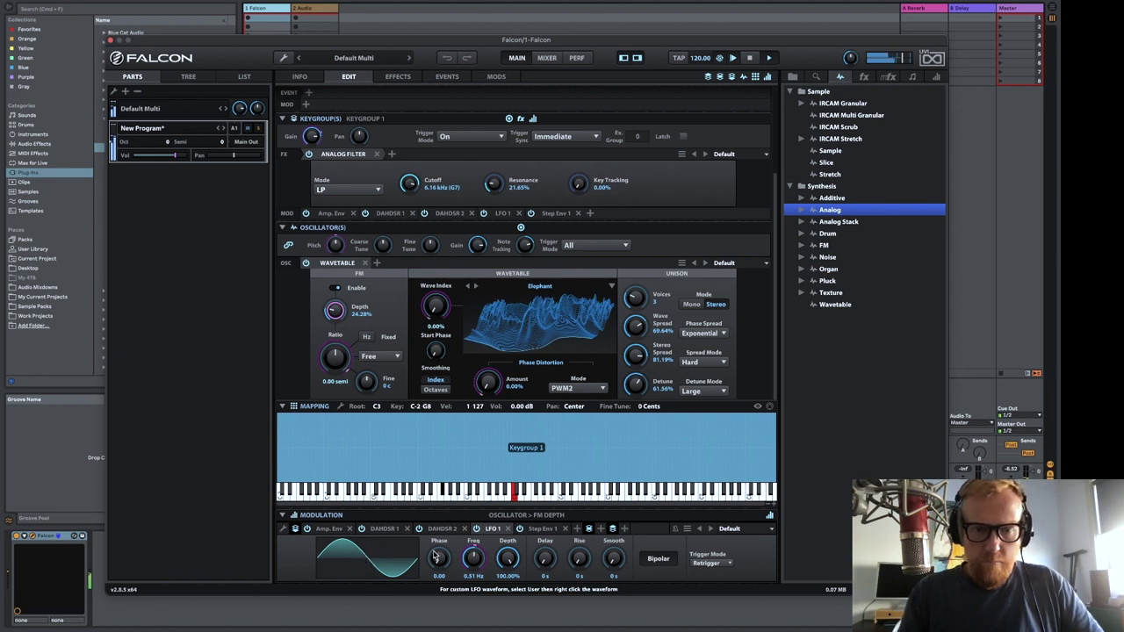
Replace LFO 1 with a Parametric LFO and set its Shape to -35.93%, Symmetry to -100.00% and Pulse Width to 67.61%
left_click(489, 528)
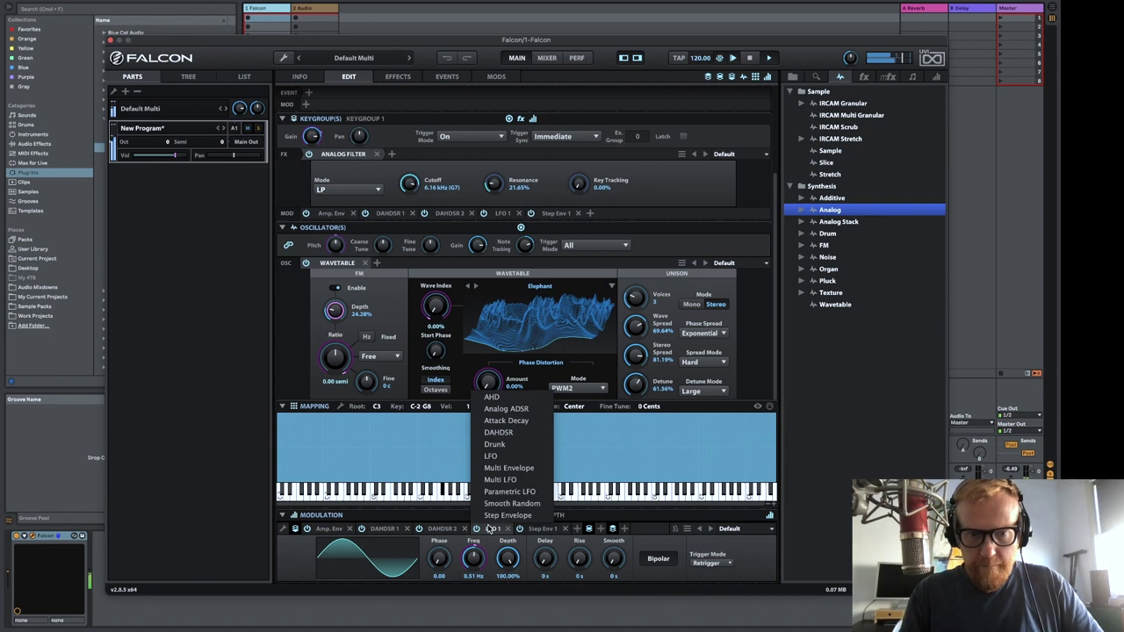
left_click(527, 493)
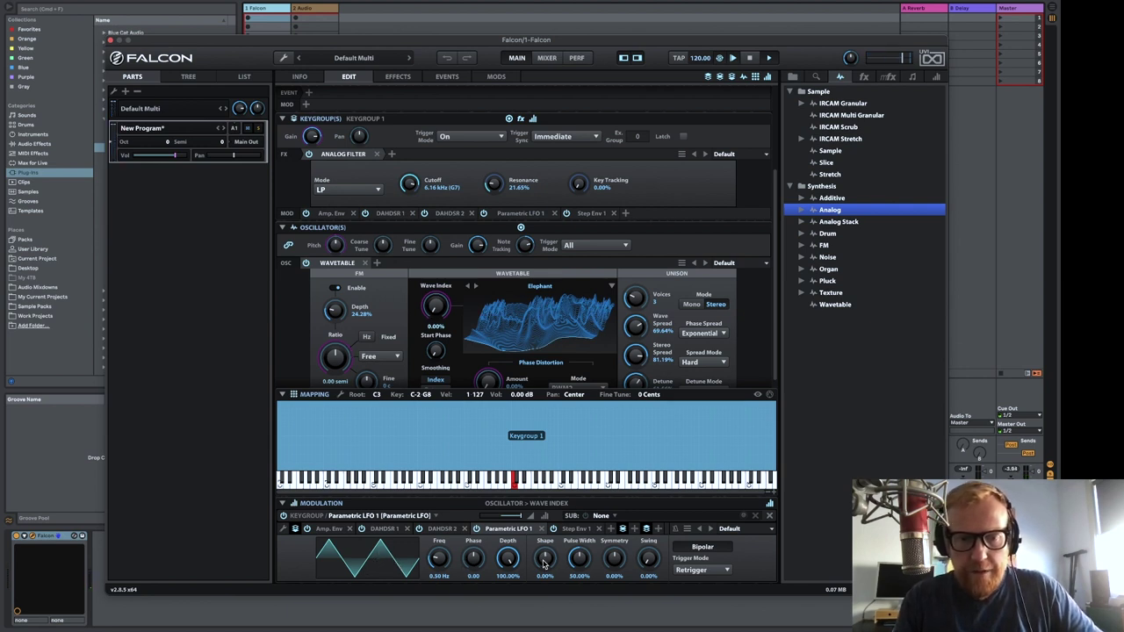
left_click_drag(545, 564, 546, 593)
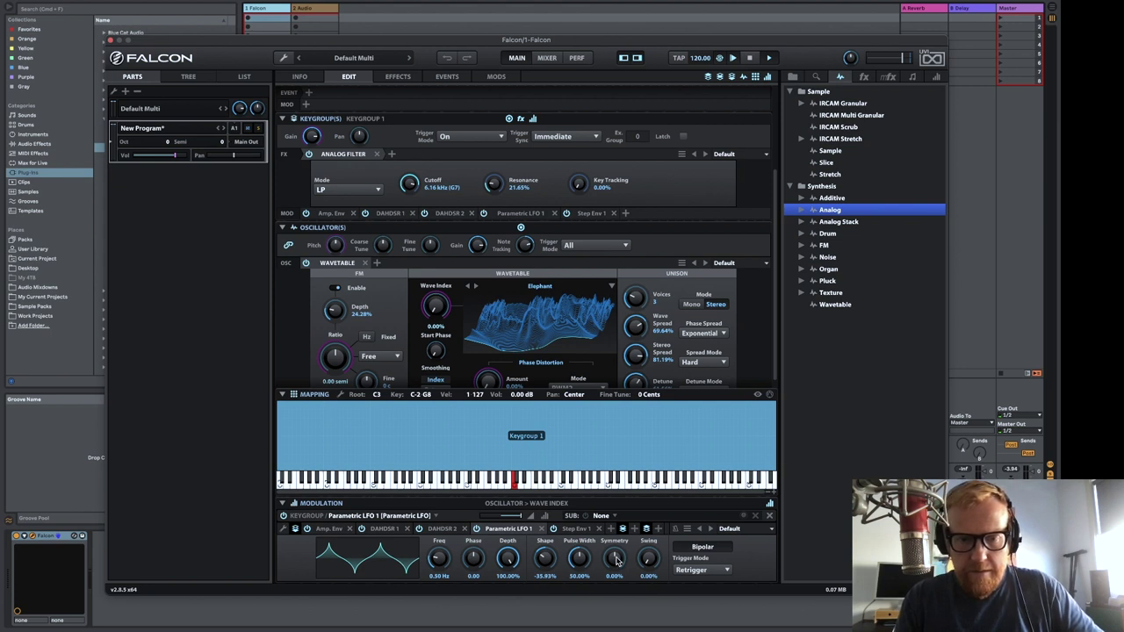
left_click_drag(616, 560, 617, 626)
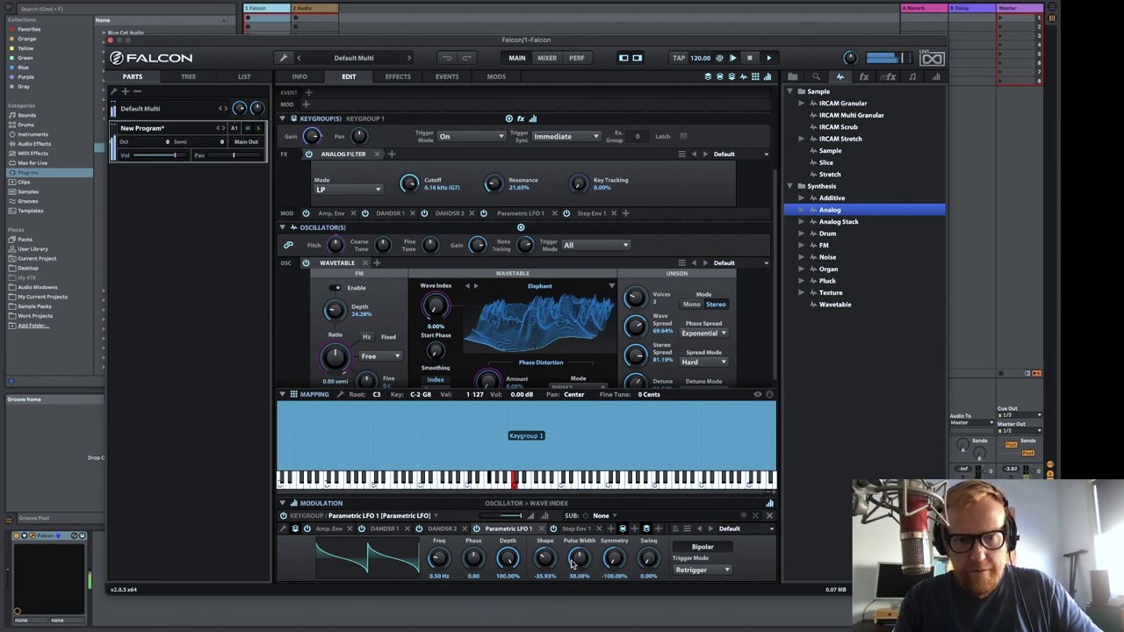
left_click_drag(573, 564, 582, 538)
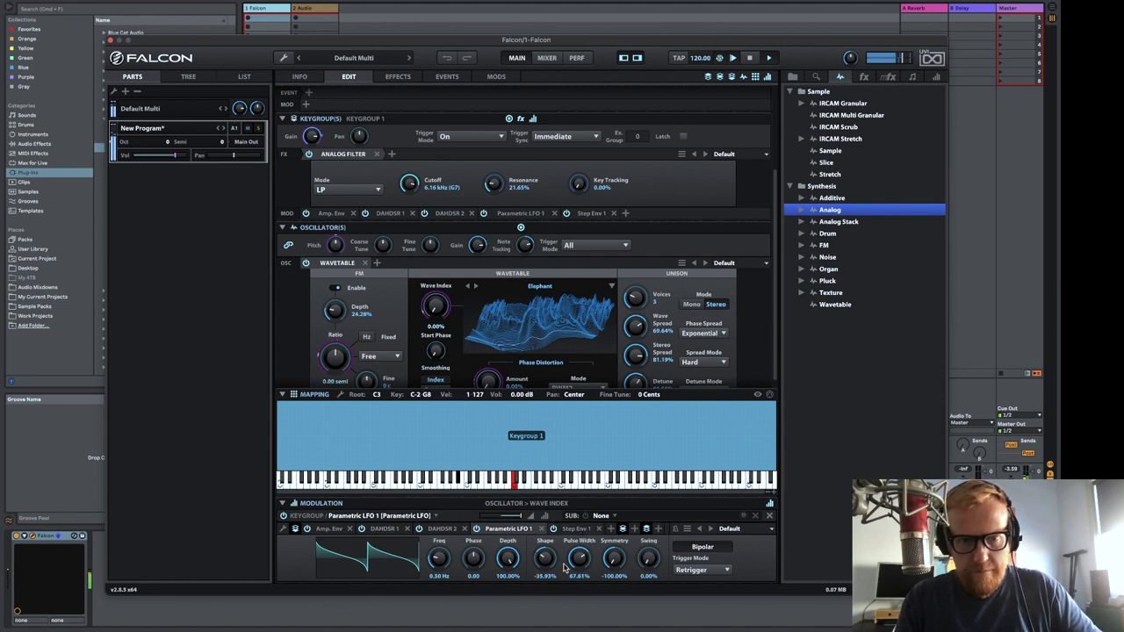
Assign the keygroup's existing DAHDSR 1 envelope to modulate the Parametric LFO's frequency
right_click(442, 310)
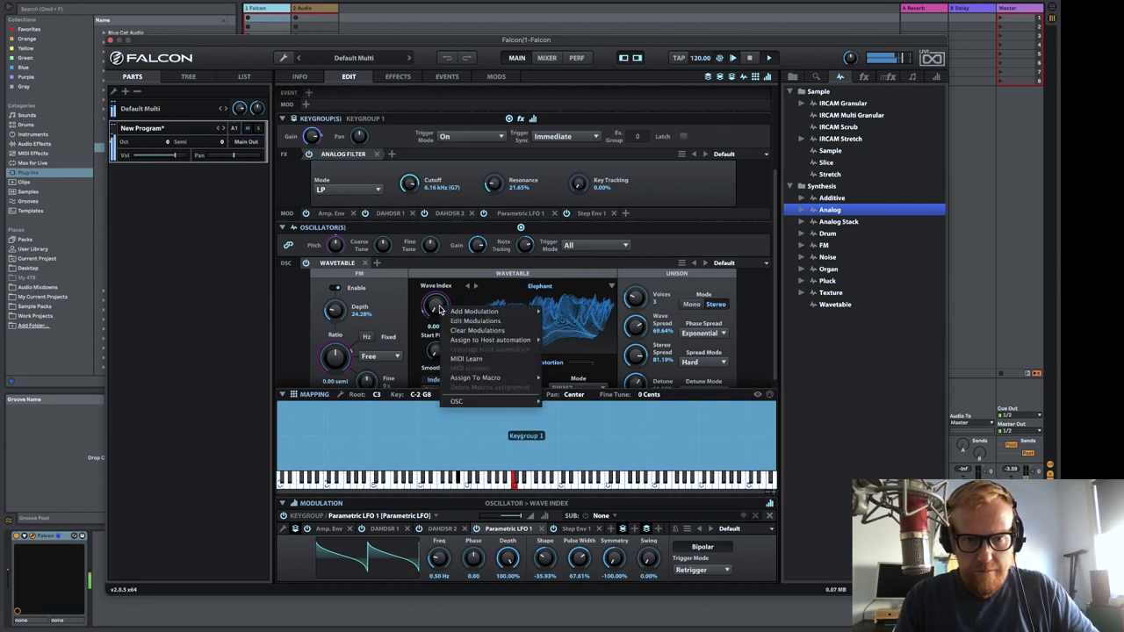
left_click(501, 546)
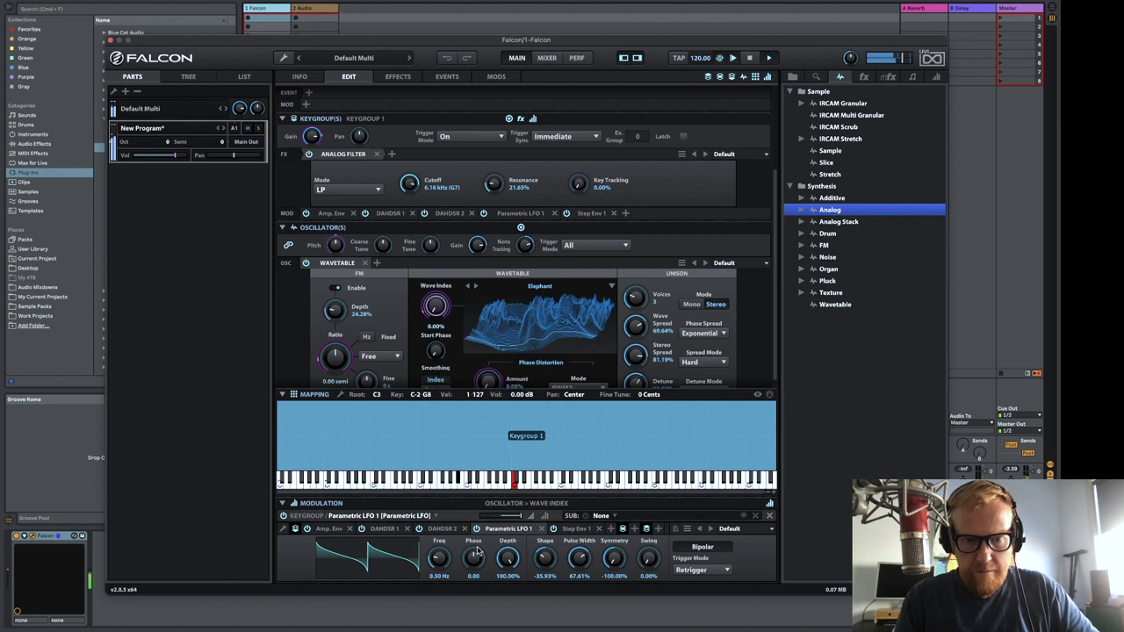
right_click(438, 558)
mouse_move(472, 461)
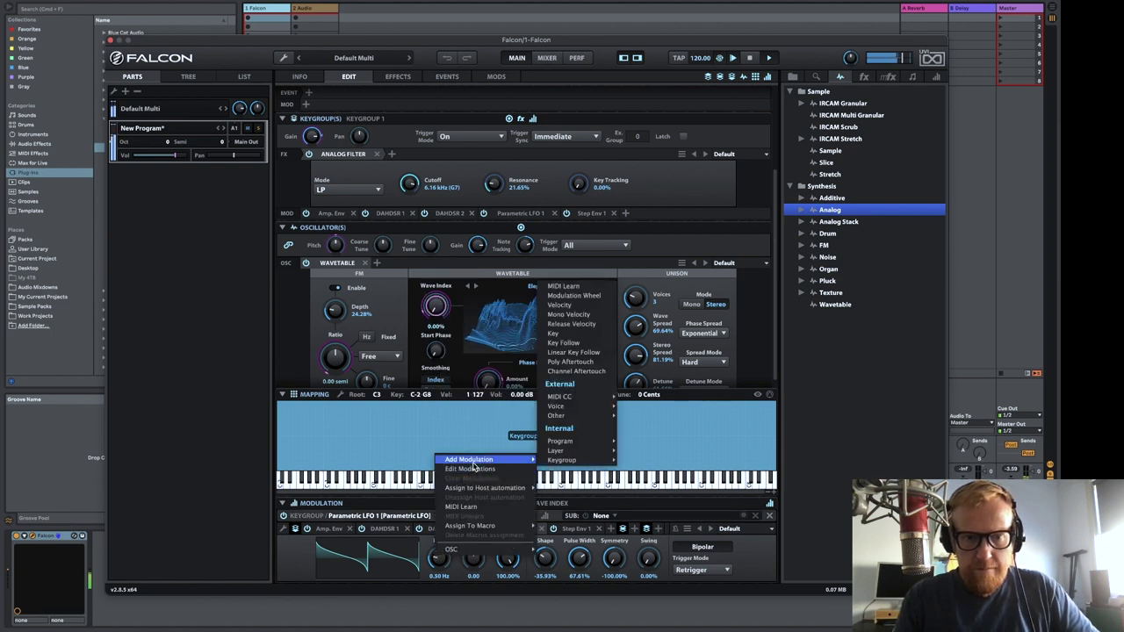
mouse_move(562, 460)
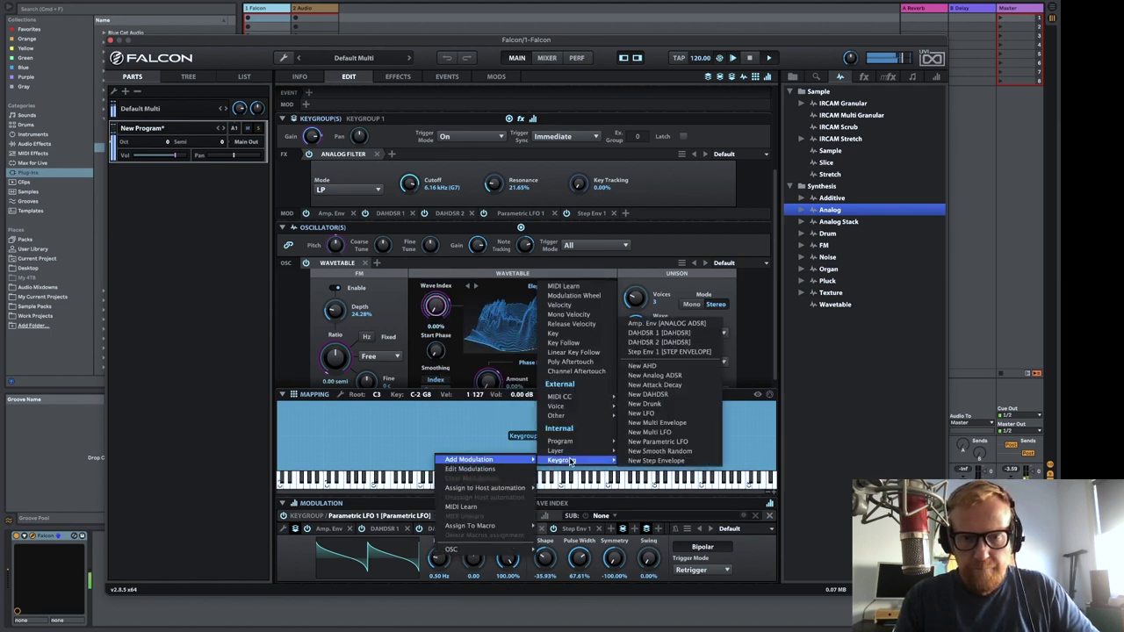
left_click(696, 335)
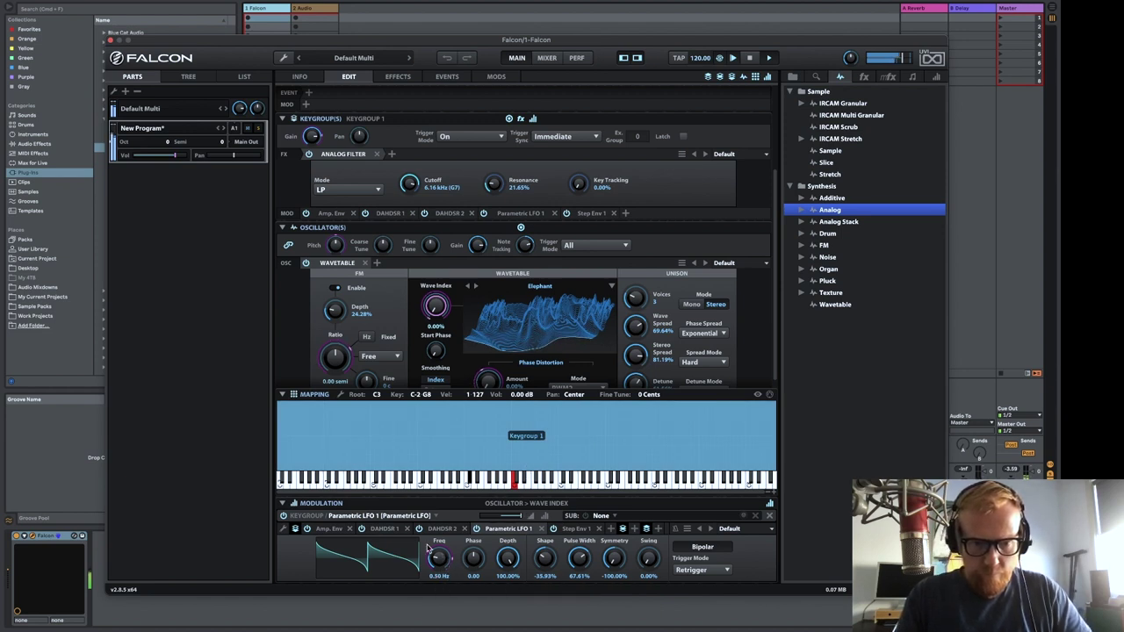
Reshape DAHDSR 1 with a concave attack curve and a convex decay curve, a delay of about 2 s and an attack of about 5 s
left_click(384, 530)
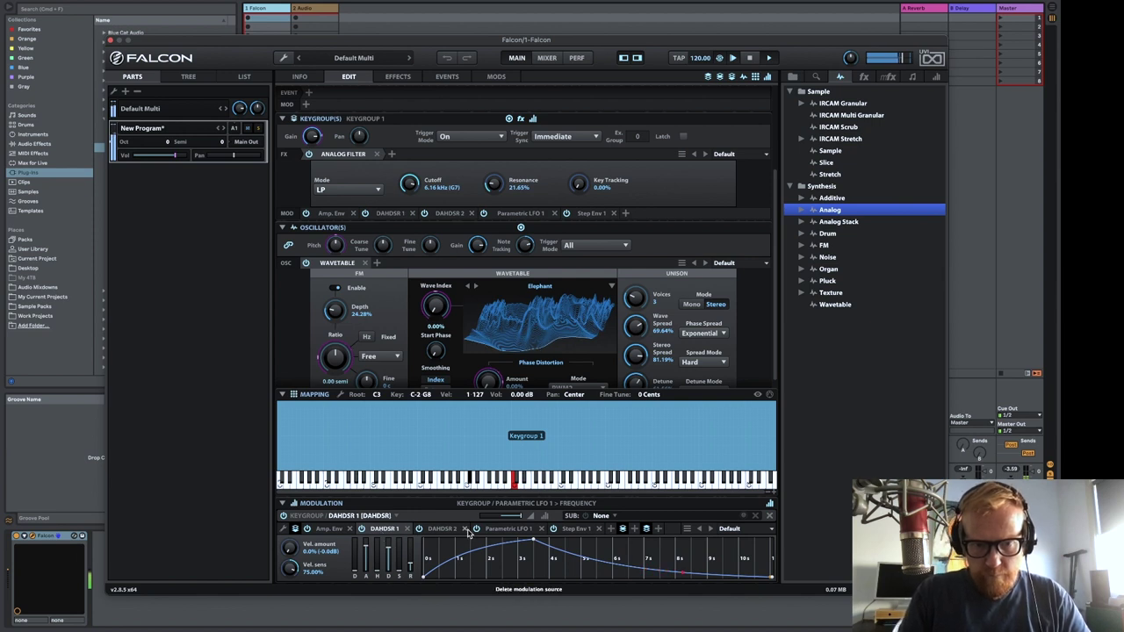
left_click_drag(519, 518, 511, 518)
left_click_drag(489, 556, 508, 590)
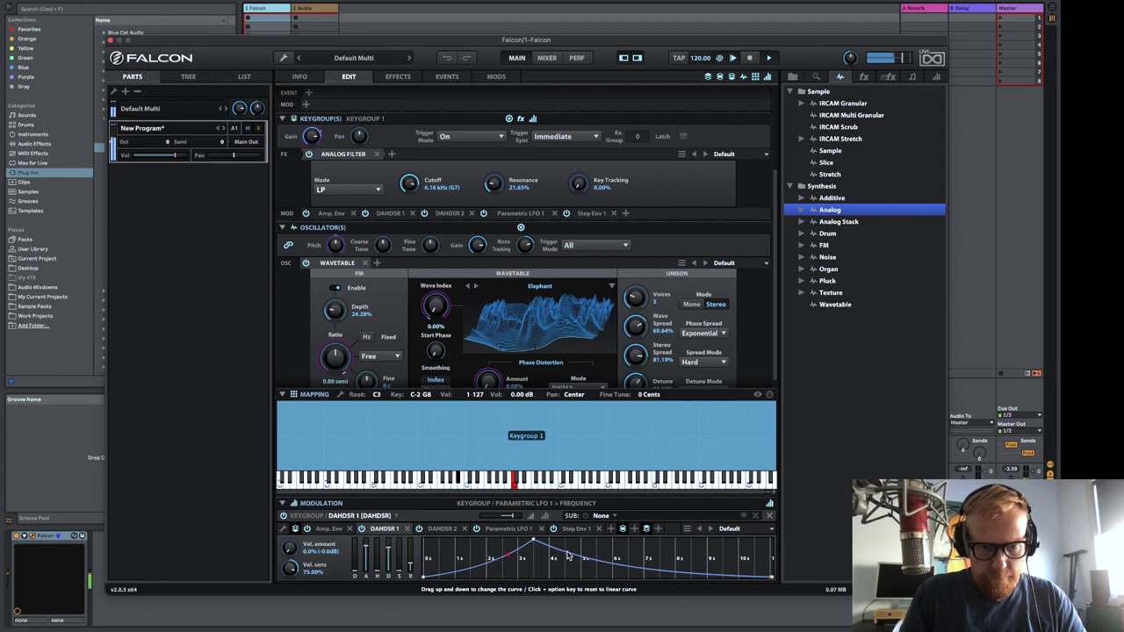
left_click_drag(568, 555, 571, 507)
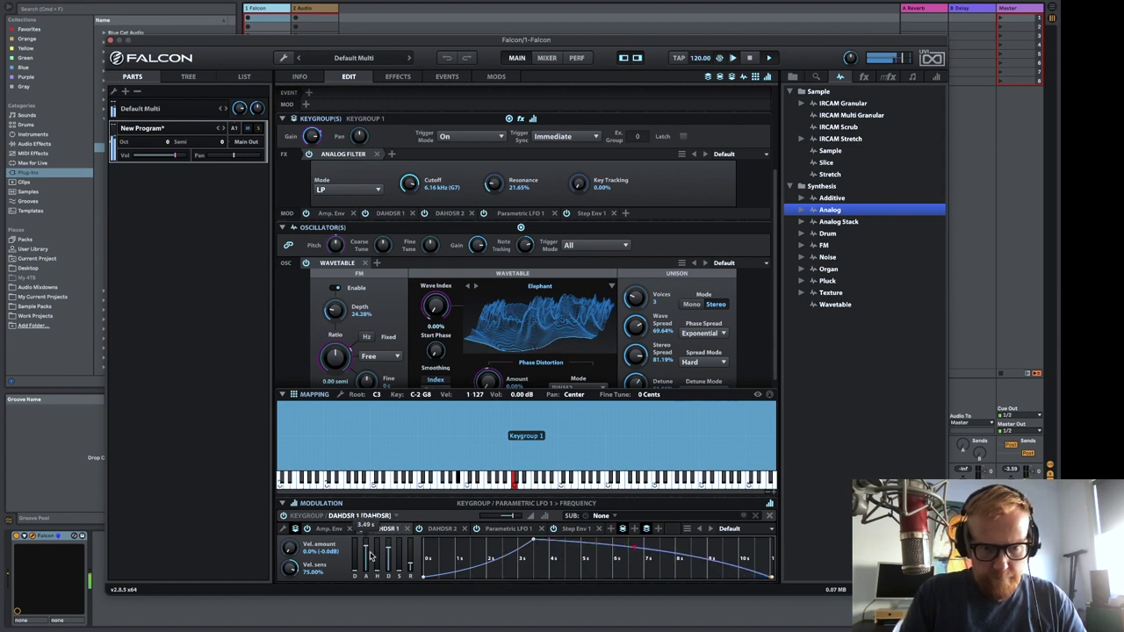
mouse_move(367, 555)
left_mouse_down()
mouse_move(358, 570)
mouse_move(355, 552)
left_mouse_up()
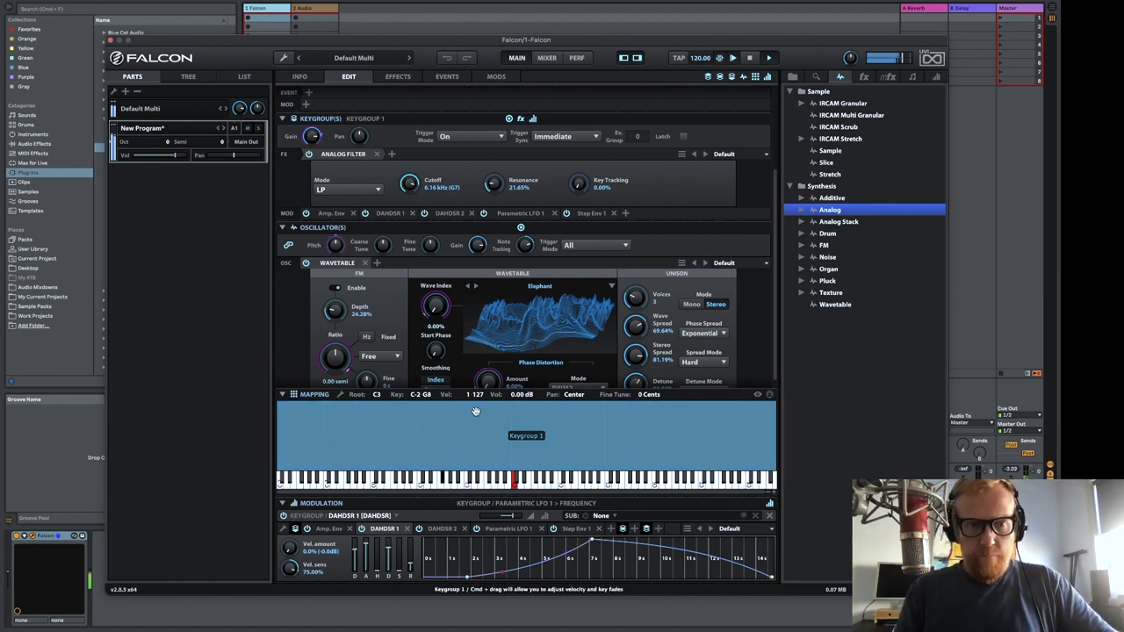
Review the settings and targets of the DAHDSR 2, Parametric LFO 1 and Step Env 1 modulators
left_click(442, 529)
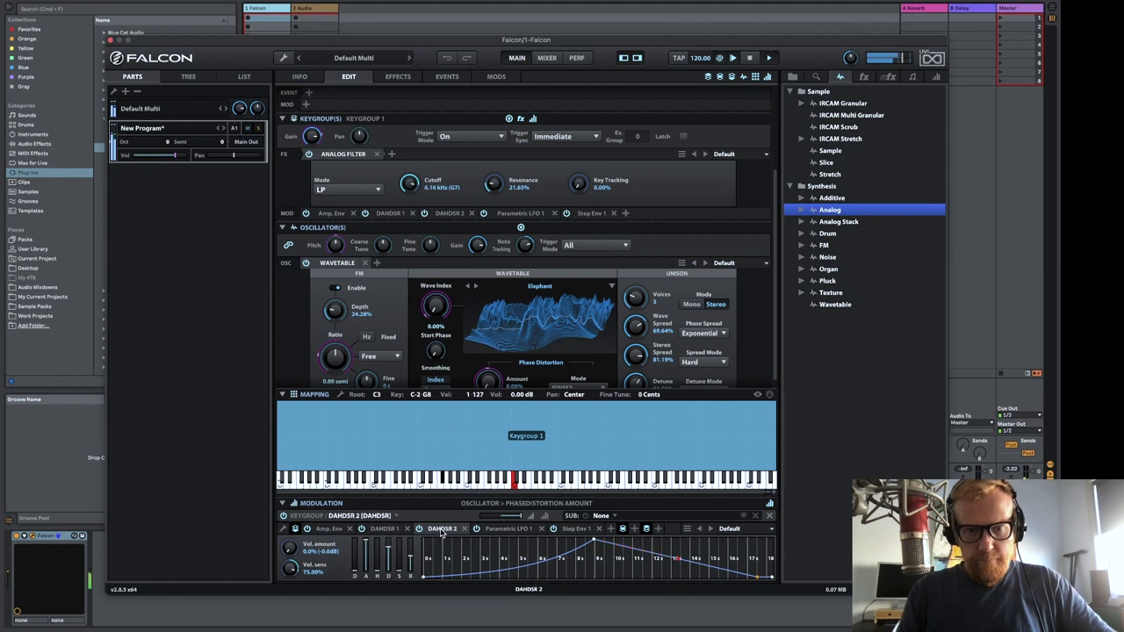
left_click(504, 528)
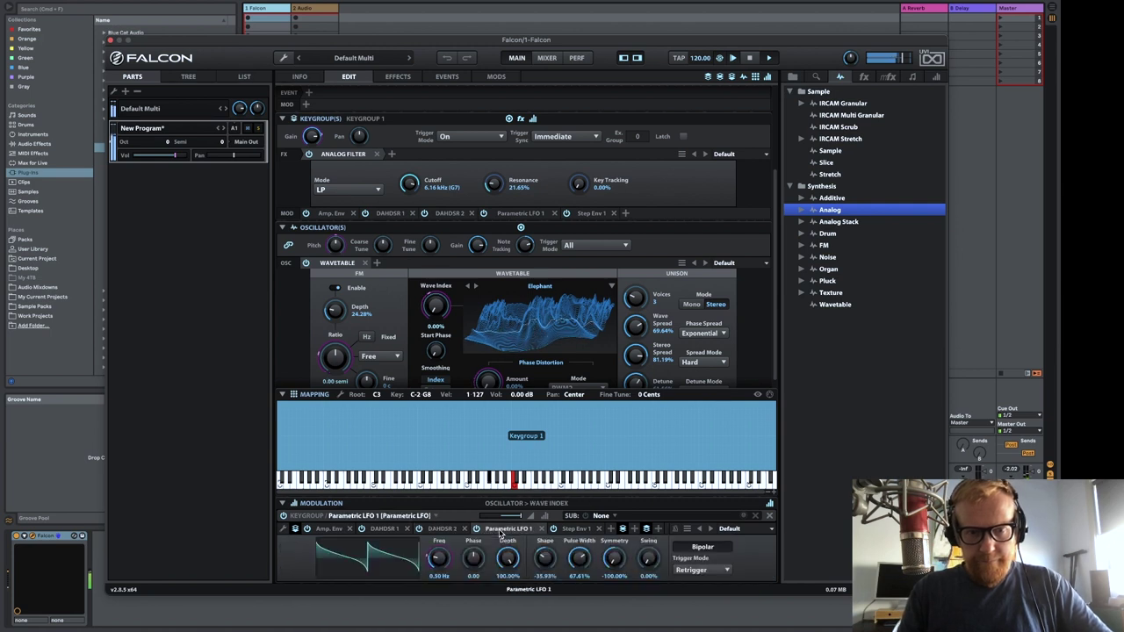
left_click(576, 528)
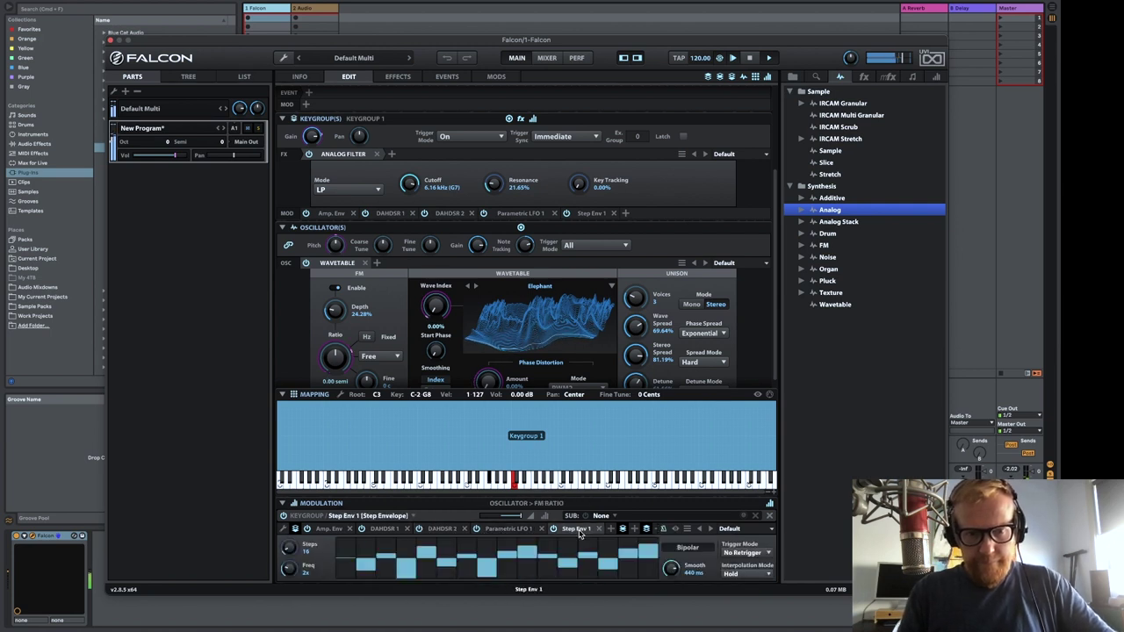
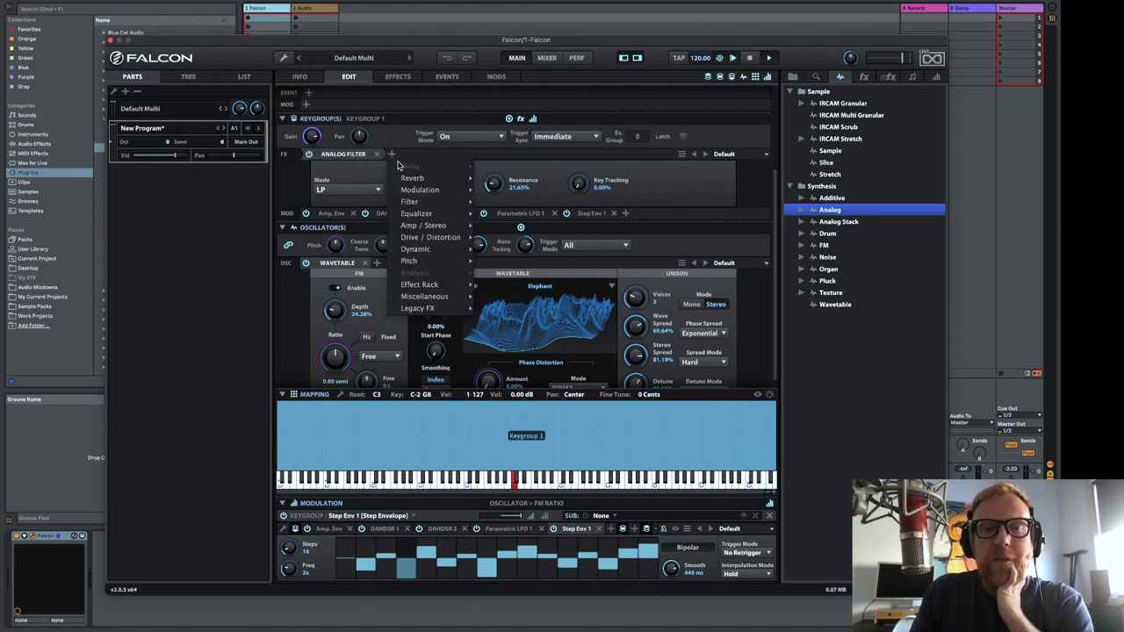
Add a VCF-20 Dual filter to the keygroup, with highpass at 30.3 Hz and 69.73% peak, and lowpass at 3.73 kHz and 40.63% peak
mouse_move(422, 203)
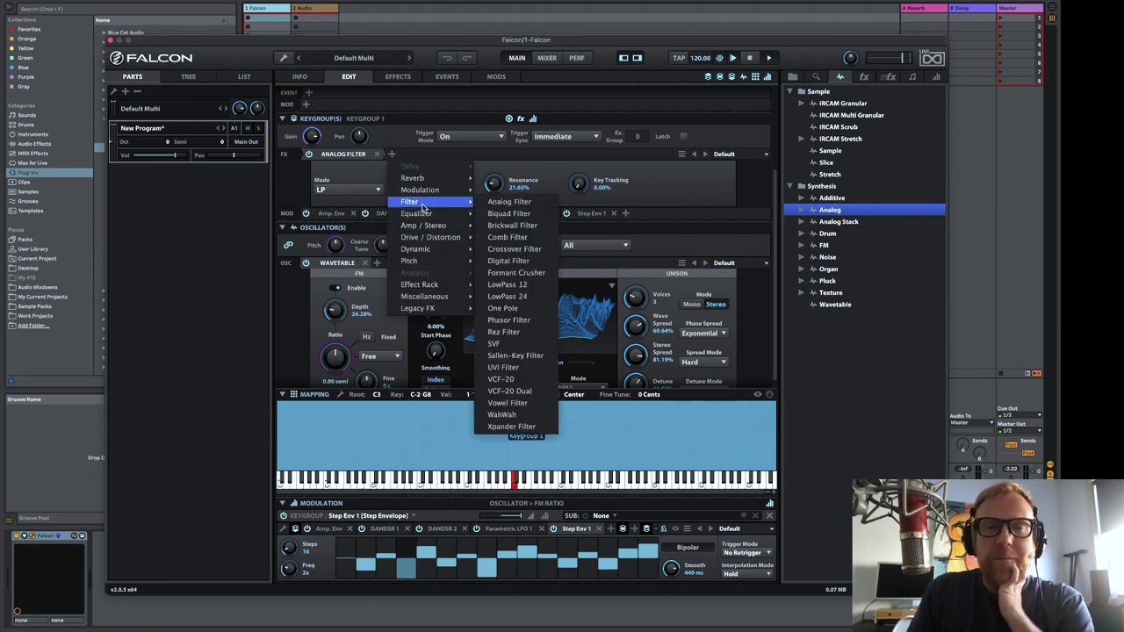
left_click(532, 397)
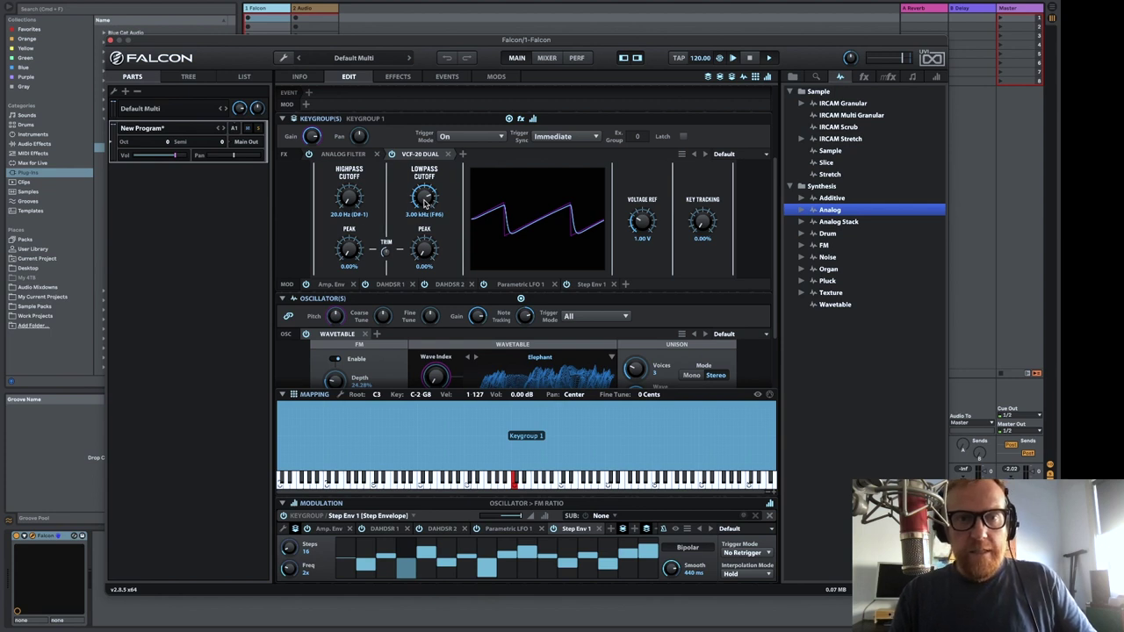
left_click_drag(425, 202, 403, 174)
left_click_drag(349, 248, 351, 142)
mouse_move(350, 202)
left_mouse_down()
mouse_move(358, 107)
mouse_move(368, 196)
left_mouse_up()
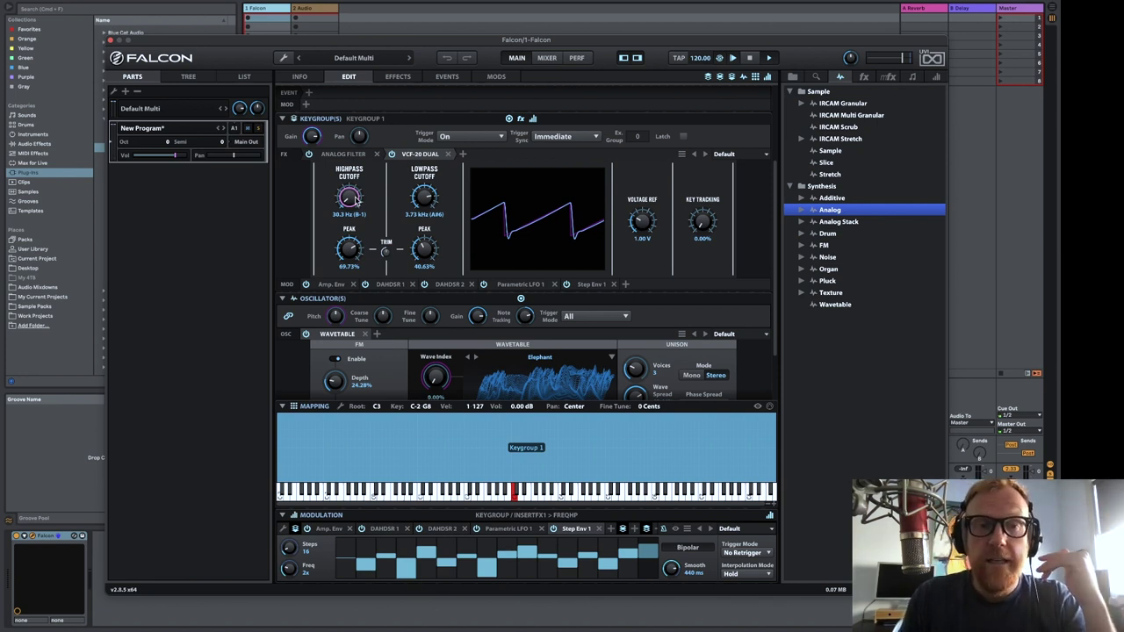
Modulate the VCF-20 Dual's highpass cutoff with a new keygroup DAHDSR envelope and set its attack to about 3.8 s
right_click(357, 199)
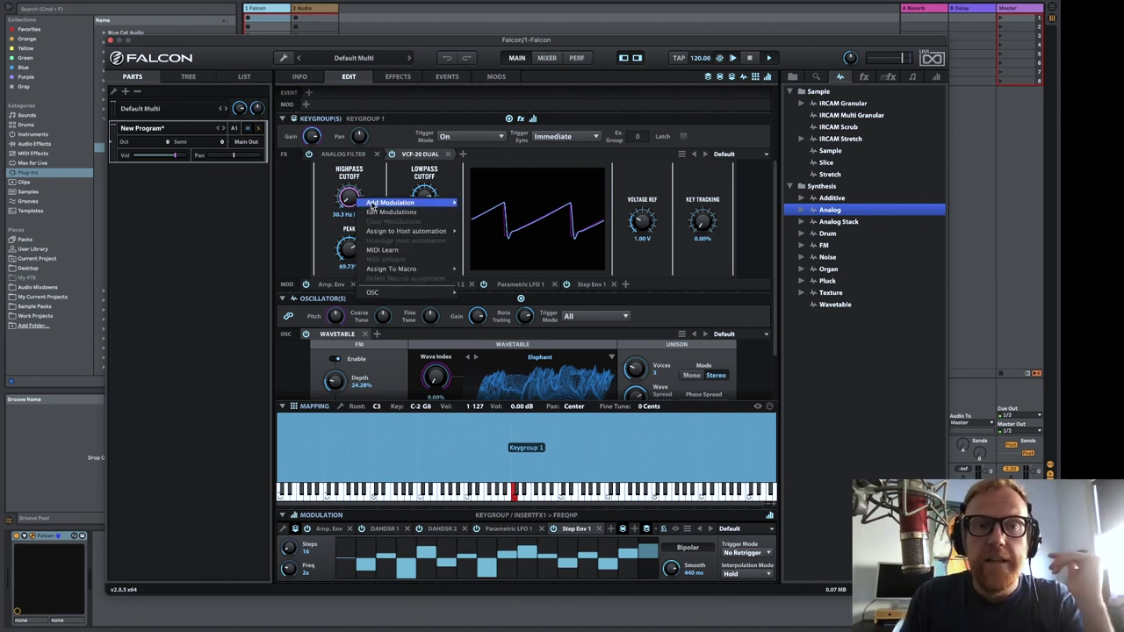
mouse_move(374, 204)
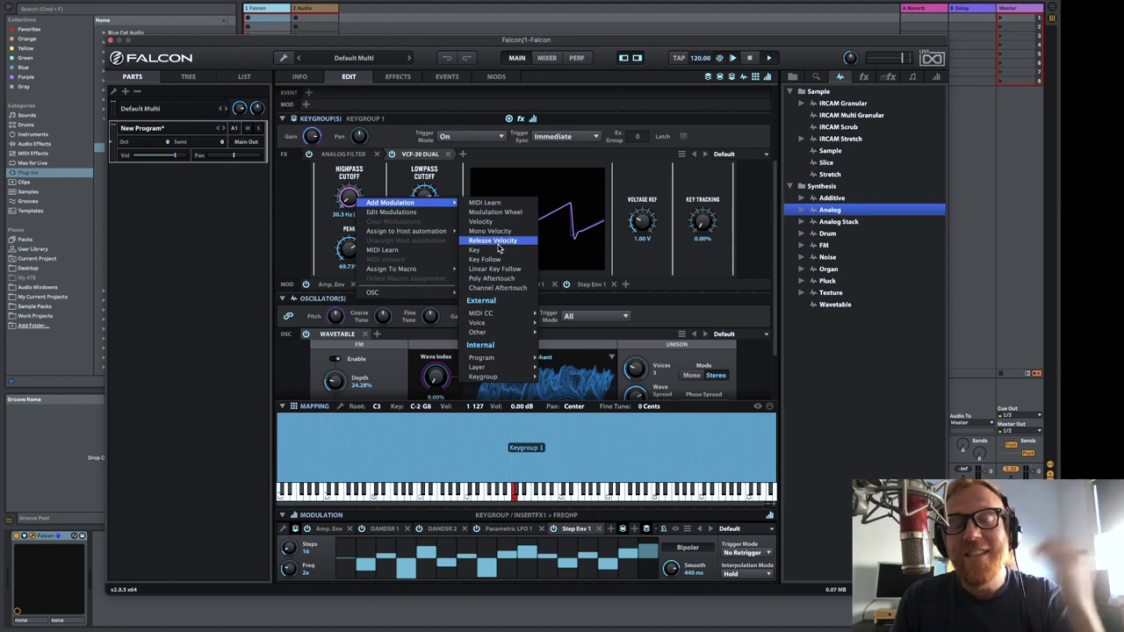
mouse_move(507, 375)
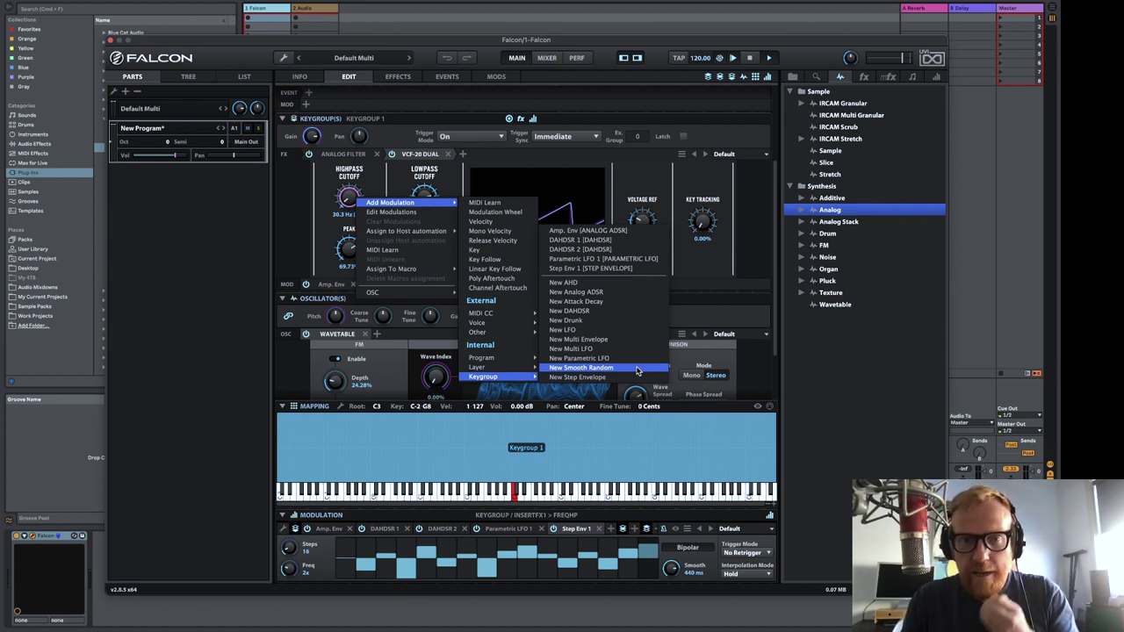
left_click(591, 313)
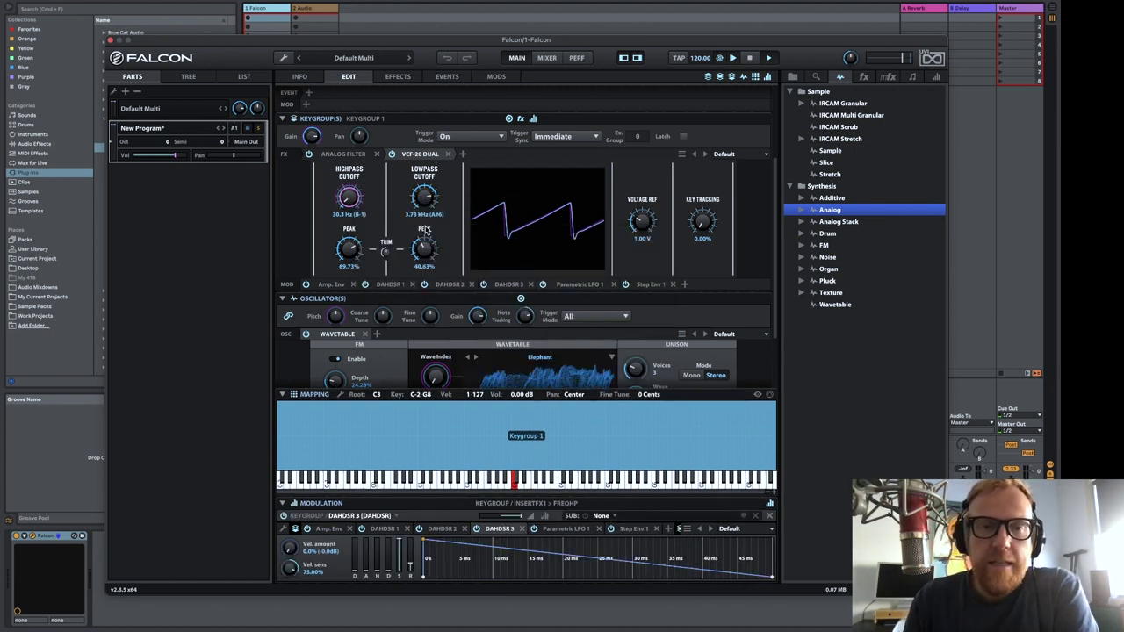
mouse_move(364, 569)
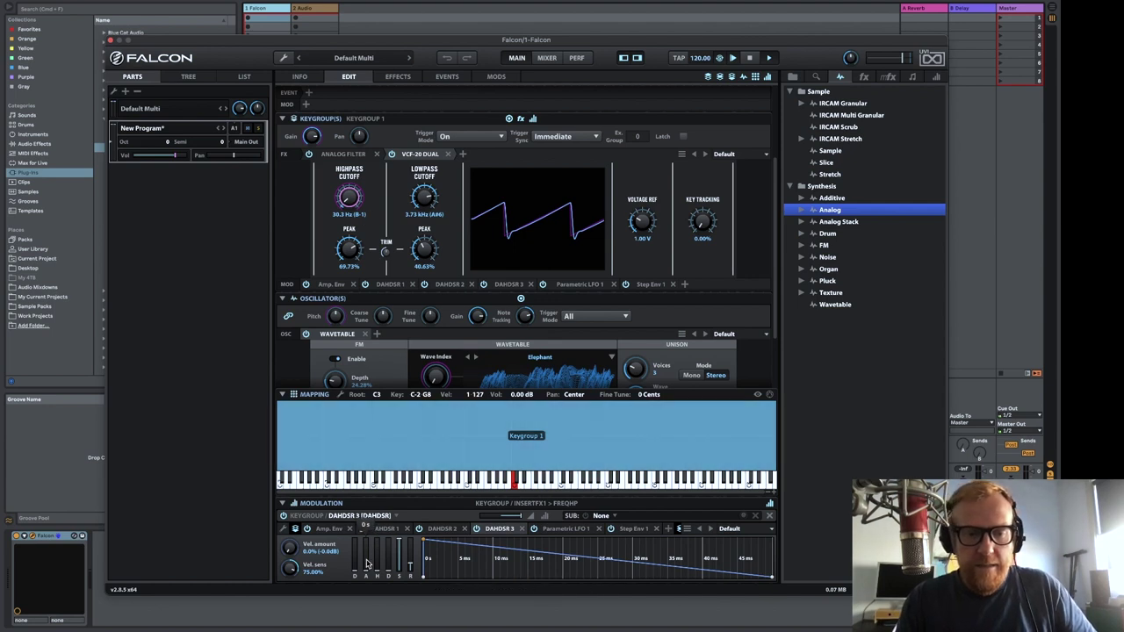
left_click_drag(365, 568, 365, 549)
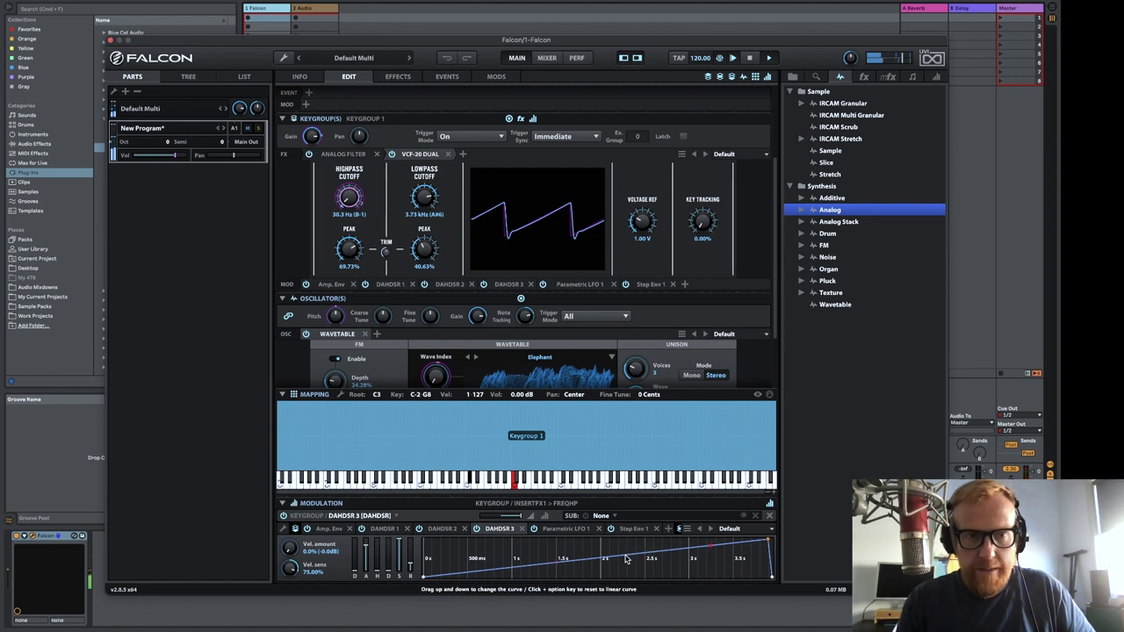
Reduce the envelope's modulation ratio on the highpass cutoff, and make the envelope decay to zero over about 11 s
mouse_move(512, 520)
scroll(512, 520, "down", 3)
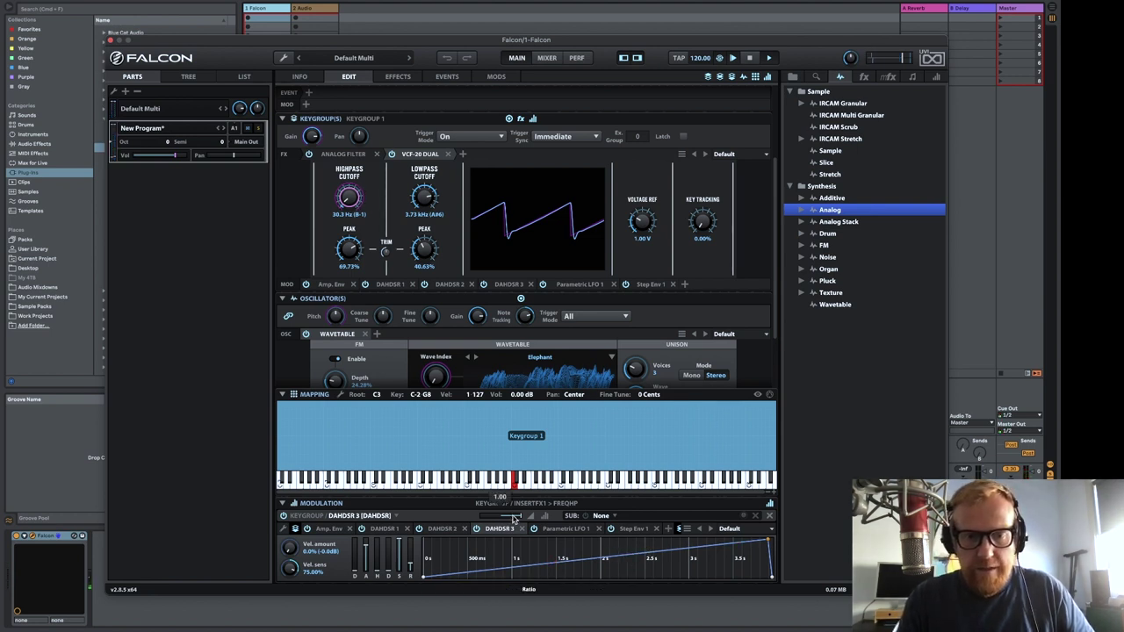
scroll(509, 519, "down", 3)
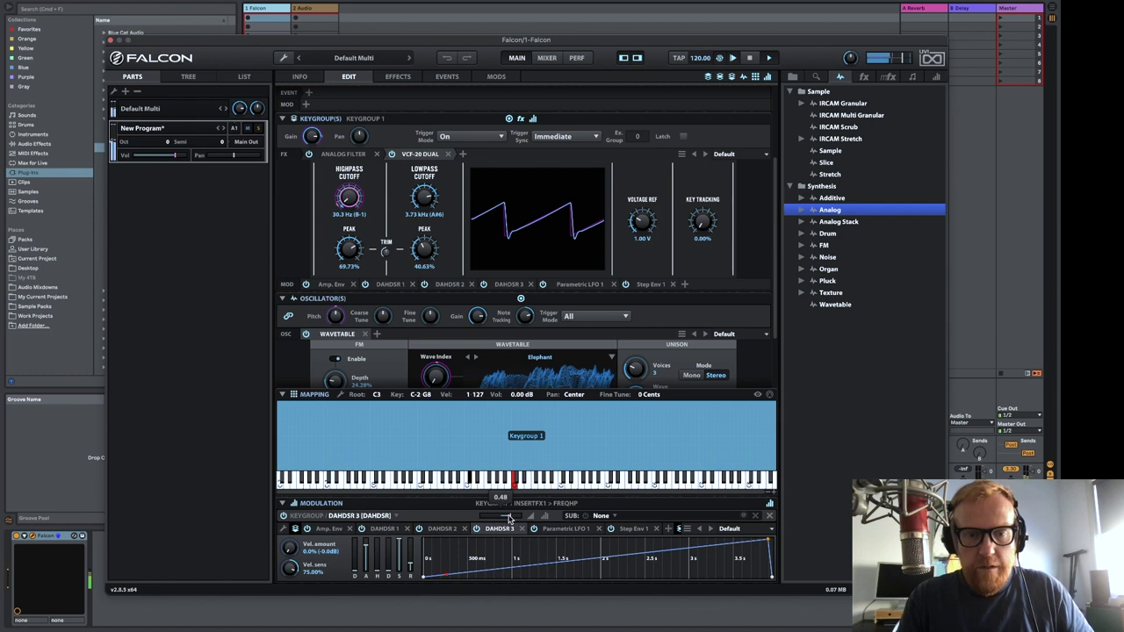
scroll(506, 519, "down", 1)
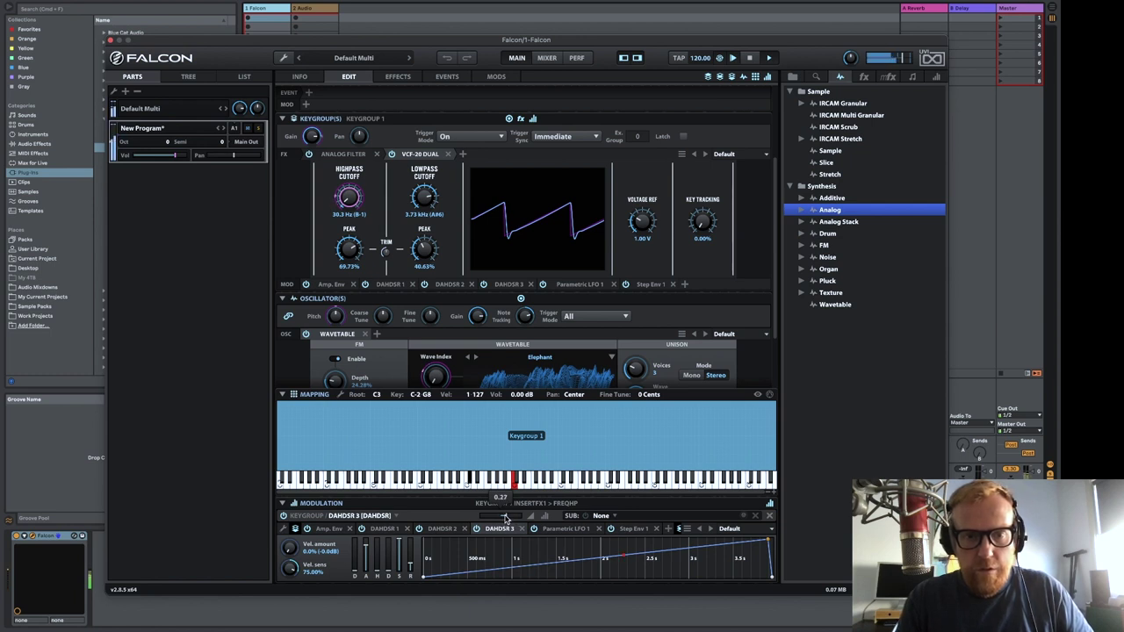
scroll(506, 519, "up", 1)
left_click_drag(506, 519, 511, 519)
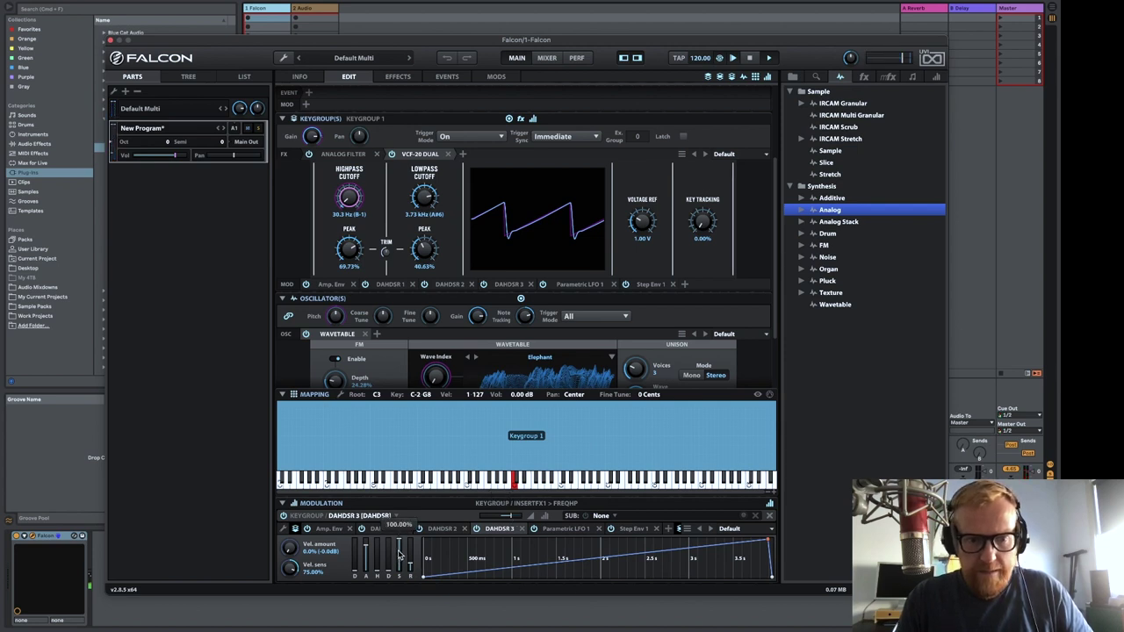
left_click_drag(390, 563, 393, 551)
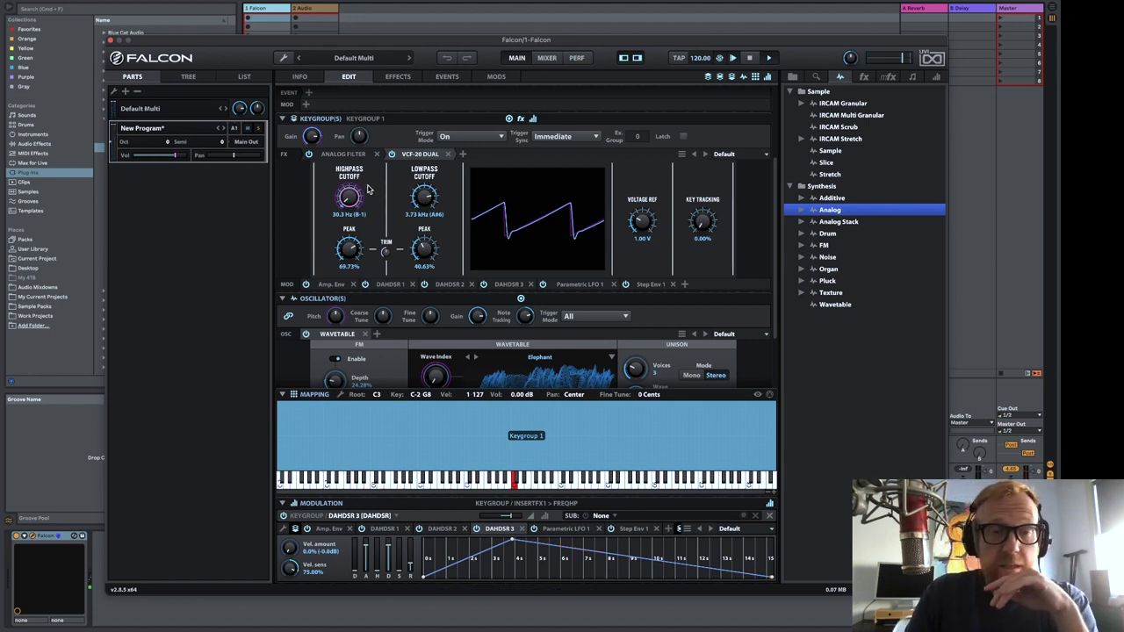
Lower the volume of the New Program part slightly
mouse_move(320, 131)
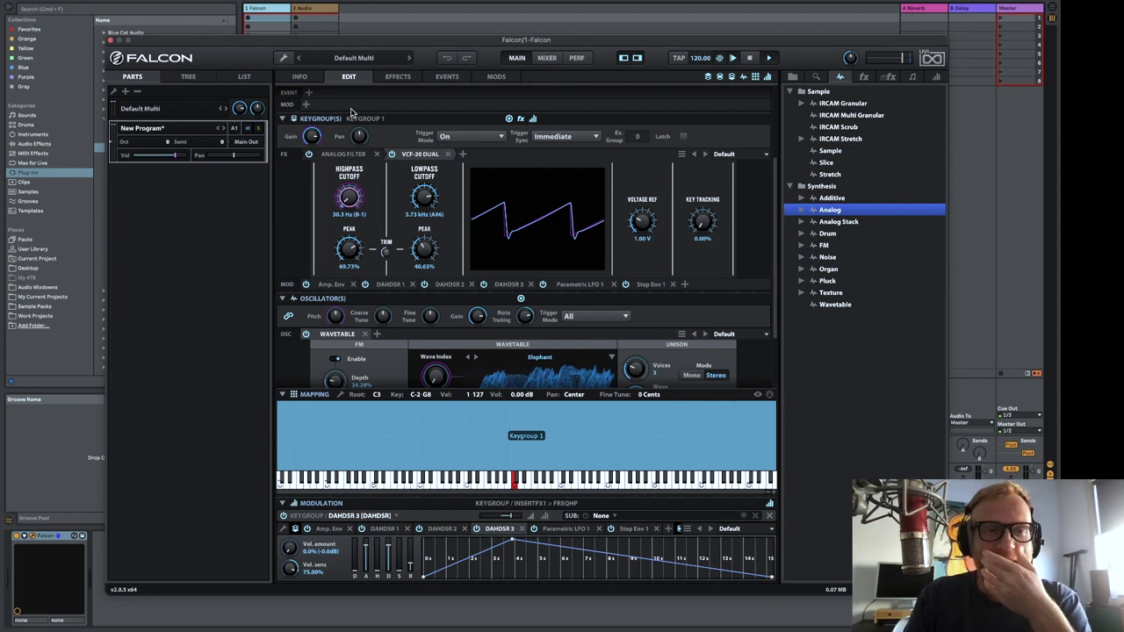
scroll(351, 110, "up", 5)
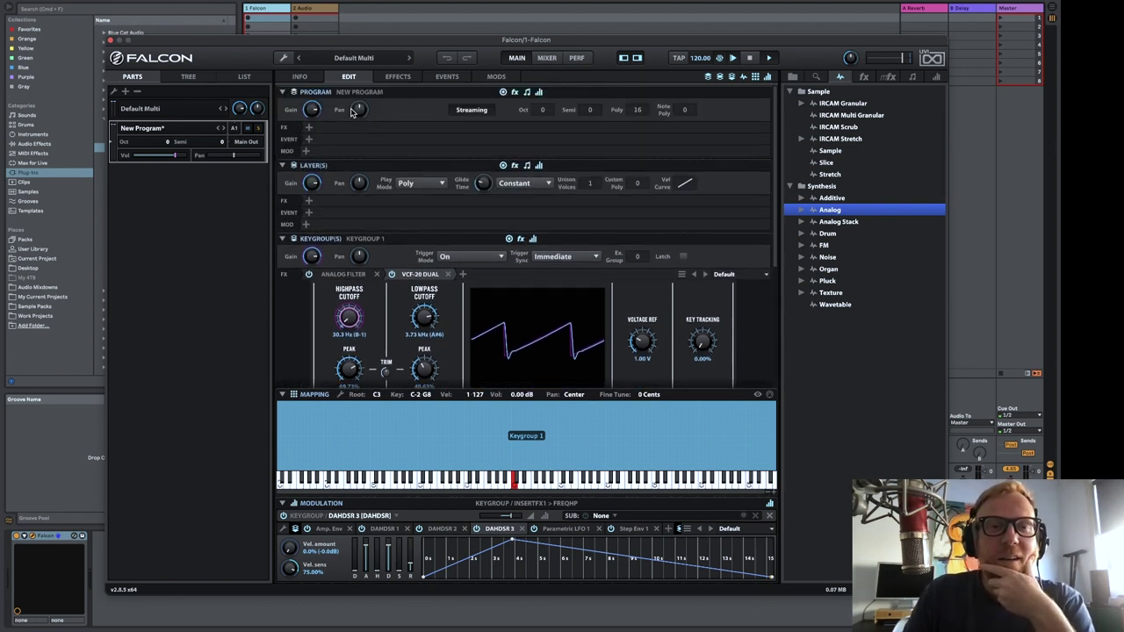
left_click(170, 159)
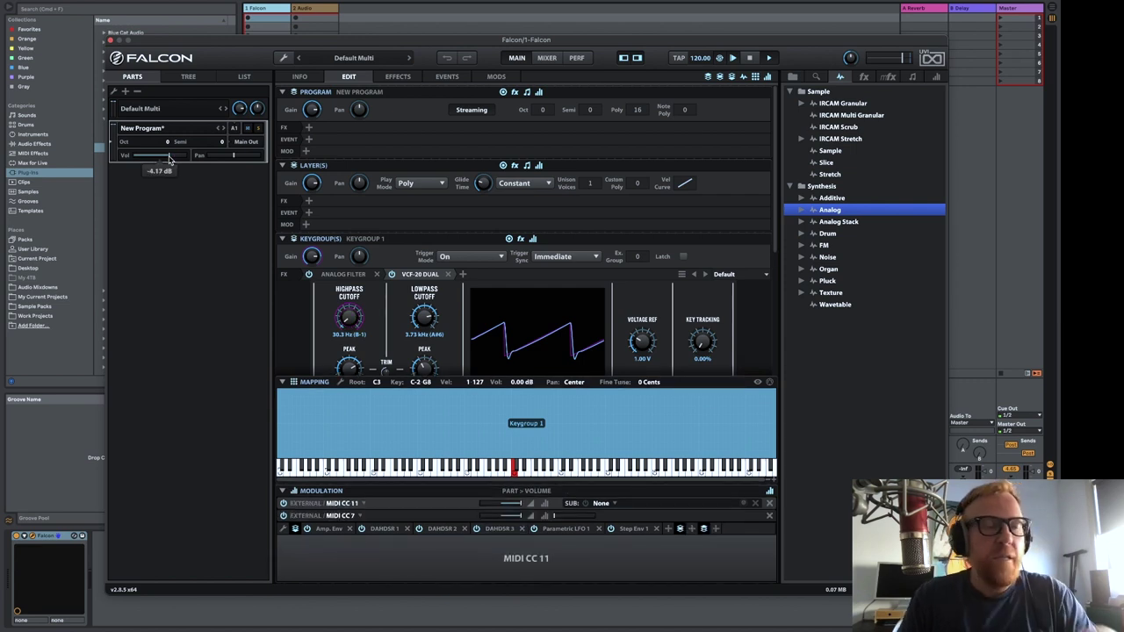
left_click_drag(171, 158, 167, 159)
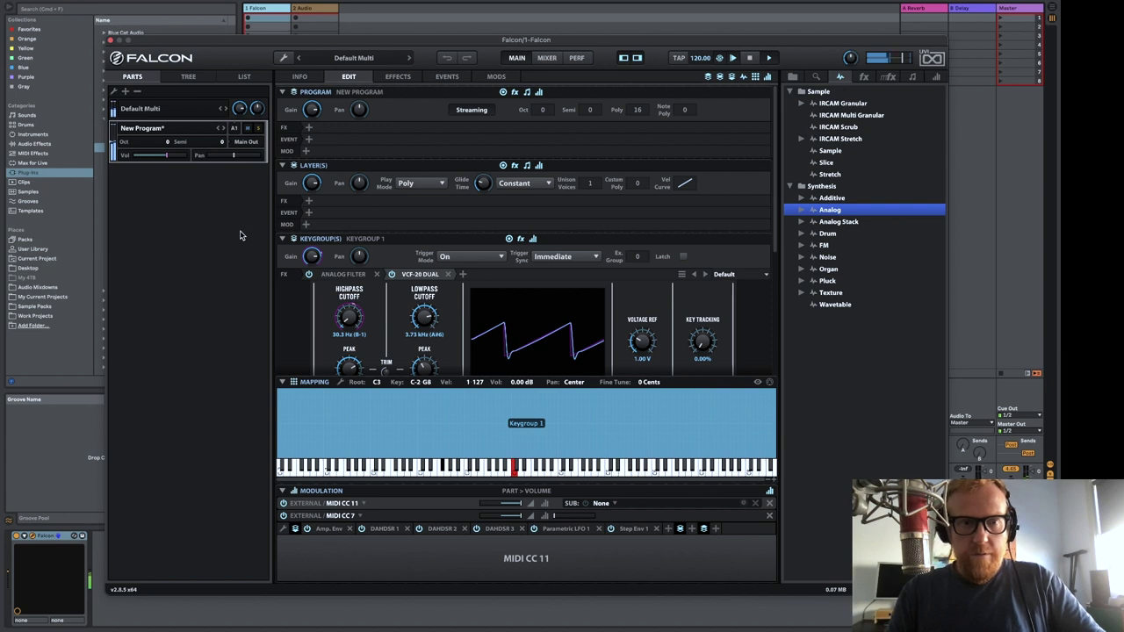
Insert a Studio Limiter with the Hard Limiting preset in the program-level effects
left_click(309, 127)
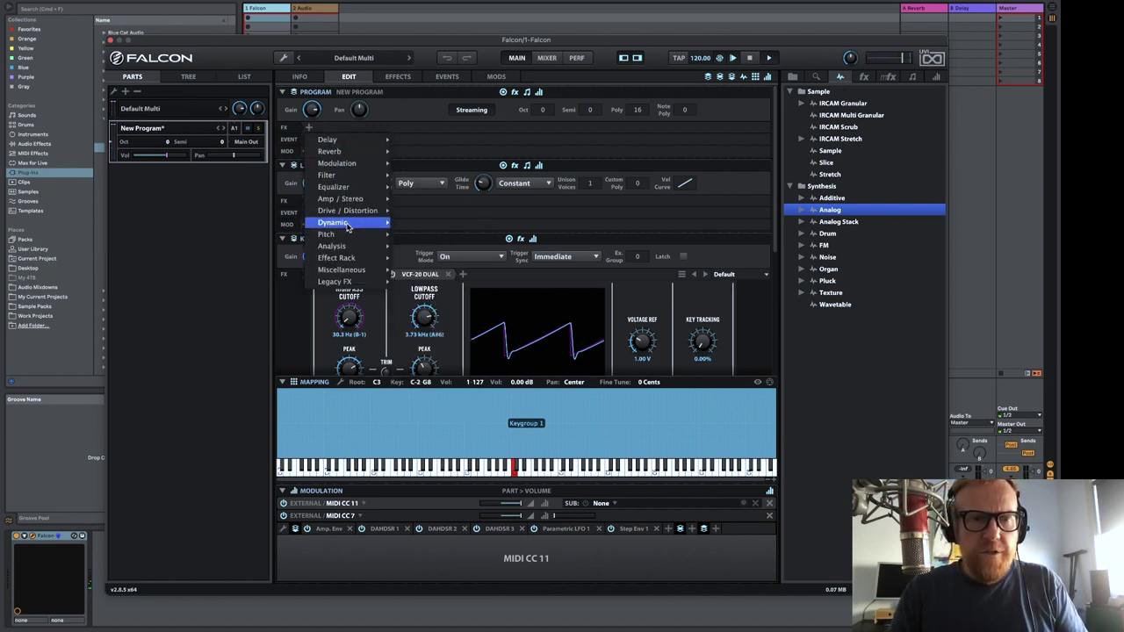
mouse_move(358, 223)
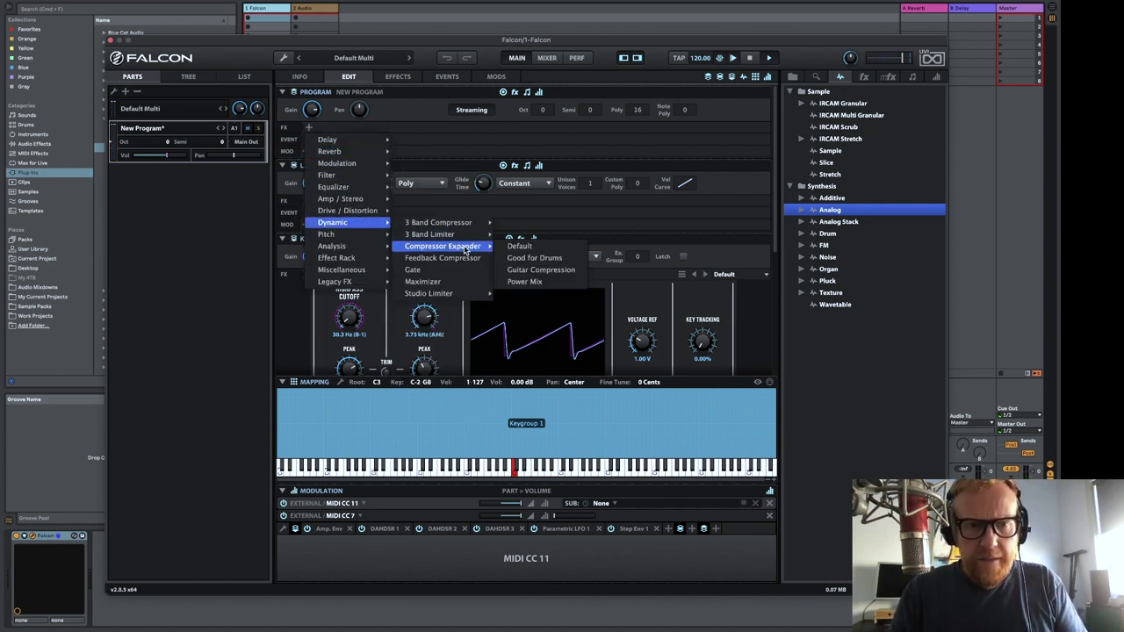
mouse_move(452, 299)
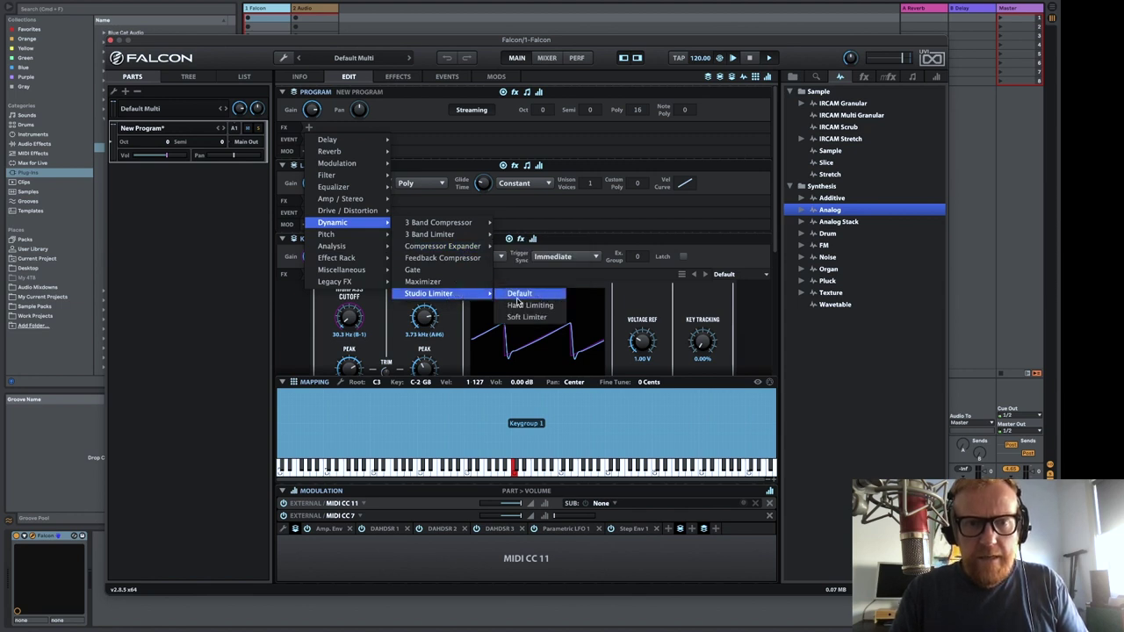
left_click(531, 305)
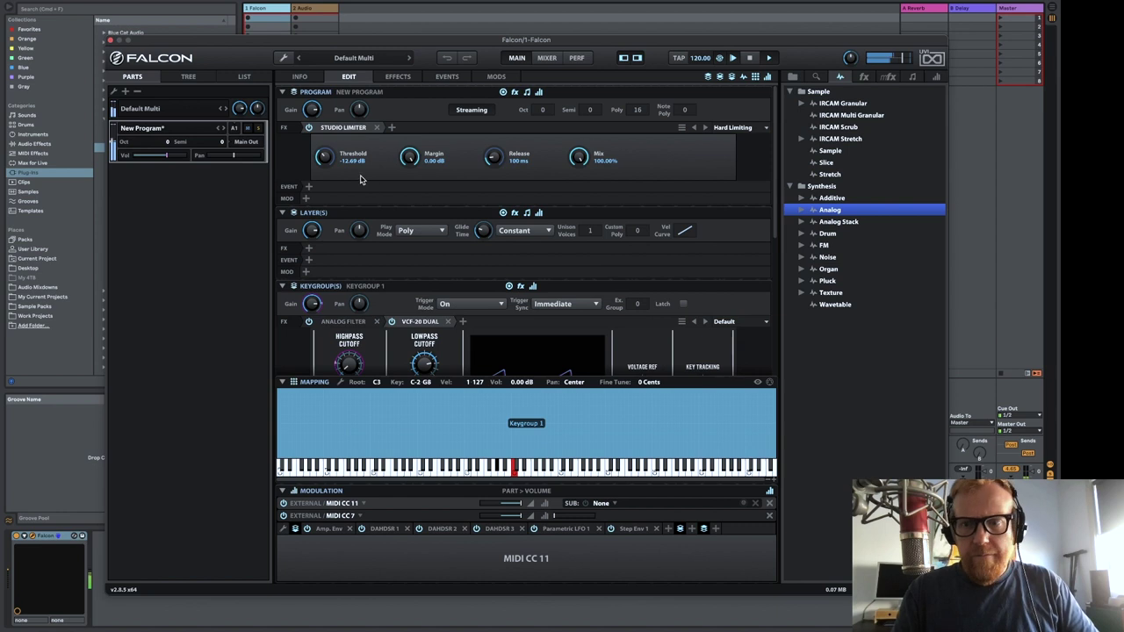
Set the Studio Limiter's margin to -1 dB and its threshold to -1.5 dB
mouse_move(324, 156)
left_mouse_down()
mouse_move(323, 129)
mouse_move(322, 149)
left_mouse_up()
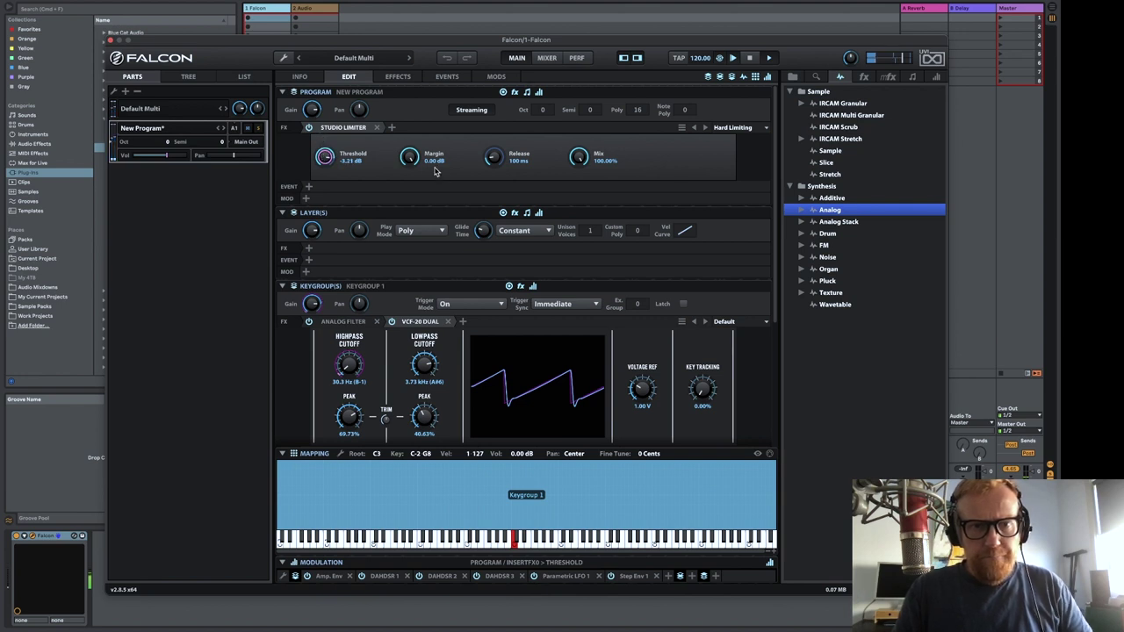
double_click(408, 156)
key("Return")
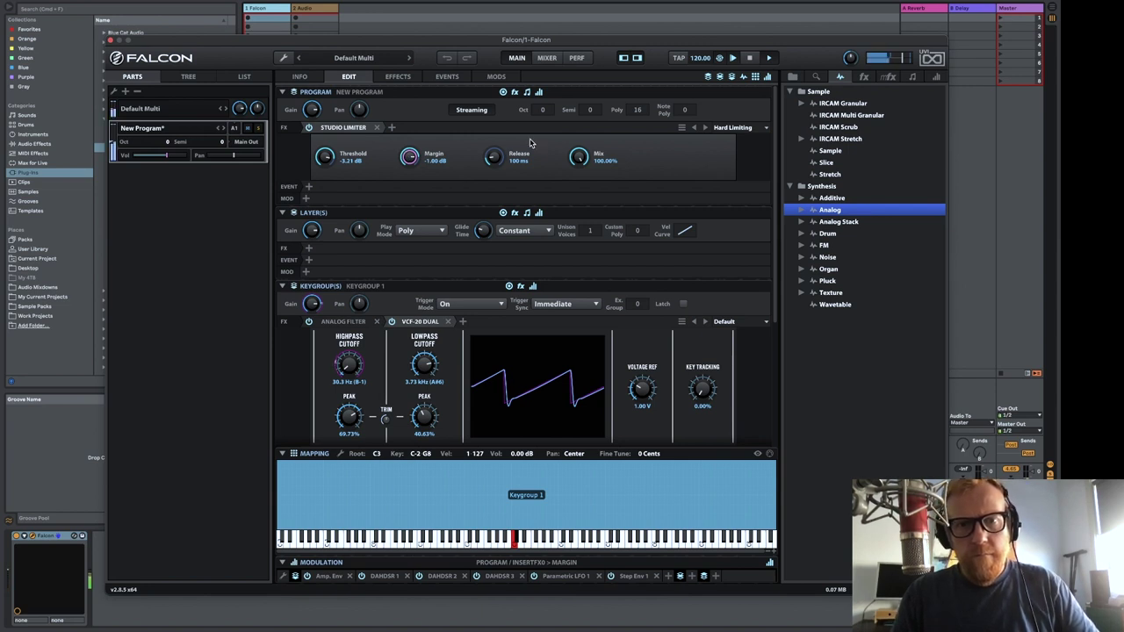
mouse_move(325, 157)
left_mouse_down()
mouse_move(355, 278)
mouse_move(321, 175)
left_mouse_up()
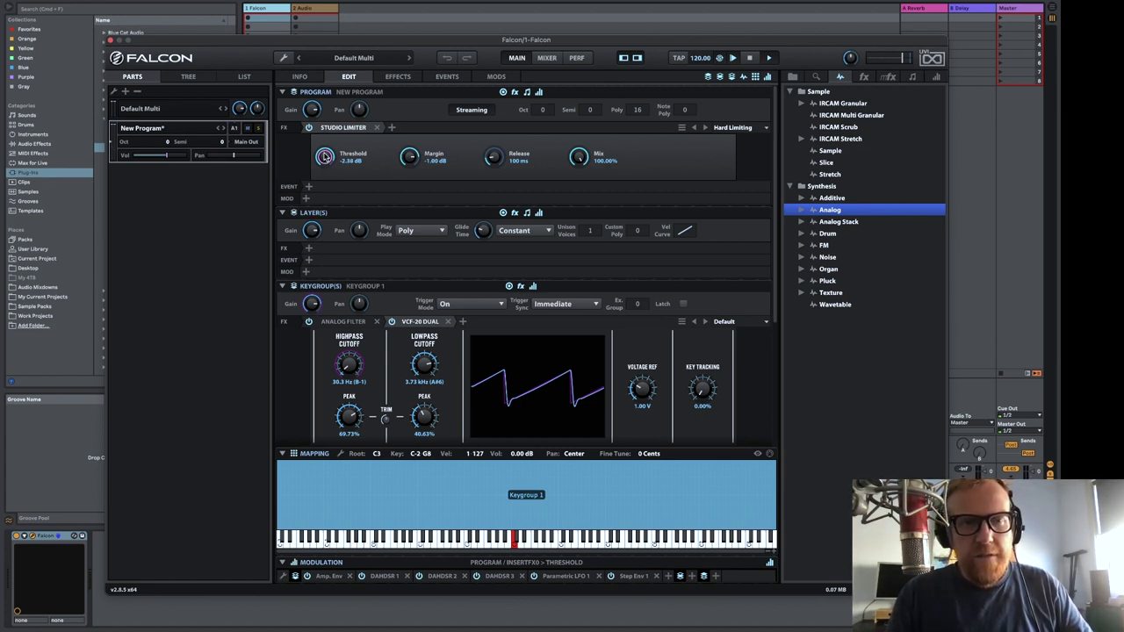
right_click(324, 156)
left_click(324, 156)
double_click(326, 158)
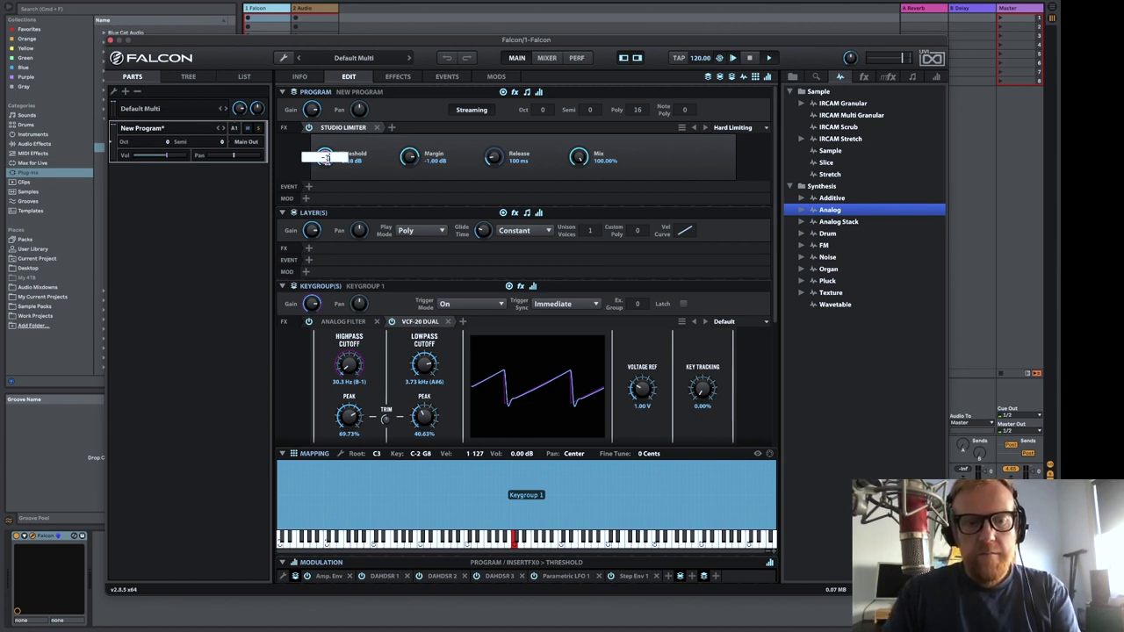
key("Return")
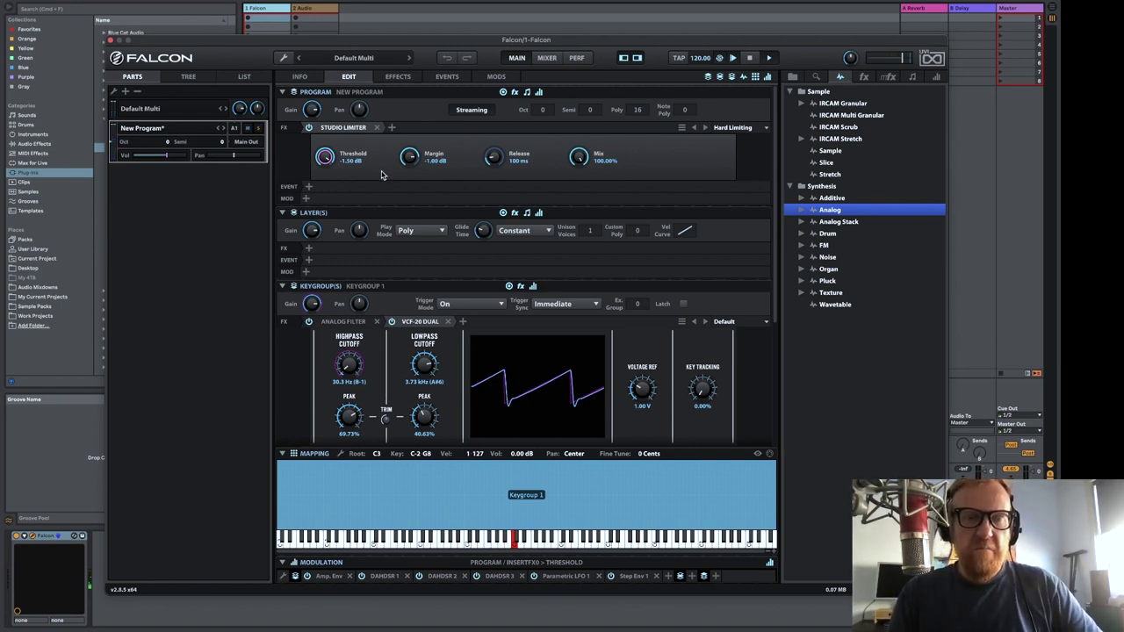
Lower the VCF-20 Dual's lowpass cutoff to about 137 Hz and modulate it with a new keygroup Multi LFO
mouse_move(314, 234)
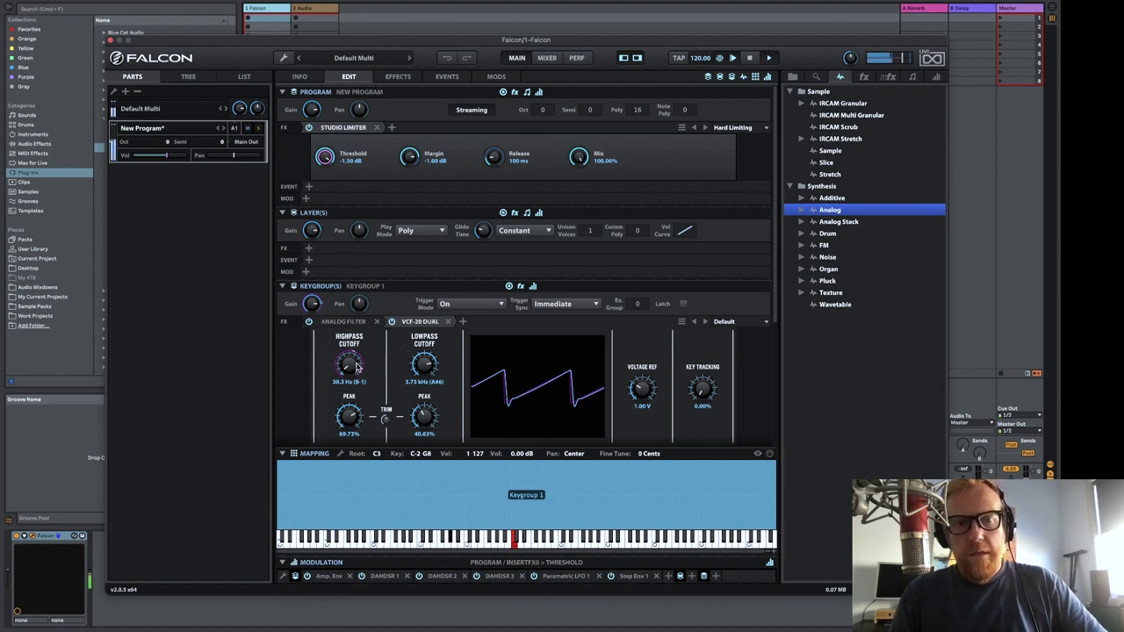
scroll(425, 369, "down", 2)
left_click_drag(425, 369, 411, 408)
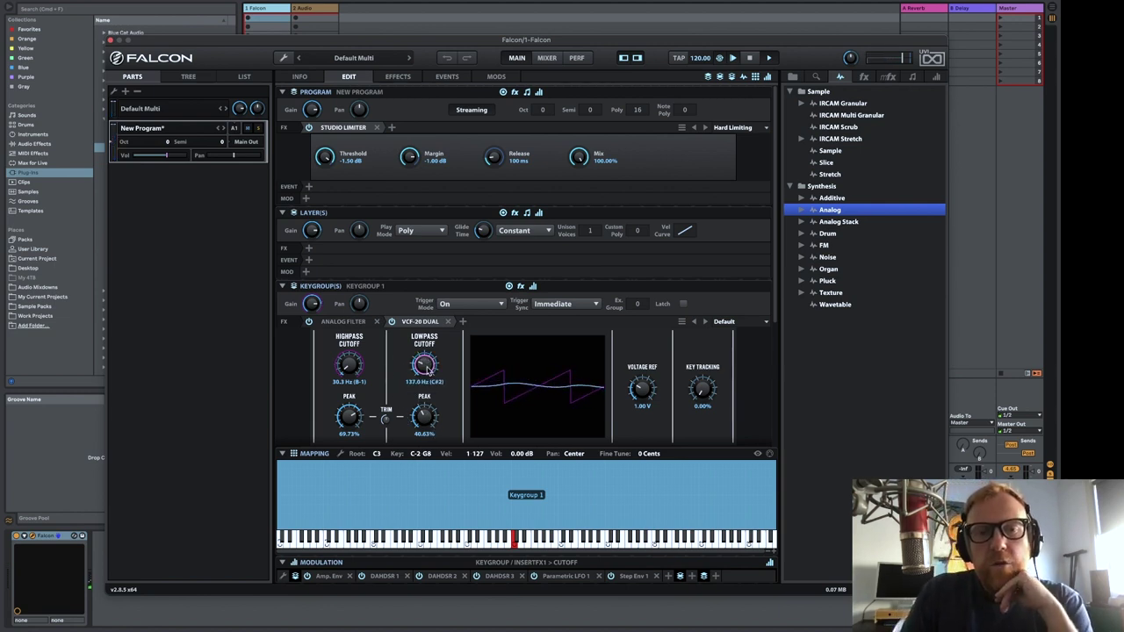
right_click(428, 370)
mouse_move(487, 273)
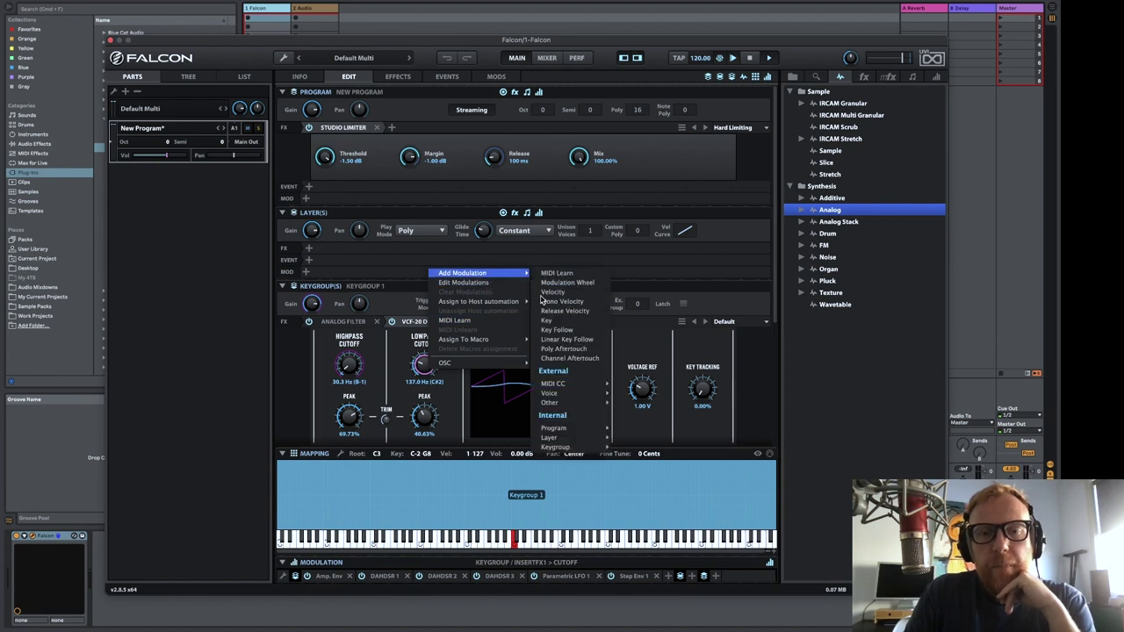
mouse_move(562, 448)
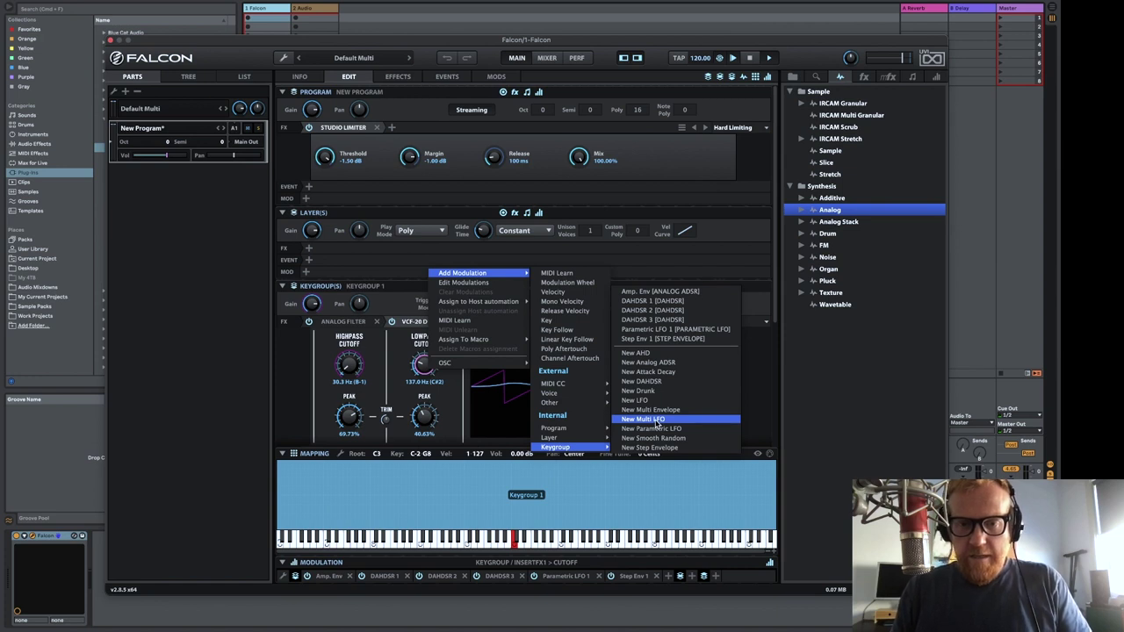
left_click(646, 419)
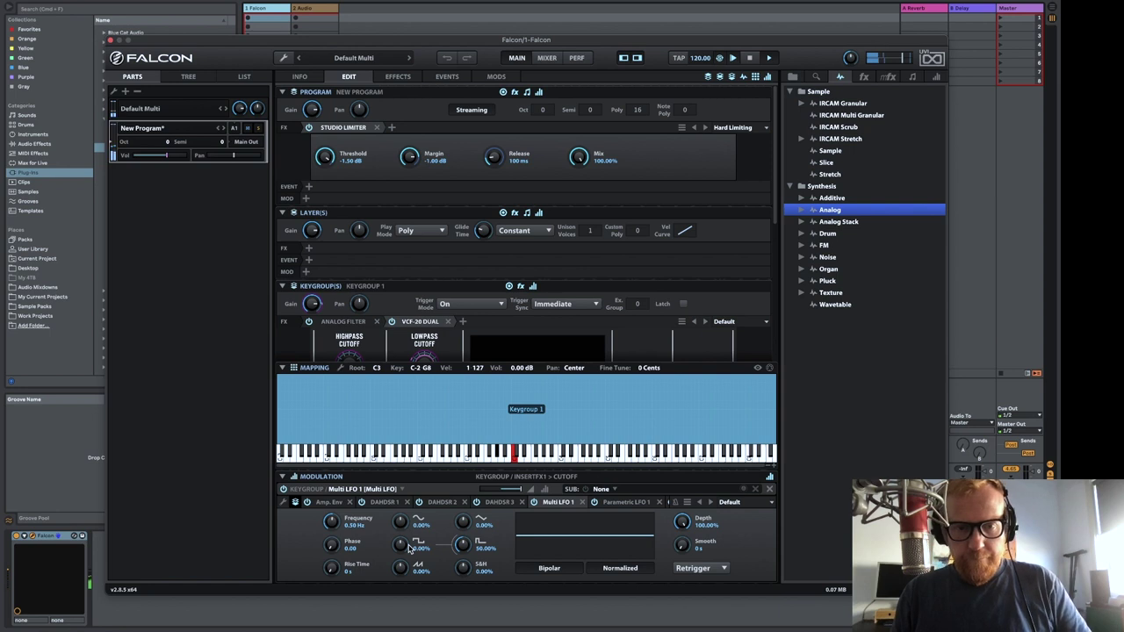
Raise the VCF-20 Dual's lowpass cutoff to about 457 Hz and clear its modulations
scroll(384, 347, "down", 2)
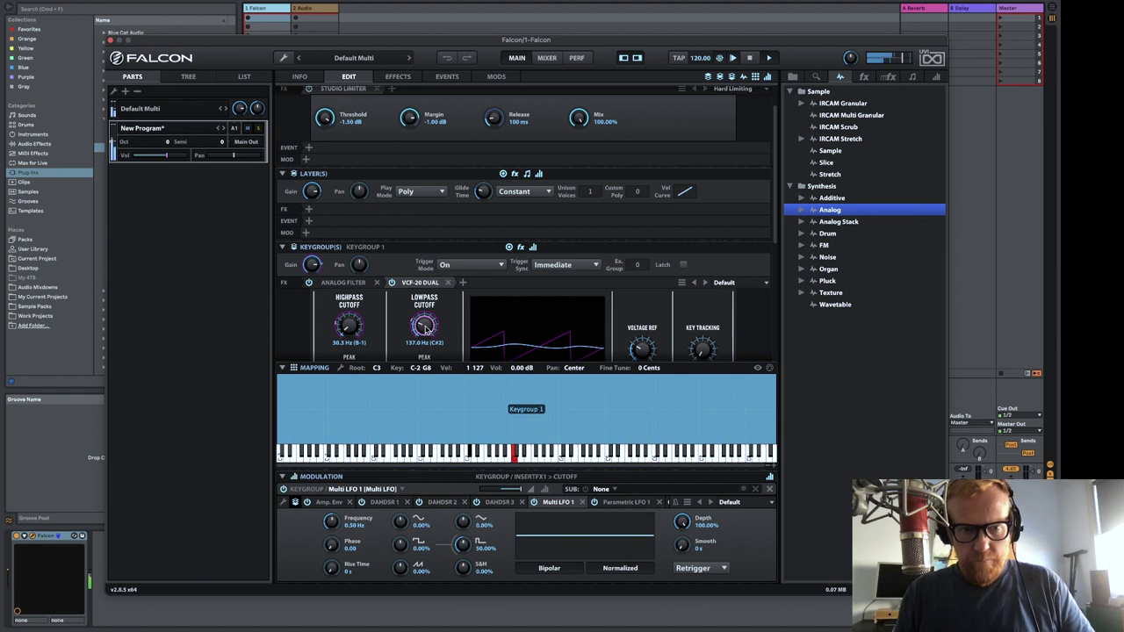
left_click_drag(424, 329, 431, 305)
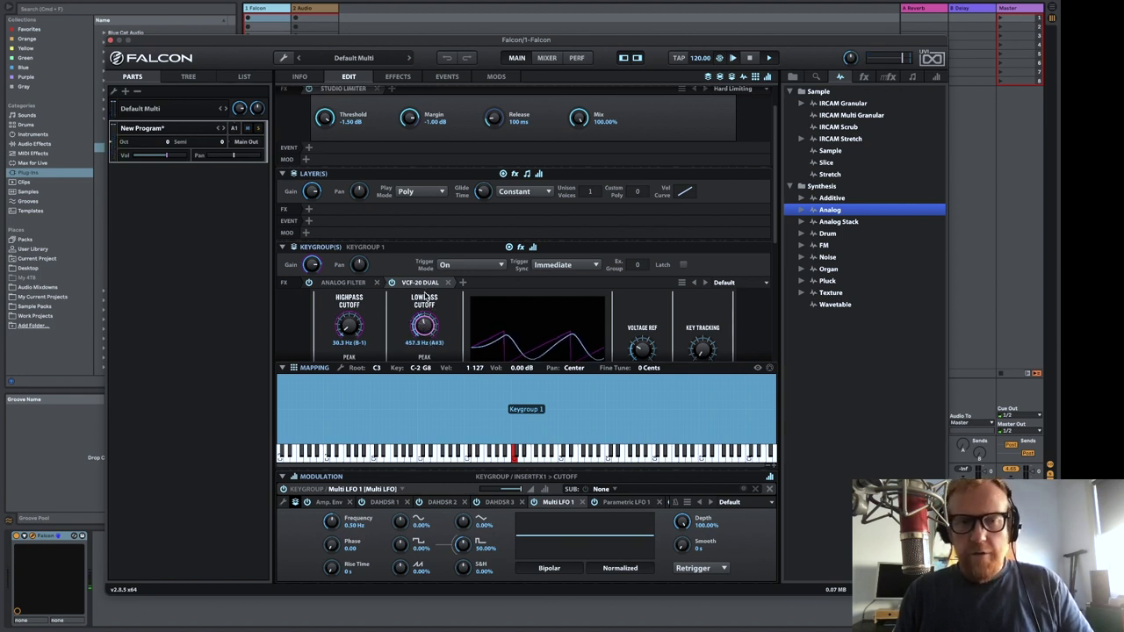
right_click(423, 325)
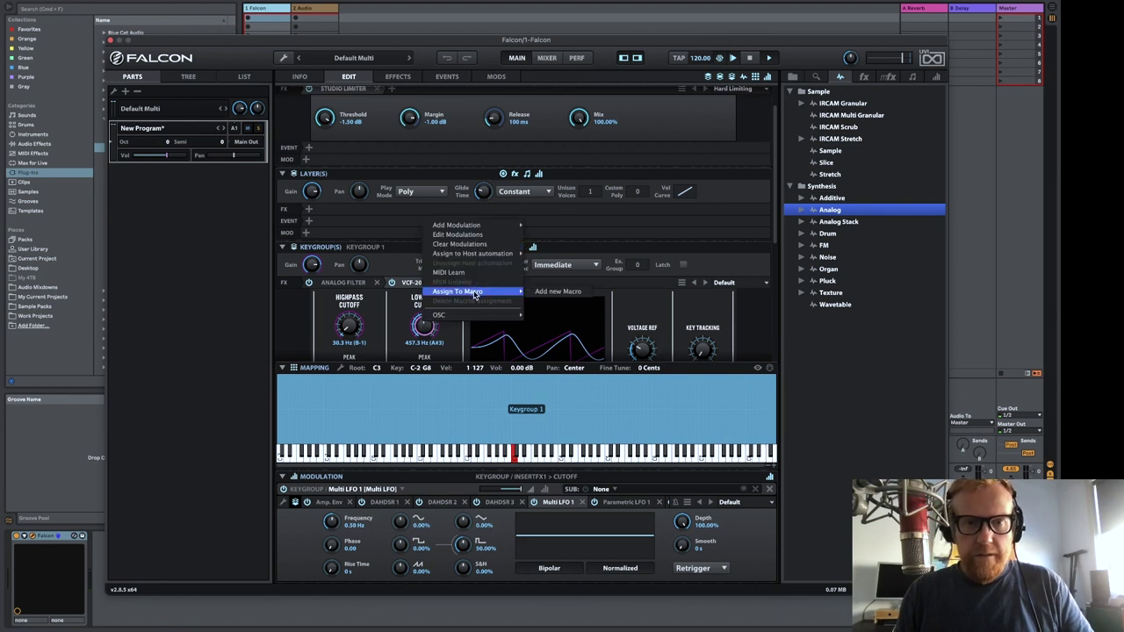
left_click(480, 251)
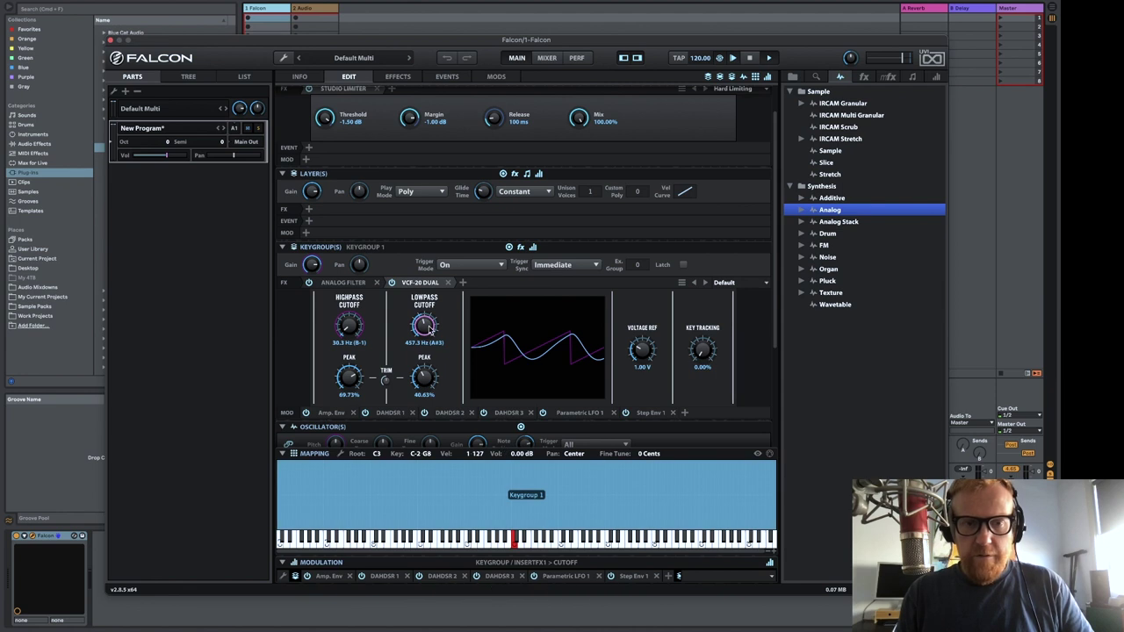
Modulate the VCF-20 Dual's lowpass cutoff with a new keygroup Multi LFO
right_click(430, 327)
mouse_move(504, 233)
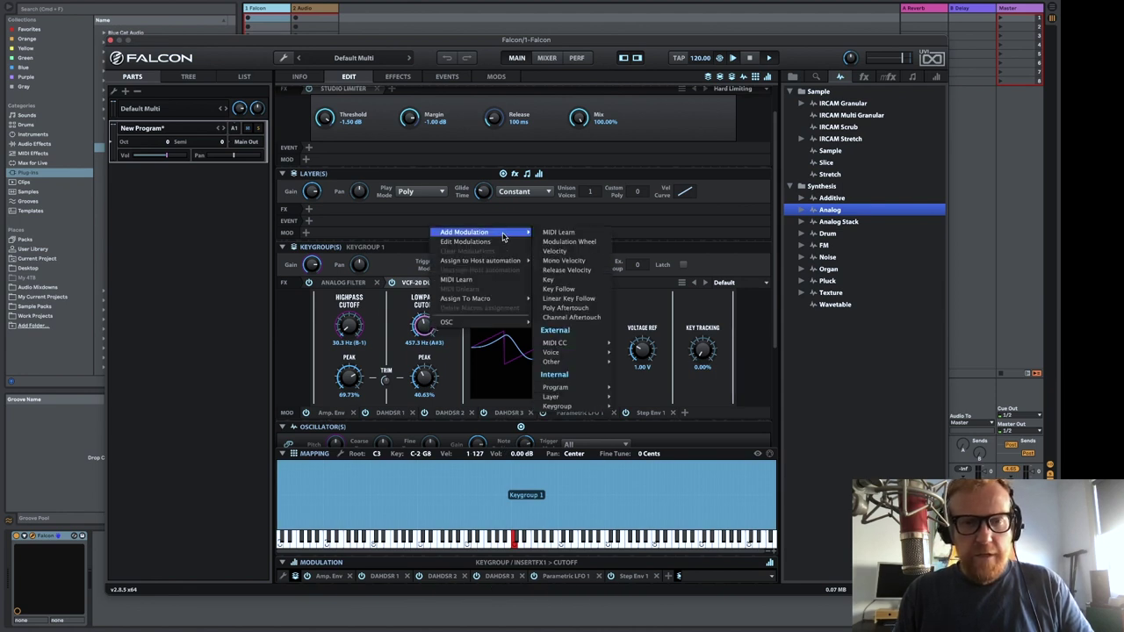
mouse_move(566, 409)
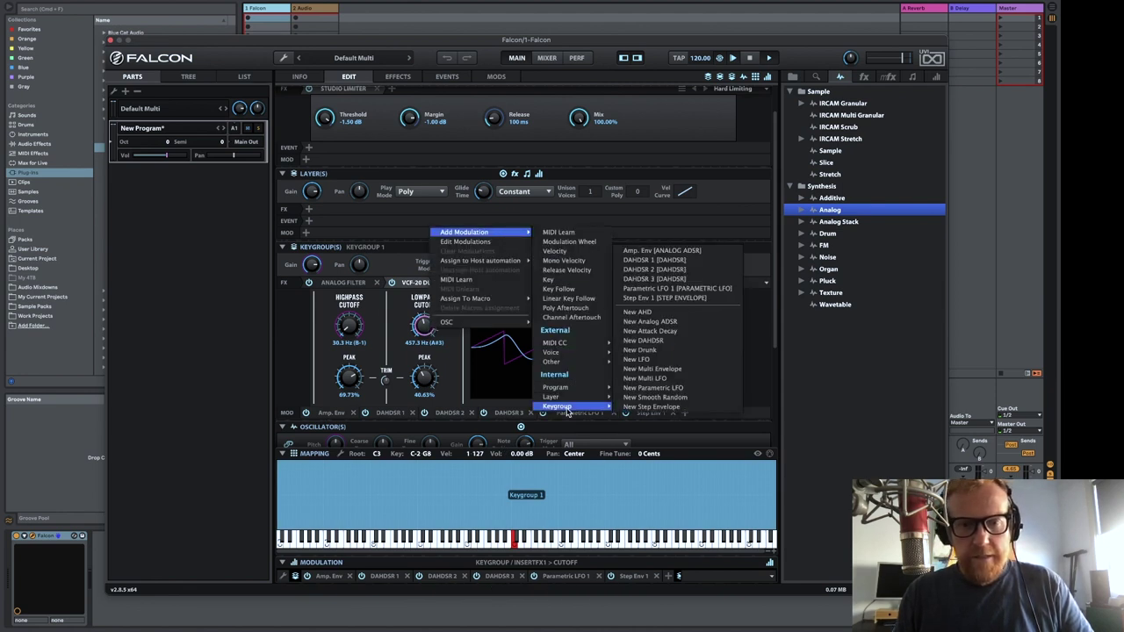
left_click(665, 378)
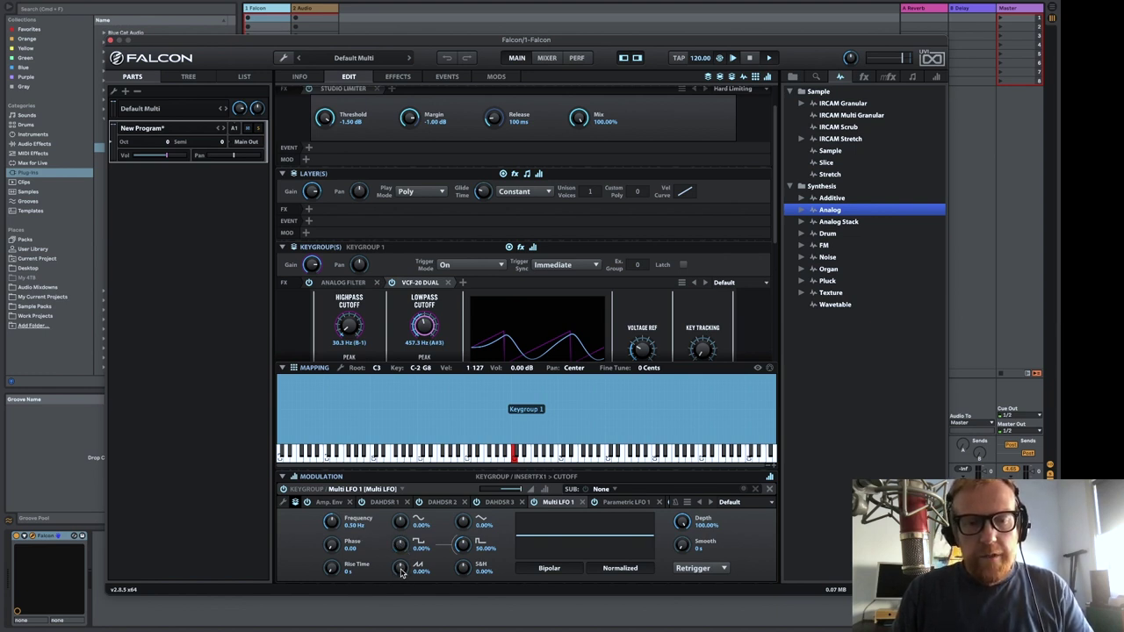
Shape the Multi LFO from about 83% sawtooth and 36% sine, with smoothing of about 12 ms
left_click_drag(401, 571, 398, 507)
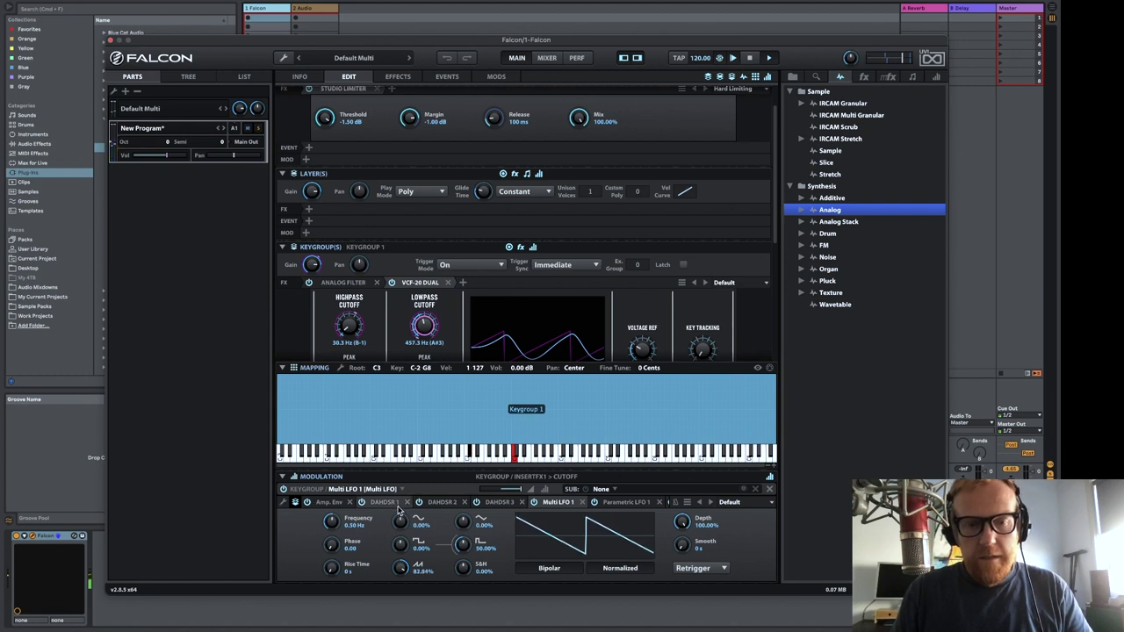
scroll(400, 513, "up", 3)
scroll(402, 510, "up", 3)
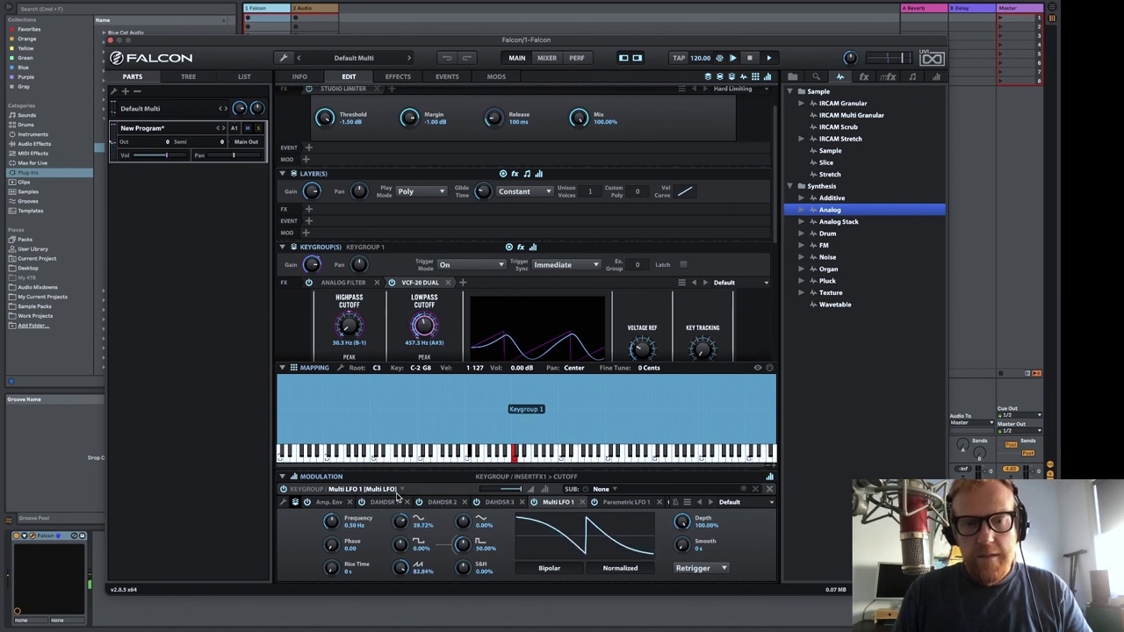
mouse_move(397, 494)
left_mouse_down()
mouse_move(404, 552)
mouse_move(394, 503)
left_mouse_up()
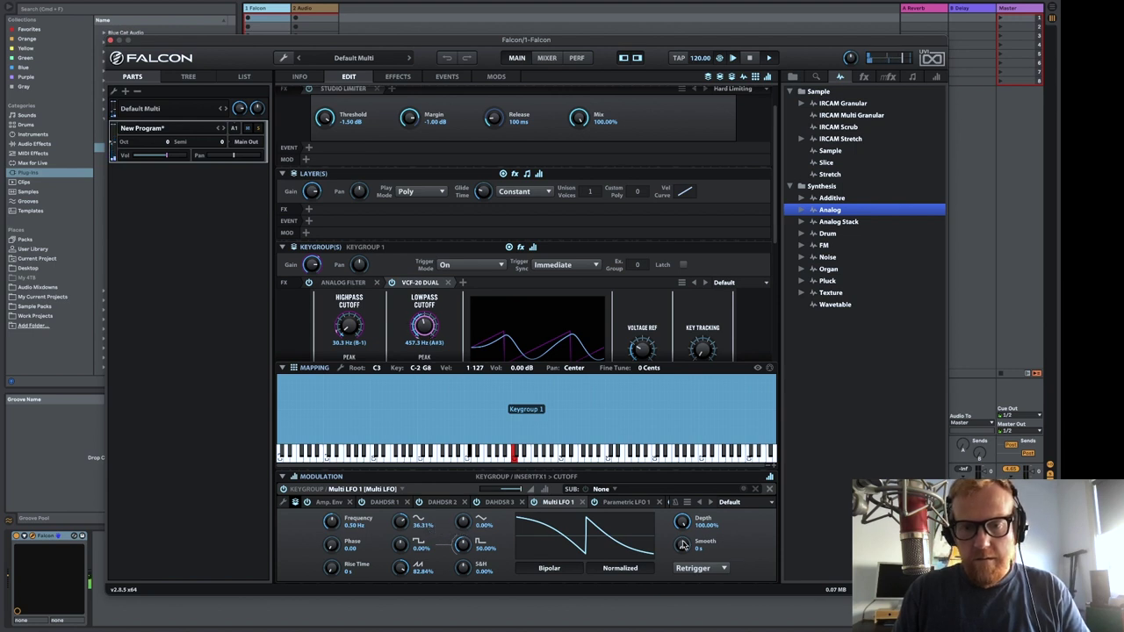
mouse_move(685, 544)
left_mouse_down()
mouse_move(682, 525)
mouse_move(691, 531)
left_mouse_up()
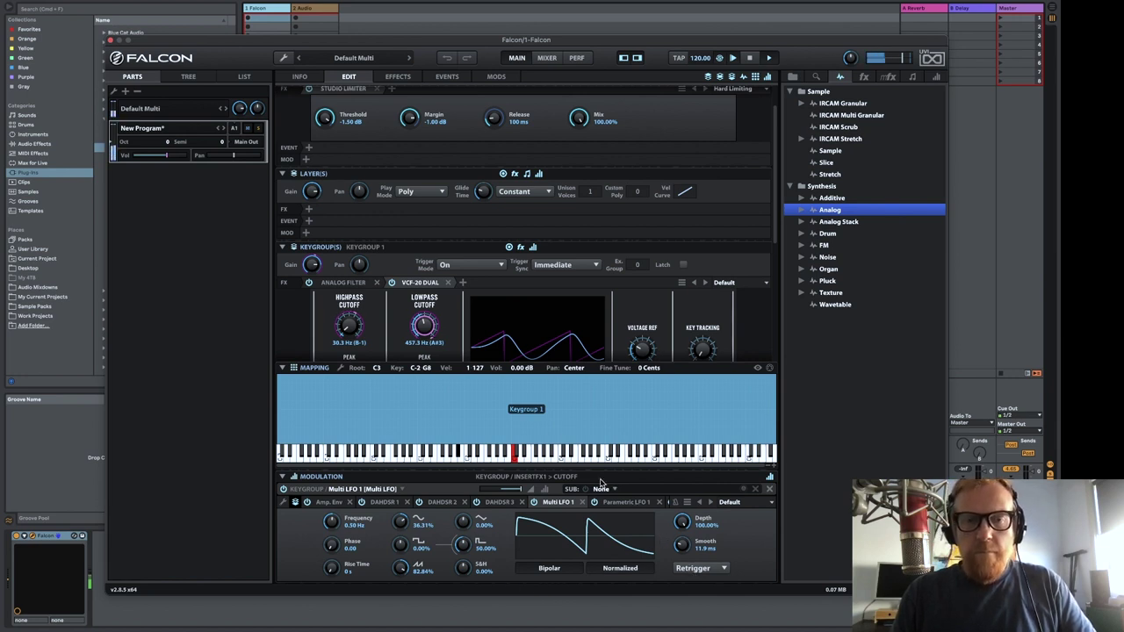
Modulate the Multi LFO's frequency with a new keygroup Multi Envelope
right_click(331, 524)
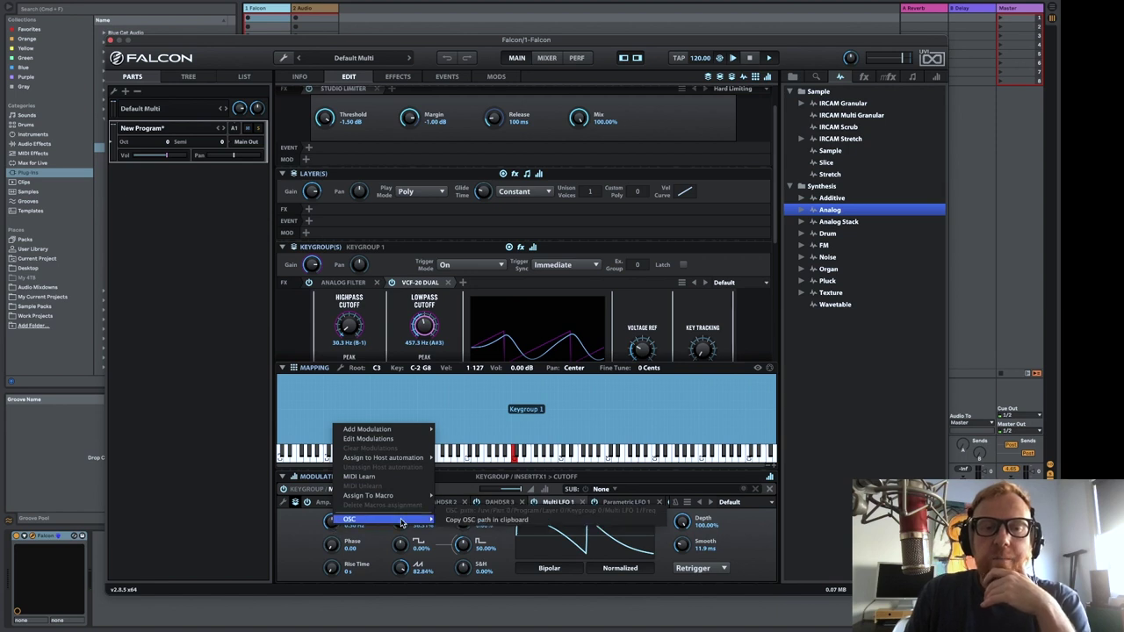
mouse_move(406, 432)
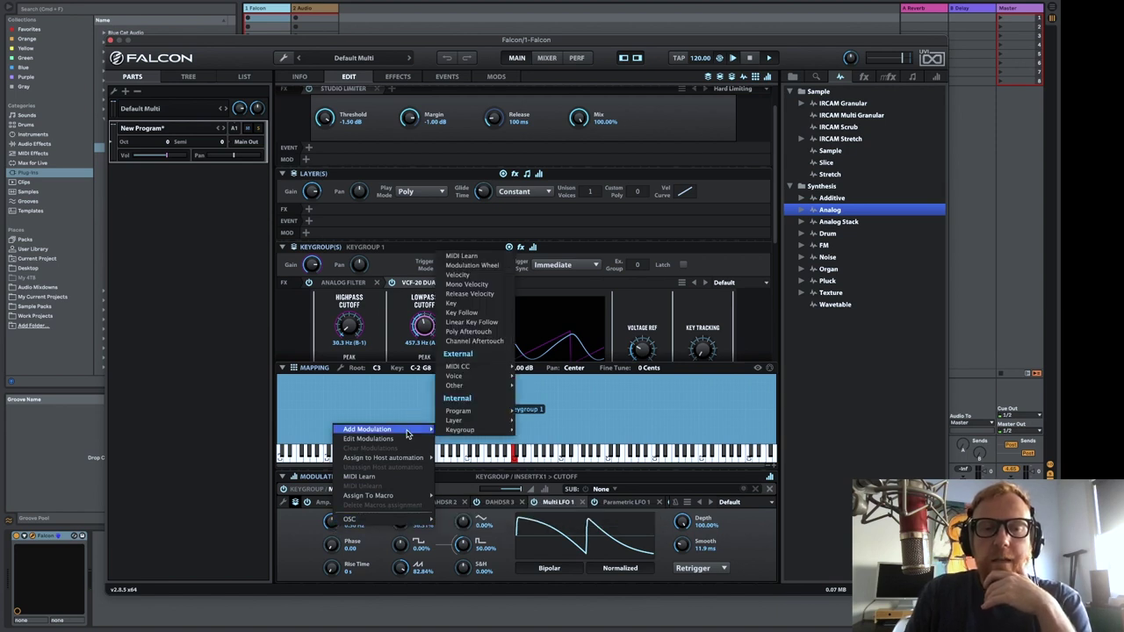
mouse_move(456, 432)
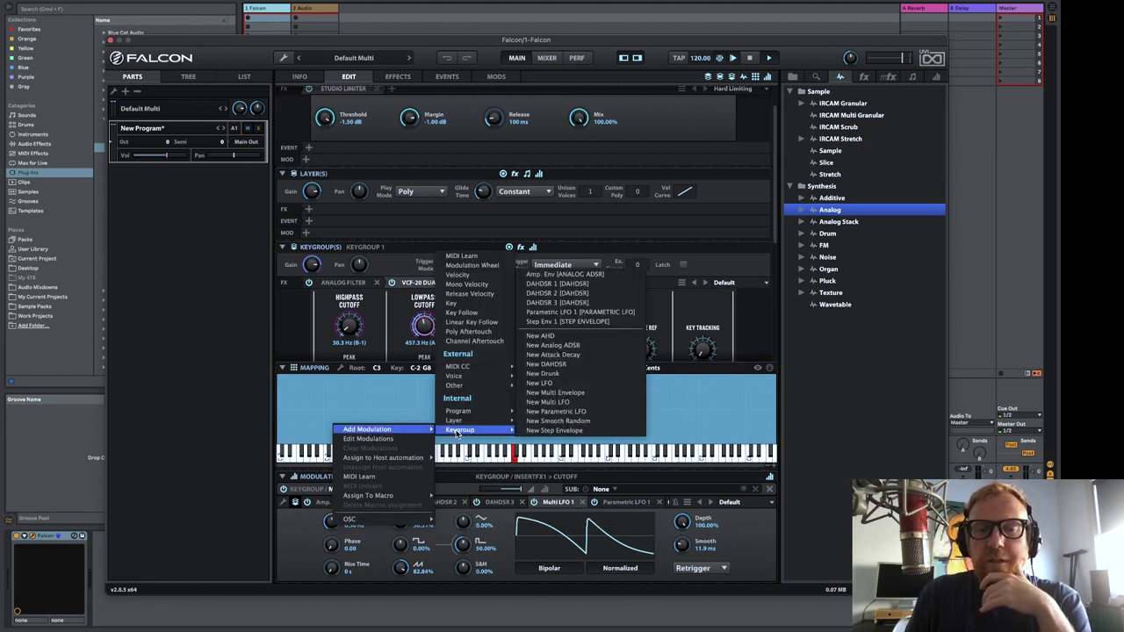
left_click(596, 395)
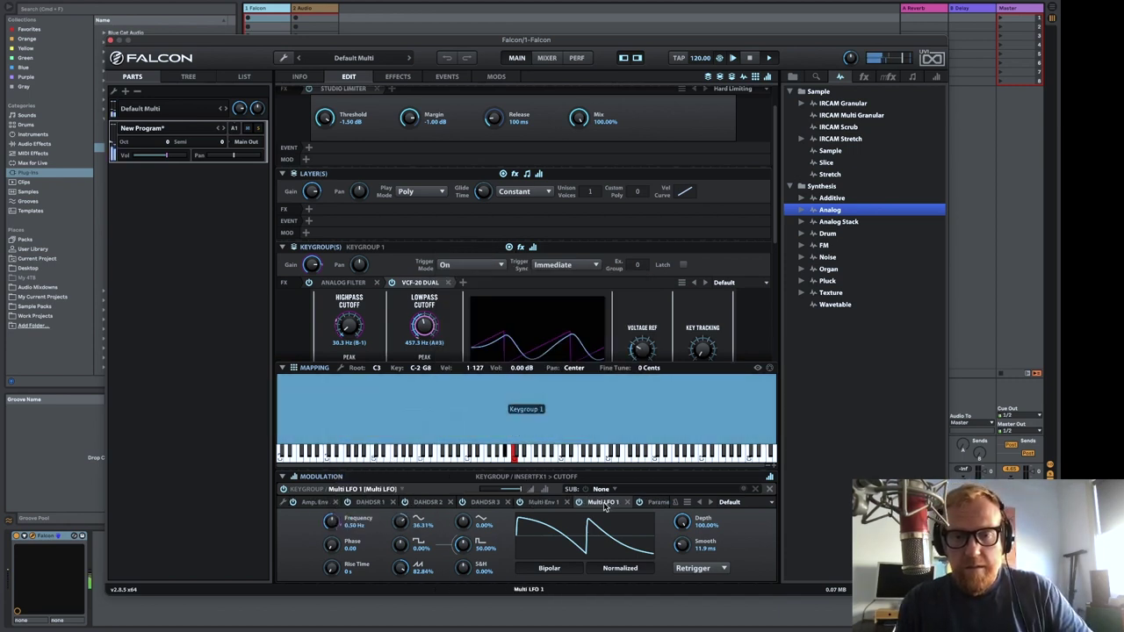
Slow the Multi Envelope to a speed of 0.10 with tempo synchronization turned off
left_click(542, 506)
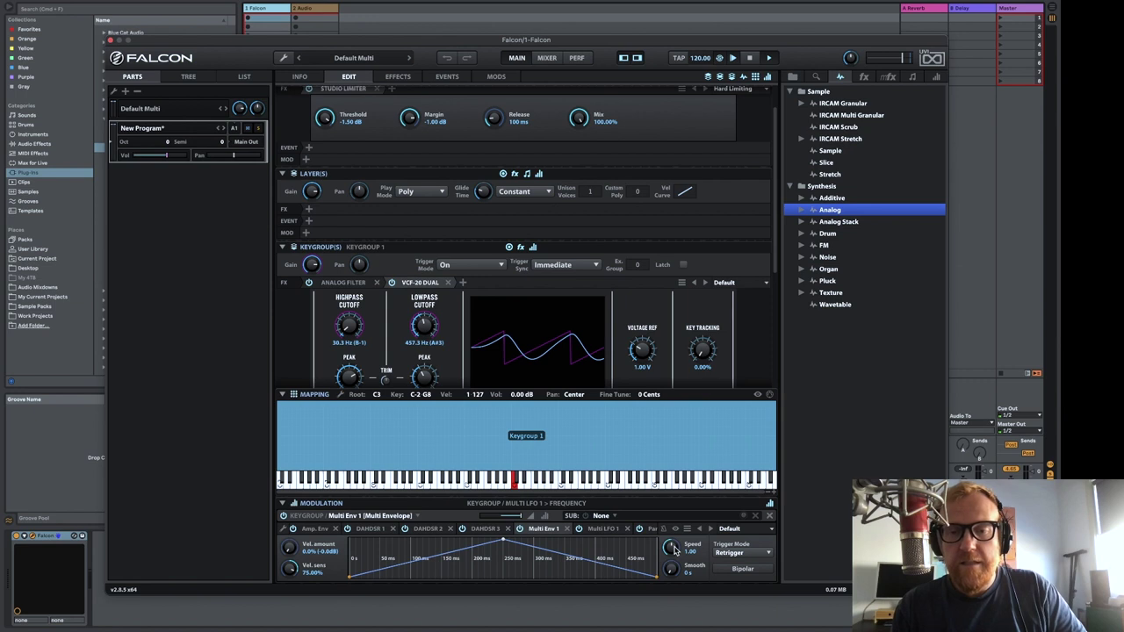
scroll(672, 549, "down", 5)
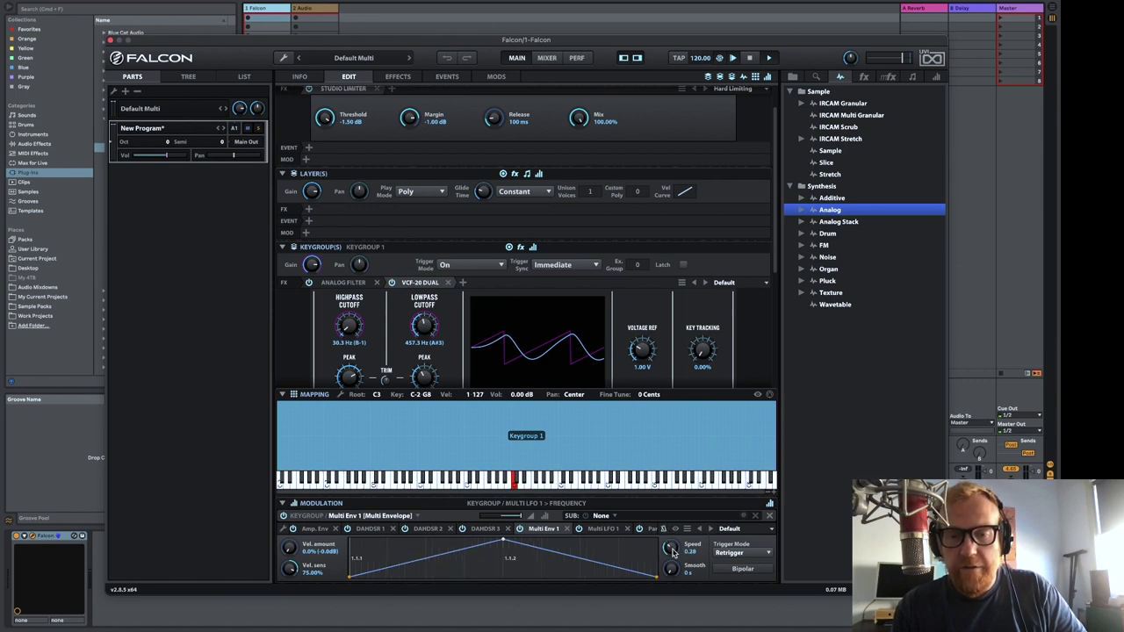
left_click_drag(669, 549, 671, 575)
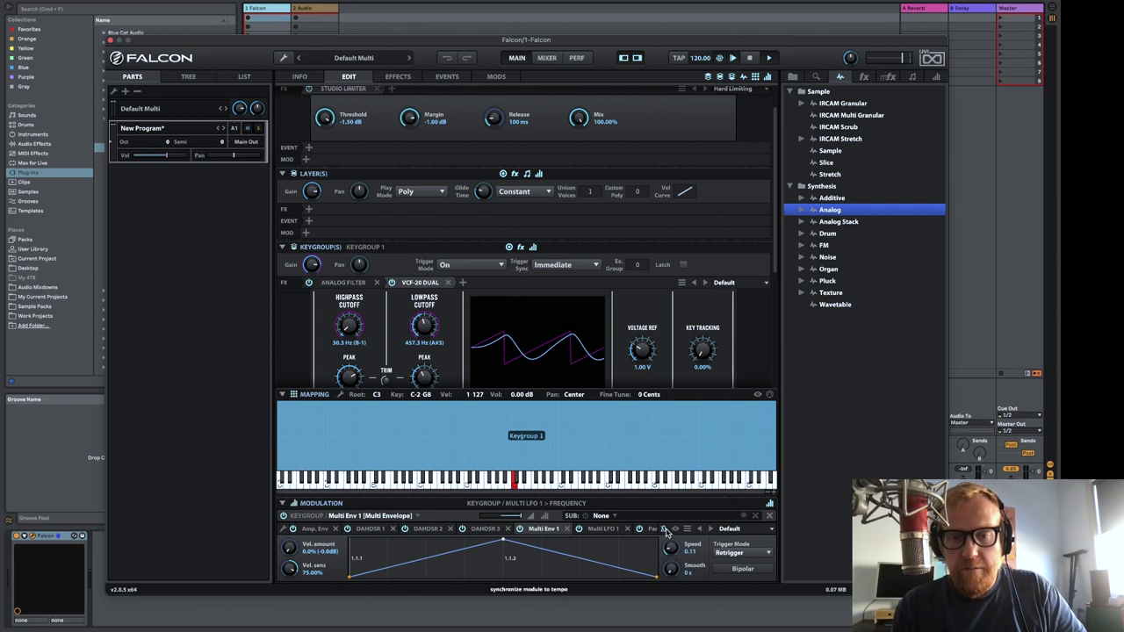
left_click(664, 529)
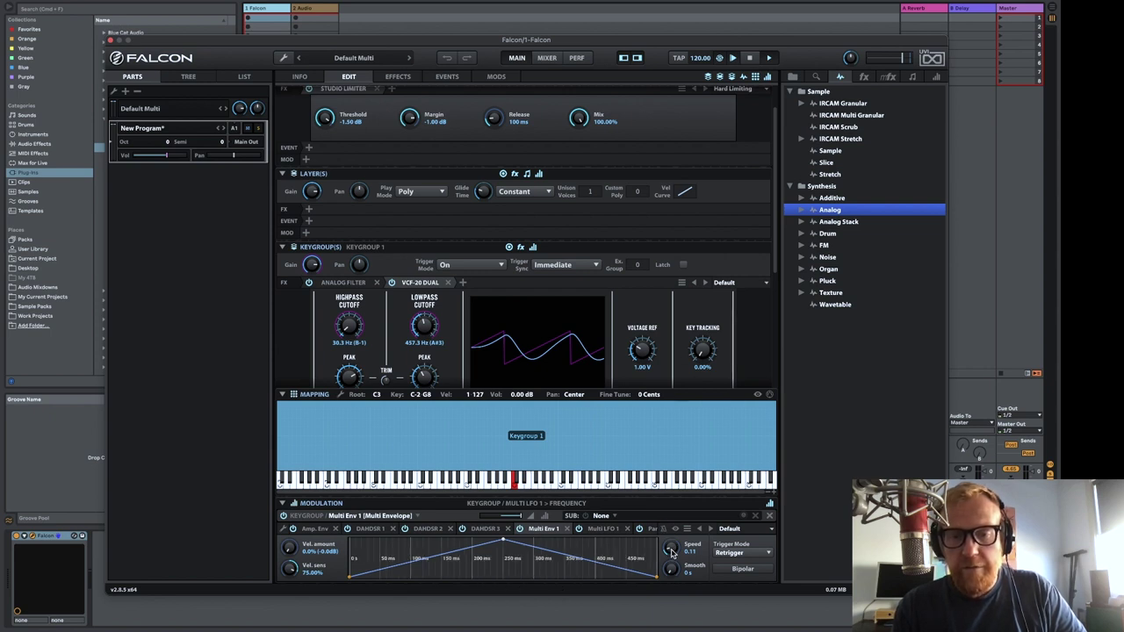
left_click_drag(673, 556, 678, 566)
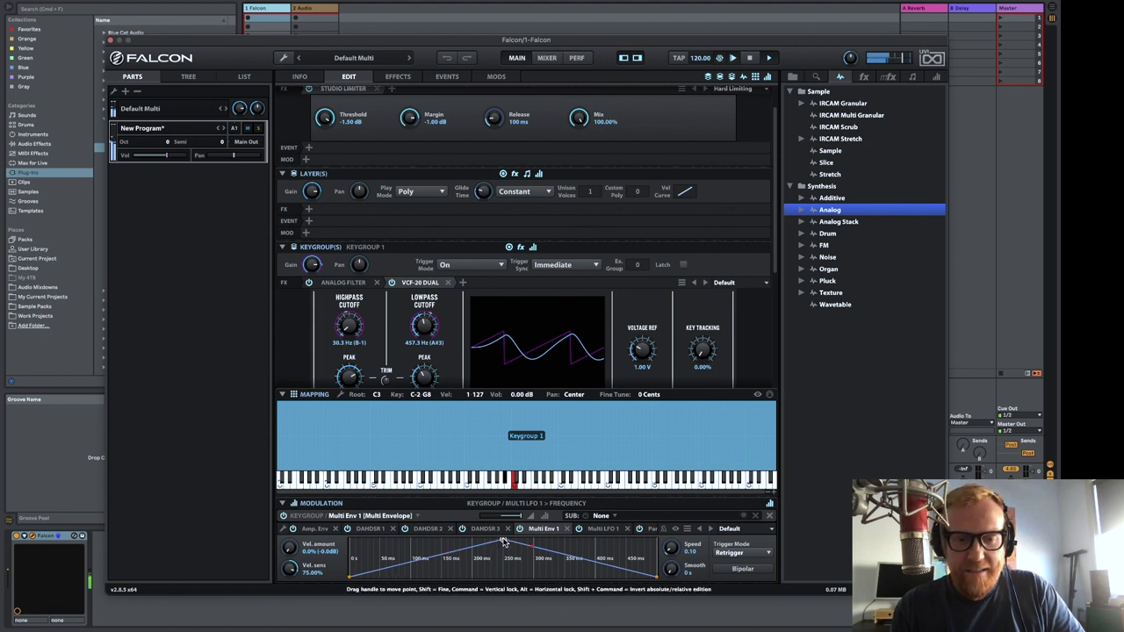
Reshape the Multi Envelope into three peaks at about 100, 300 and 450 ms, joined by curved segments through lower points
left_click_drag(466, 553, 475, 585)
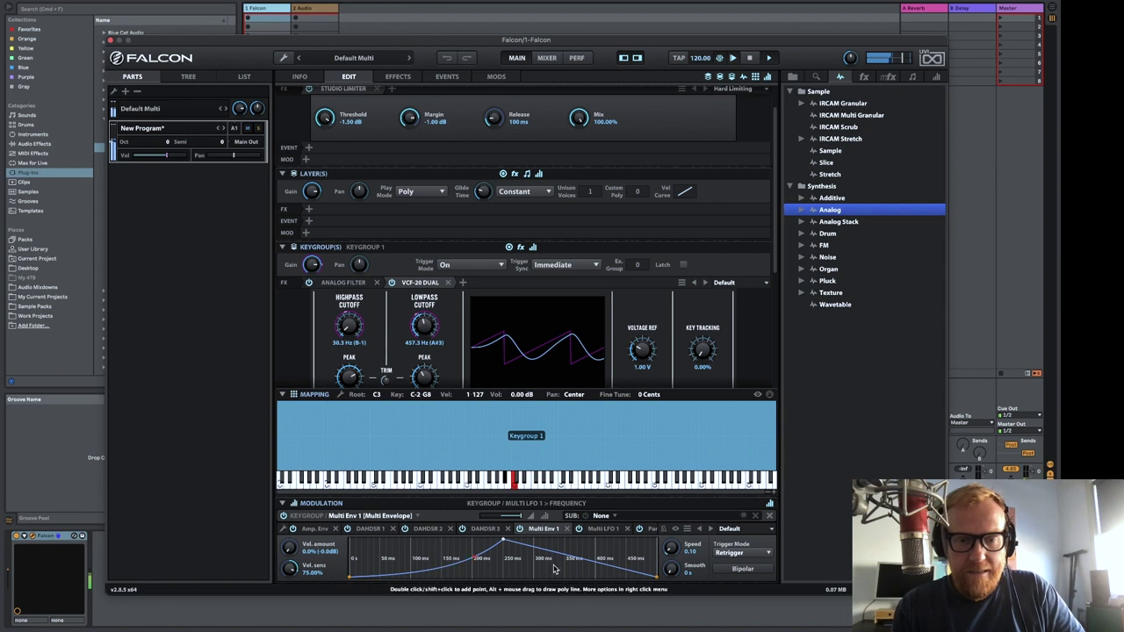
left_click_drag(503, 540, 443, 562)
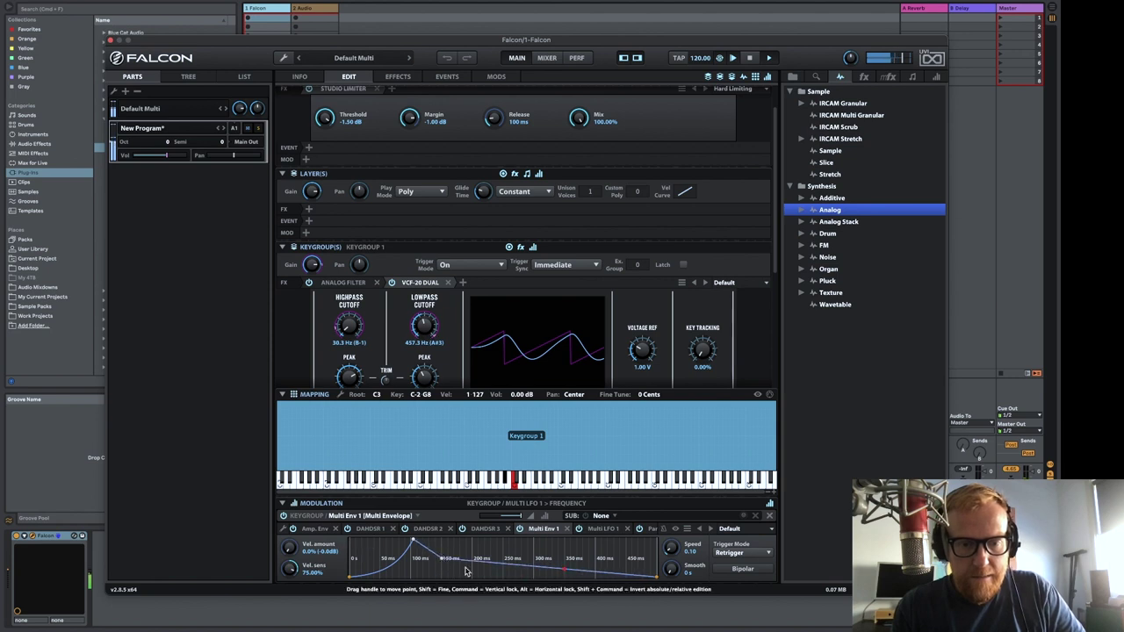
left_click_drag(535, 568, 626, 548)
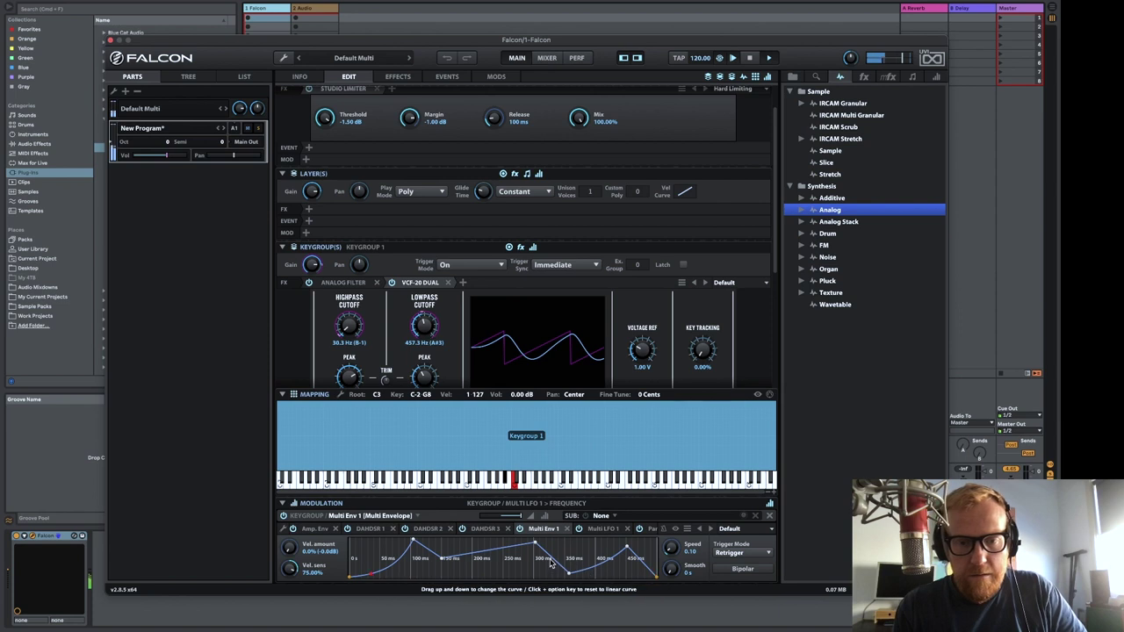
left_click_drag(511, 560, 510, 579)
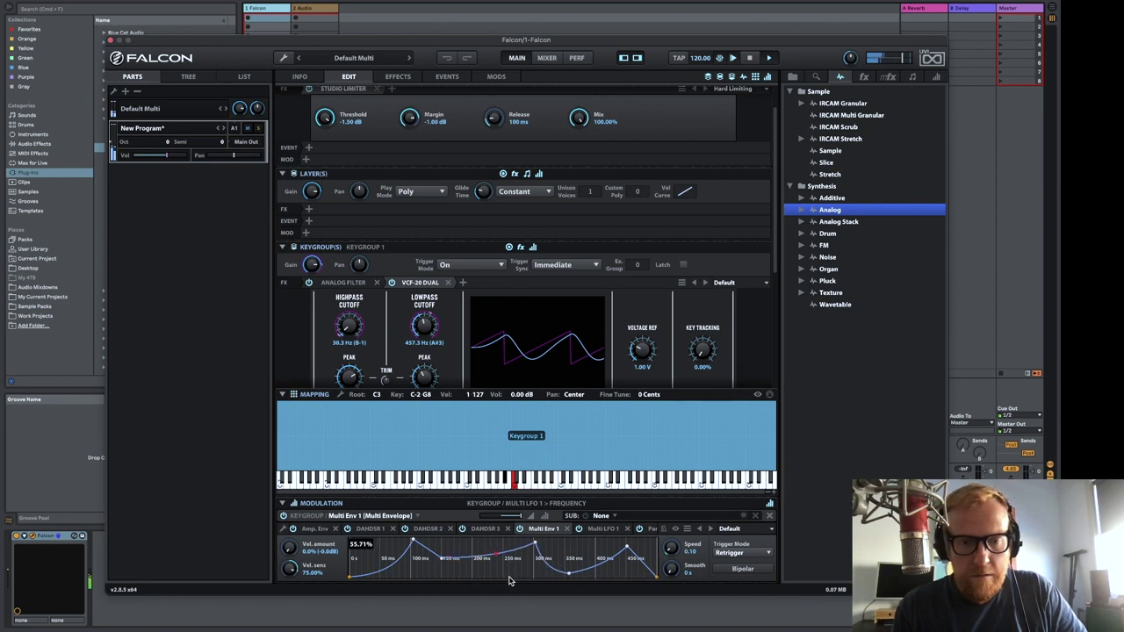
left_click_drag(430, 554, 424, 567)
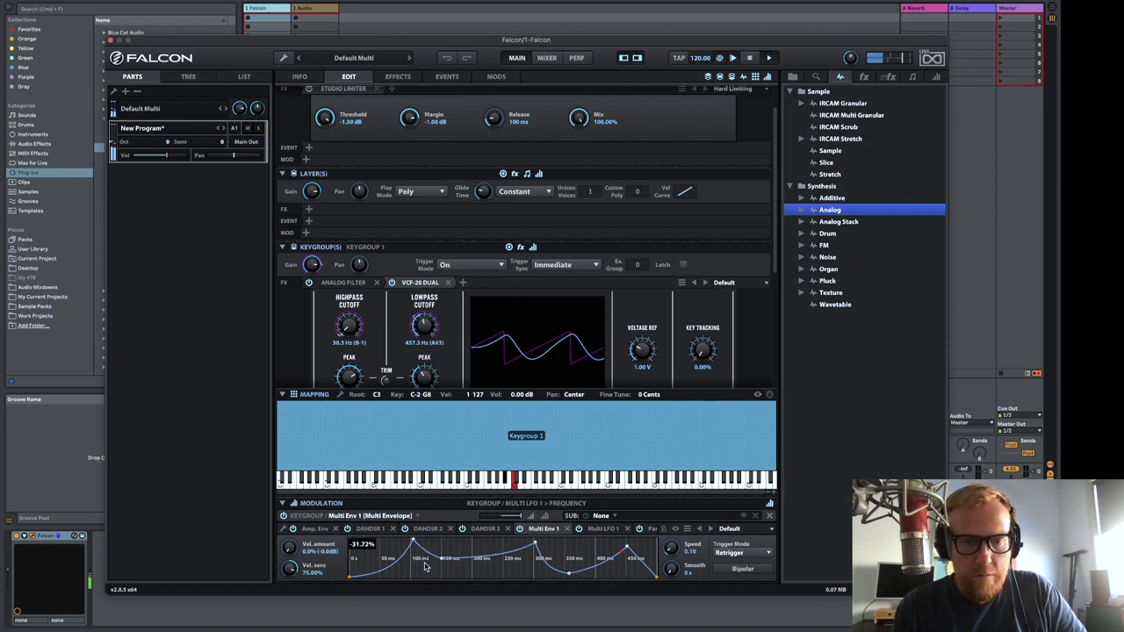
left_click_drag(642, 562, 646, 545)
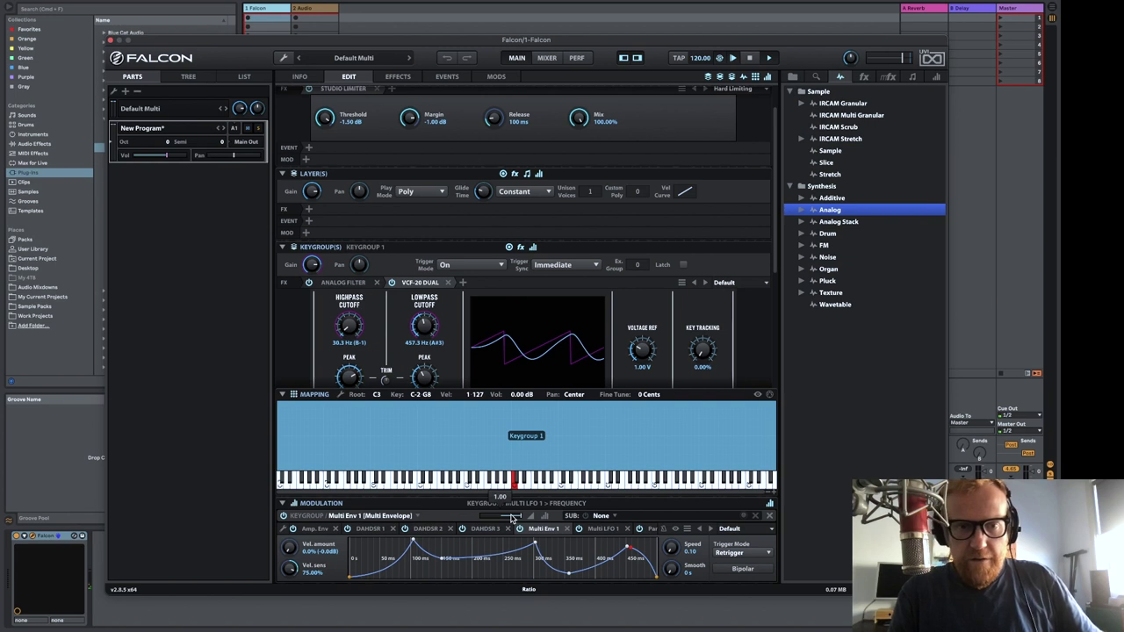
Reduce the Multi Env 1 modulation ratio to about 0.41 and move the first trough of its envelope lower and slightly further along
scroll(512, 518, "down", 5)
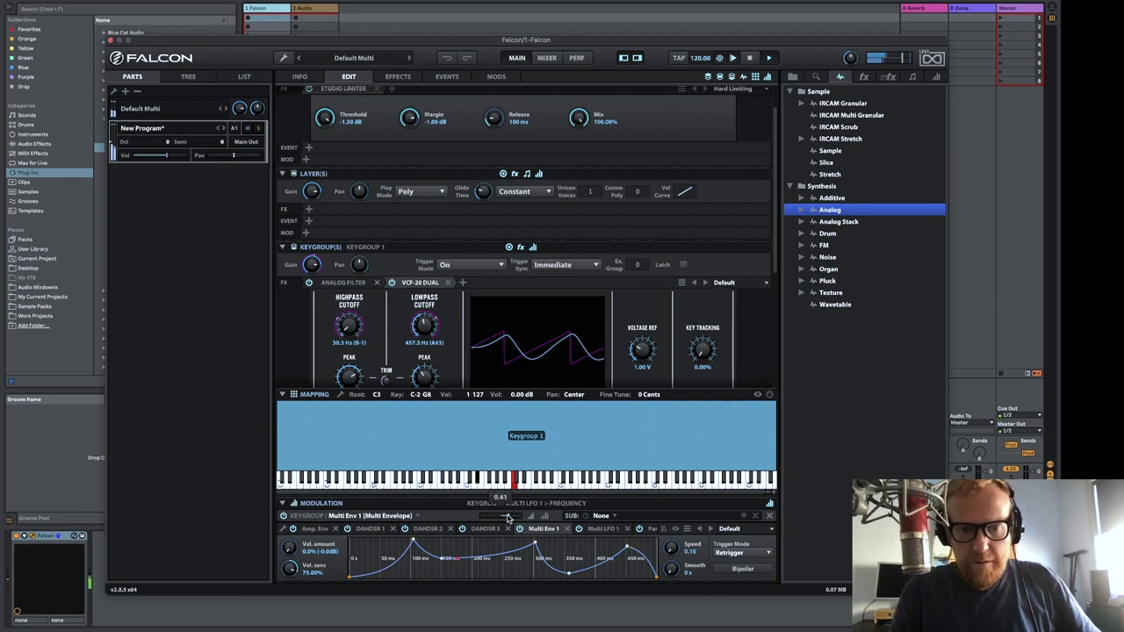
left_click_drag(444, 562, 468, 571)
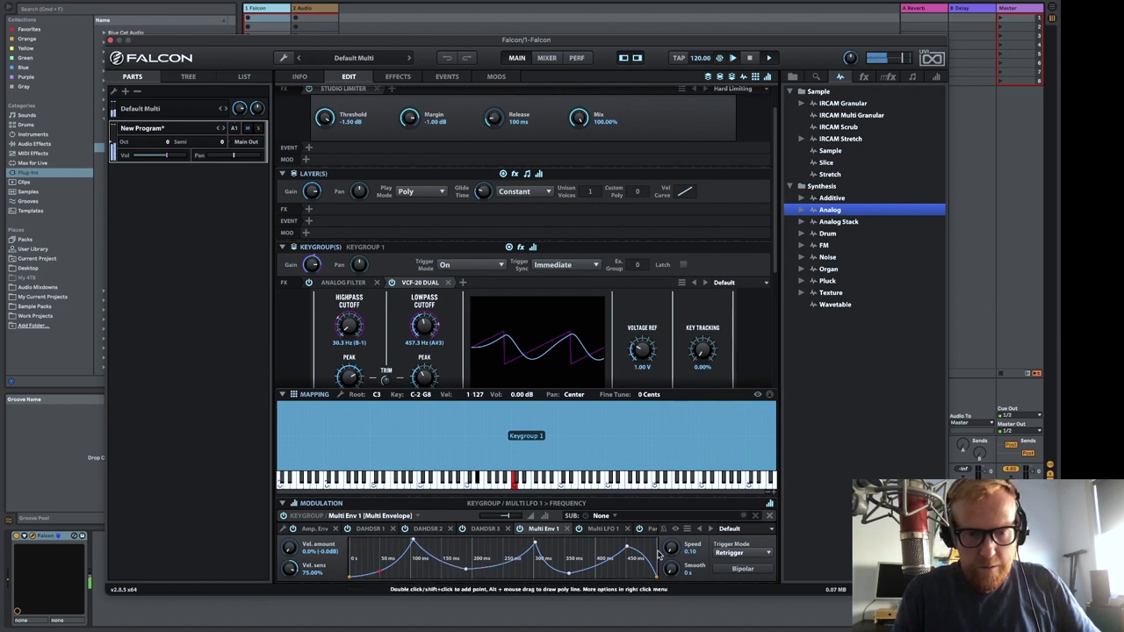
left_click(729, 554)
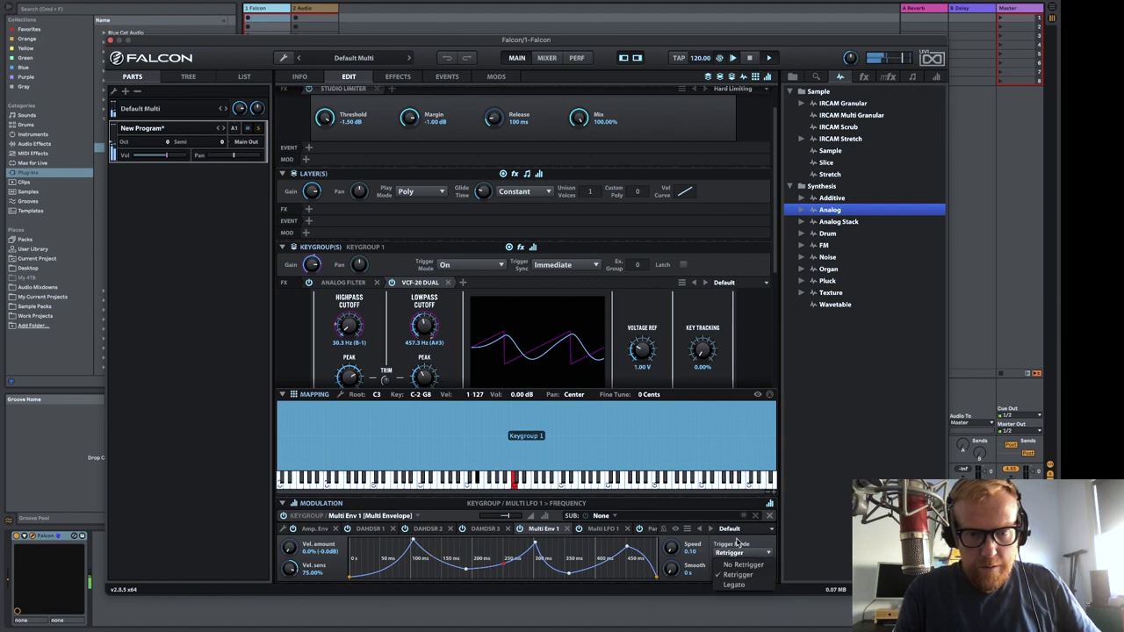
left_click(738, 537)
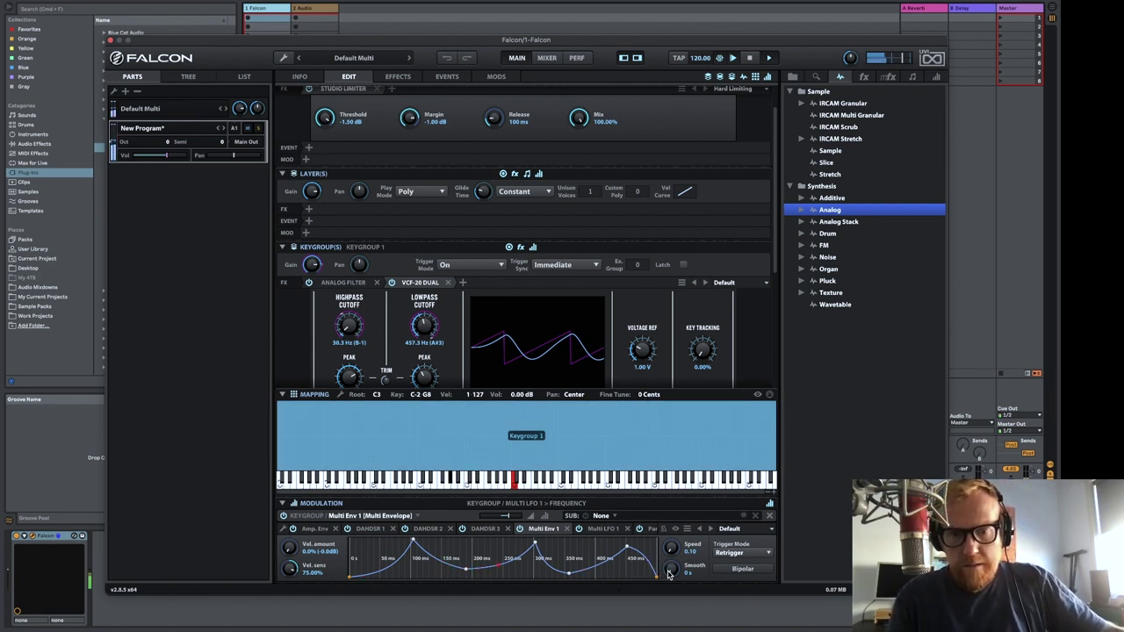
left_click_drag(672, 551, 669, 586)
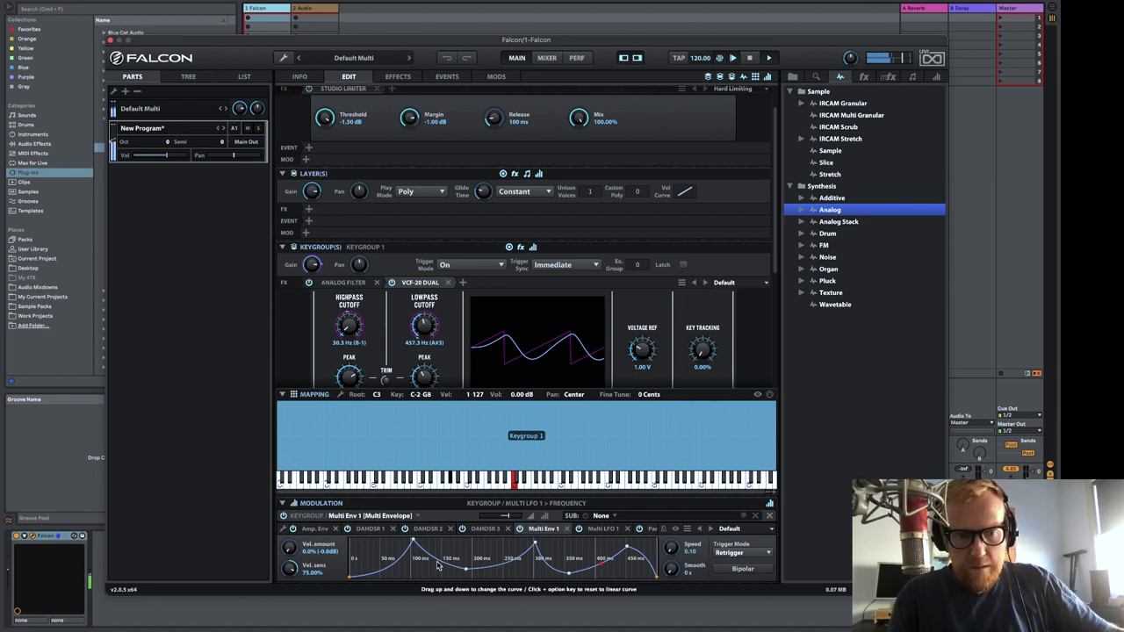
Make Multi Env 1 bipolar and reduce its modulation ratio on the Multi LFO 1 frequency a little further
left_click(738, 570)
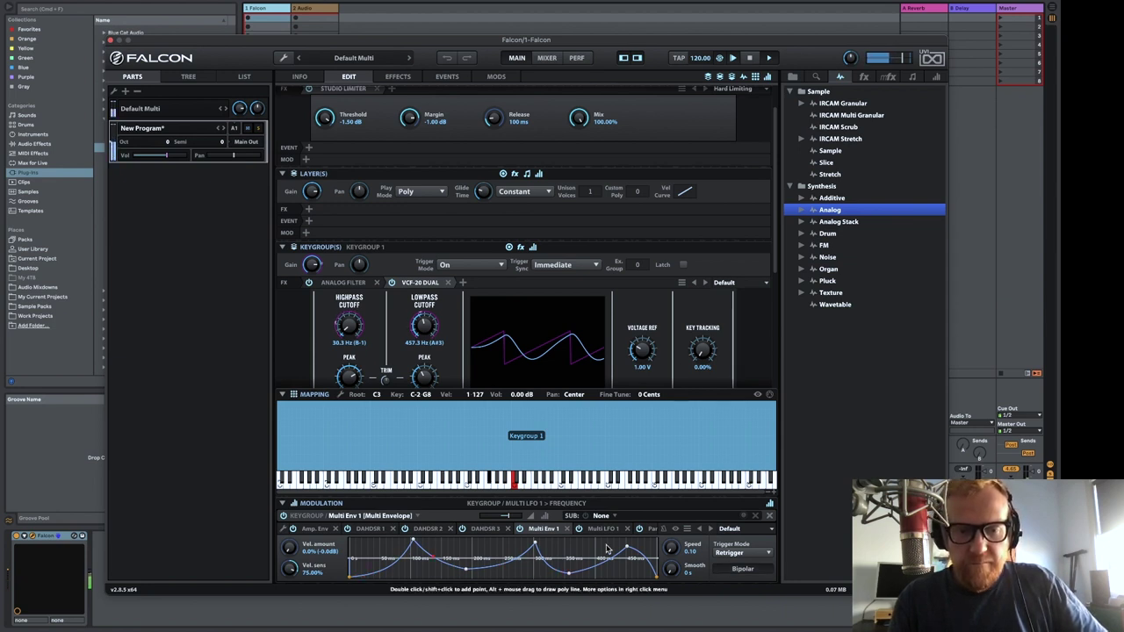
left_click(597, 529)
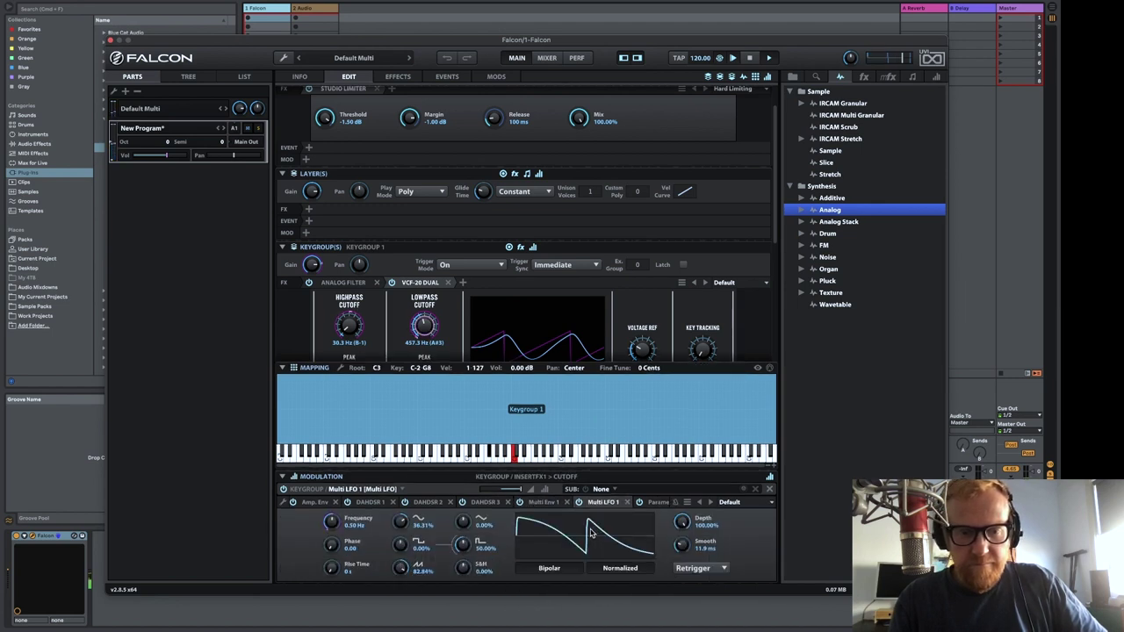
left_click(544, 504)
left_click_drag(500, 518, 497, 518)
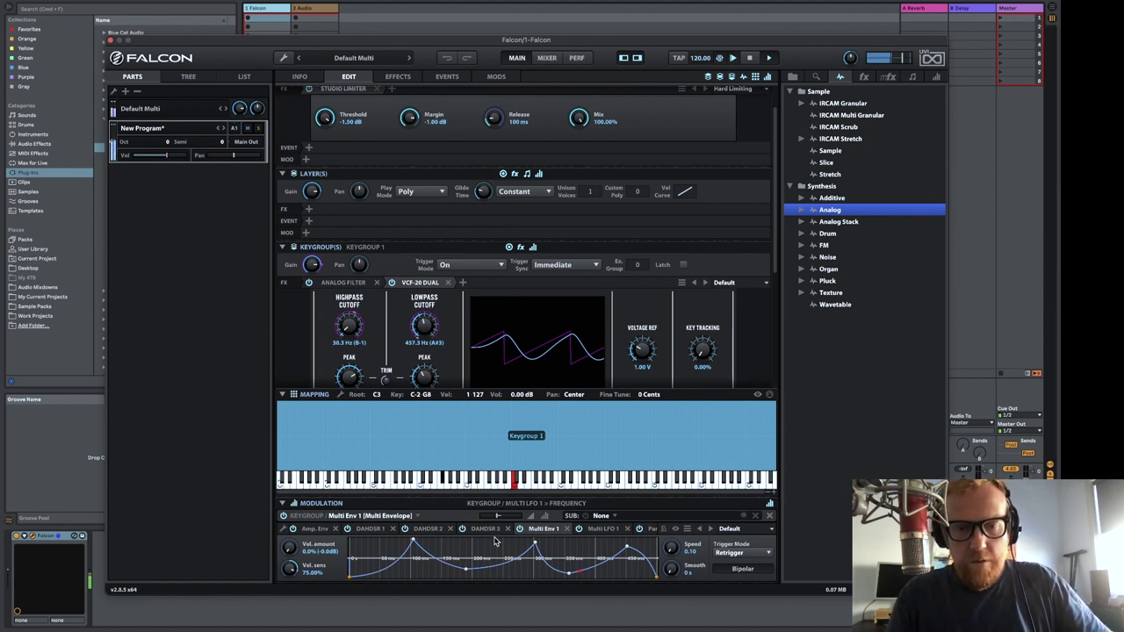
Reshape the Multi Env 1 curve around its centre line by raising the troughs and endpoints, dropping the last peak and slightly lowering the other peaks
left_click_drag(567, 573, 567, 554)
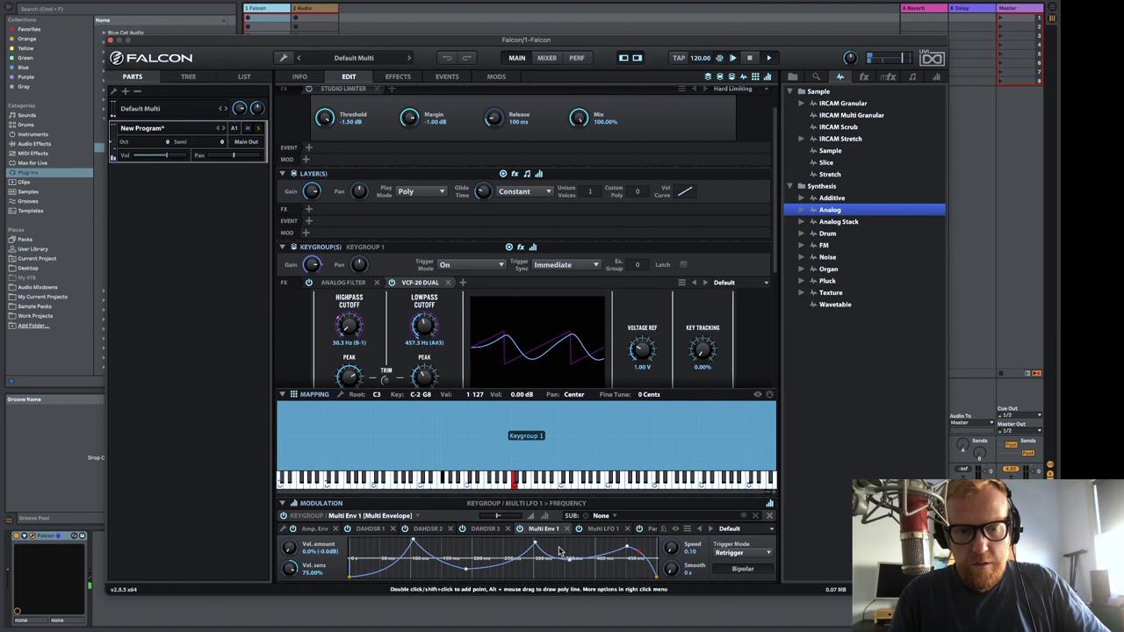
left_click_drag(466, 568, 463, 556)
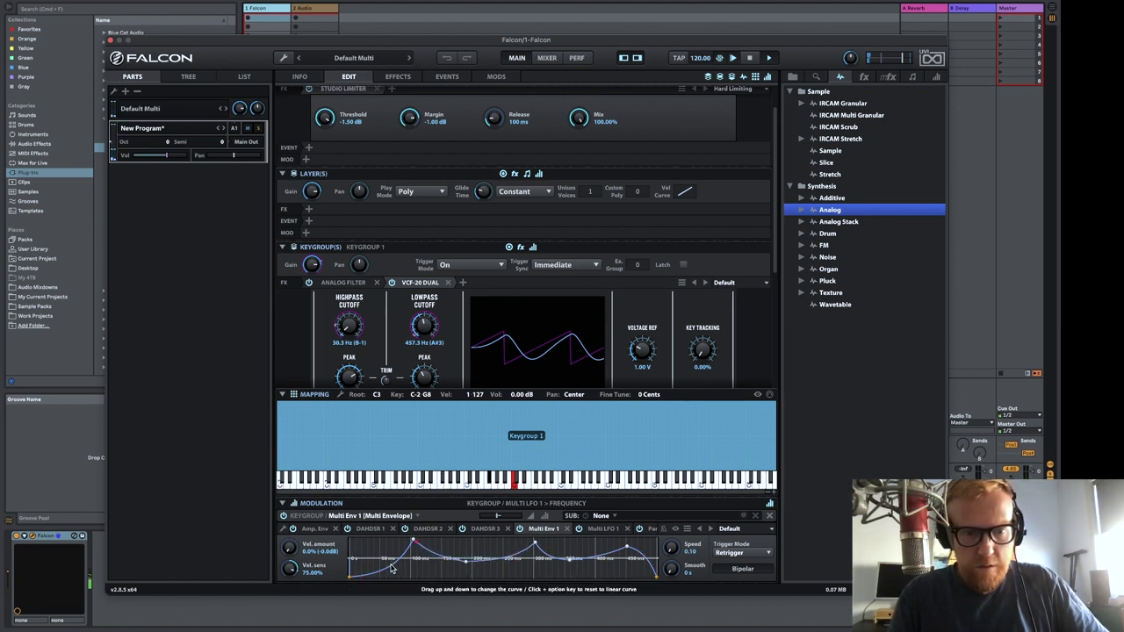
left_click_drag(353, 573, 376, 551)
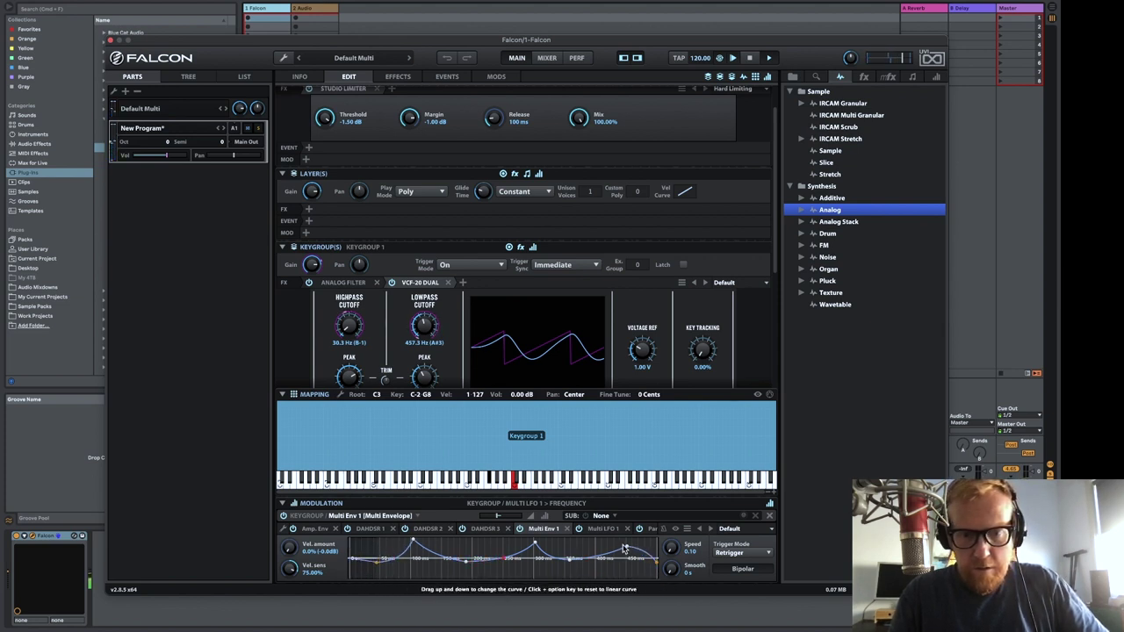
left_click_drag(626, 548, 657, 549)
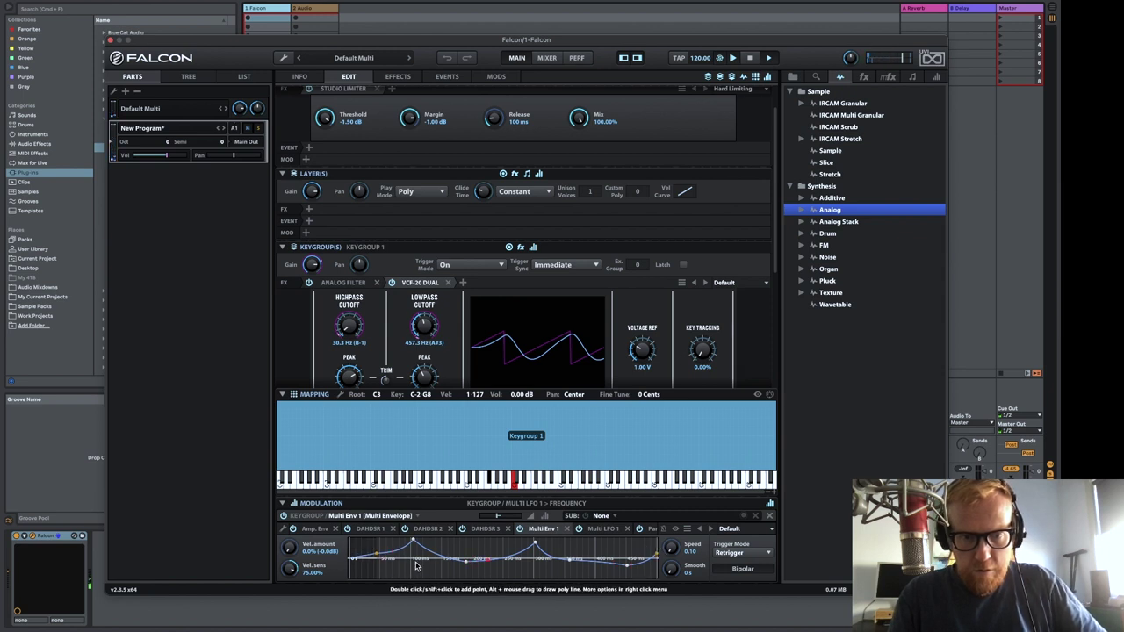
left_click_drag(411, 545, 409, 546)
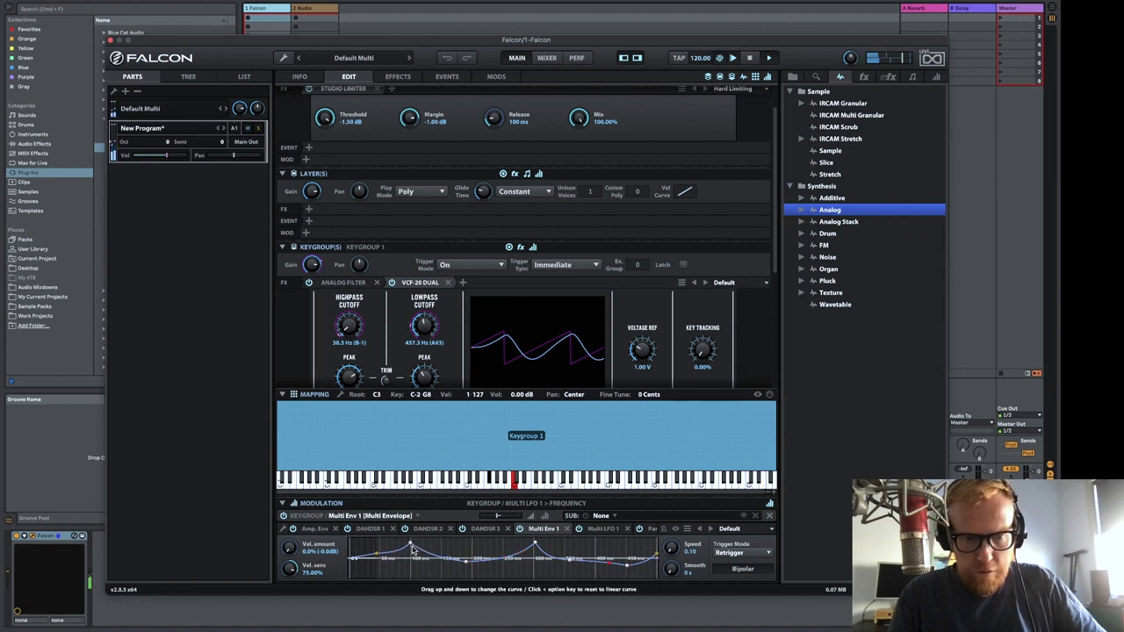
left_click_drag(535, 549, 537, 555)
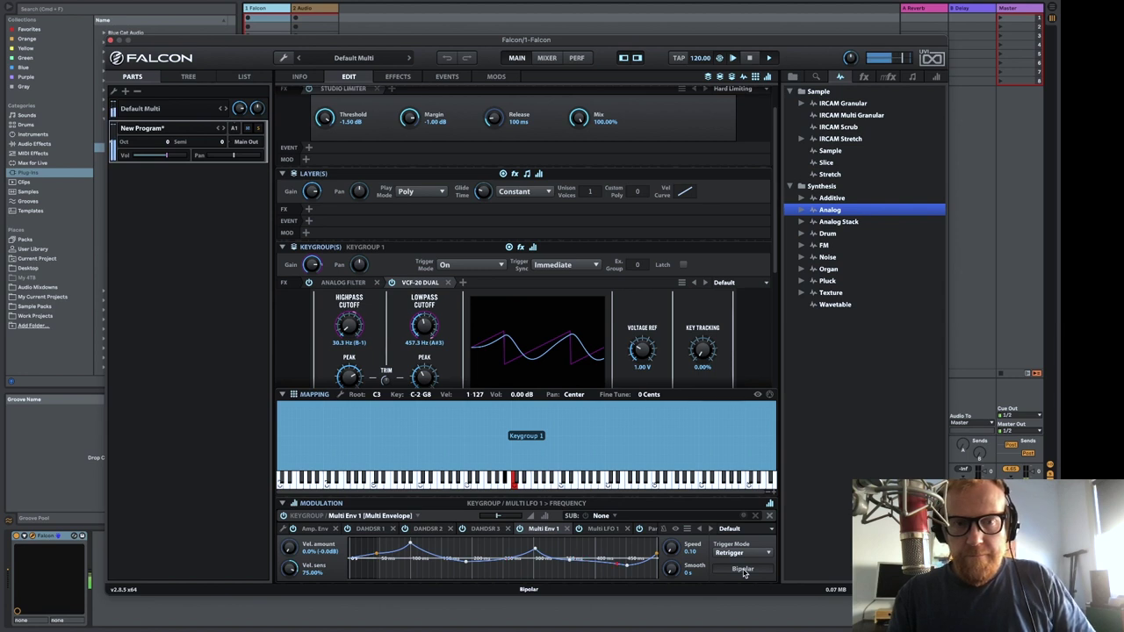
Try a Multi LFO 1 depth of about 51% and reset the depth to 100%
left_click(607, 530)
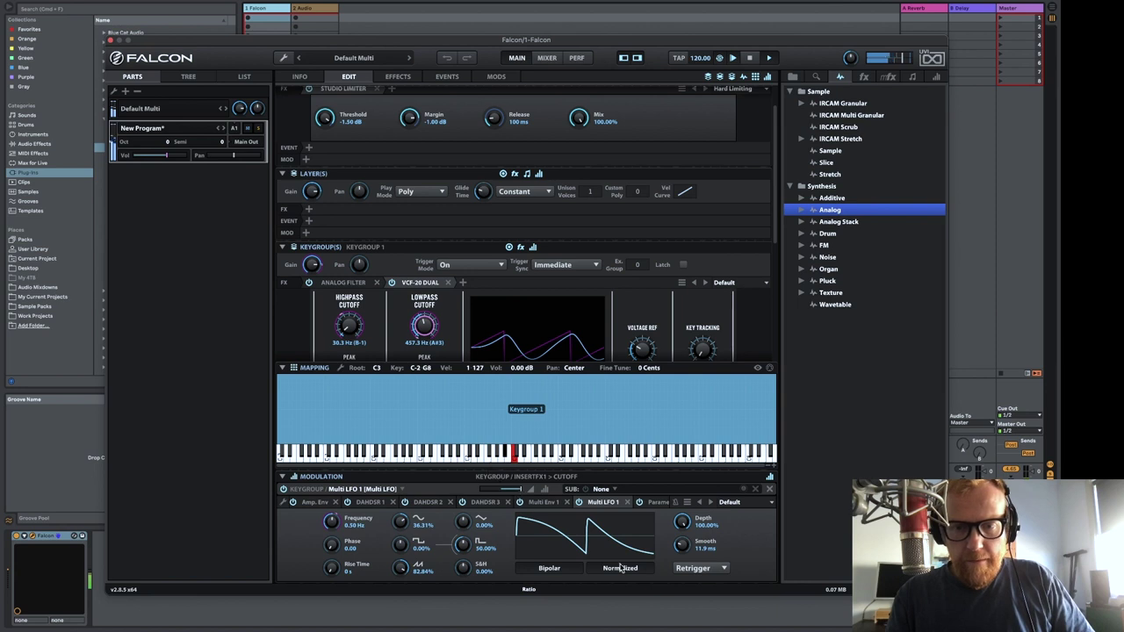
left_click_drag(683, 522, 681, 524)
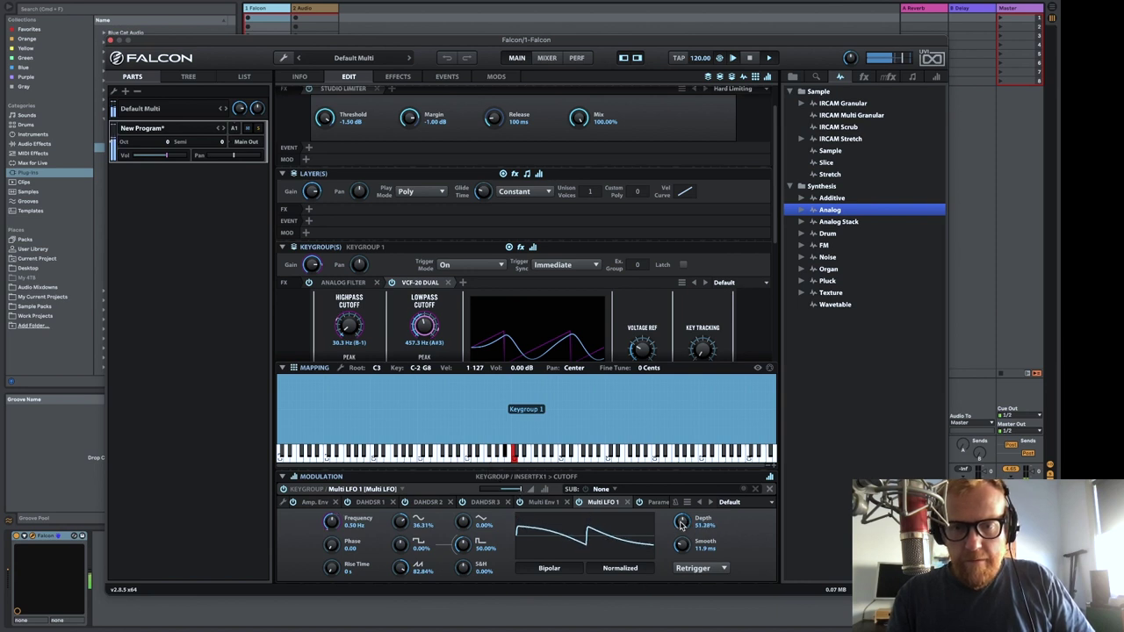
double_click(682, 522)
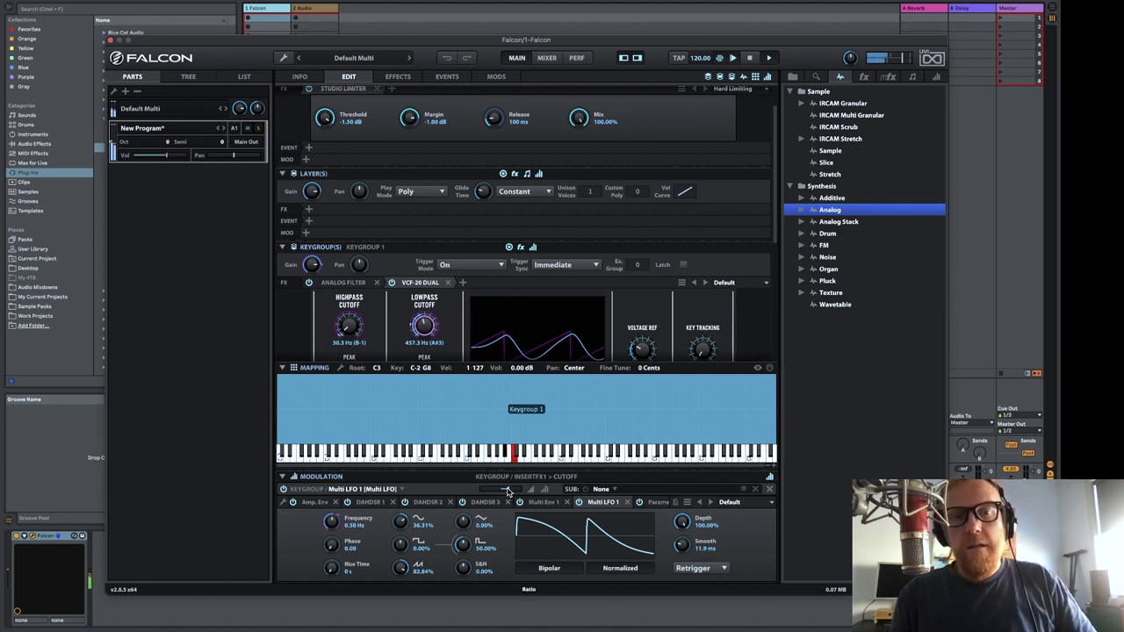
Set the VCF-20 Dual lowpass cutoff to about 501 Hz and modulate it with a new keygroup Parametric LFO
left_click_drag(425, 324, 425, 327)
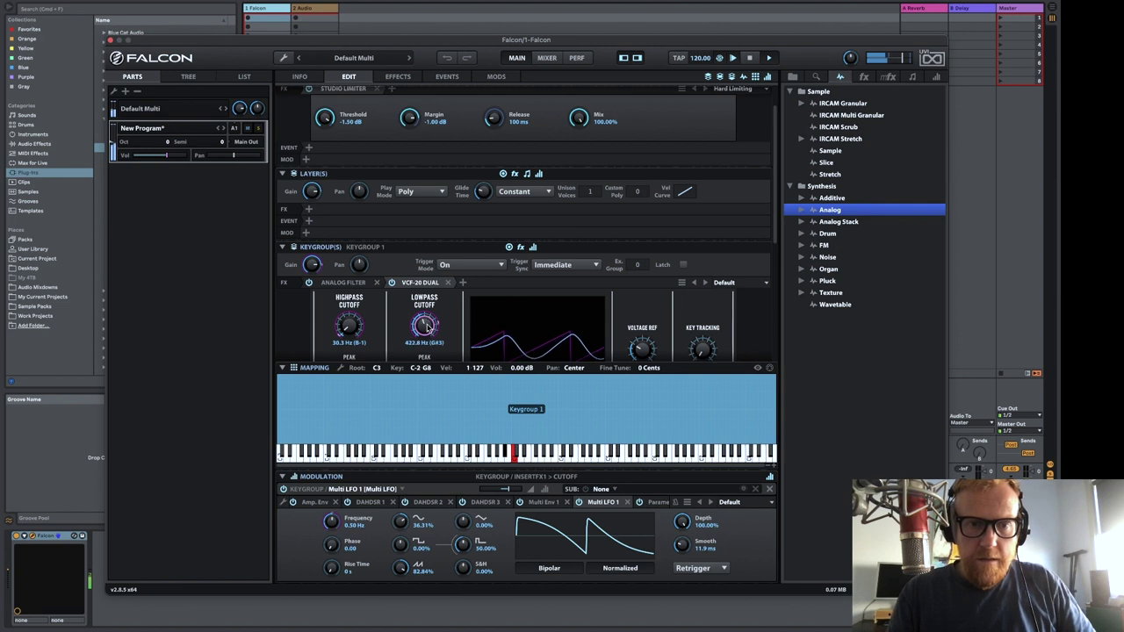
scroll(425, 326, "up", 3)
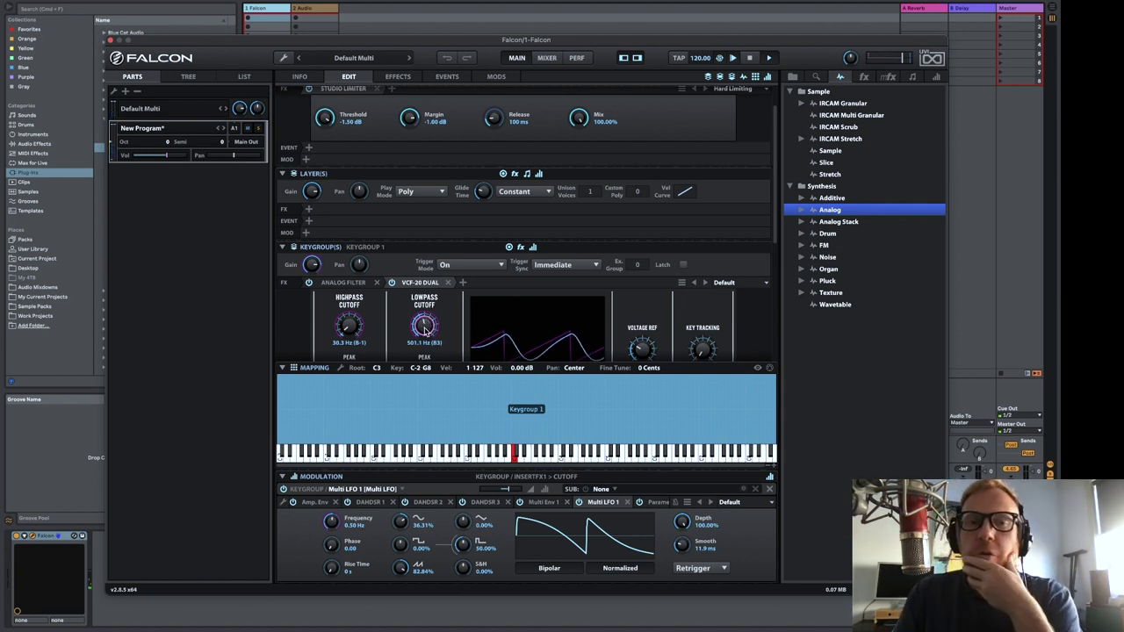
right_click(425, 328)
mouse_move(508, 233)
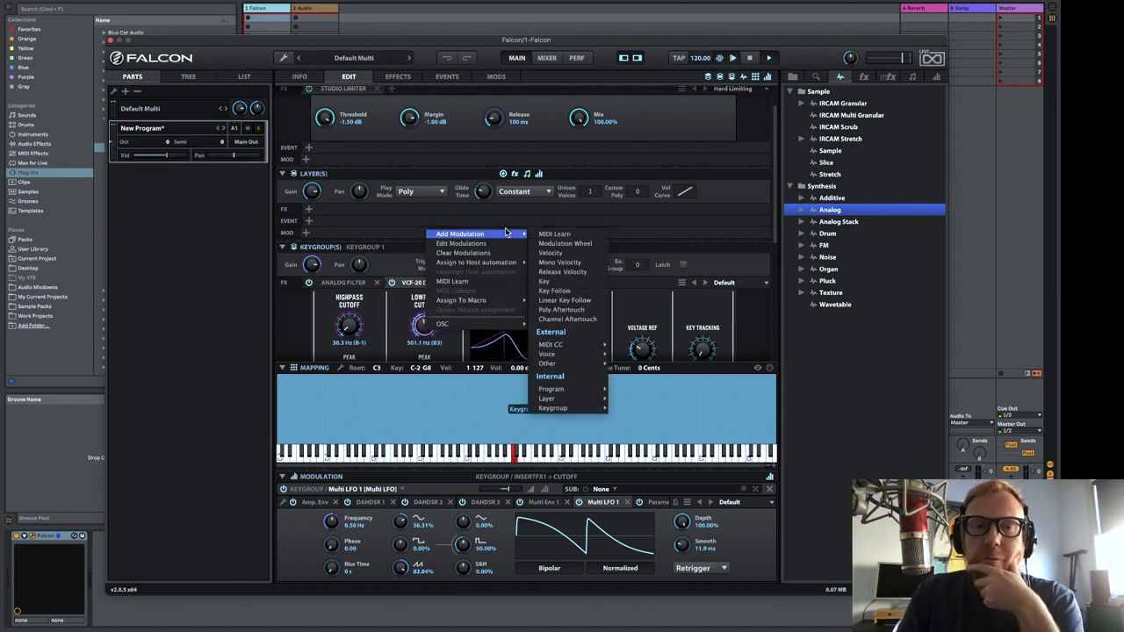
mouse_move(562, 407)
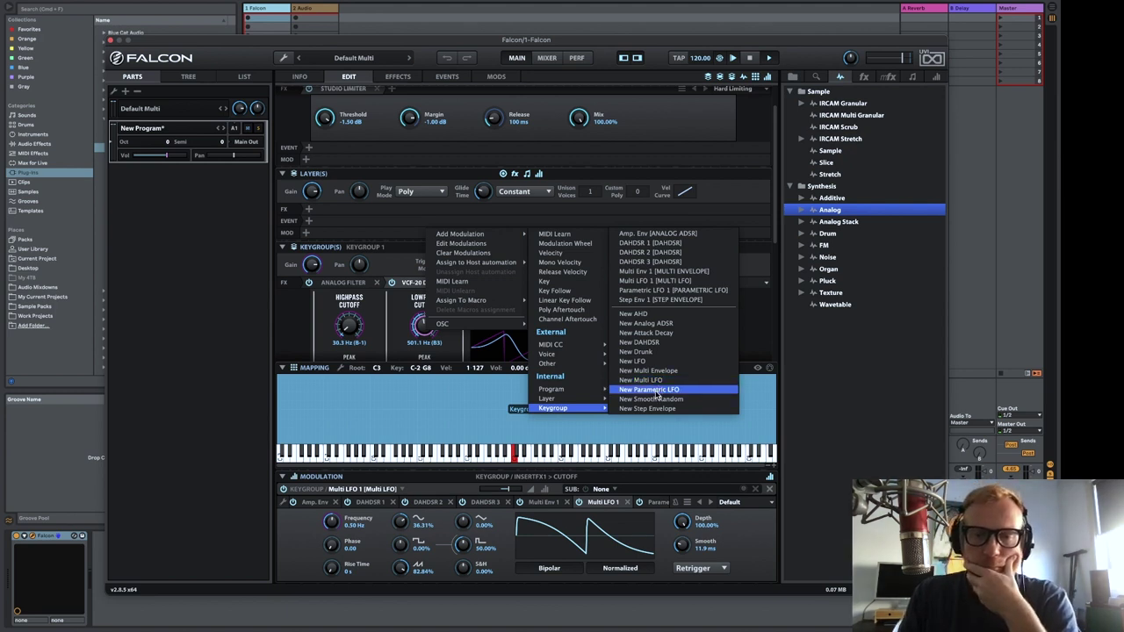
left_click(657, 392)
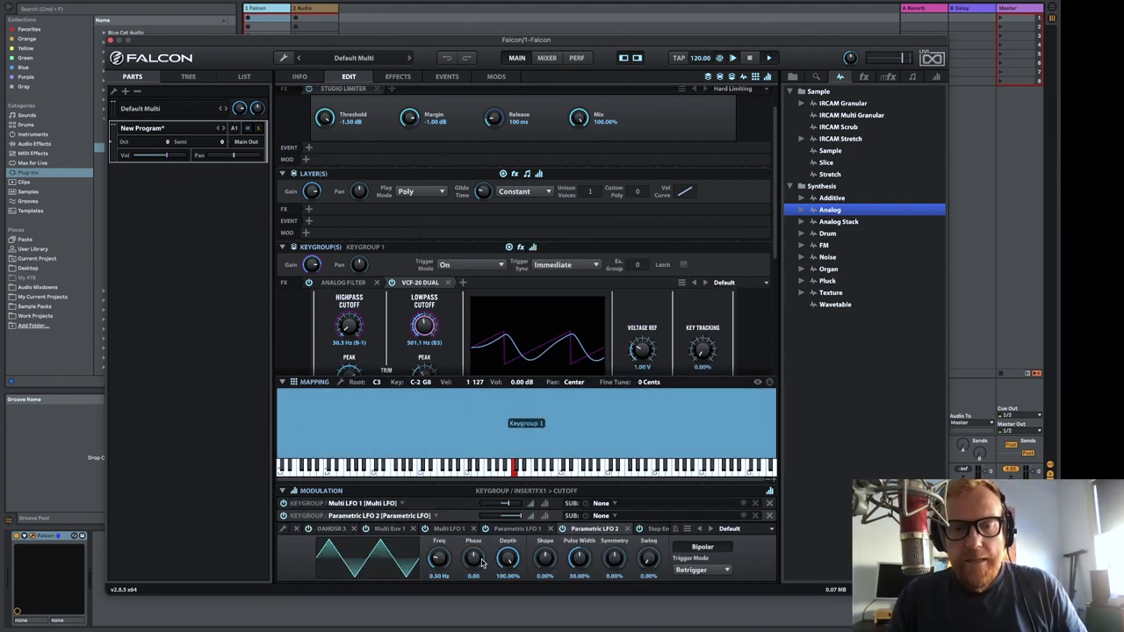
Shape the Parametric LFO 2 waveform with shape at about 25%, symmetry at about 39% and pulse width at about 59%
left_click_drag(544, 564, 545, 544)
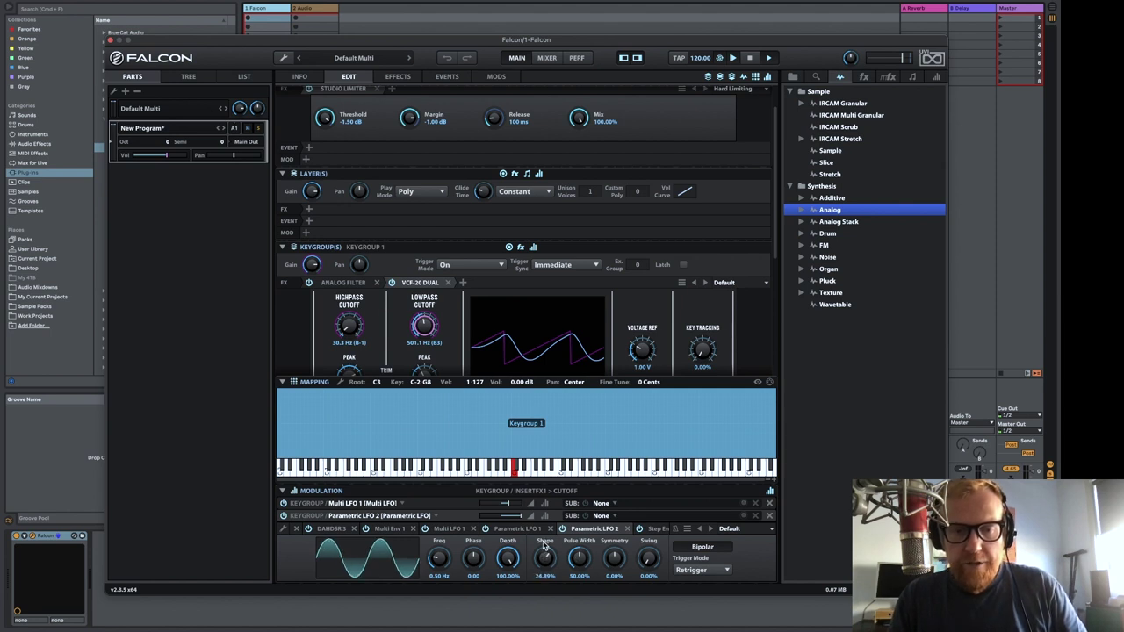
left_click_drag(615, 561, 612, 530)
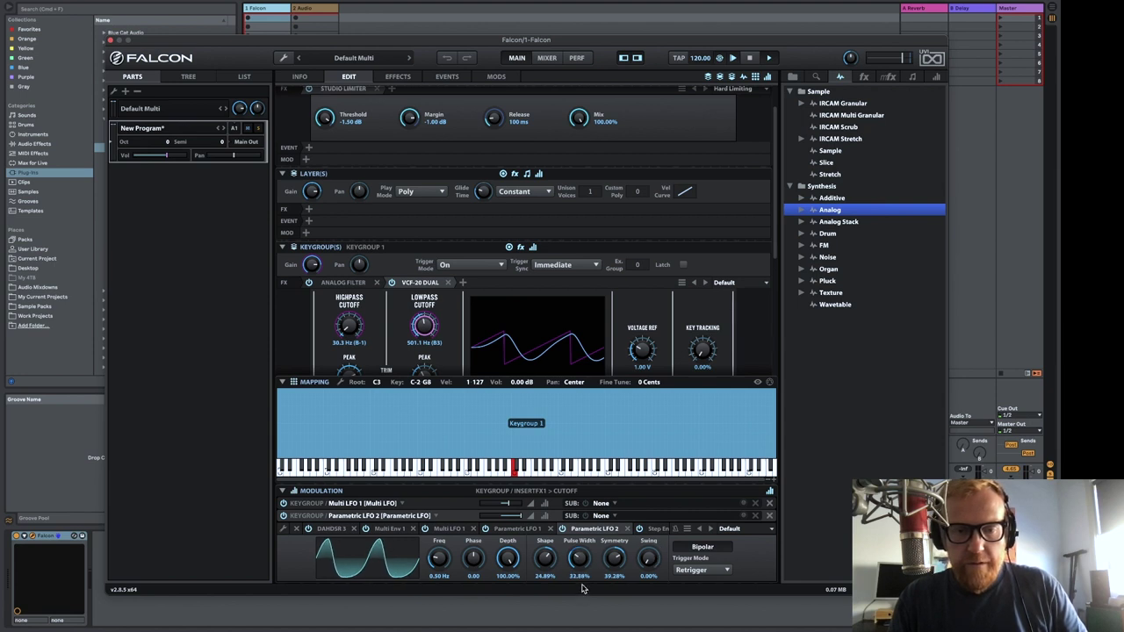
left_click_drag(579, 563, 578, 555)
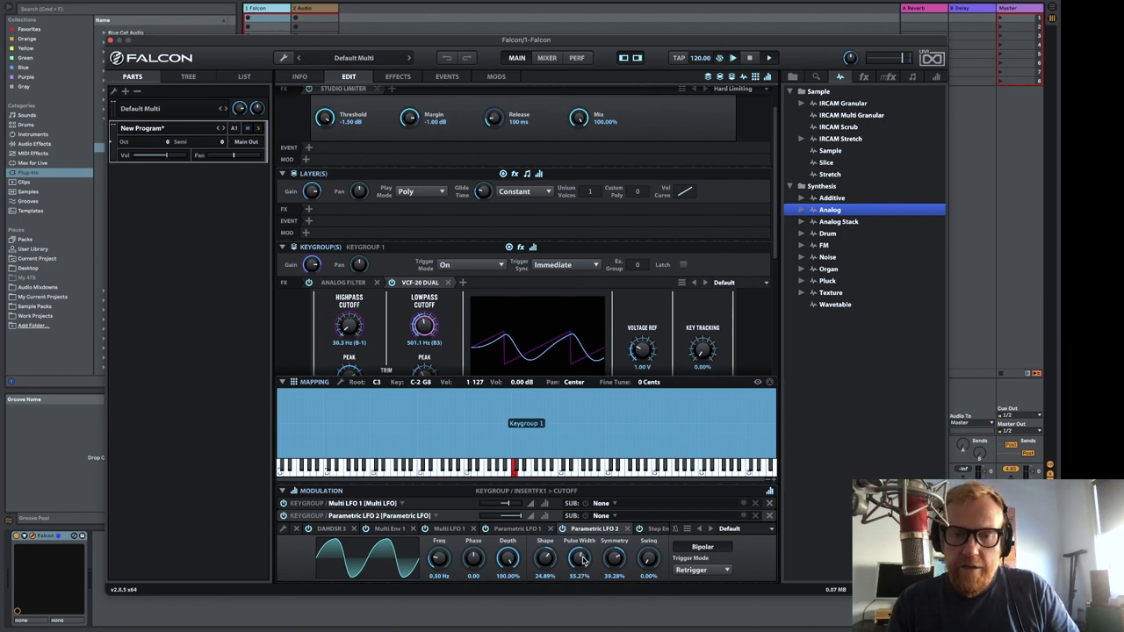
left_click_drag(582, 560, 583, 557)
right_click(583, 558)
left_click(597, 551)
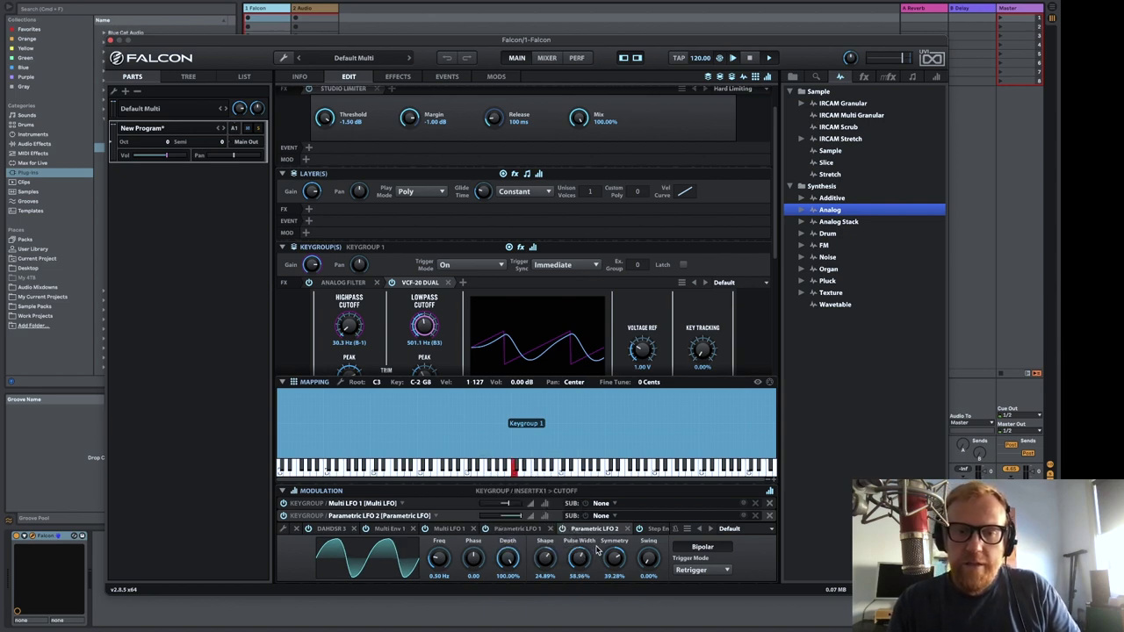
Modulate the pulse width of Parametric LFO 2 with a new keygroup Smooth Random
right_click(579, 559)
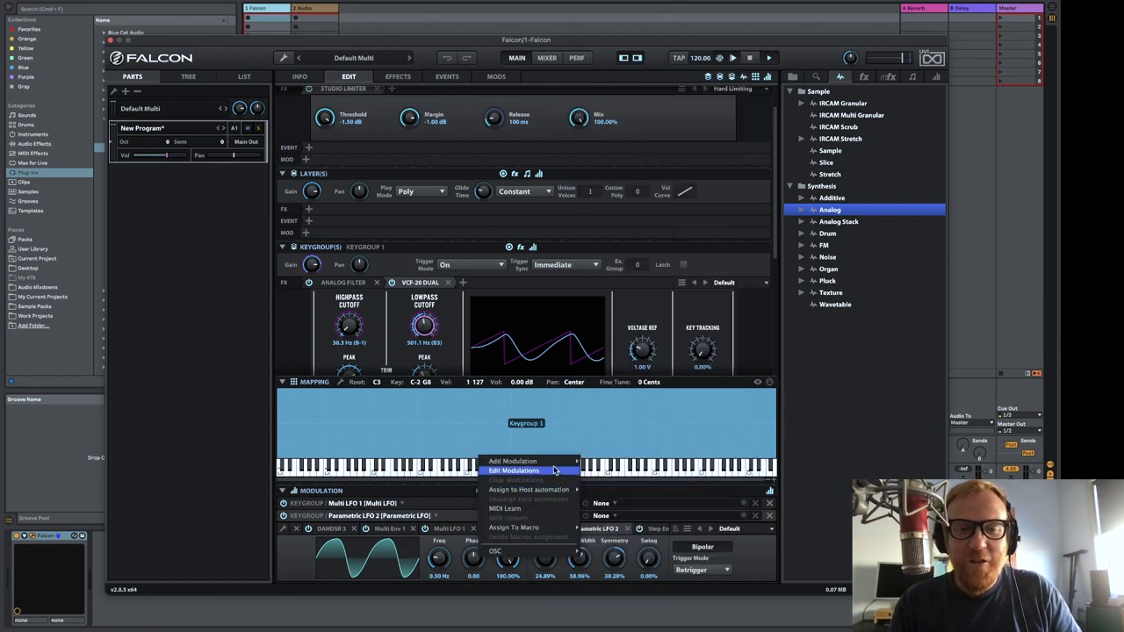
mouse_move(527, 461)
mouse_move(615, 462)
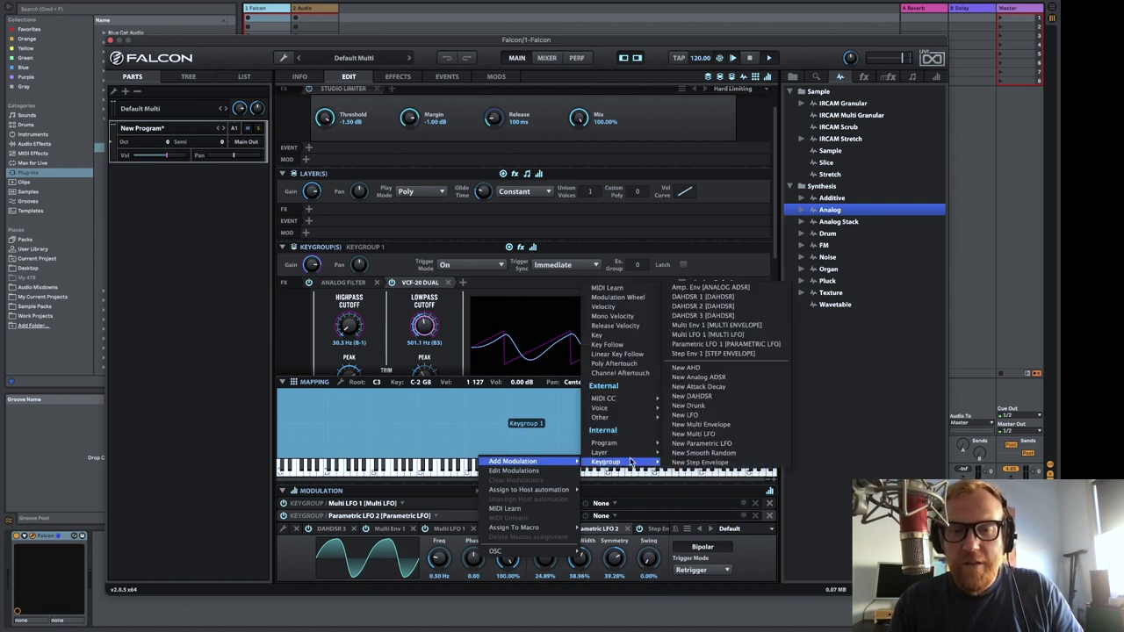
left_click(726, 454)
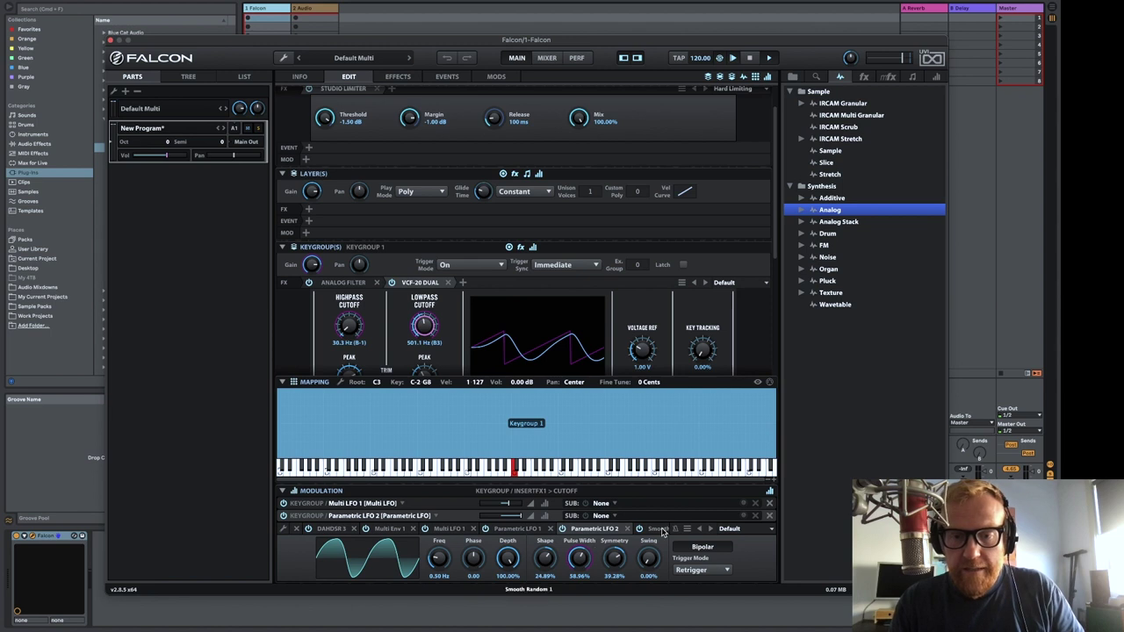
Modulate the symmetry of Parametric LFO 2 with another new keygroup Smooth Random
right_click(615, 560)
mouse_move(603, 464)
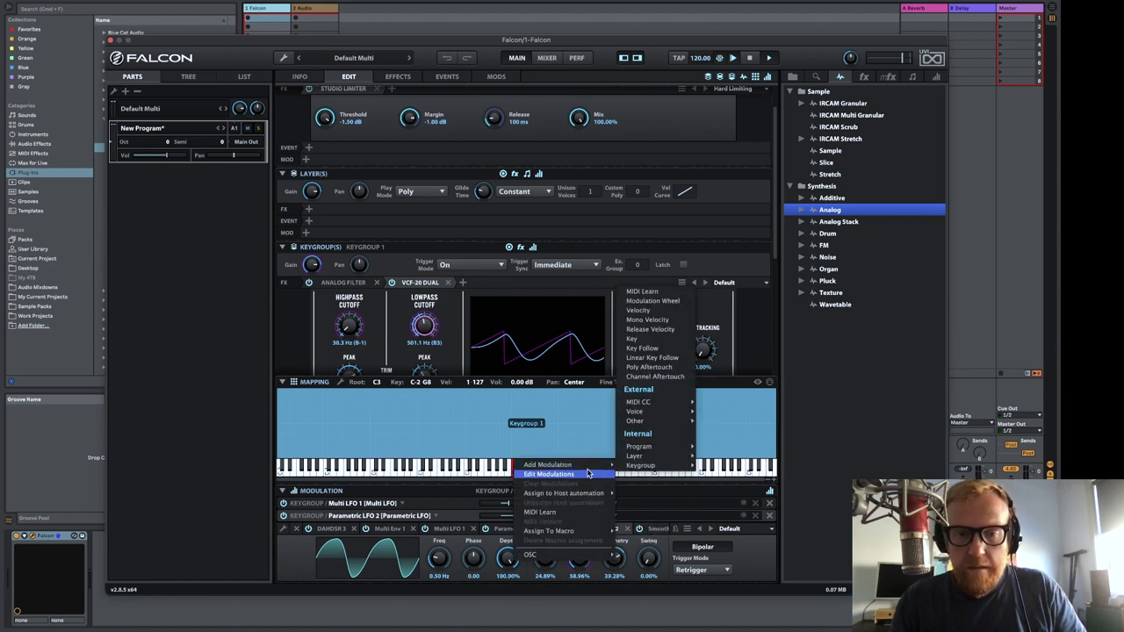
mouse_move(654, 464)
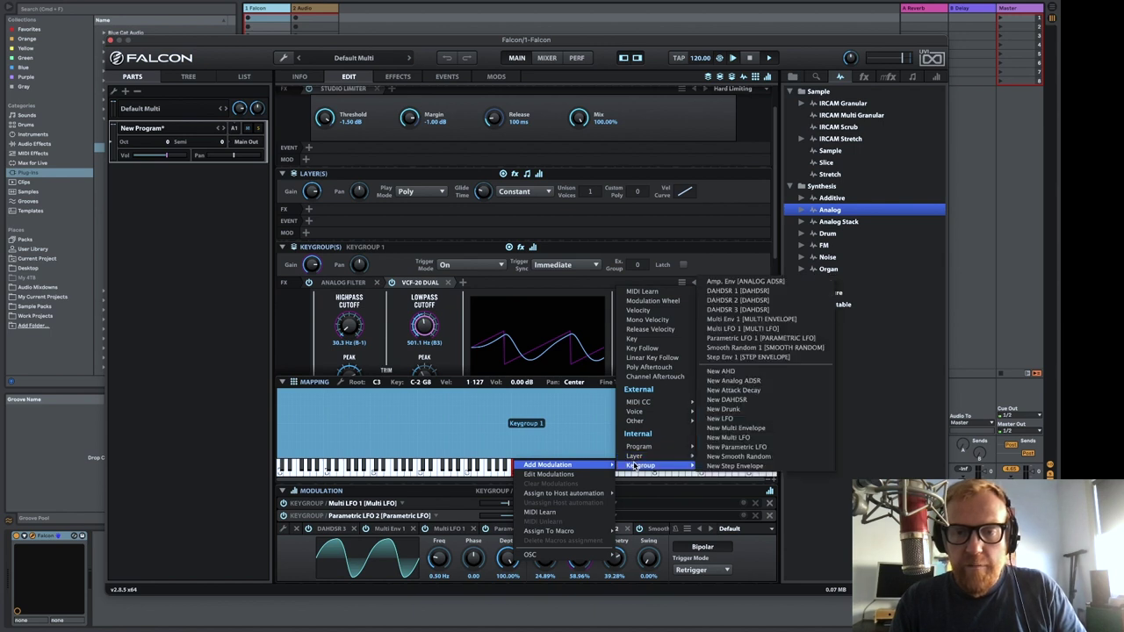
left_click(772, 457)
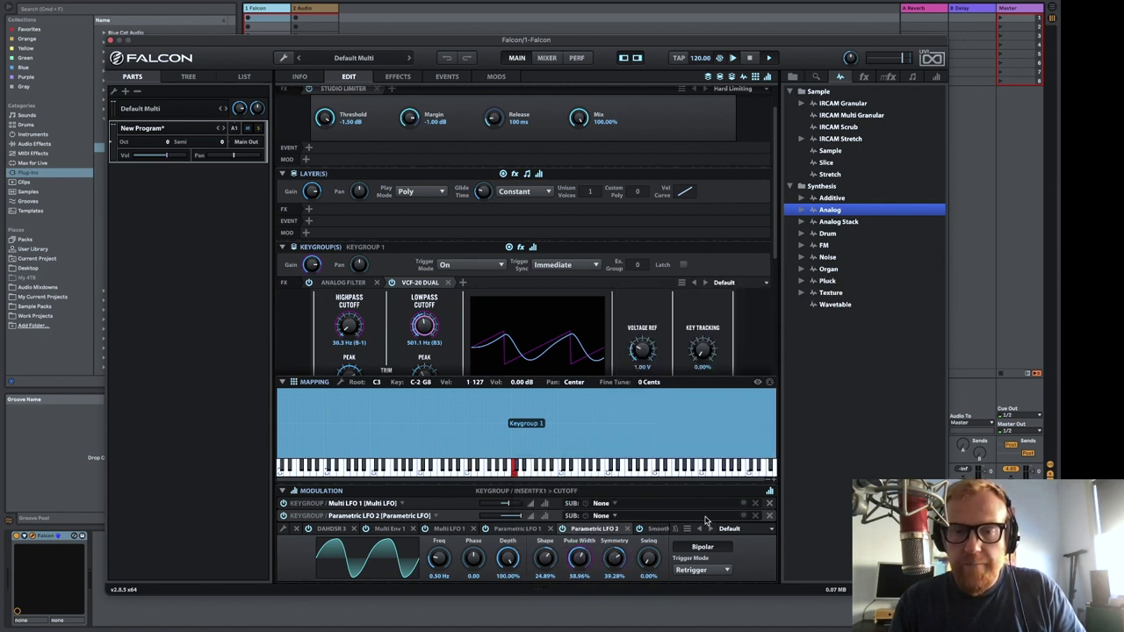
Modulate the shape of Parametric LFO 2 with a third new keygroup Smooth Random and open the Smooth Random 1 settings
right_click(542, 567)
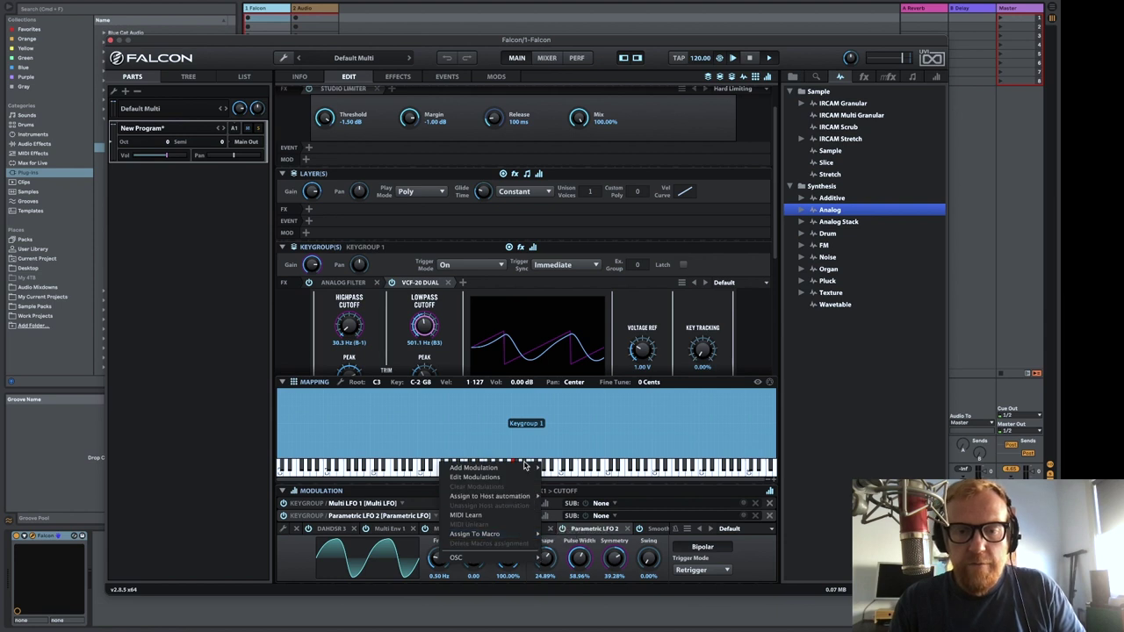
mouse_move(525, 466)
mouse_move(586, 471)
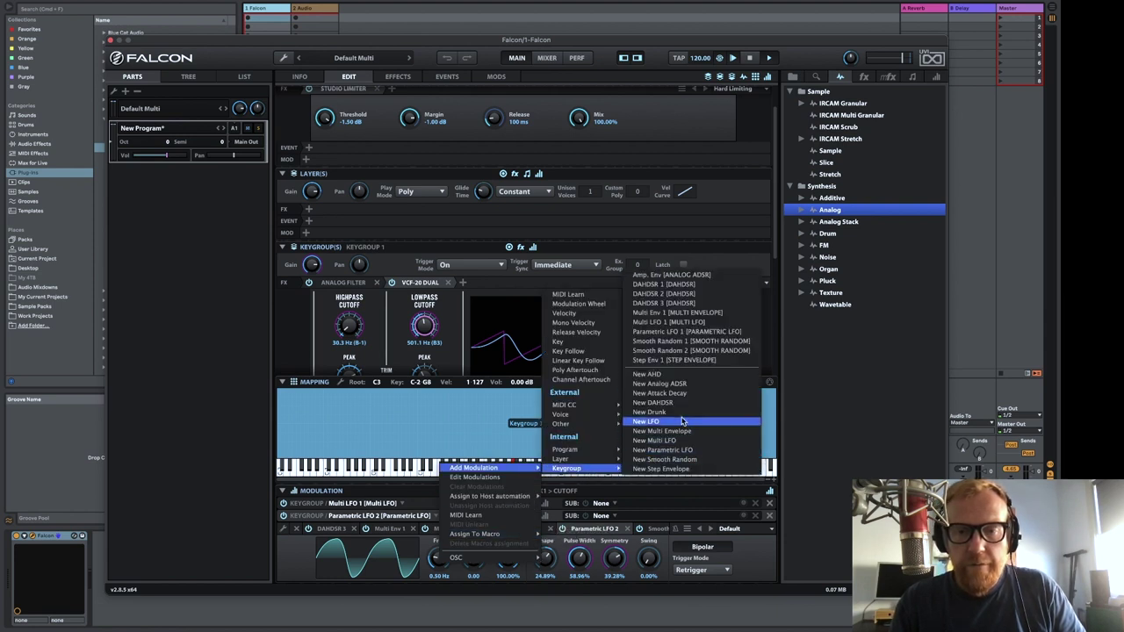
left_click(658, 459)
left_click(650, 529)
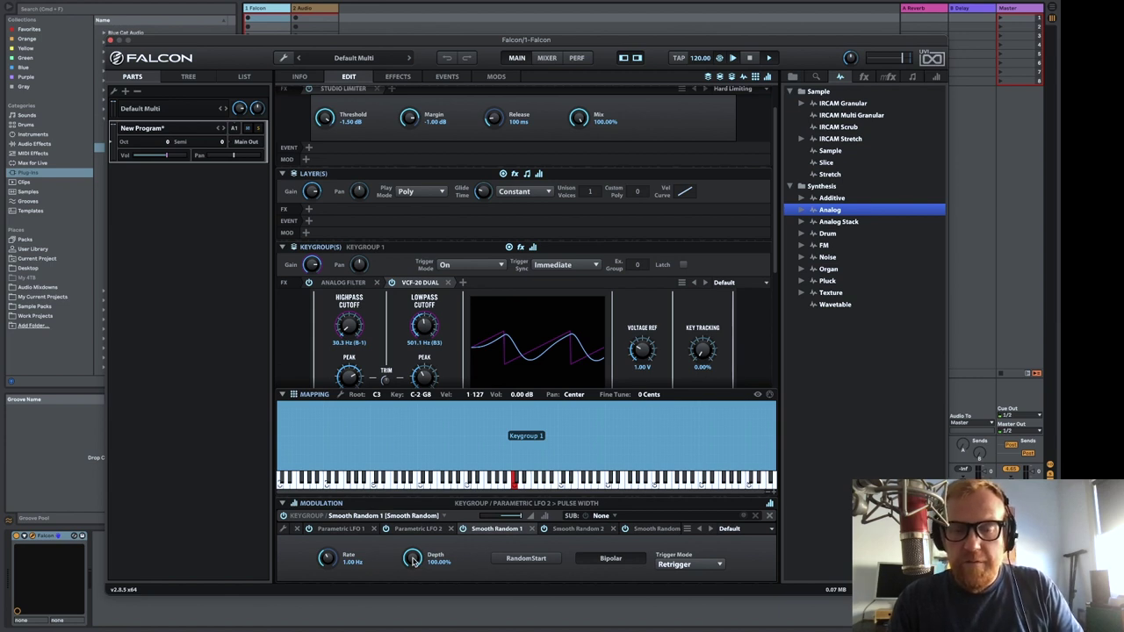
Set the trigger mode of Smooth Random 1, Smooth Random 2 and Smooth Random 3 to No Retrigger
left_click(684, 565)
left_click(679, 576)
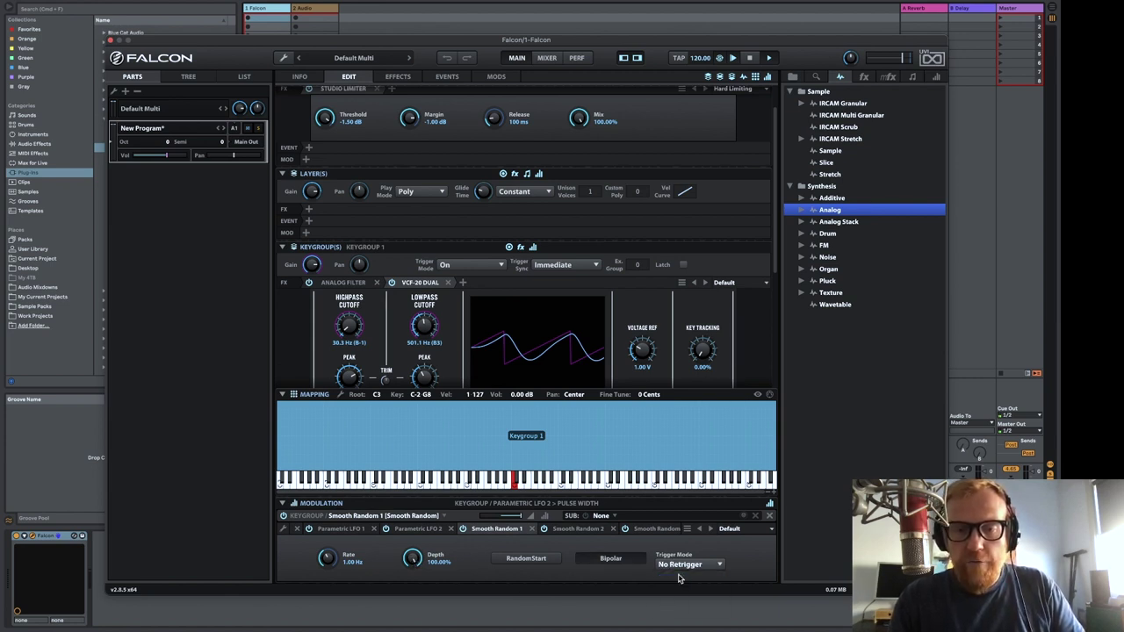
left_click(577, 528)
left_click(677, 565)
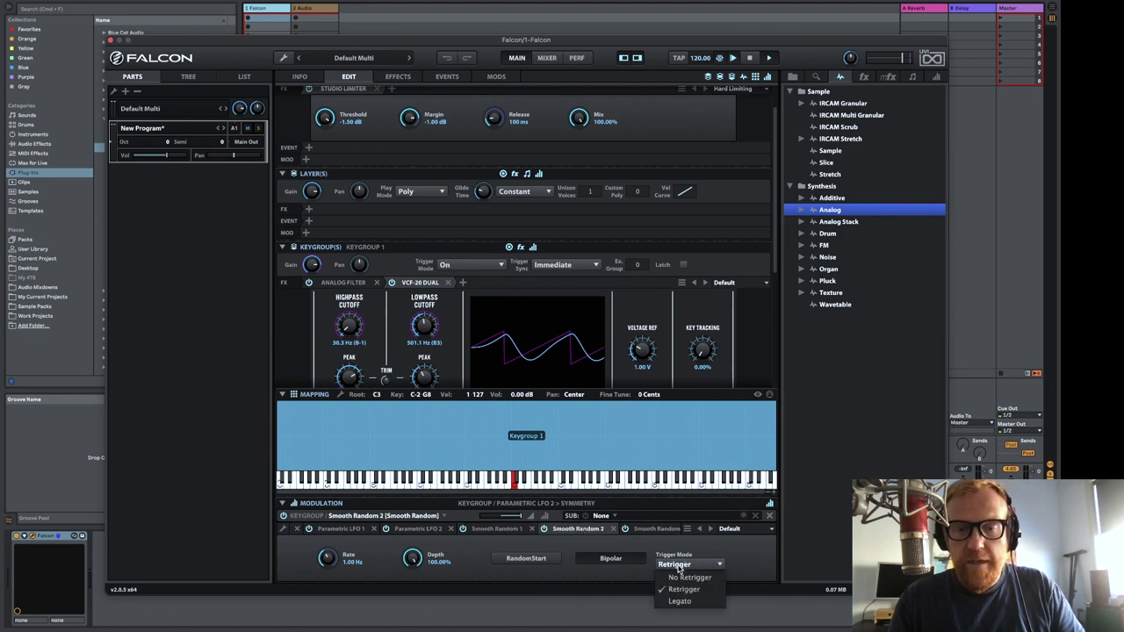
left_click(681, 577)
left_click(661, 529)
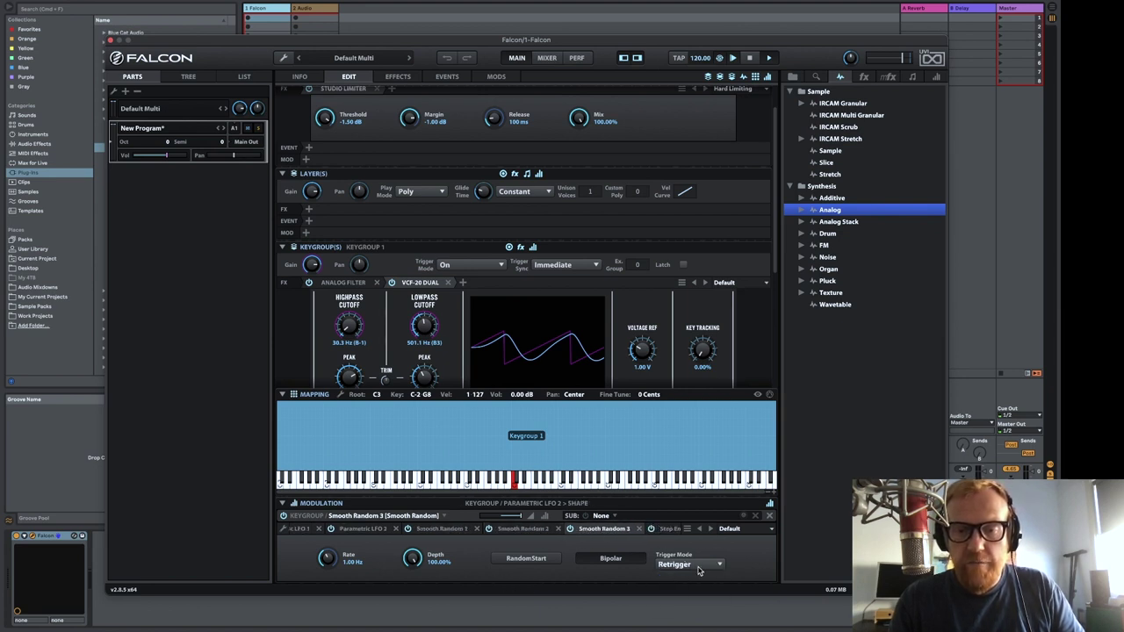
left_click(699, 569)
left_click(690, 576)
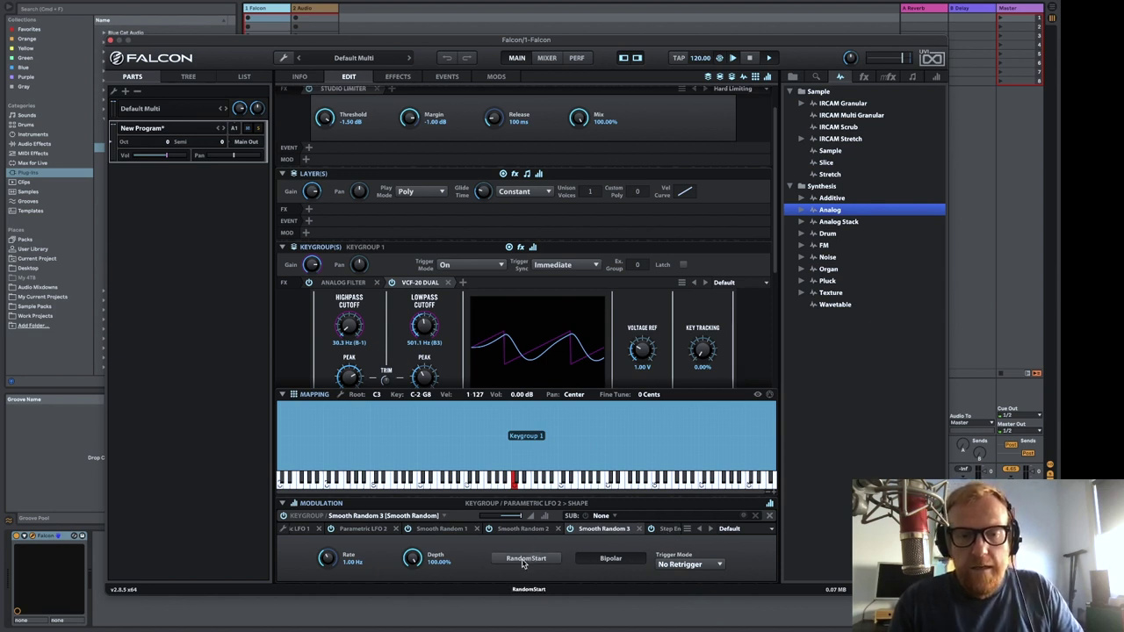
Reduce the depth of Smooth Random 1 to about 14%, Smooth Random 2 to about 19% and Smooth Random 3 to about 16%
left_click(524, 529)
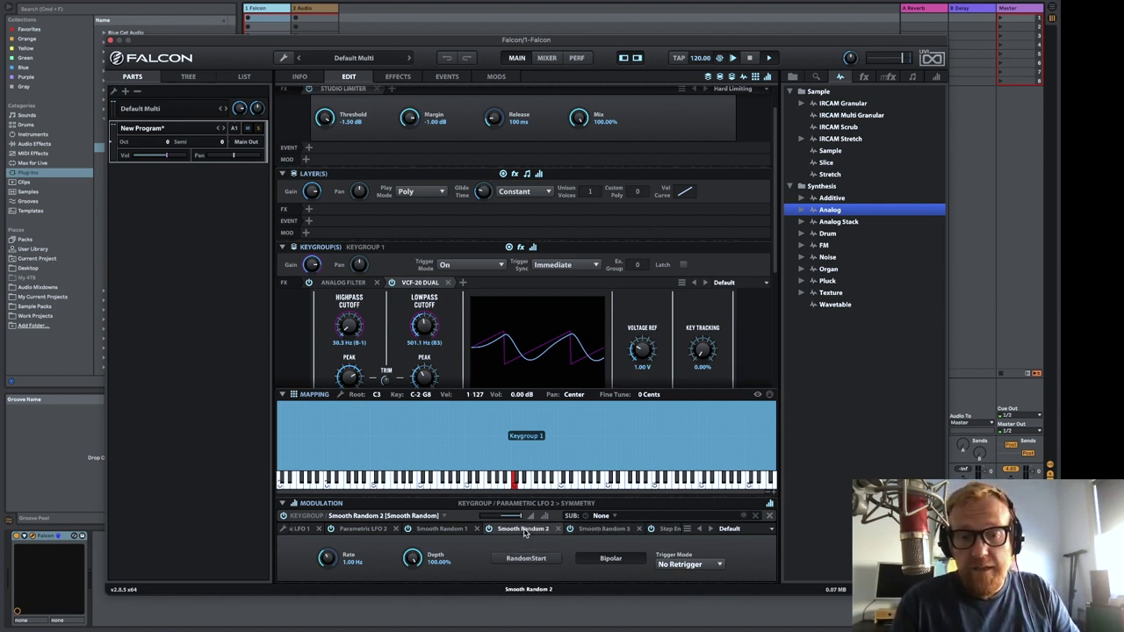
left_click(447, 531)
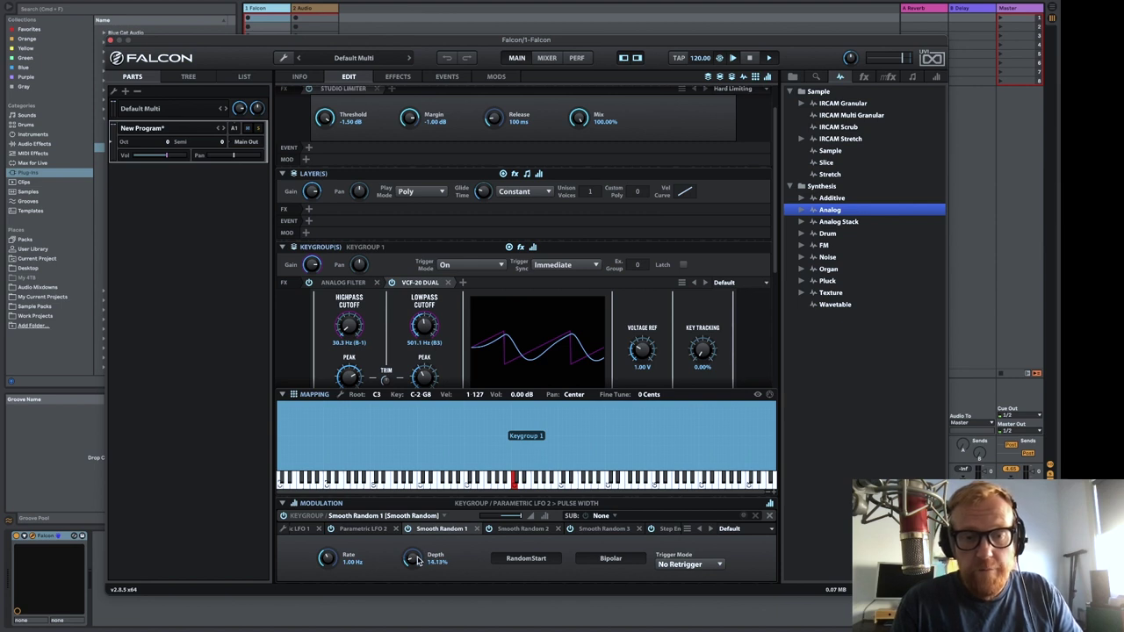
left_click(512, 532)
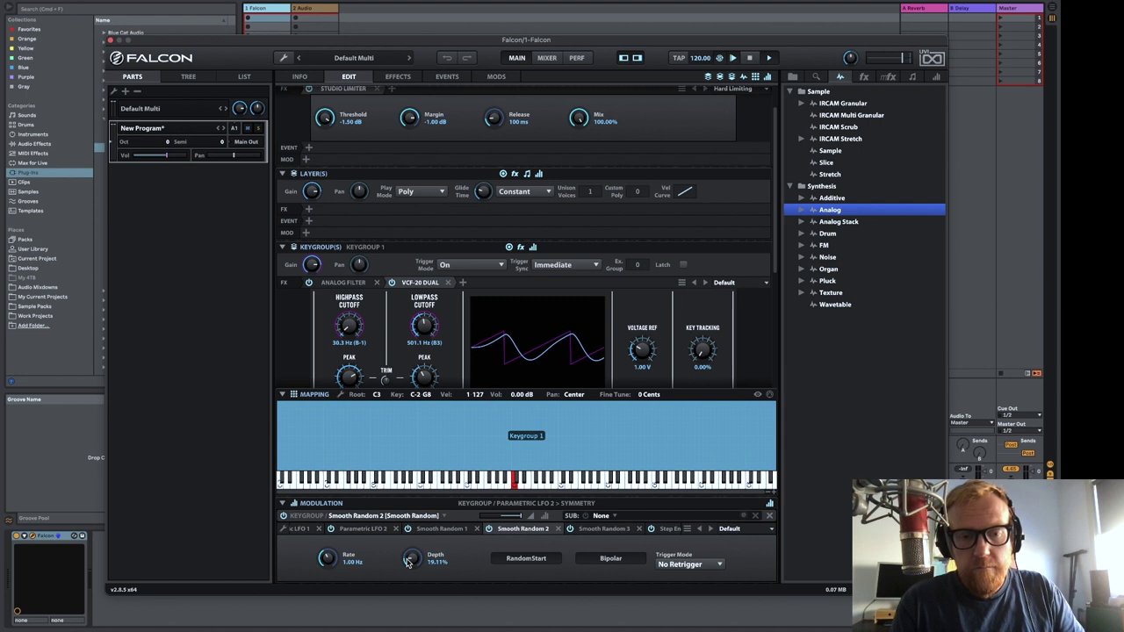
left_click(605, 529)
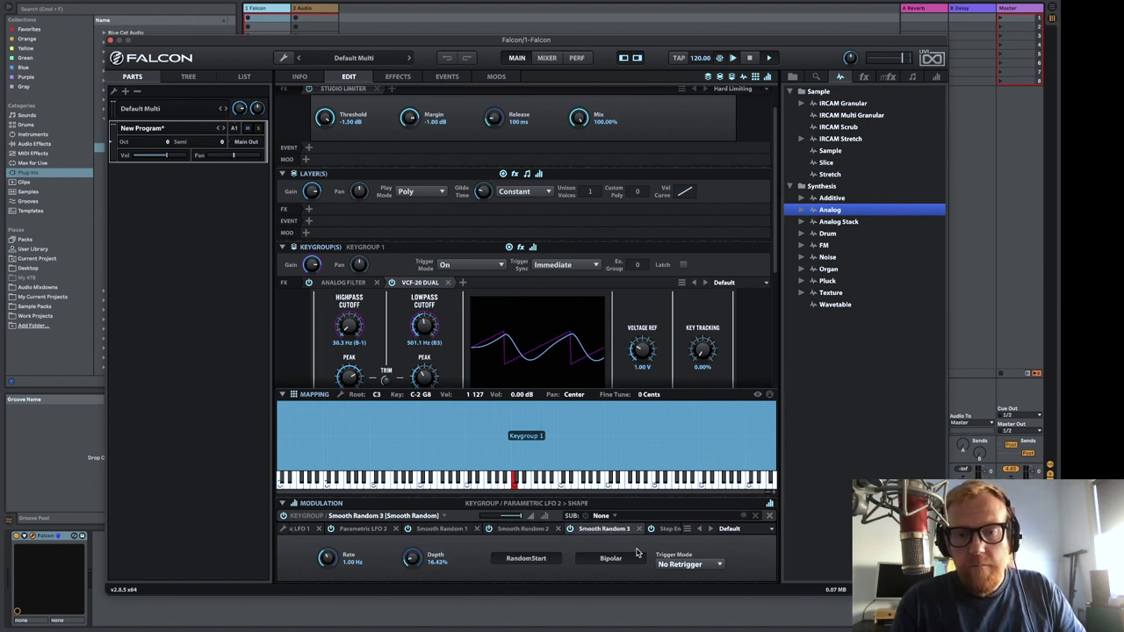
Slow the rates of all three Smooth Randoms, with Smooth Random 2 at 0.07 Hz, and lower Smooth Random 3's depth to about 7.5%
left_click(379, 531)
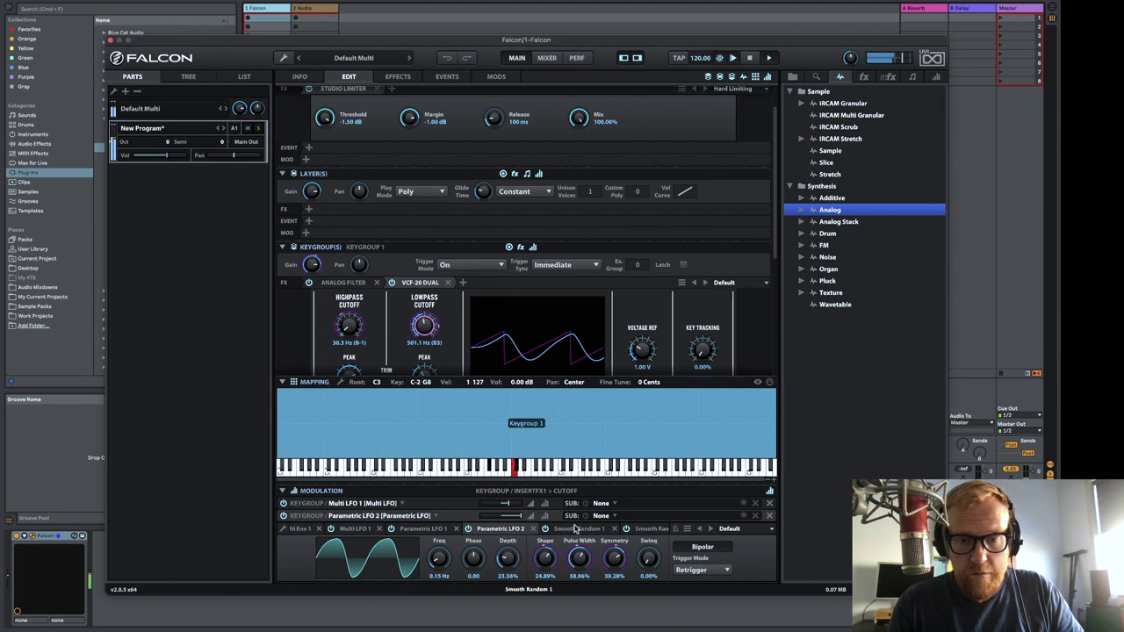
left_click(577, 530)
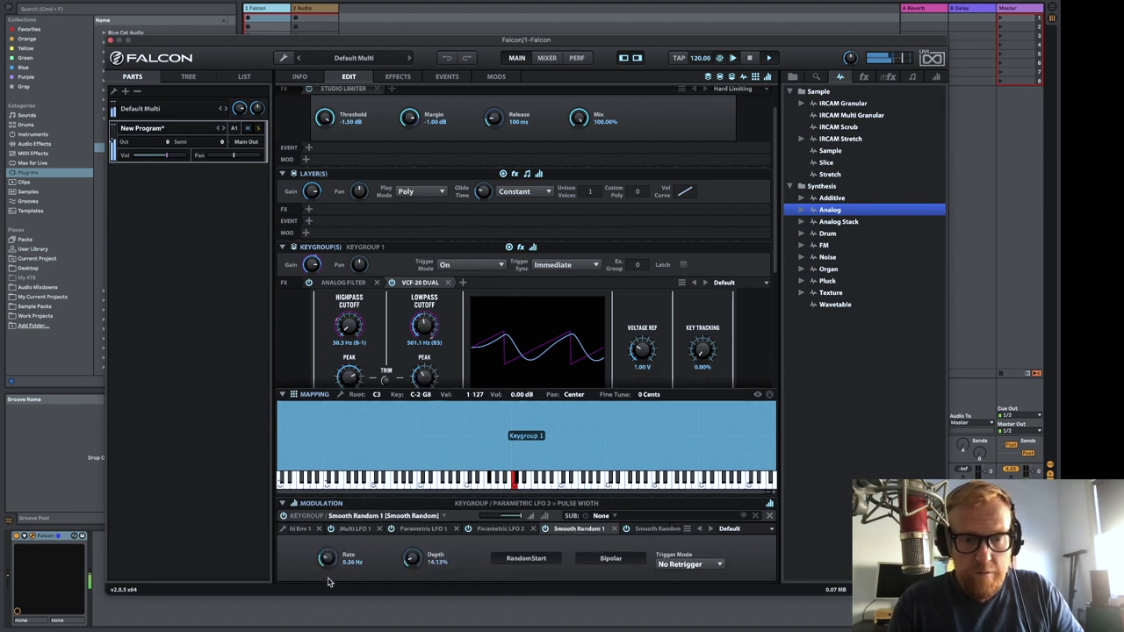
left_click(655, 529)
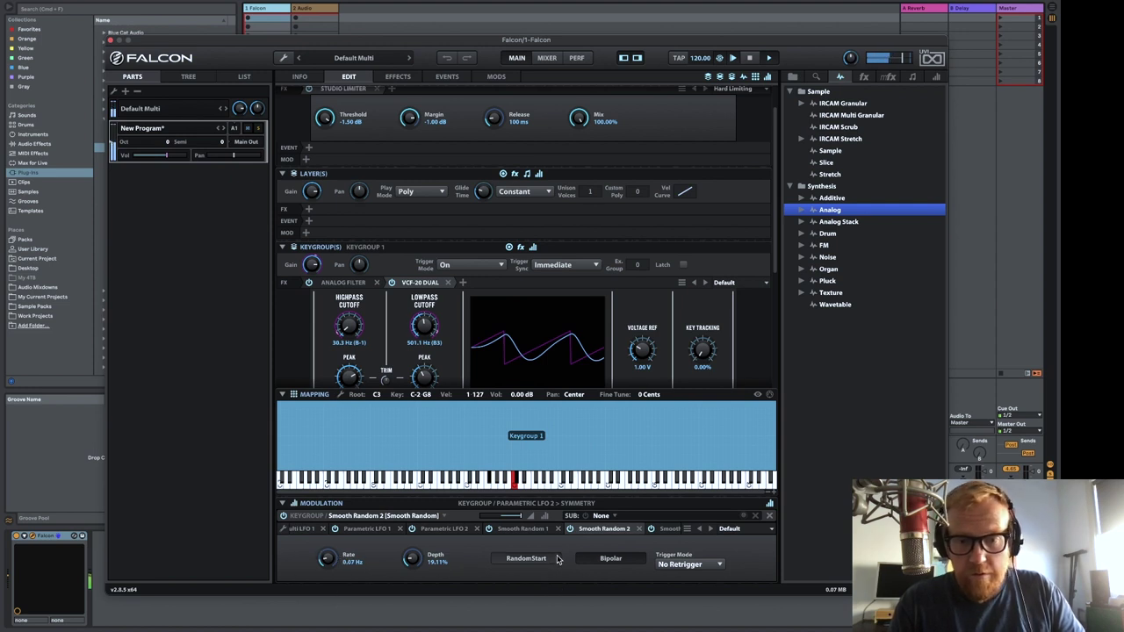
left_click(664, 530)
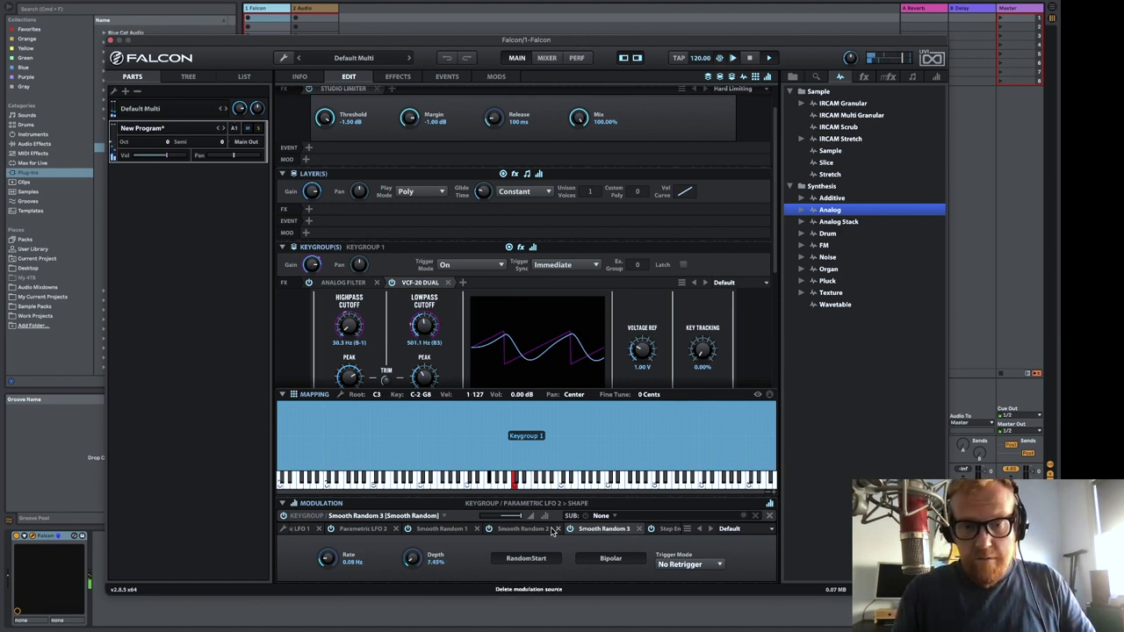
Lower the depth of Smooth Random 2 to about 9.4% and Smooth Random 1 to about 12%
left_click(525, 528)
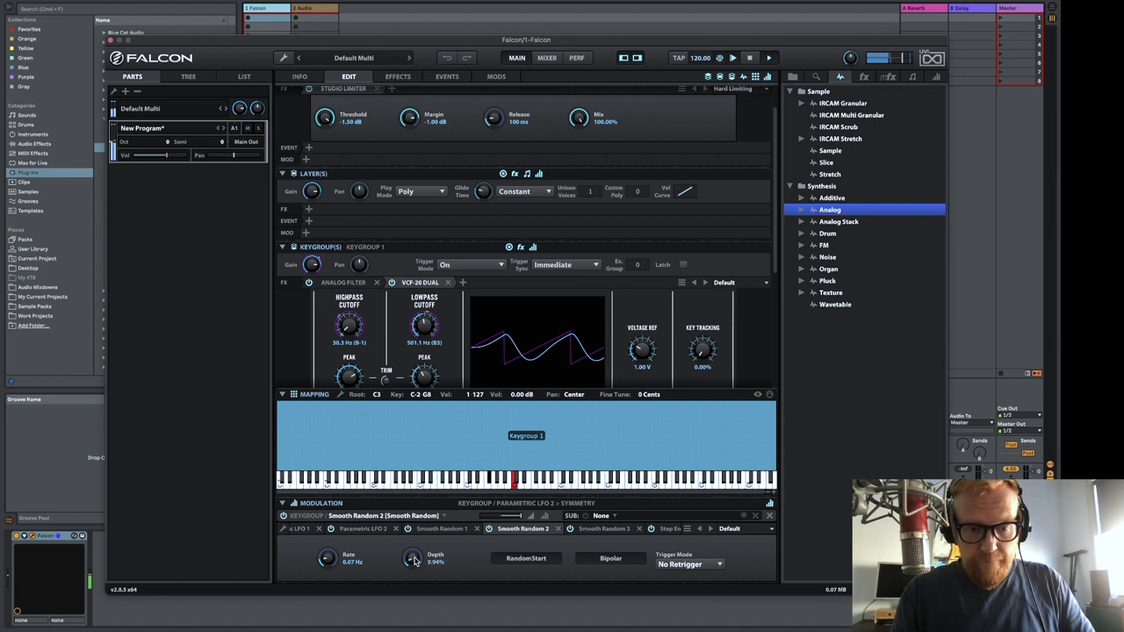
left_click(442, 528)
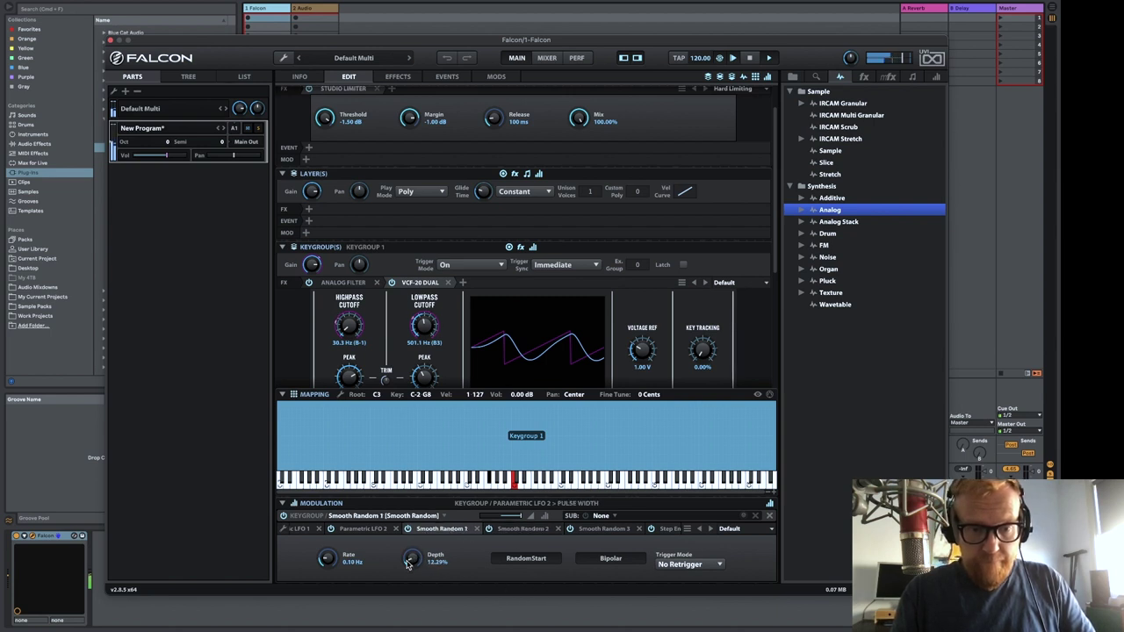
left_click_drag(407, 564, 411, 566)
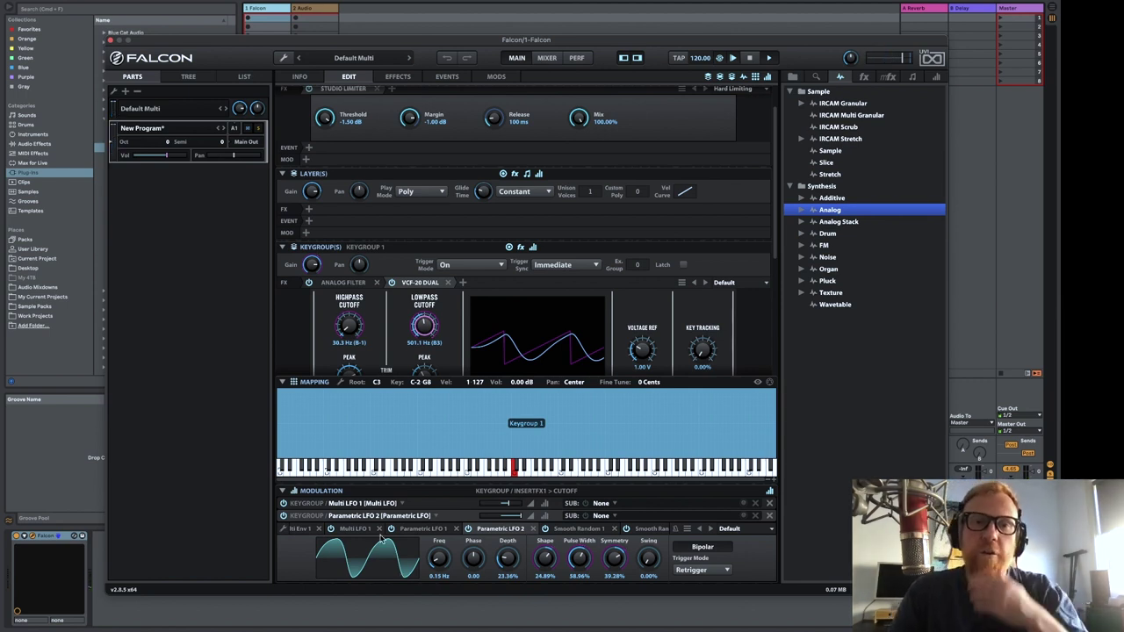
Switch the layer's play mode to Mono Portamento and select its Glide Time control
left_click(423, 194)
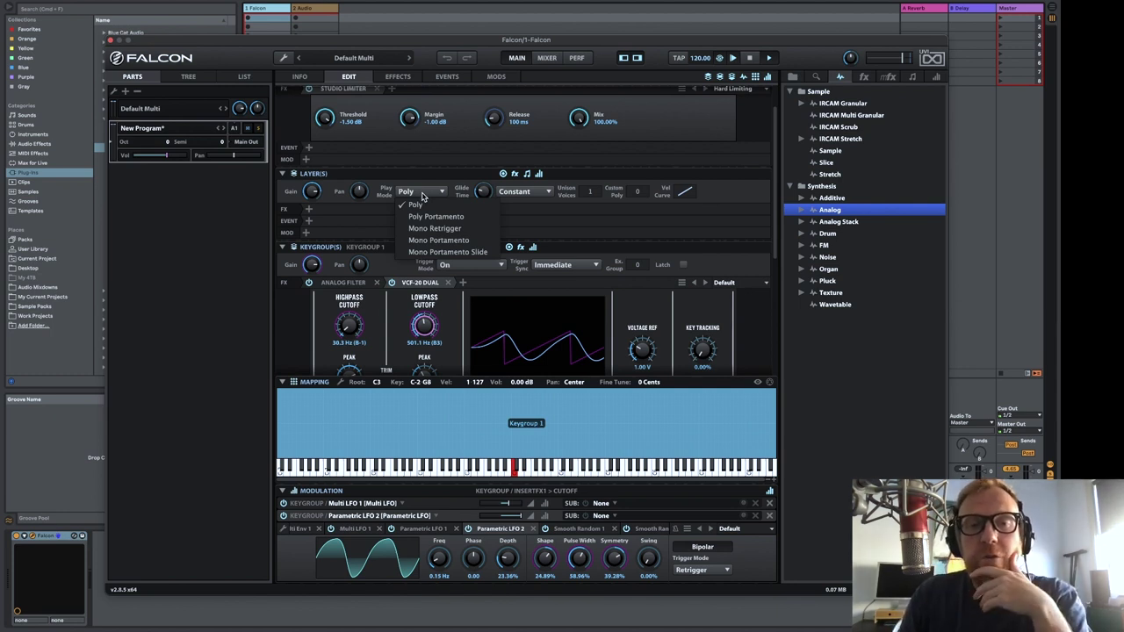
left_click(464, 241)
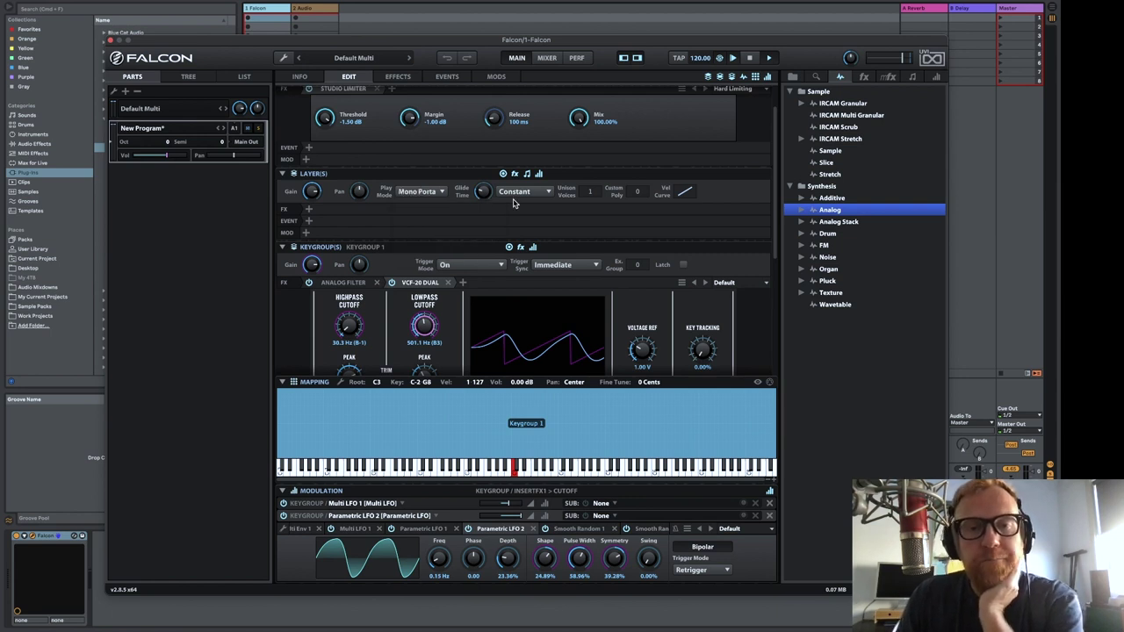
left_click(483, 190)
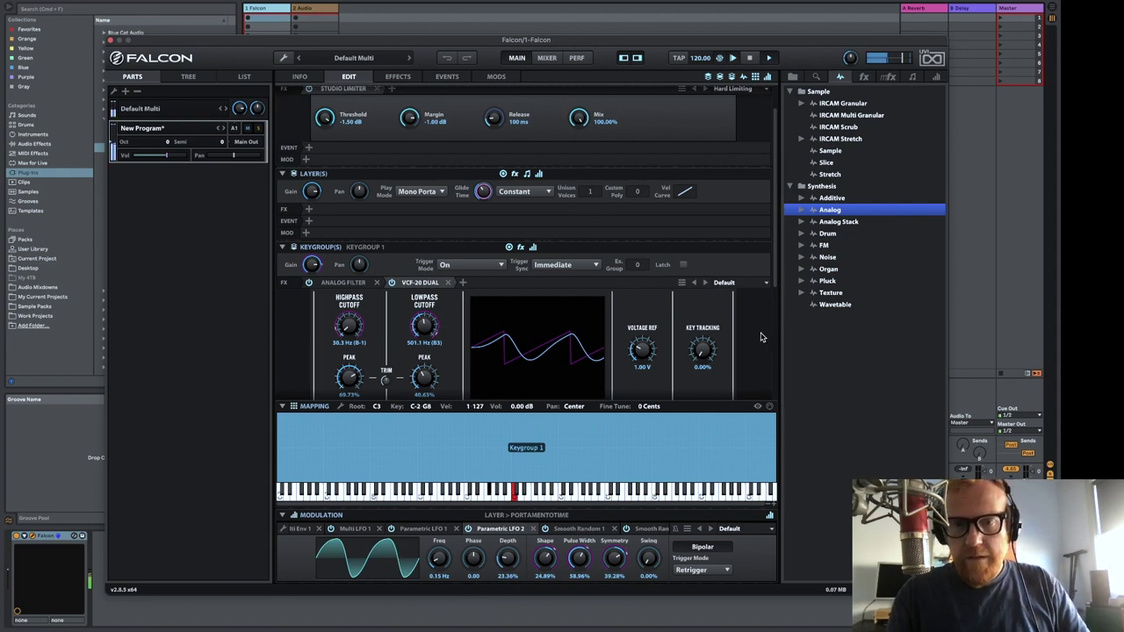
Examine the unison voices setting of the wavetable oscillator
scroll(762, 338, "down", 5)
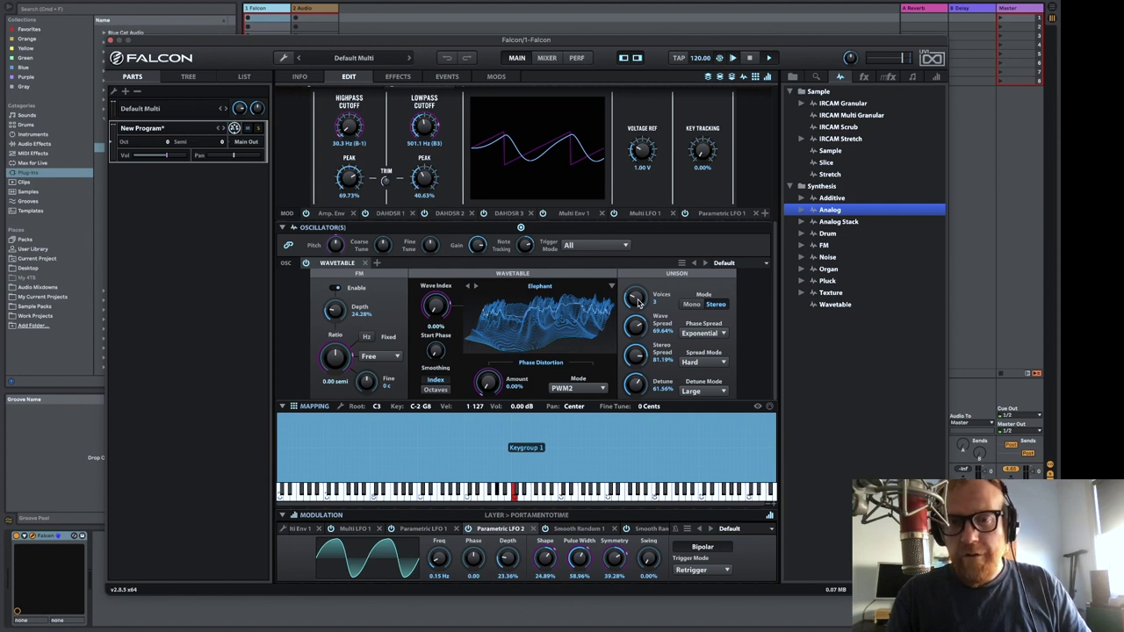
mouse_move(636, 300)
left_mouse_down()
mouse_move(629, 200)
mouse_move(644, 303)
left_mouse_up()
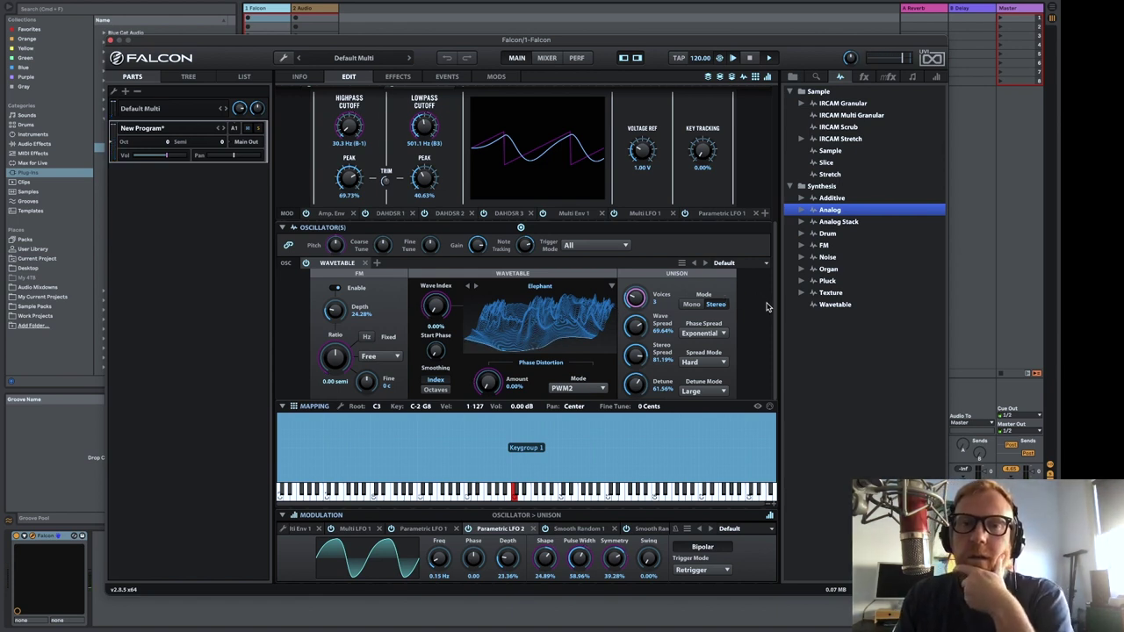
scroll(767, 307, "up", 2)
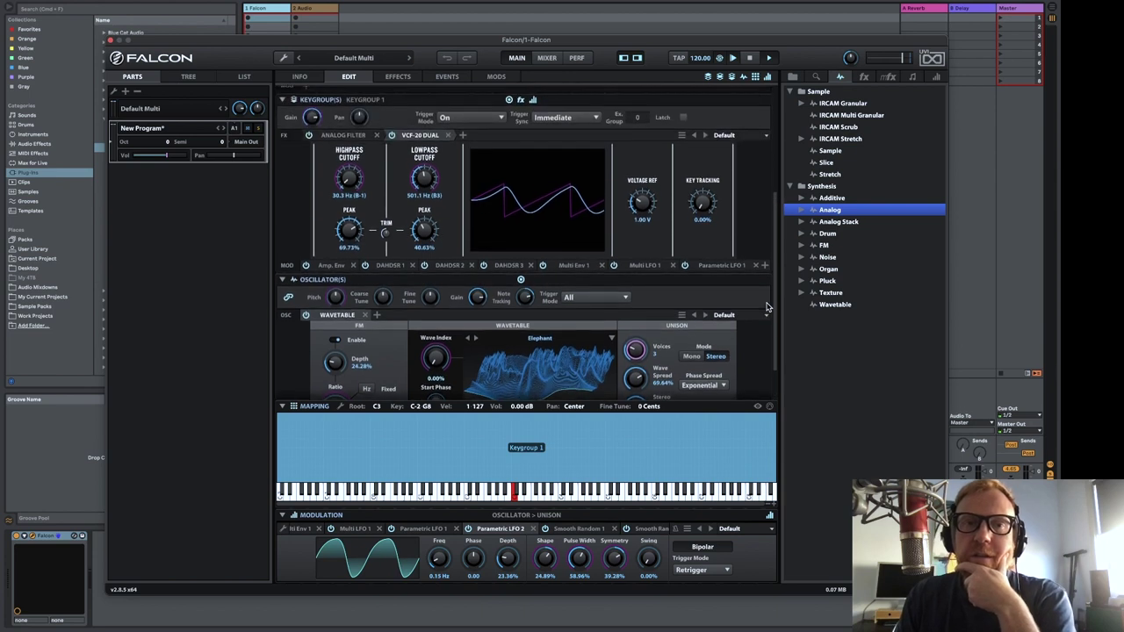
scroll(767, 306, "down", 2)
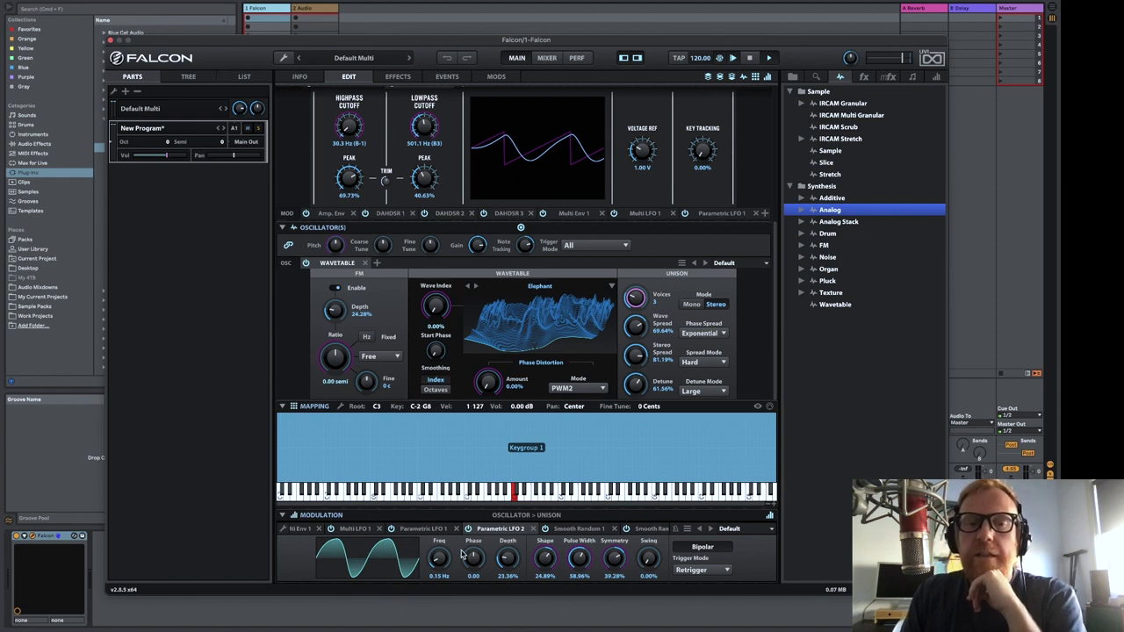
Open the modulations of the lowpass cutoff and assign the depth of Multi LFO 1 to a new macro
right_click(427, 125)
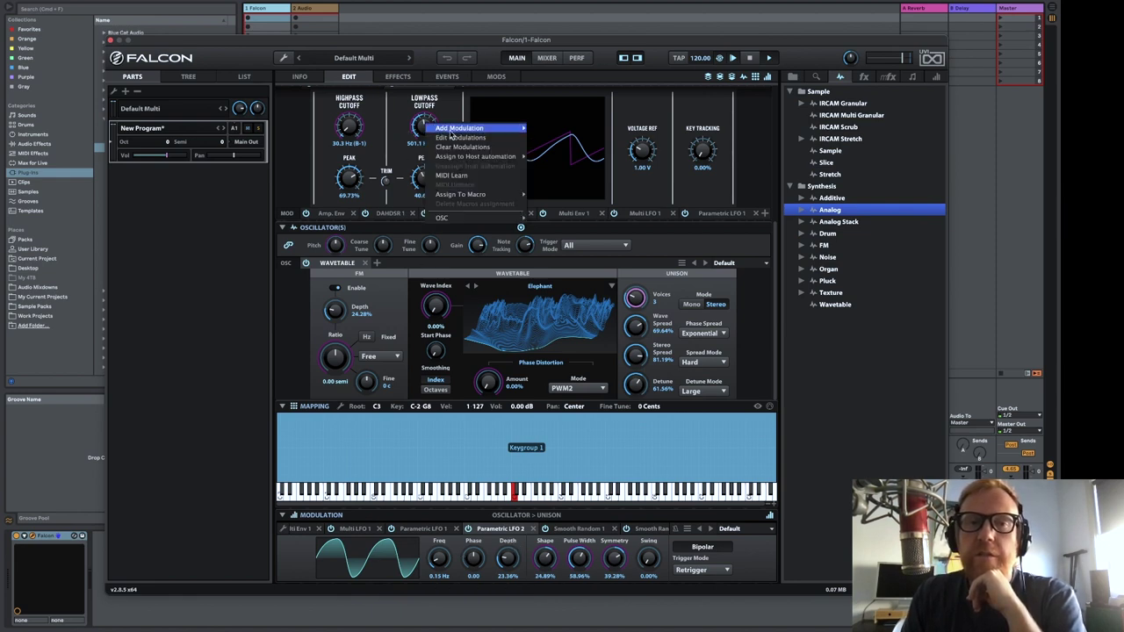
left_click(470, 138)
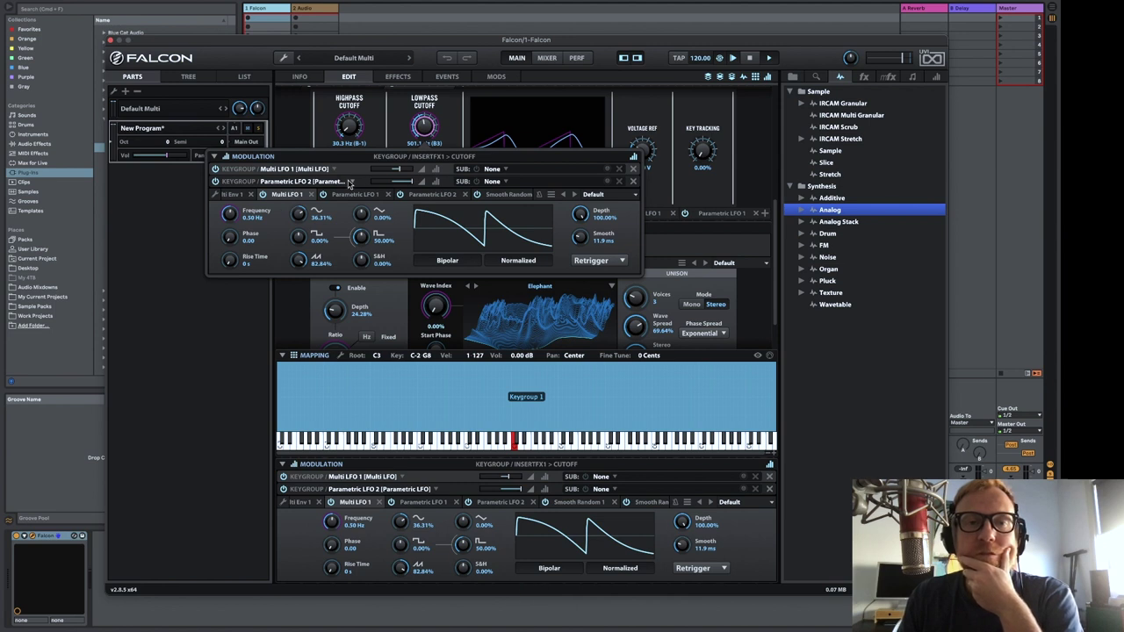
mouse_move(401, 185)
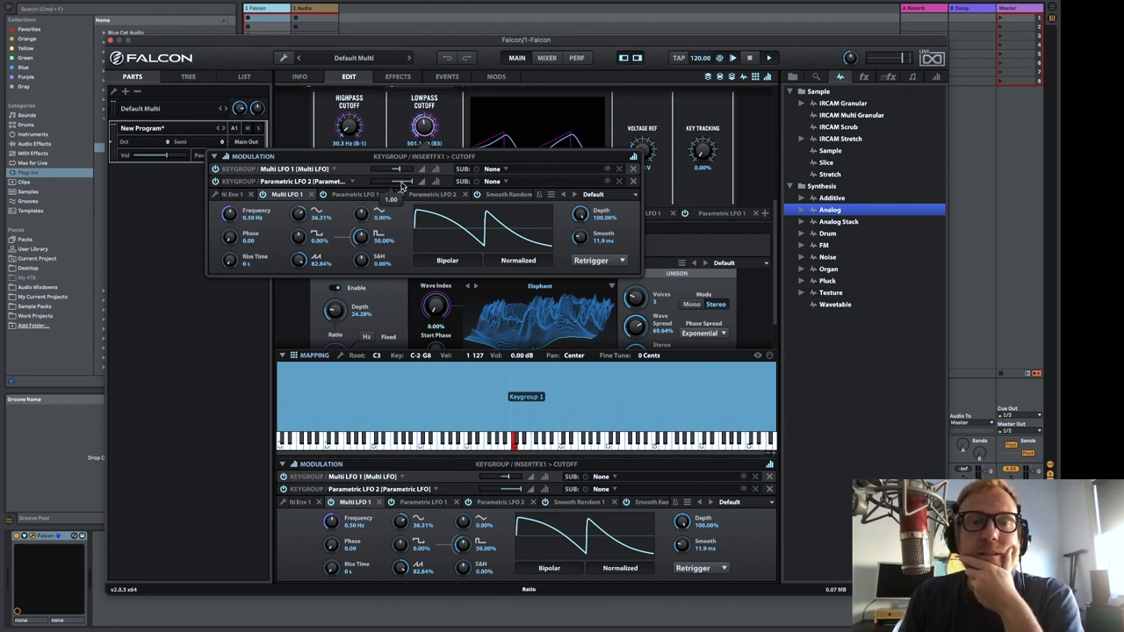
right_click(579, 219)
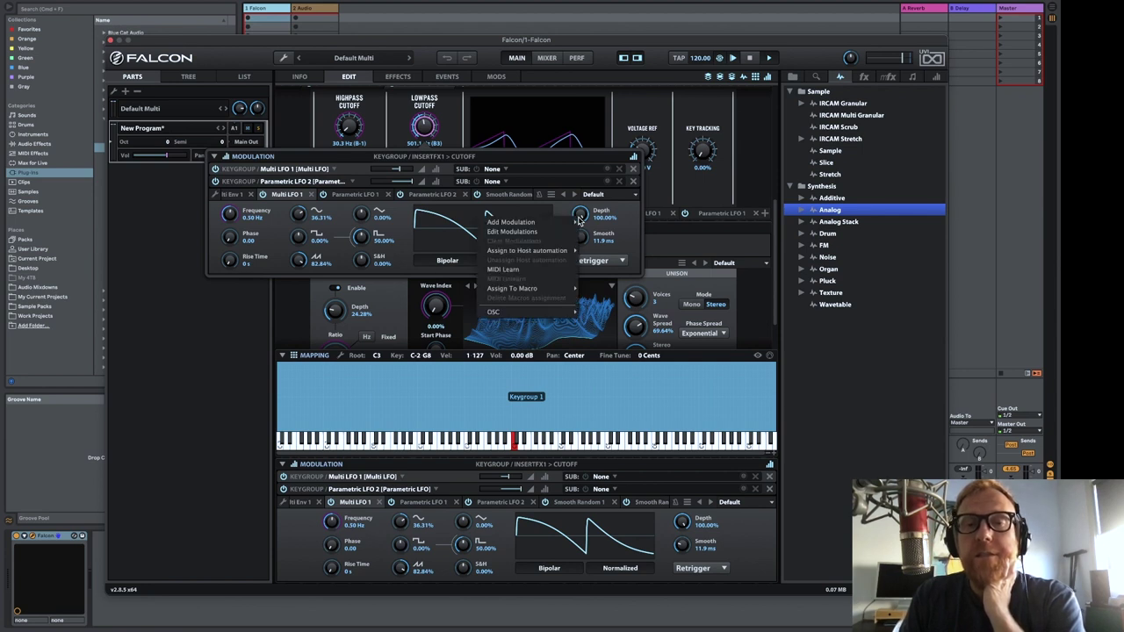
mouse_move(562, 288)
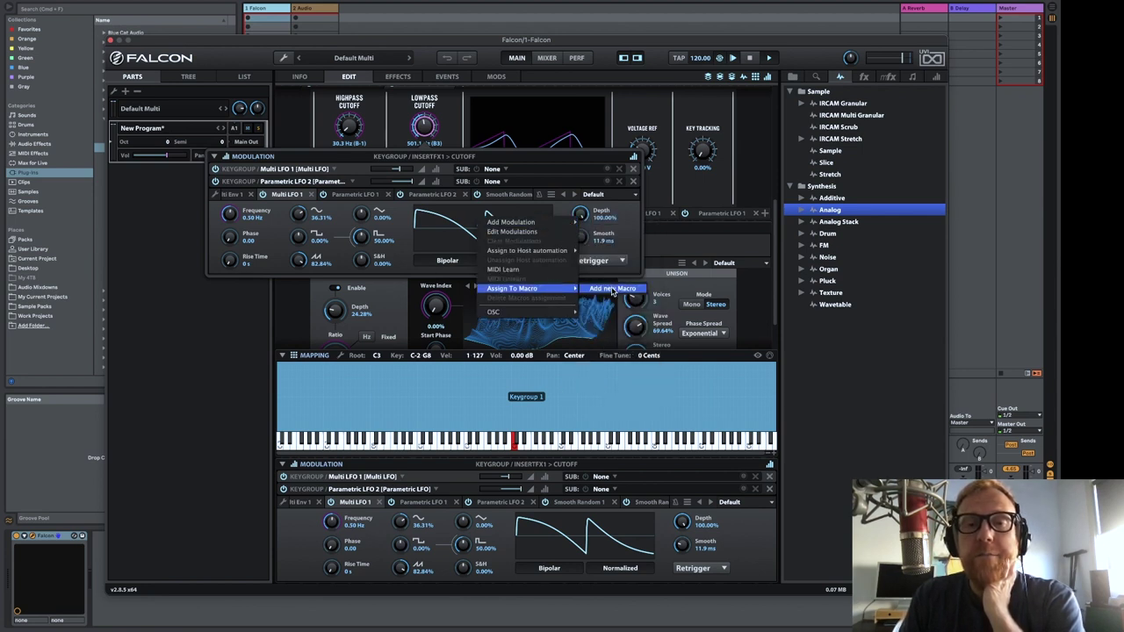
left_click(615, 289)
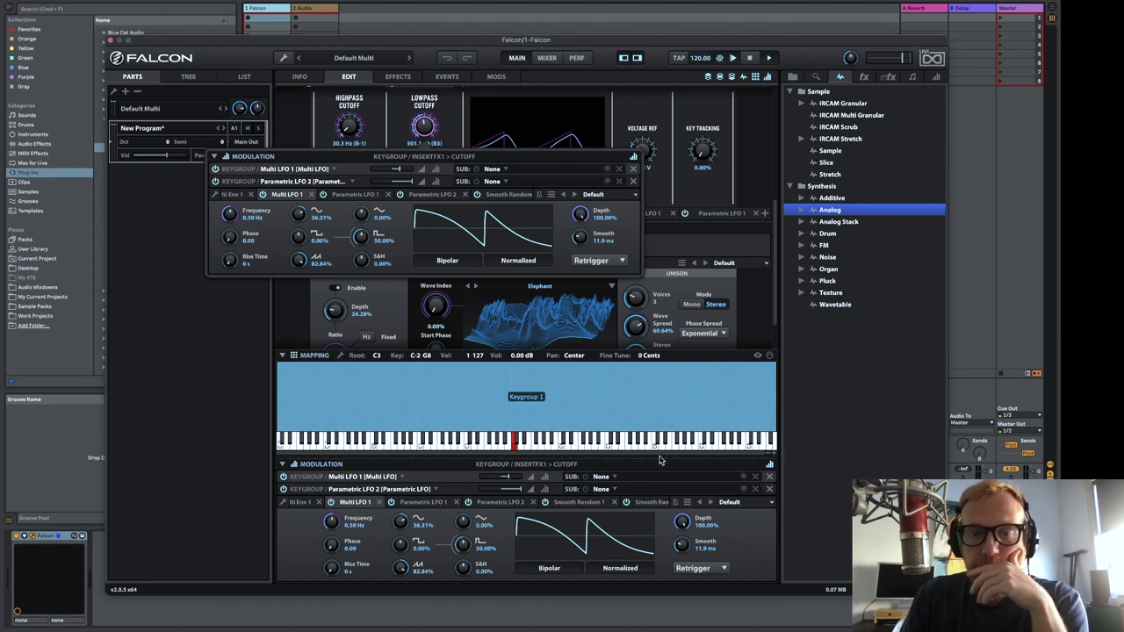
Open the settings of Macro 1 and rename it Modulation Depth
left_click(646, 506)
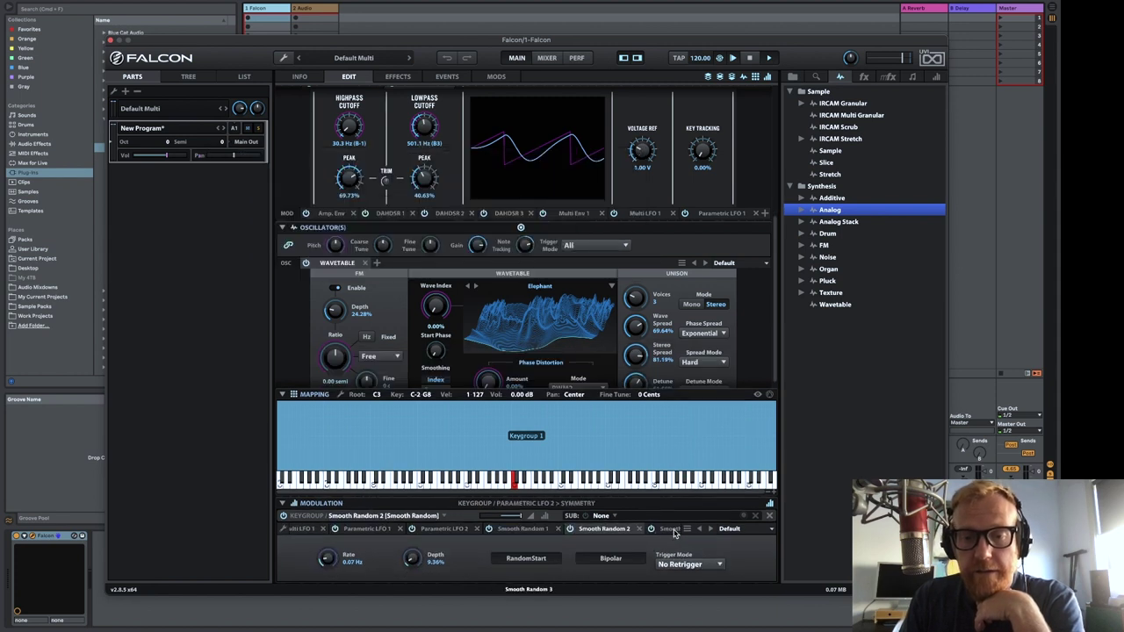
scroll(676, 532, "down", 3)
left_click(647, 531)
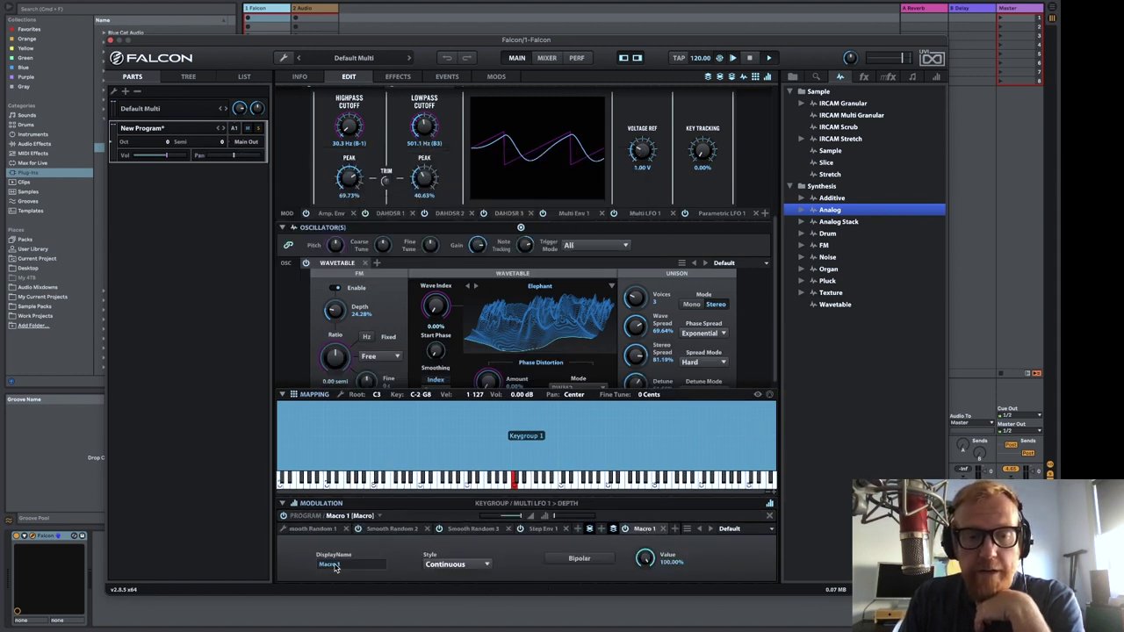
left_click(332, 564)
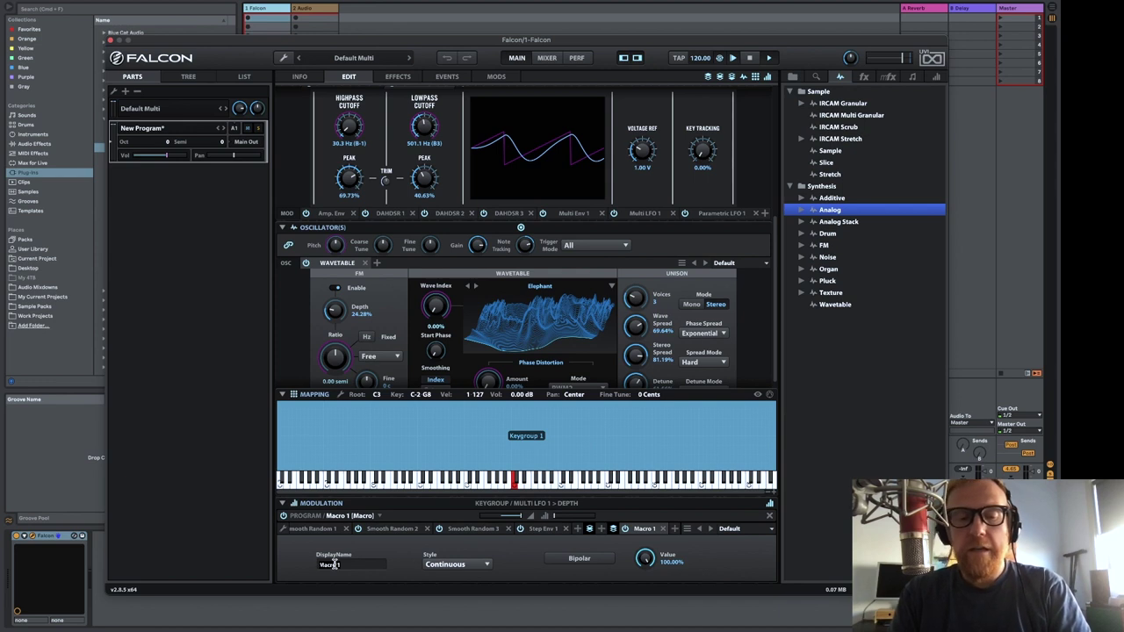
type("Modulation Depth")
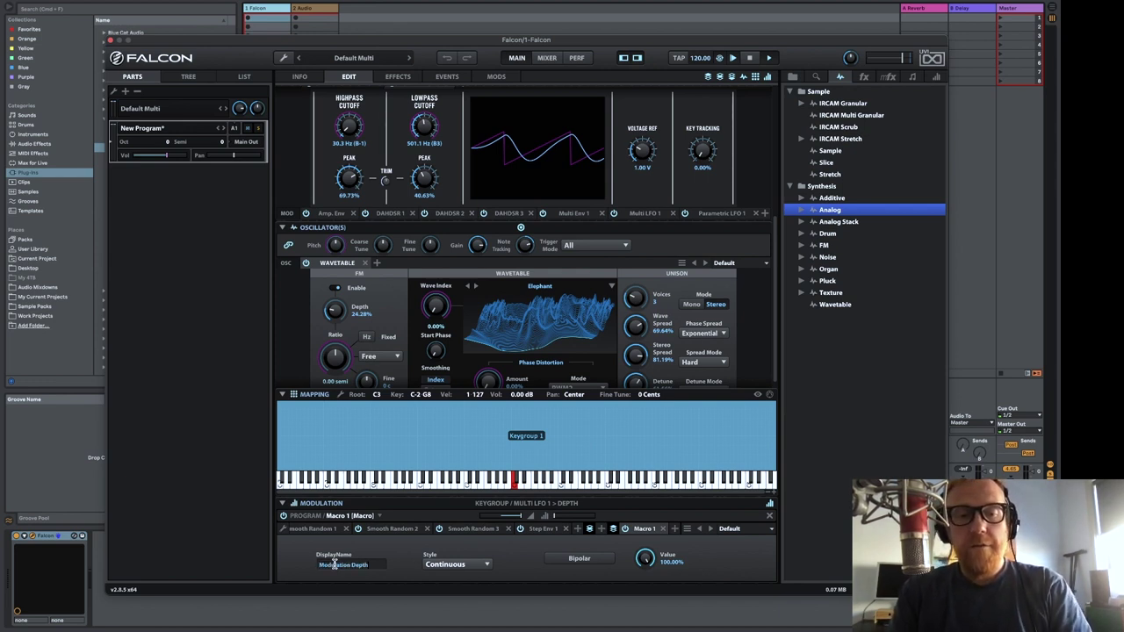
key("Return")
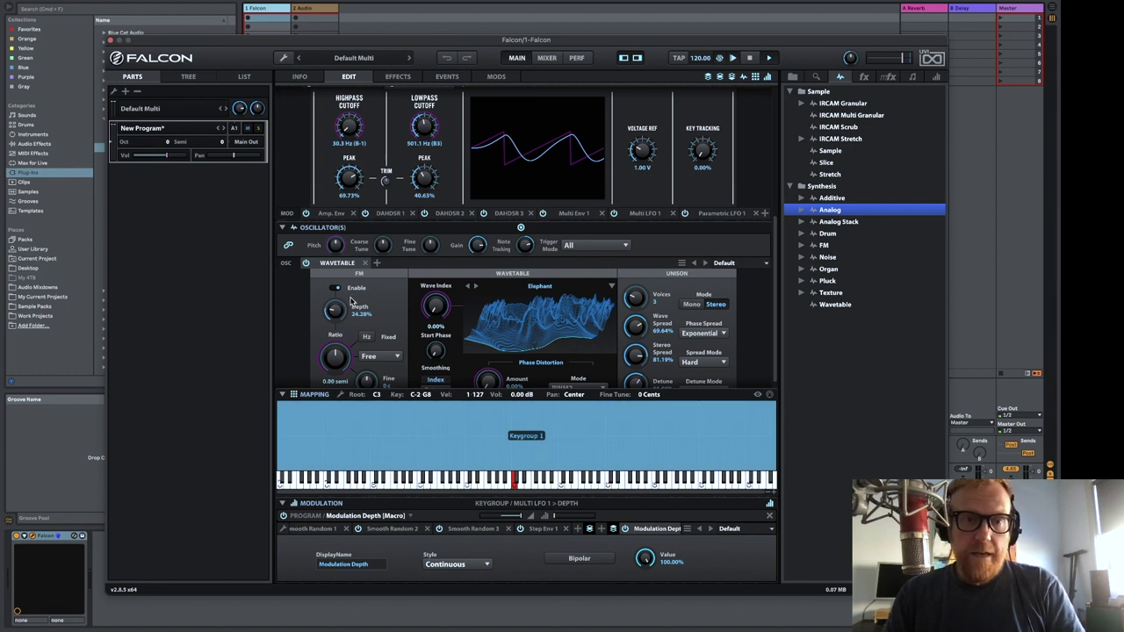
Check the highpass cutoff's modulations and assign the depth of Parametric LFO 1, which modulates the wave index, to the Modulation Depth macro
right_click(351, 132)
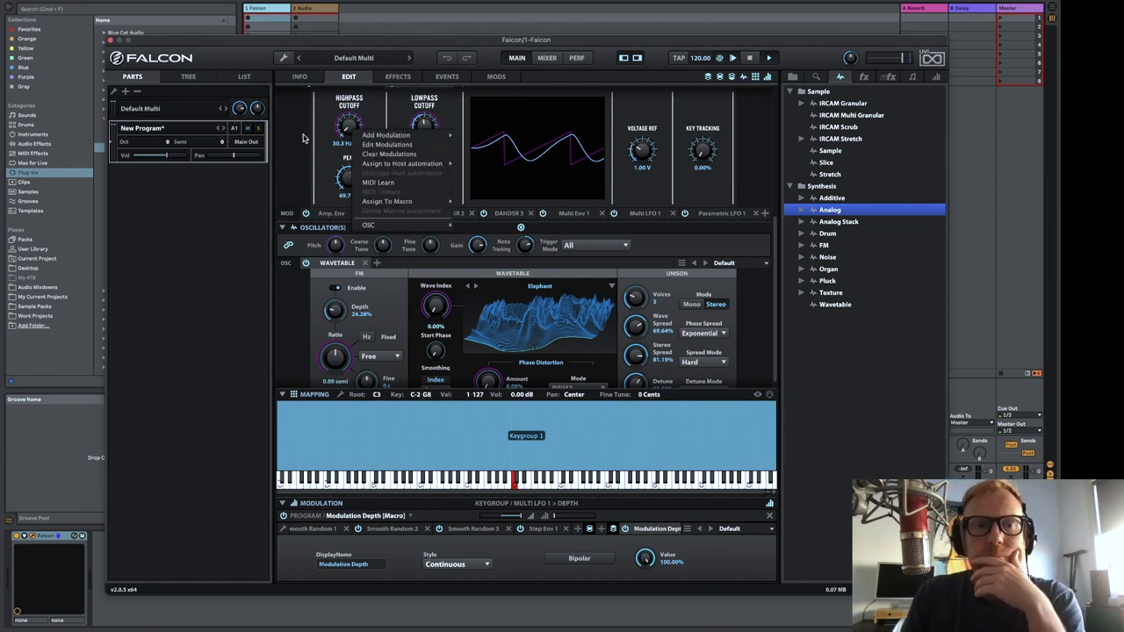
left_click(286, 179)
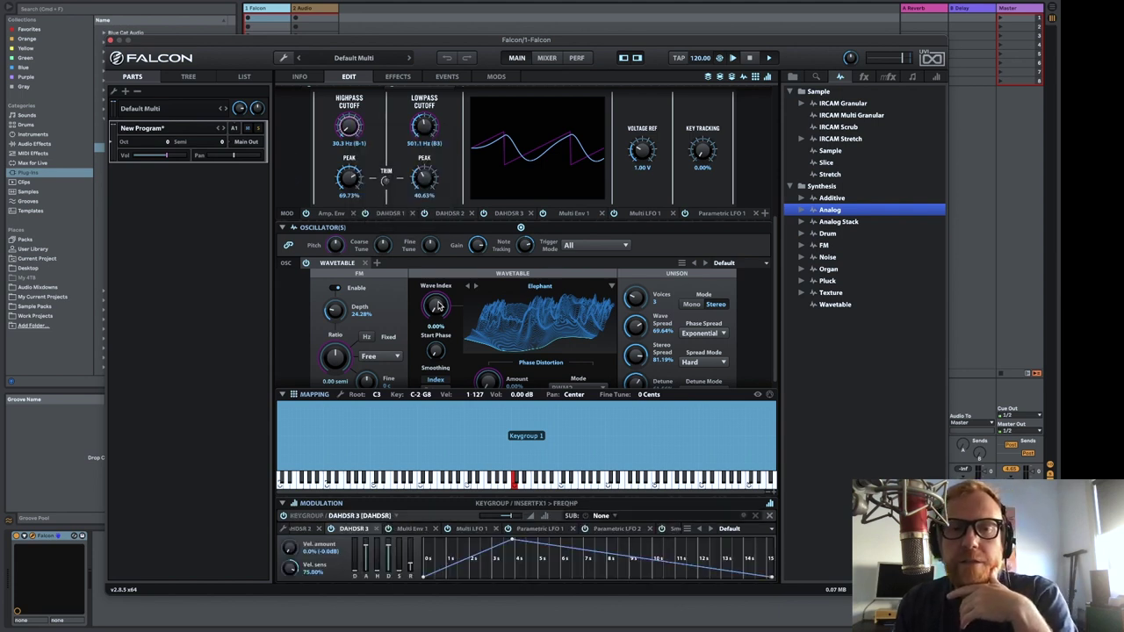
right_click(437, 305)
mouse_move(475, 309)
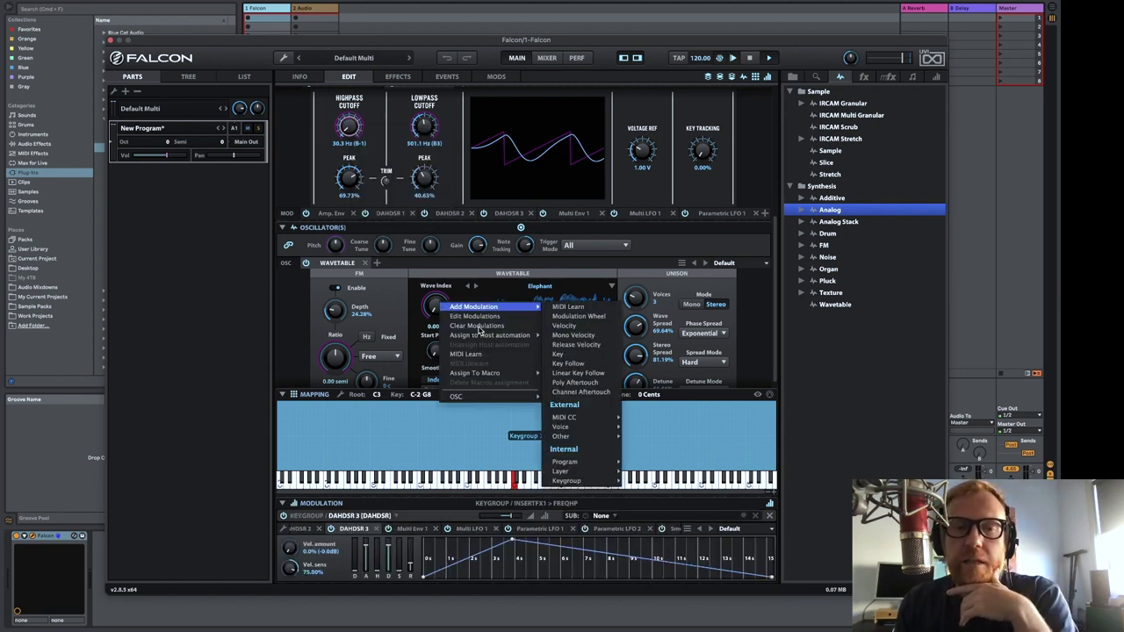
left_click(566, 480)
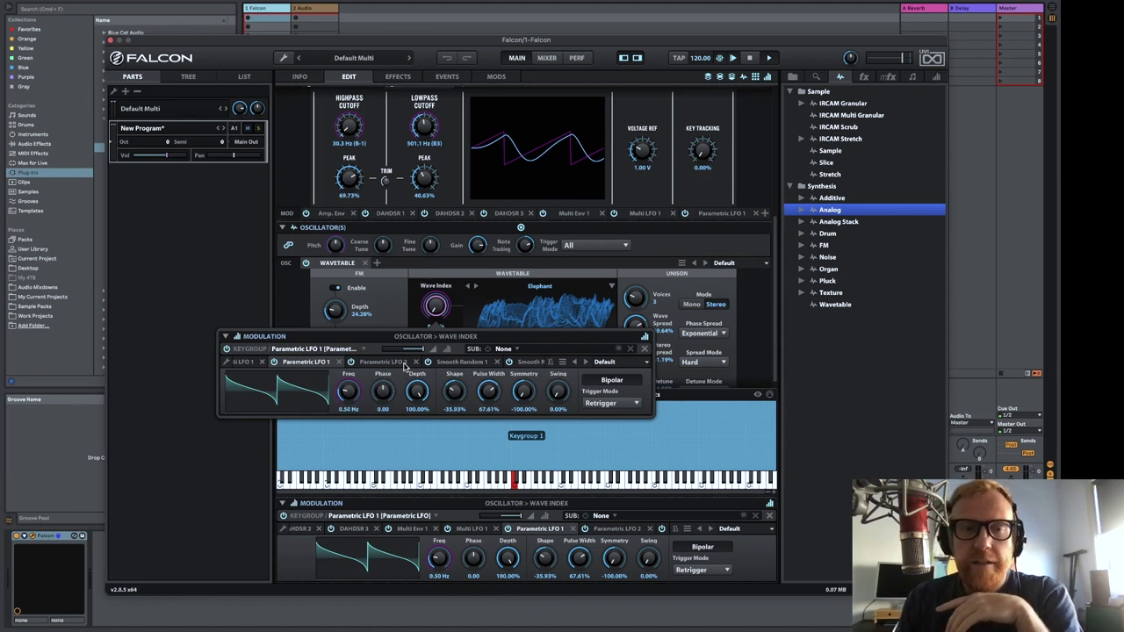
right_click(419, 392)
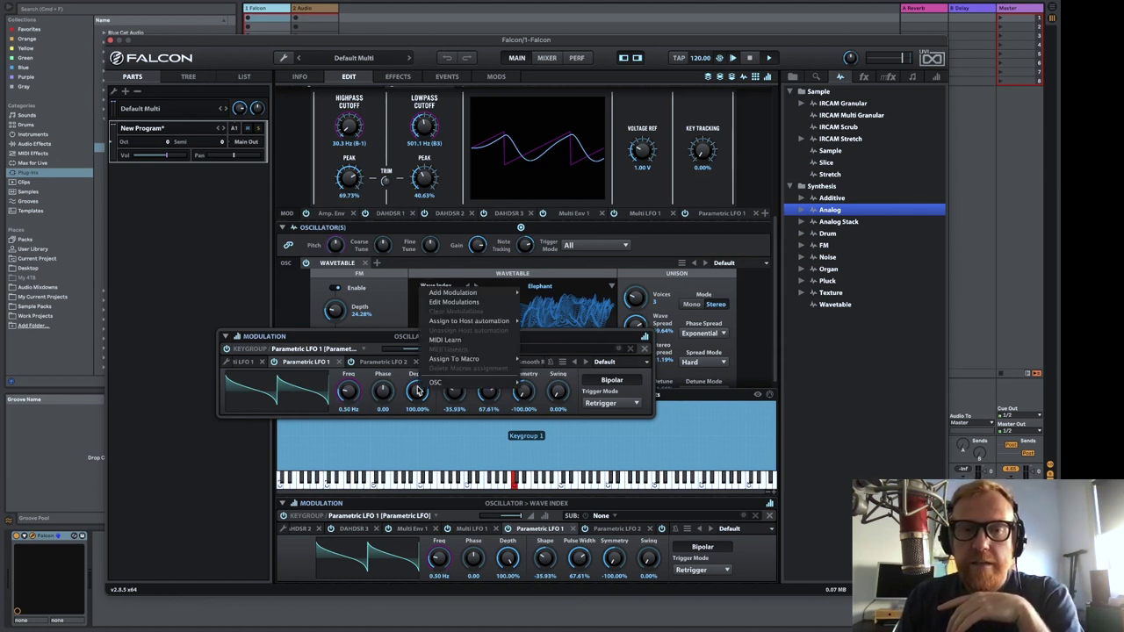
mouse_move(482, 360)
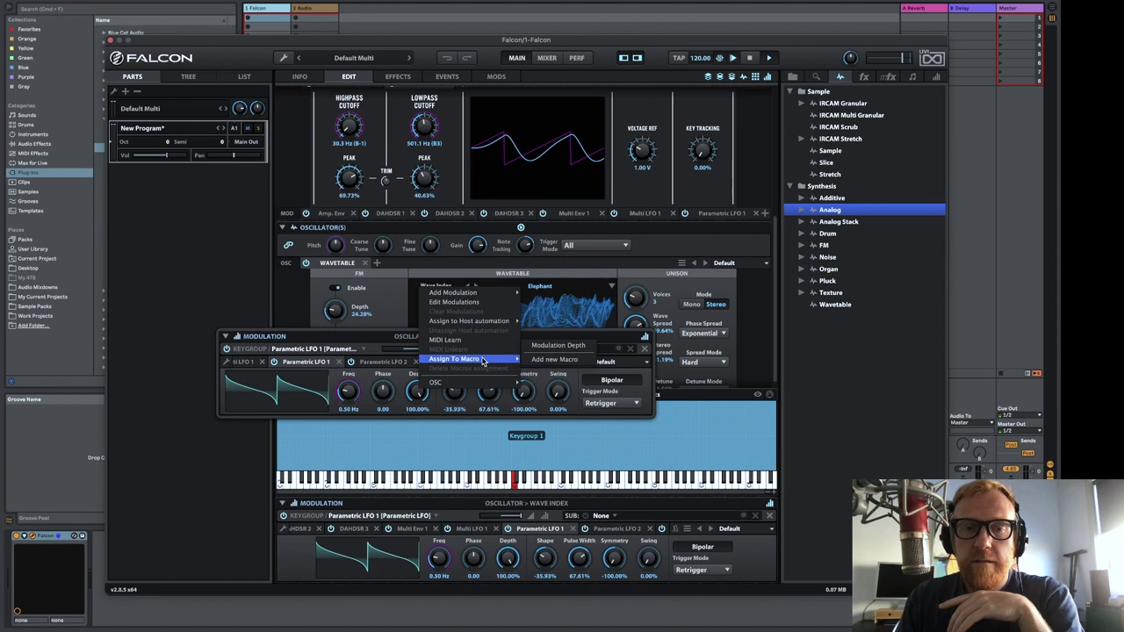
left_click(566, 347)
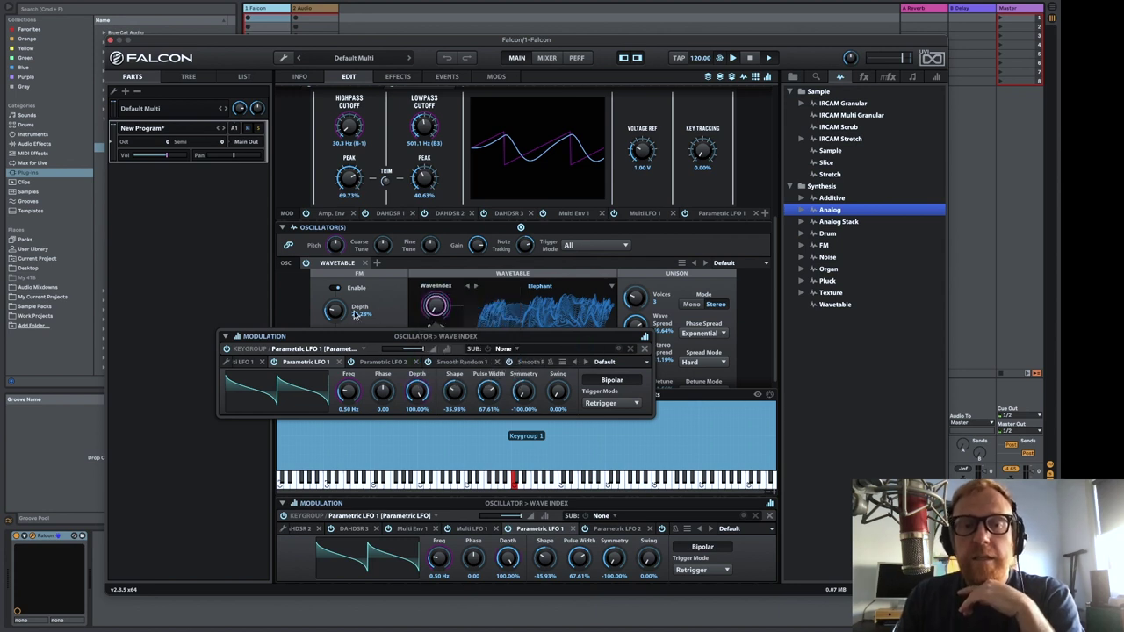
left_click(374, 311)
Open the modulations of the FM ratio and assign the modulation amount of Step Env 1 to the Modulation Depth macro
right_click(335, 356)
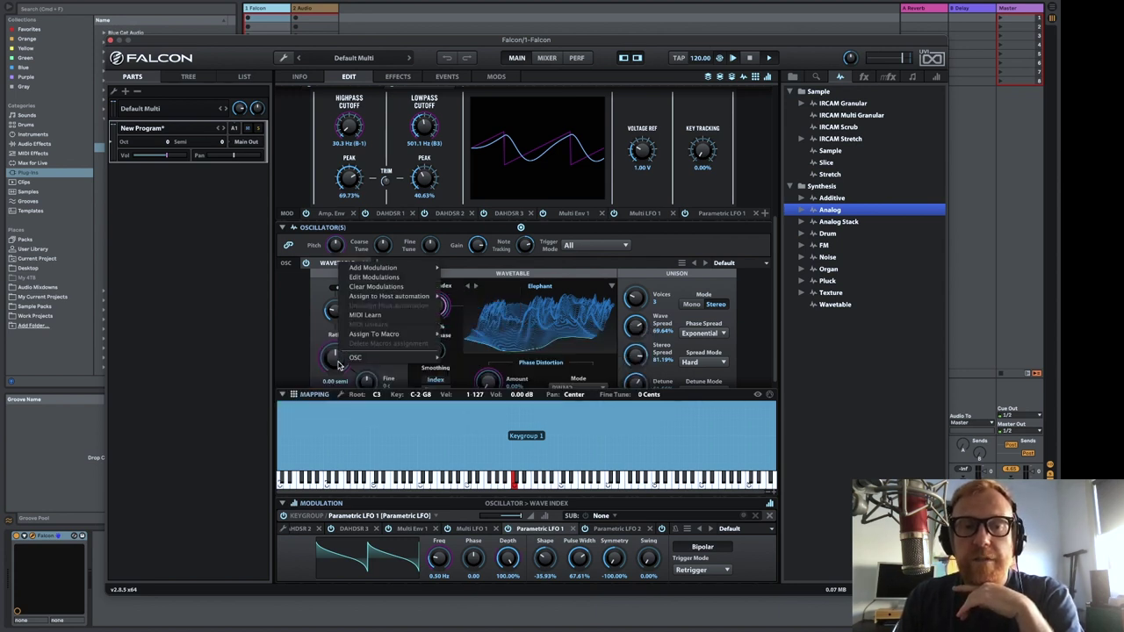
mouse_move(372, 267)
left_click(474, 404)
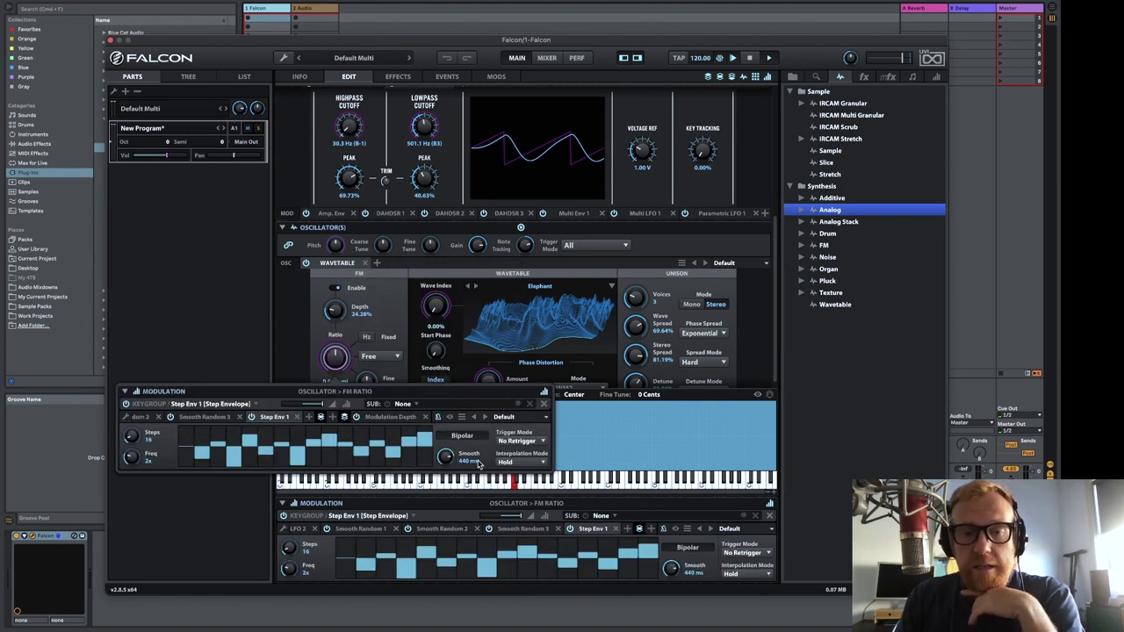
right_click(313, 406)
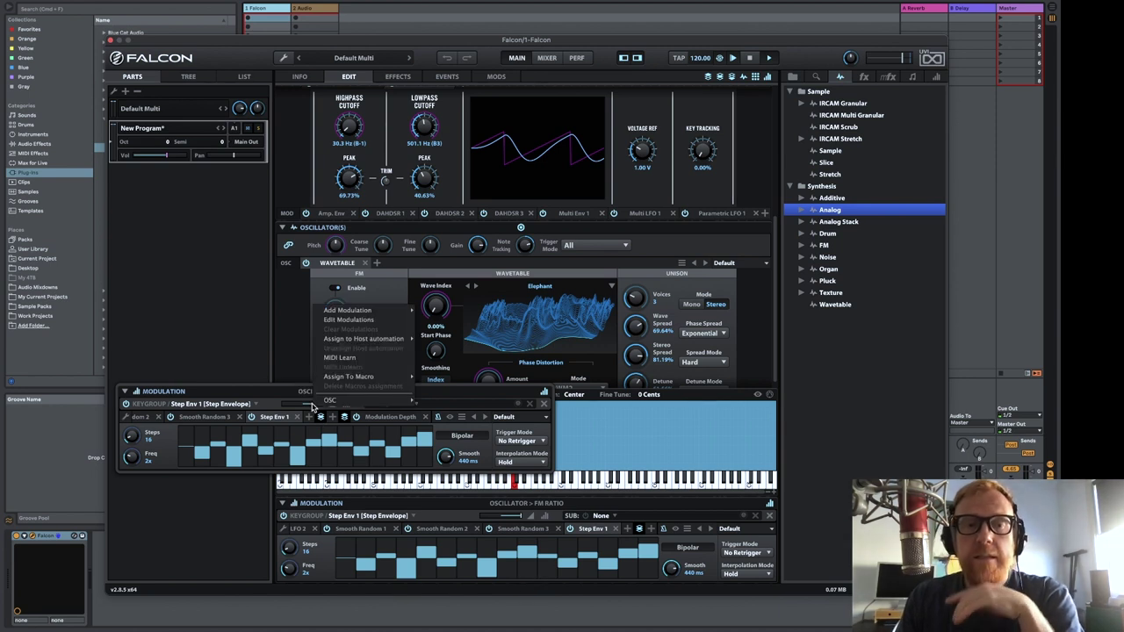
mouse_move(387, 377)
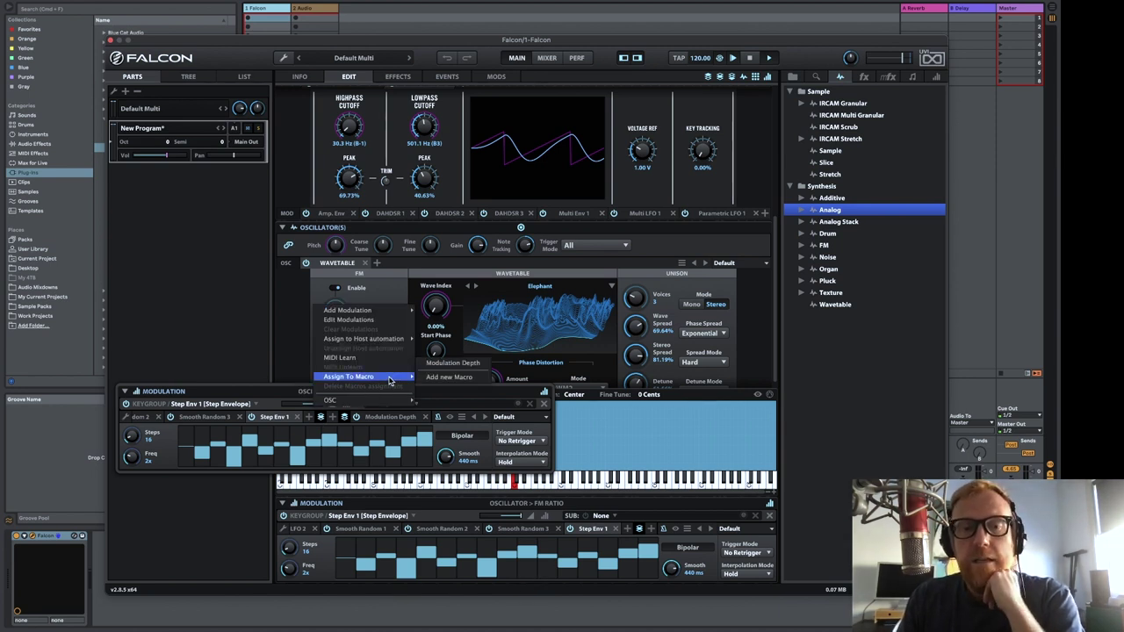
left_click(453, 363)
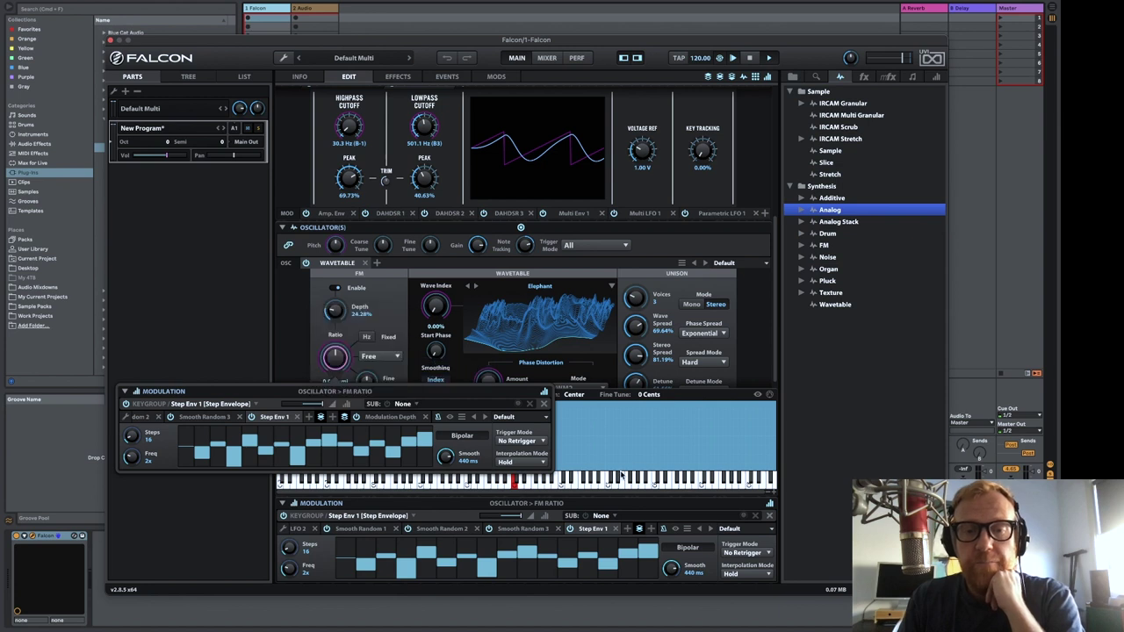
left_click(292, 358)
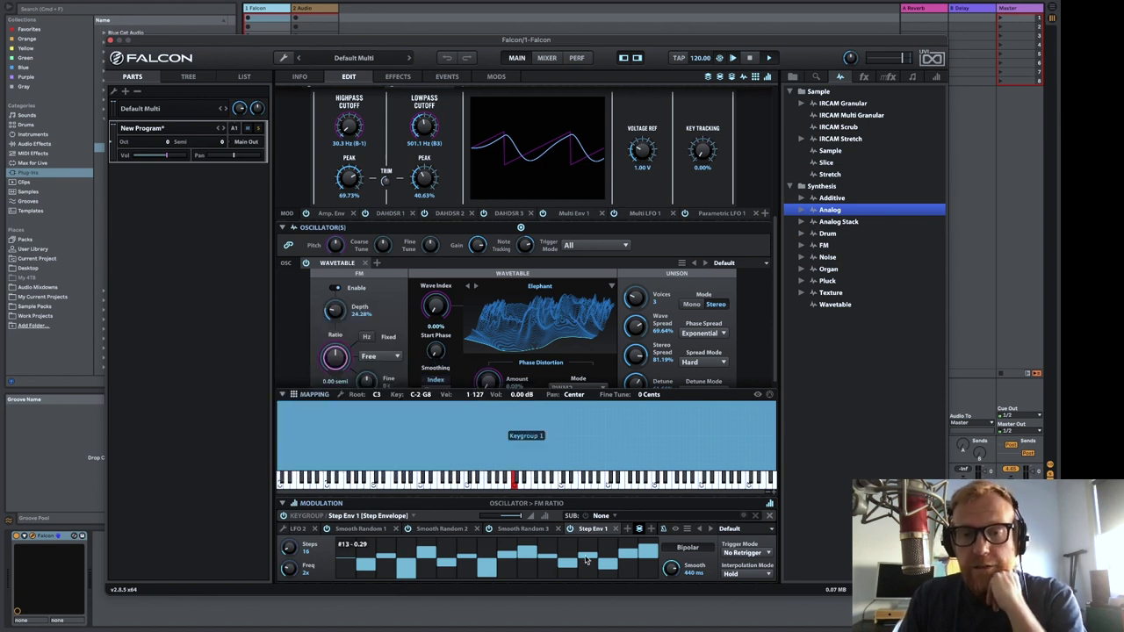
On the program's info page, unlock the layout, move the Modulation Depth knob to the panel's upper-left corner and leave edit mode
left_click(300, 76)
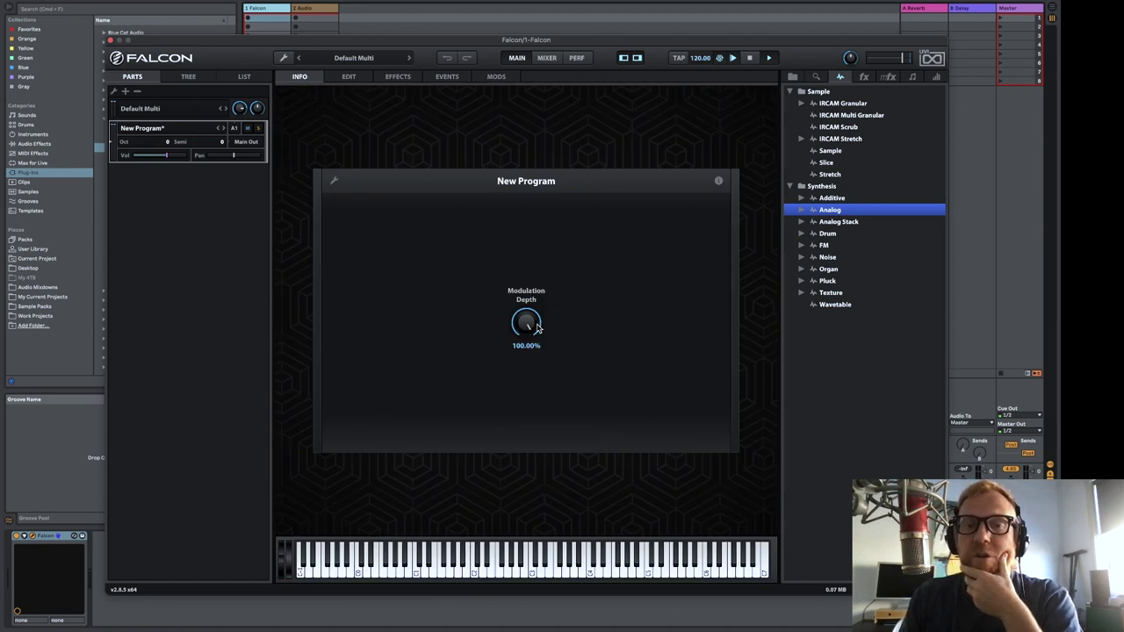
left_click(335, 181)
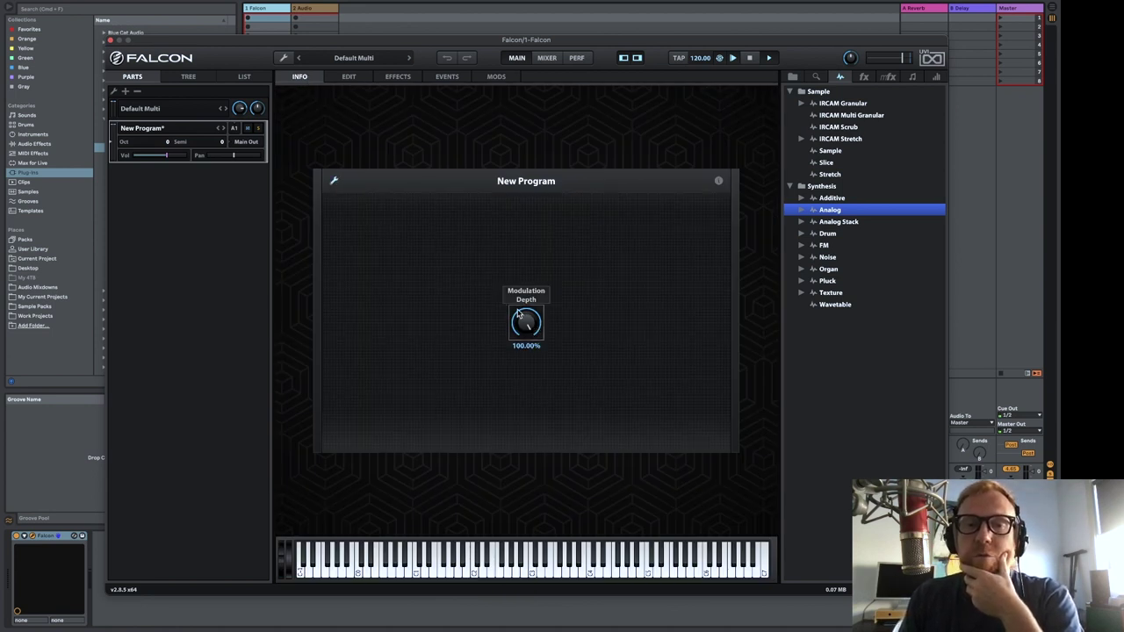
mouse_move(526, 323)
left_mouse_down()
mouse_move(446, 285)
mouse_move(546, 331)
left_mouse_up()
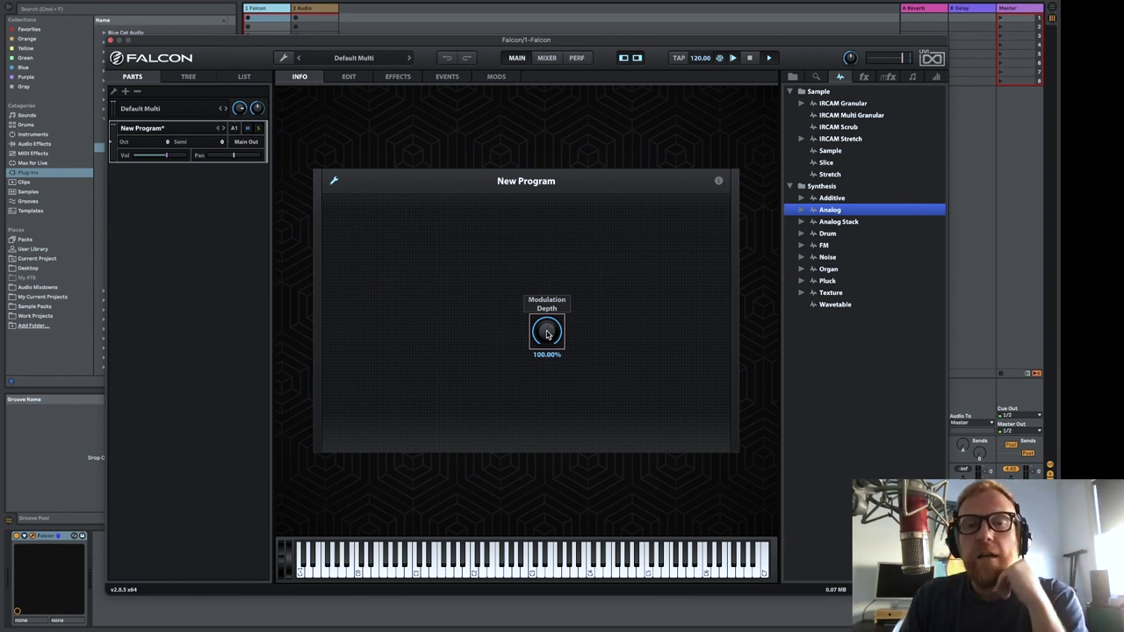
left_click_drag(546, 333, 360, 249)
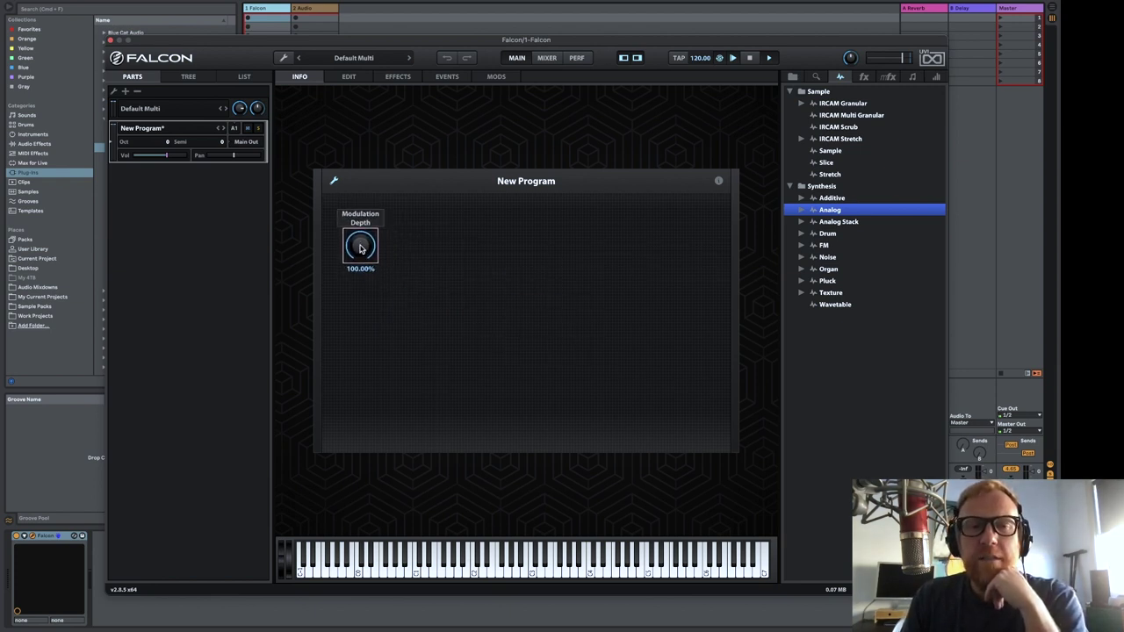
left_click(333, 183)
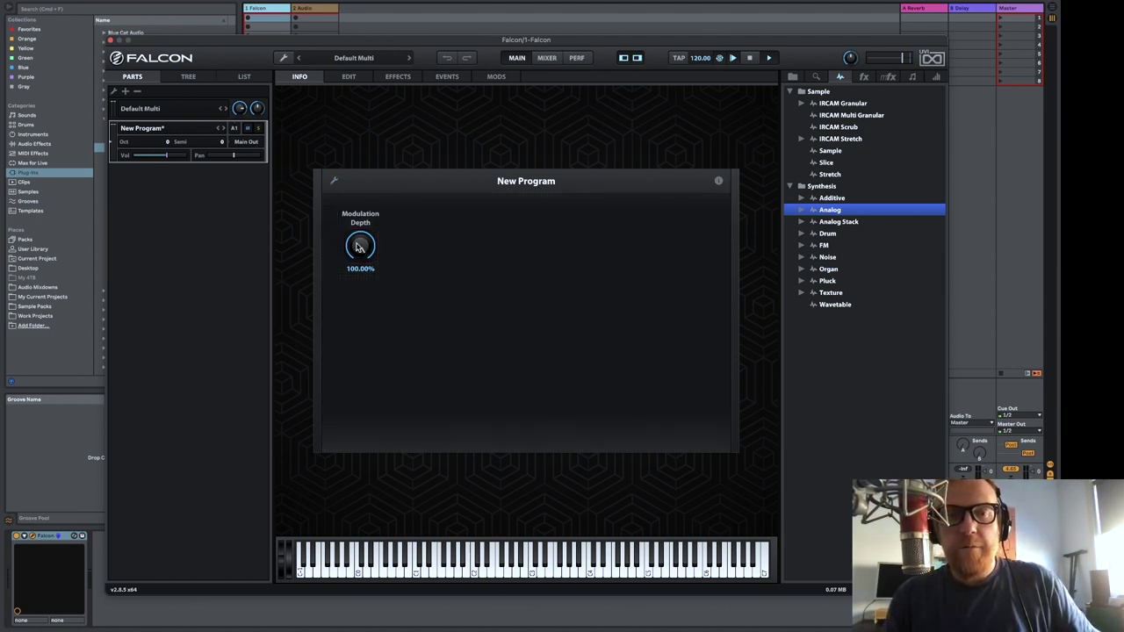
Sweep the Modulation Depth macro down to 0% and back up to 100%
left_click_drag(358, 248, 363, 469)
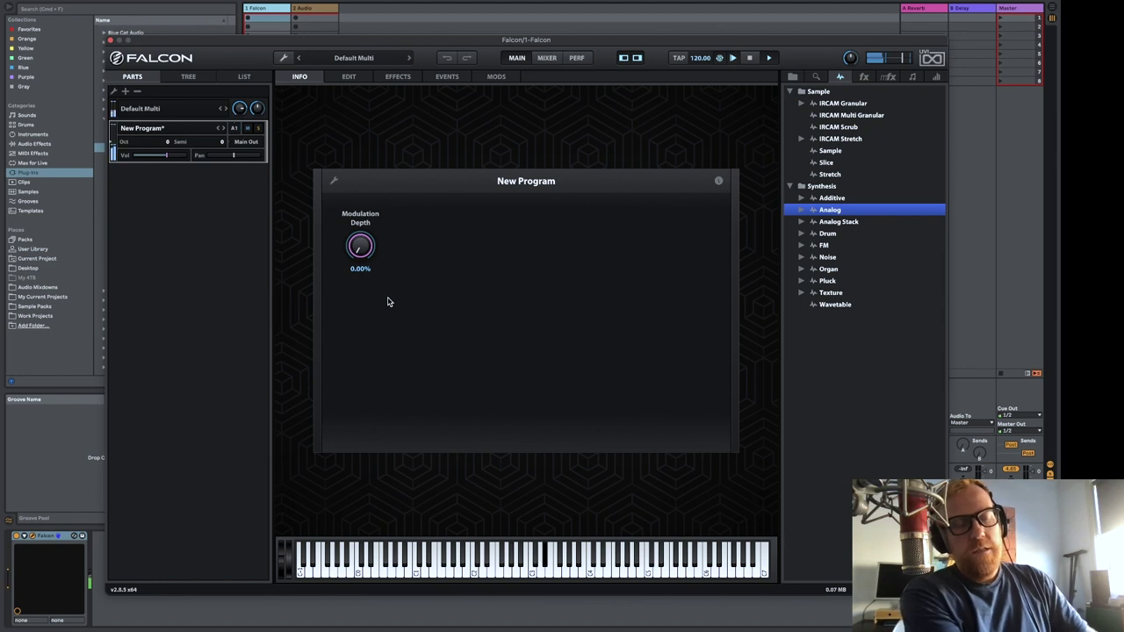
left_click_drag(360, 246, 371, 123)
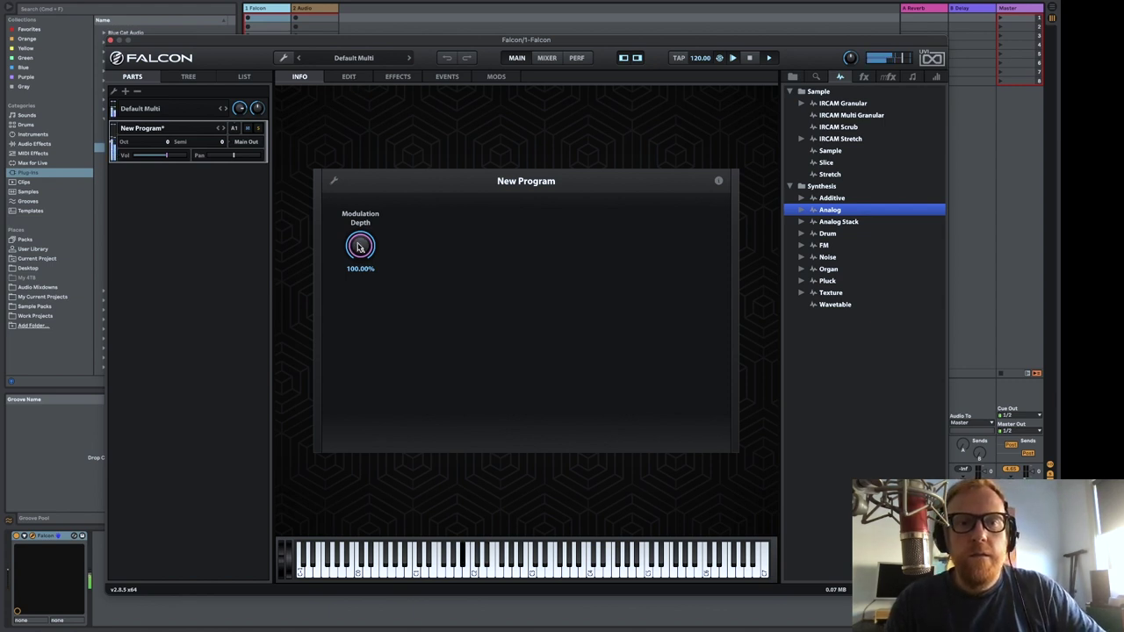
Look over the program's layer, keygroup and oscillator settings, return to the info page and set the Modulation Depth macro to 0%
left_click(348, 78)
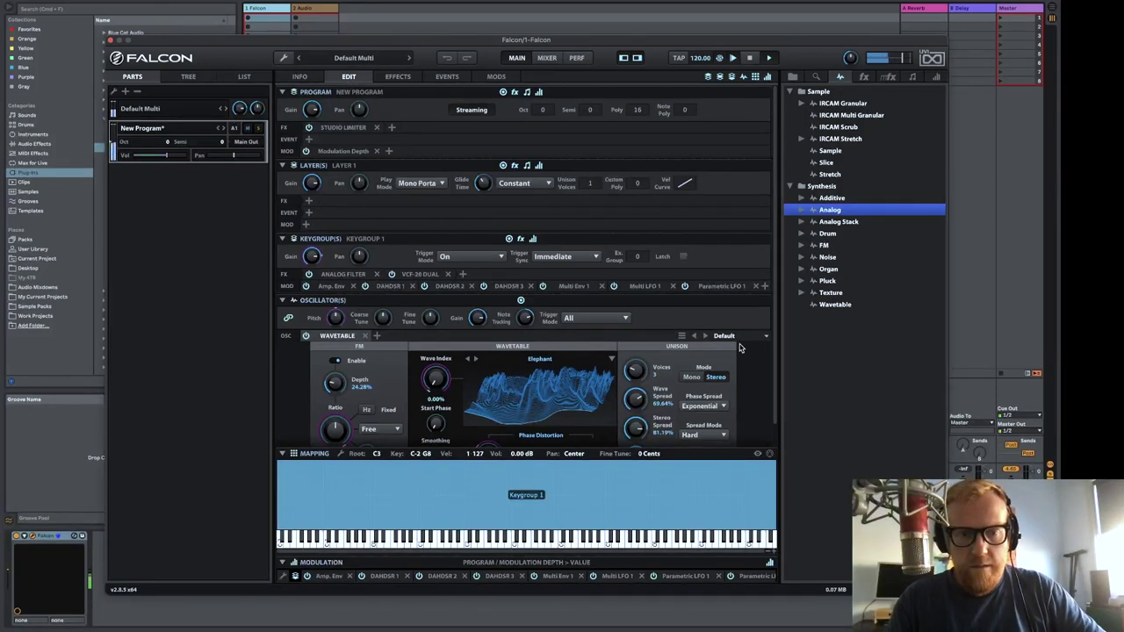
scroll(742, 351, "down", 1)
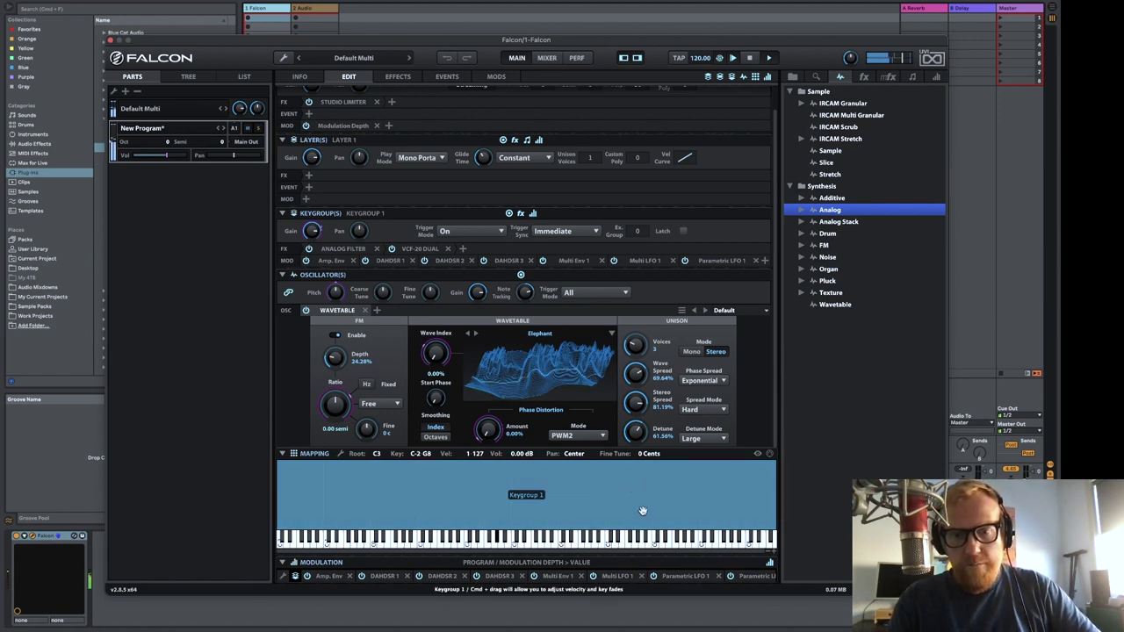
left_click(299, 76)
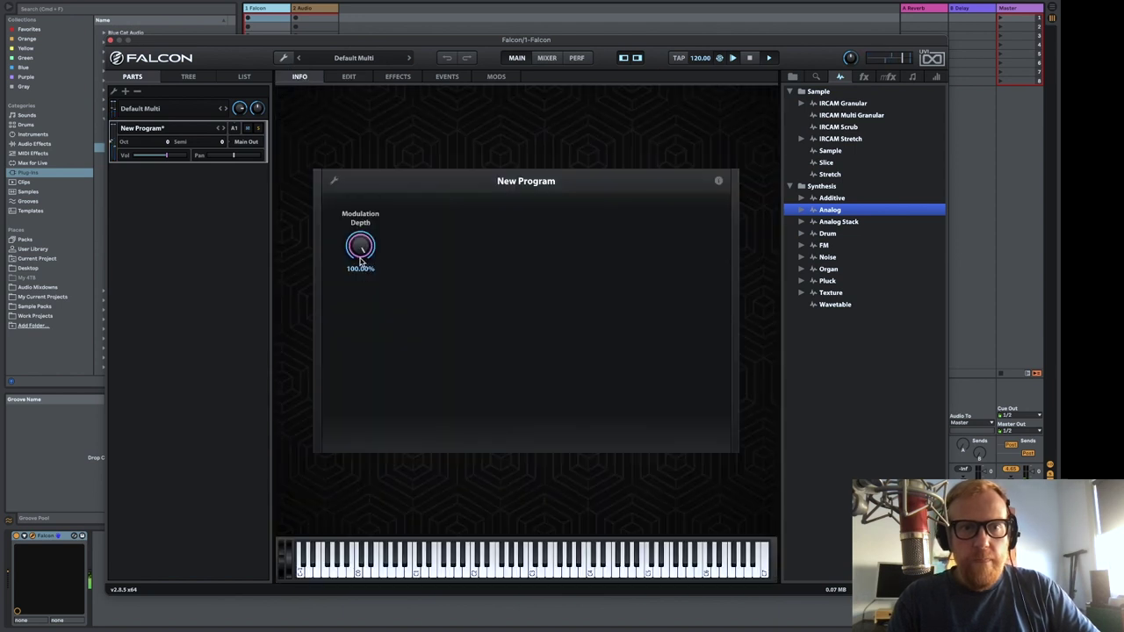
left_click_drag(360, 261, 396, 629)
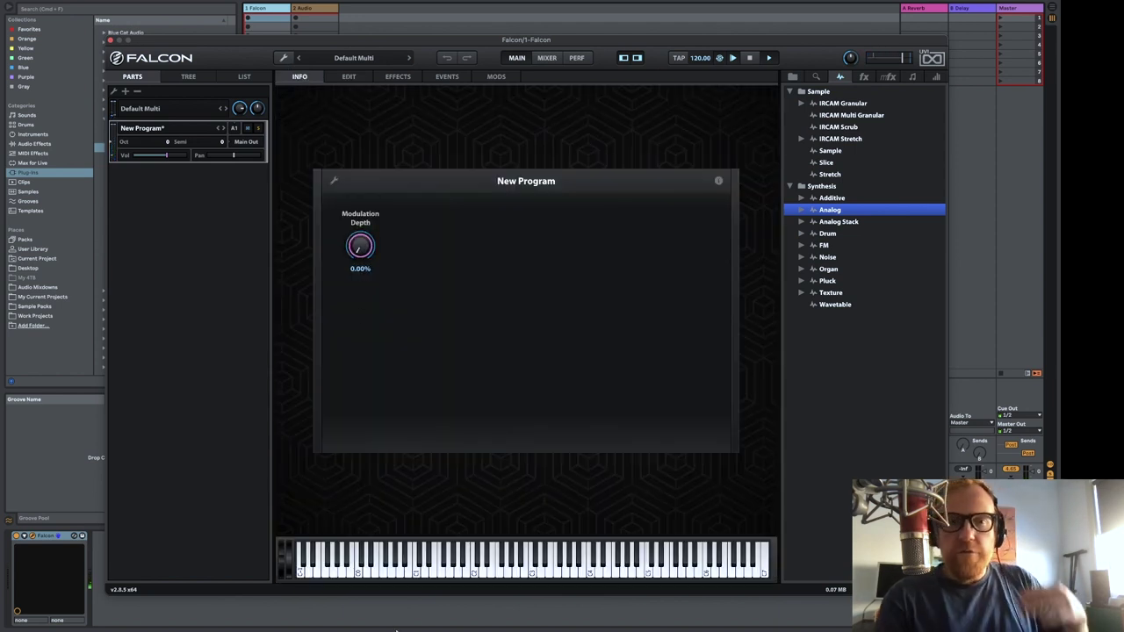
right_click(362, 249)
mouse_move(405, 254)
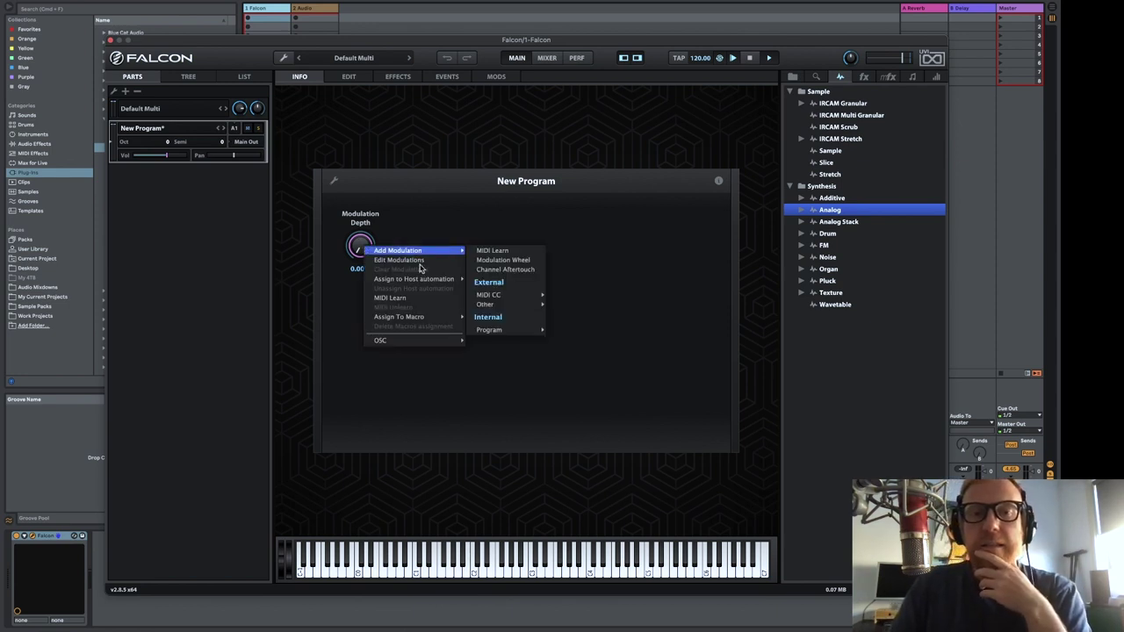
left_click(359, 396)
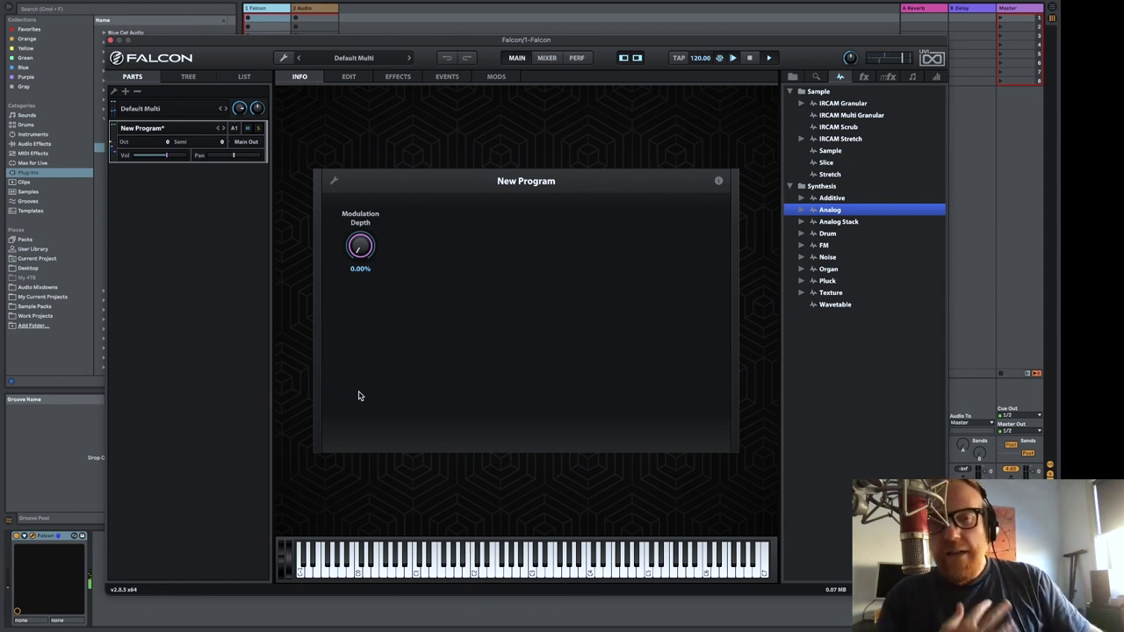
Raise the Modulation Depth macro to 6.56% and lower it back to 0%
left_click_drag(364, 237, 367, 235)
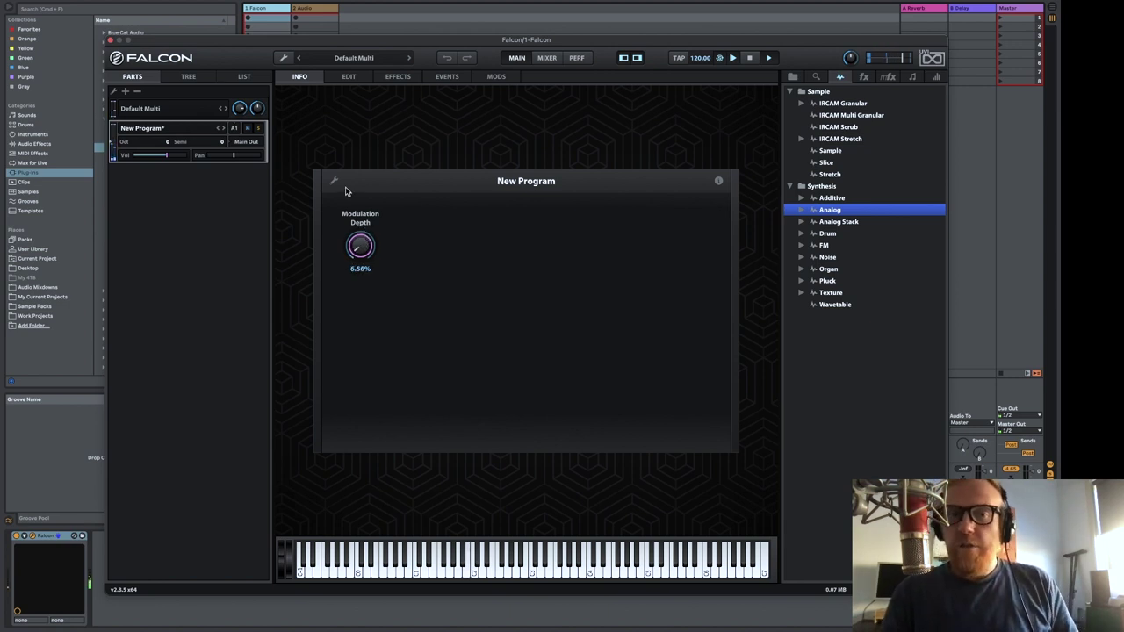
left_click_drag(359, 243, 365, 303)
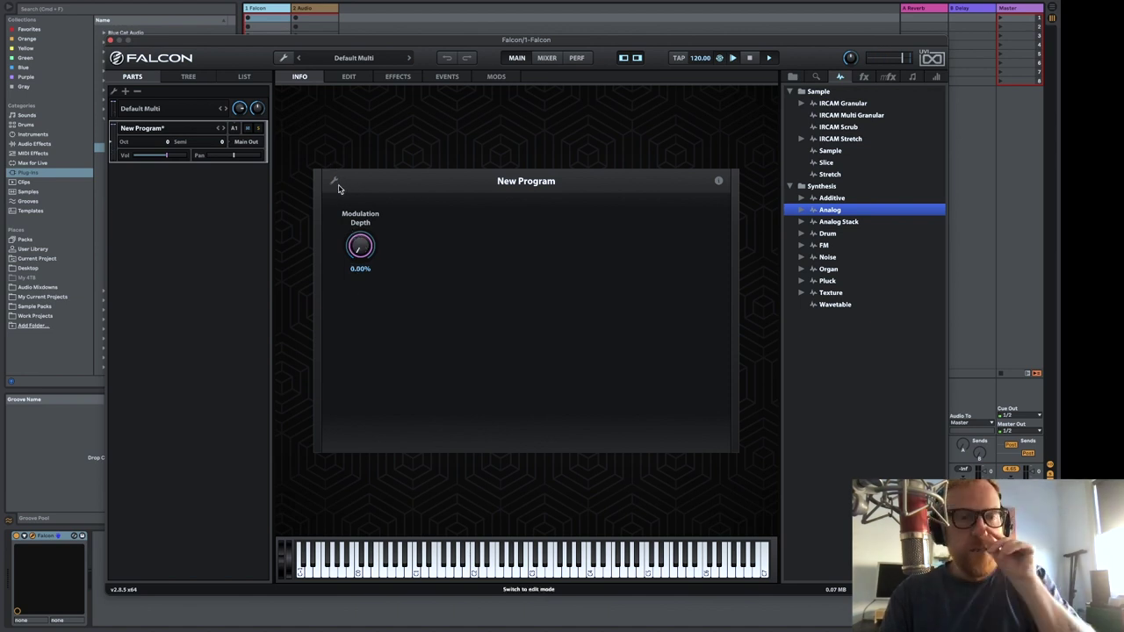
Examine the modulations of the oscillator's wave index and of the frequency of Parametric LFO 1, and close both modulation windows
left_click(354, 77)
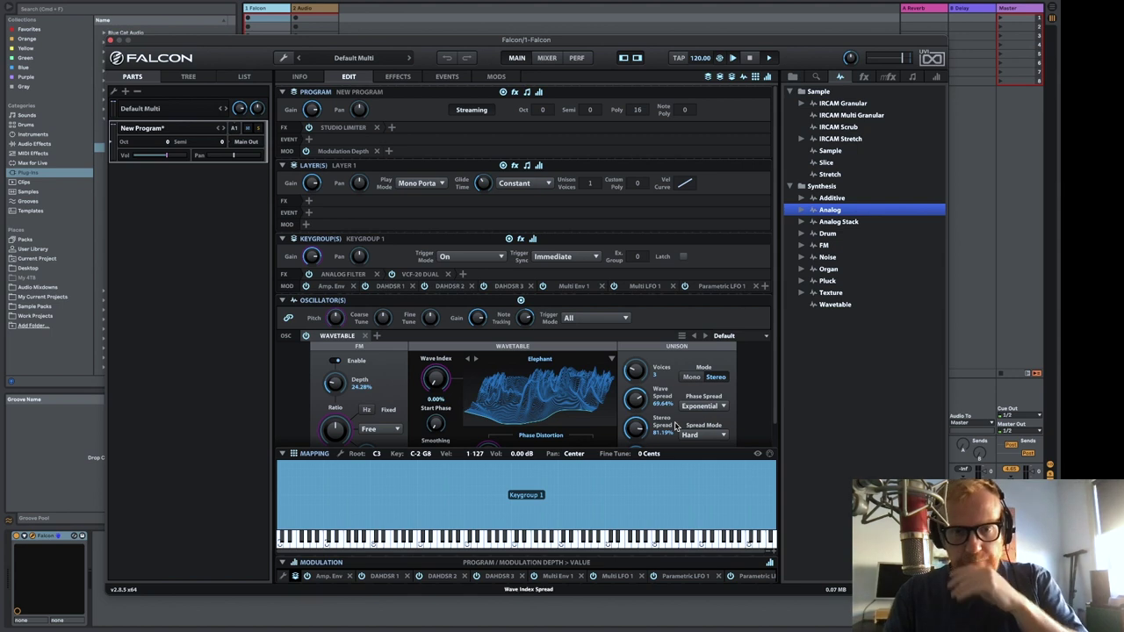
scroll(764, 378, "down", 1)
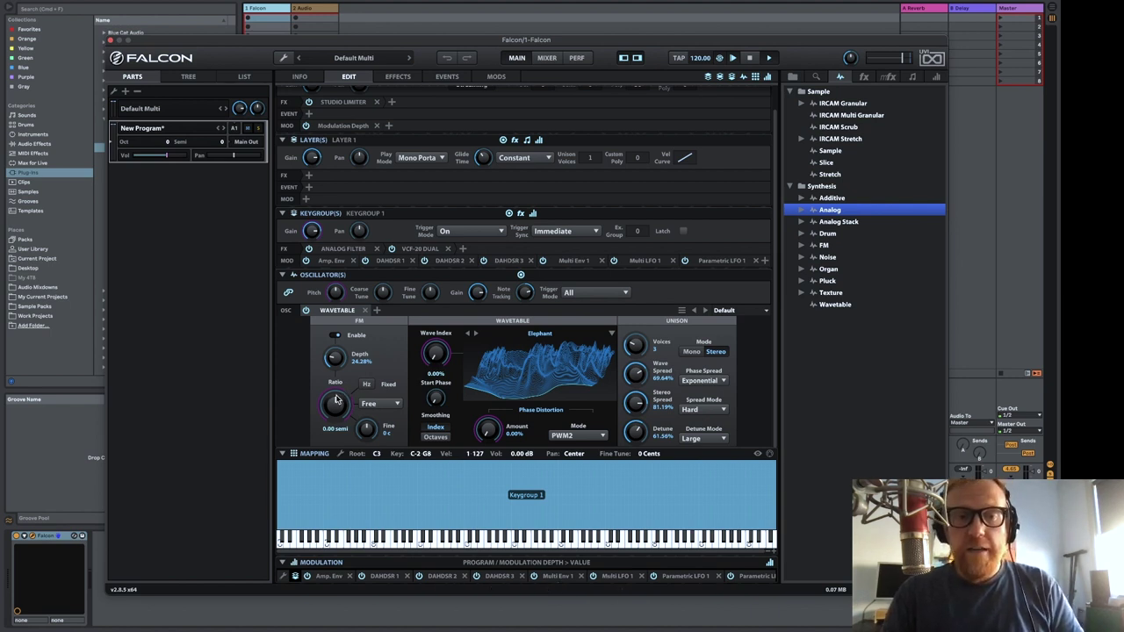
right_click(434, 355)
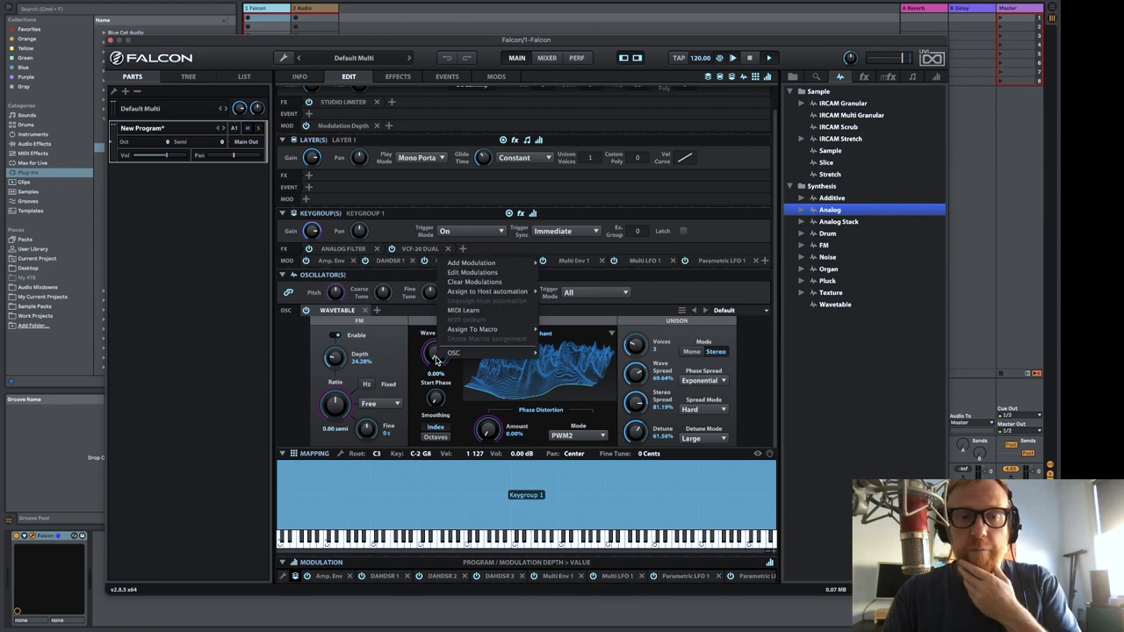
left_click(481, 274)
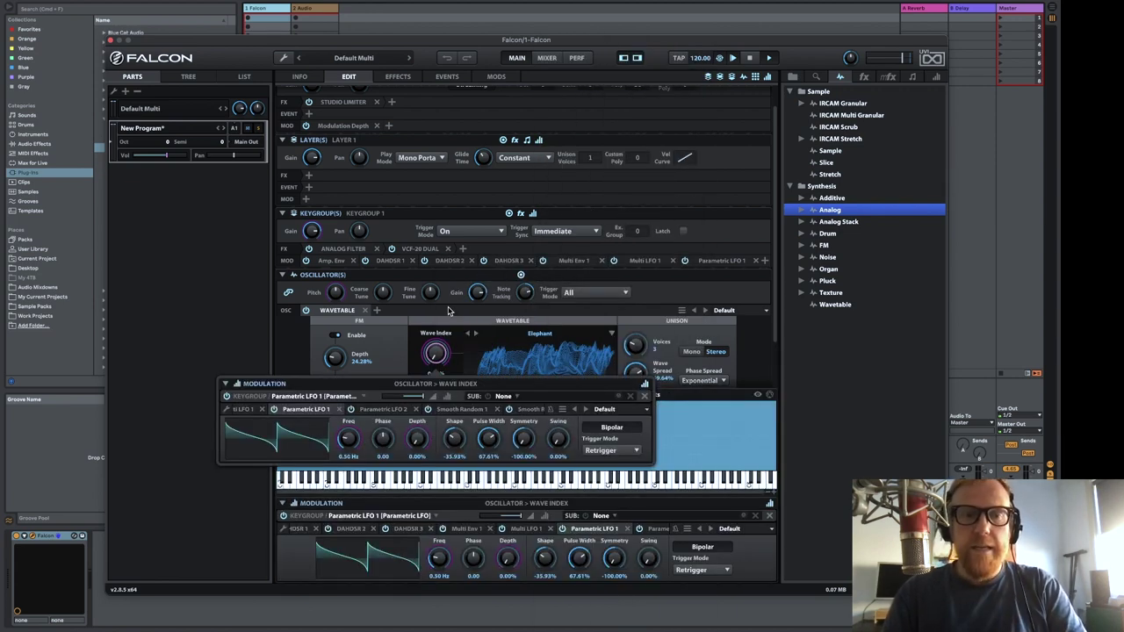
right_click(347, 443)
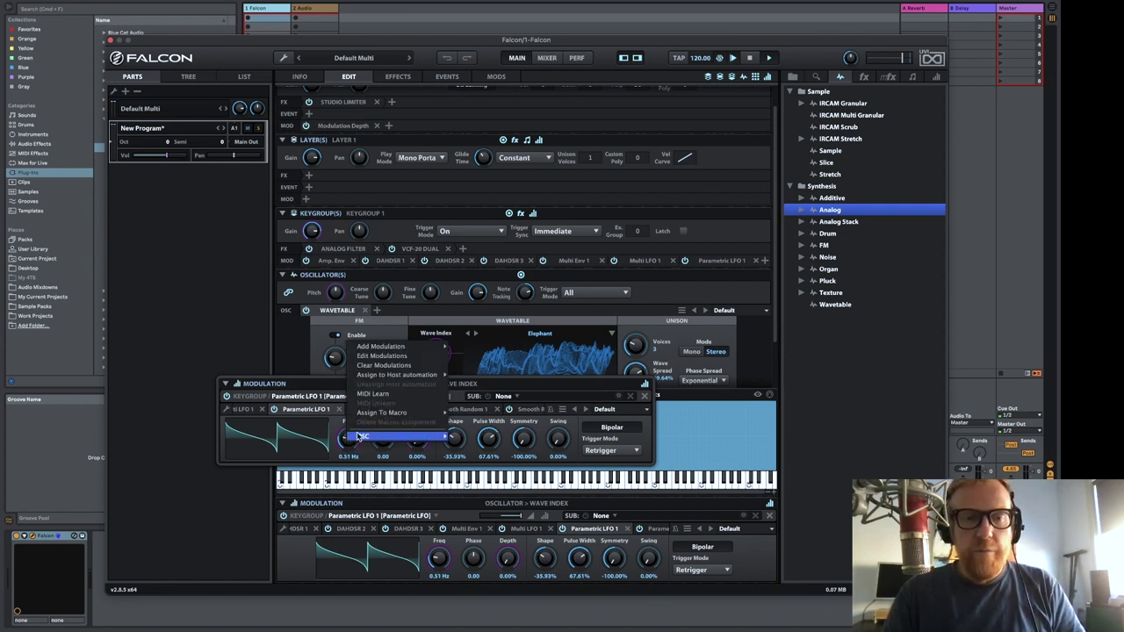
left_click(395, 364)
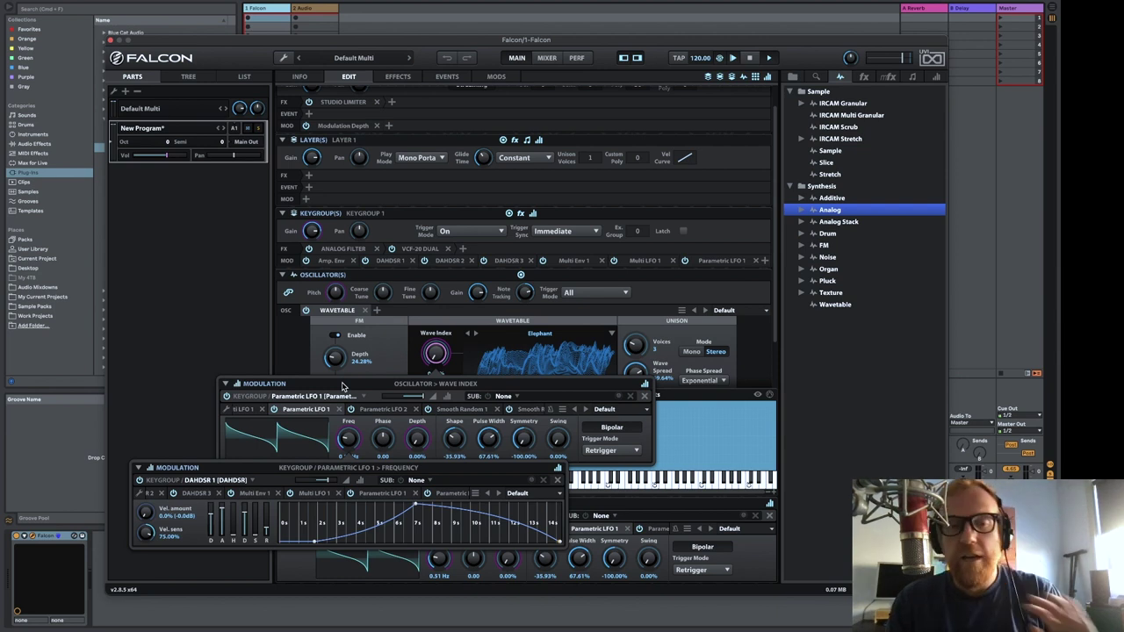
left_click(293, 351)
left_click(293, 351)
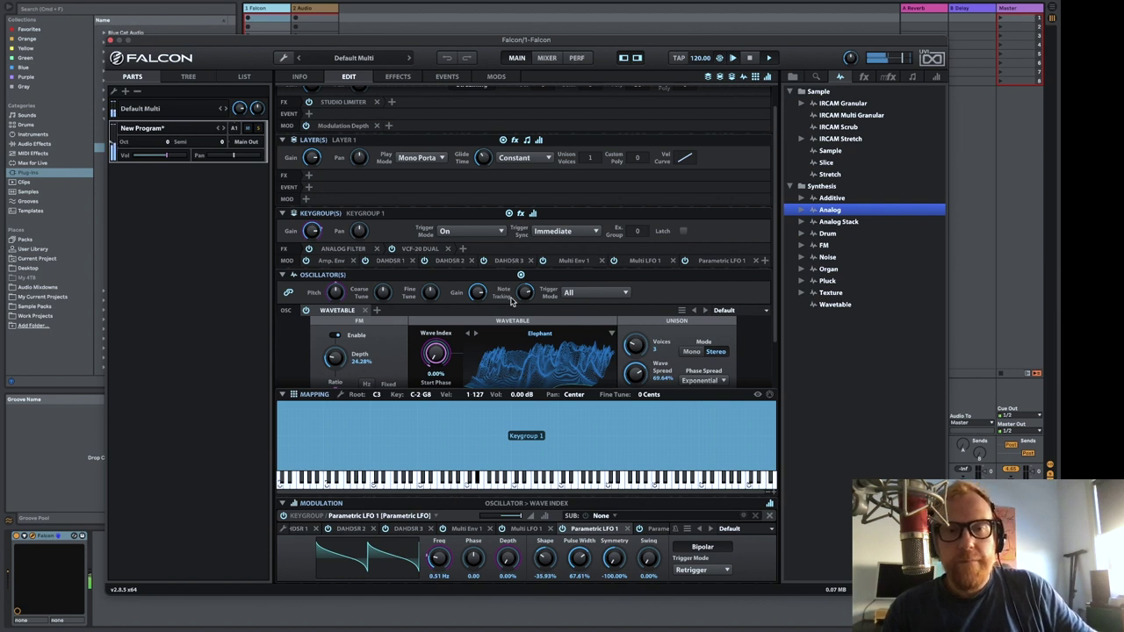
In the keygroup's VCF-20 Dual filter, set the voltage reference to 3.22 V and the lowpass peak to 66.63%, and adjust the peak trim
left_click(419, 249)
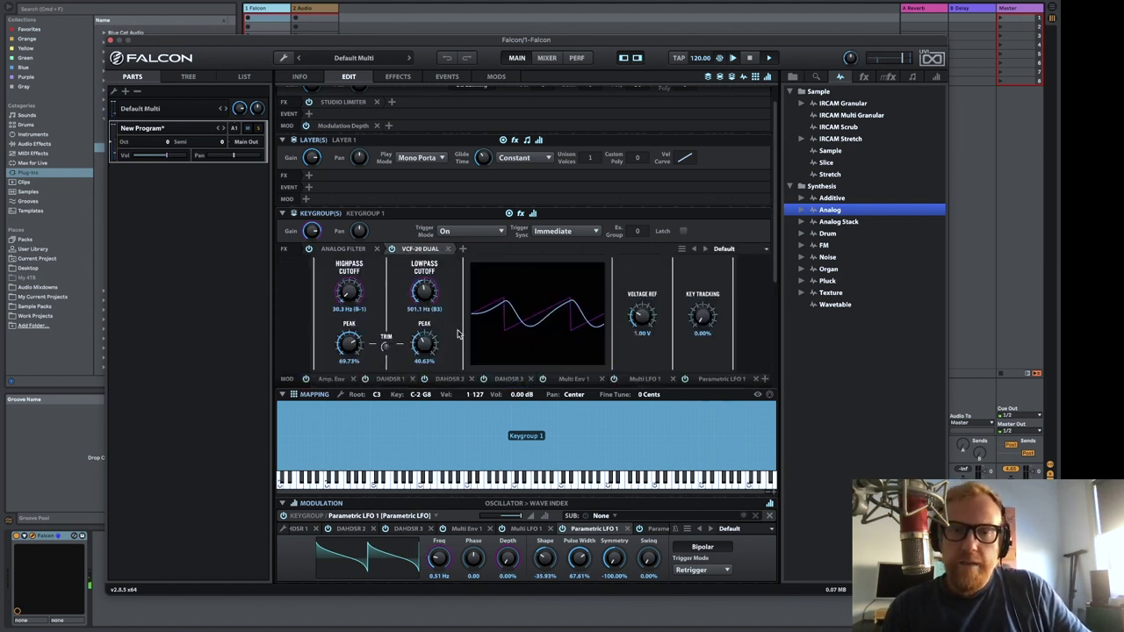
left_click(648, 320)
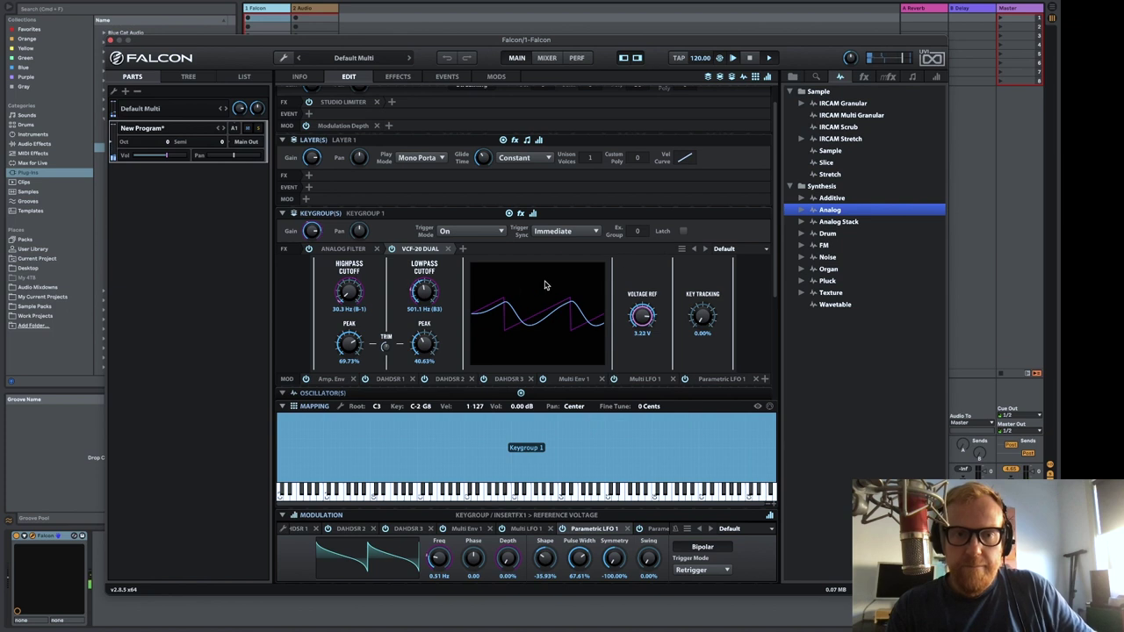
left_click(426, 345)
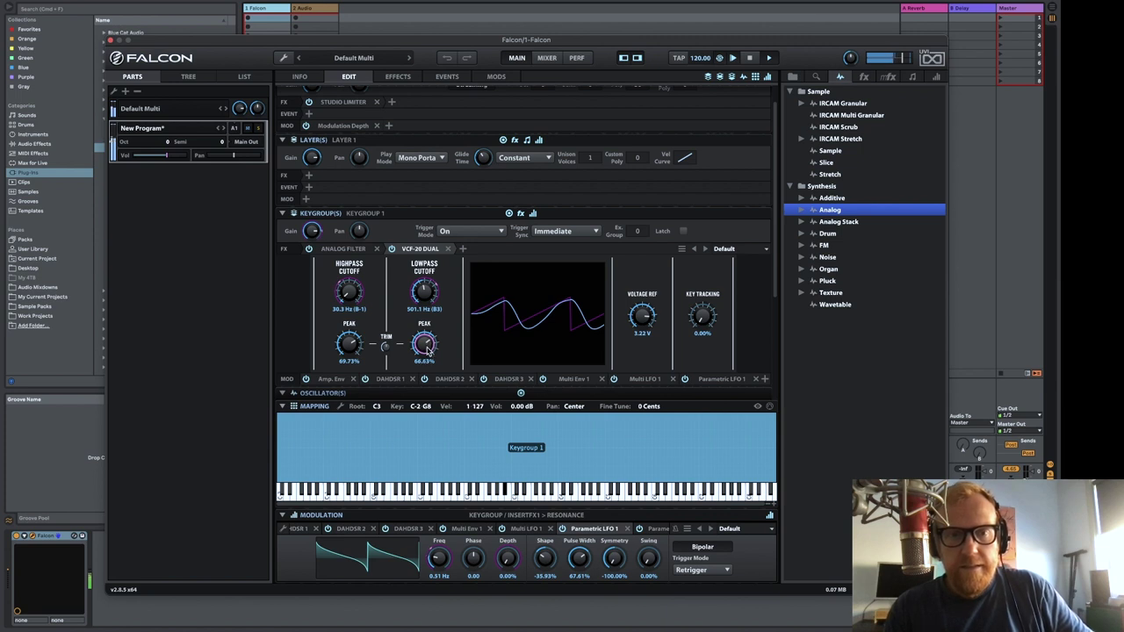
mouse_move(387, 348)
left_mouse_down()
mouse_move(387, 275)
mouse_move(409, 331)
mouse_move(386, 351)
mouse_move(390, 380)
mouse_move(385, 354)
left_mouse_up()
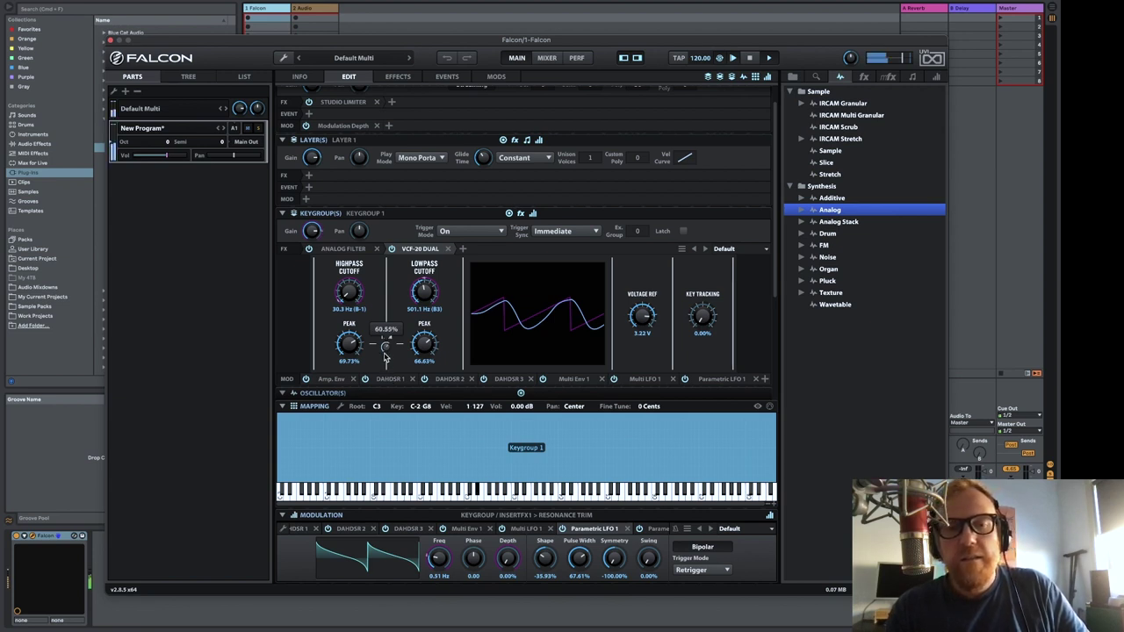
left_click_drag(384, 357, 385, 341)
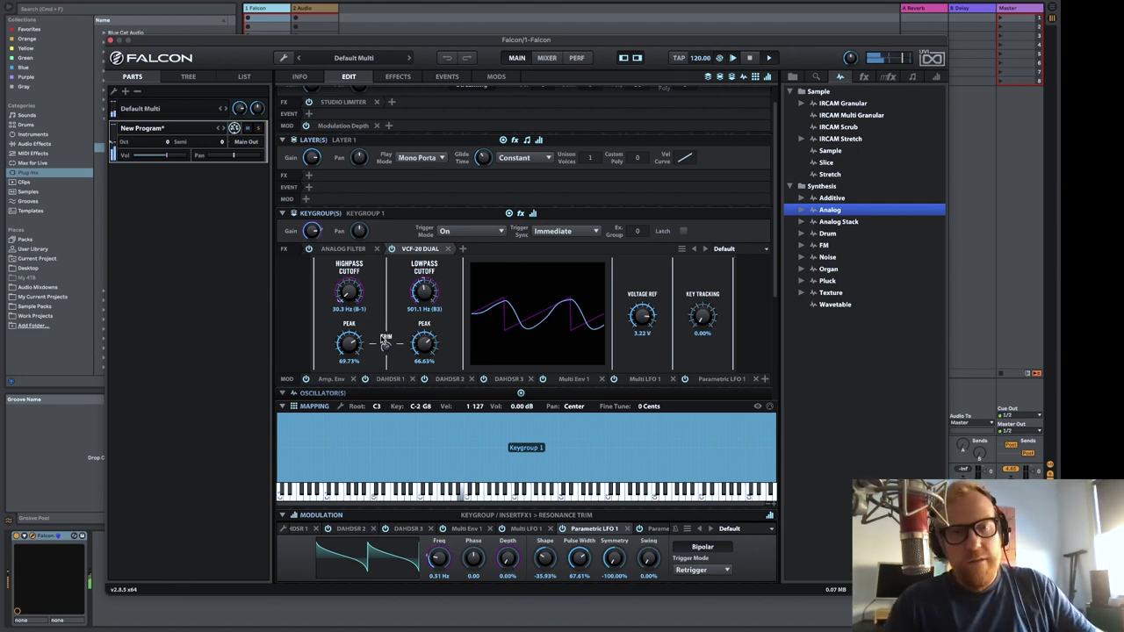
Raise the Modulation Depth macro on the info page to 9.46%, and on to 57.76%
left_click(299, 77)
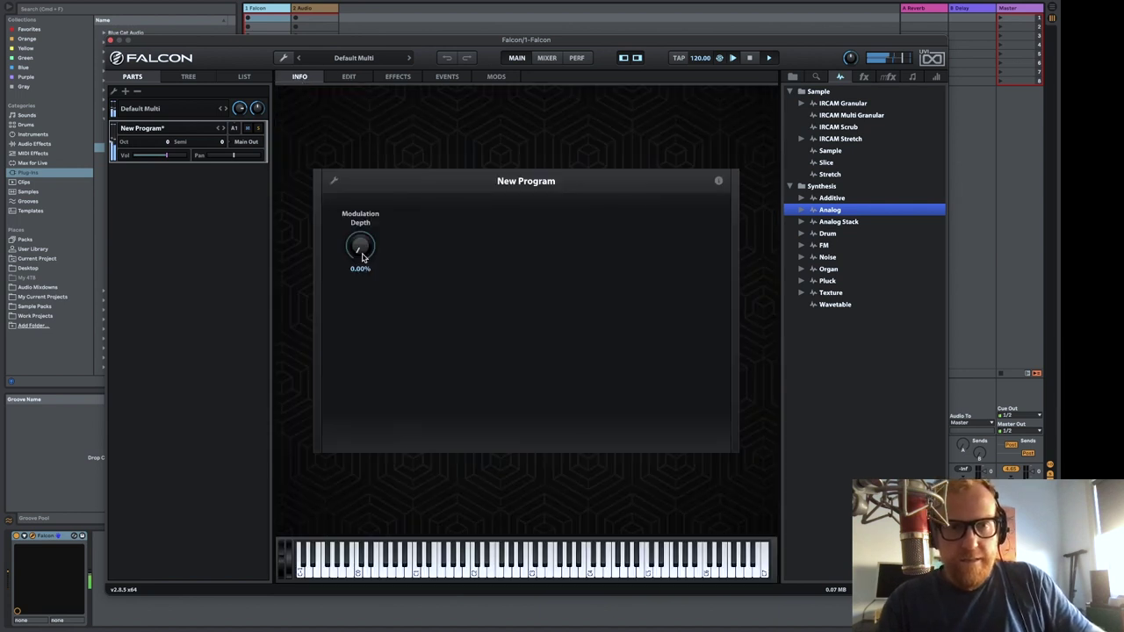
left_click_drag(350, 159, 378, 246)
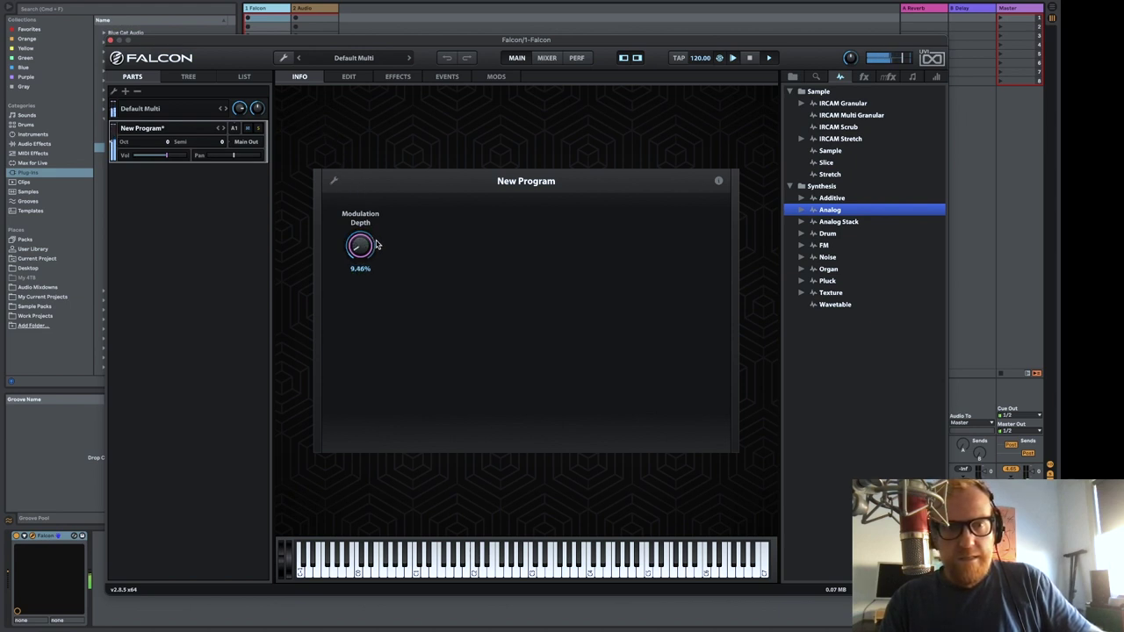
left_click_drag(376, 244, 334, 174)
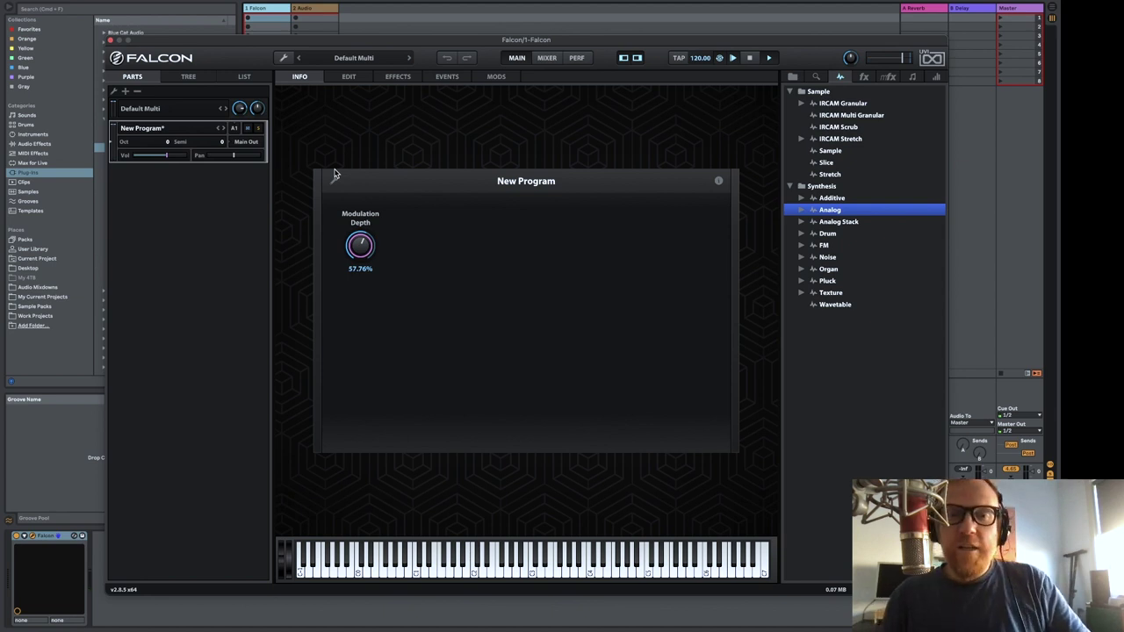
Add a Wave Shaper effect with the Default preset after the keygroup's VCF-20 Dual filter
left_click(348, 76)
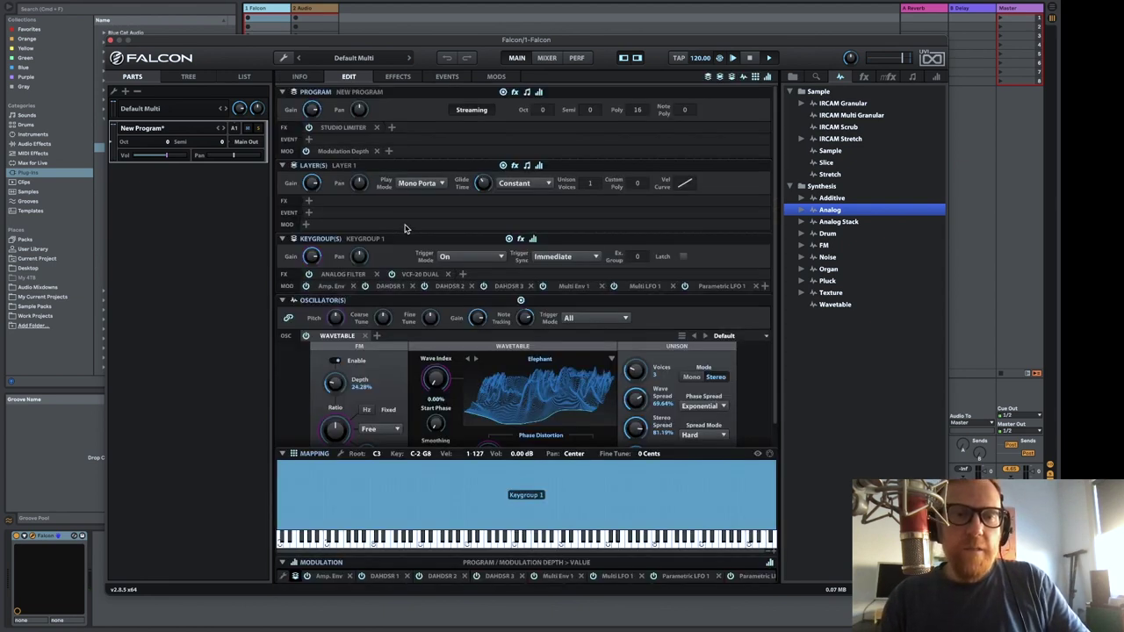
left_click(463, 274)
mouse_move(524, 321)
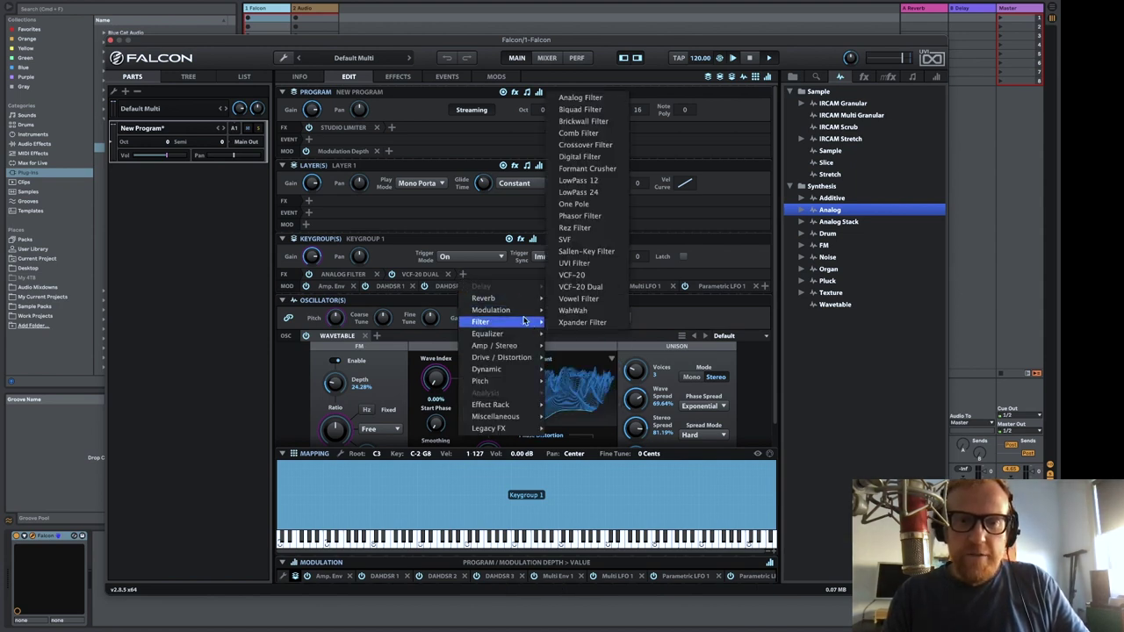
mouse_move(514, 365)
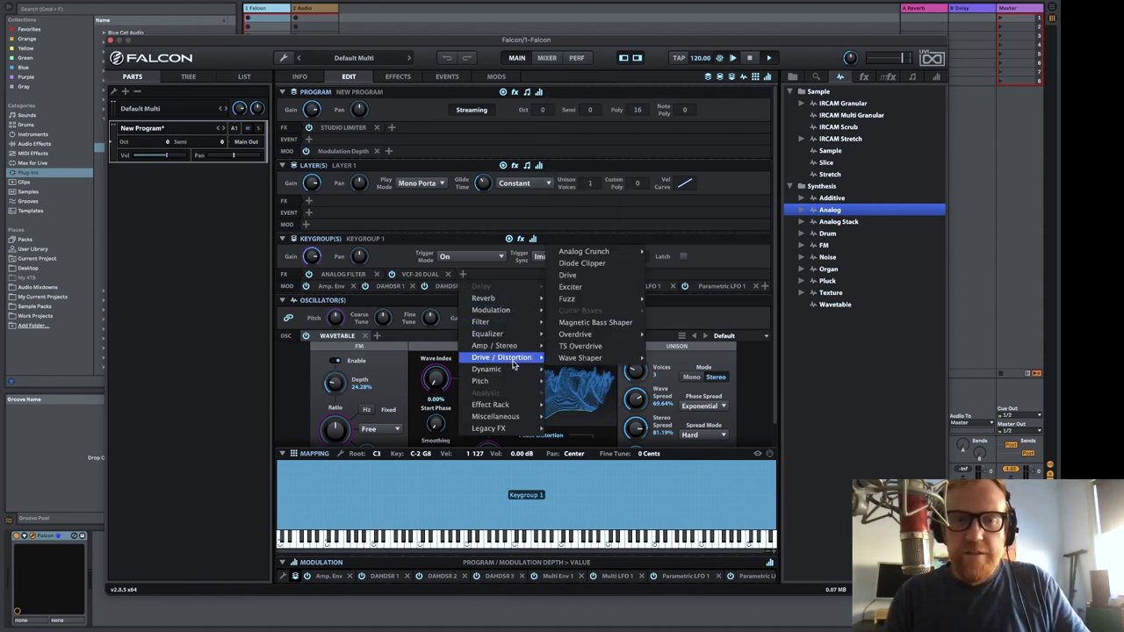
mouse_move(639, 361)
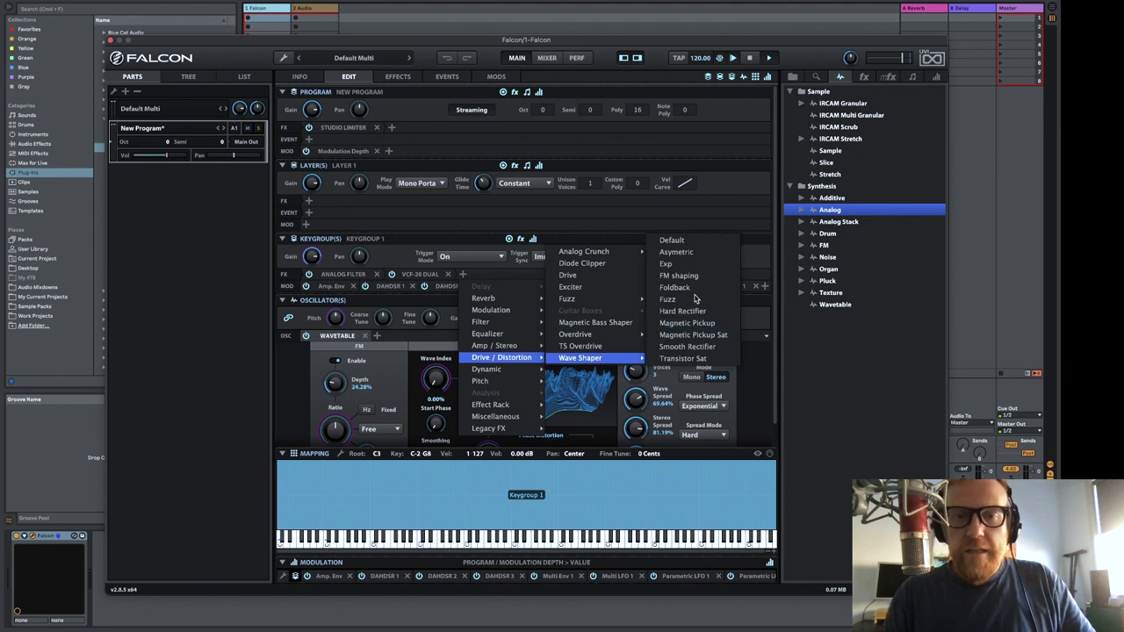
left_click(697, 243)
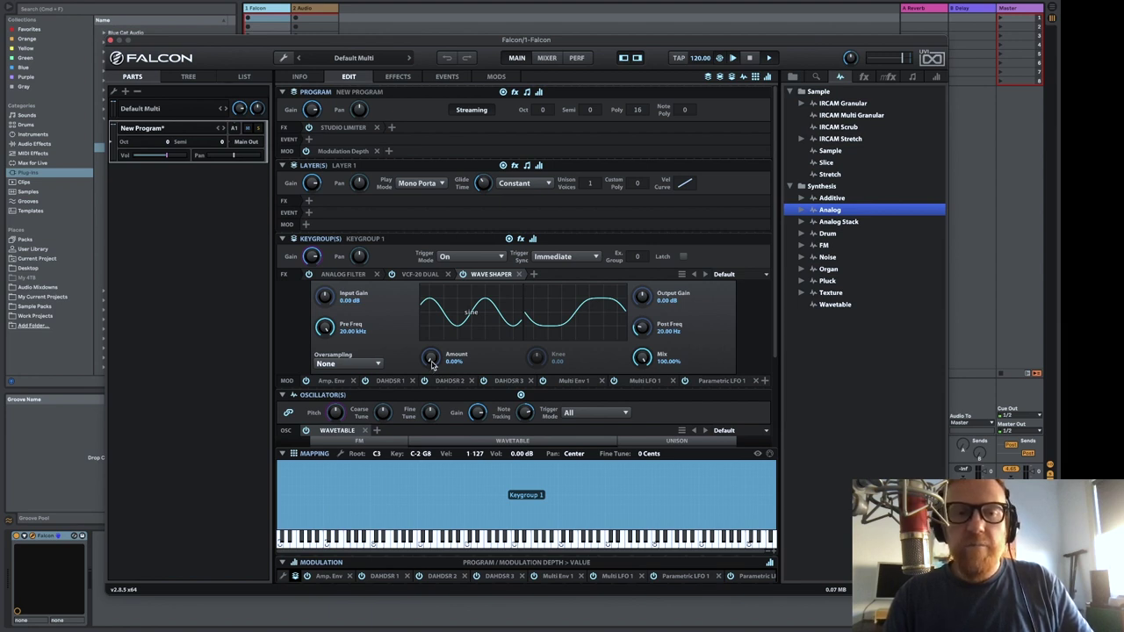
Set the Wave Shaper's oversampling to 16x and its amount to 29.41%
left_click_drag(430, 358, 422, 326)
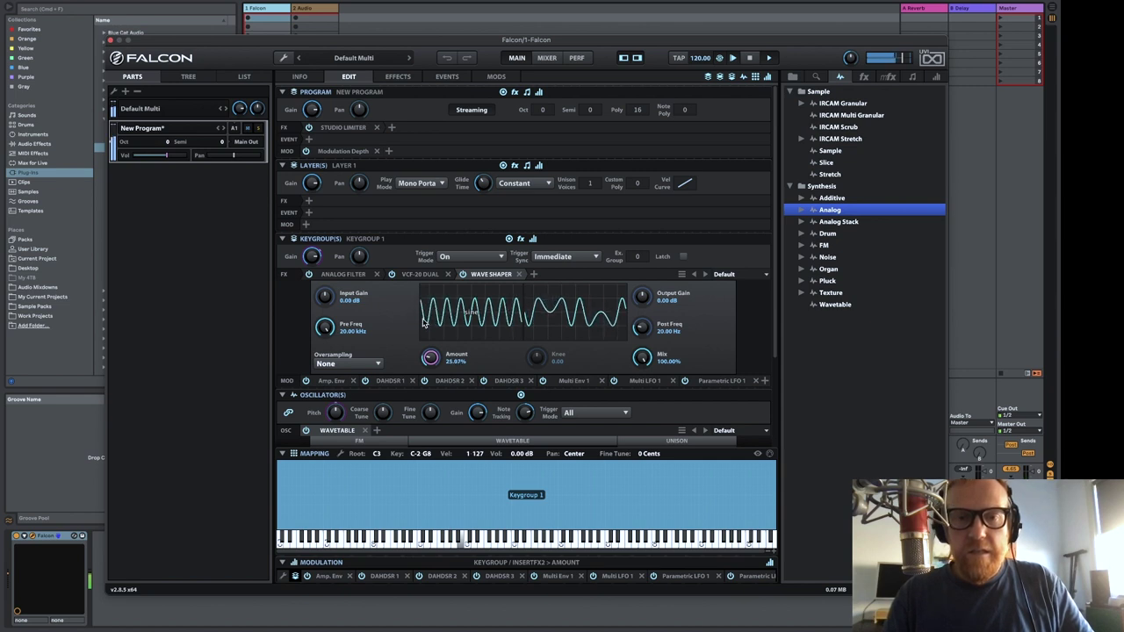
left_click(364, 360)
left_click(352, 425)
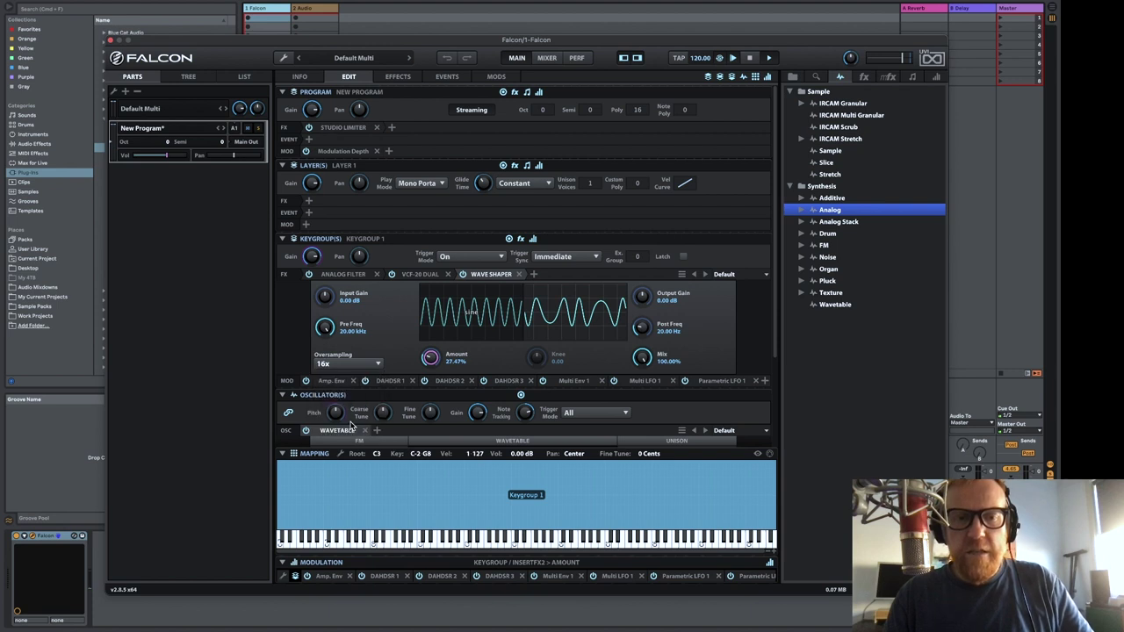
left_click_drag(440, 362, 437, 360)
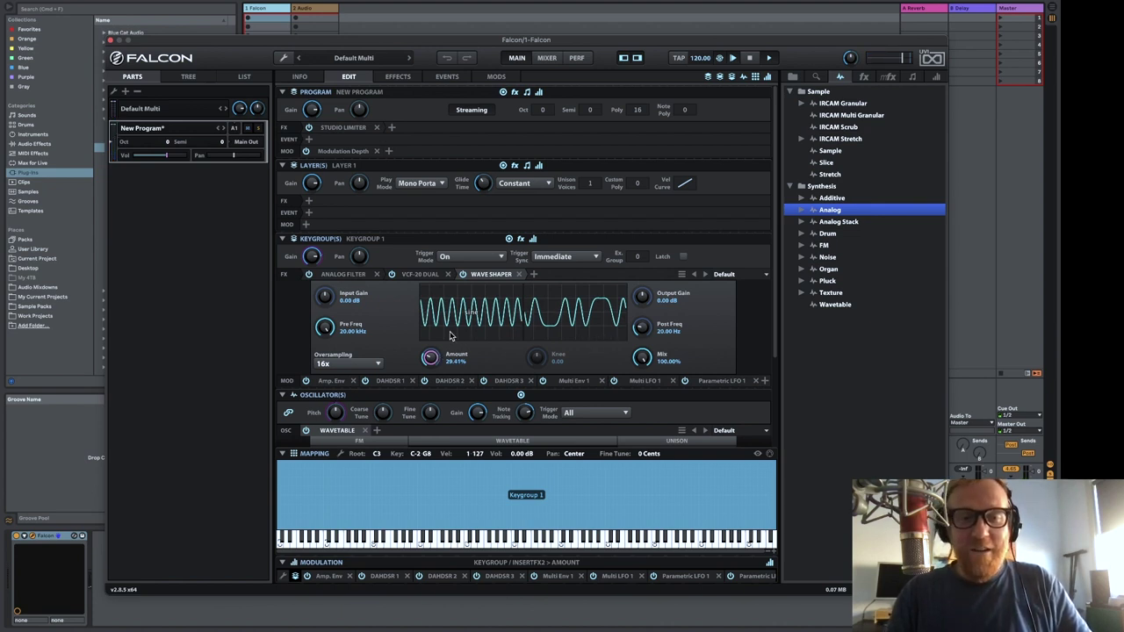
Set the Wave Shaper's pre frequency to 1.12 kHz, post frequency to 14.06 Hz and mix to 57.71%
left_click_drag(318, 331, 332, 393)
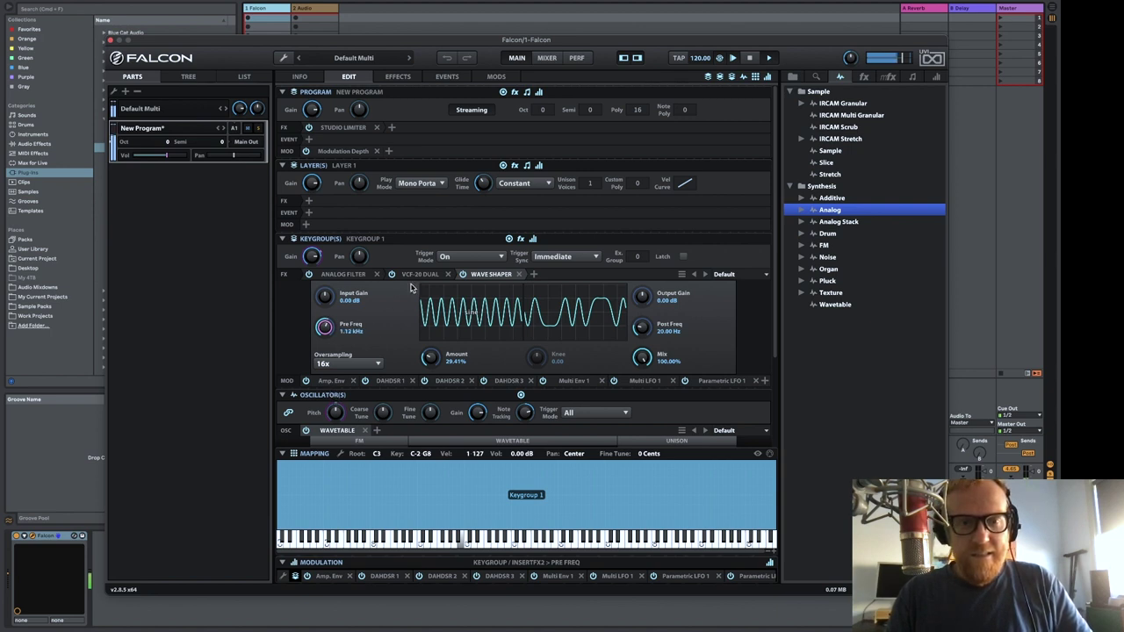
mouse_move(642, 356)
left_mouse_down()
mouse_move(646, 383)
mouse_move(647, 323)
mouse_move(645, 364)
left_mouse_up()
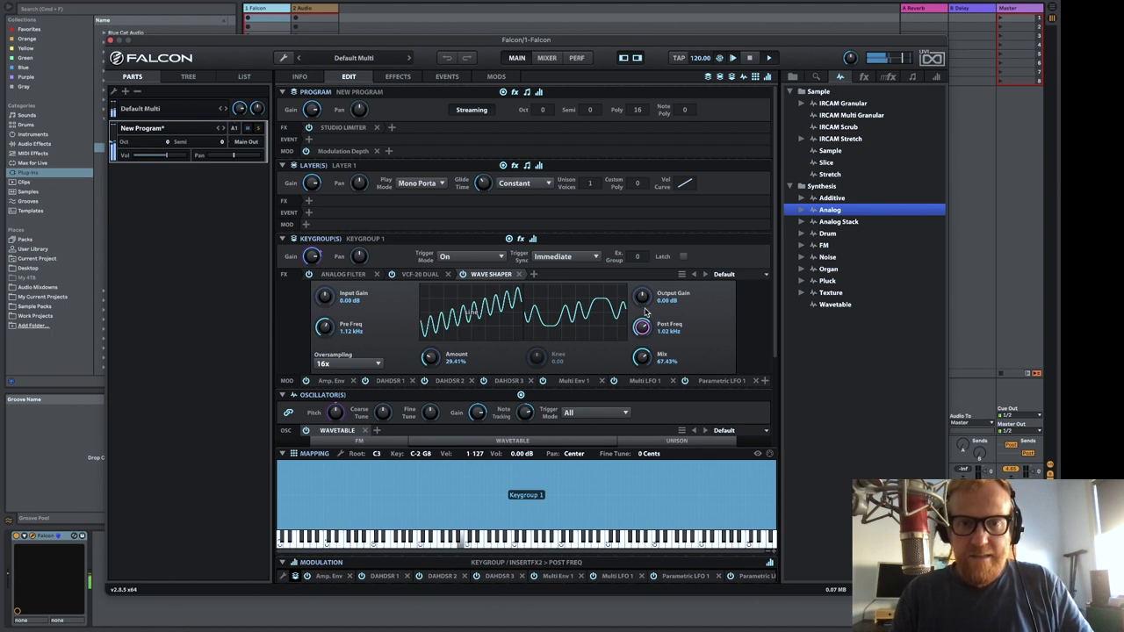
left_click_drag(648, 332, 638, 388)
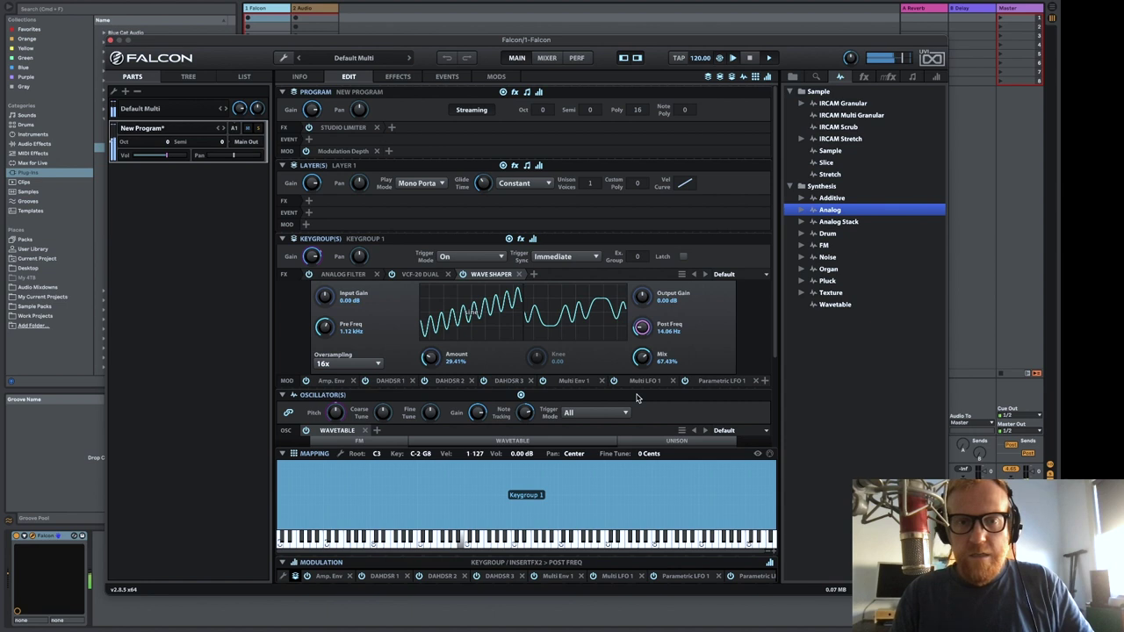
left_click_drag(642, 357, 644, 506)
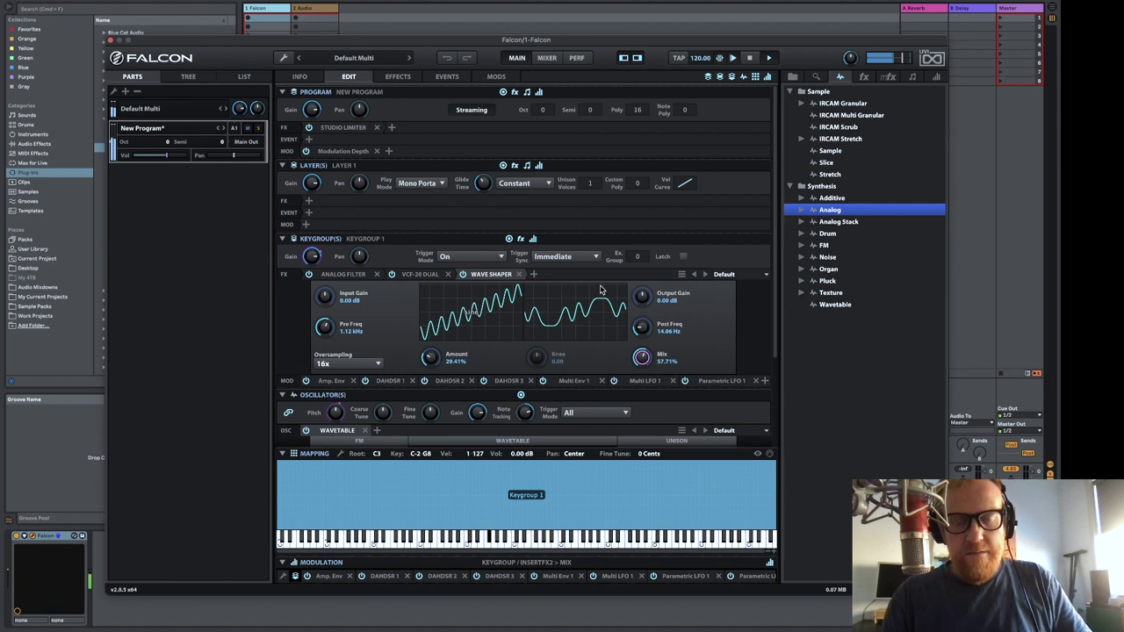
Try a Formant Crusher after the Wave Shaper with formant 100%, bite 62.34%, Q 16.32 and morph 99.49%
left_click(533, 274)
mouse_move(572, 324)
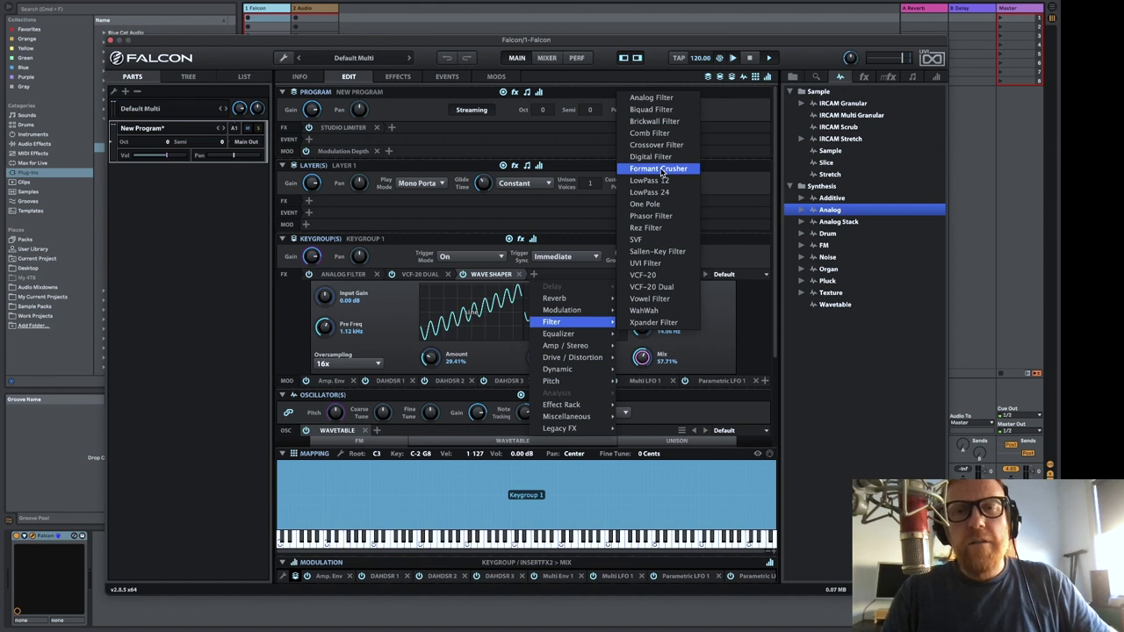
left_click(661, 169)
left_click_drag(431, 322, 426, 261)
left_click_drag(389, 323, 402, 255)
left_click_drag(339, 322, 465, 308)
left_click_drag(650, 332, 606, 188)
left_click_drag(431, 318, 426, 285)
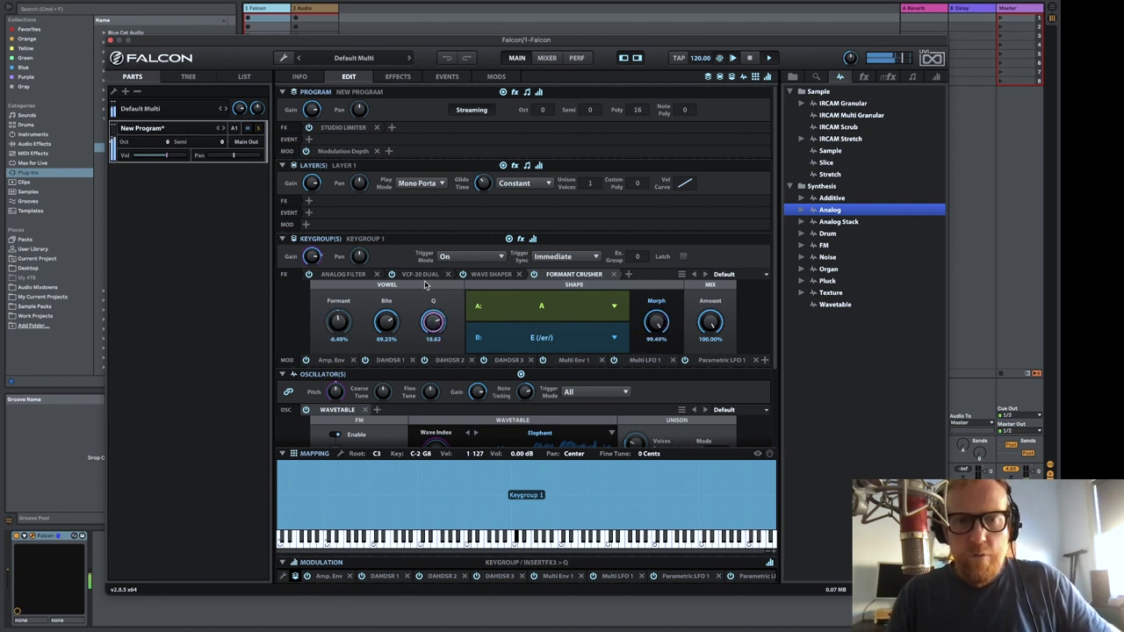
left_click_drag(394, 321, 373, 292)
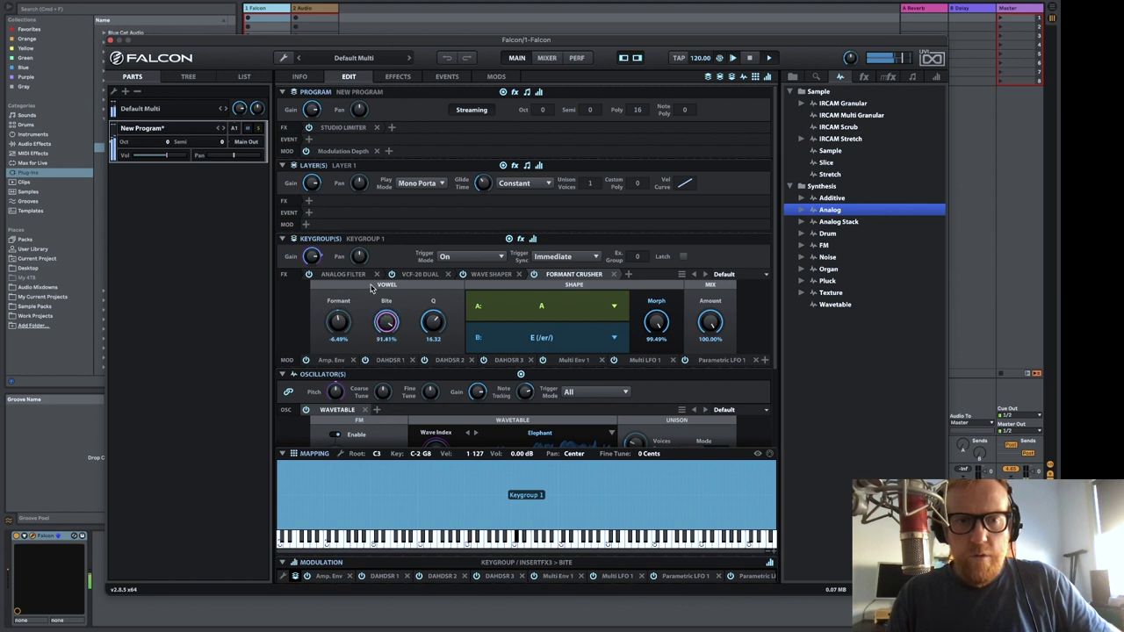
left_click_drag(340, 327, 377, 247)
left_click_drag(717, 317, 693, 327)
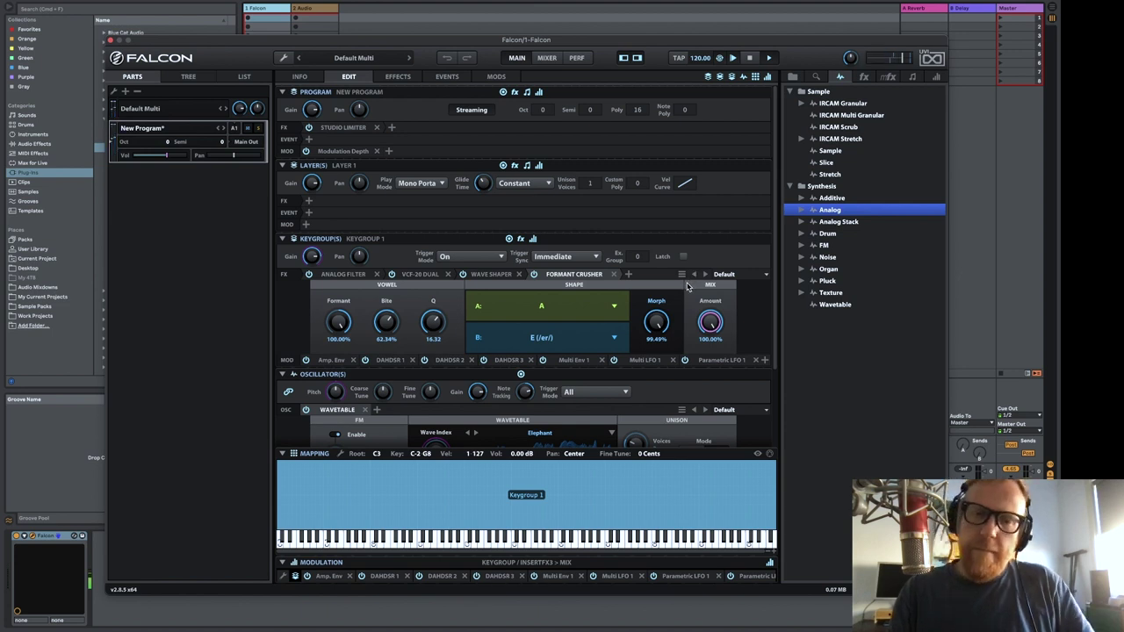
Check the vowel choices for shape A and remove the Formant Crusher from the keygroup effects
left_click(565, 307)
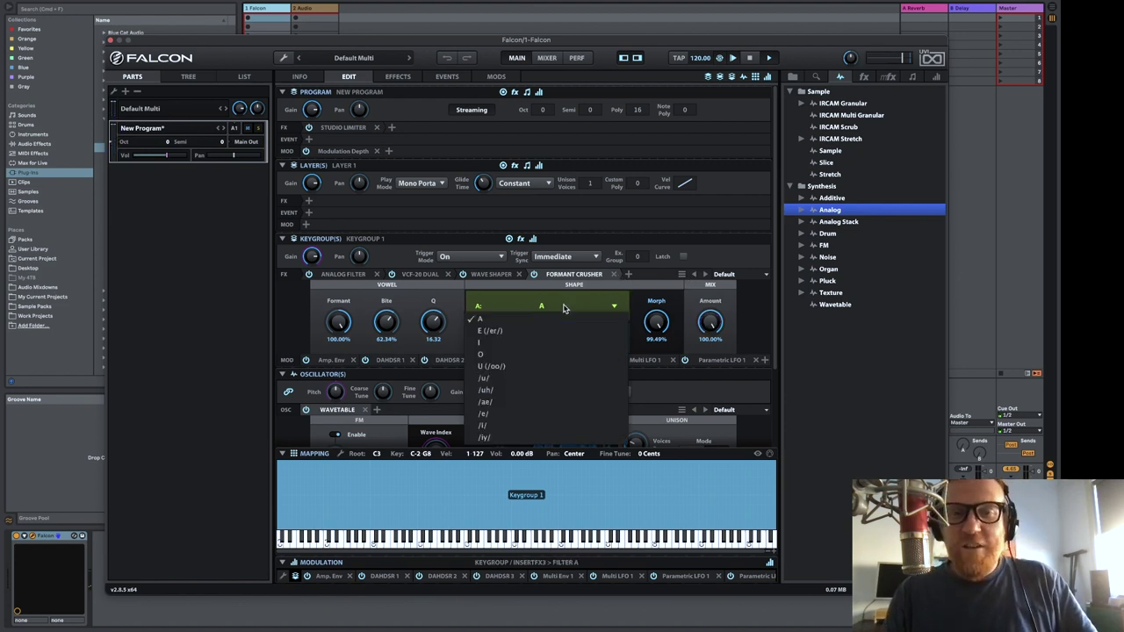
left_click(657, 300)
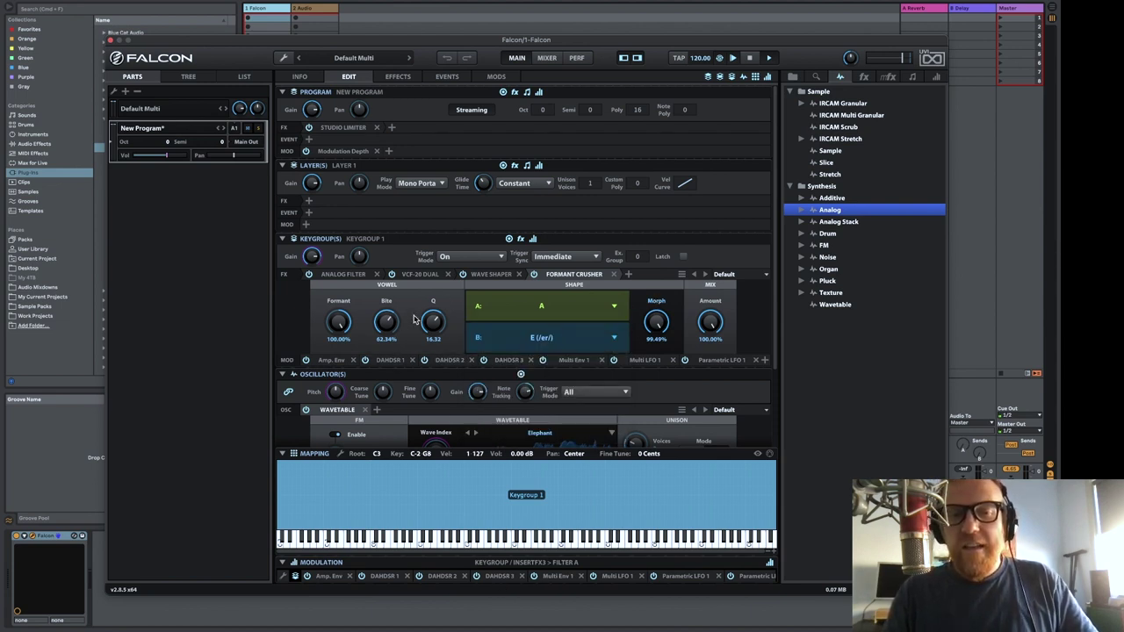
left_click(613, 274)
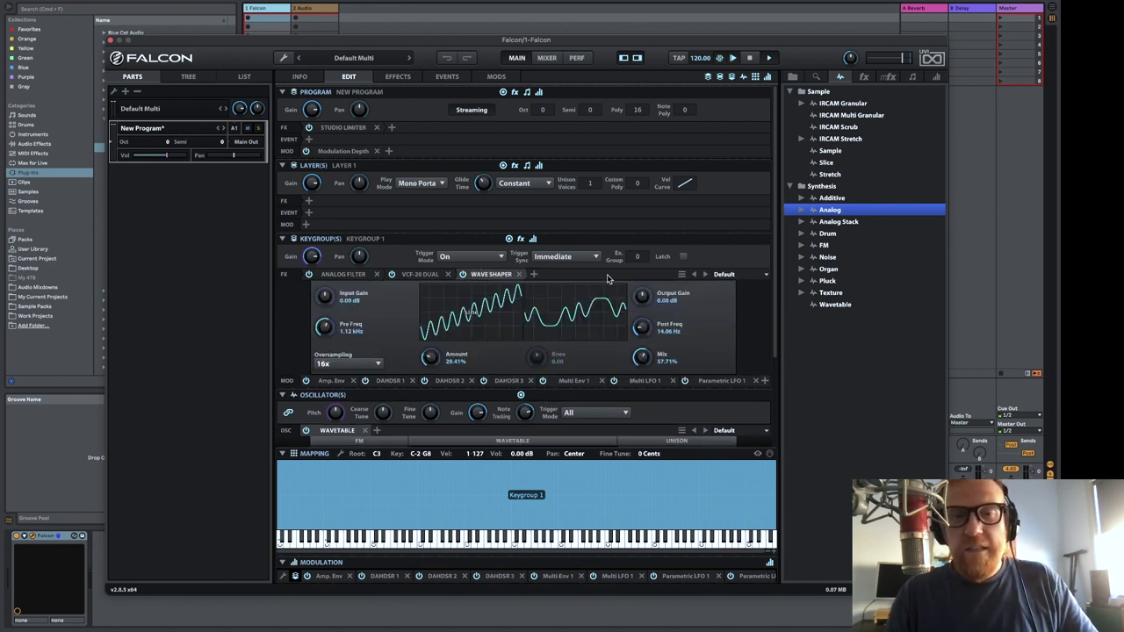
Try a Redux effect with the Default preset after the Wave Shaper, vary its bits and frequency, and remove it
left_click(534, 275)
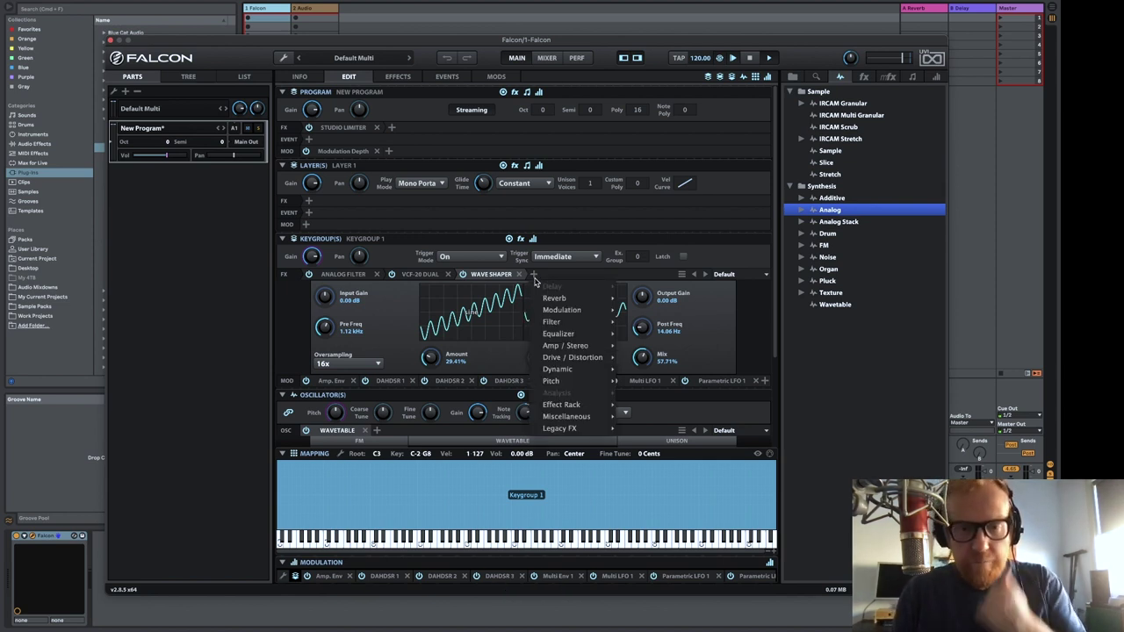
mouse_move(573, 351)
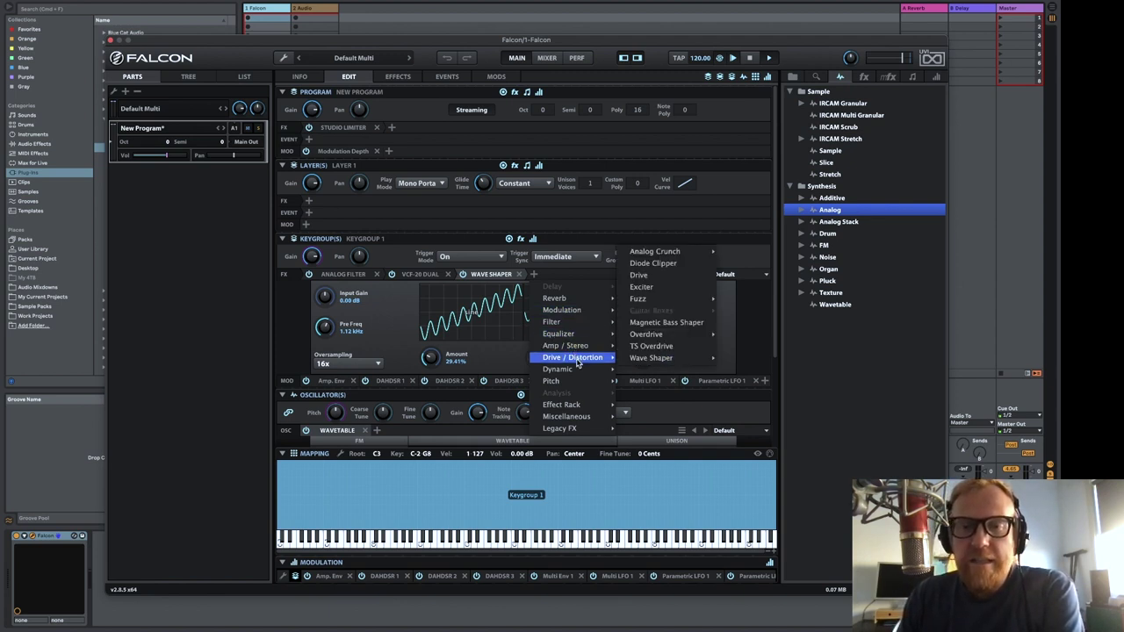
mouse_move(586, 416)
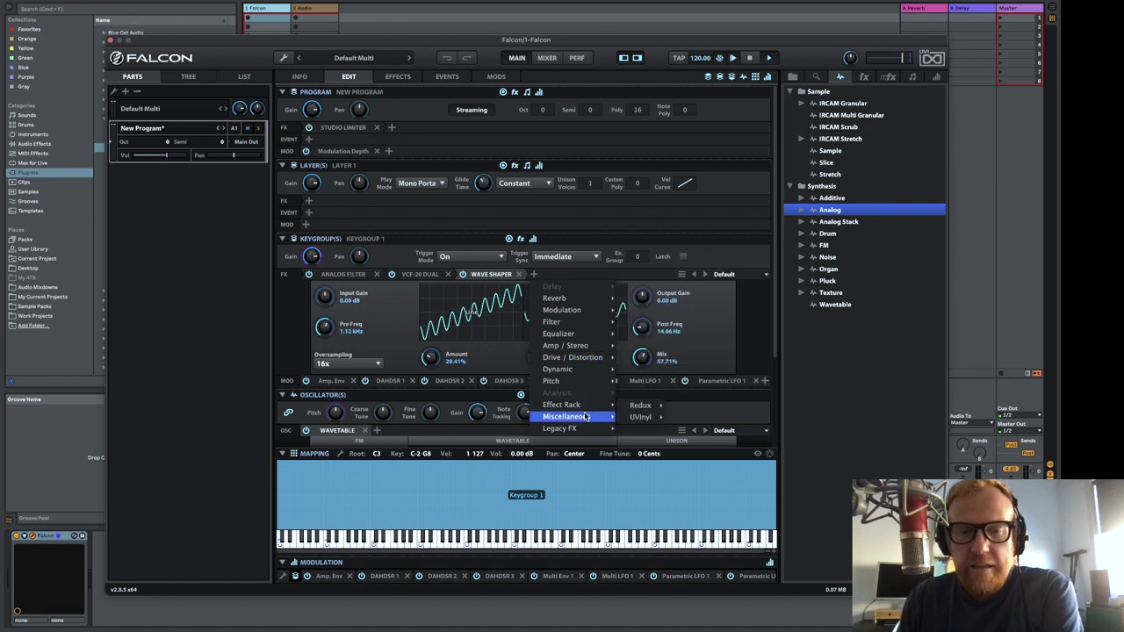
mouse_move(649, 407)
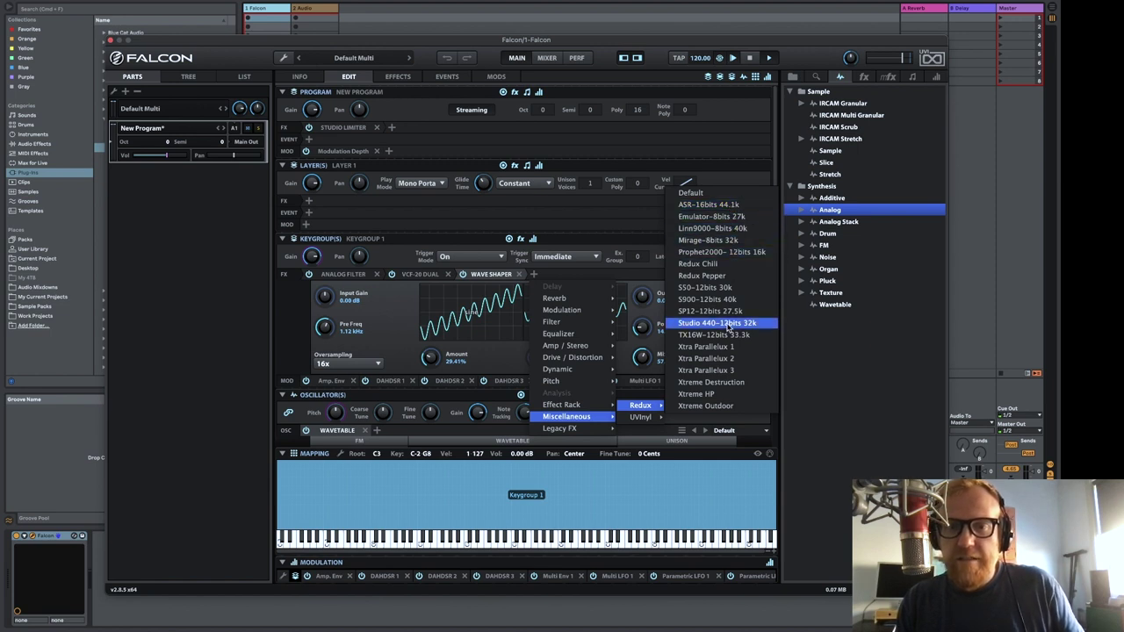
left_click(706, 193)
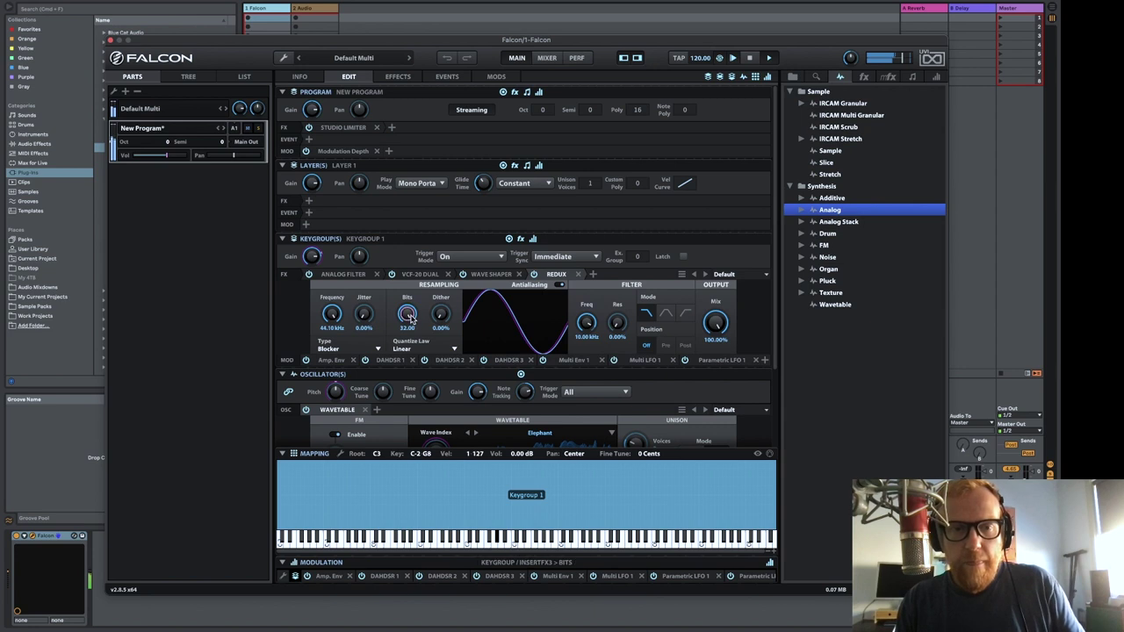
mouse_move(409, 318)
left_mouse_down()
mouse_move(431, 427)
mouse_move(409, 318)
left_mouse_up()
left_click_drag(332, 315, 309, 286)
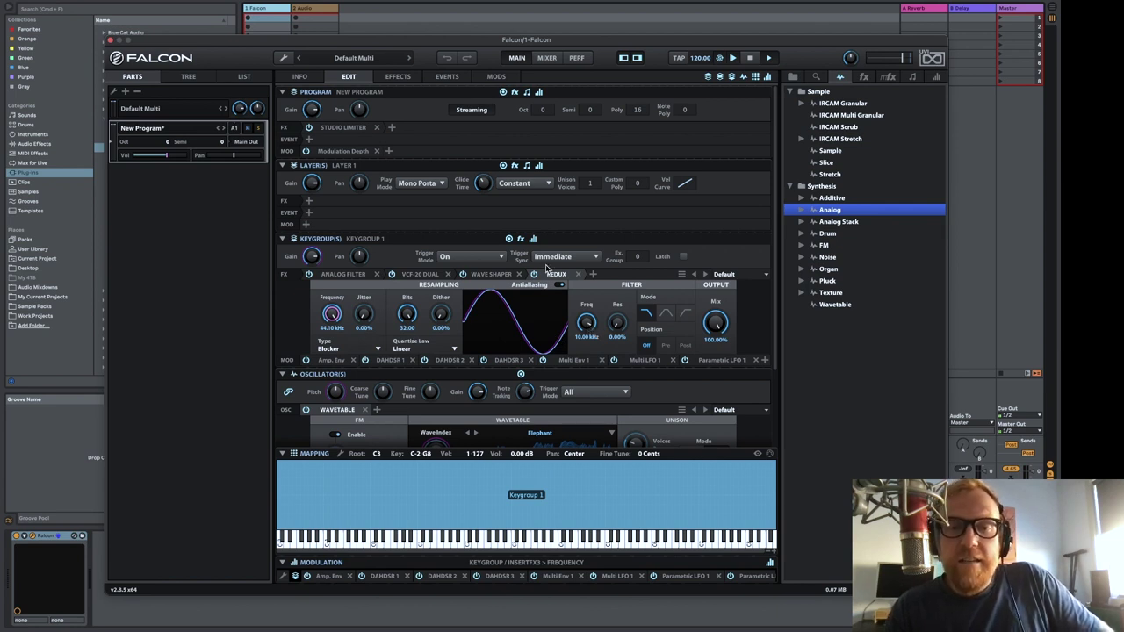
left_click(578, 274)
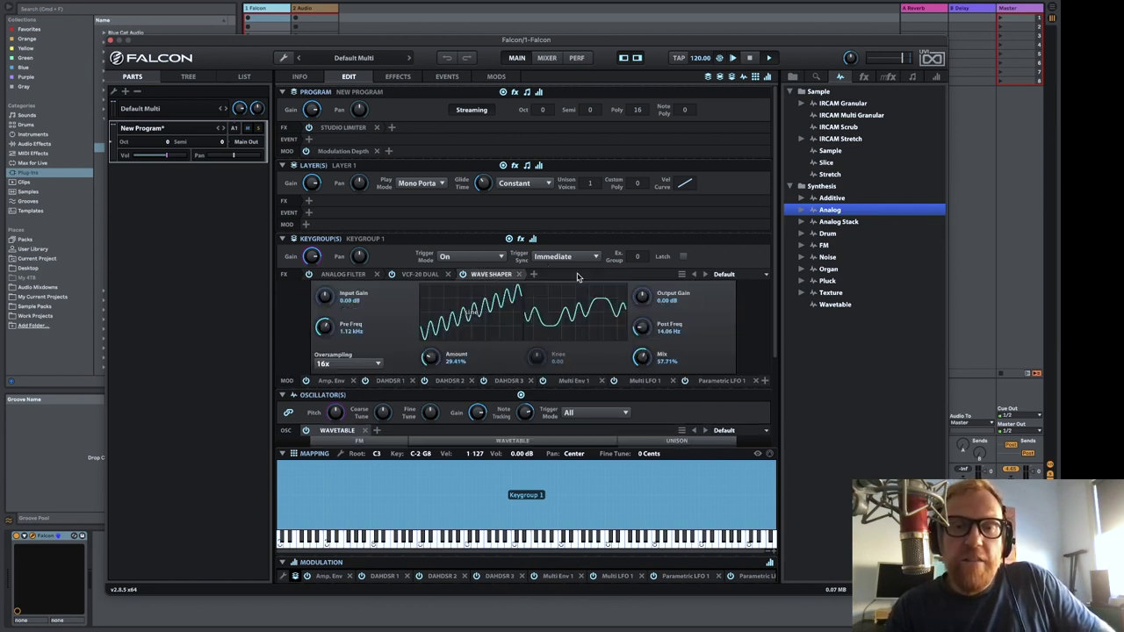
Try a Comb Filter after the Wave Shaper in the keygroup effects with cutoff 570.9 Hz and resonance 83.41%
left_click(534, 275)
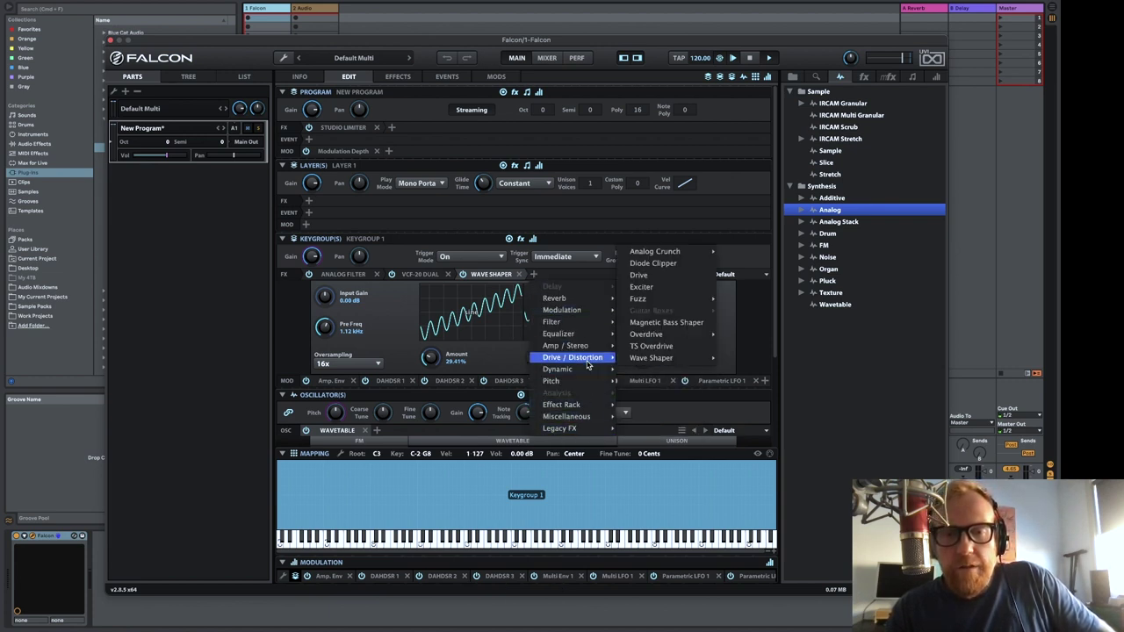
mouse_move(582, 324)
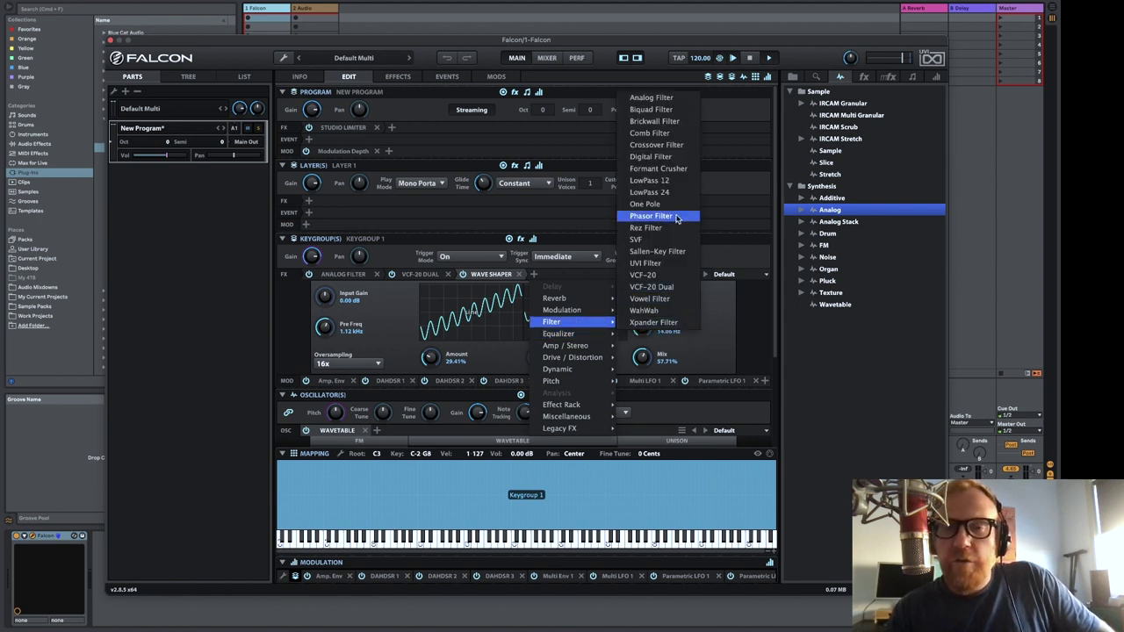
left_click(667, 133)
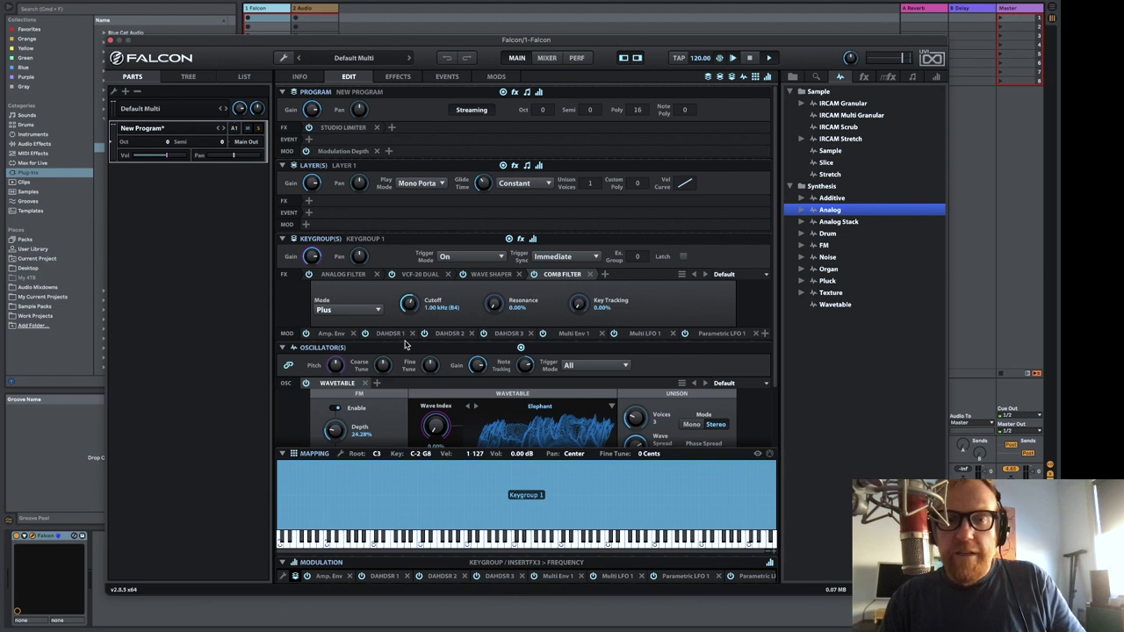
scroll(522, 309, "down", 3)
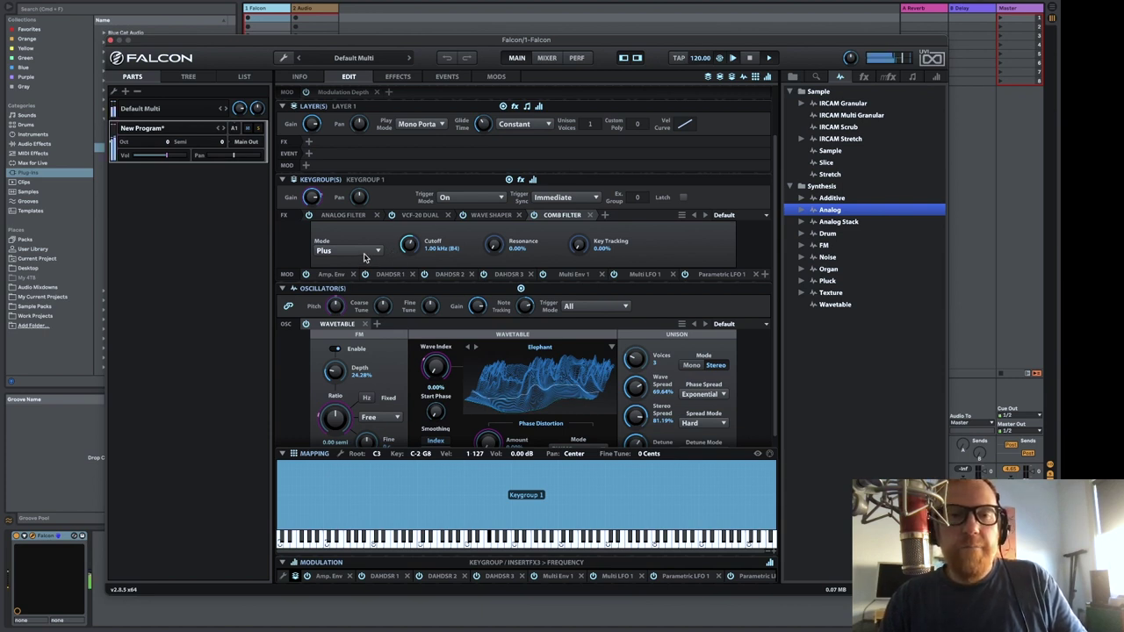
left_click_drag(408, 245, 409, 224)
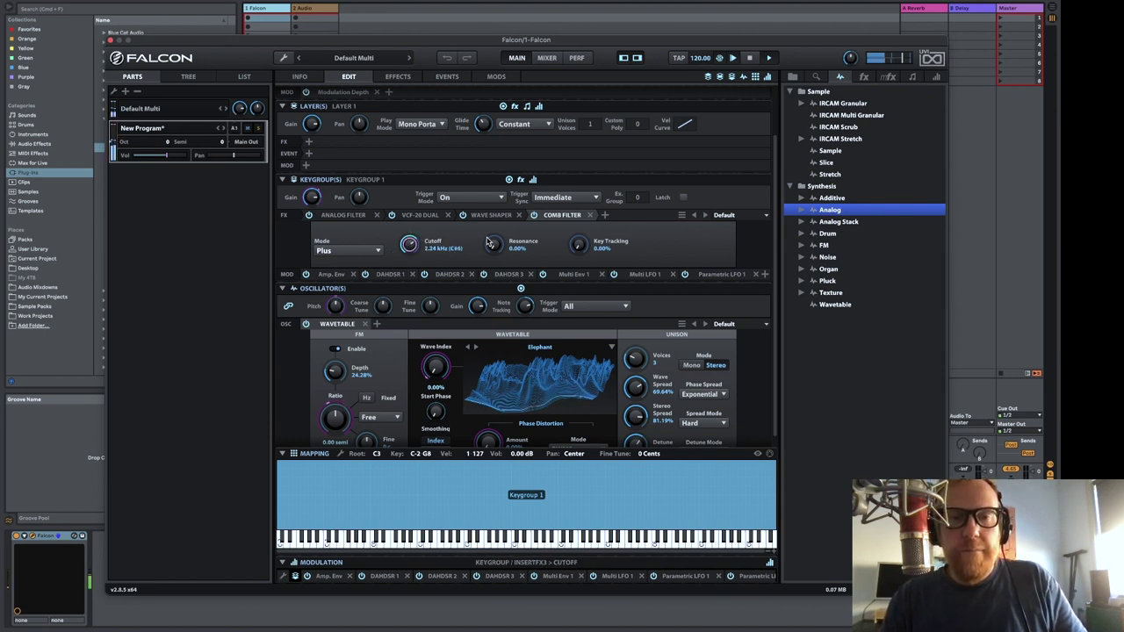
left_click_drag(494, 245, 492, 123)
left_click_drag(408, 245, 431, 278)
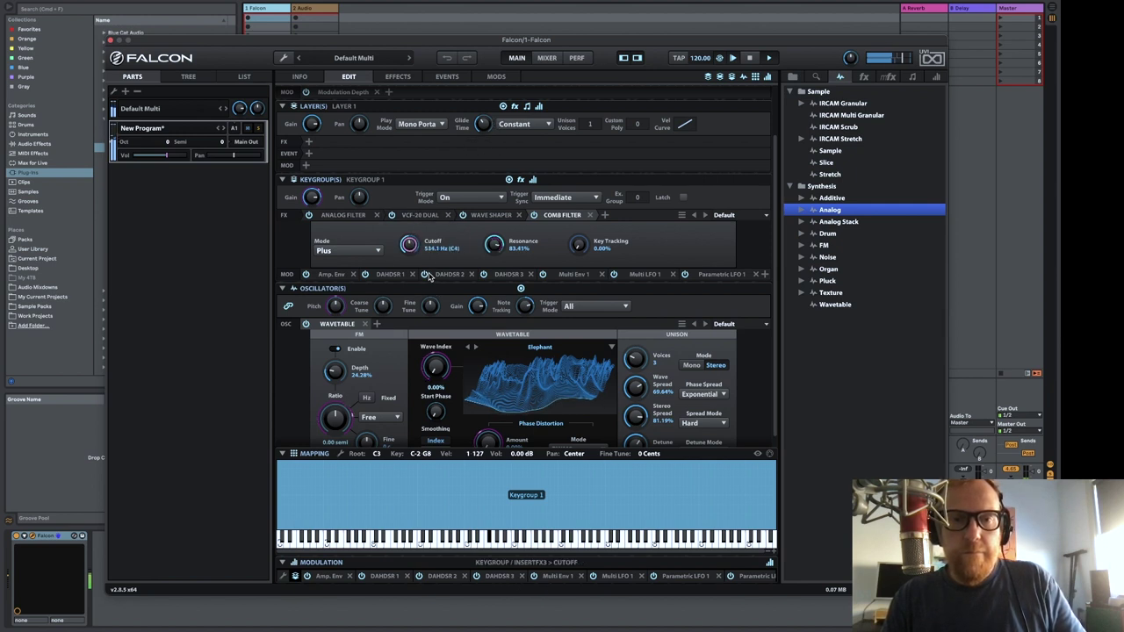
Set the Comb Filter's key tracking to 100% and its cutoff to the note C4
left_click_drag(579, 245, 580, 211)
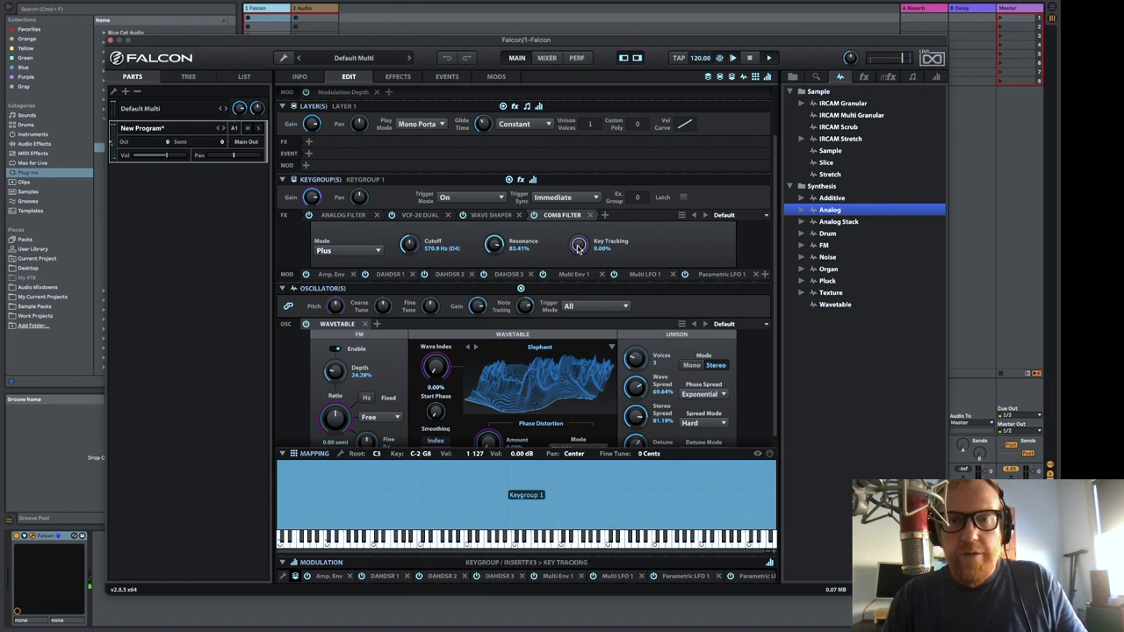
right_click(411, 248)
left_click(395, 241)
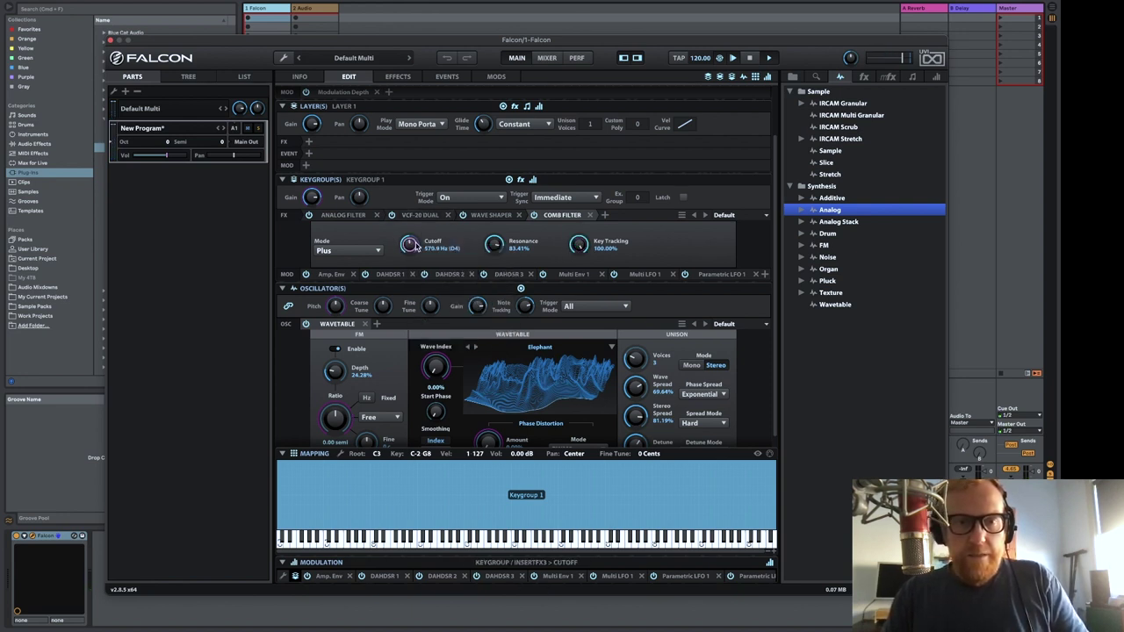
left_click(408, 245)
double_click(411, 245)
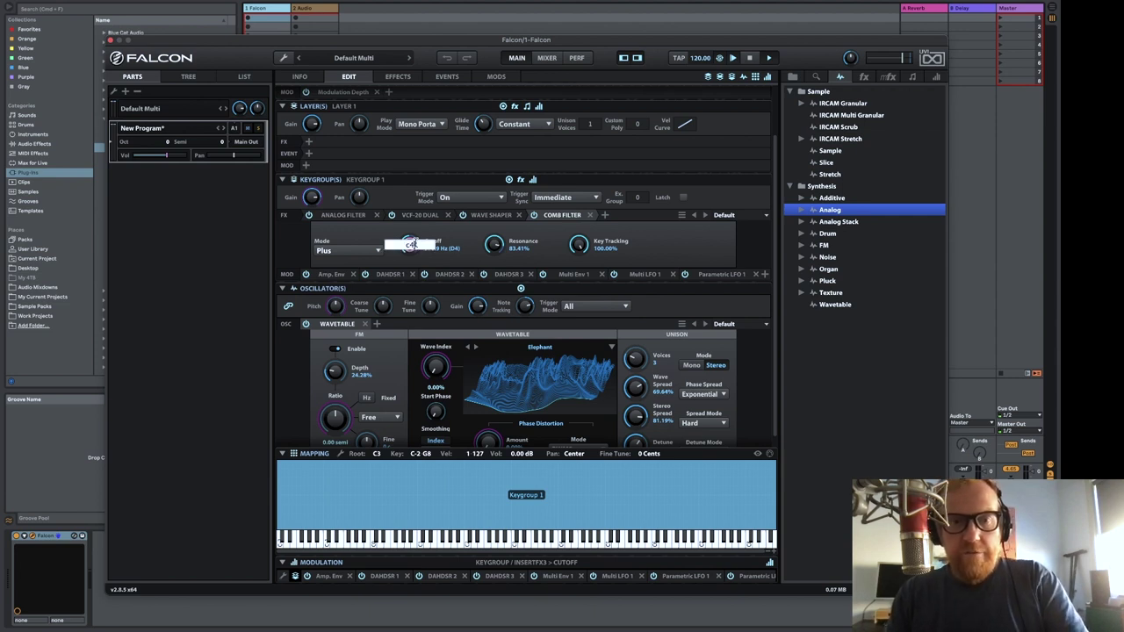
type("c4")
key("Return")
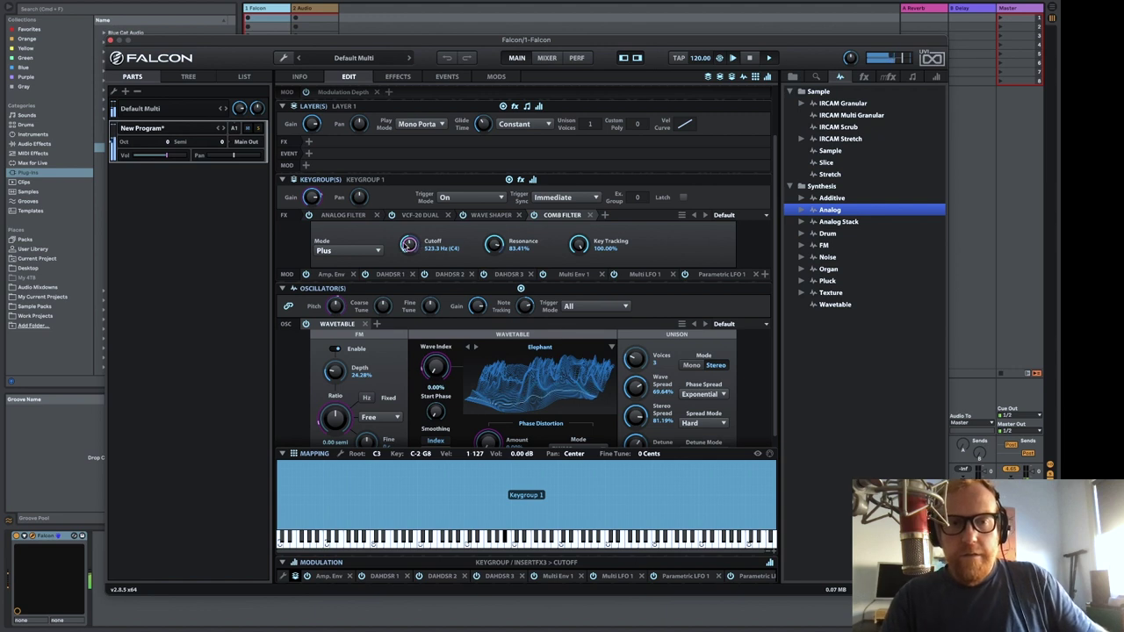
Sweep the Comb Filter's cutoff and set it to the note C2
left_click_drag(409, 244, 415, 261)
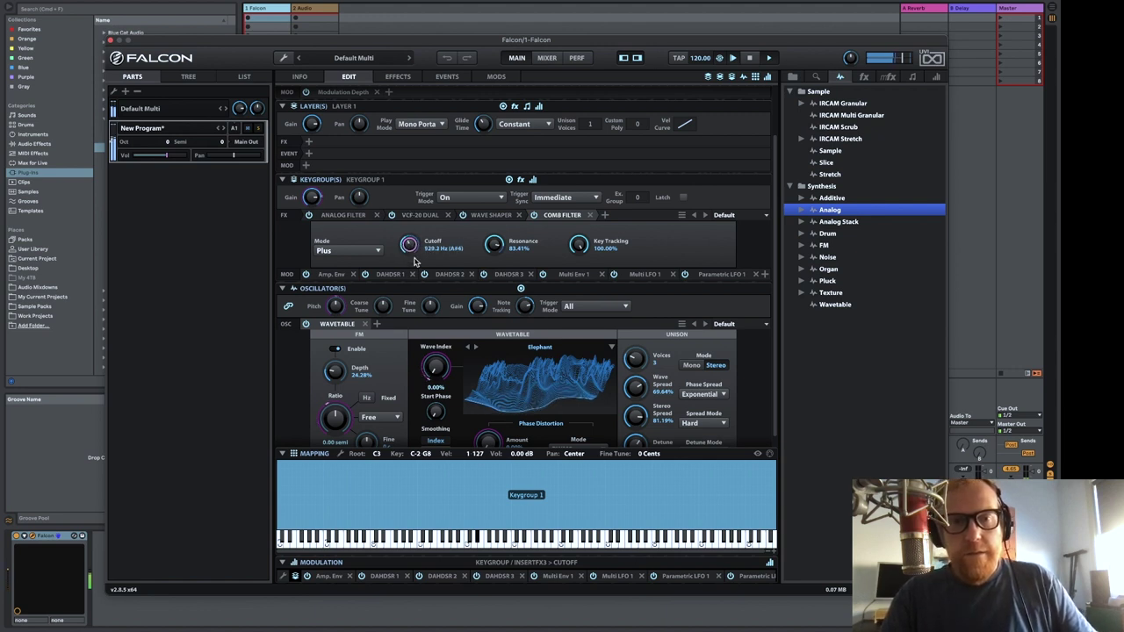
right_click(414, 247)
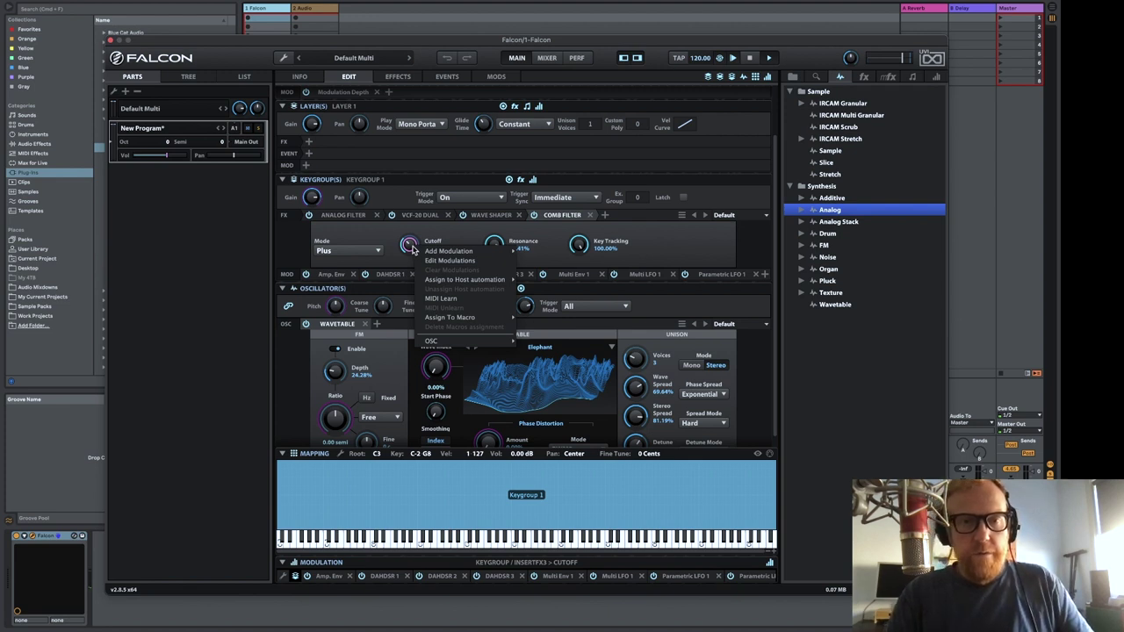
left_click_drag(414, 249, 409, 247)
key("Return")
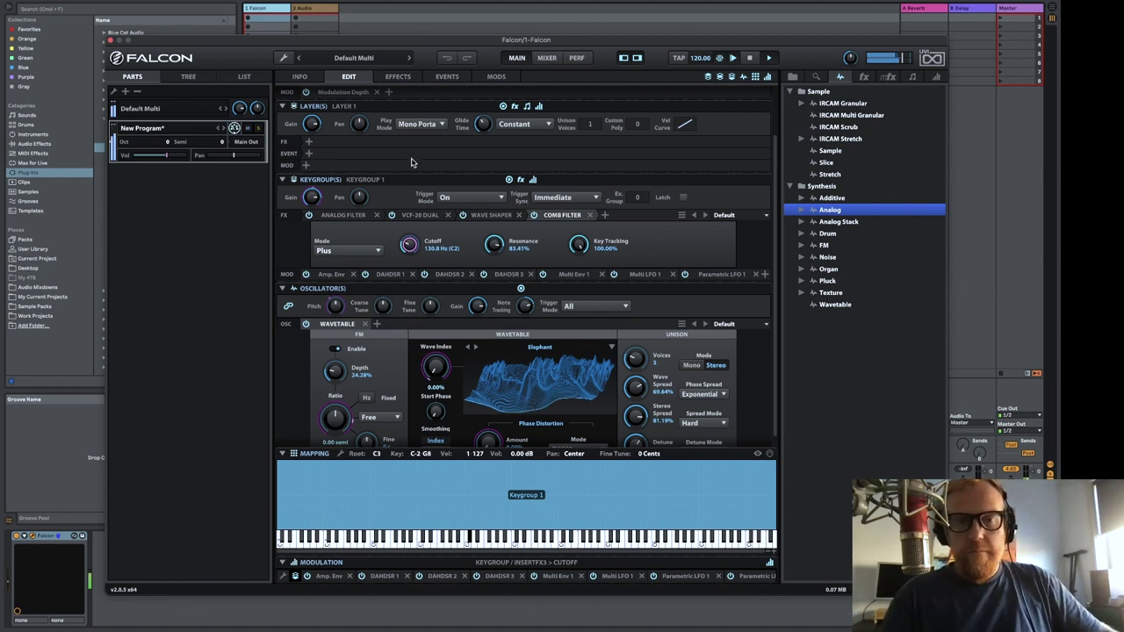
Raise the Comb Filter's resonance to 100% and remove the filter from the keygroup effects
left_click(497, 247)
left_click_drag(496, 240, 498, 235)
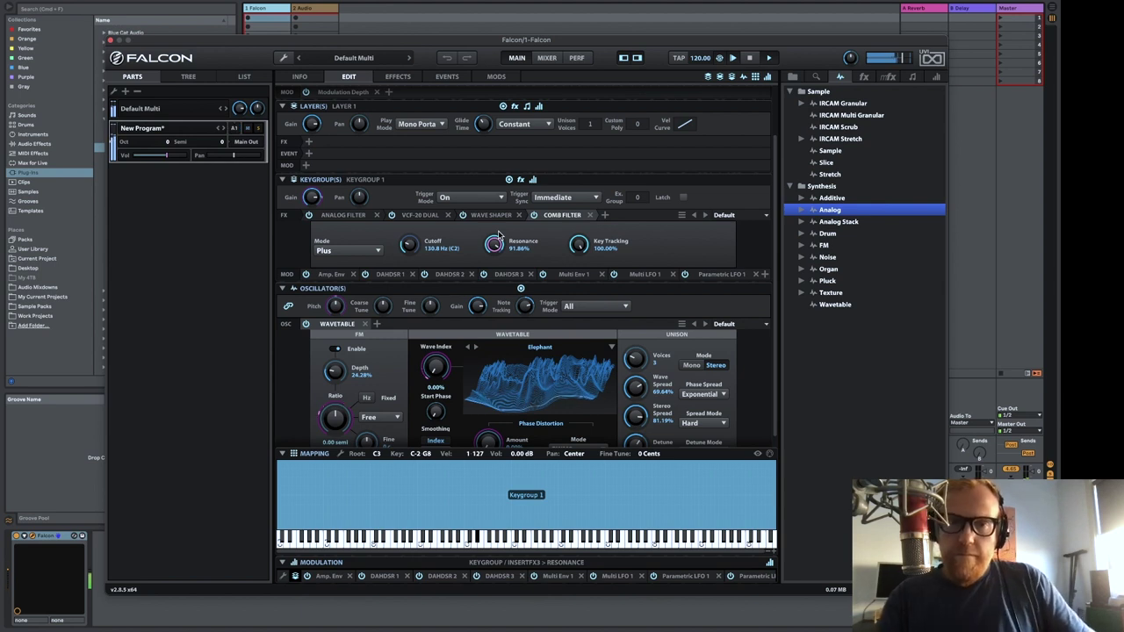
scroll(497, 235, "up", 3)
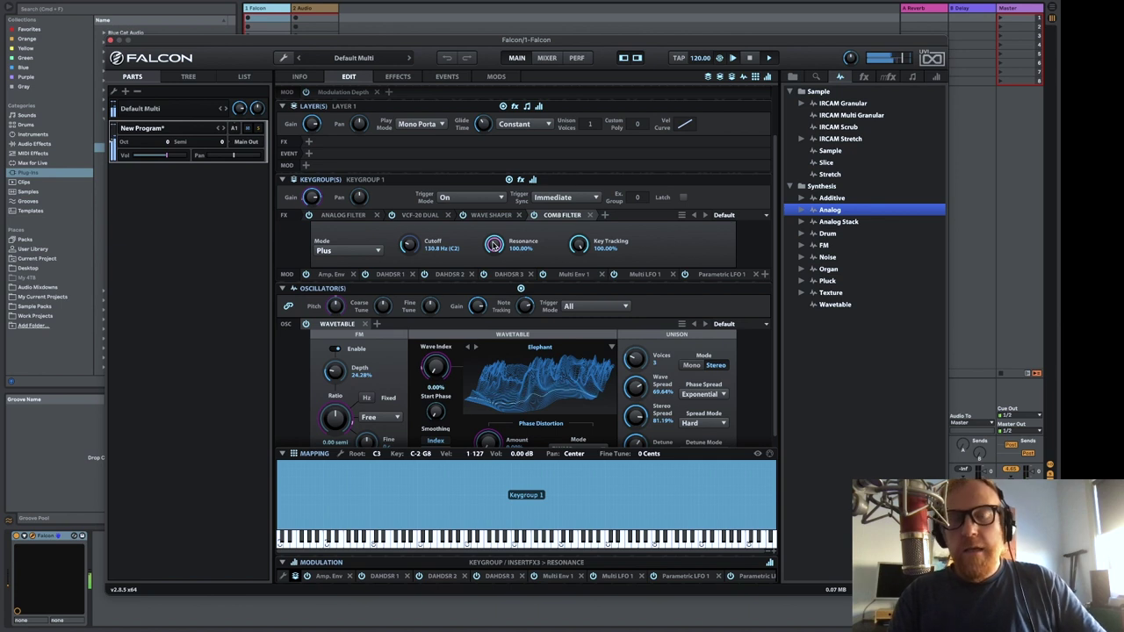
left_click(592, 216)
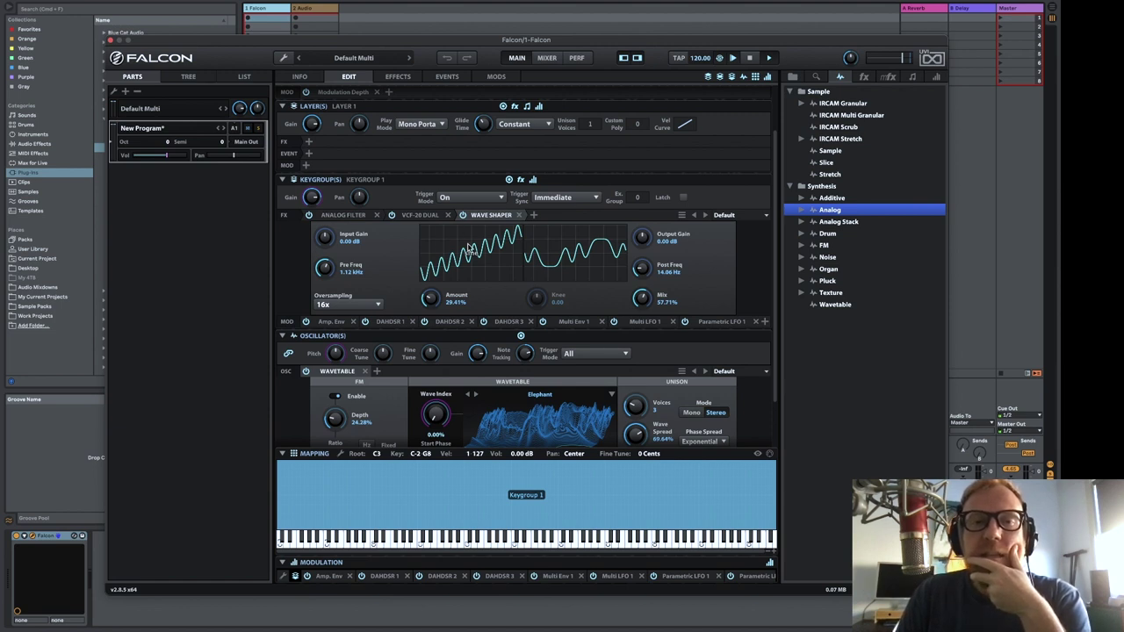
Try the Probability Arp script processor on Layer 1 with the DAHDSR 1 envelope in view, and remove the arp
left_click(309, 154)
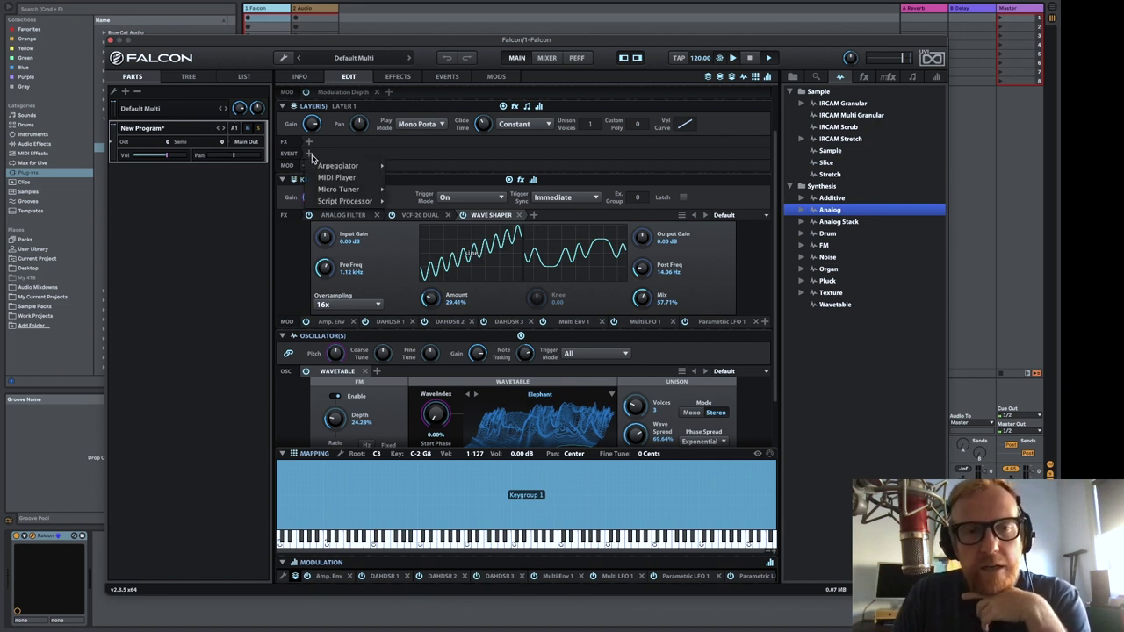
mouse_move(320, 166)
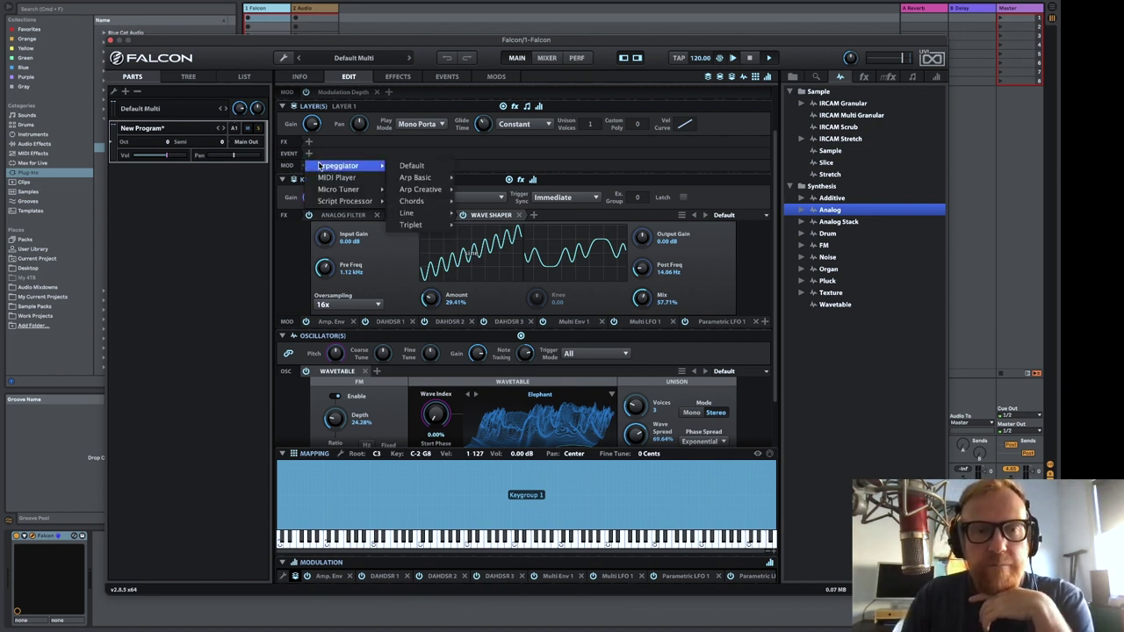
mouse_move(342, 205)
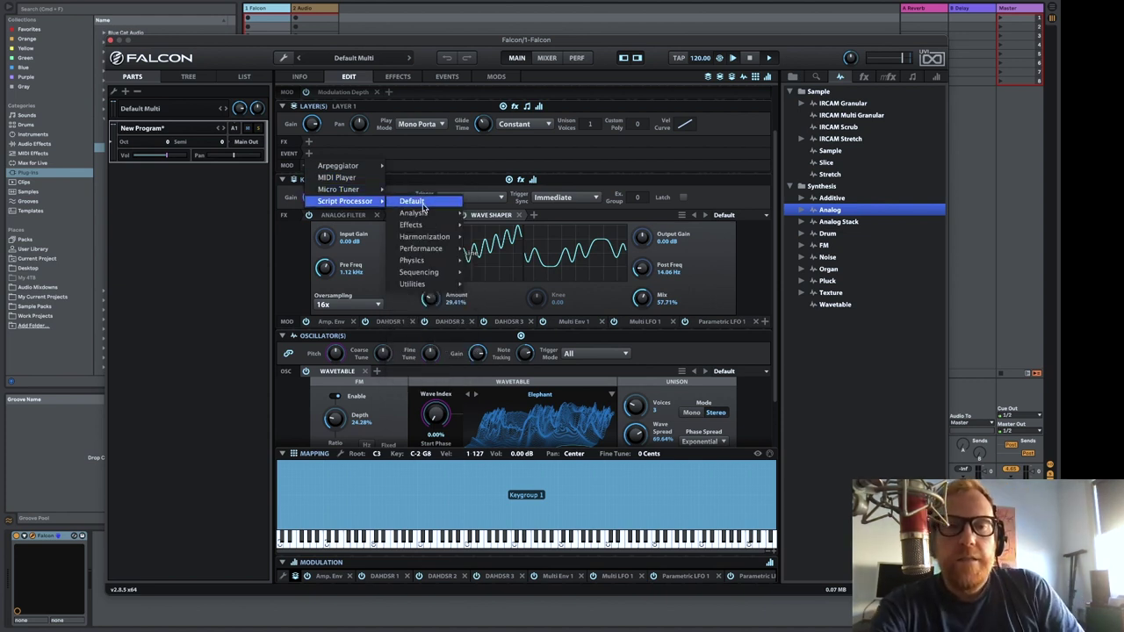
mouse_move(445, 276)
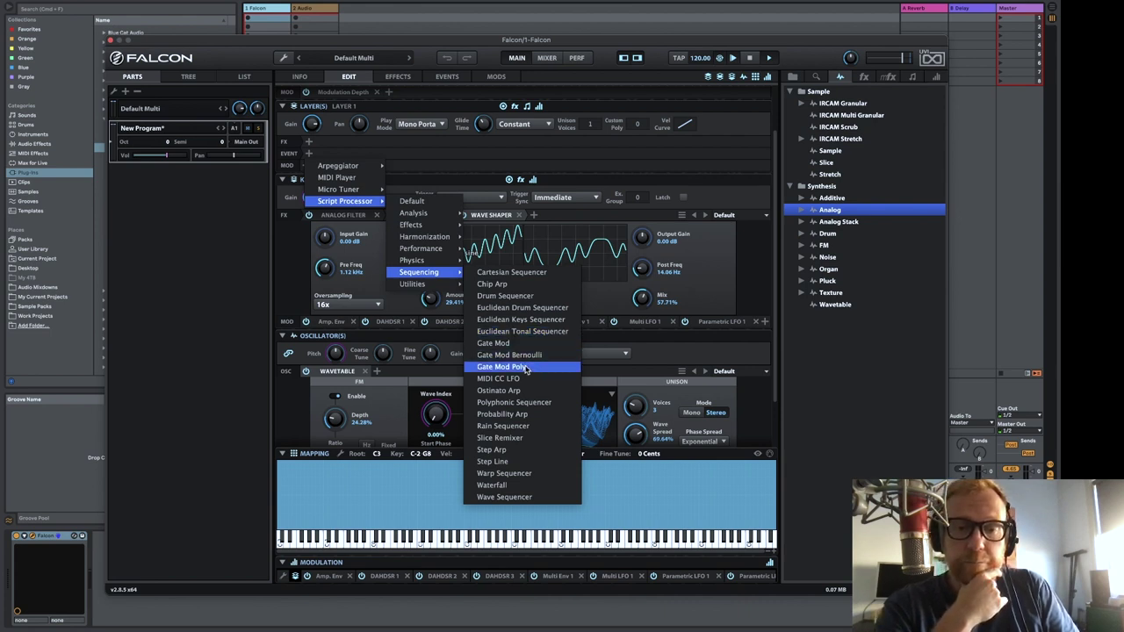
left_click(519, 418)
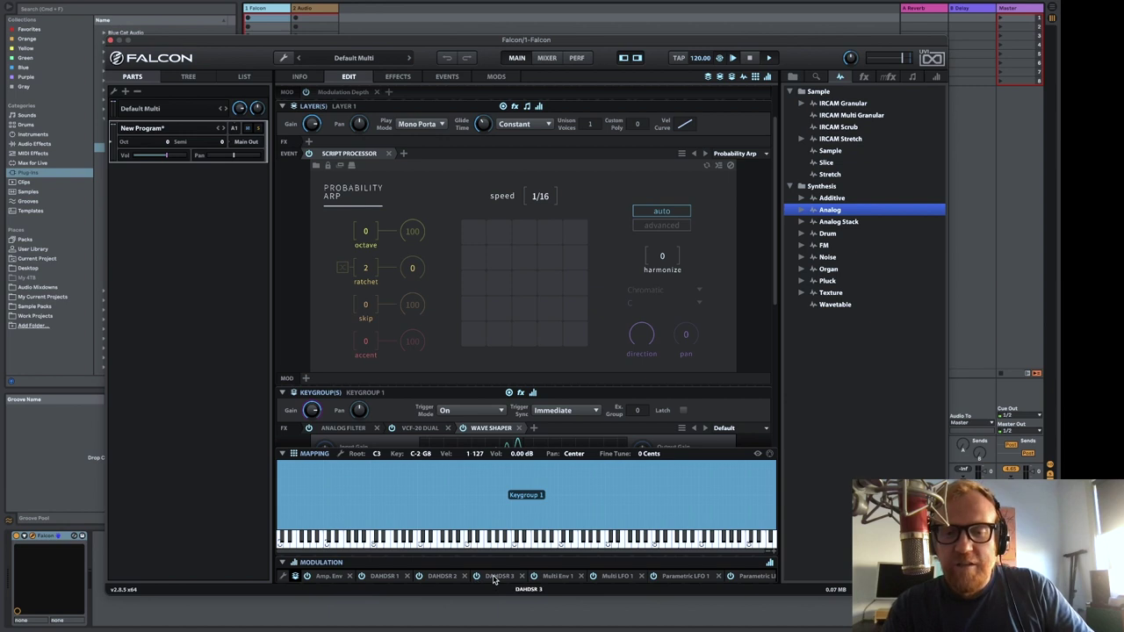
left_click(382, 576)
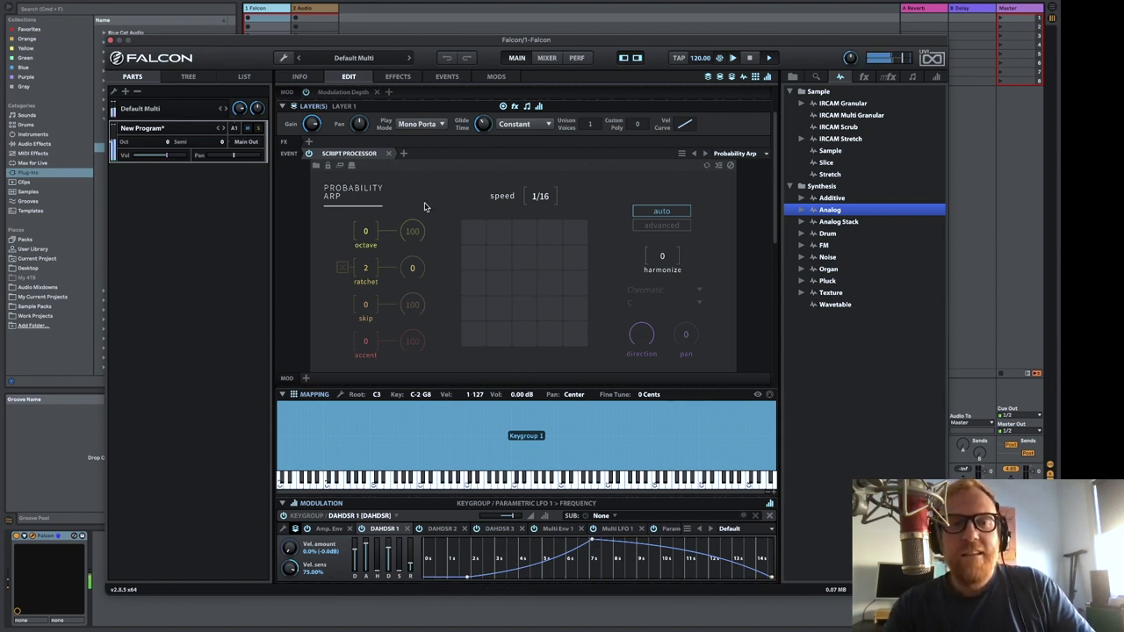
left_click(389, 153)
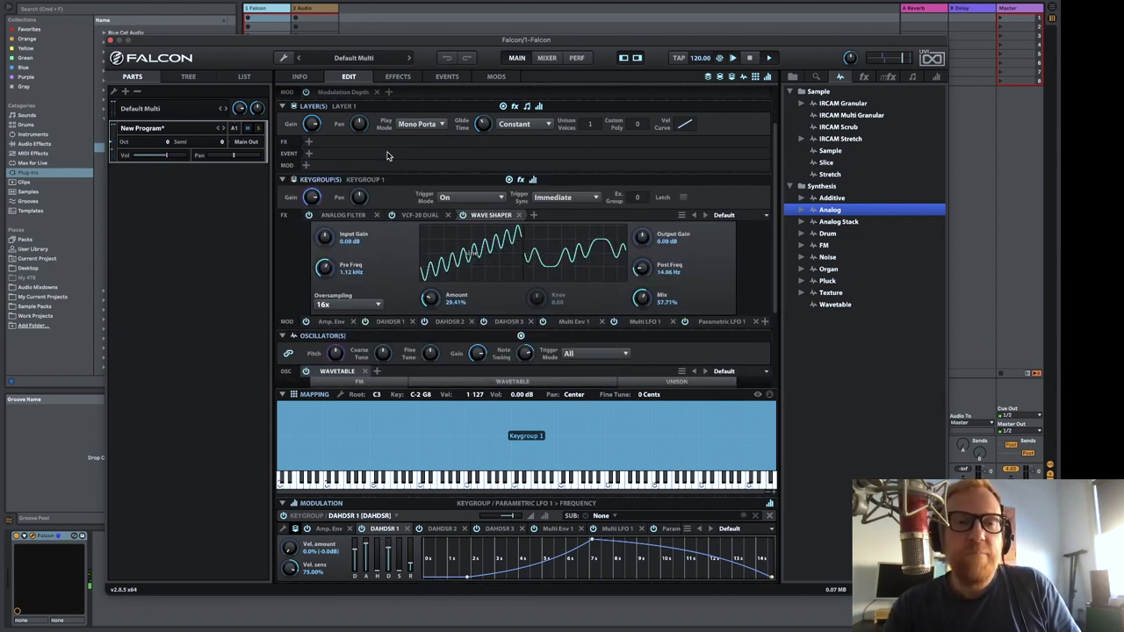
Add a Granulizer with the Default preset to the Layer 1 effects and set its feedback to 58.96%
left_click(309, 142)
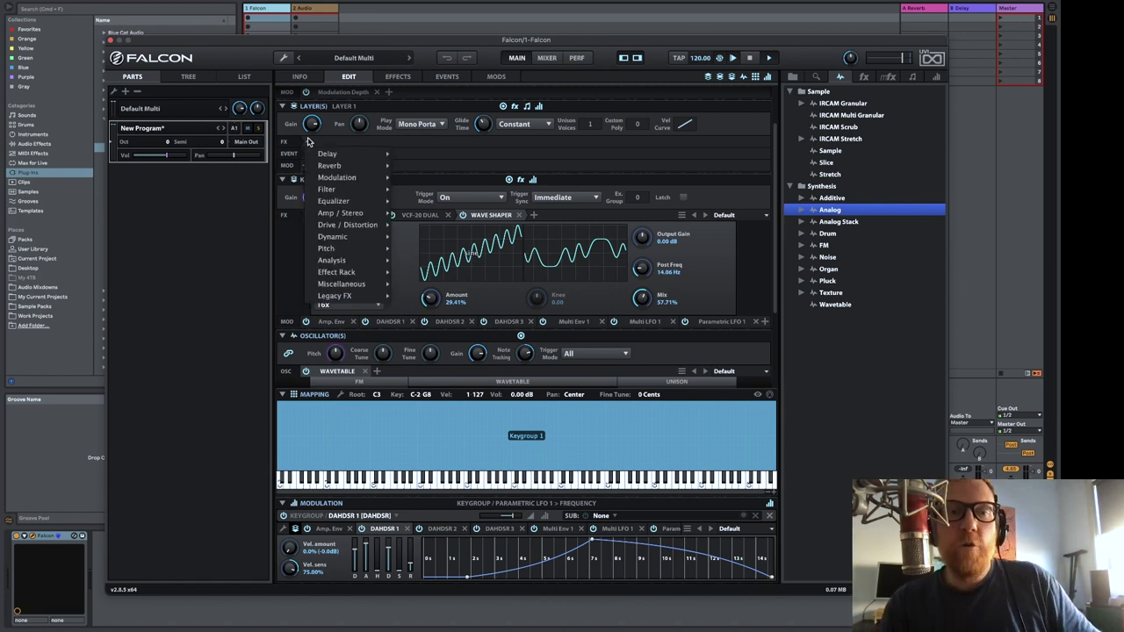
mouse_move(367, 190)
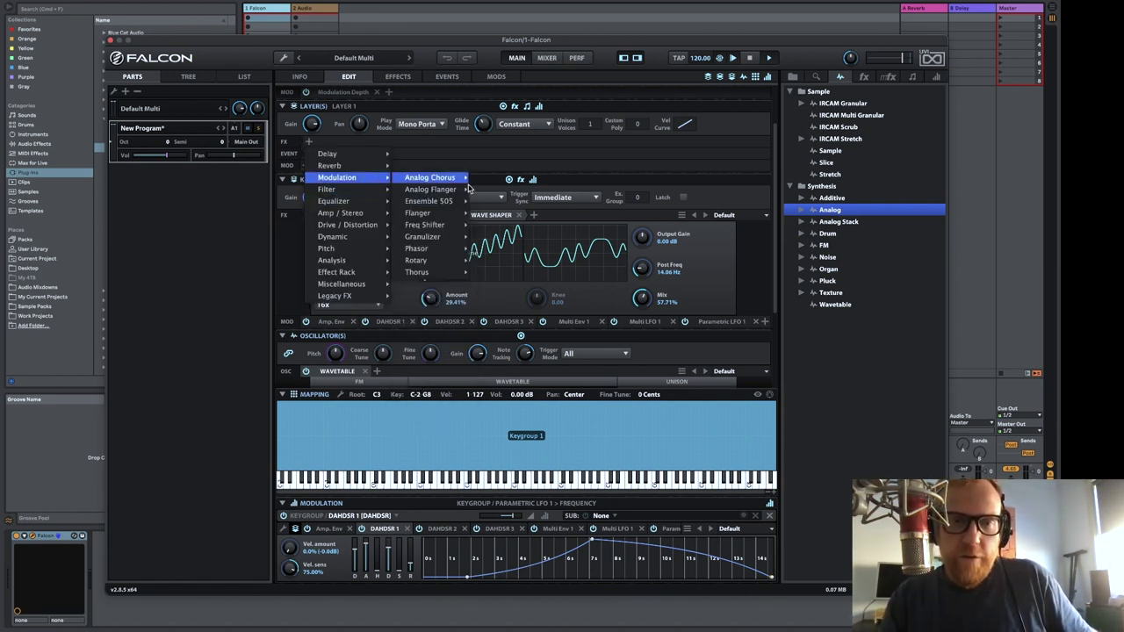
mouse_move(445, 238)
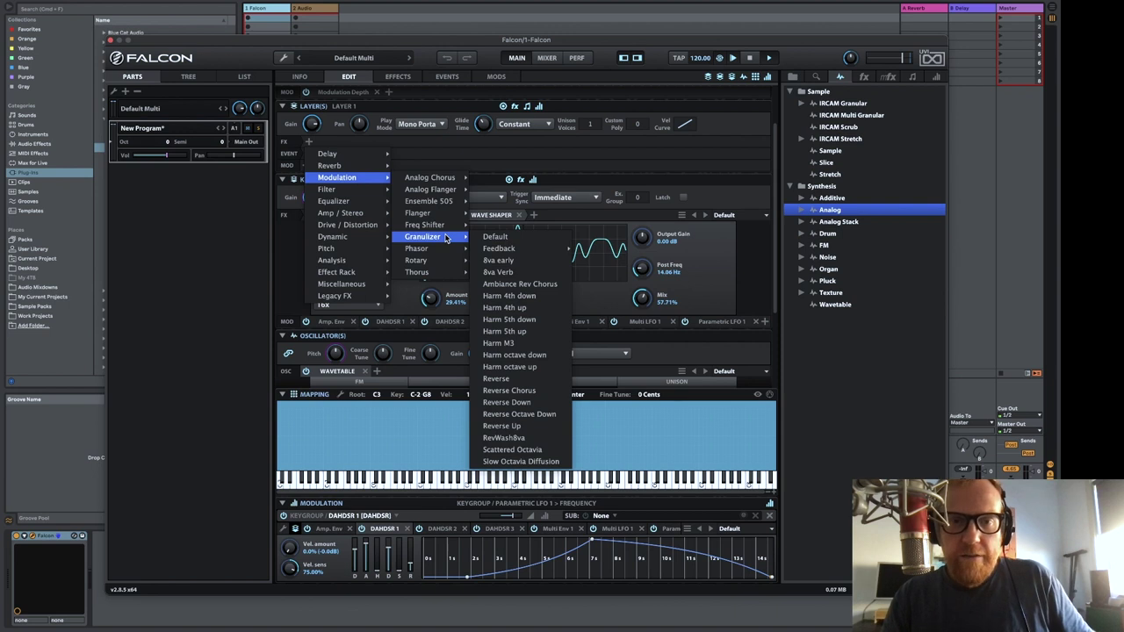
left_click(496, 237)
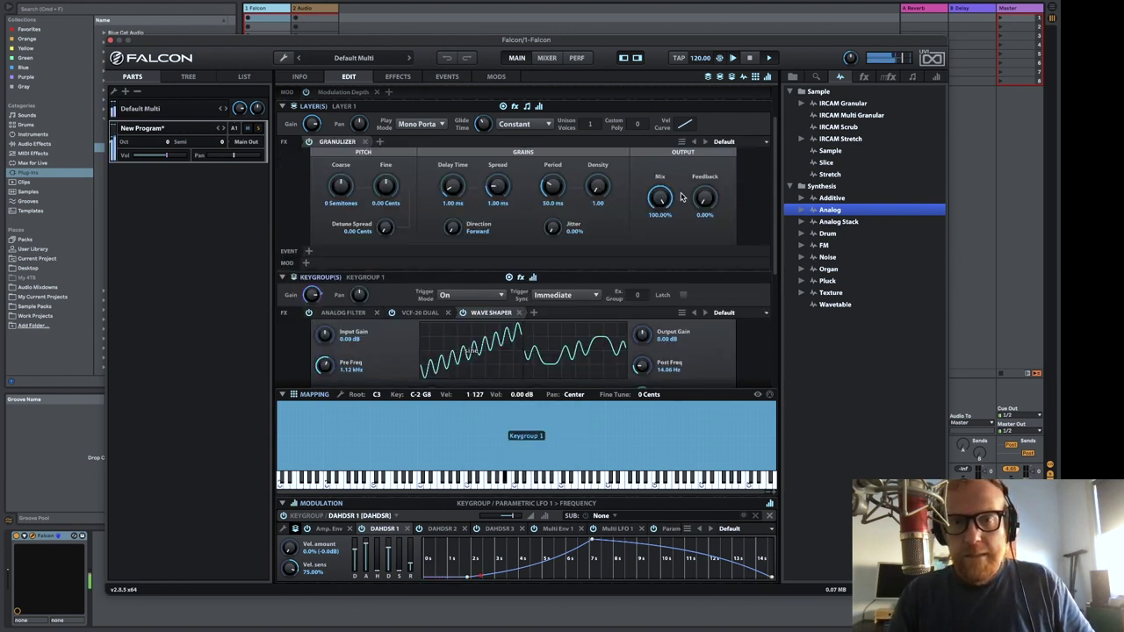
left_click_drag(710, 201, 714, 113)
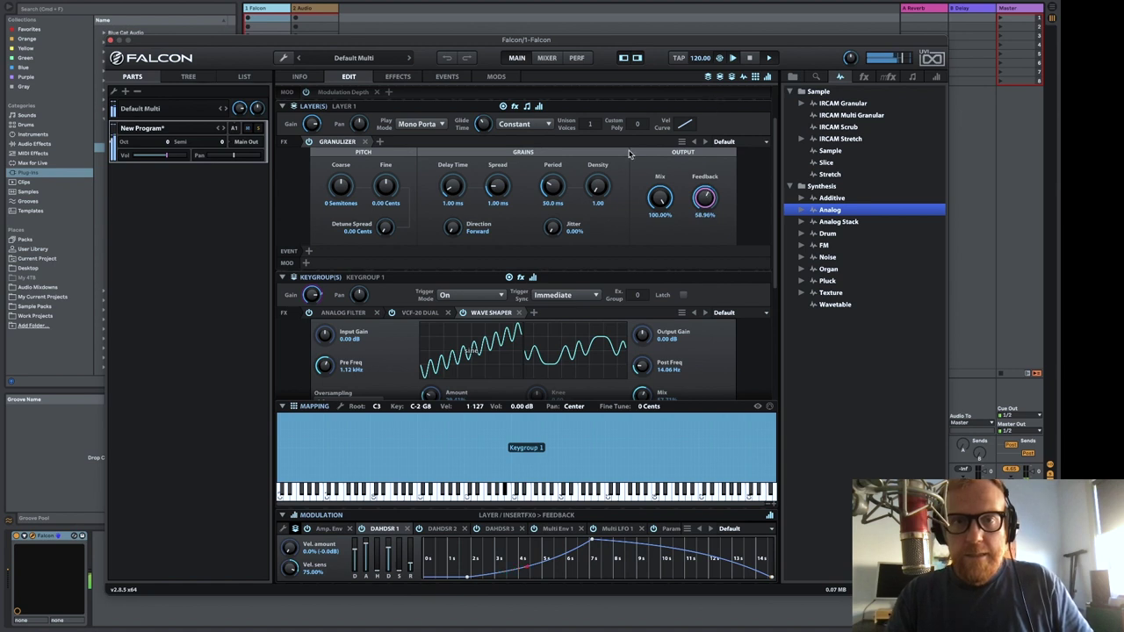
Try a grain density of 2.60, return it to 1.00, and set spread to 914 us, period to 61.6 ms and jitter to 39.33%
left_click(593, 184)
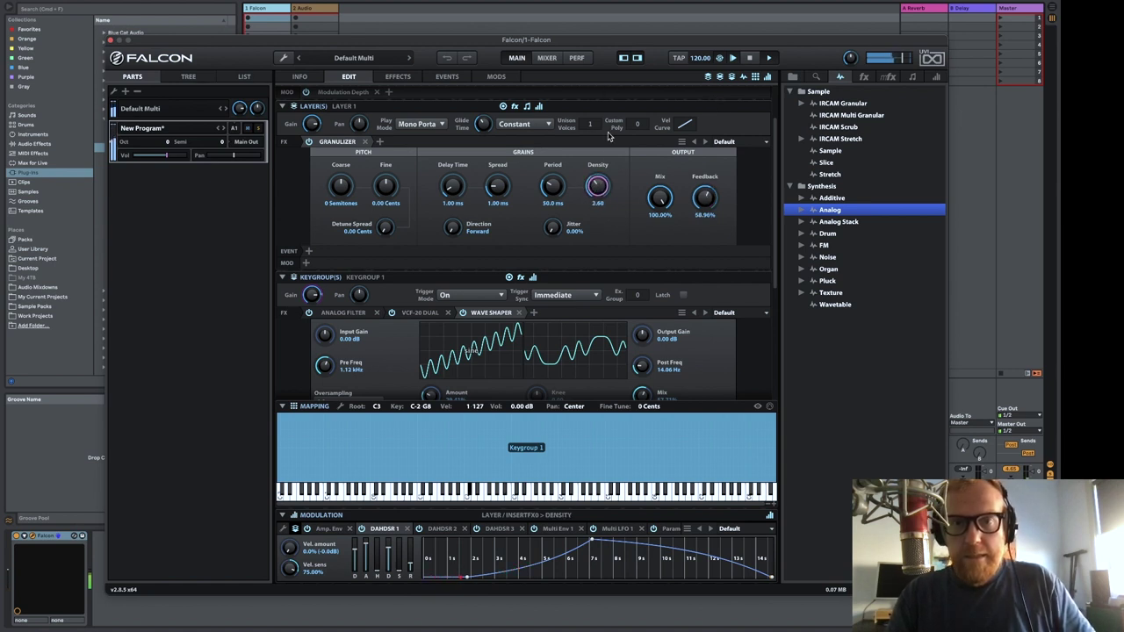
left_click_drag(508, 189, 571, 187)
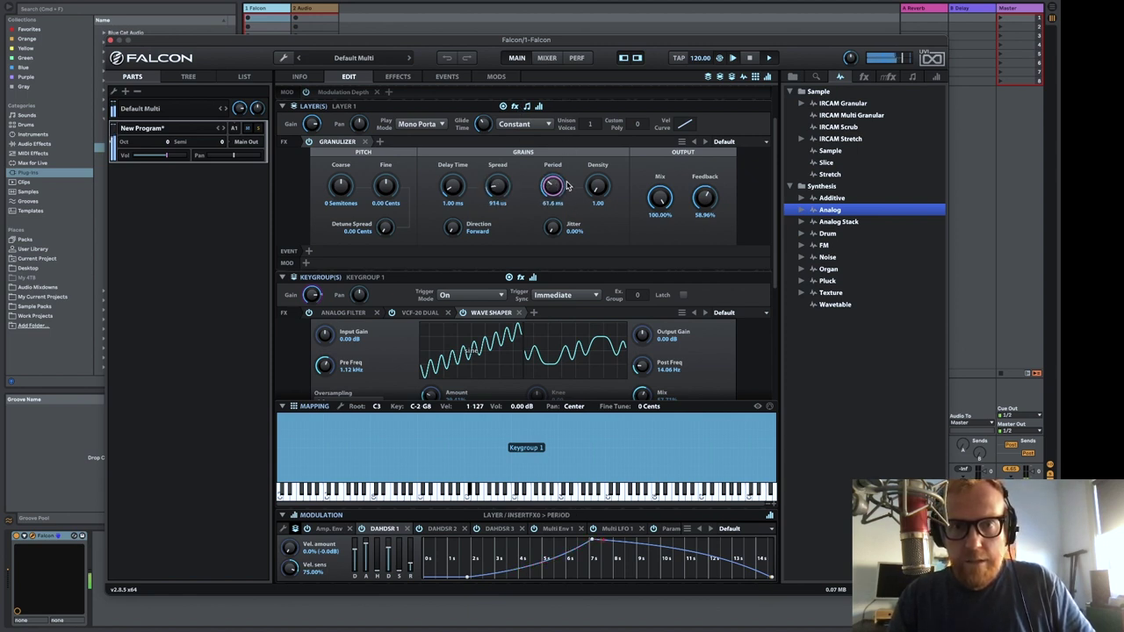
left_click_drag(553, 228, 550, 177)
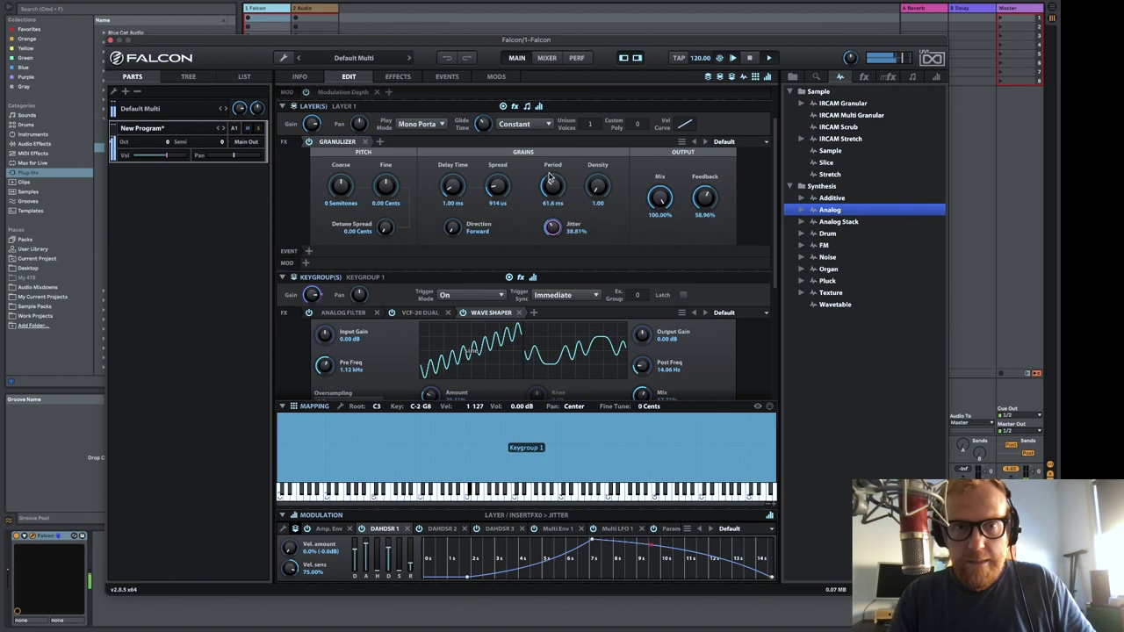
Try the Granulizer with coarse pitch at 5 semitones and mix at 59.48%, and restore them to 0 semitones and 100%
left_click(337, 190)
left_click_drag(337, 190, 349, 165)
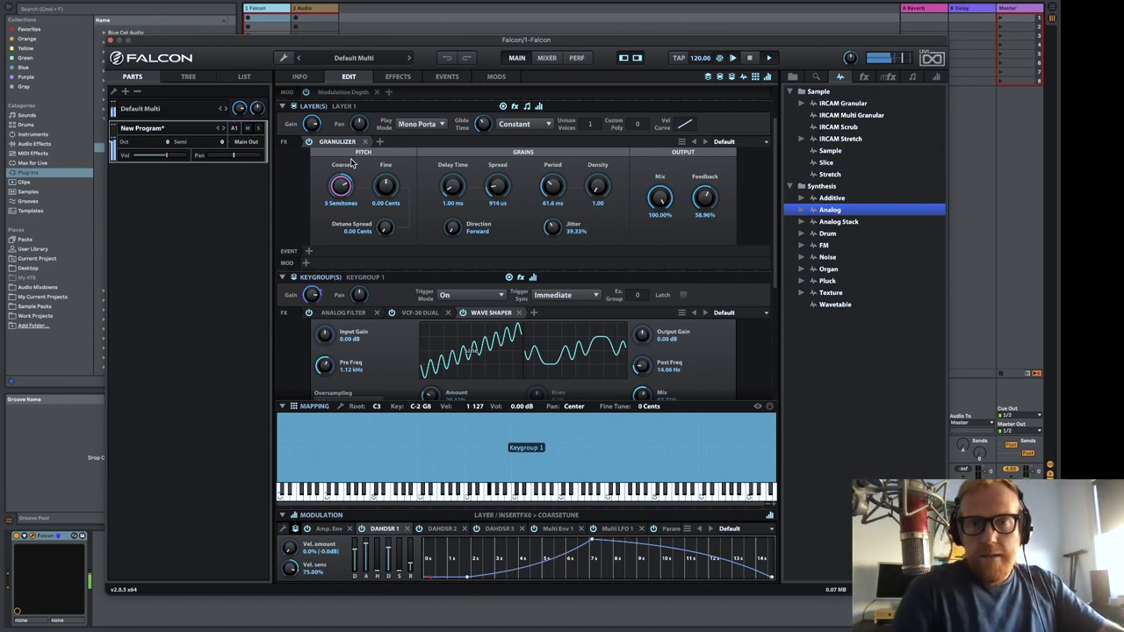
left_click_drag(659, 197, 673, 254)
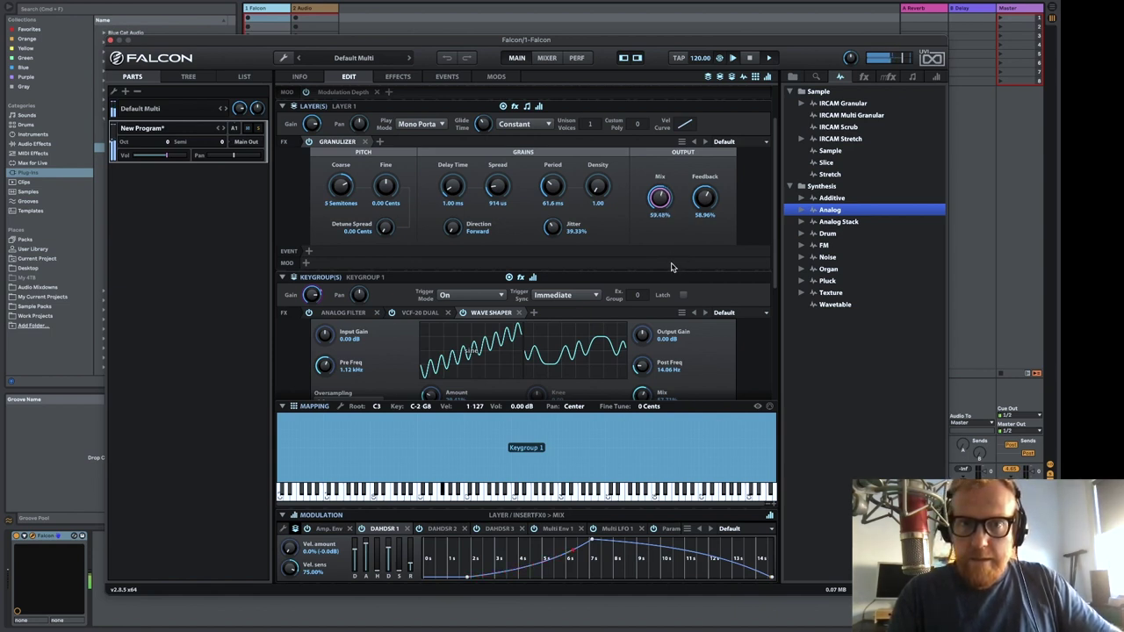
left_click_drag(671, 267, 665, 95)
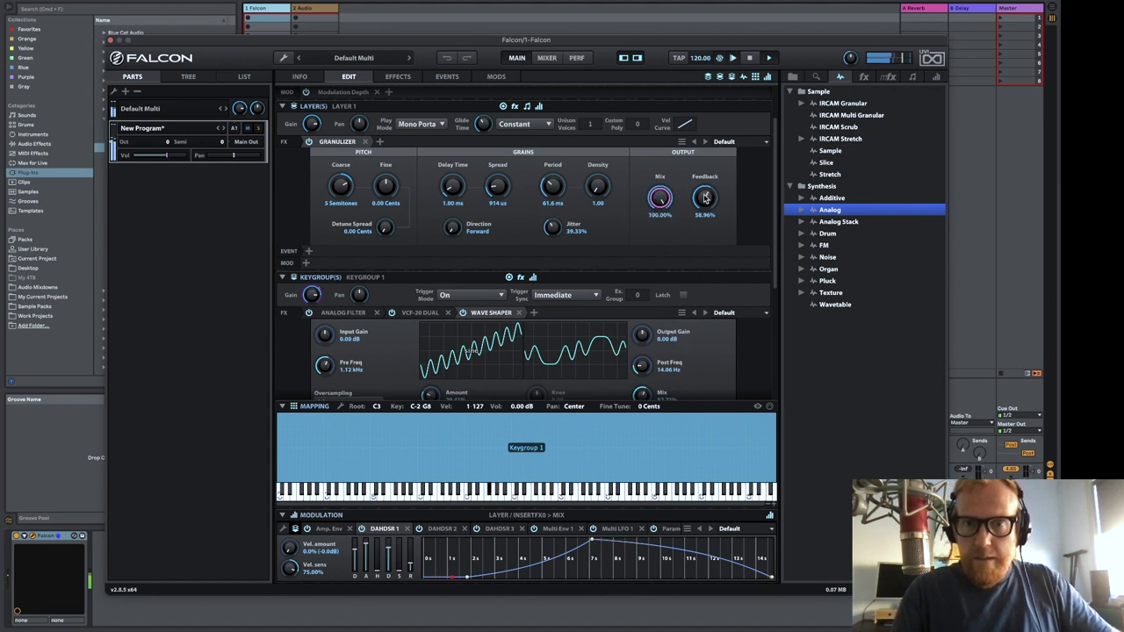
double_click(340, 186)
type("0")
key("Return")
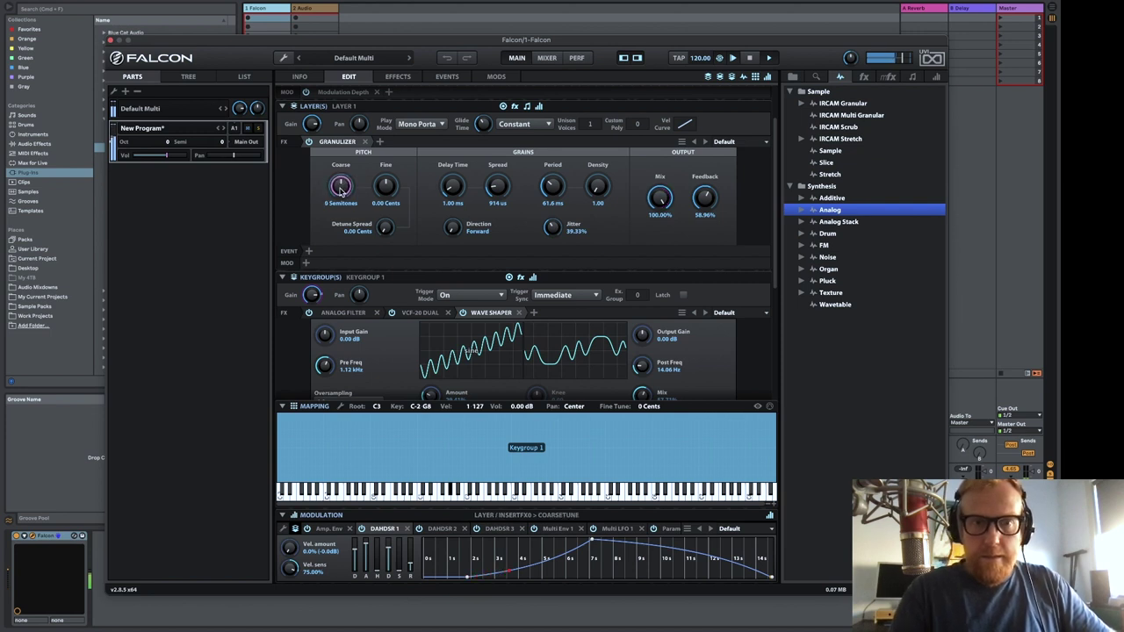
Set the Granulizer's detune spread to 30.19 cents and try the program's Modulation Depth macro at 0%
left_click(386, 227)
left_click_drag(386, 228, 385, 182)
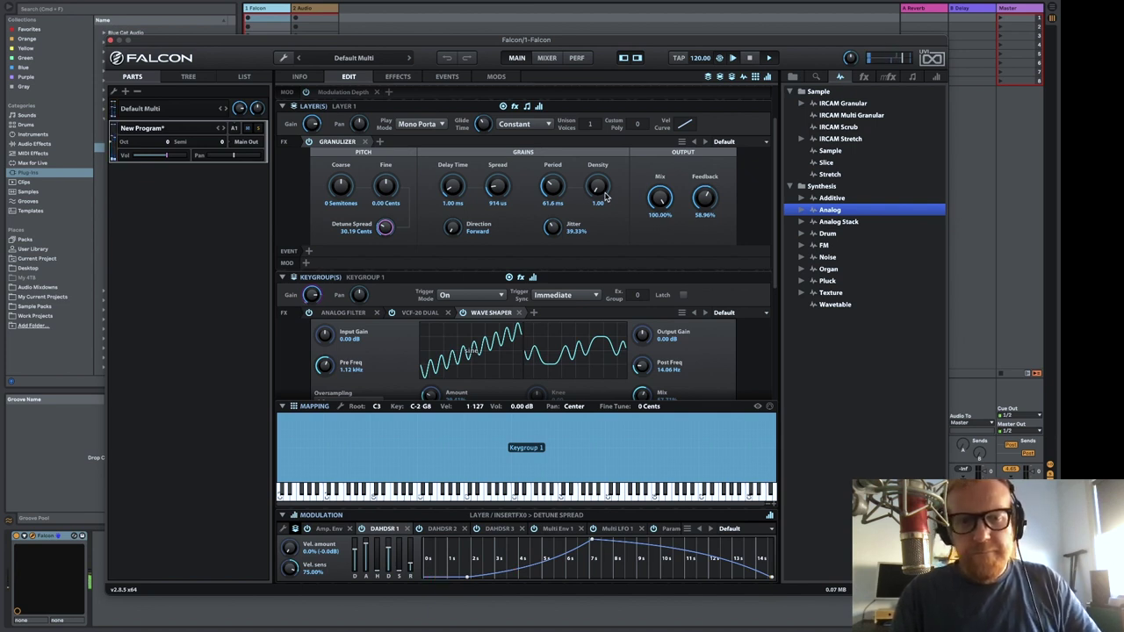
left_click(380, 143)
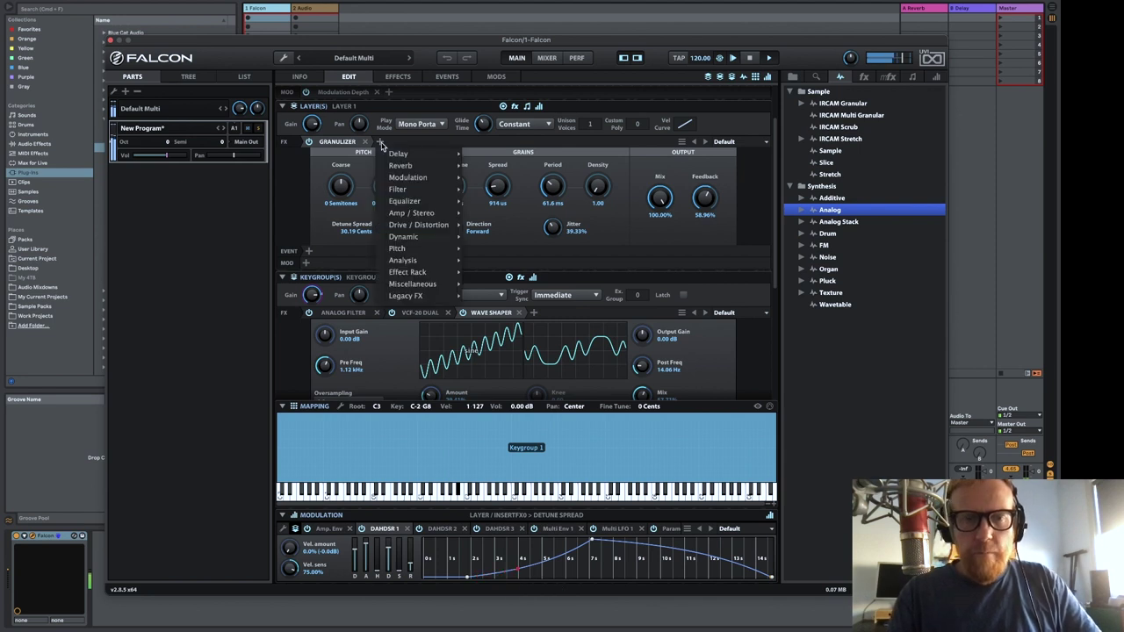
mouse_move(426, 194)
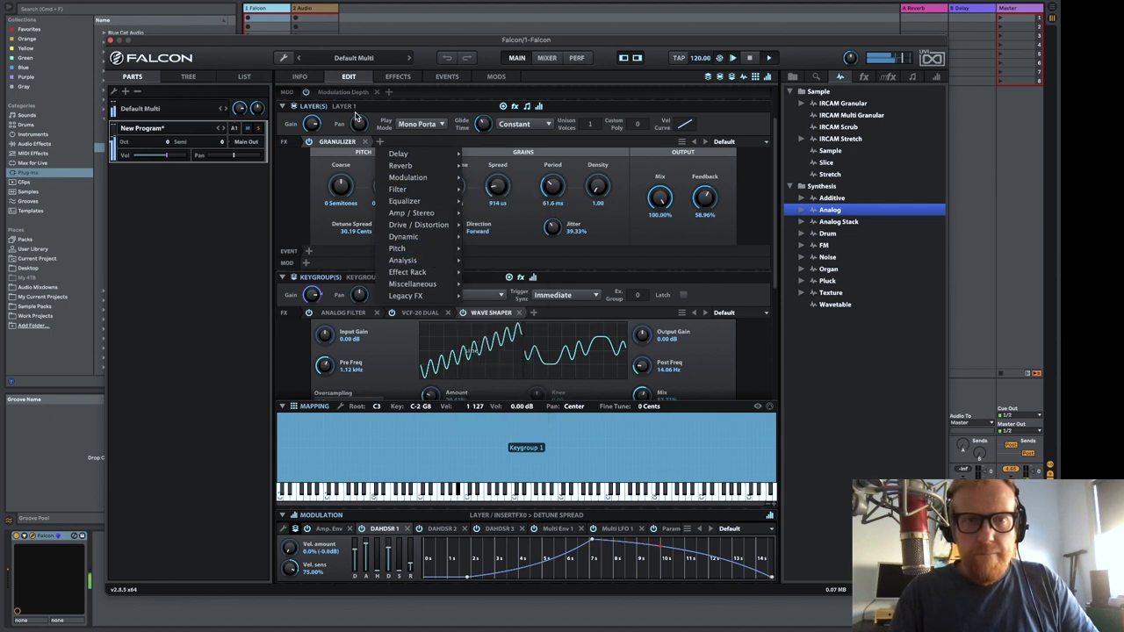
left_click(314, 69)
left_click(299, 78)
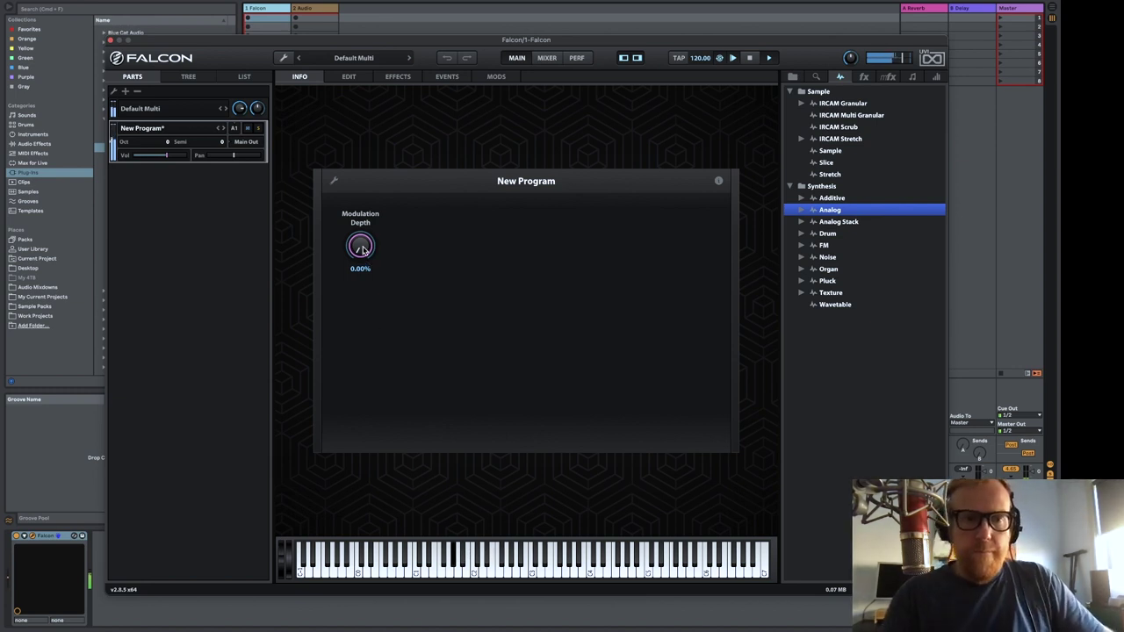
left_click(349, 77)
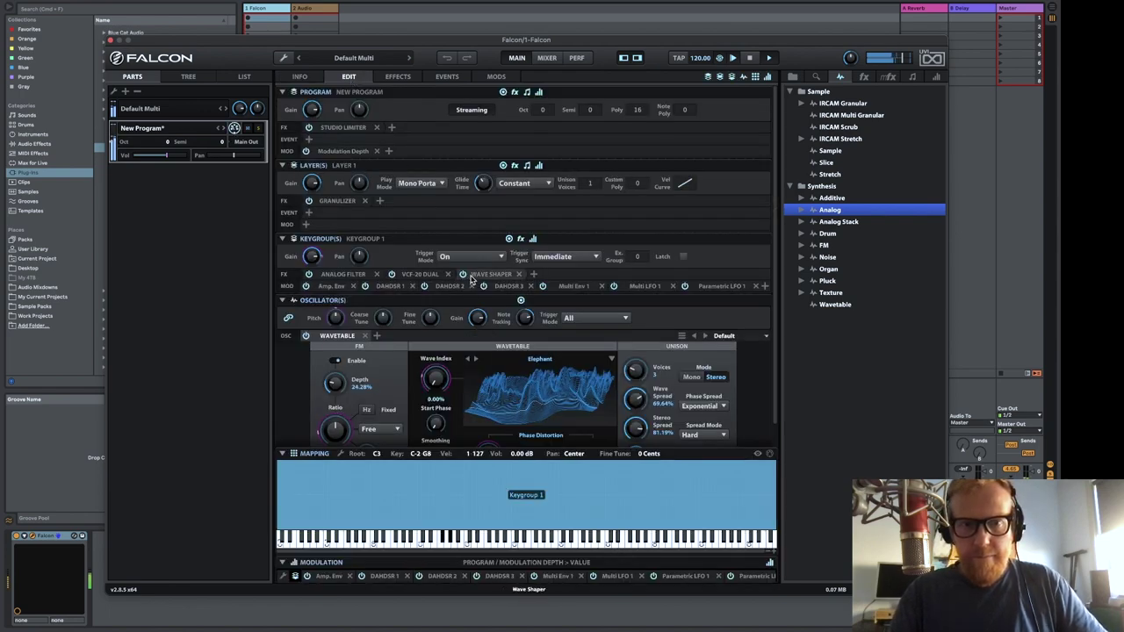
Set the Granulizer's spread to 710 us, period to 390 ms, direction to Random, delay time to 15.3 ms, mix to 24.53% and feedback to 75.29%
left_click(341, 201)
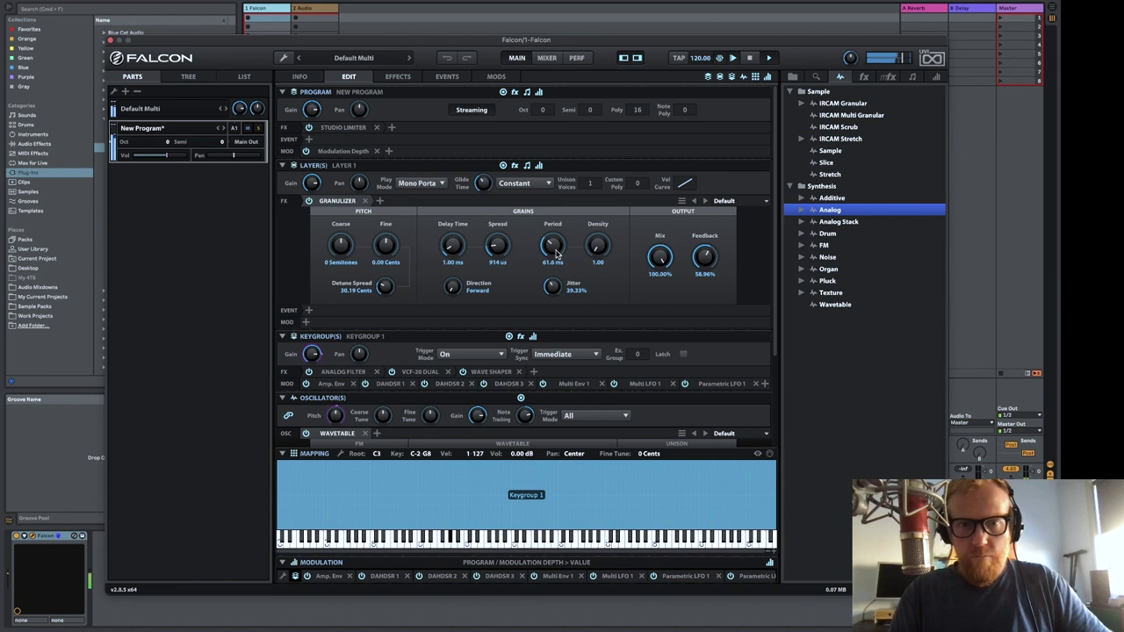
left_click_drag(556, 254, 470, 167)
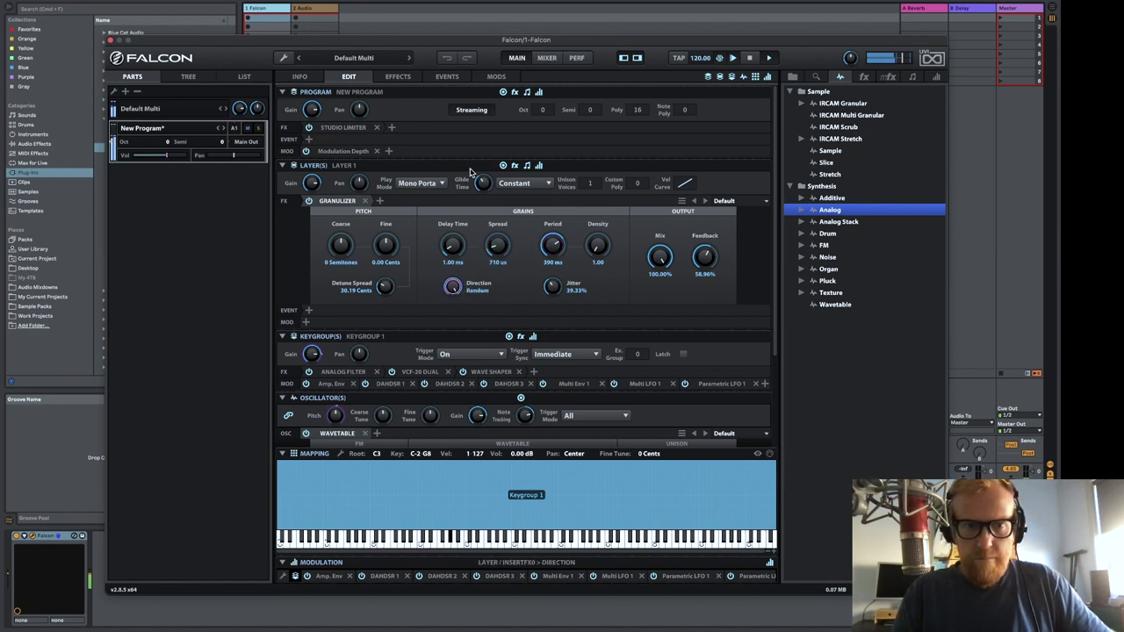
left_click_drag(453, 246, 454, 200)
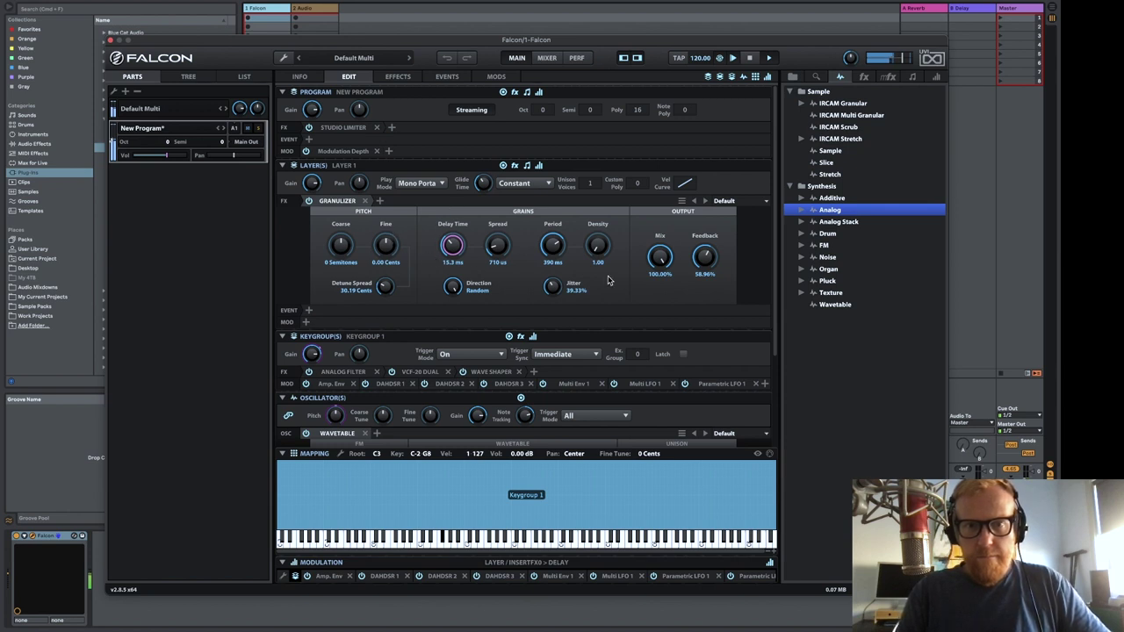
left_click_drag(664, 257, 660, 372)
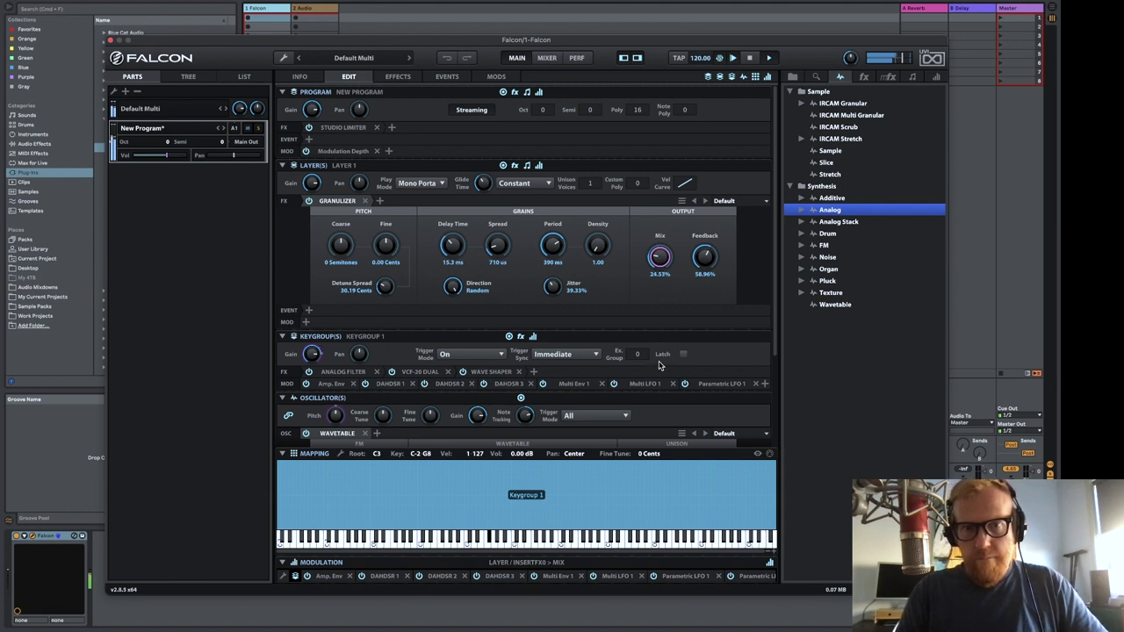
left_click_drag(705, 257, 705, 226)
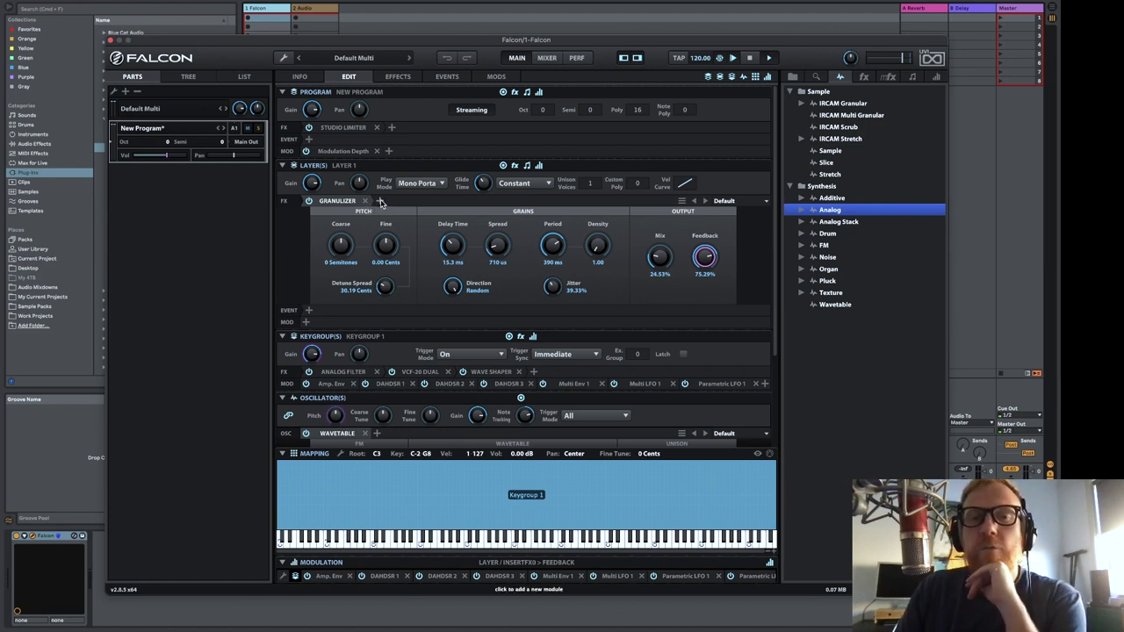
Add a SparkVerb with the After the Rain preset to the Layer 1 effects, with mix at 31.75% and decay at 2.99 s
left_click(380, 201)
mouse_move(409, 225)
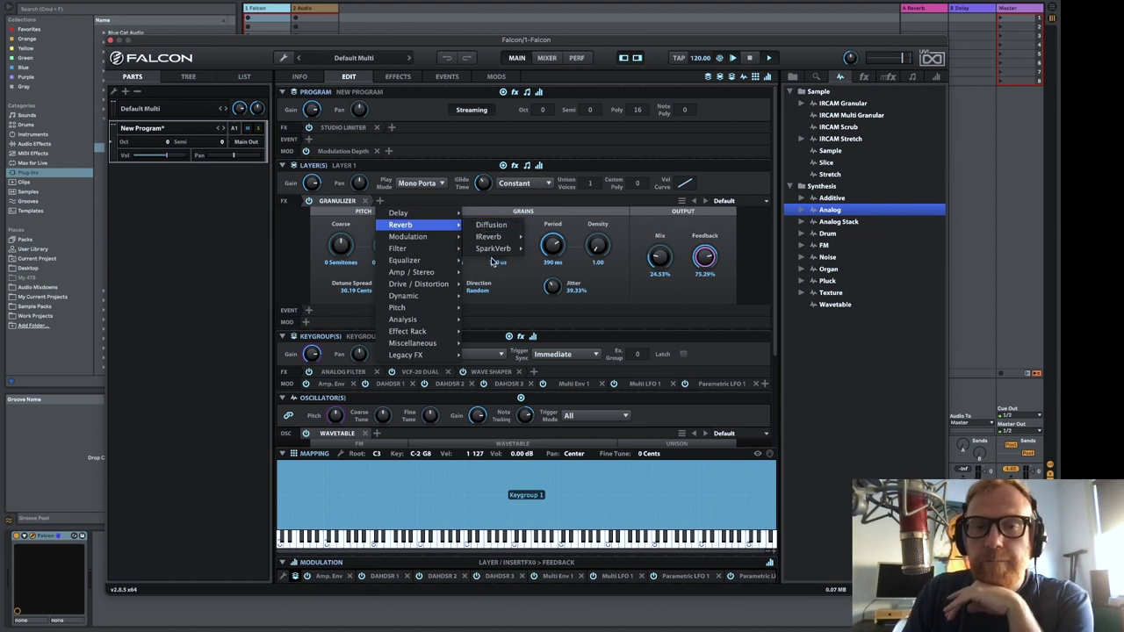
mouse_move(502, 250)
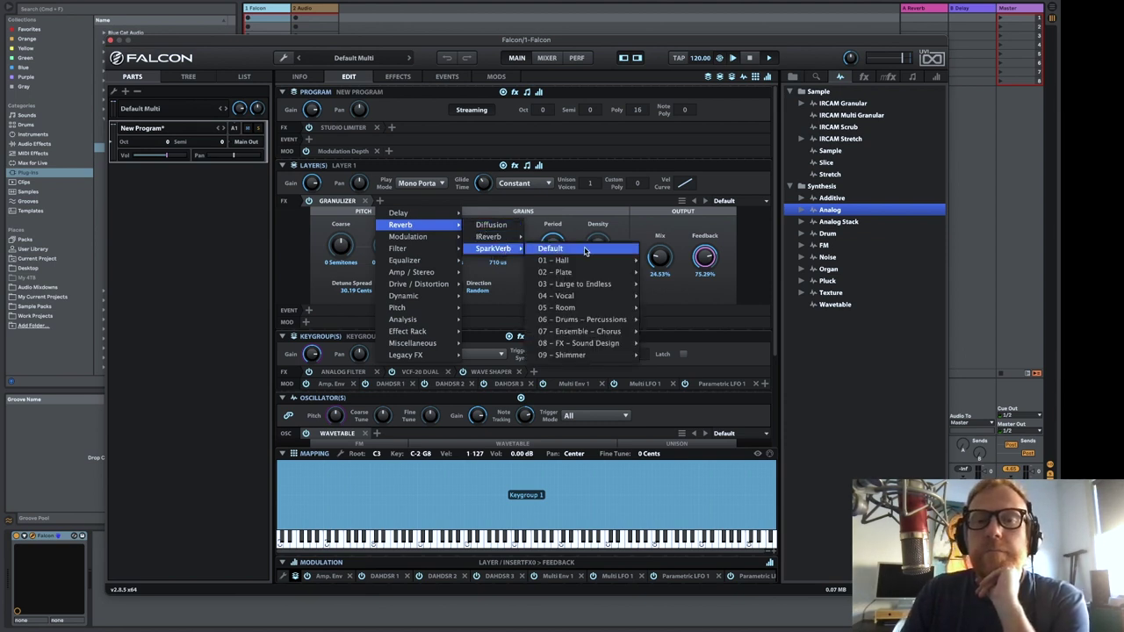
mouse_move(605, 291)
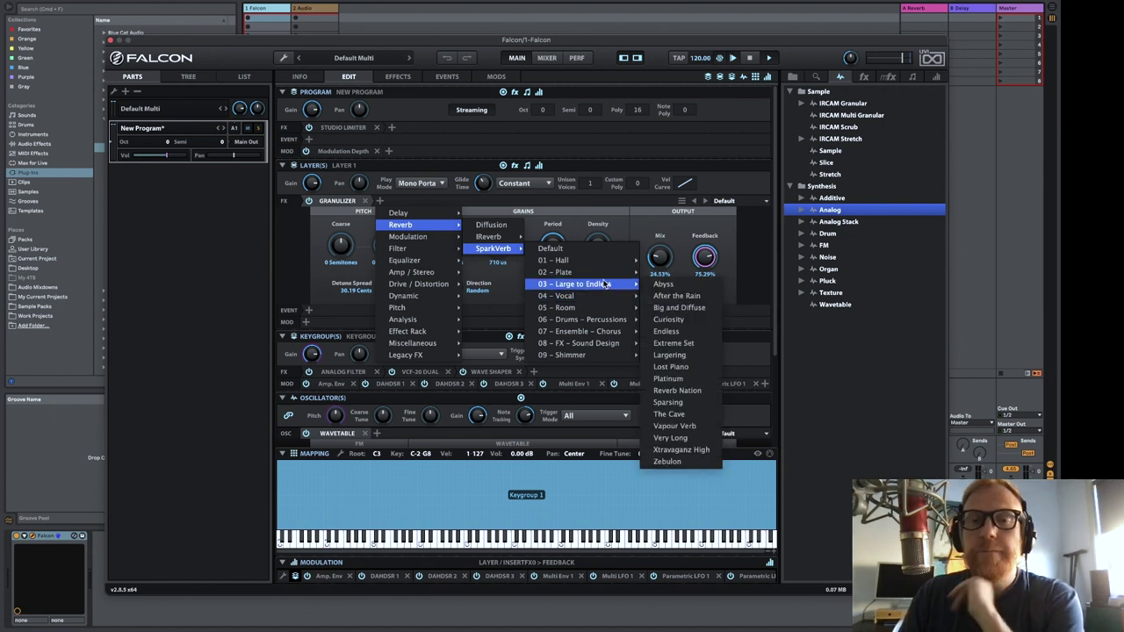
left_click(702, 299)
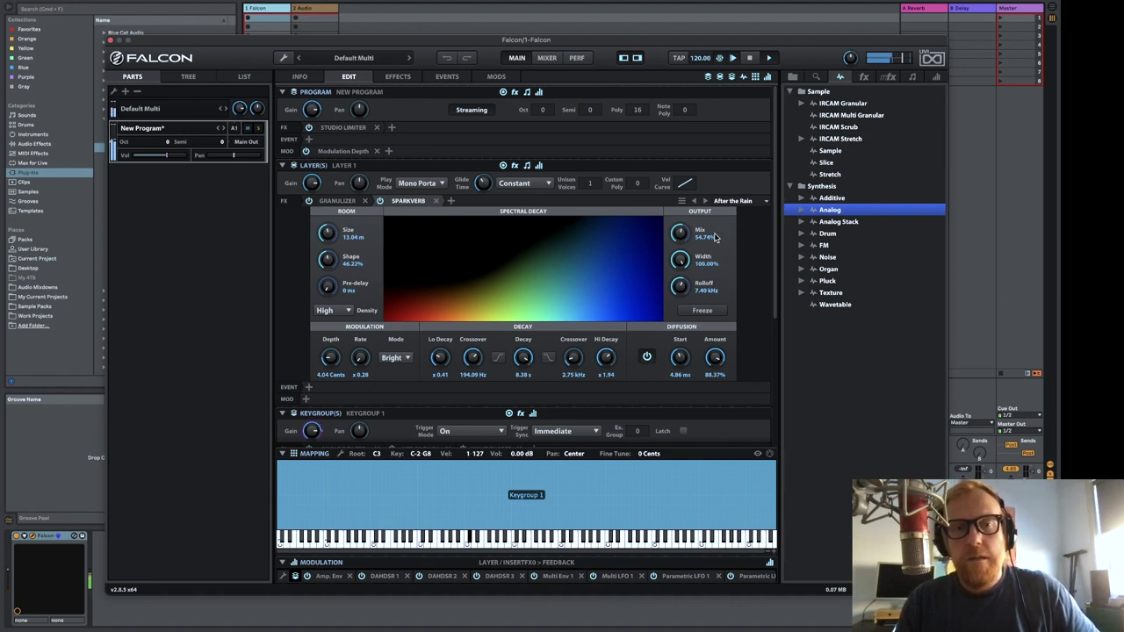
left_click_drag(681, 239, 678, 273)
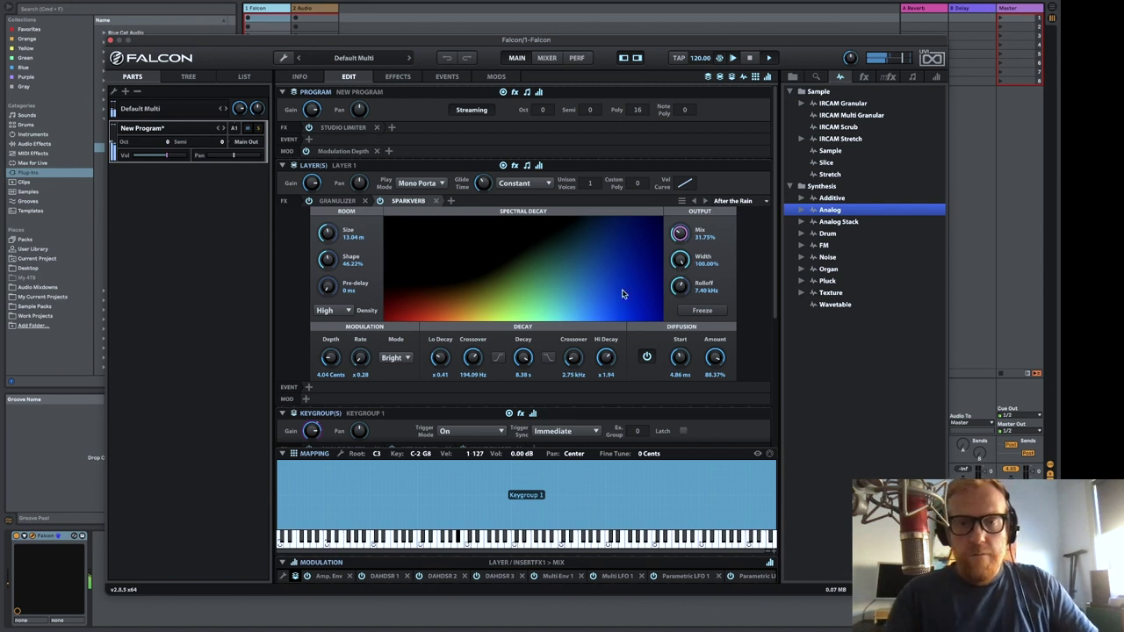
left_click_drag(523, 358, 525, 395)
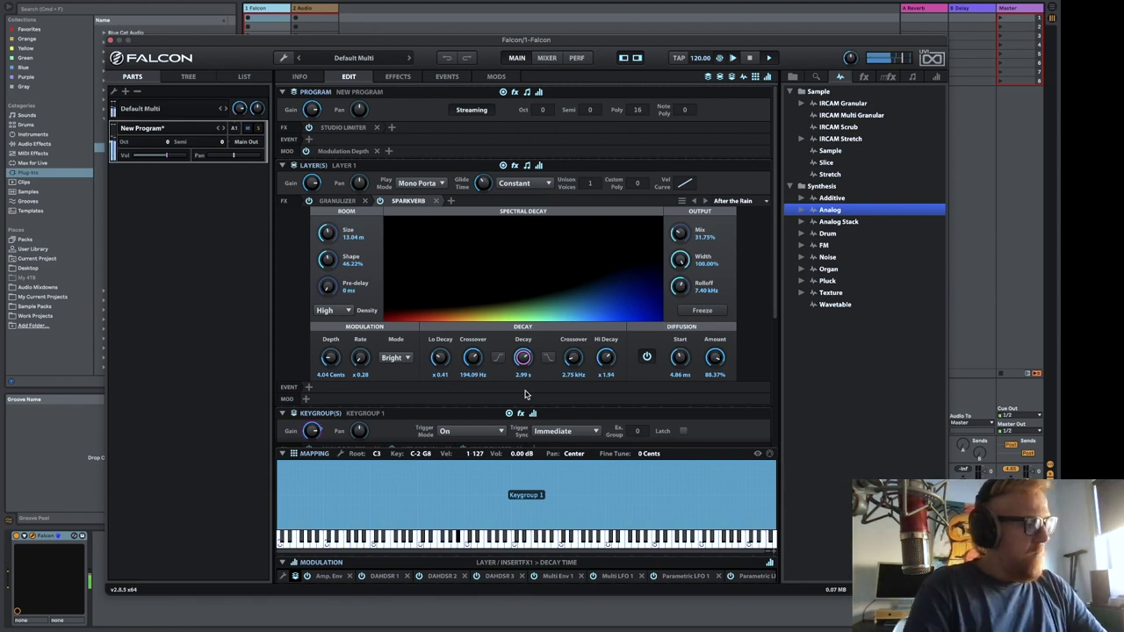
Set the Step Env 1 modulator's interpolation mode to Spline and its smoothing to 37.1 ms
scroll(681, 402, "down", 5)
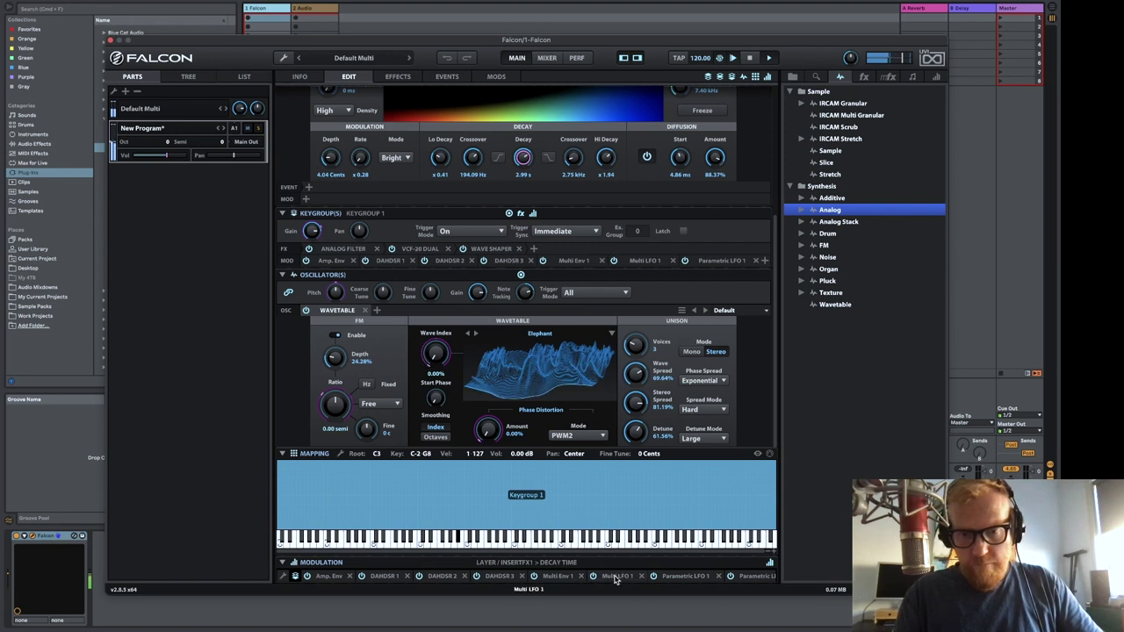
scroll(571, 579, "down", 3)
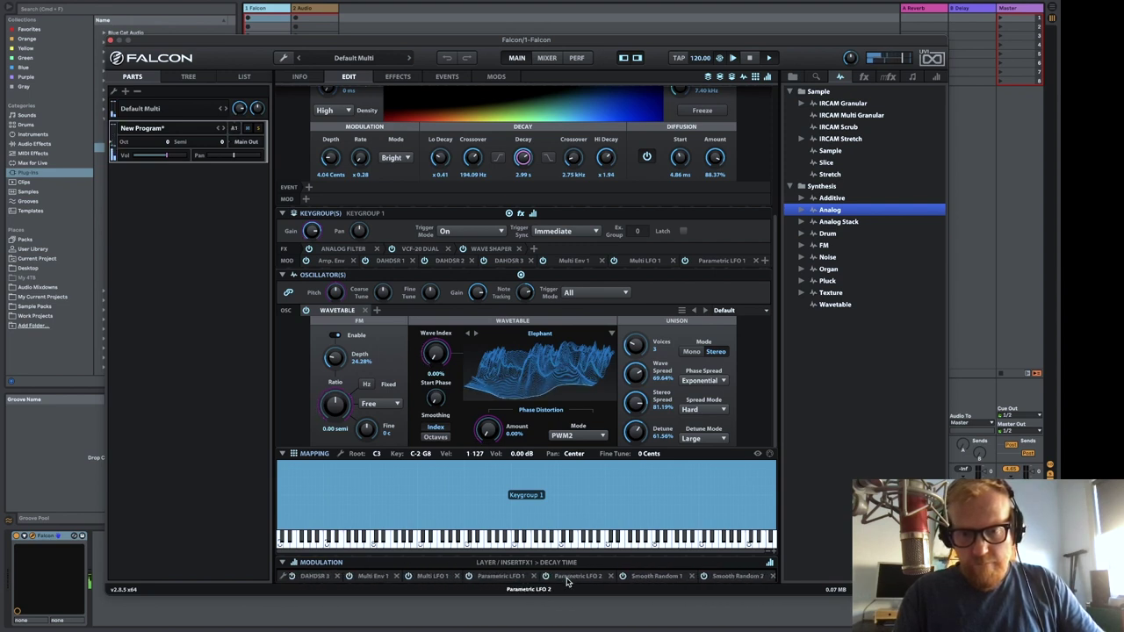
scroll(614, 580, "down", 3)
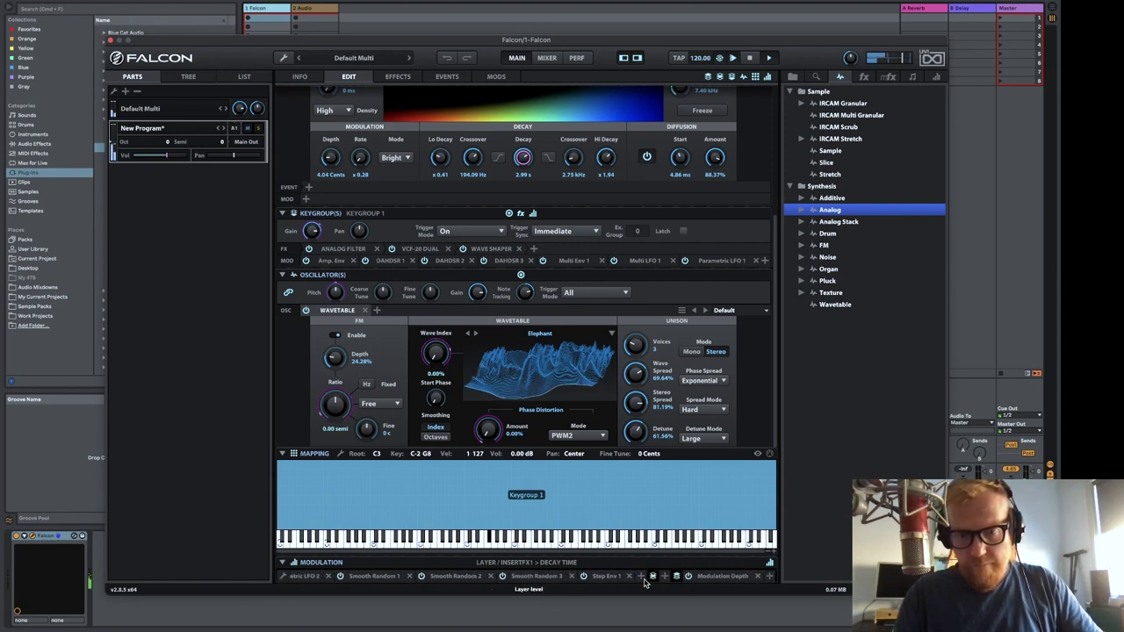
left_click(606, 576)
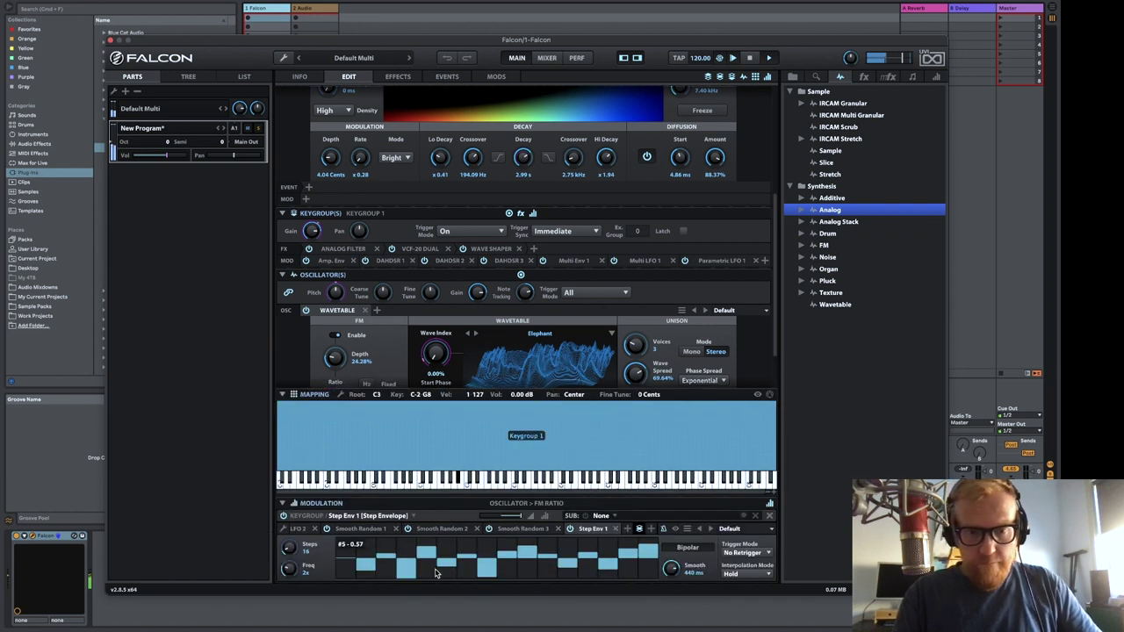
left_click_drag(676, 569, 676, 621)
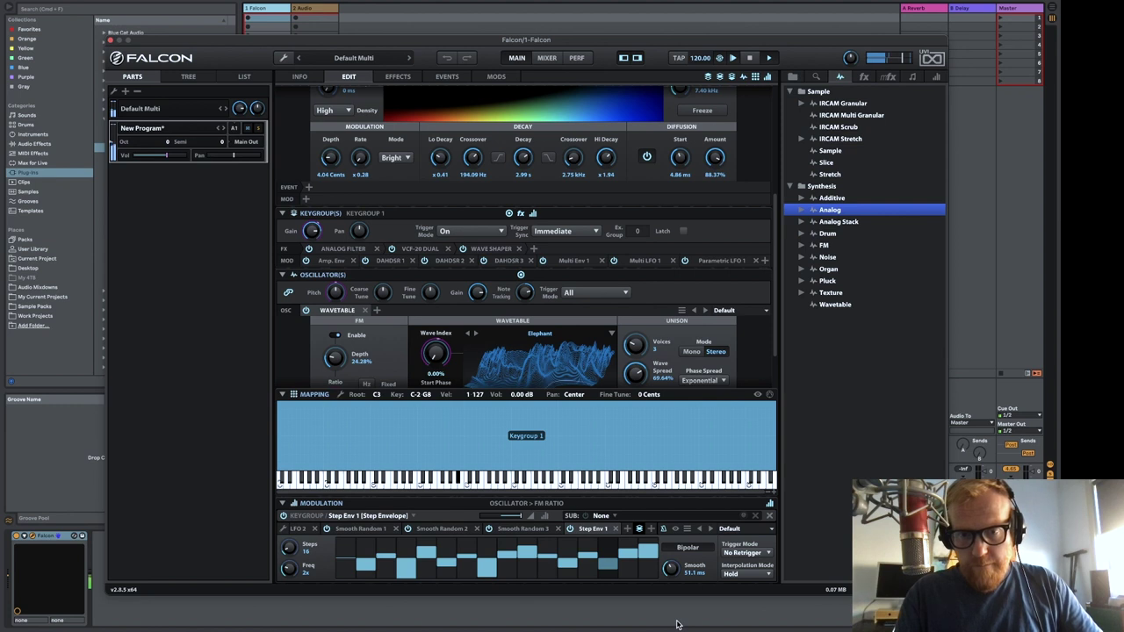
left_click(745, 575)
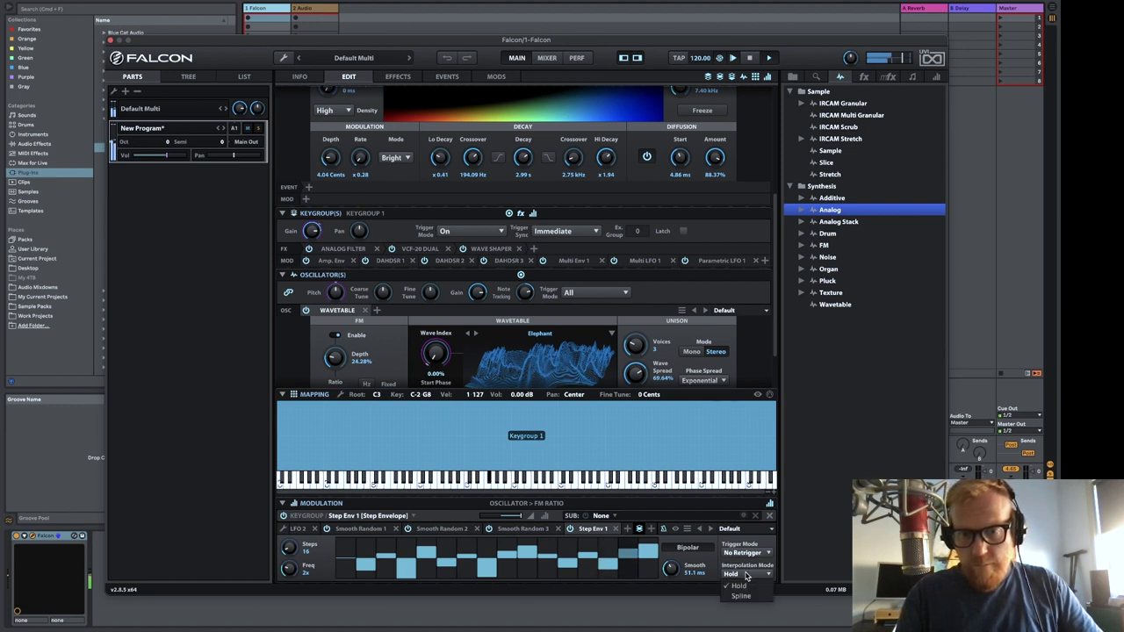
left_click(742, 596)
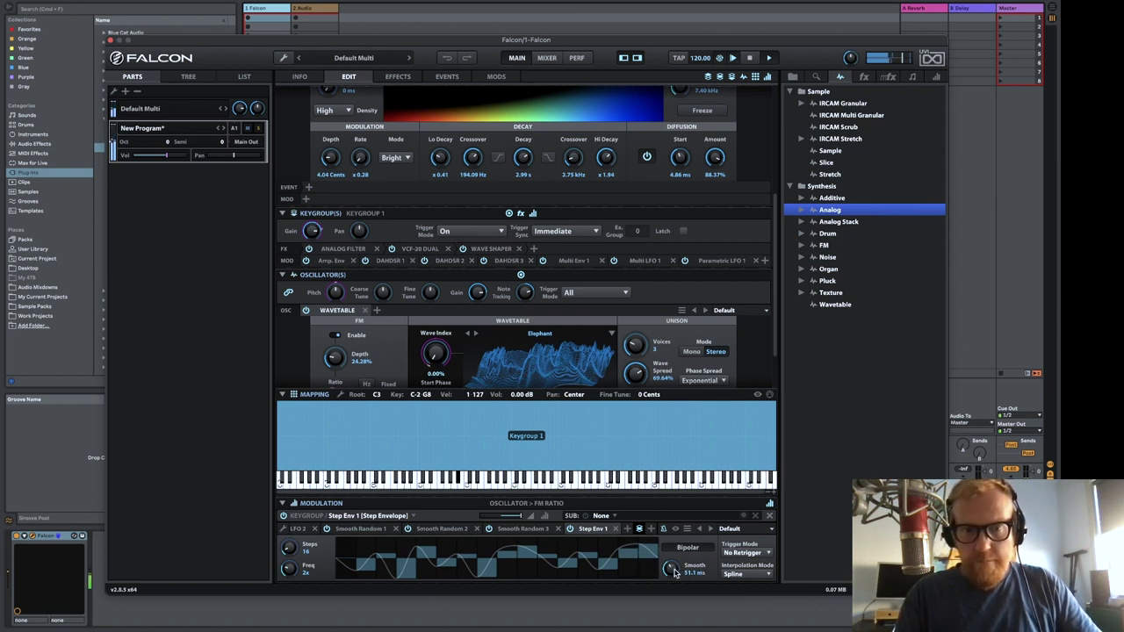
left_click_drag(674, 571, 691, 514)
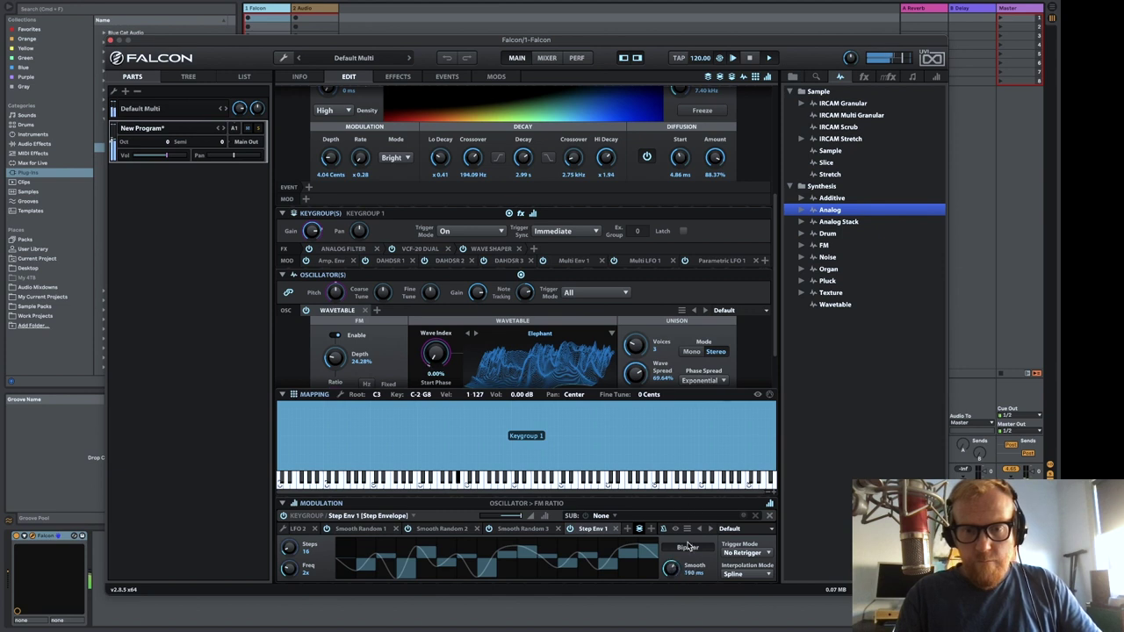
left_click_drag(689, 553, 686, 577)
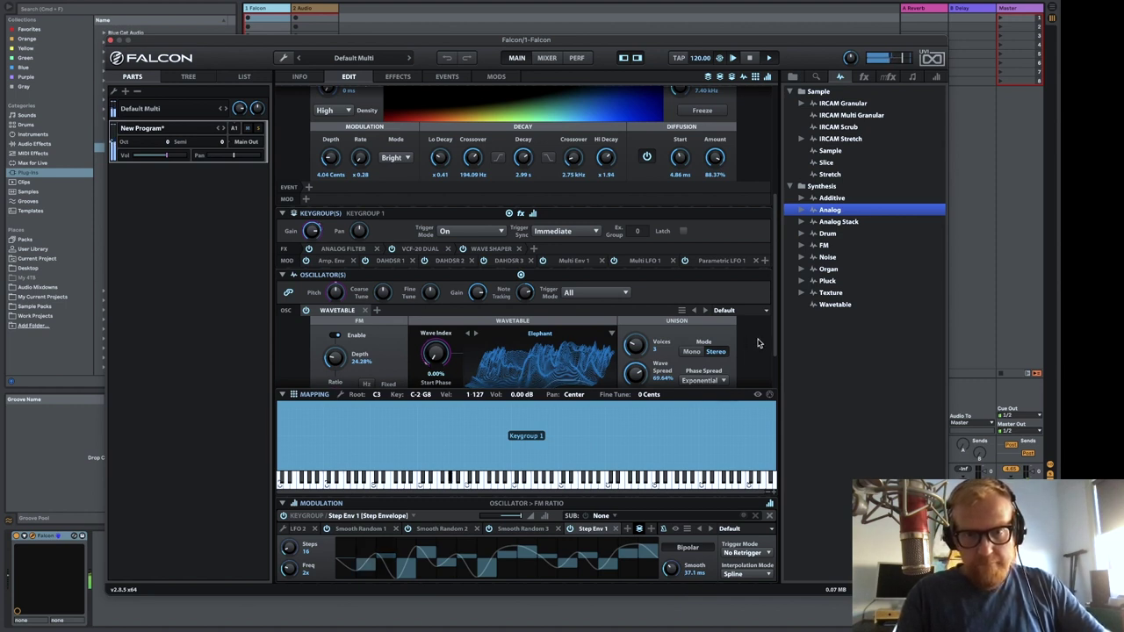
Turn the program's Modulation Depth macro down to 2.98% and reset it to 0%
scroll(759, 343, "up", 6)
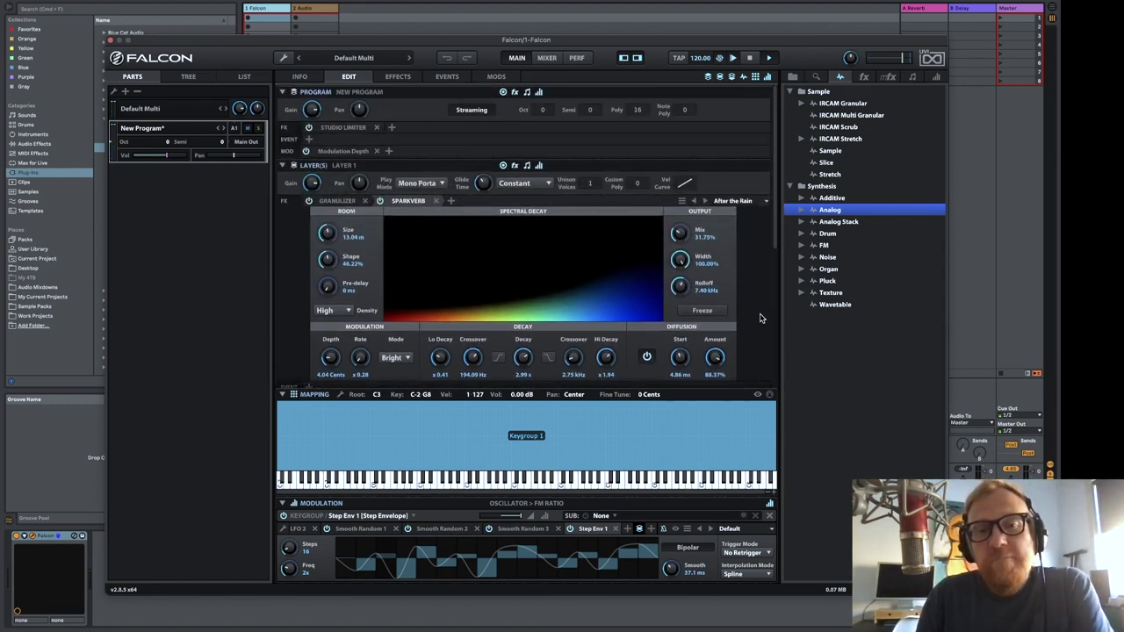
left_click(299, 76)
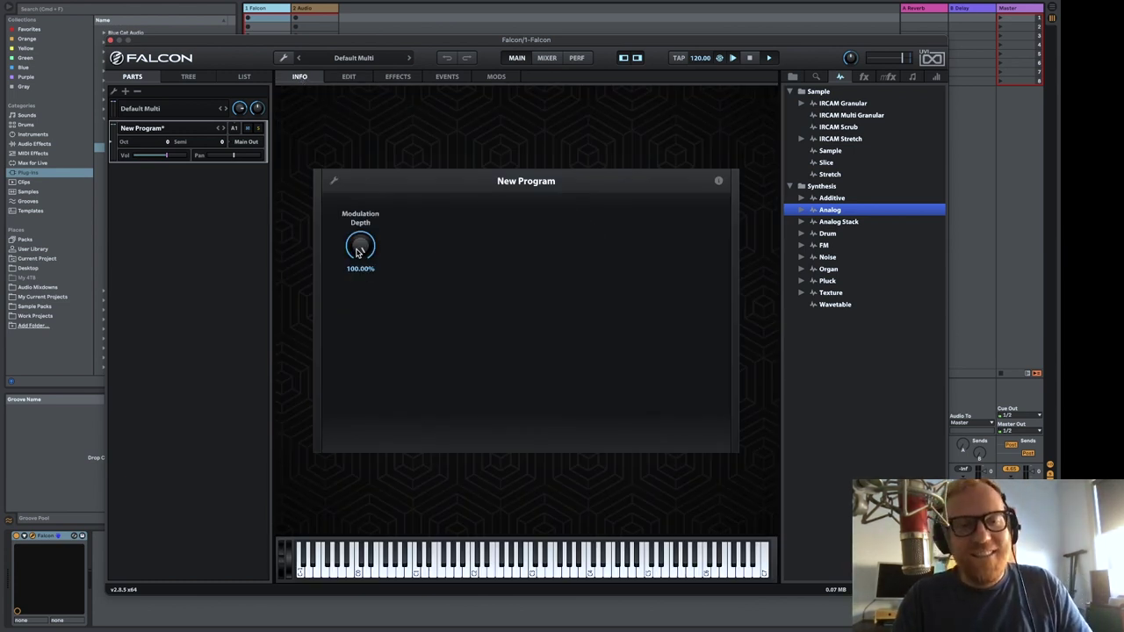
left_click_drag(358, 250, 383, 395)
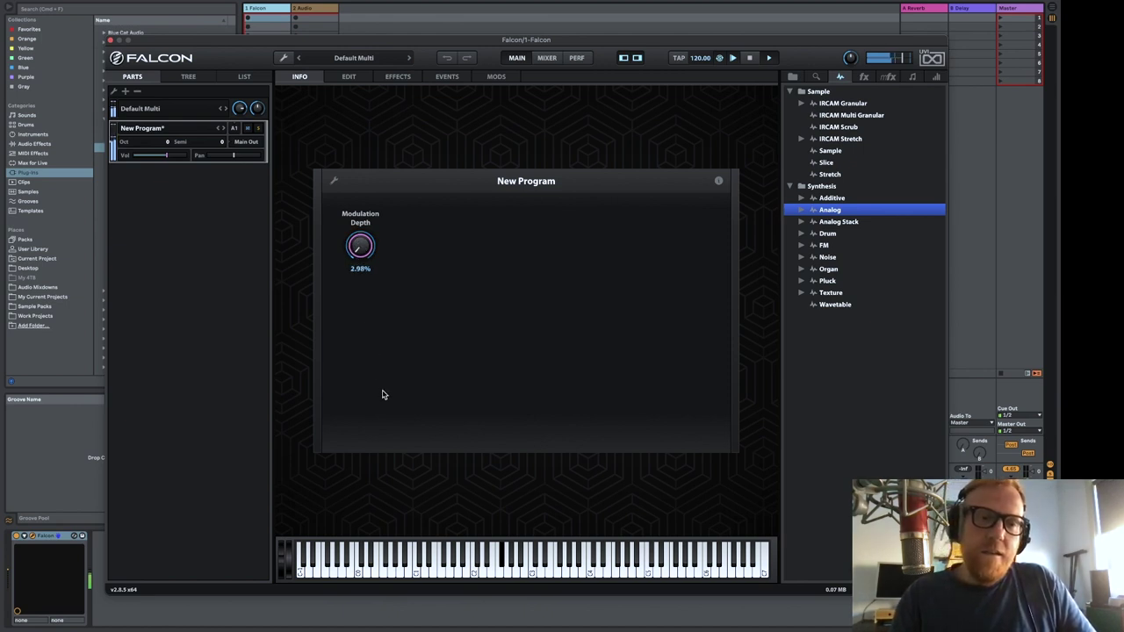
double_click(361, 248)
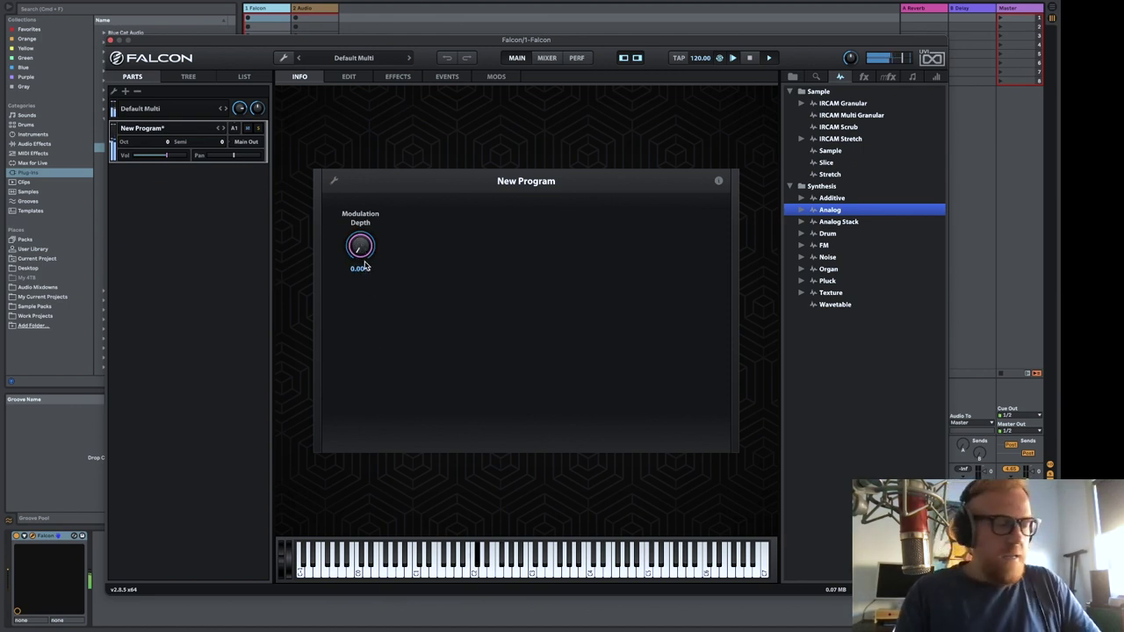
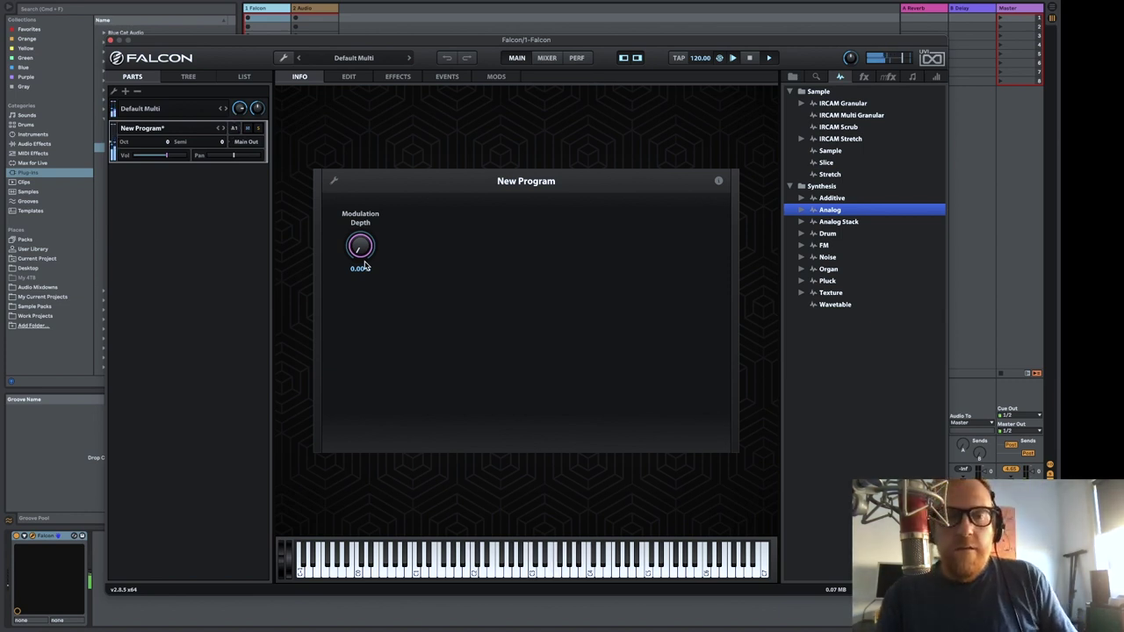
Set the keygroup amplitude envelope's attack to 90.9 ms and its release to 190 ms
left_click(350, 78)
scroll(277, 403, "down", 1)
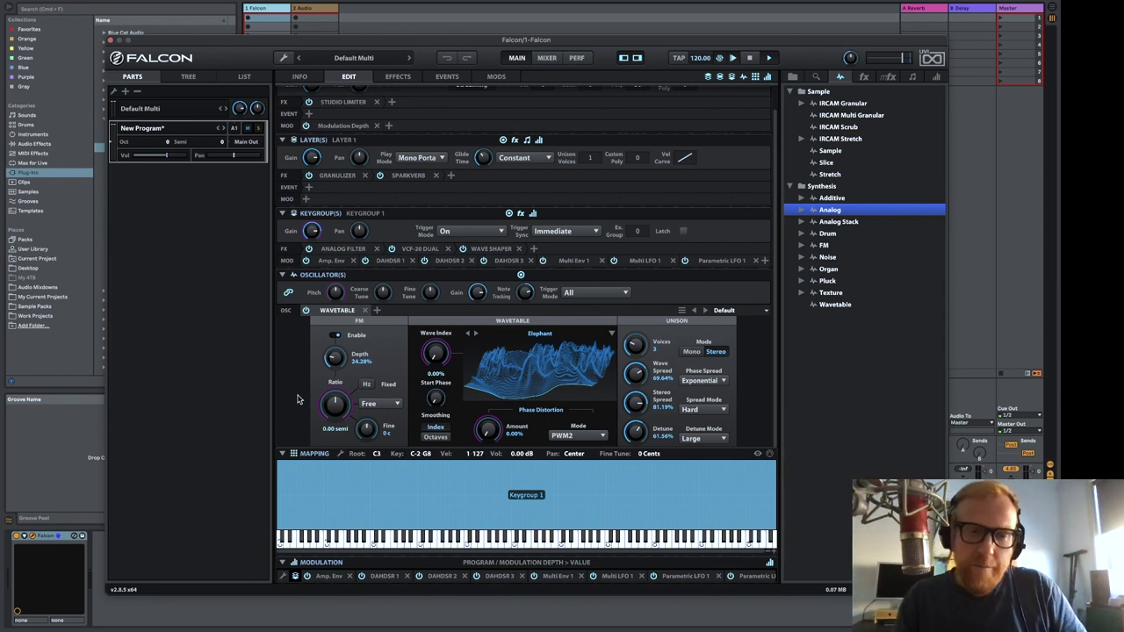
left_click(327, 576)
left_click_drag(380, 560, 379, 537)
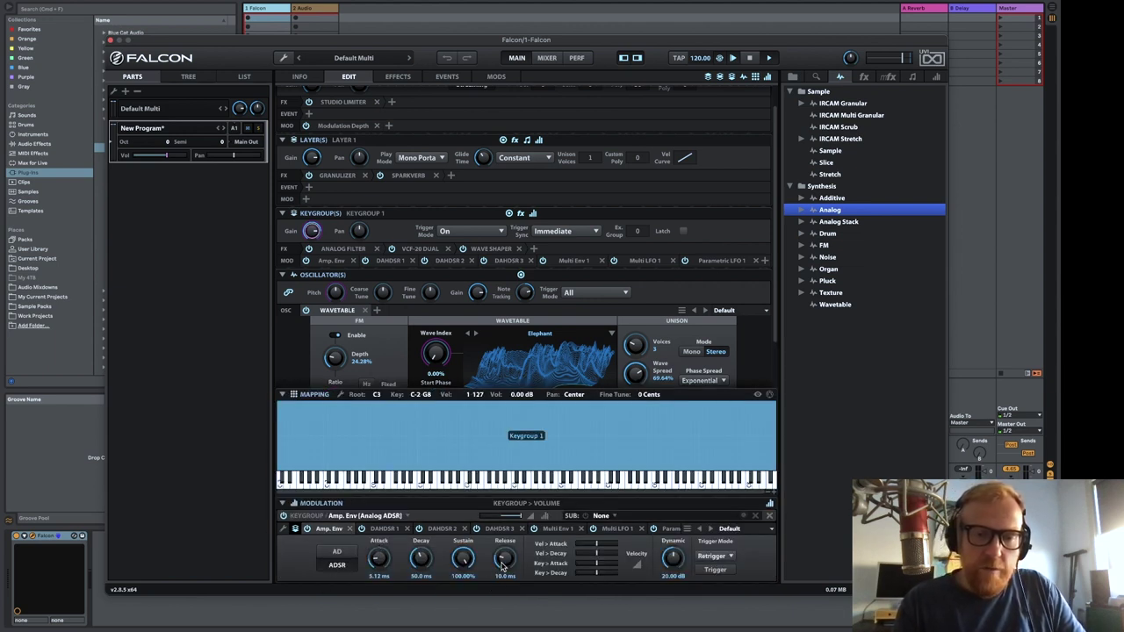
left_click_drag(501, 569, 505, 542)
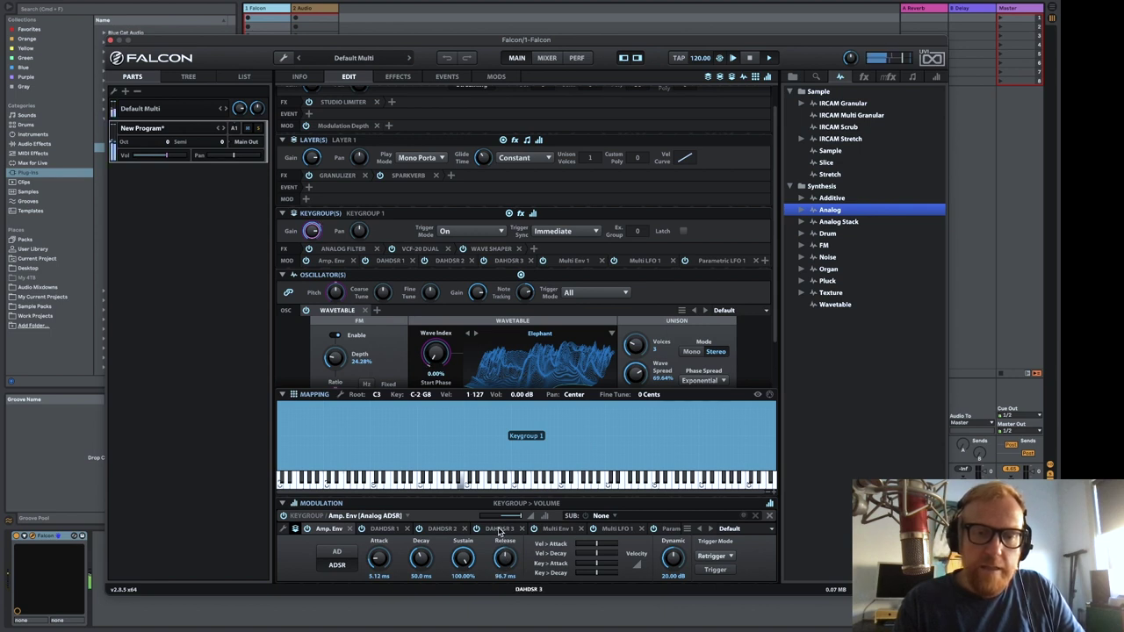
left_click_drag(379, 545, 380, 510)
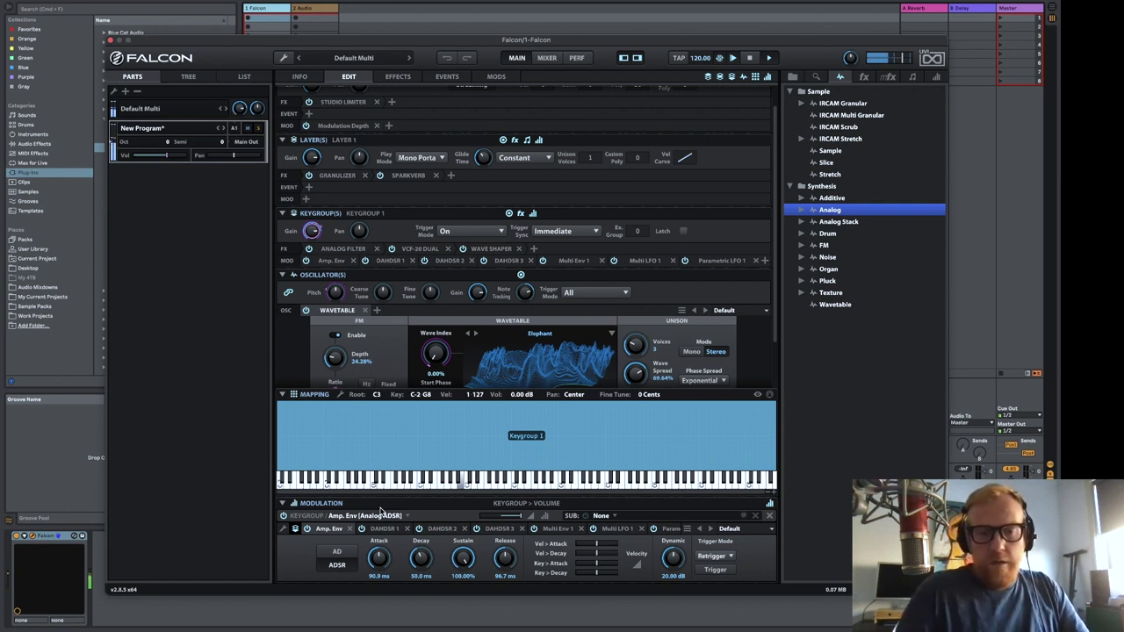
left_click_drag(505, 559, 505, 551)
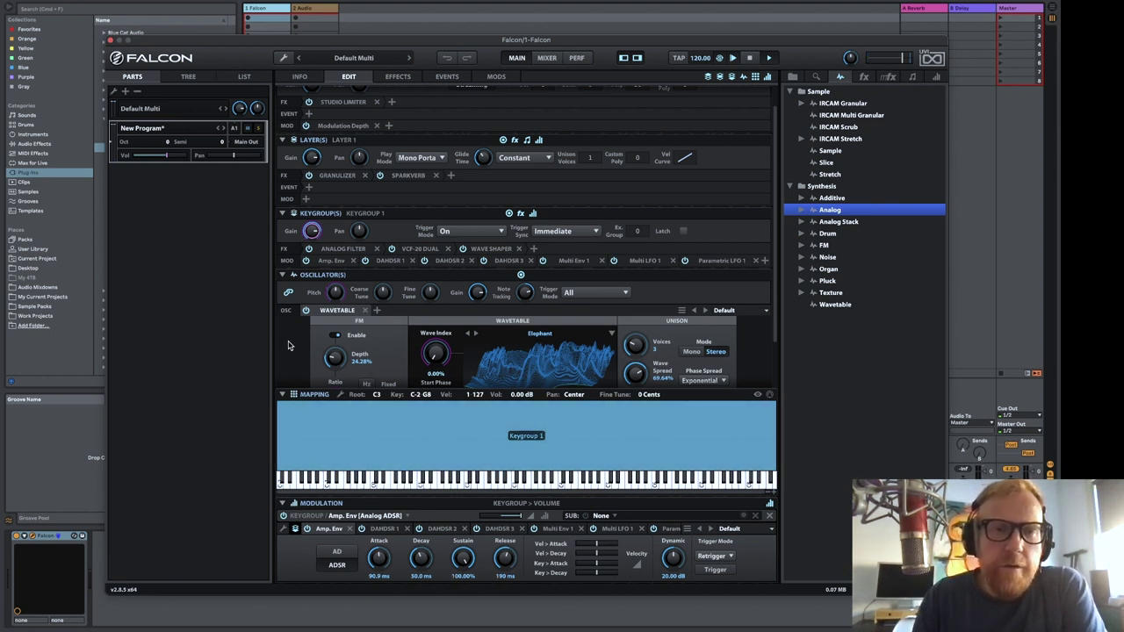
Assign the Amount of the keygroup's Wave Shaper effect to a new macro
scroll(288, 346, "down", 3)
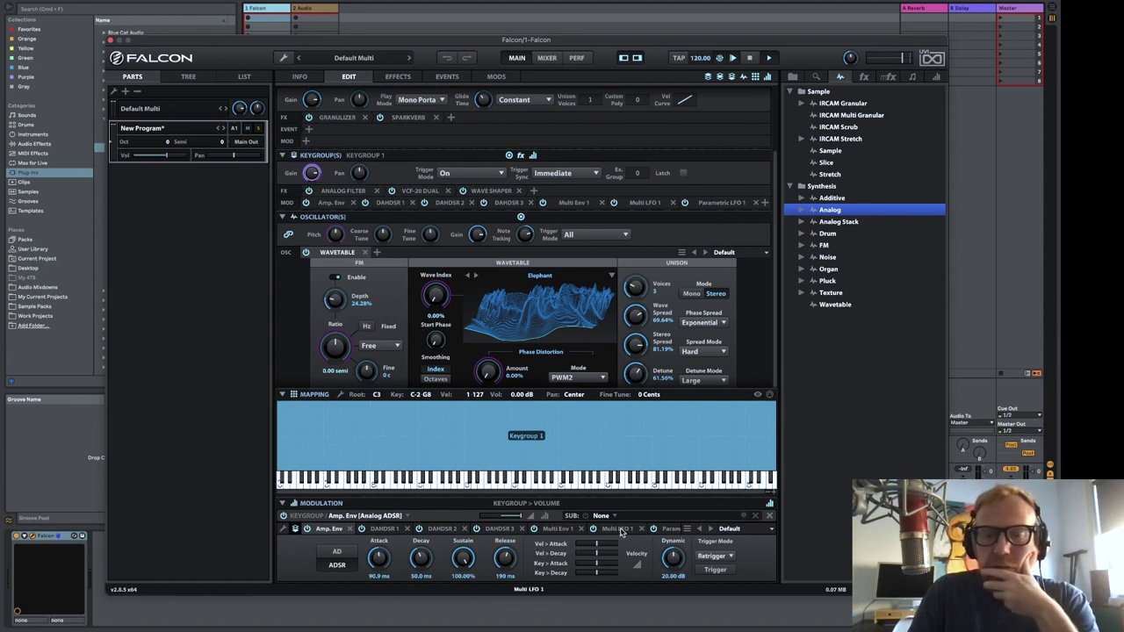
scroll(620, 530, "right", 3)
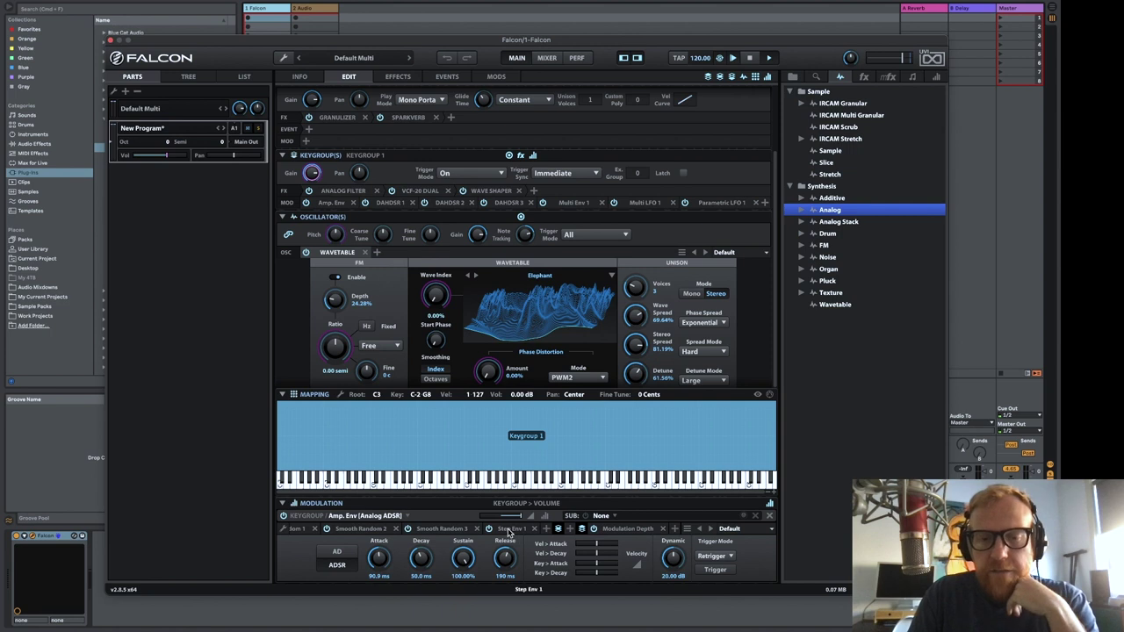
left_click(511, 530)
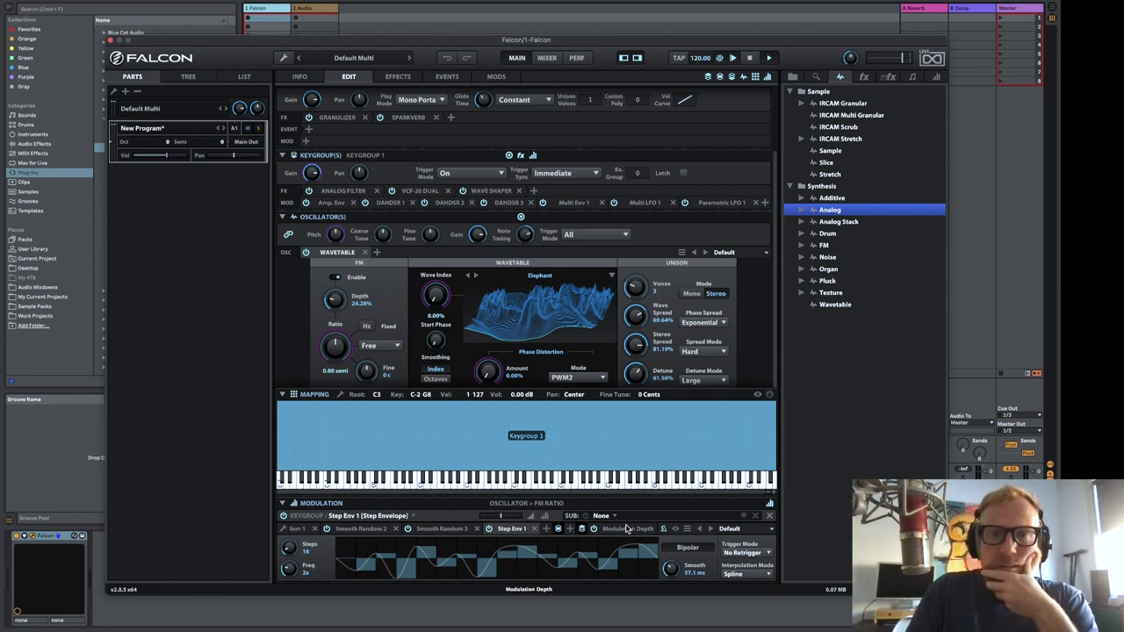
left_click(493, 193)
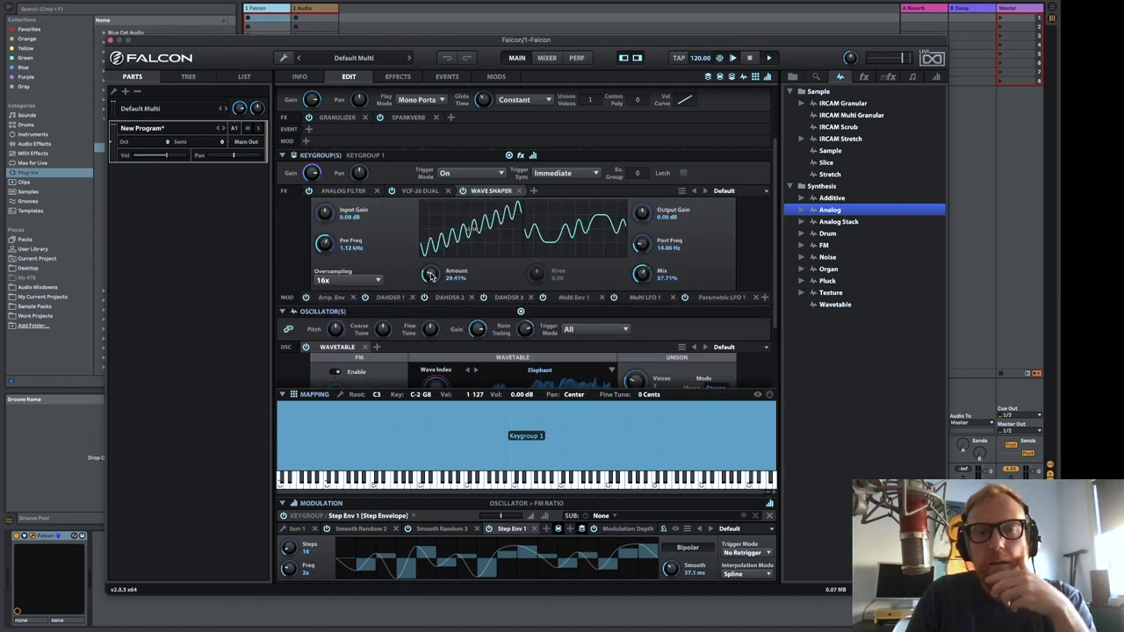
right_click(431, 275)
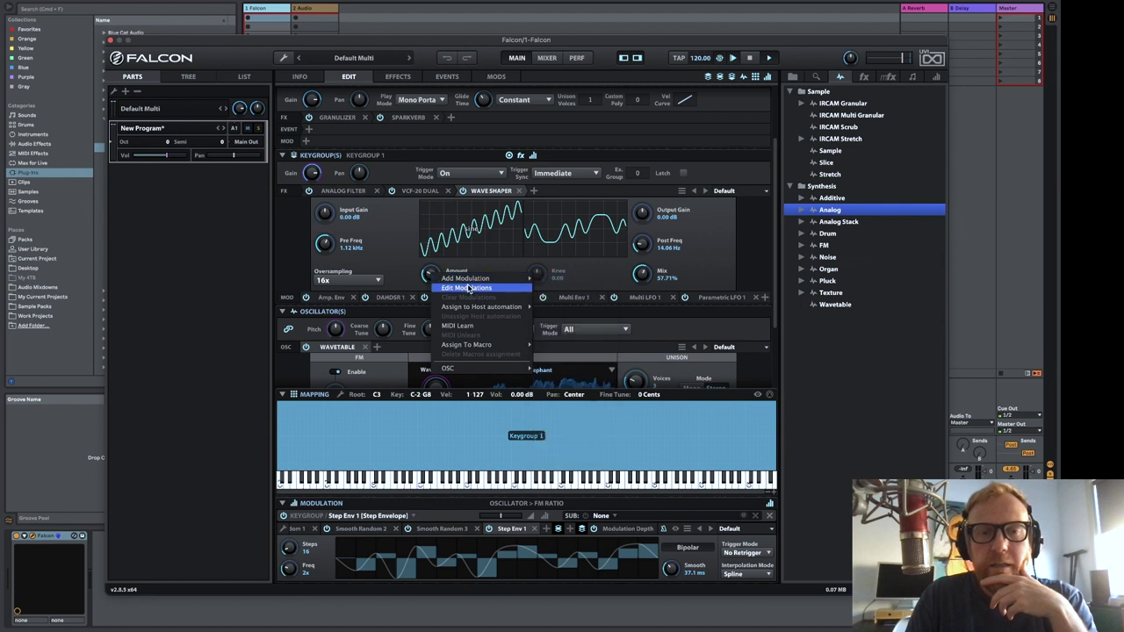
mouse_move(469, 284)
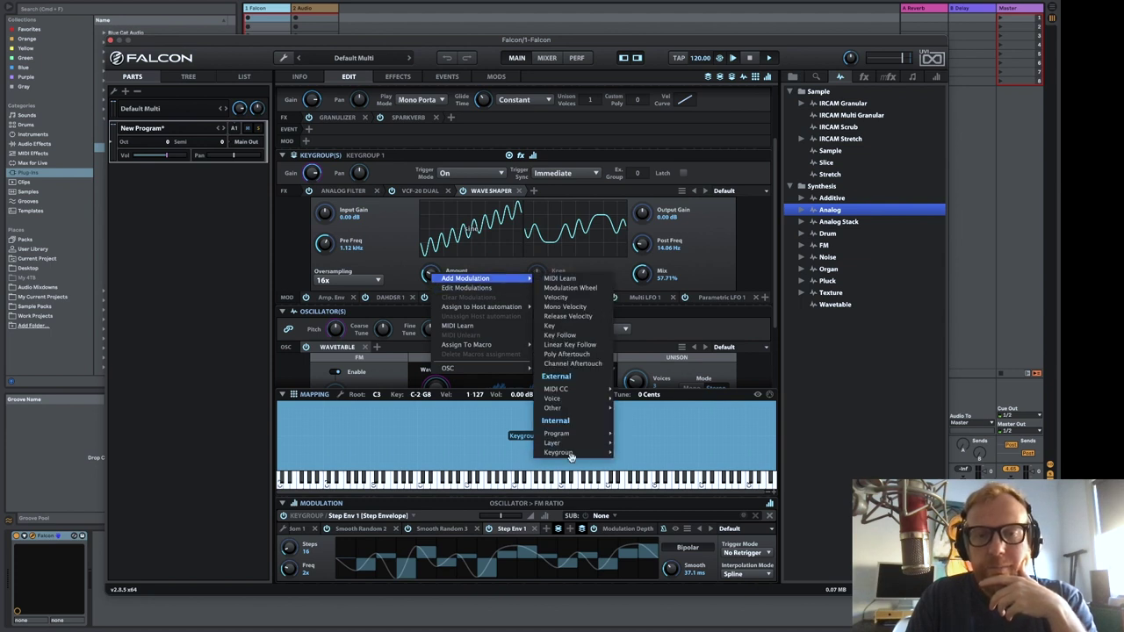
mouse_move(576, 455)
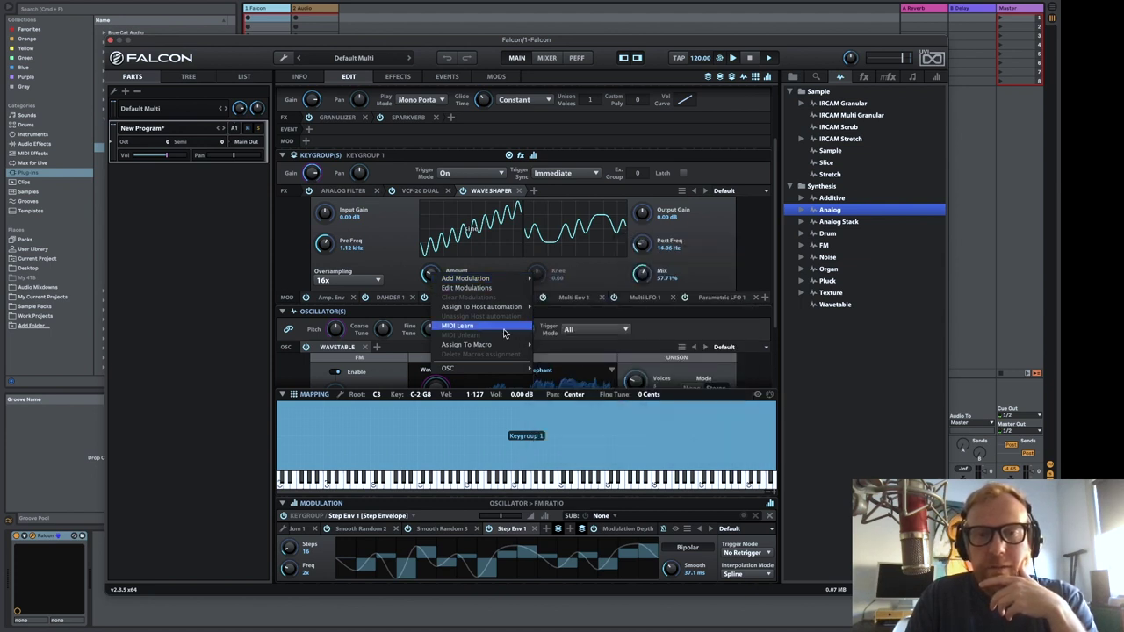
mouse_move(498, 351)
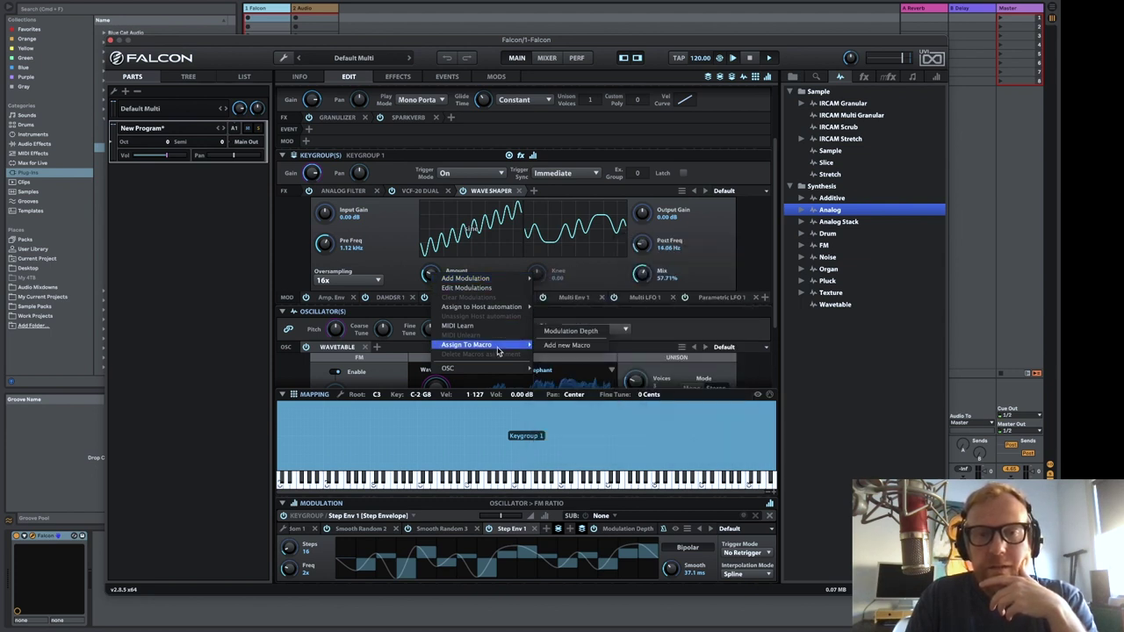
left_click(573, 346)
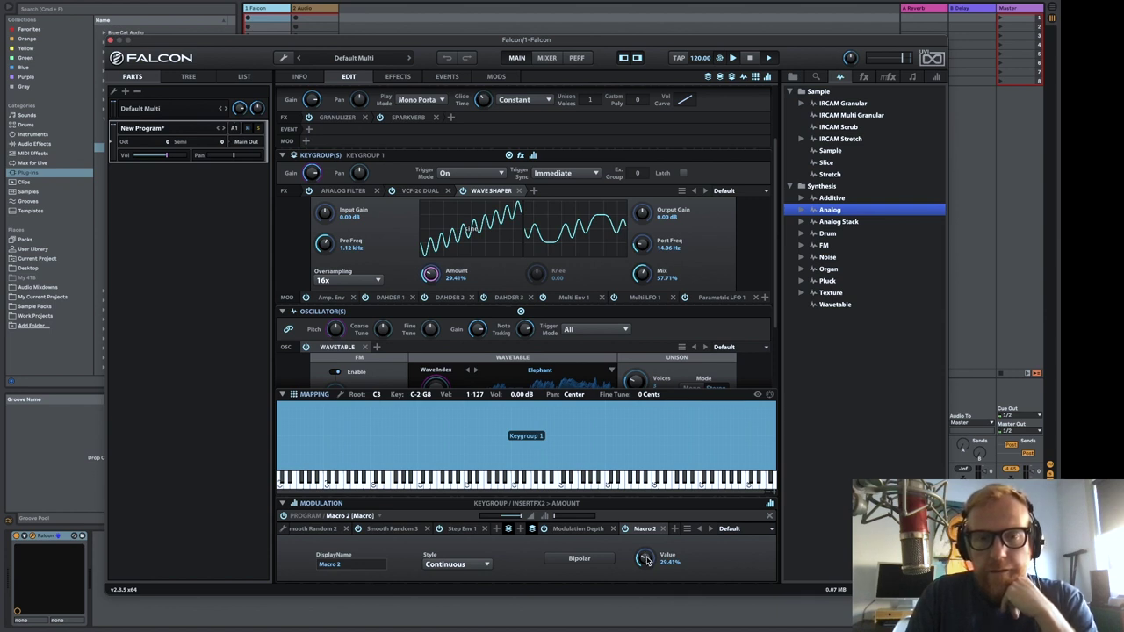
Lower the new macro's modulation ratio on the Wave Shaper amount to about 0.29, setting the macro to 100% and back down to 0%
left_click_drag(646, 560, 651, 427)
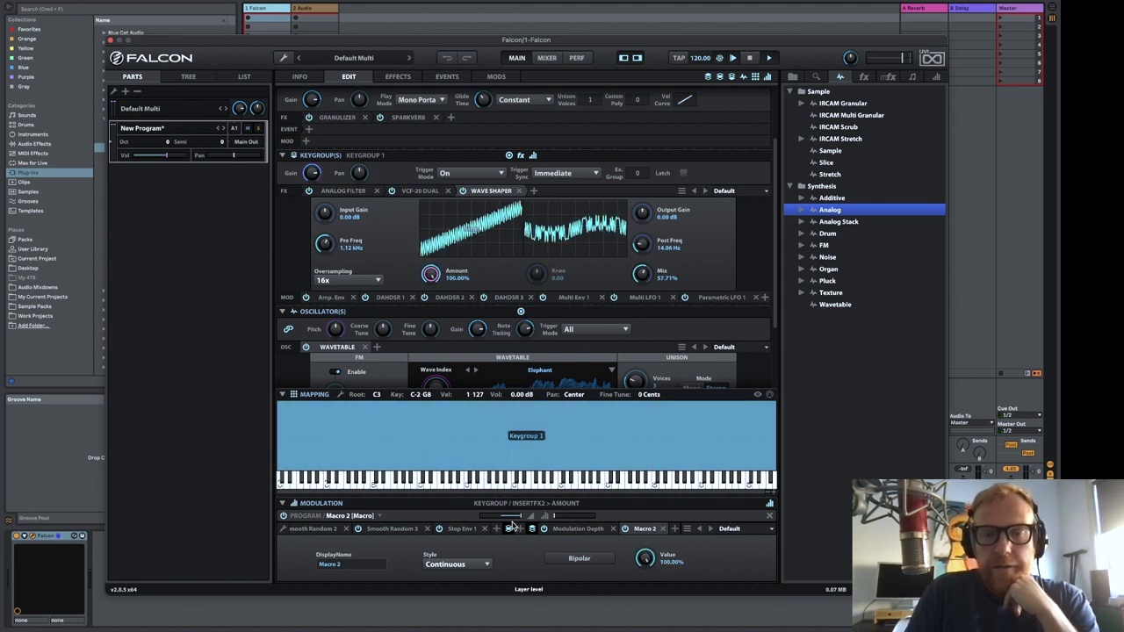
left_click(647, 562)
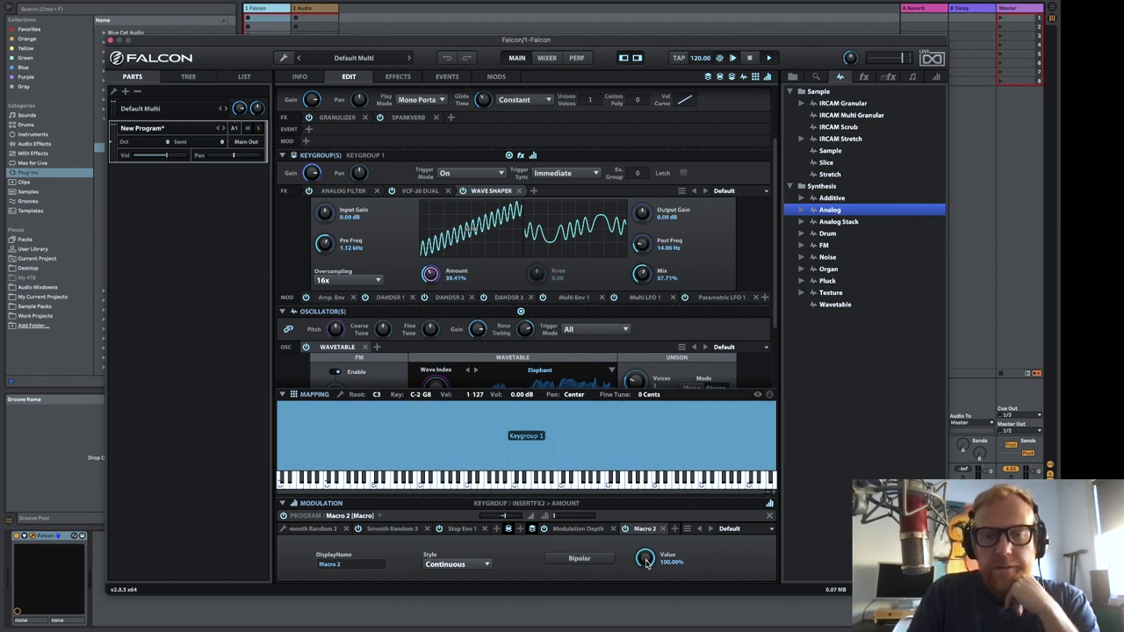
left_click_drag(648, 562, 641, 610)
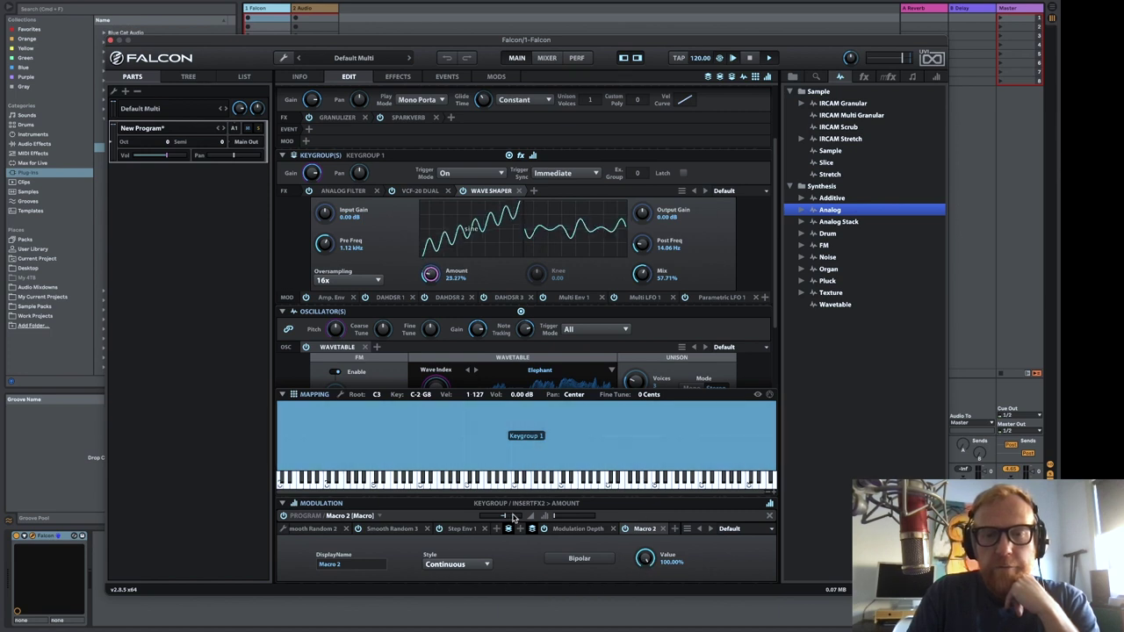
mouse_move(506, 518)
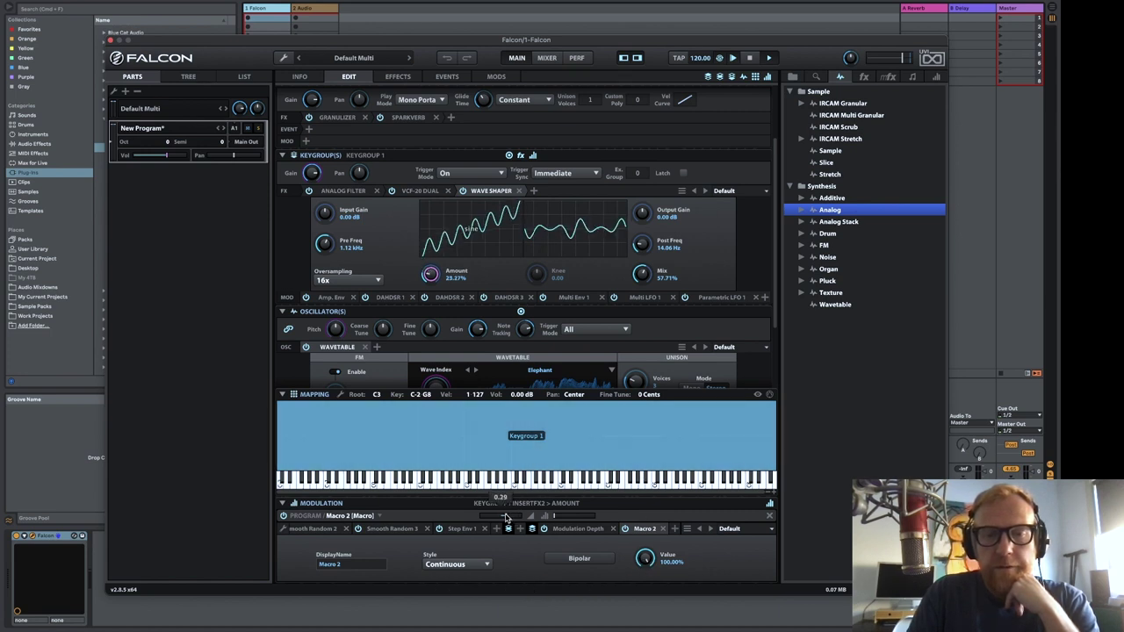
left_click_drag(506, 518, 507, 518)
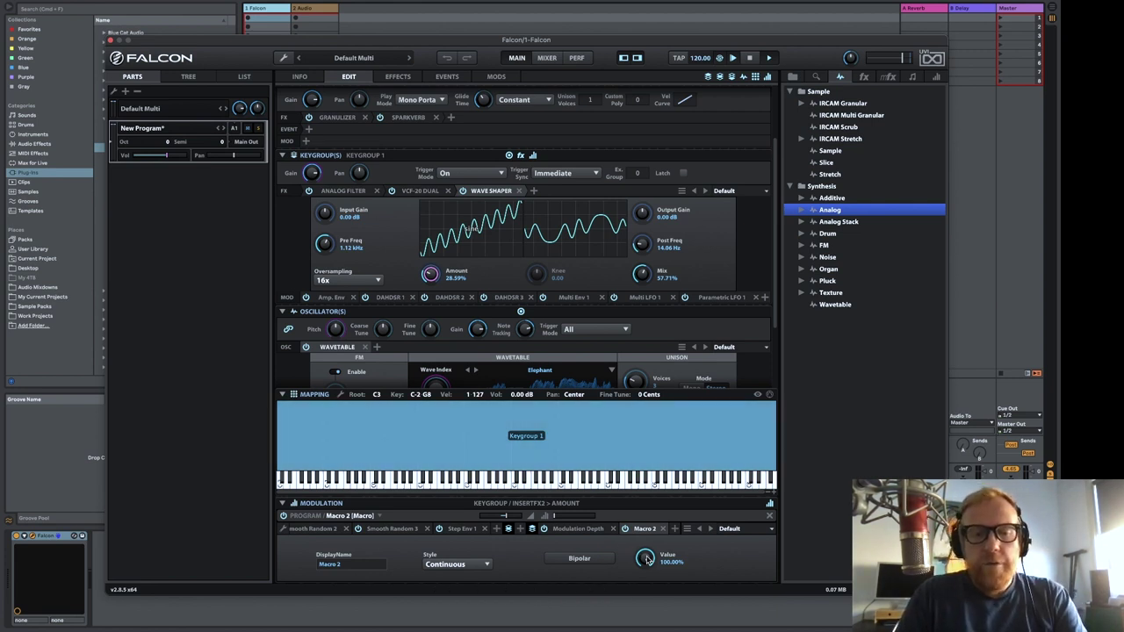
left_click_drag(644, 559, 625, 626)
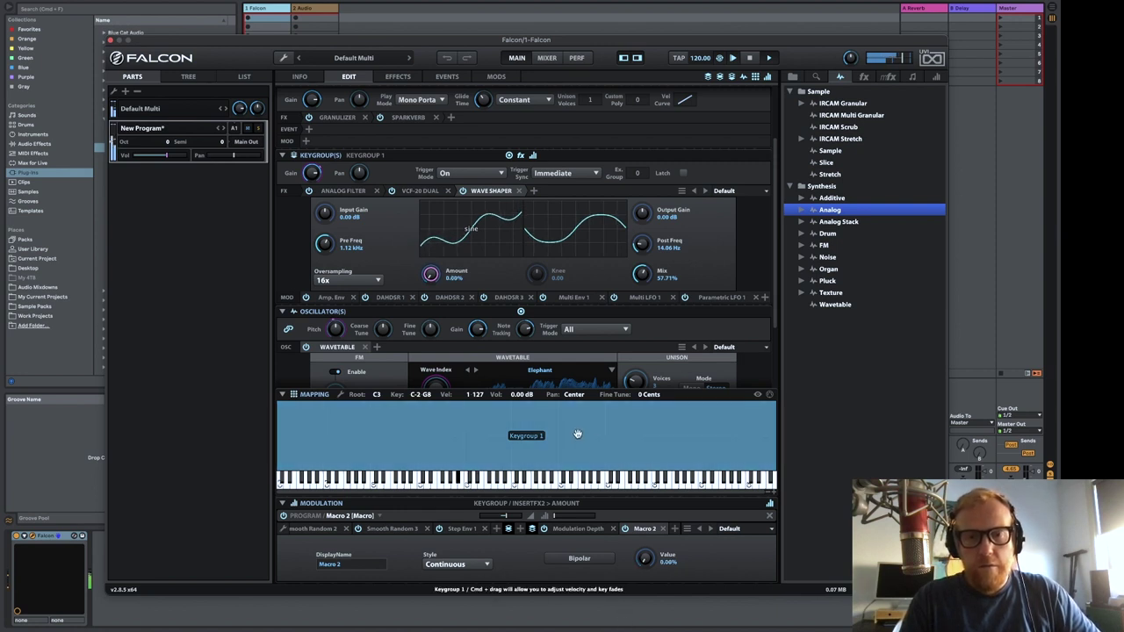
Rename the new macro Distortion and raise its value to 52.54%
left_click(347, 562)
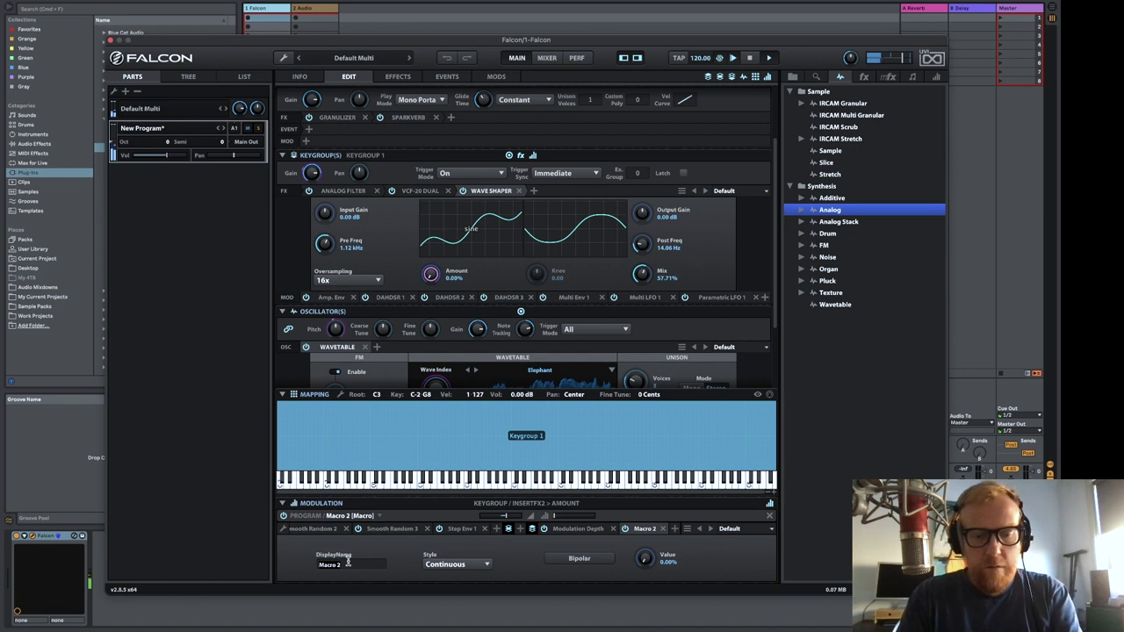
type("Distor")
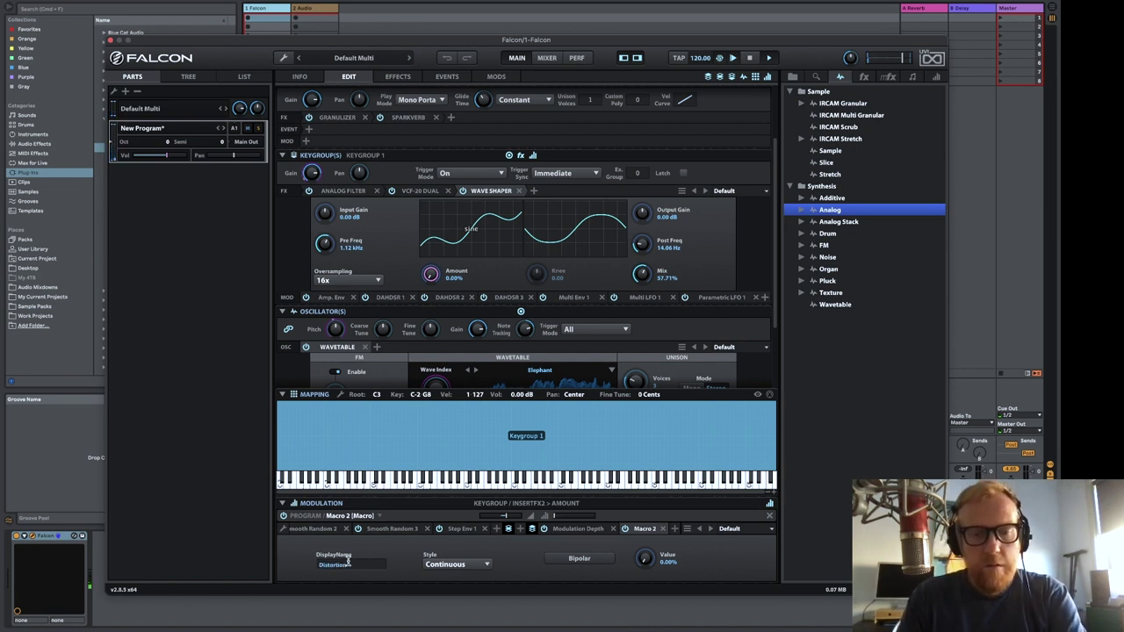
type("tion")
key("Return")
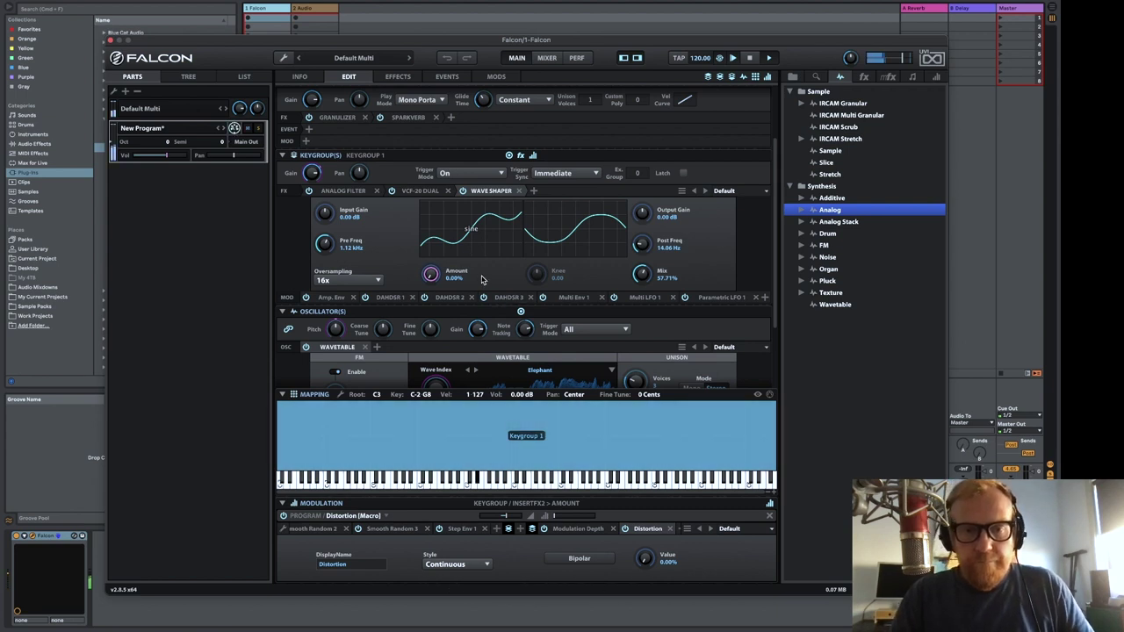
mouse_move(498, 523)
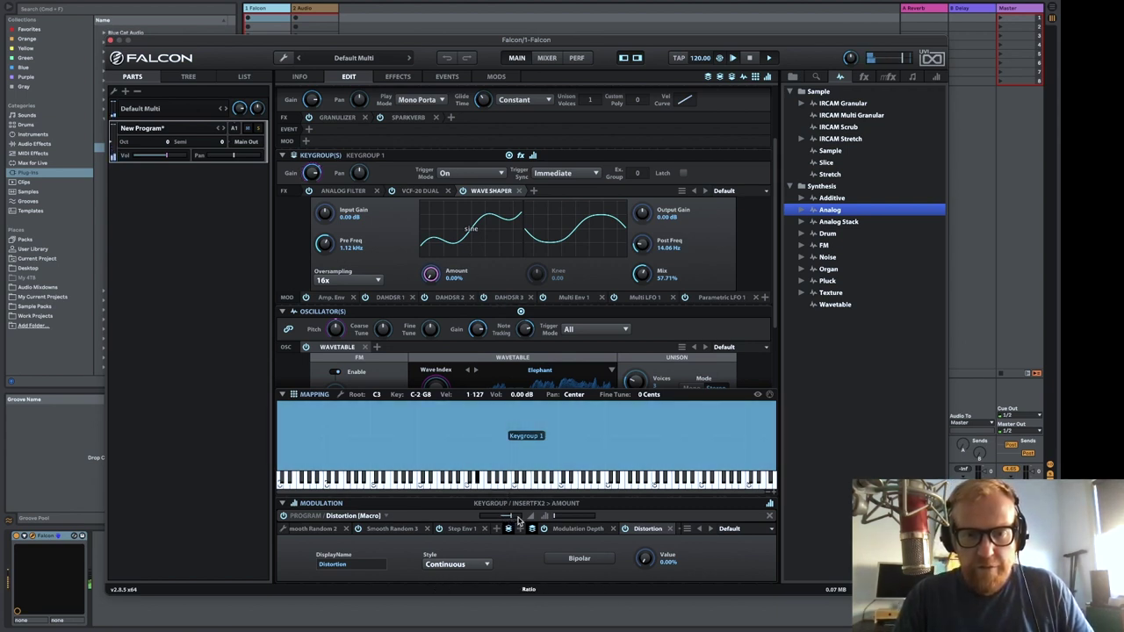
left_click_drag(645, 559, 635, 482)
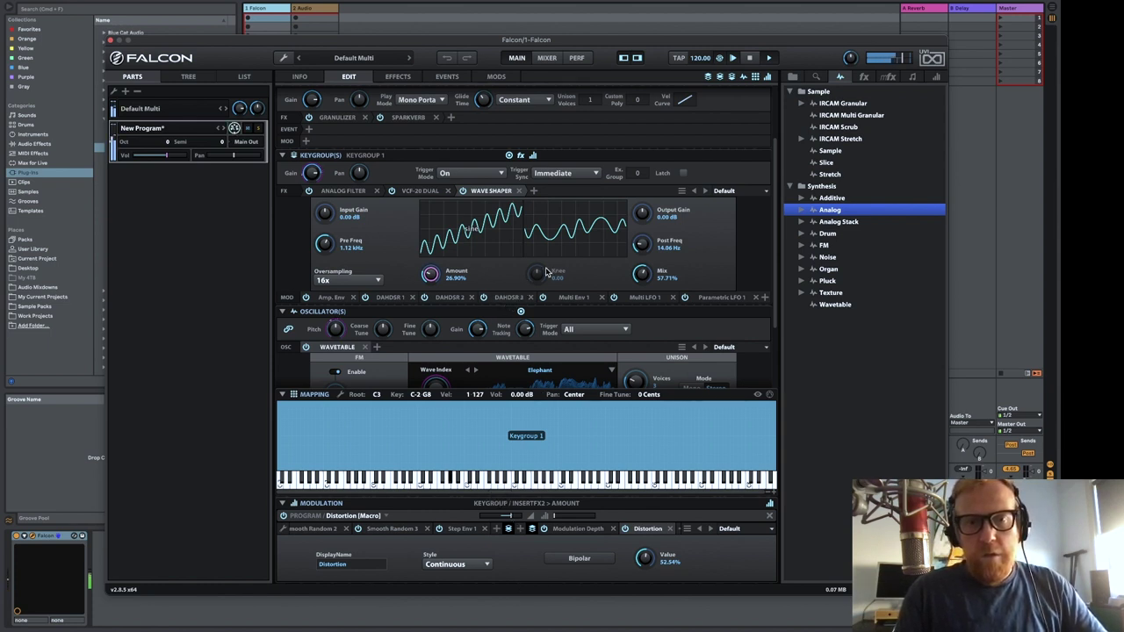
Try the Fold-back, tanh and HyperSine shapes in the Wave Shaper while varying the Distortion macro
left_click(473, 232)
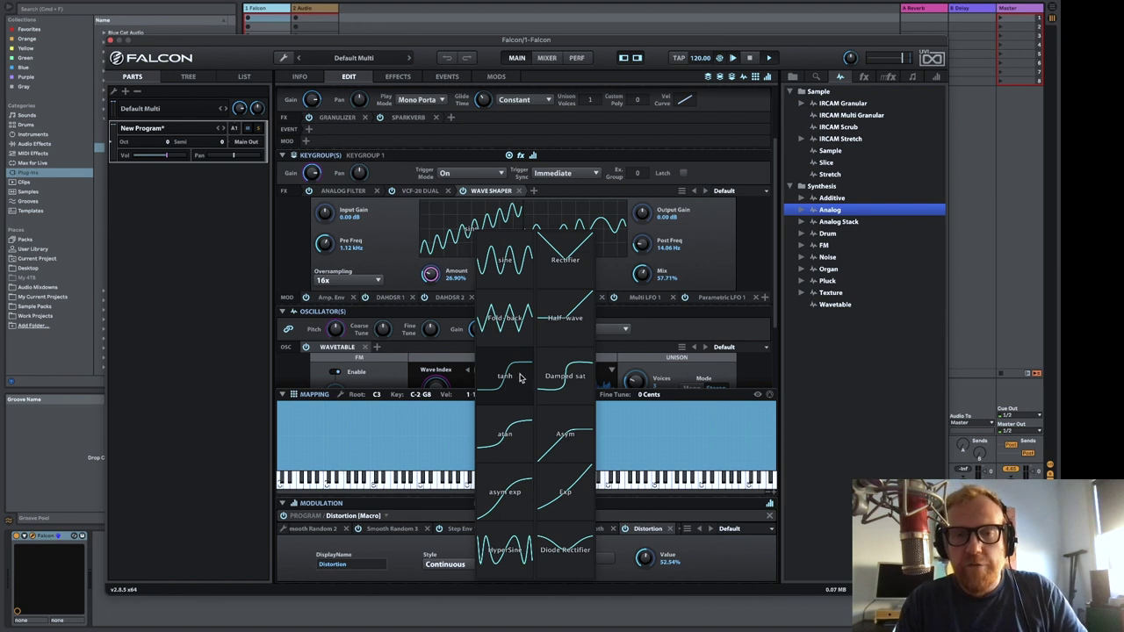
left_click(517, 322)
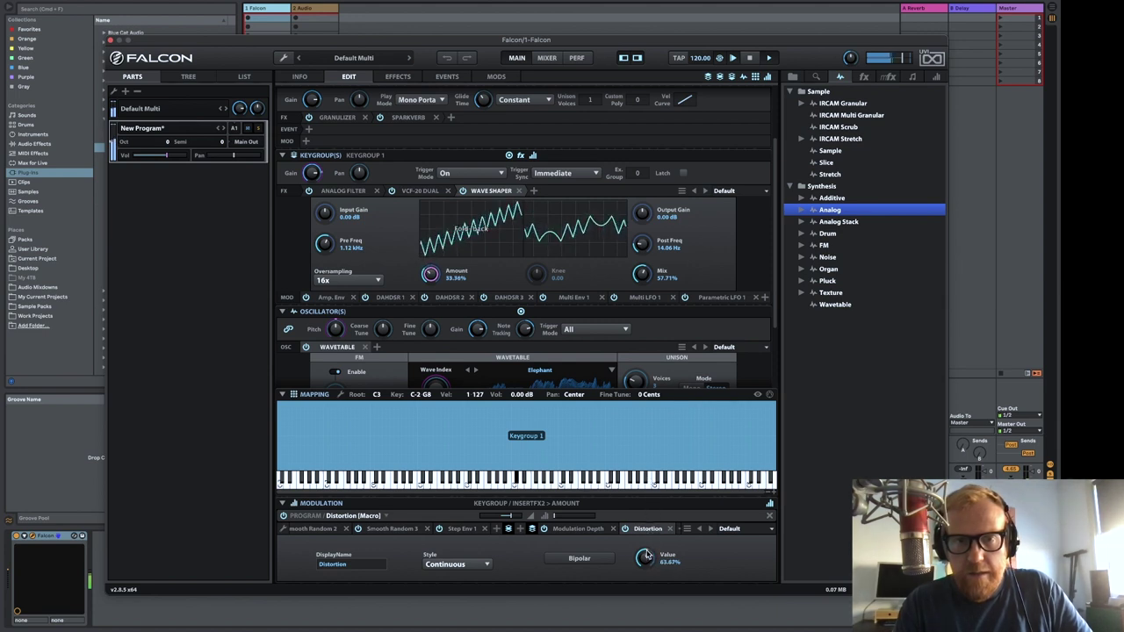
left_click(503, 262)
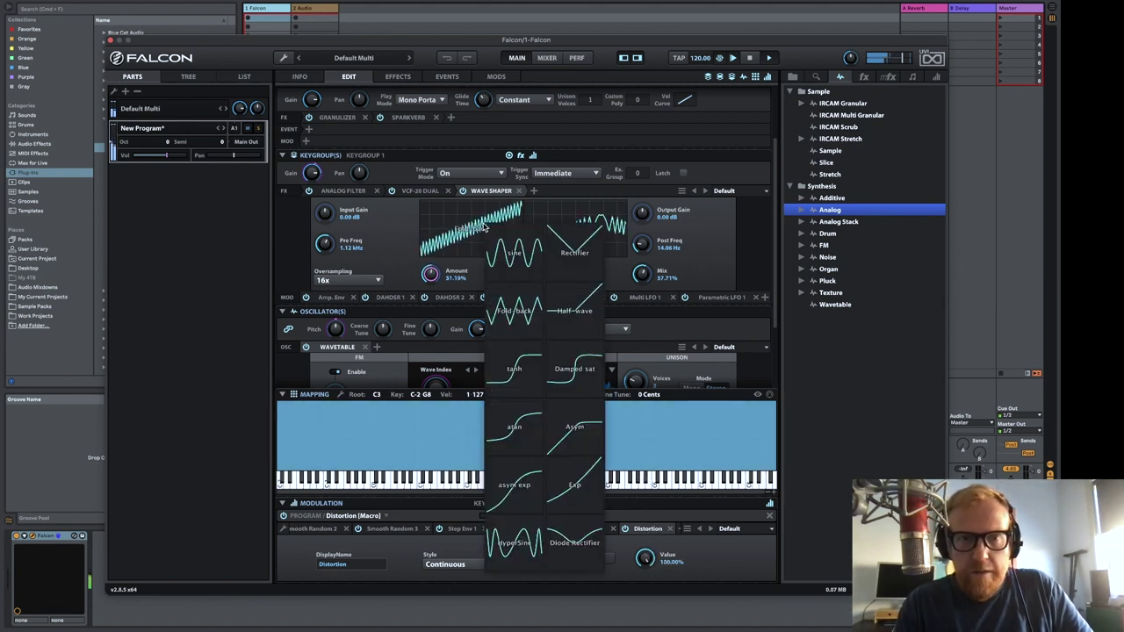
left_click(514, 369)
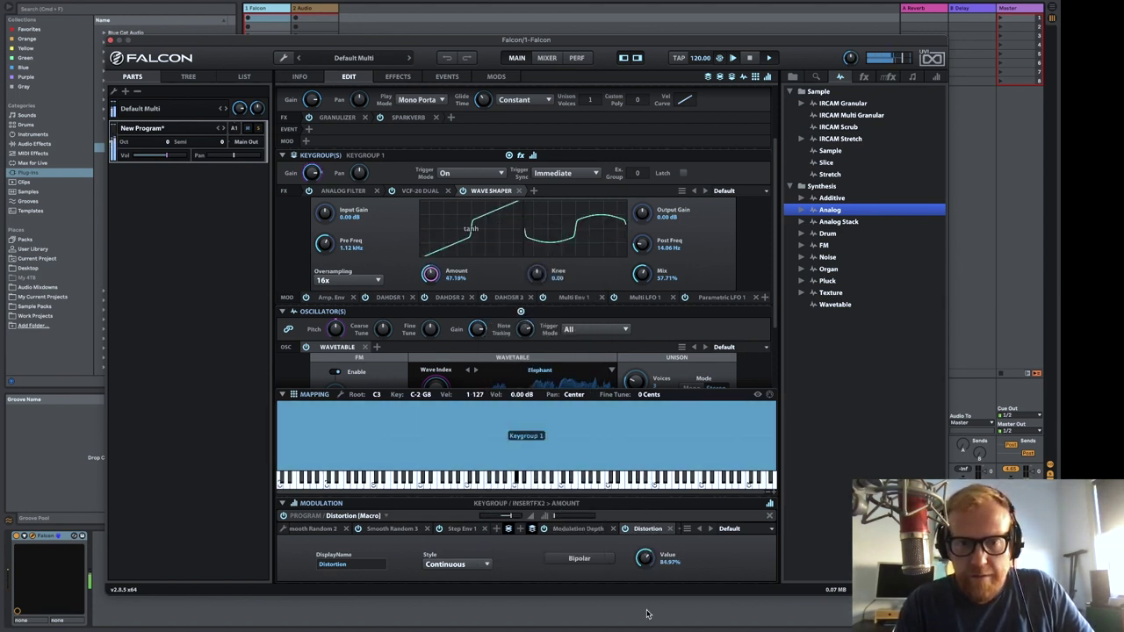
left_click(482, 252)
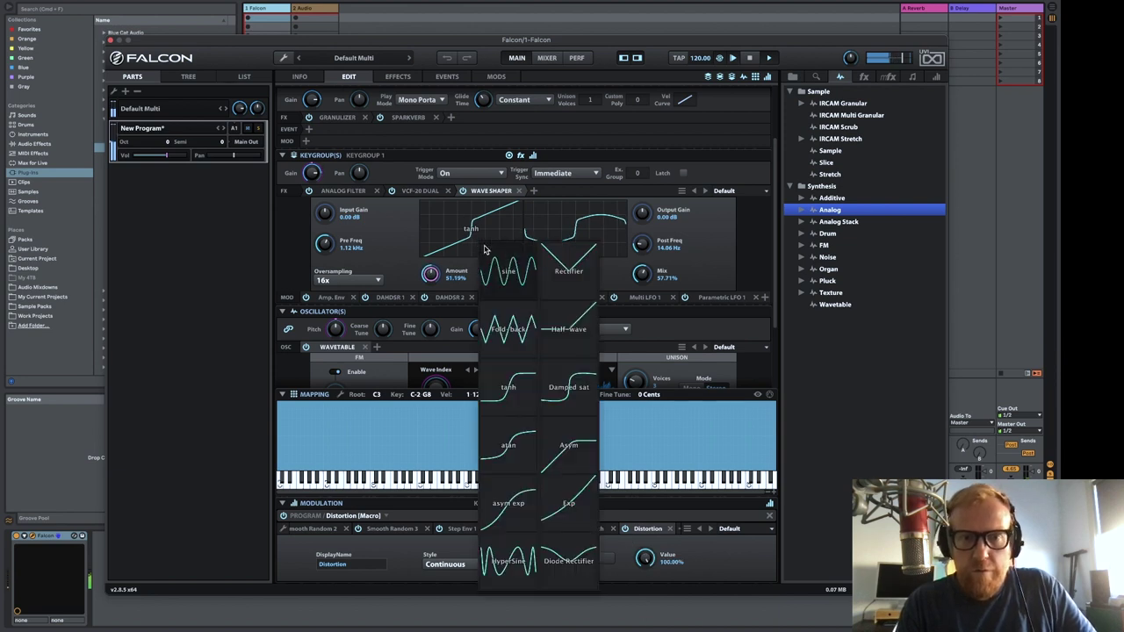
left_click(501, 551)
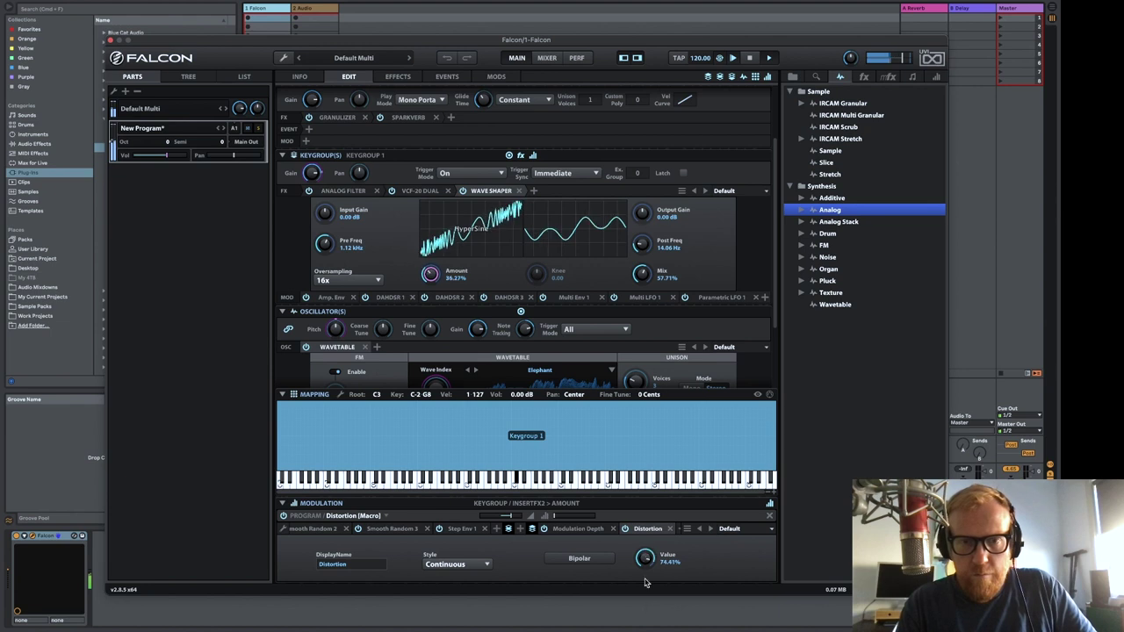
Raise the Wave Shaper amount to 100% and sweep the Distortion macro down to 0% and back up to 85.81%
left_click_drag(430, 274, 419, 178)
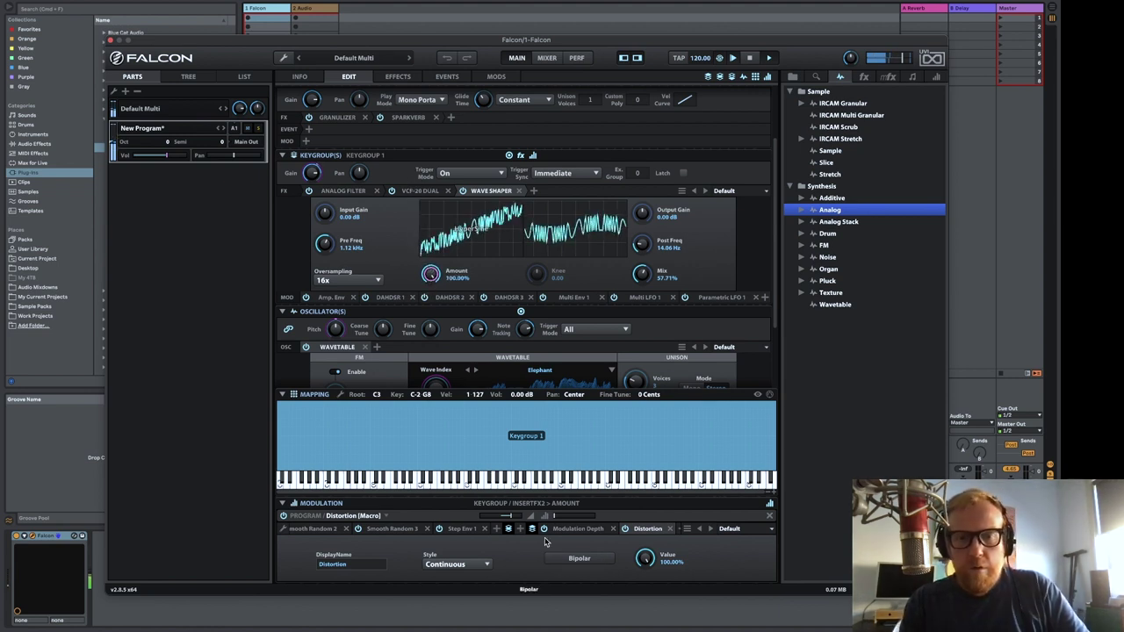
left_click_drag(645, 558, 634, 570)
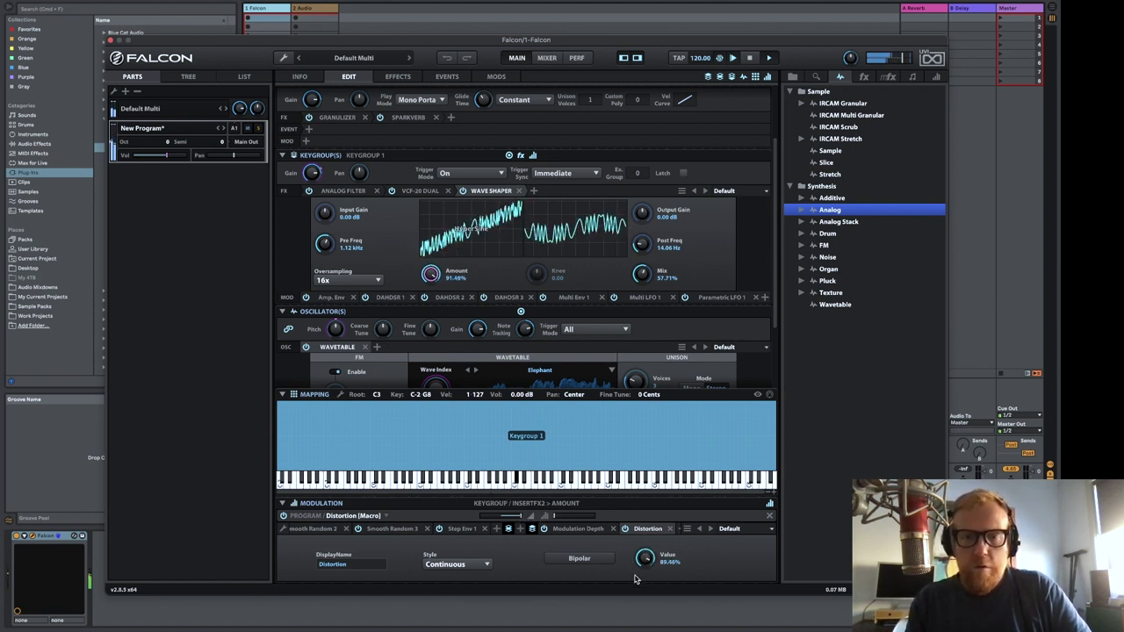
left_click_drag(634, 571, 647, 597)
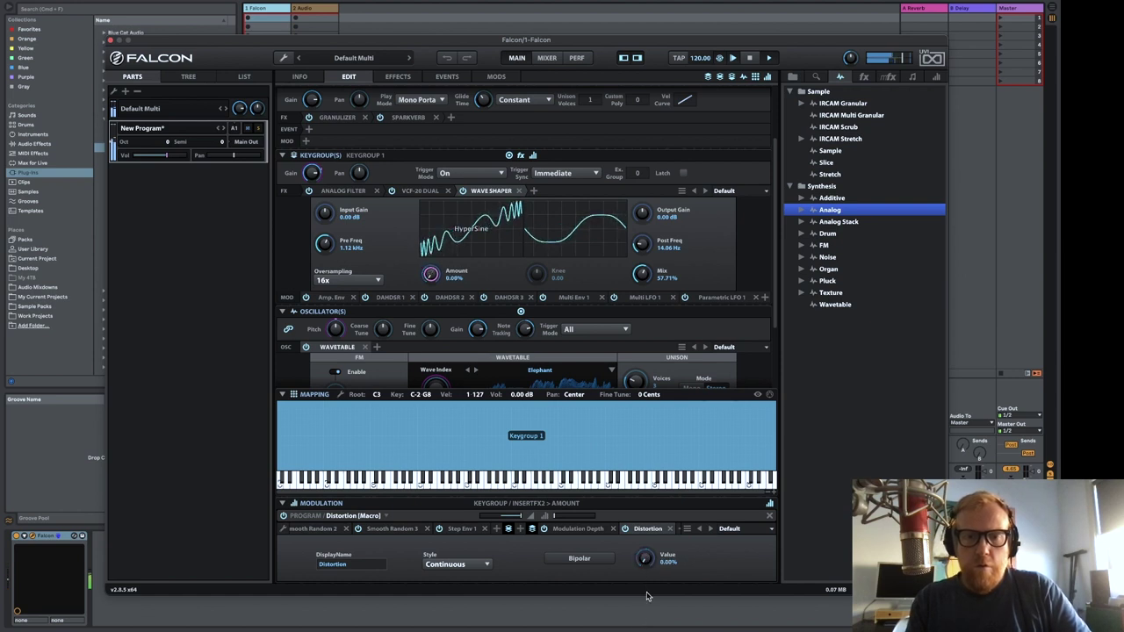
left_click_drag(646, 553, 648, 520)
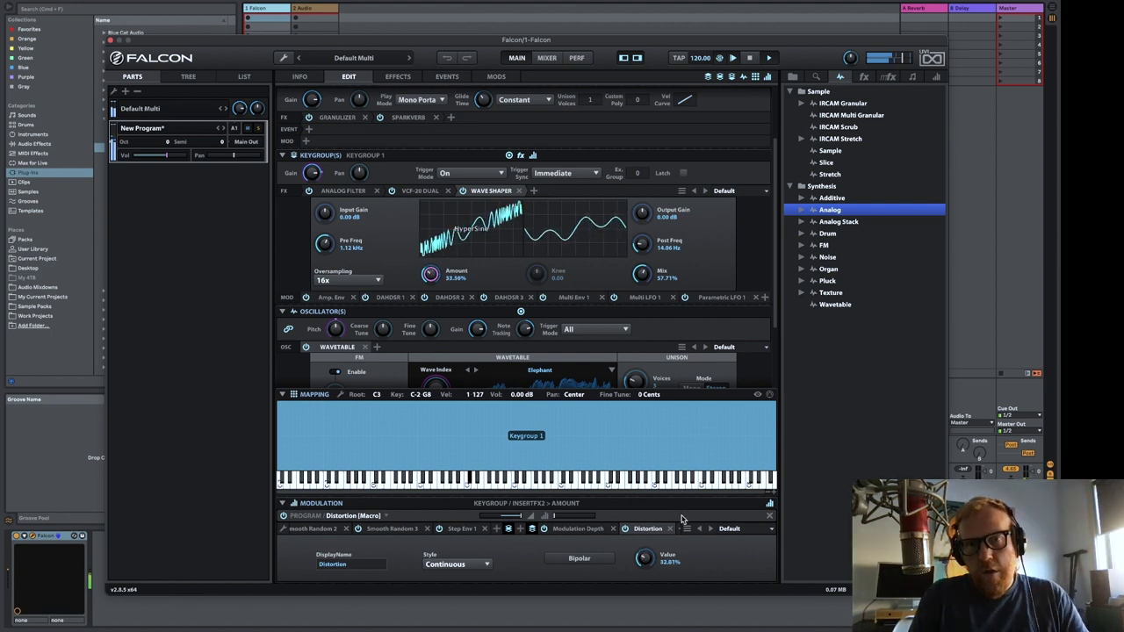
left_click_drag(644, 558, 653, 444)
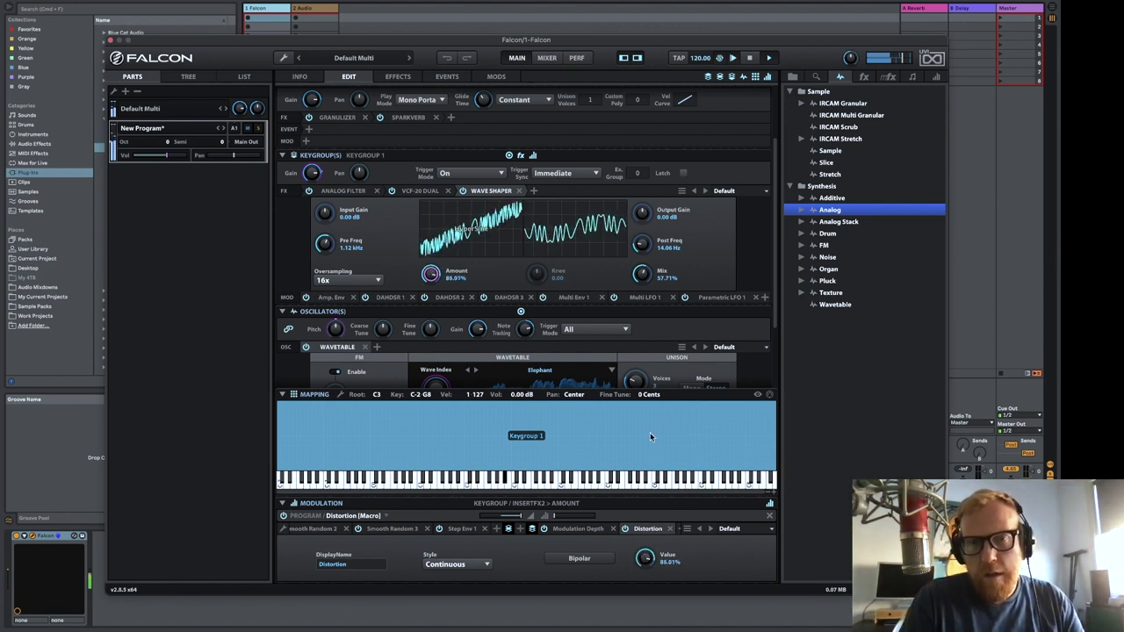
Try the Asym shape in the Wave Shaper with the Distortion macro at 100%, and switch the shape to Diode Rectifier
left_click(468, 230)
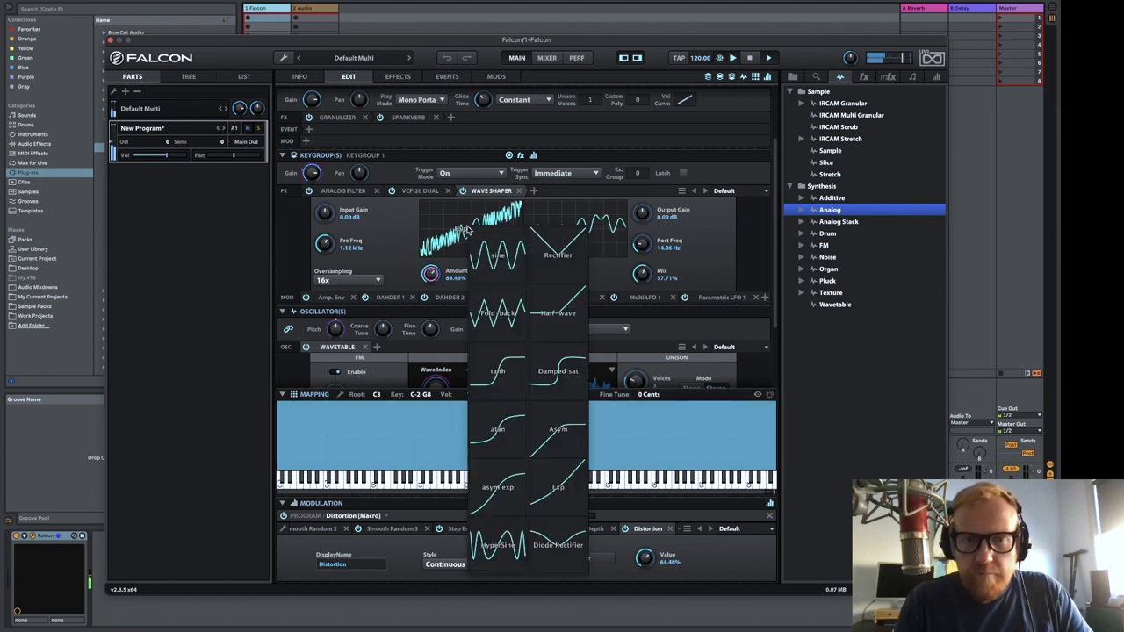
left_click(552, 411)
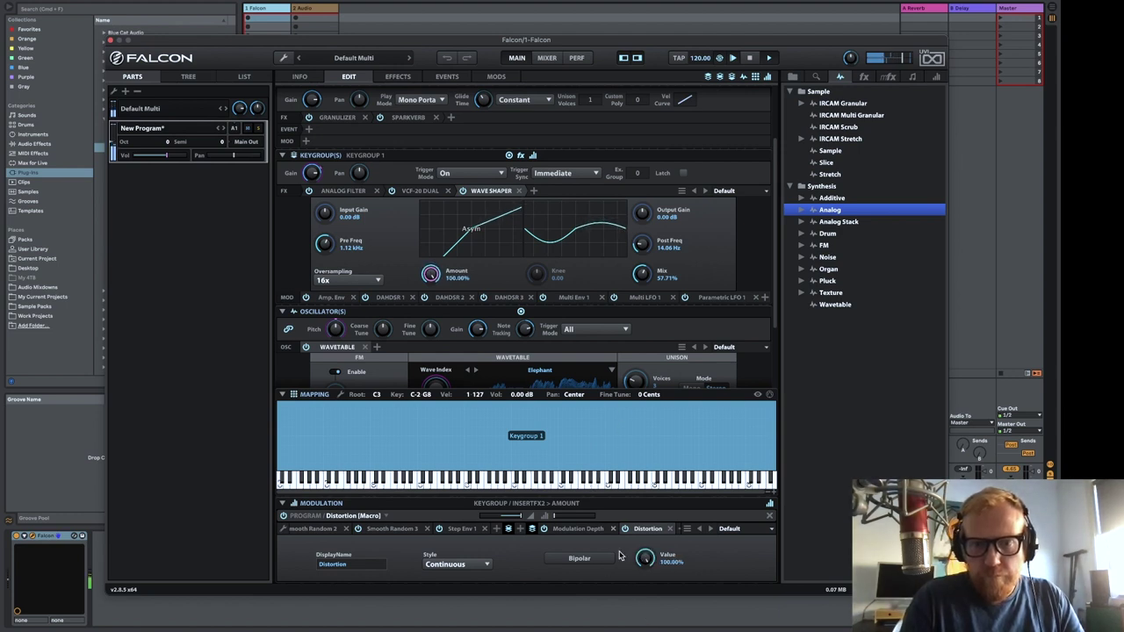
left_click(502, 237)
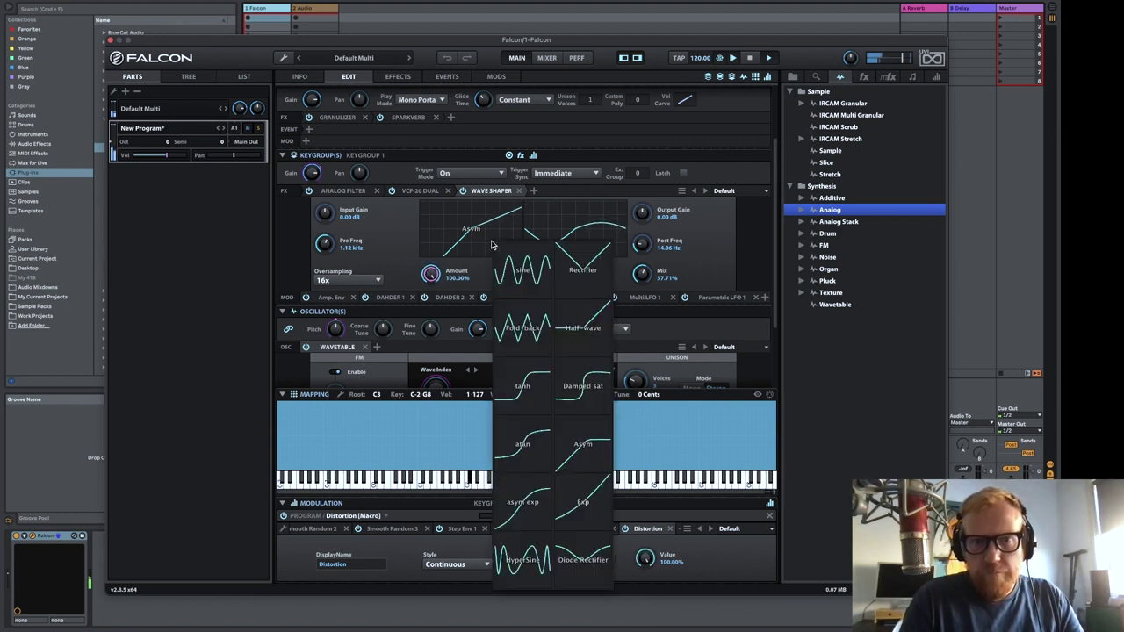
left_click(596, 568)
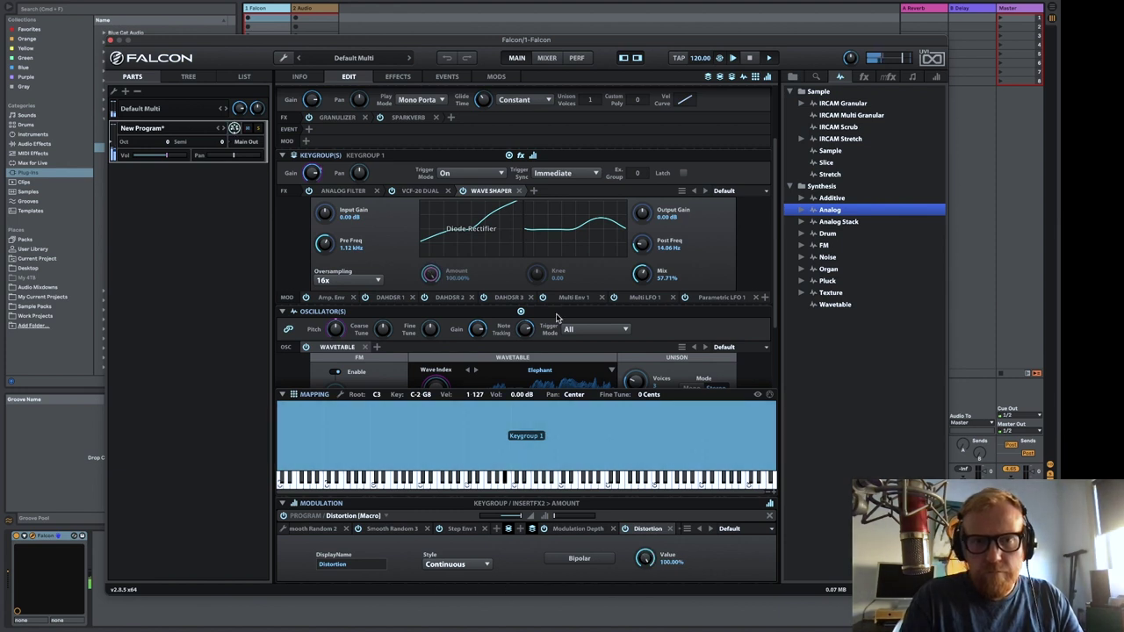
Switch the Wave Shaper shape to HyperSine and lower the Distortion macro to 0%
left_click(467, 255)
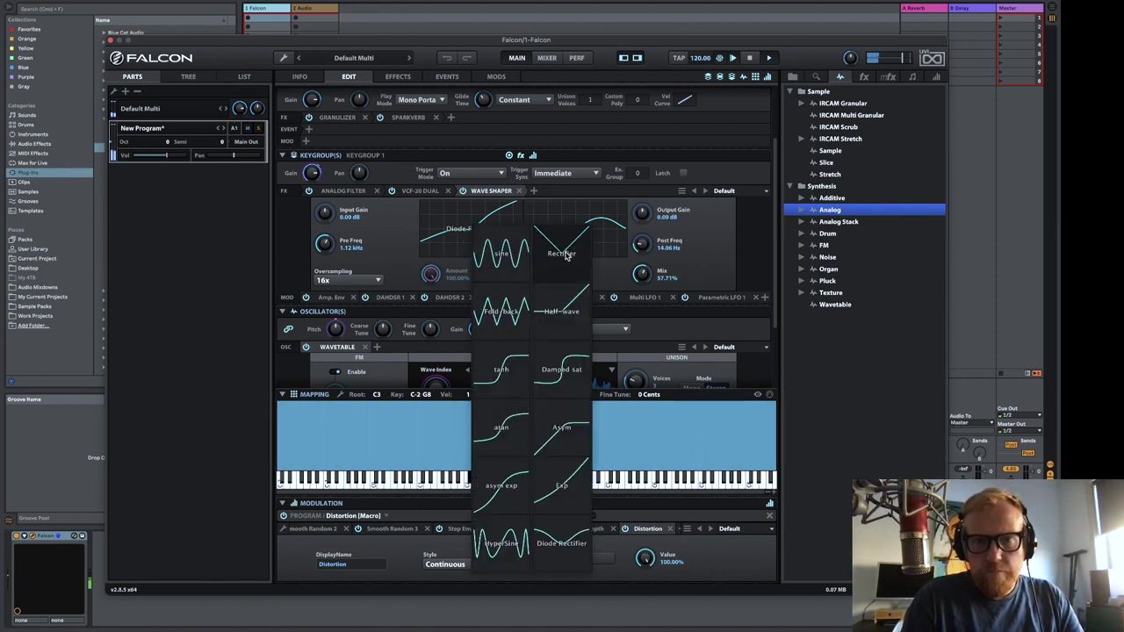
left_click(514, 547)
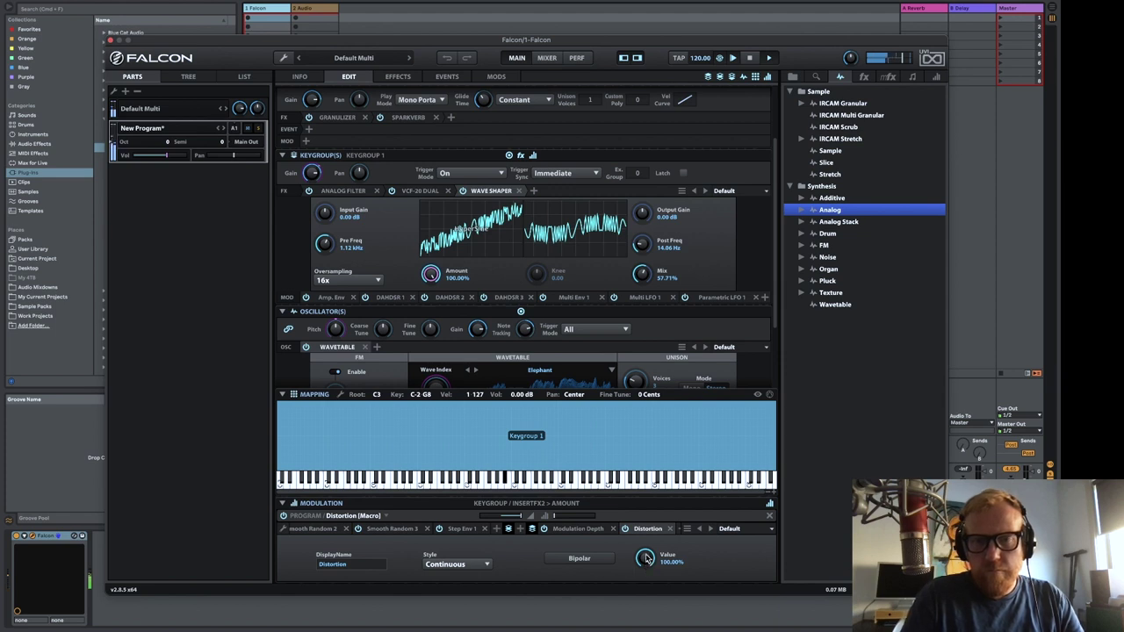
left_click_drag(645, 559, 649, 631)
left_click_drag(646, 580, 644, 598)
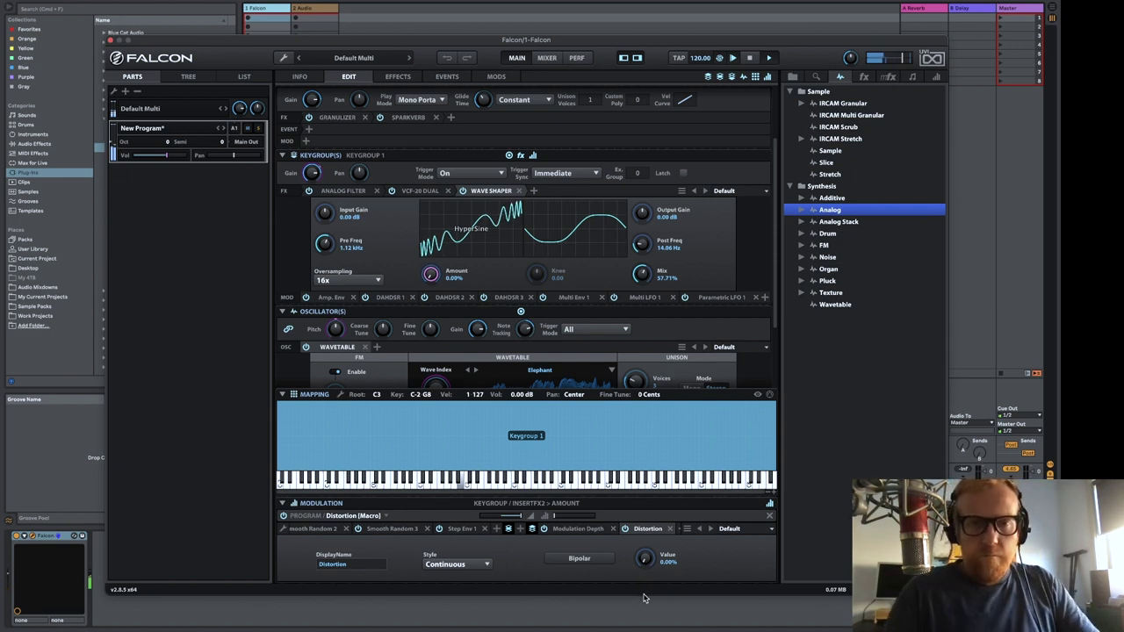
Add a Magnetic Bass Shaper after the Wave Shaper in the keygroup effects chain
left_click(533, 192)
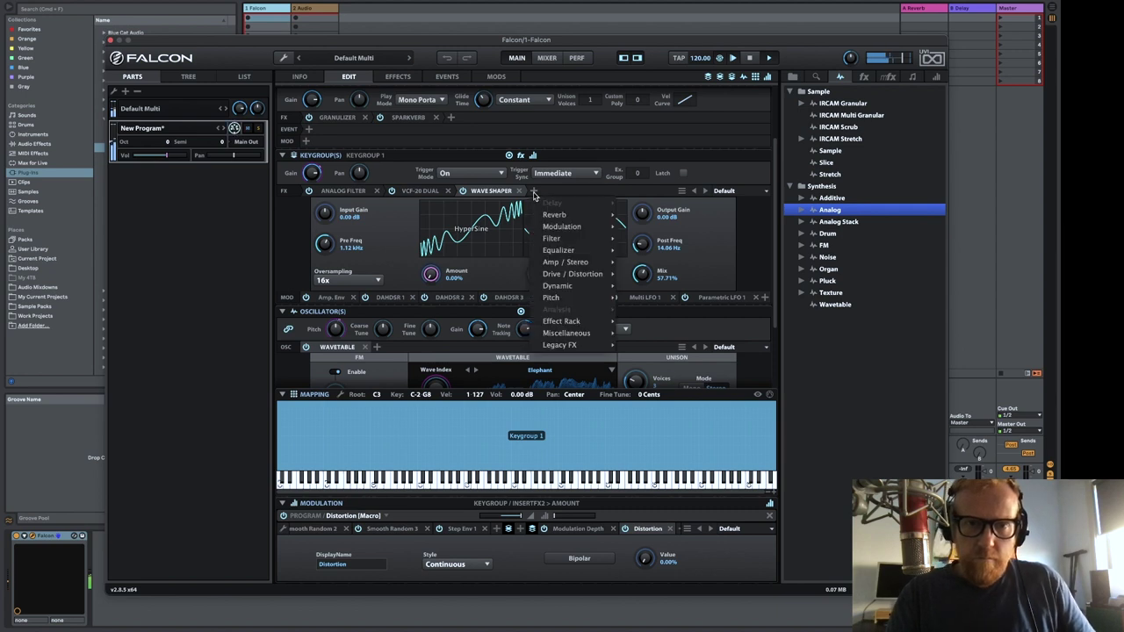
mouse_move(581, 278)
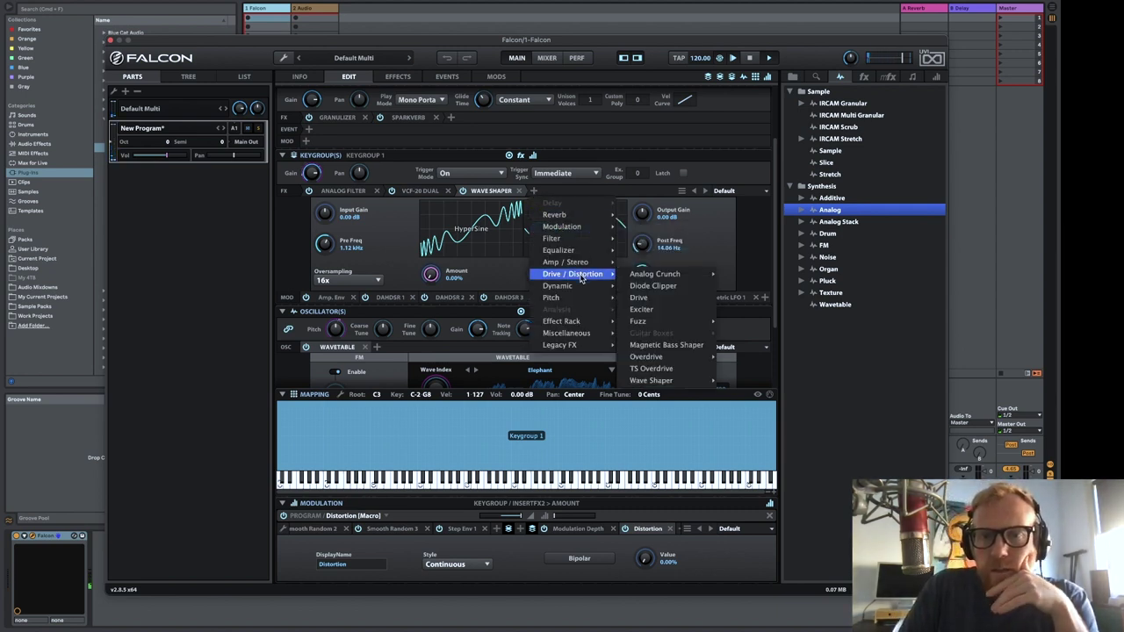
mouse_move(689, 277)
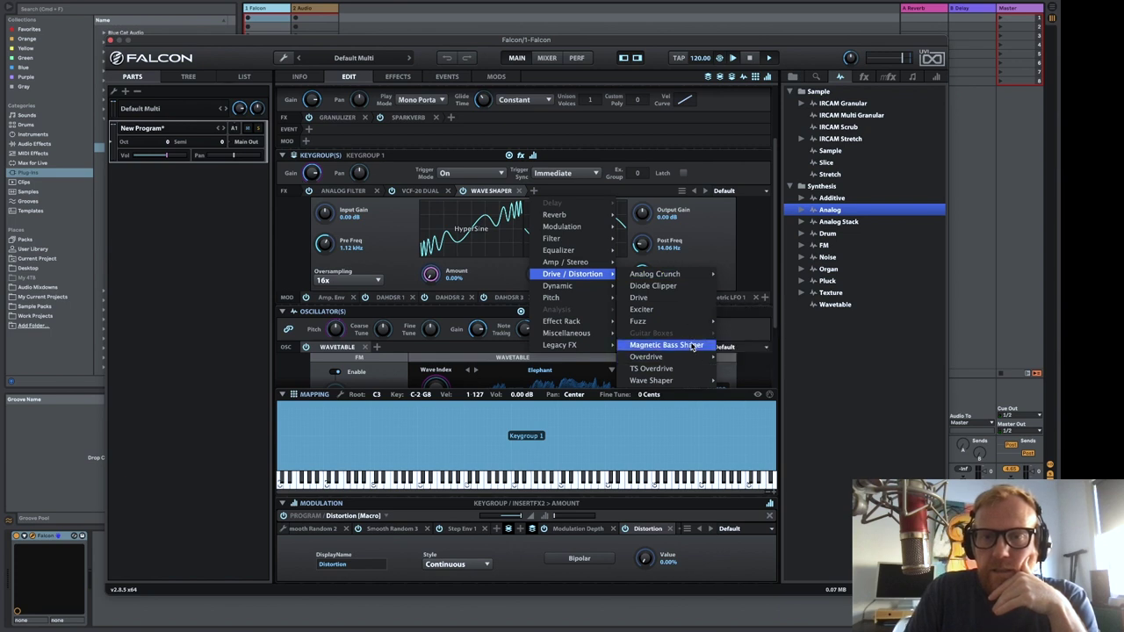
left_click(683, 346)
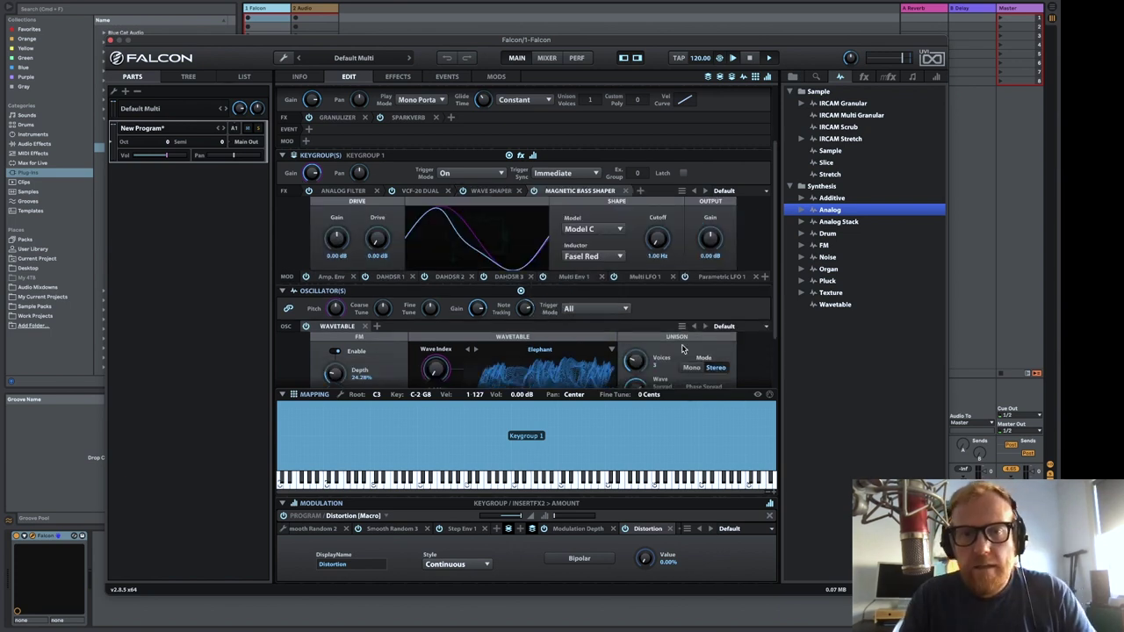
Reset the Magnetic Bass Shaper's input gain to 0 dB and raise its Drive to 10.95 dB
left_click(336, 246)
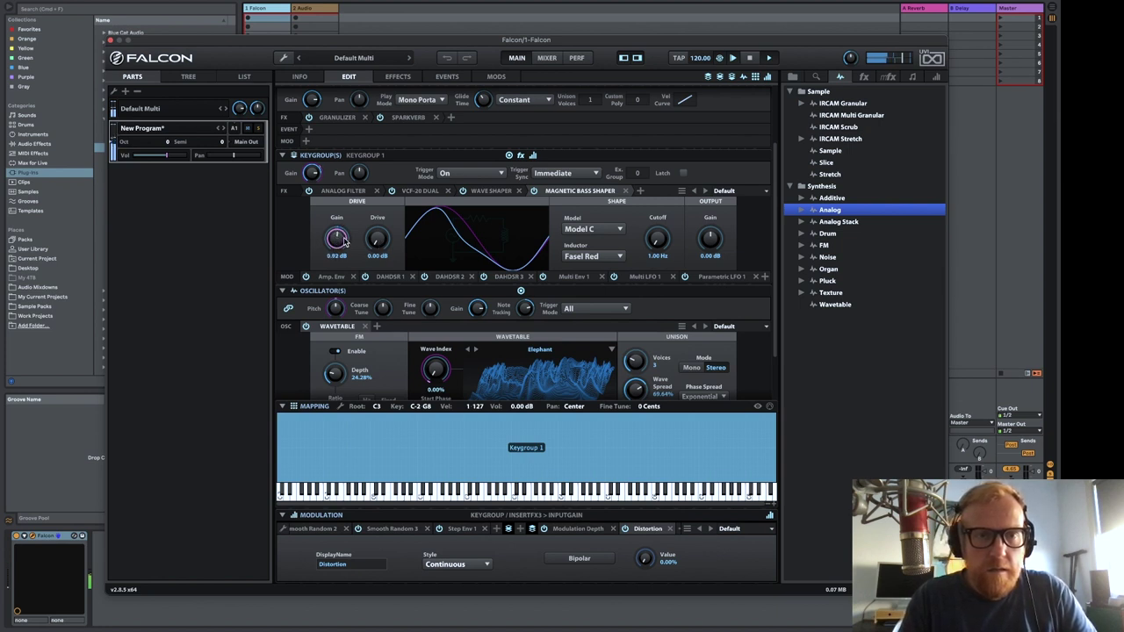
double_click(337, 239)
type("0")
key("Return")
left_click(377, 241)
left_click_drag(377, 240, 376, 180)
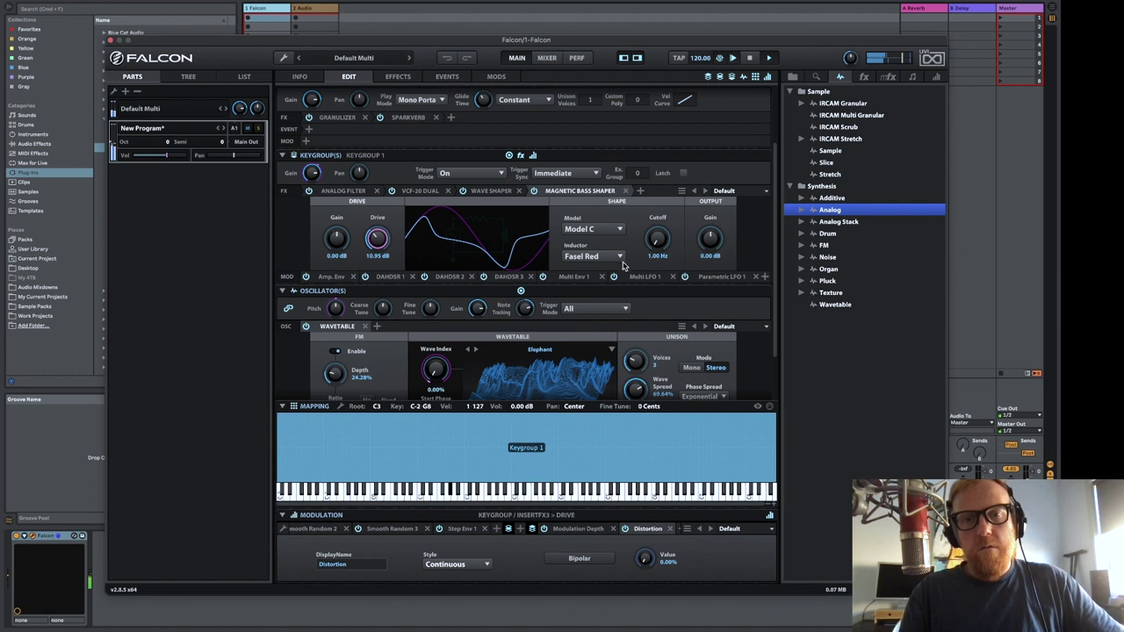
Try the Fasel Yellow inductor, return to Fasel Red, and set the Magnetic Bass Shaper to Model I
left_click(657, 246)
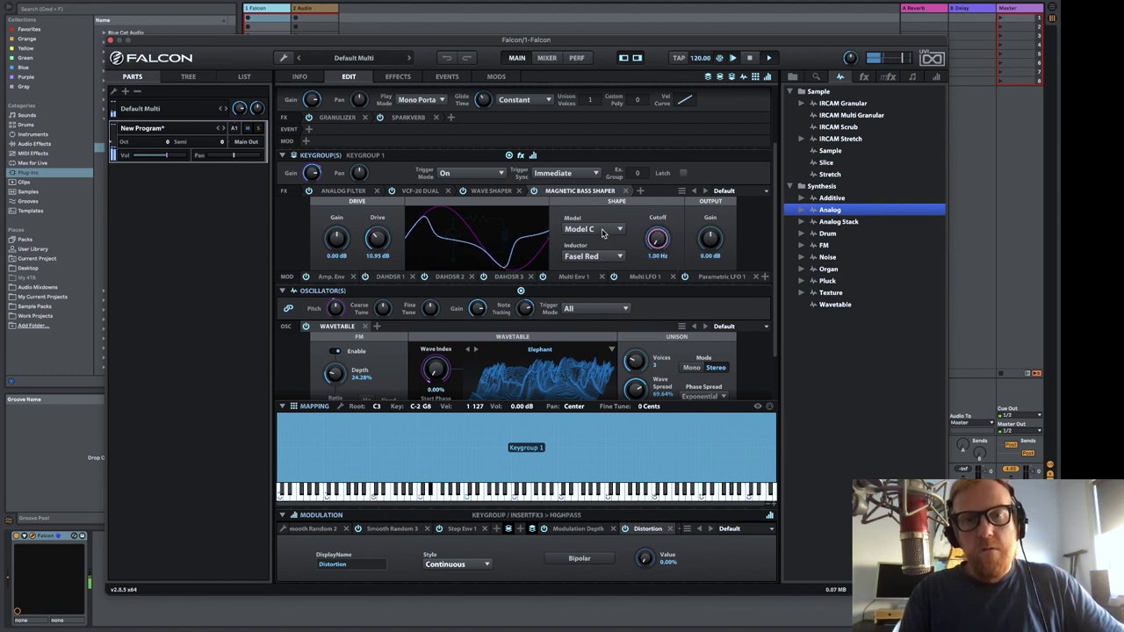
left_click(597, 255)
left_click(598, 283)
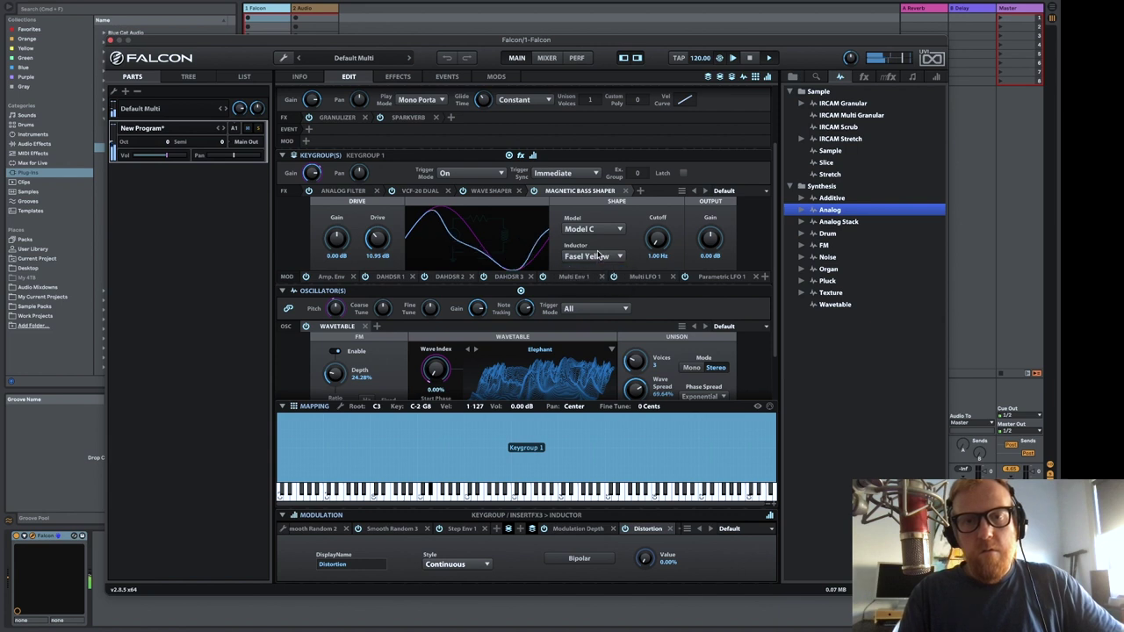
left_click(598, 255)
left_click(599, 270)
left_click(597, 230)
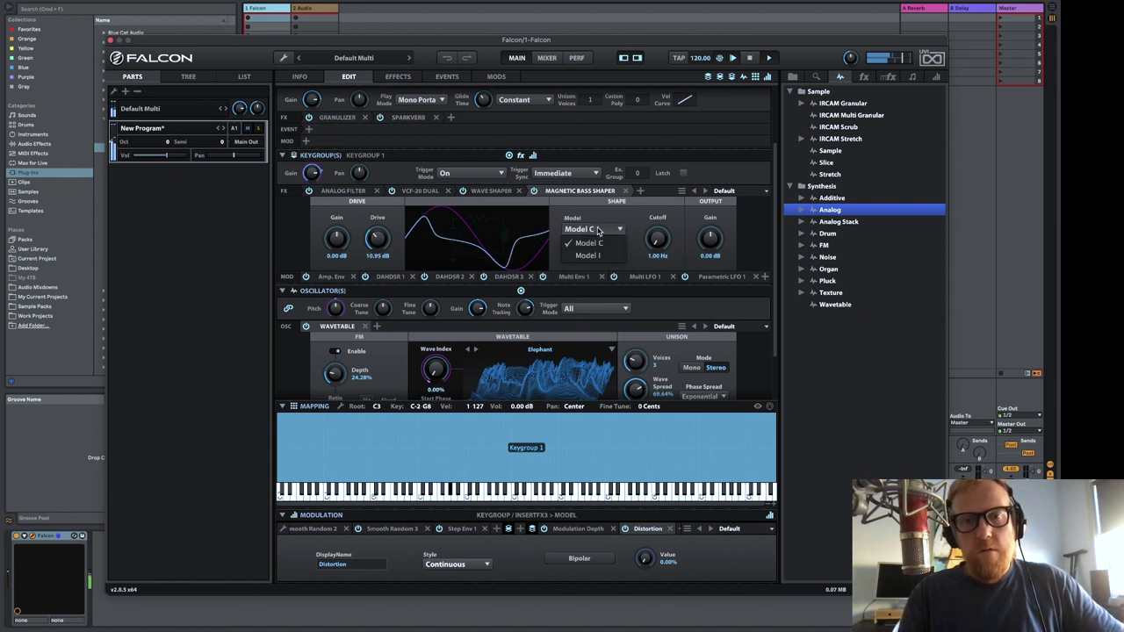
left_click(595, 255)
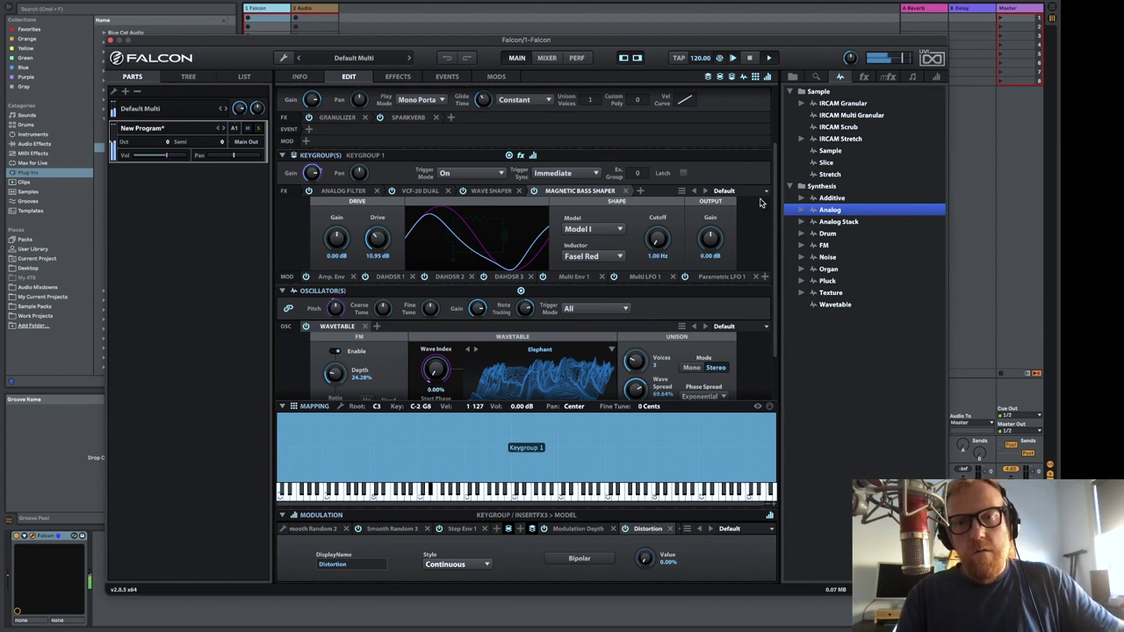
Reset the Magnetic Bass Shaper's output gain to 0 dB, test its bypass, and raise its Drive to 18.86 dB
left_click_drag(720, 237, 717, 217)
double_click(717, 239)
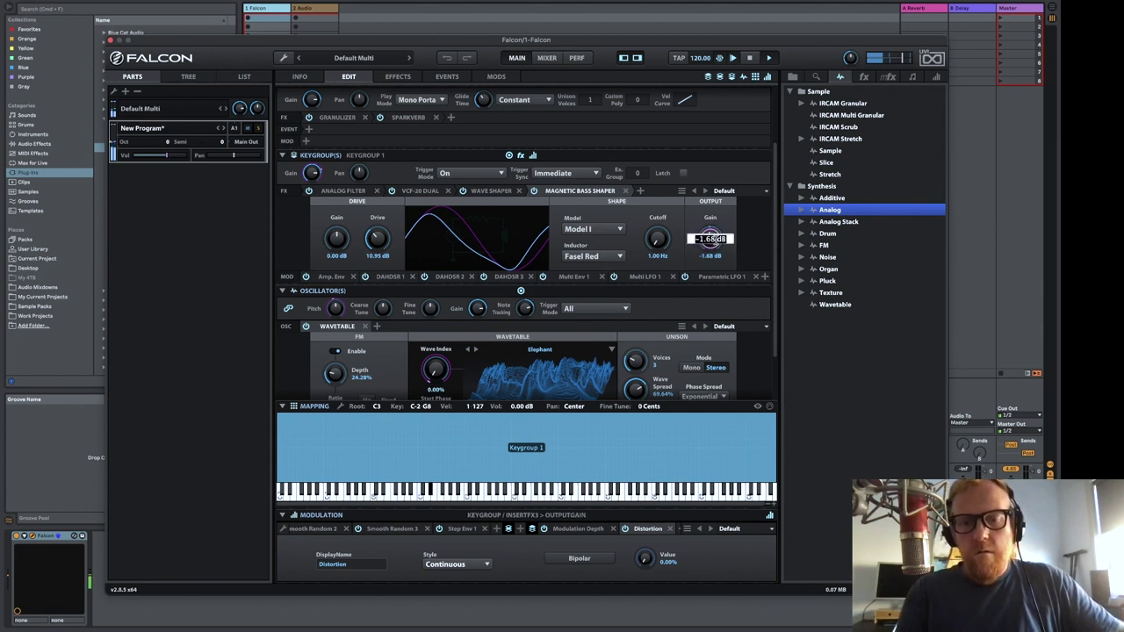
left_click(536, 192)
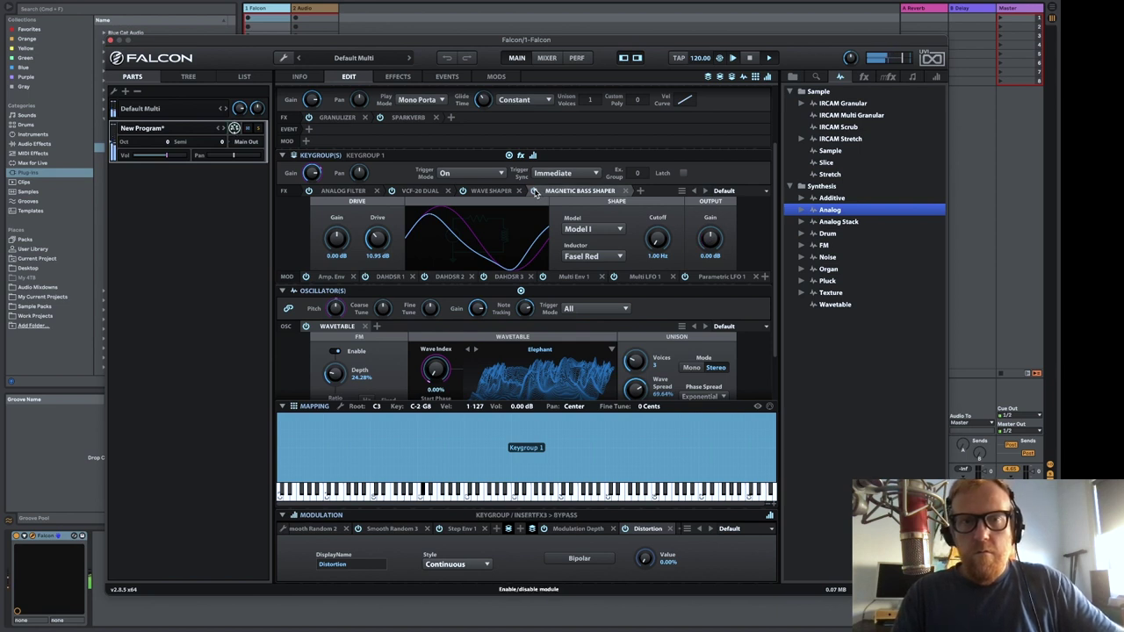
left_click_drag(377, 241, 382, 197)
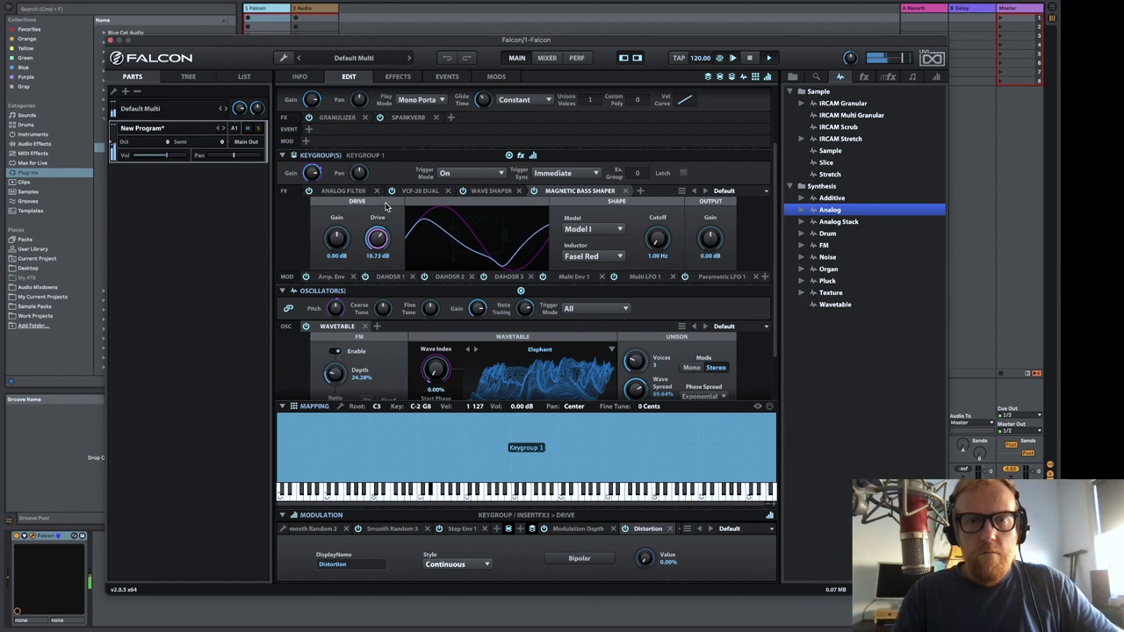
Set the Magnetic Bass Shaper's inductor to Fasel Yellow and compare Model C before returning to Model I
left_click(591, 258)
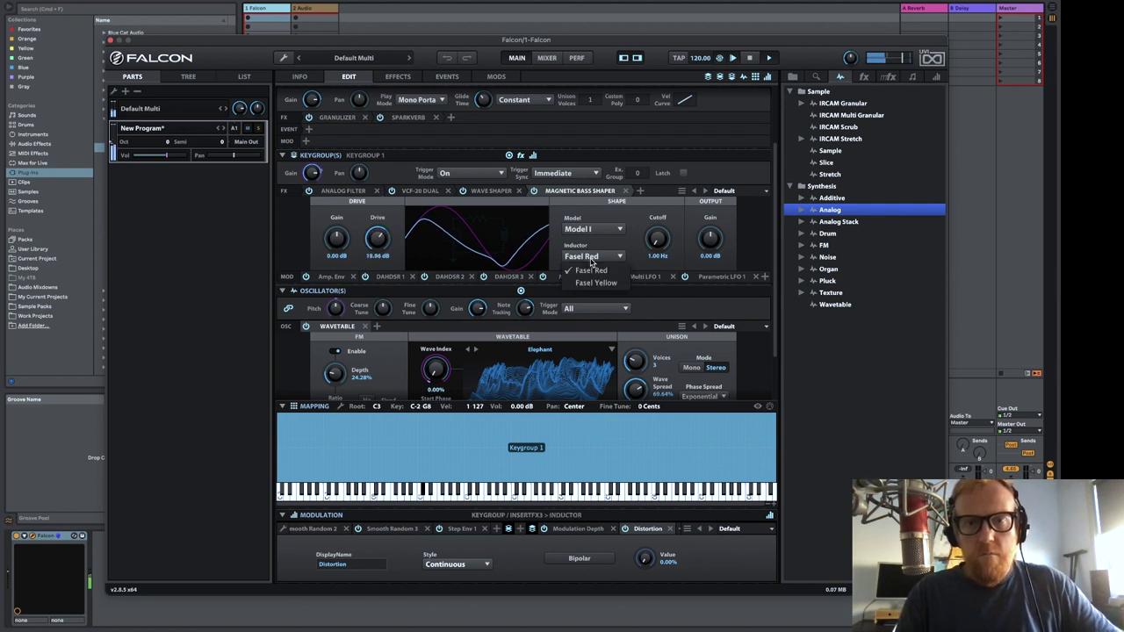
left_click(594, 284)
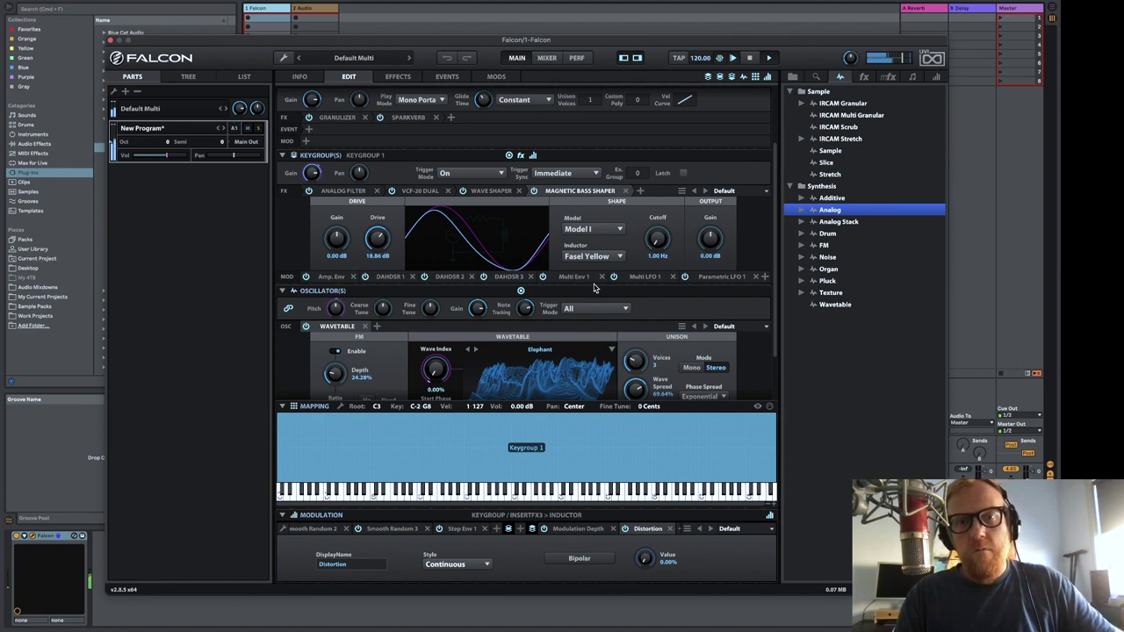
left_click(595, 230)
left_click(592, 244)
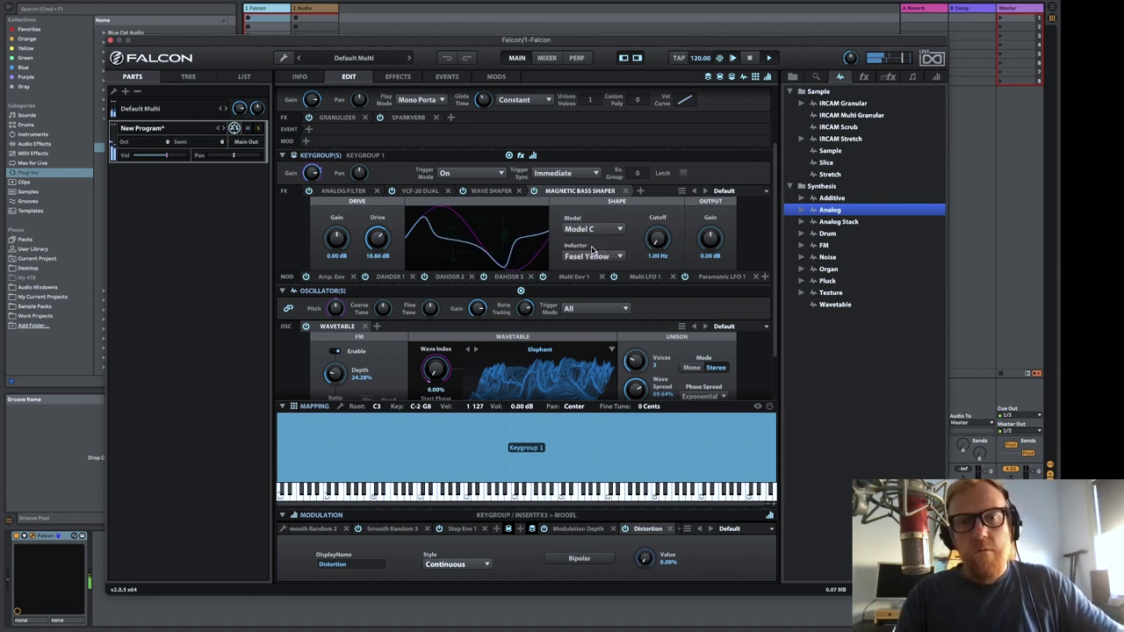
left_click(591, 228)
left_click(590, 241)
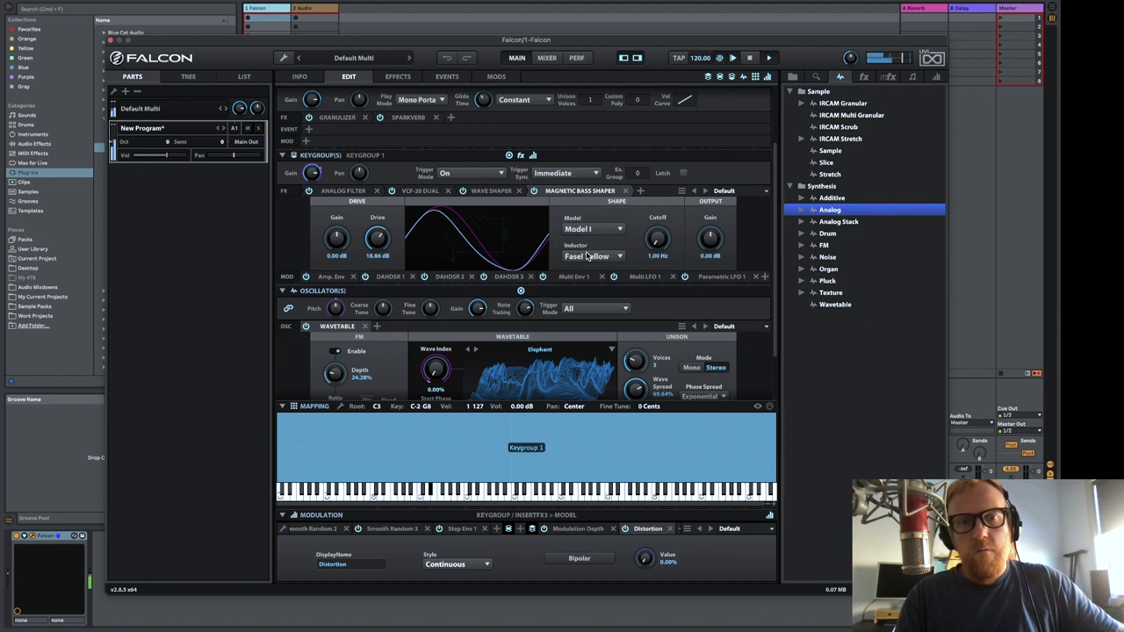
Add an Analog Crunch after the Magnetic Bass Shaper, with Trash at 52.77% and 16x oversampling
left_click(639, 191)
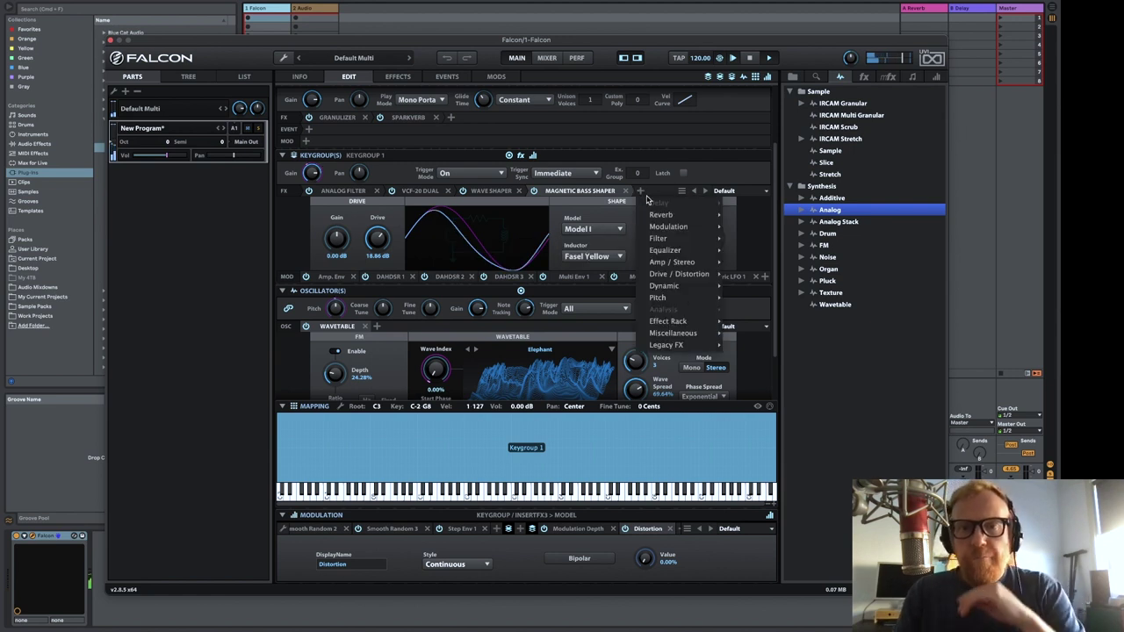
mouse_move(675, 280)
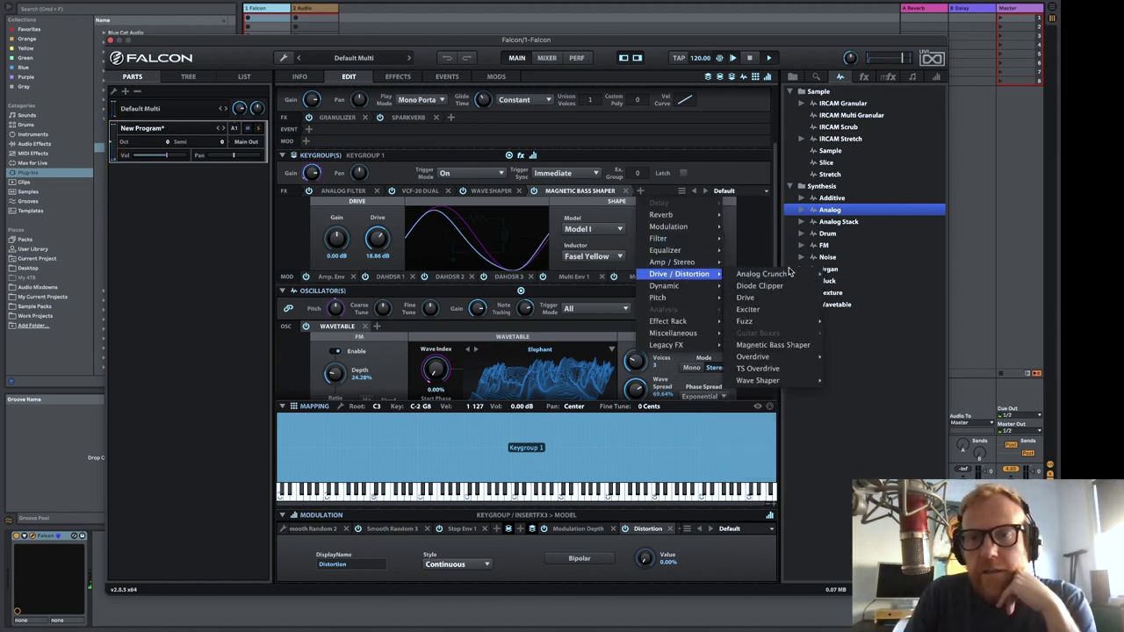
mouse_move(791, 276)
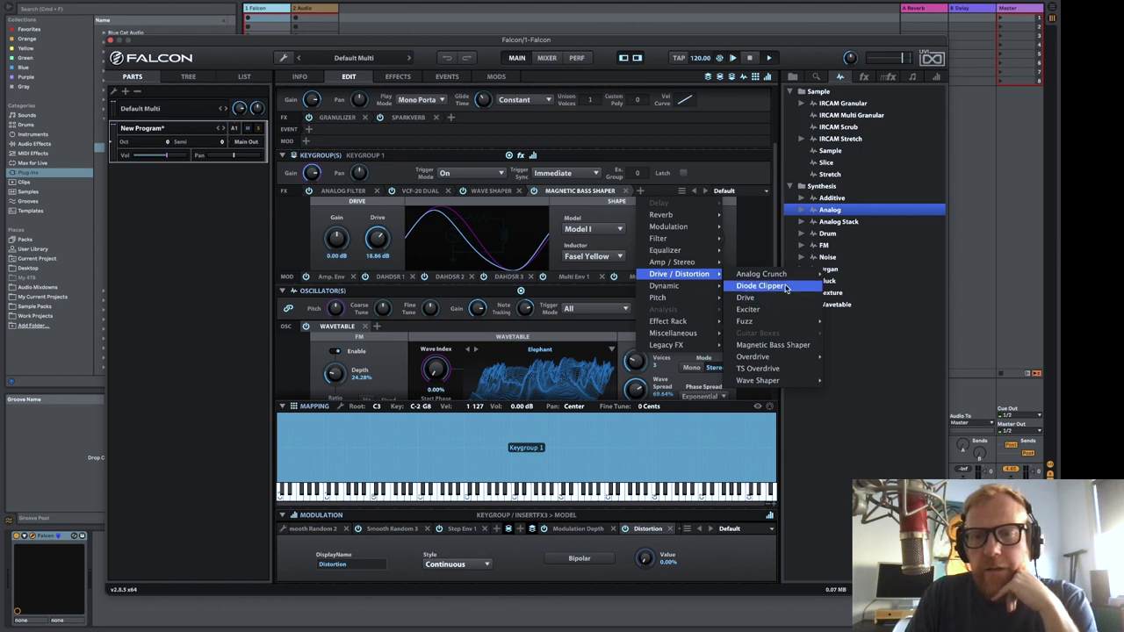
left_click(843, 274)
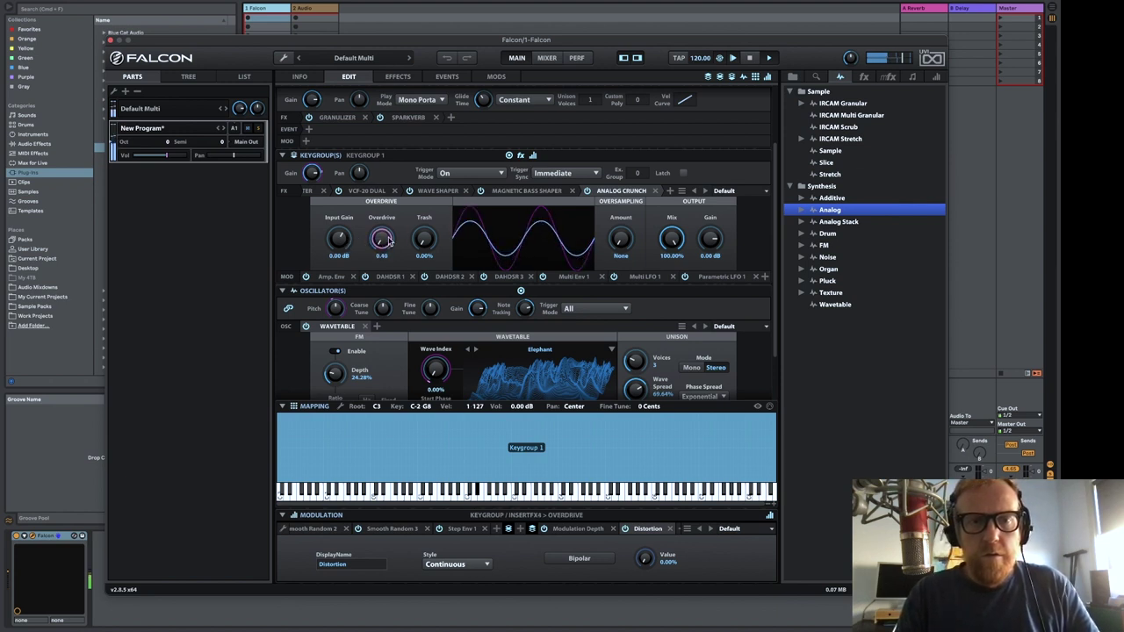
left_click_drag(420, 241, 409, 164)
left_click_drag(621, 238, 616, 80)
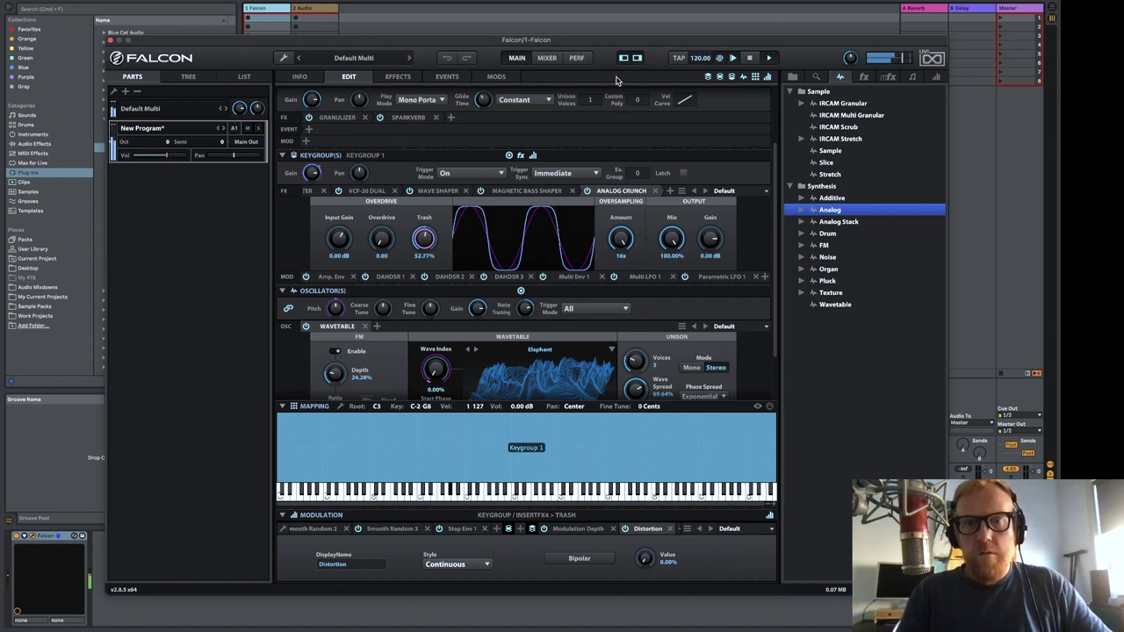
Raise the Analog Crunch overdrive to 2.50 and lower its mix to about 18%
left_click(671, 240)
mouse_move(671, 240)
left_mouse_down()
mouse_move(671, 299)
mouse_move(672, 281)
mouse_move(658, 288)
mouse_move(659, 246)
left_mouse_up()
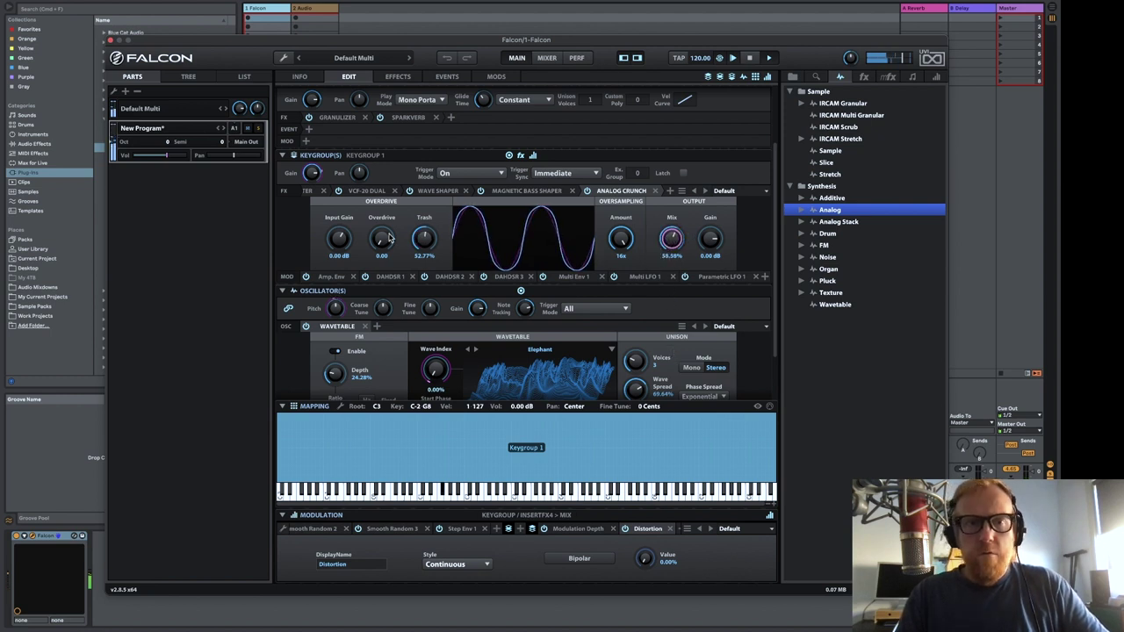
left_click(377, 240)
left_click_drag(377, 206, 378, 197)
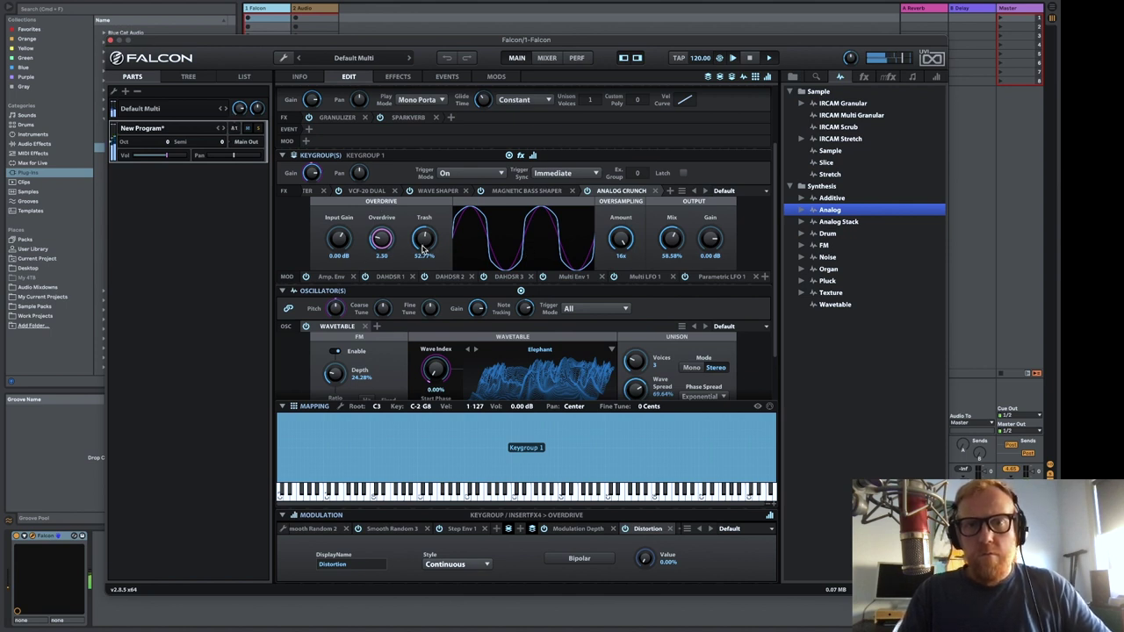
left_click_drag(671, 238, 669, 301)
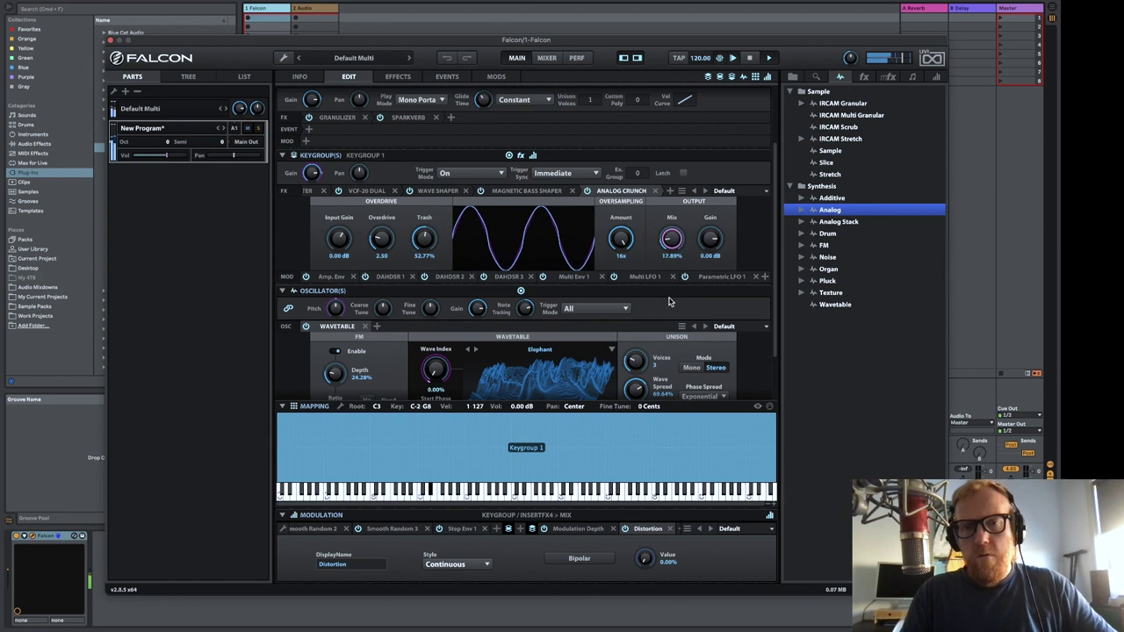
Sweep the Distortion macro up to 100% and back down to 0% to audition the effects chain
double_click(642, 558)
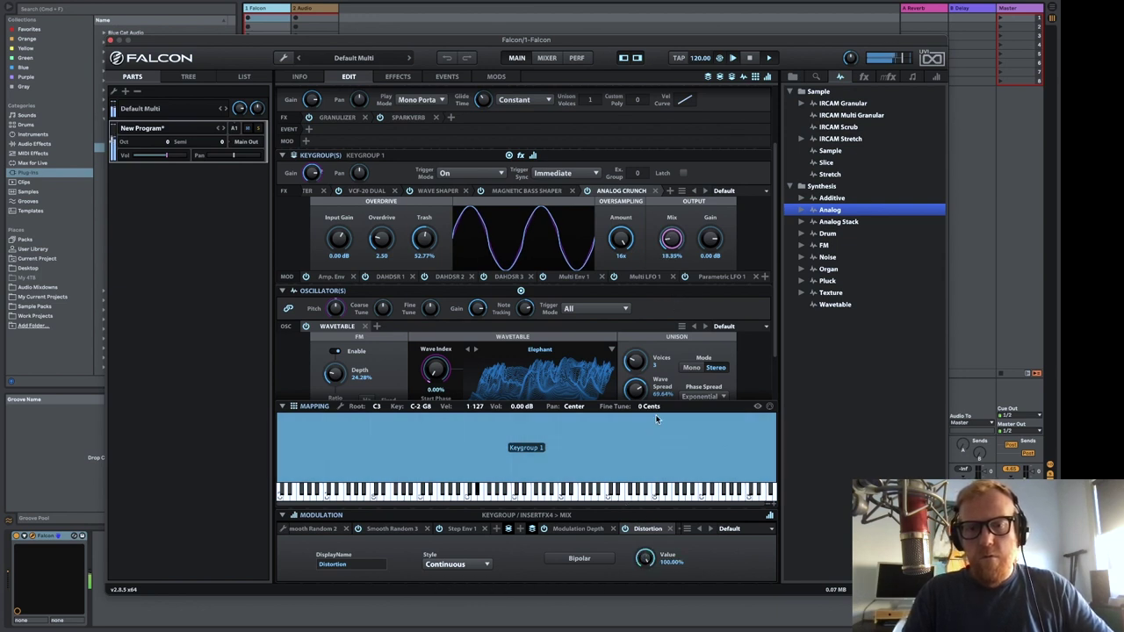
left_click_drag(657, 420, 654, 503)
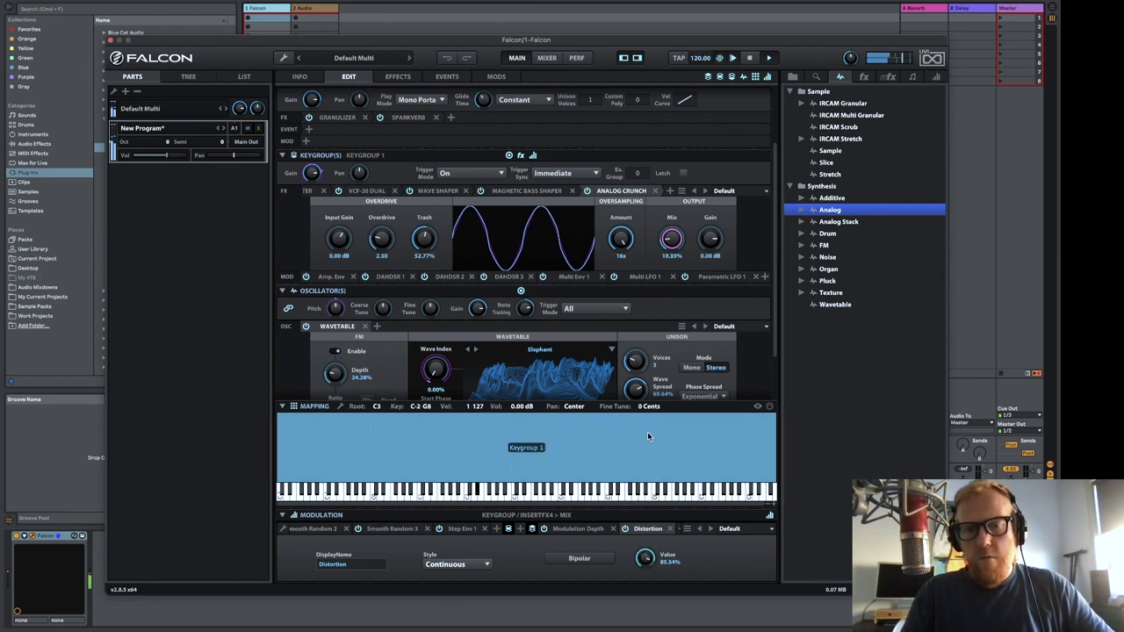
left_click_drag(647, 413, 652, 573)
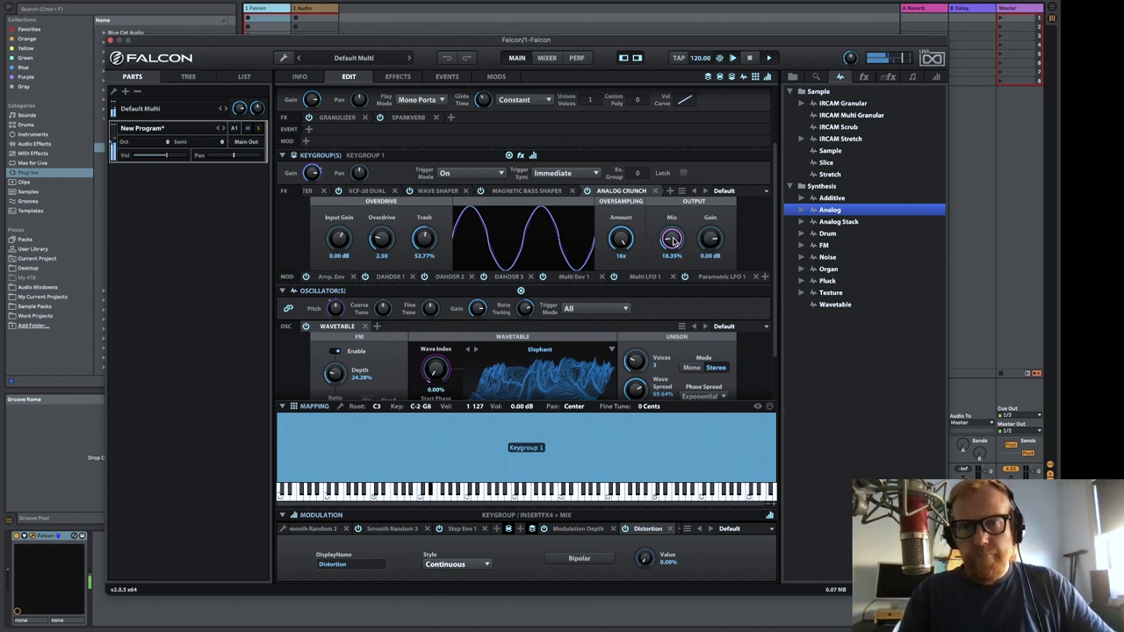
Compare the Analog Crunch at 0% mix, set its mix to 15.88%, and leave the Distortion macro at 0%
left_click_drag(672, 242, 678, 316)
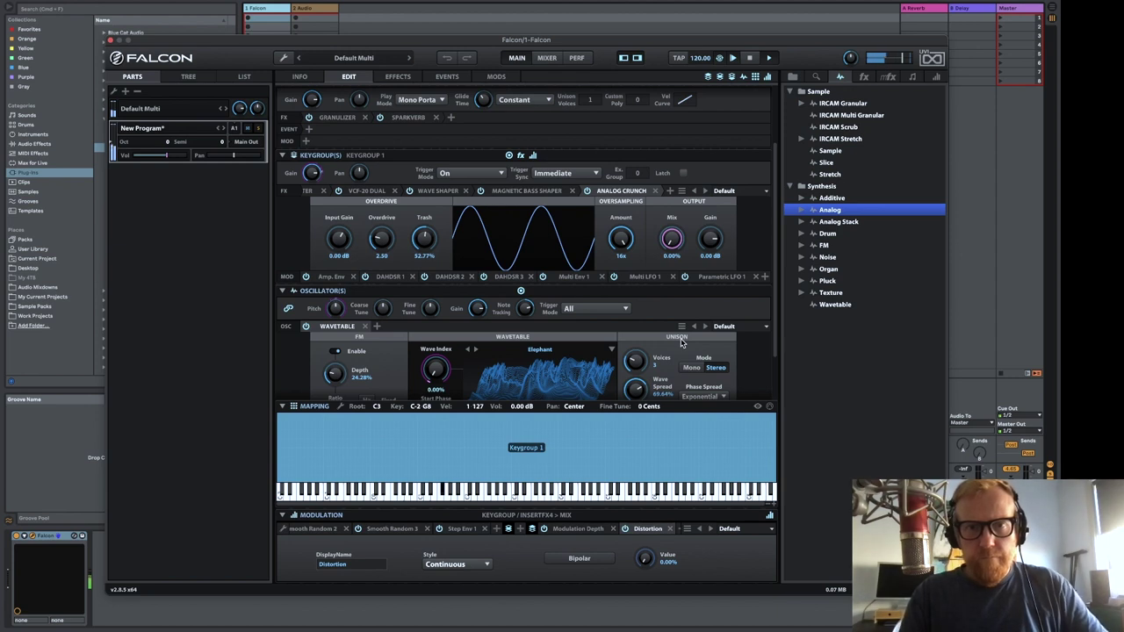
left_click_drag(675, 249, 674, 223)
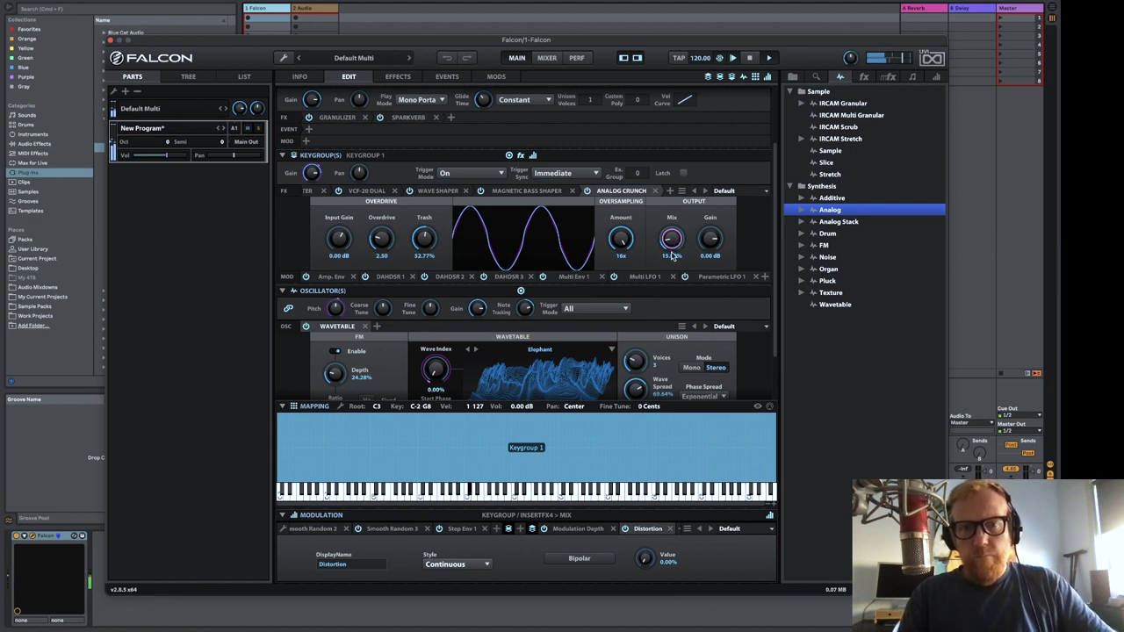
mouse_move(645, 561)
left_mouse_down()
mouse_move(653, 407)
mouse_move(656, 572)
left_mouse_up()
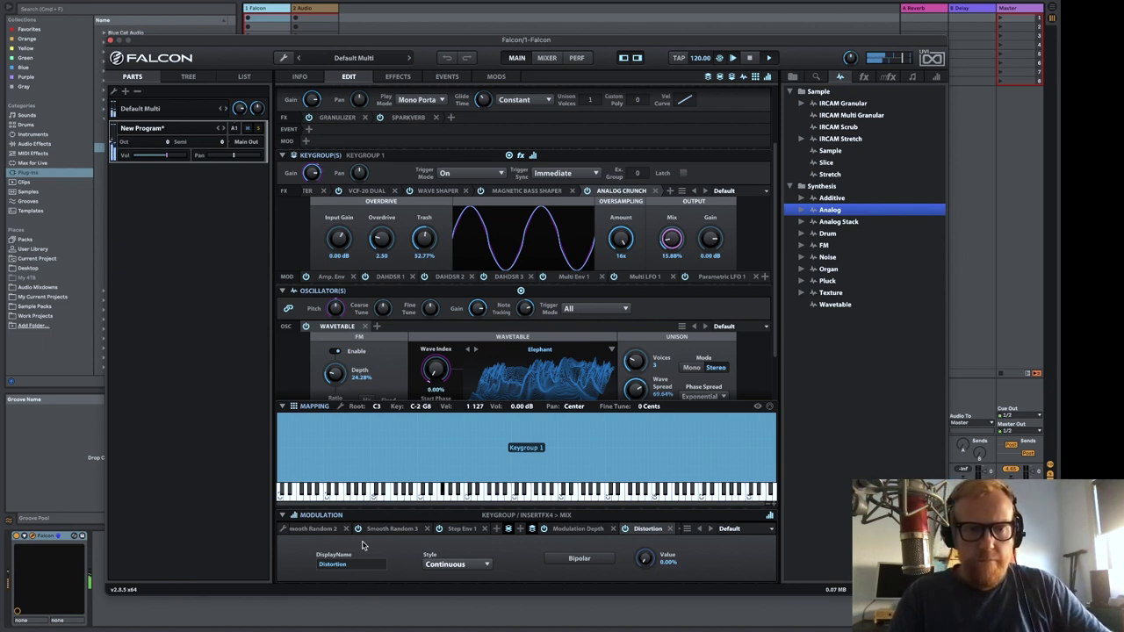
scroll(397, 531, "up", 5)
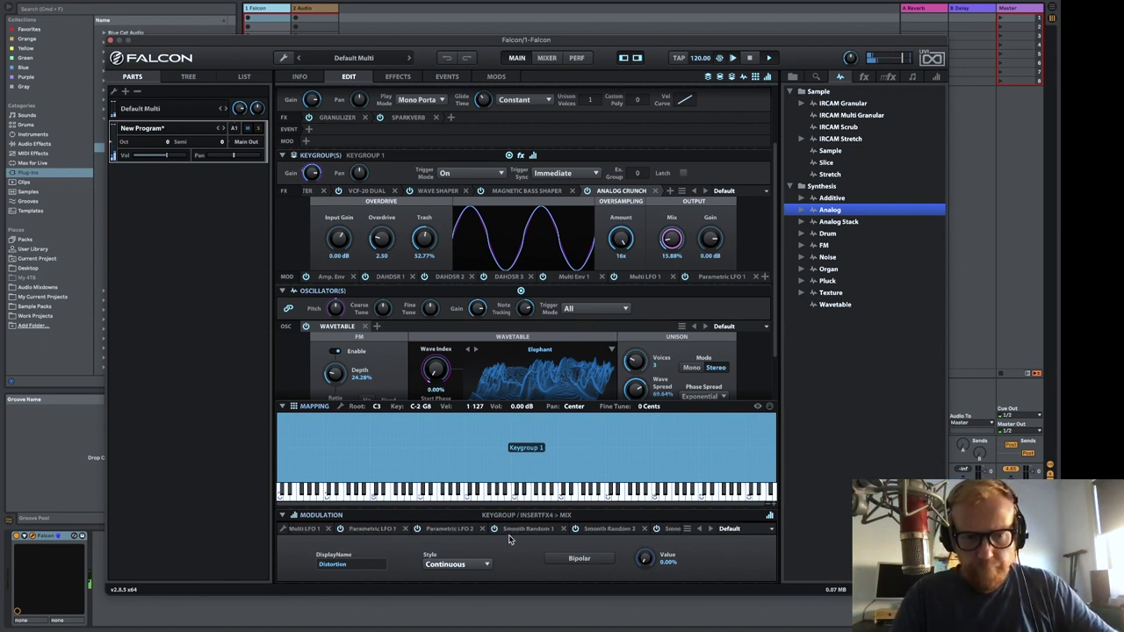
scroll(356, 533, "up", 2)
scroll(356, 532, "up", 1)
scroll(279, 360, "down", 2)
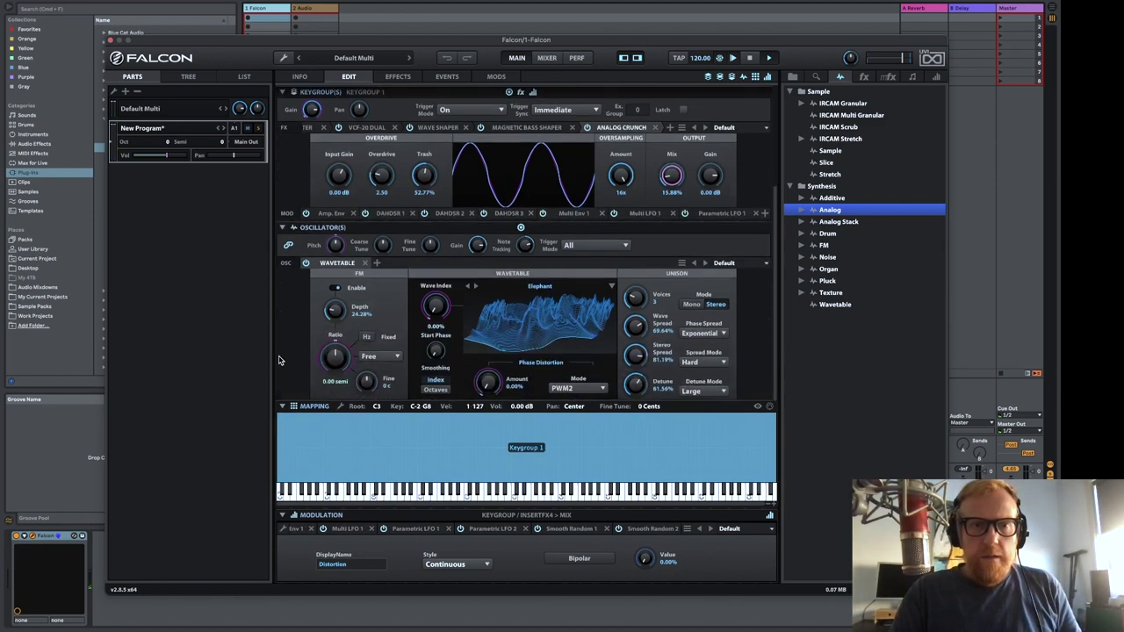
Lengthen the release of the DAHDSR 3 envelope modulating the VCF-20 Dual's highpass cutoff
left_click(366, 128)
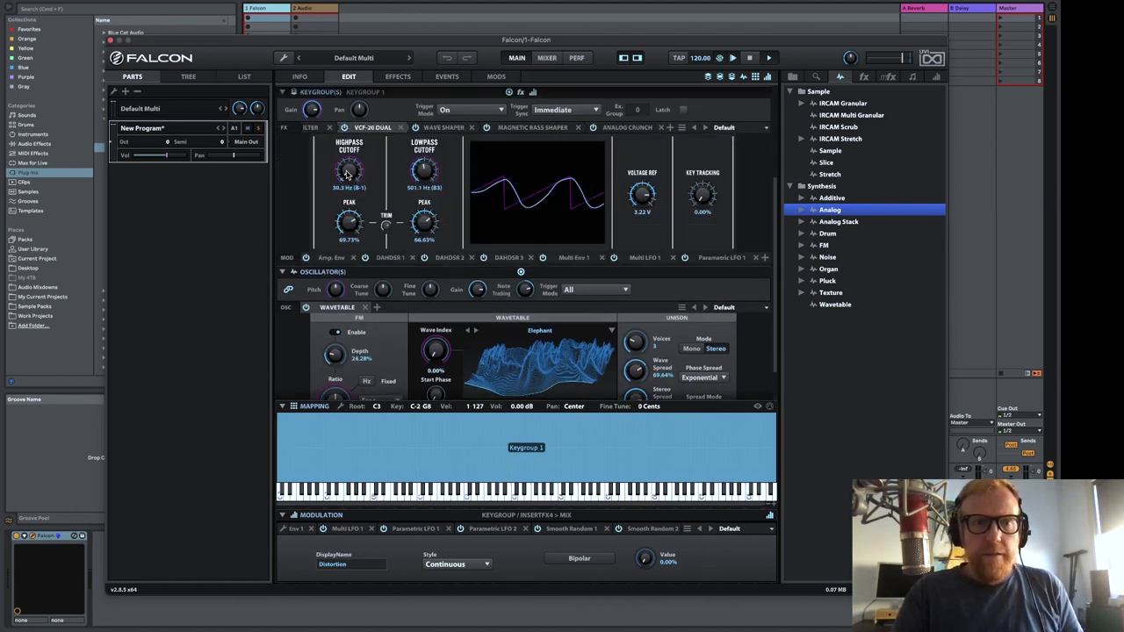
right_click(347, 174)
left_click(378, 190)
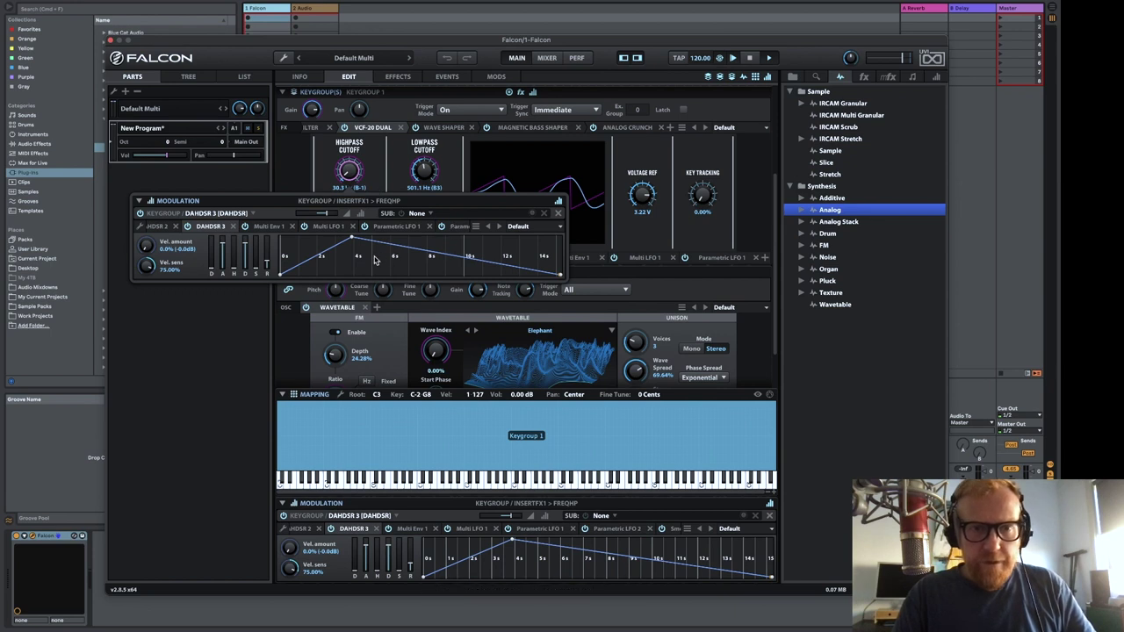
left_click_drag(268, 261, 268, 253)
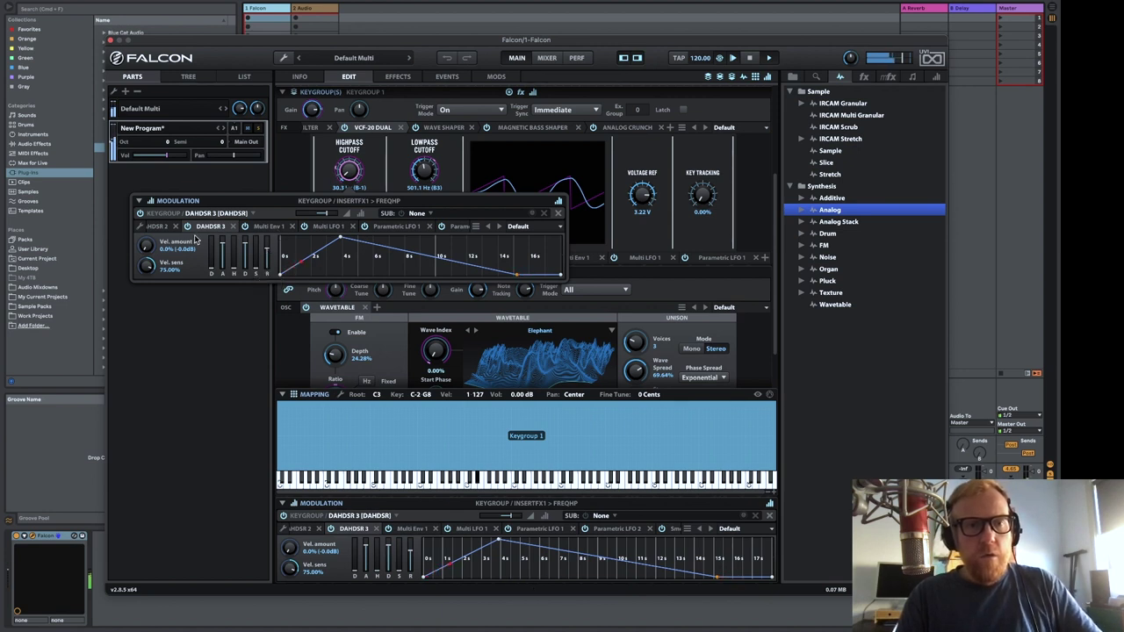
Review the modulation sources on the VCF-20 Dual's lowpass cutoff, including the Multi LFO 1 settings
left_click(426, 172)
right_click(428, 174)
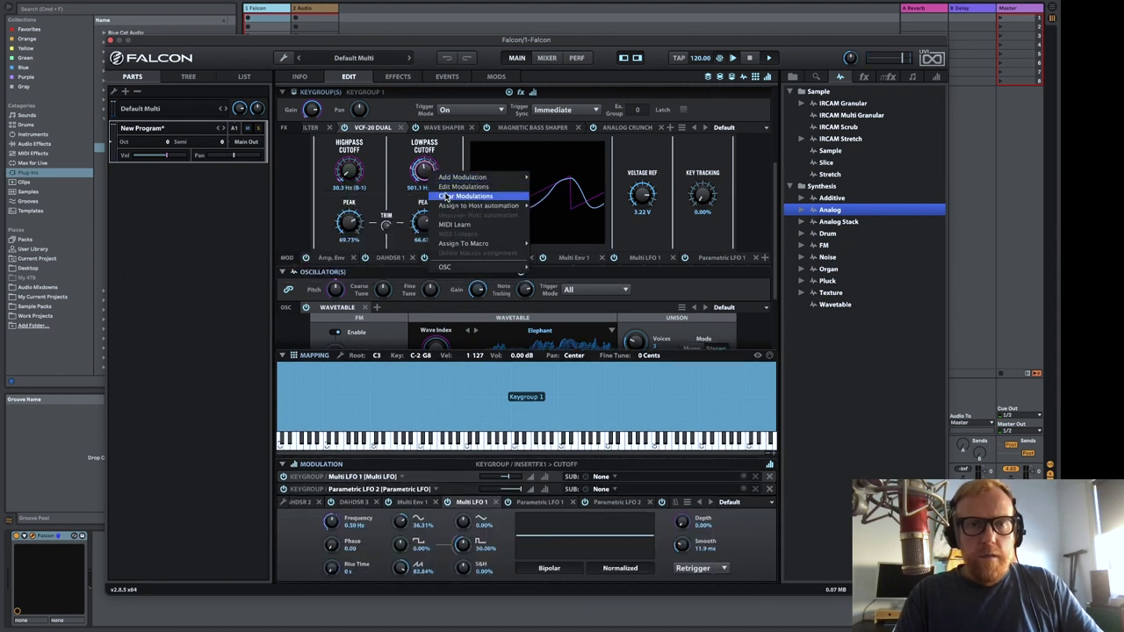
left_click(447, 185)
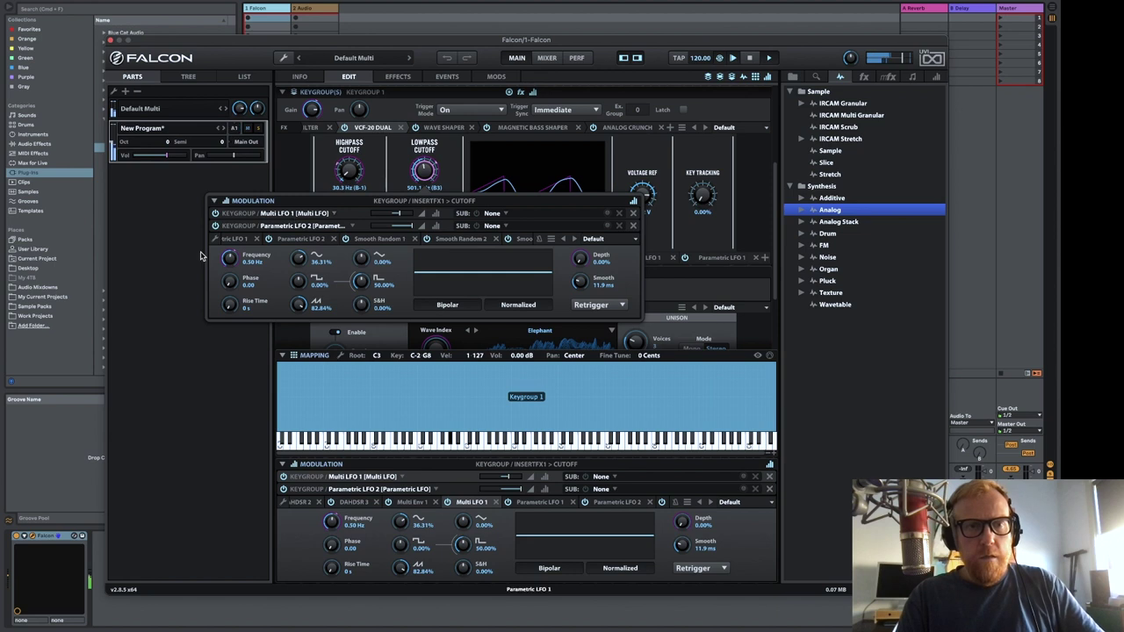
left_click(304, 216)
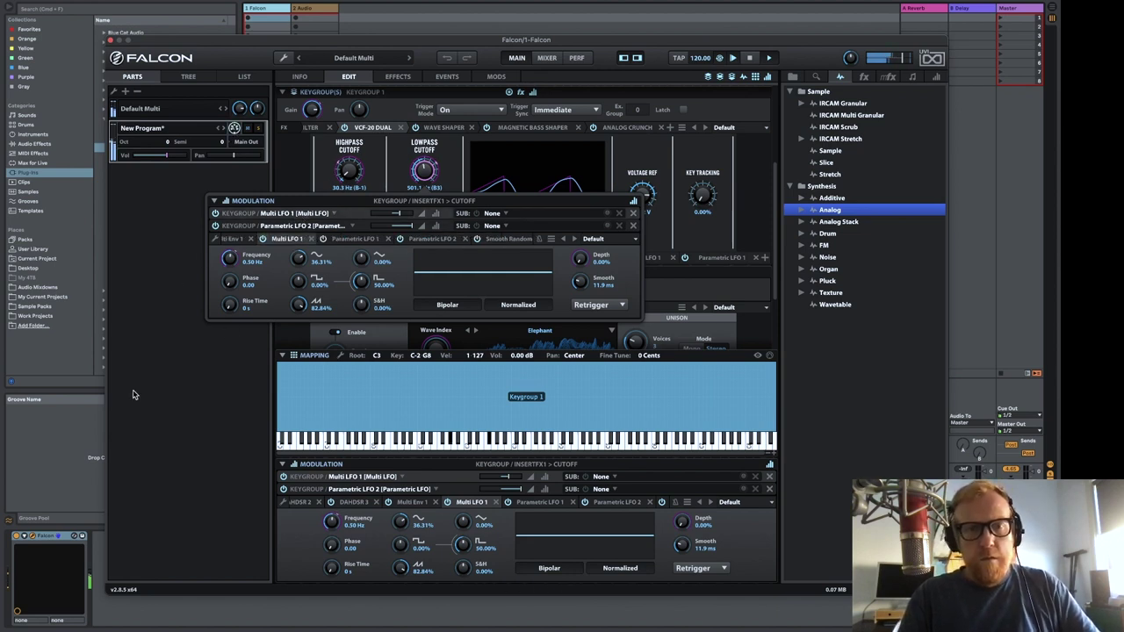
left_click(184, 381)
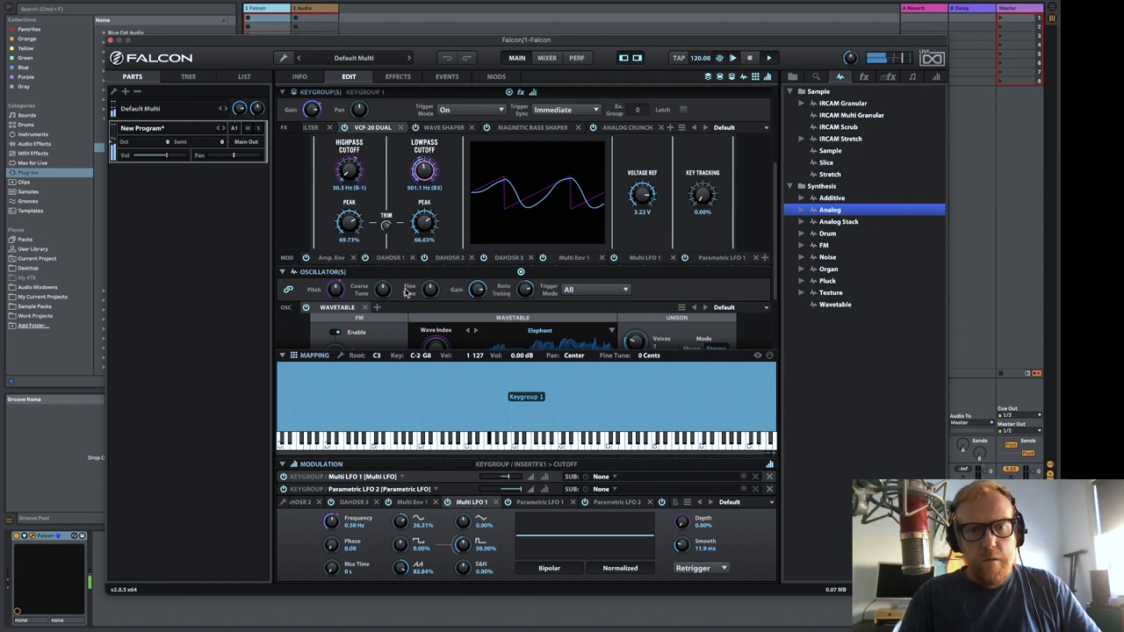
Test the Modulation Depth macro on the program's info page while playing notes
left_click(298, 77)
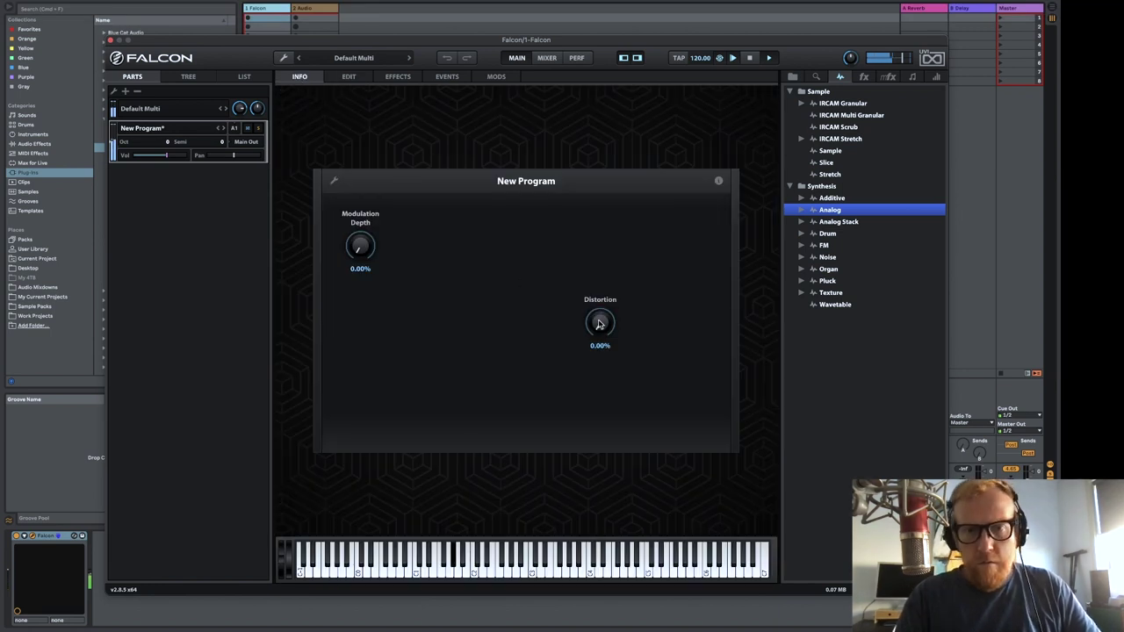
left_click_drag(363, 254, 407, 313)
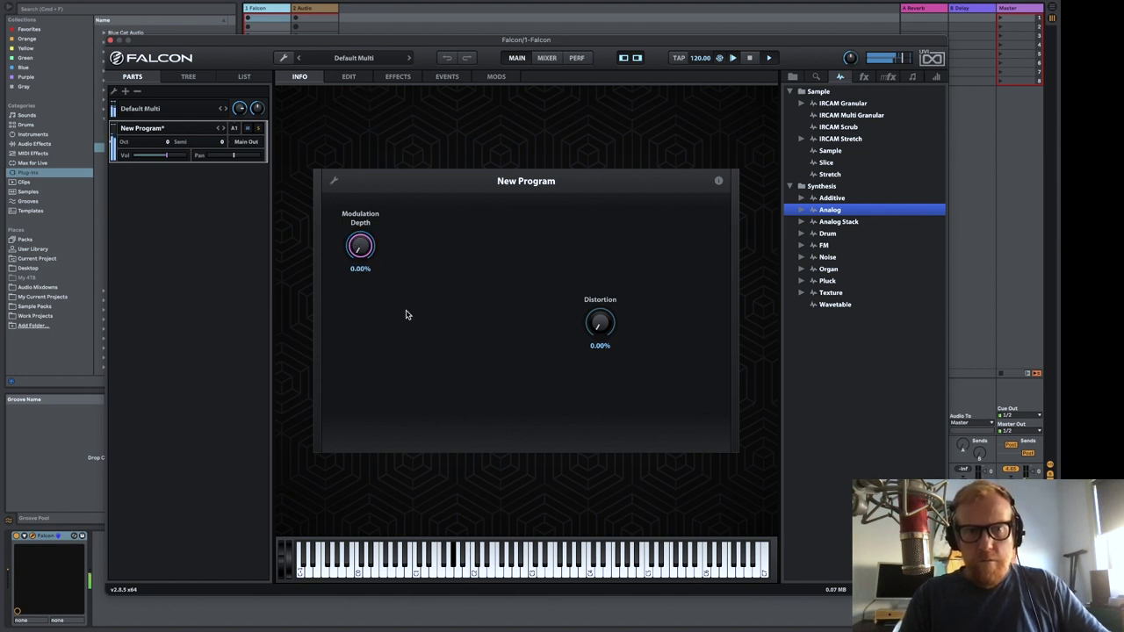
Examine the Step Env 1 modulation assigned to the wavetable oscillator's FM Ratio
left_click(350, 81)
scroll(286, 397, "down", 1)
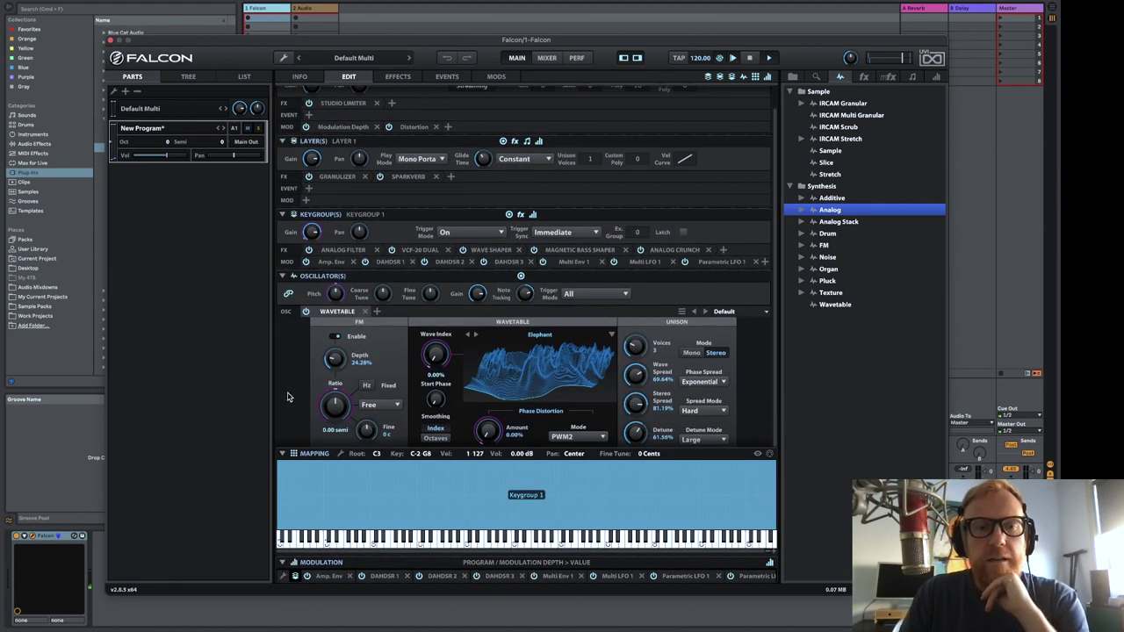
right_click(338, 406)
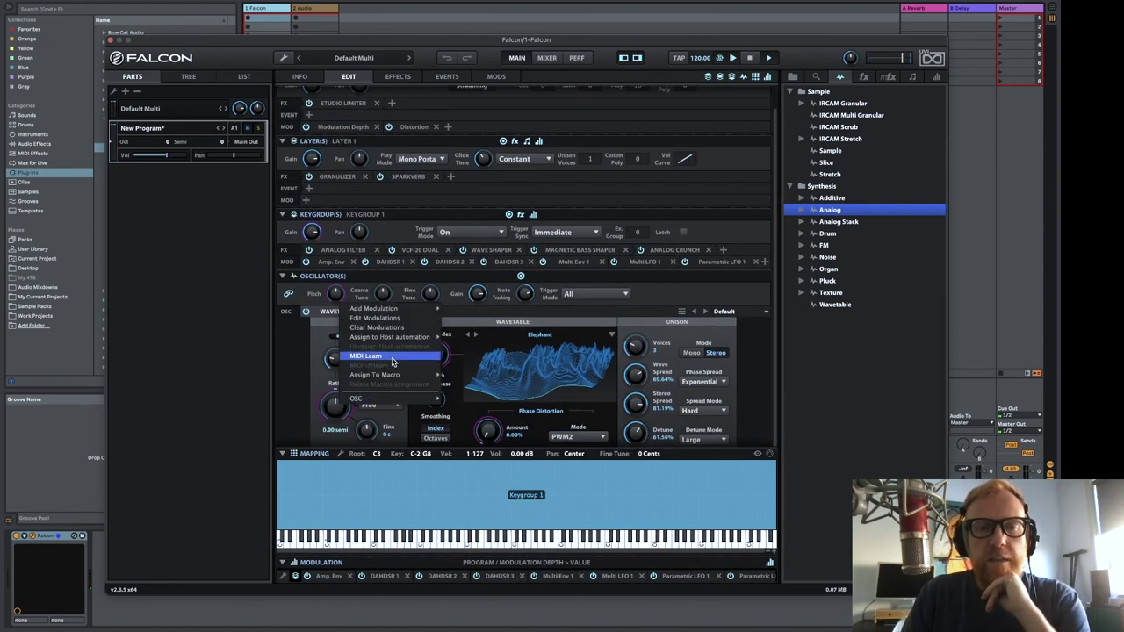
mouse_move(392, 376)
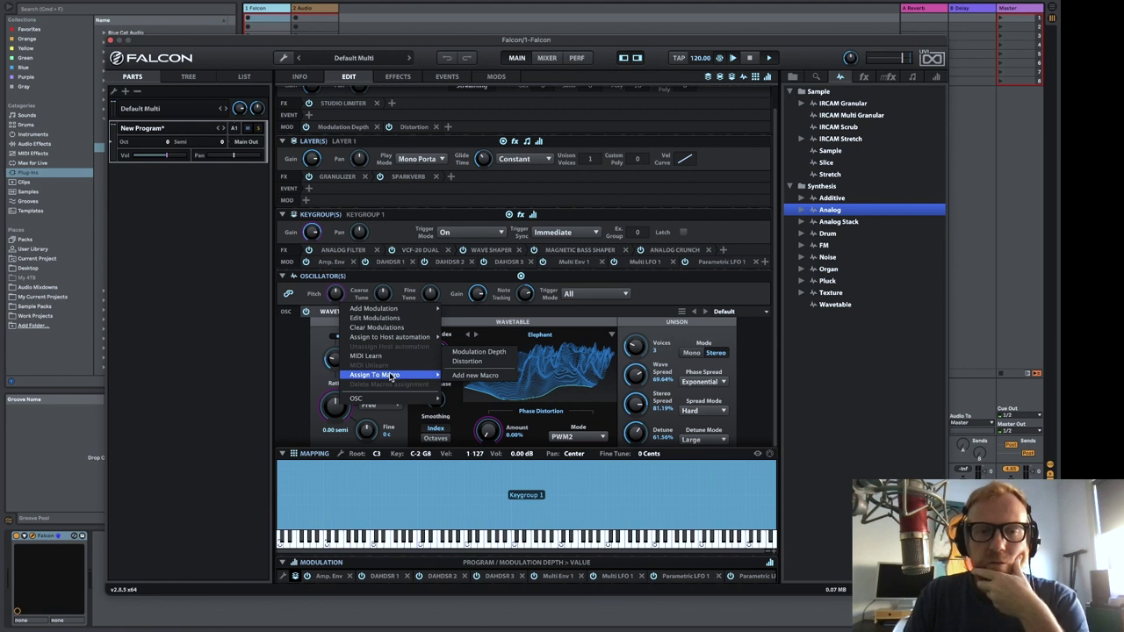
mouse_move(374, 309)
left_click(481, 475)
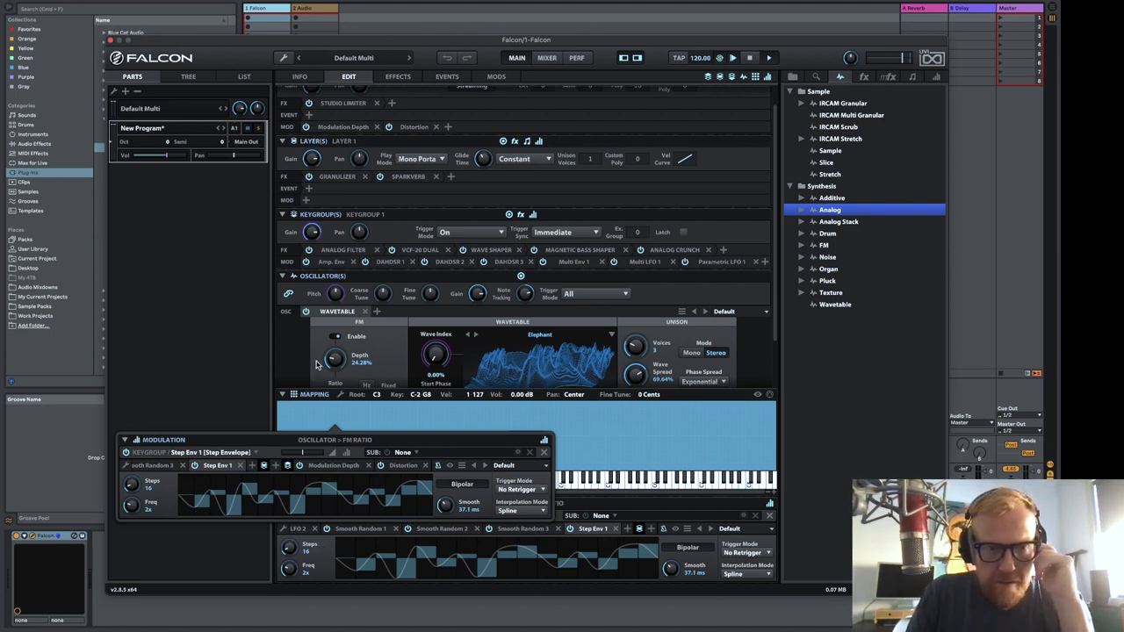
scroll(300, 353, "down", 2)
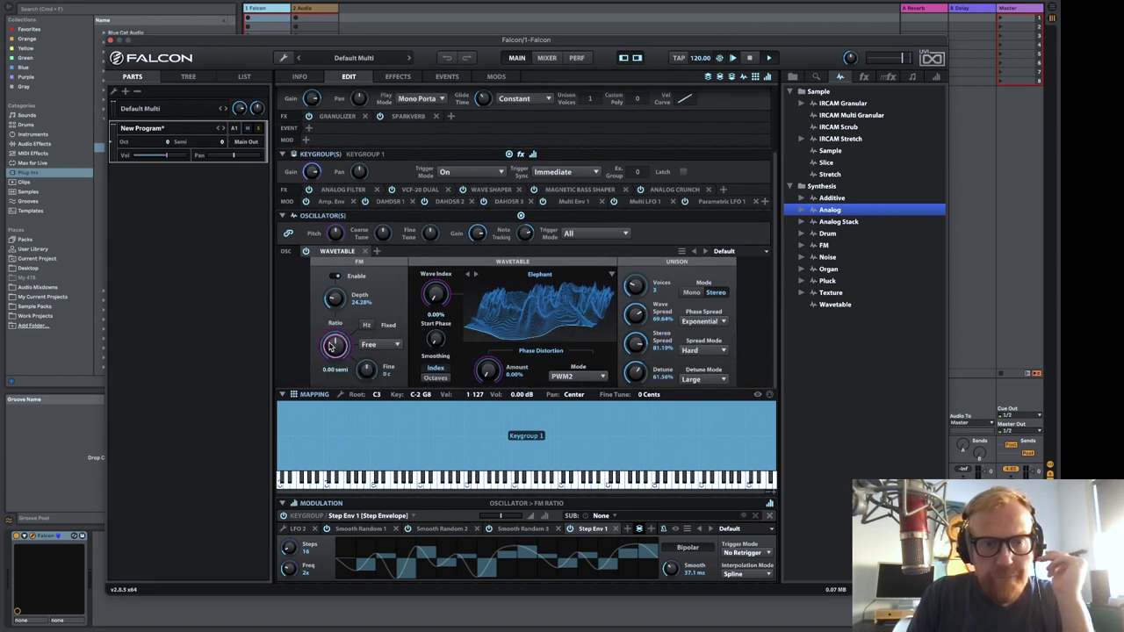
right_click(331, 345)
mouse_move(369, 341)
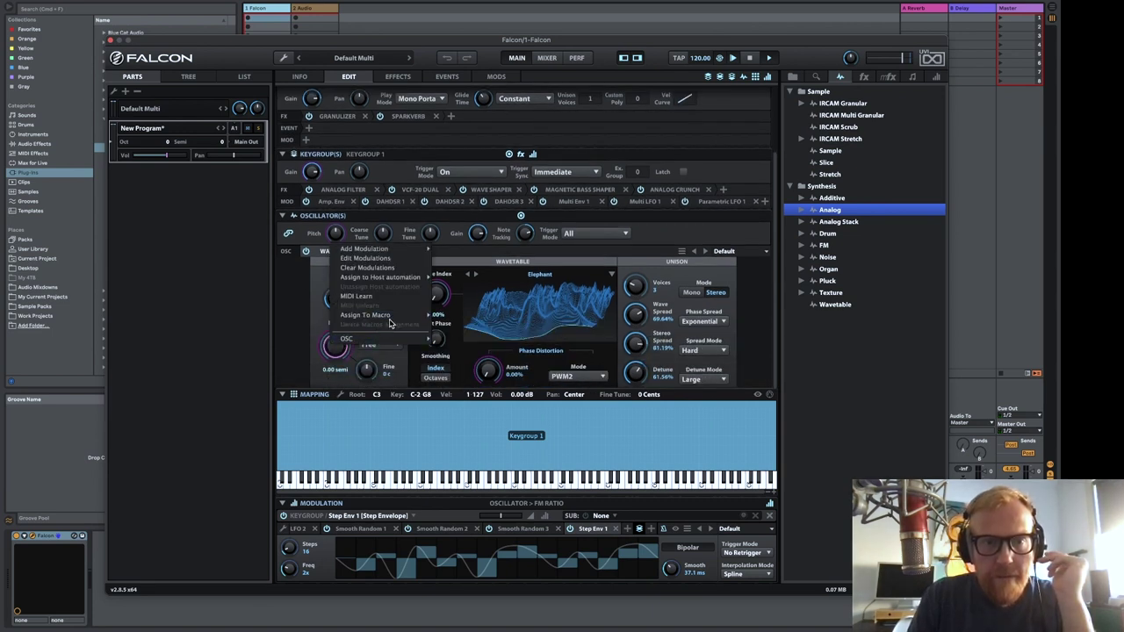
mouse_move(391, 315)
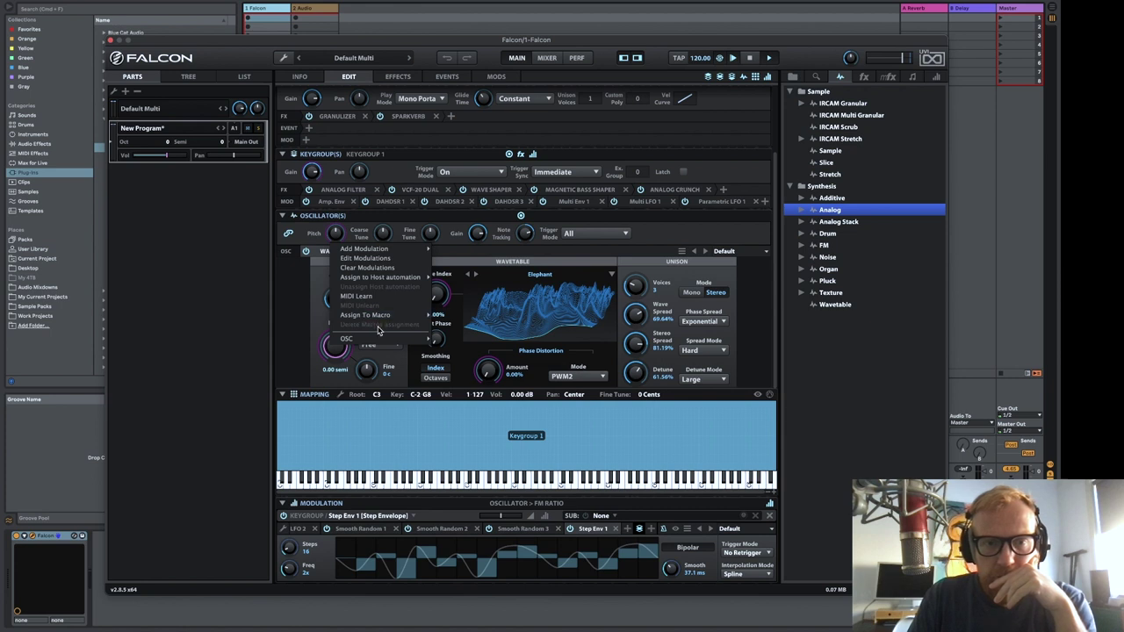
left_click(303, 320)
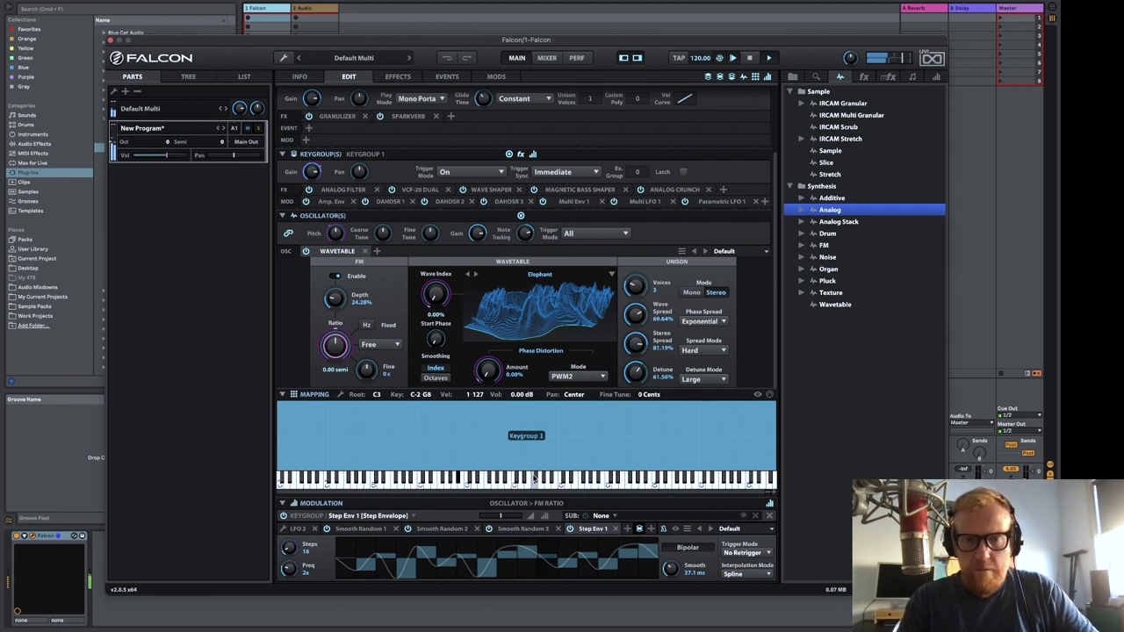
Check the program's macro controls and review the FM Ratio's Step Env 1 modulation settings
left_click(300, 77)
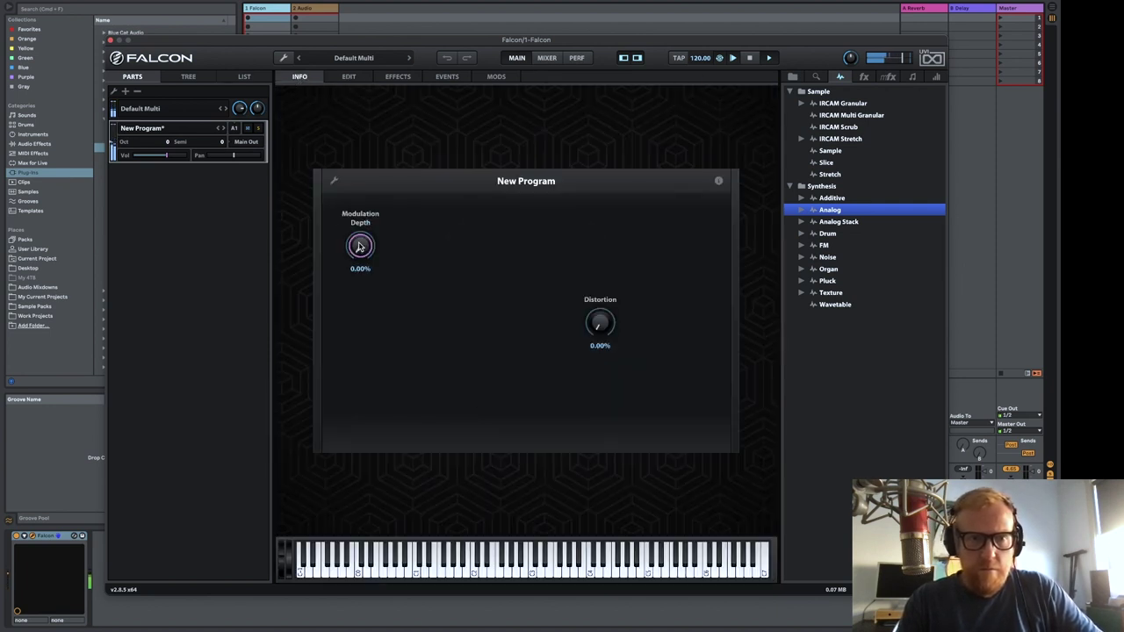
left_click(349, 78)
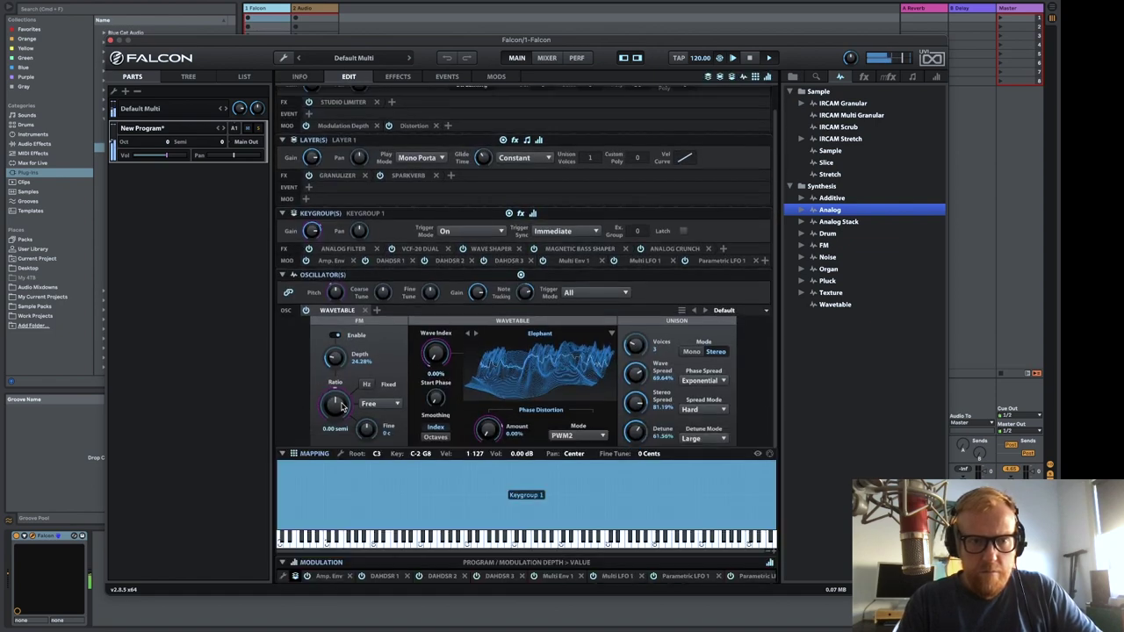
right_click(341, 406)
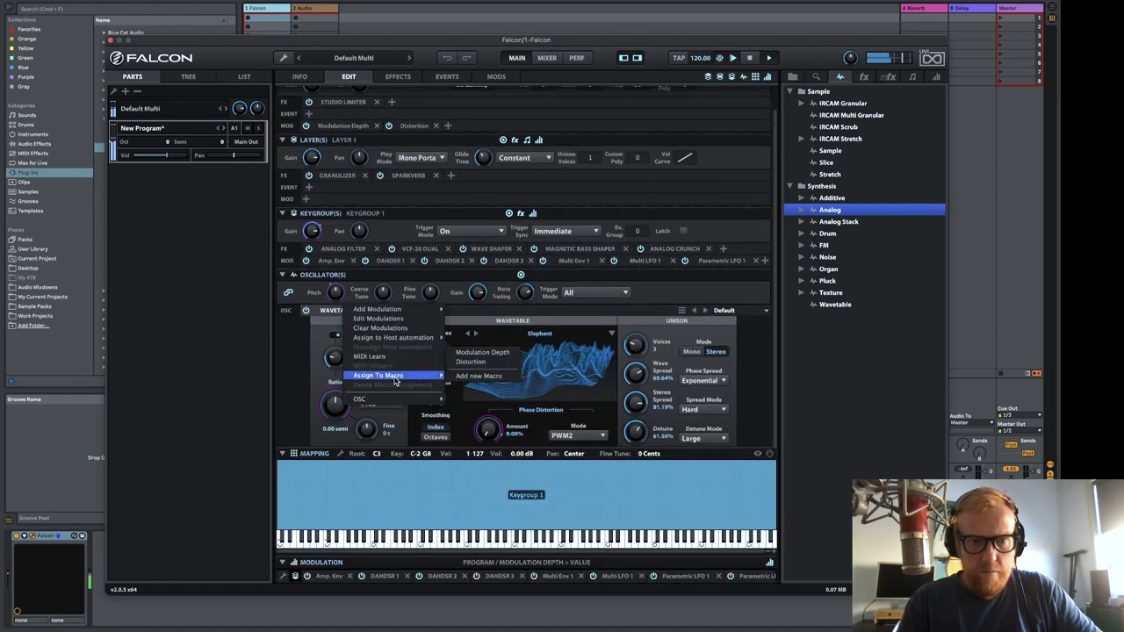
left_click(382, 319)
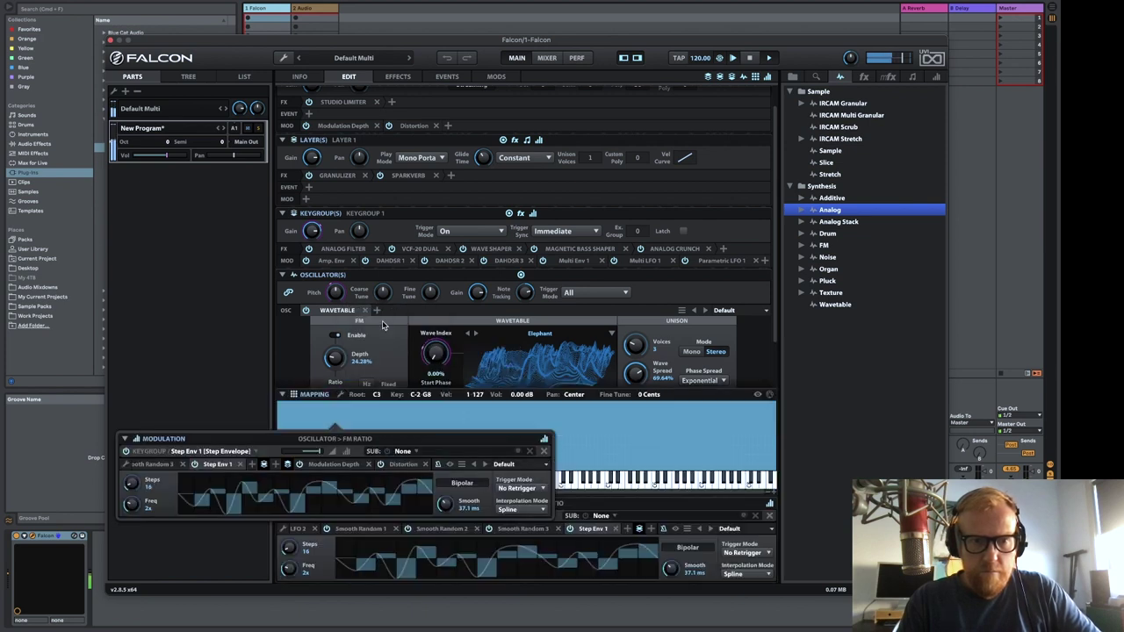
left_click(293, 366)
Set the wavetable oscillator's FM Depth to about 25%
left_click_drag(335, 362, 336, 363)
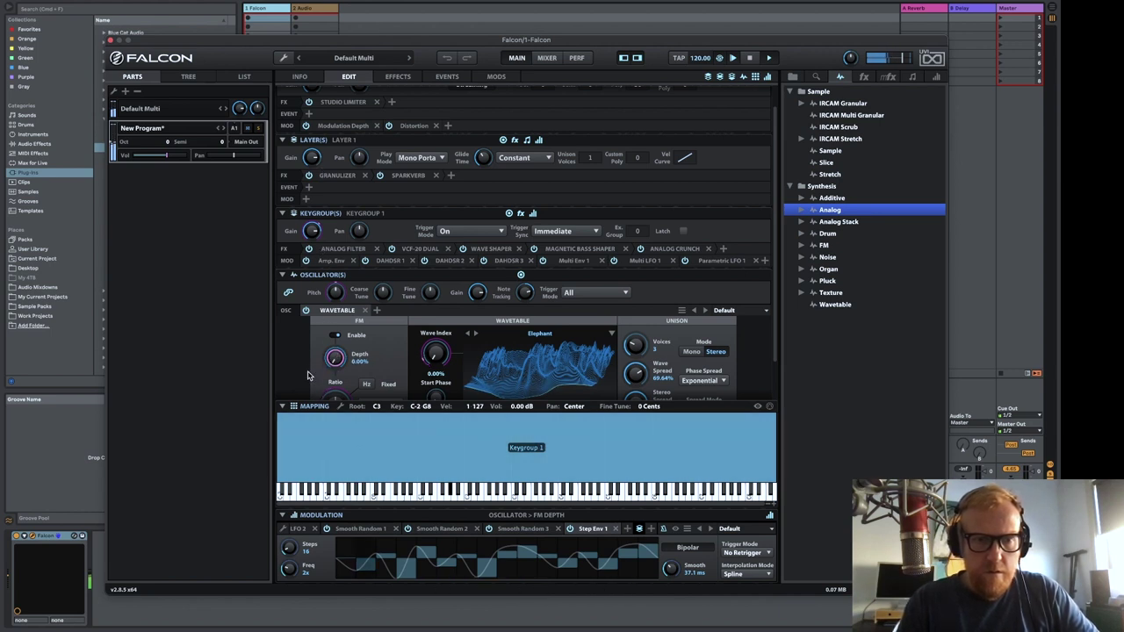
scroll(338, 334, "down", 1)
left_click_drag(336, 312, 336, 290)
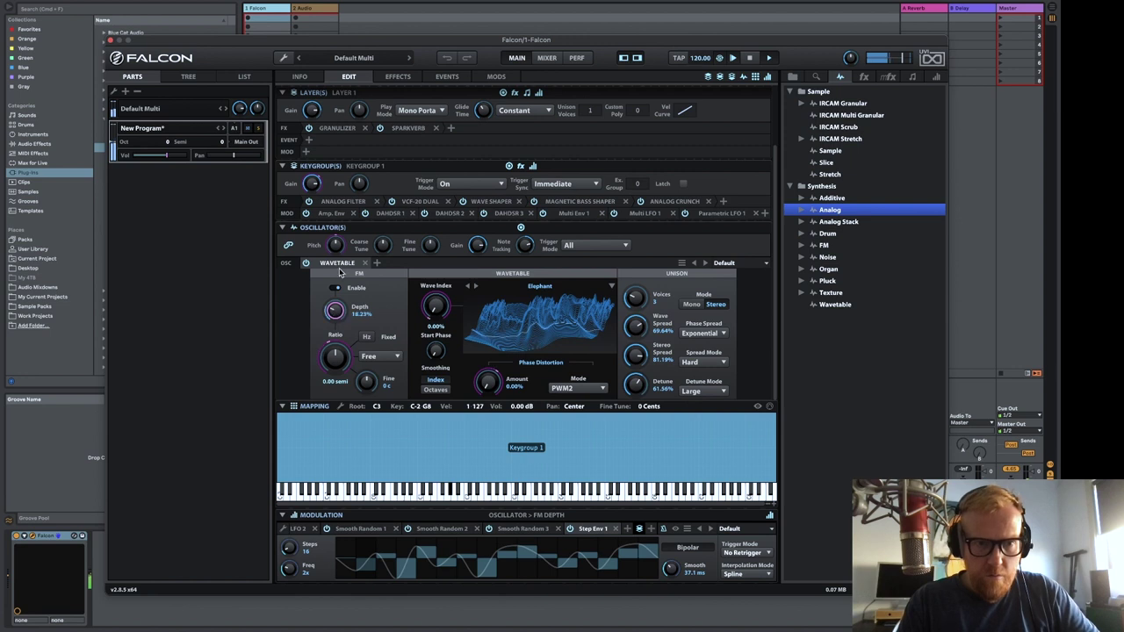
Clear all modulations from the wavetable oscillator's FM Ratio and reset the ratio to 0.00 semi
left_click(336, 351)
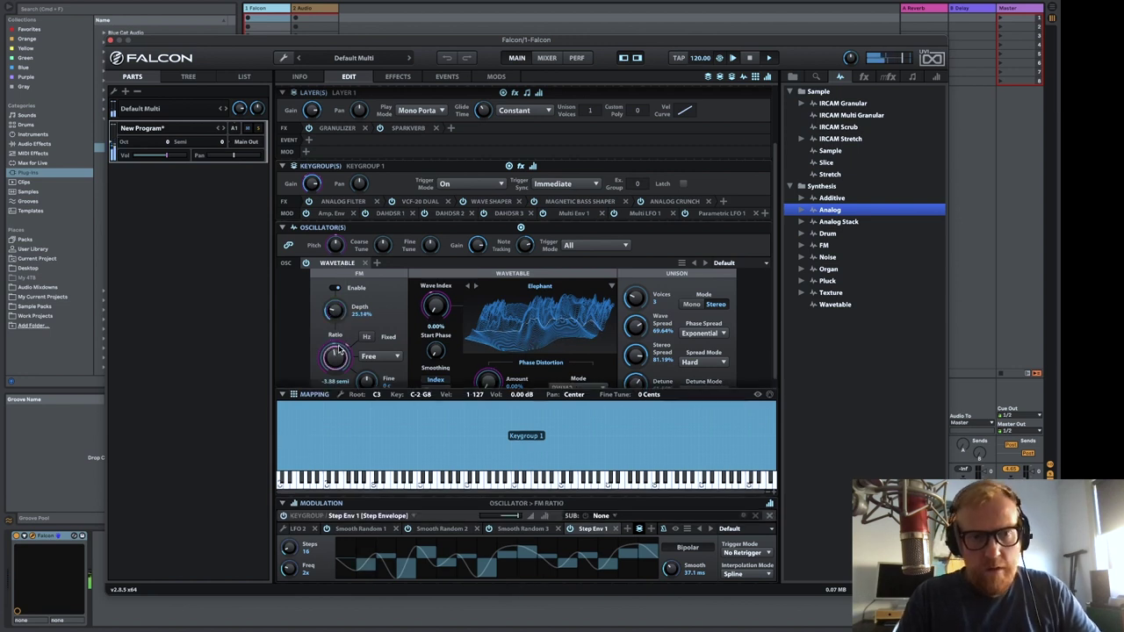
right_click(336, 351)
left_click(377, 270)
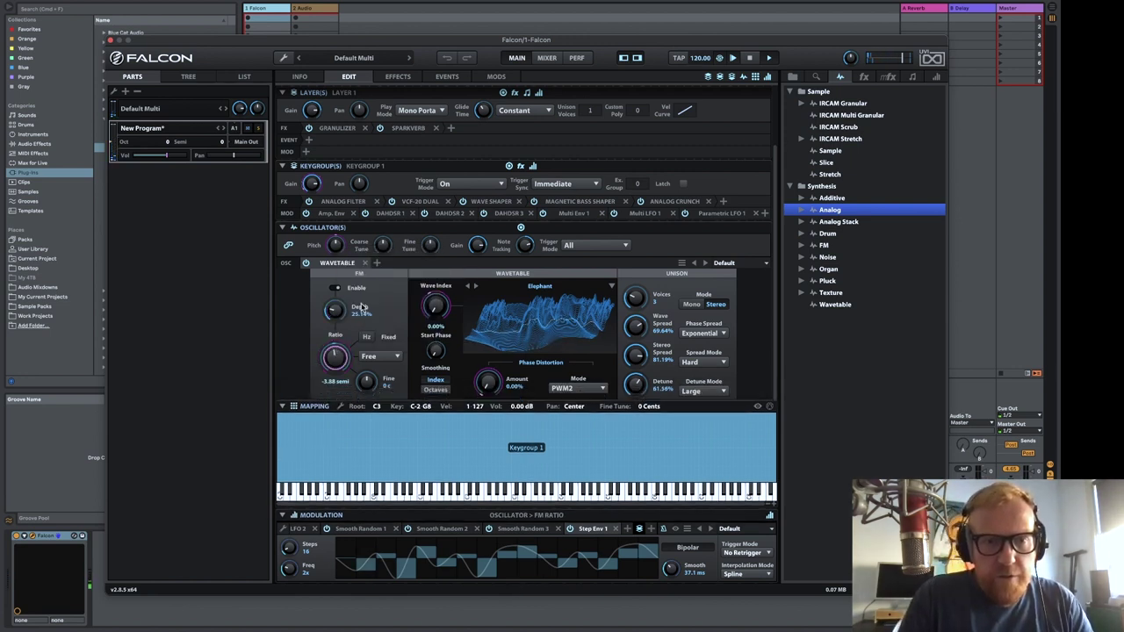
double_click(335, 359)
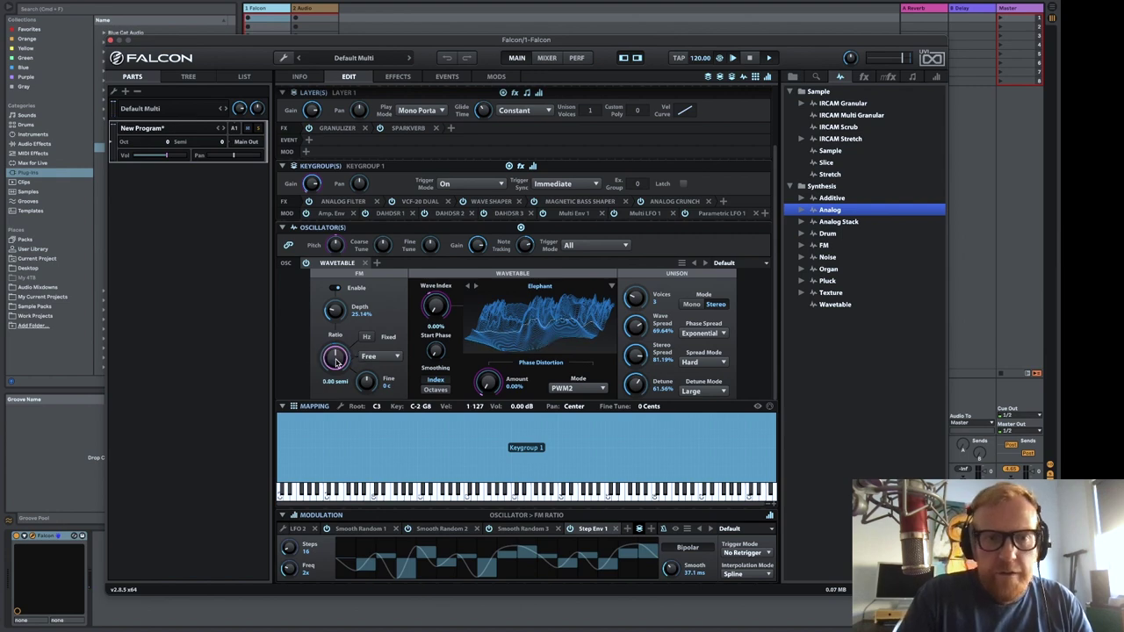
Add the keygroup's existing Step Env 1 as a modulation source on the FM Ratio
right_click(335, 360)
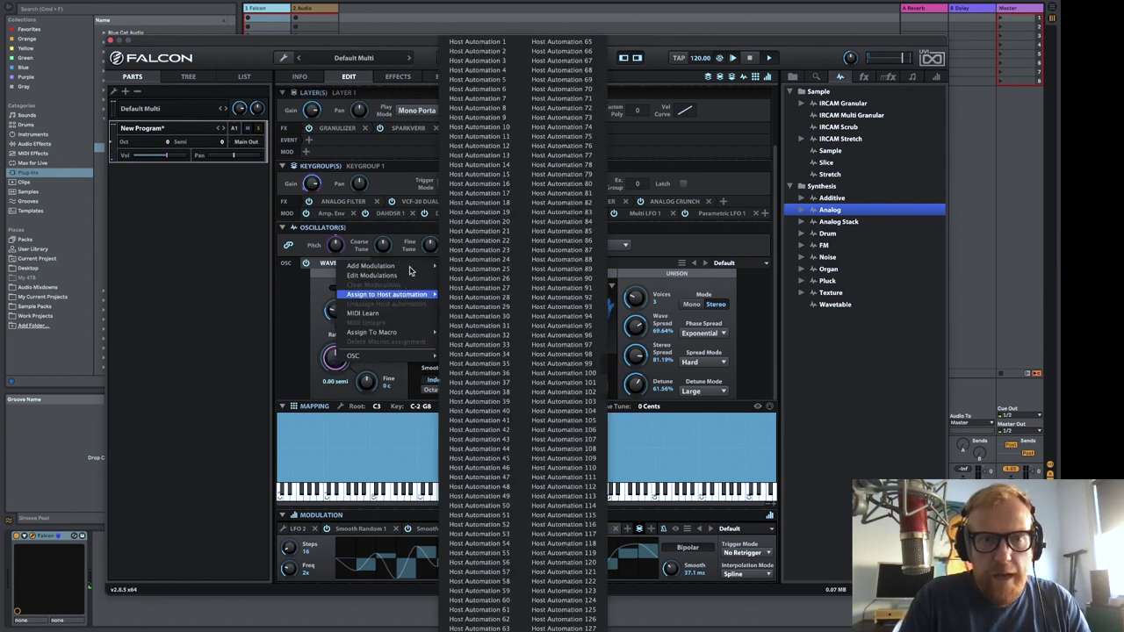
mouse_move(387, 265)
mouse_move(479, 442)
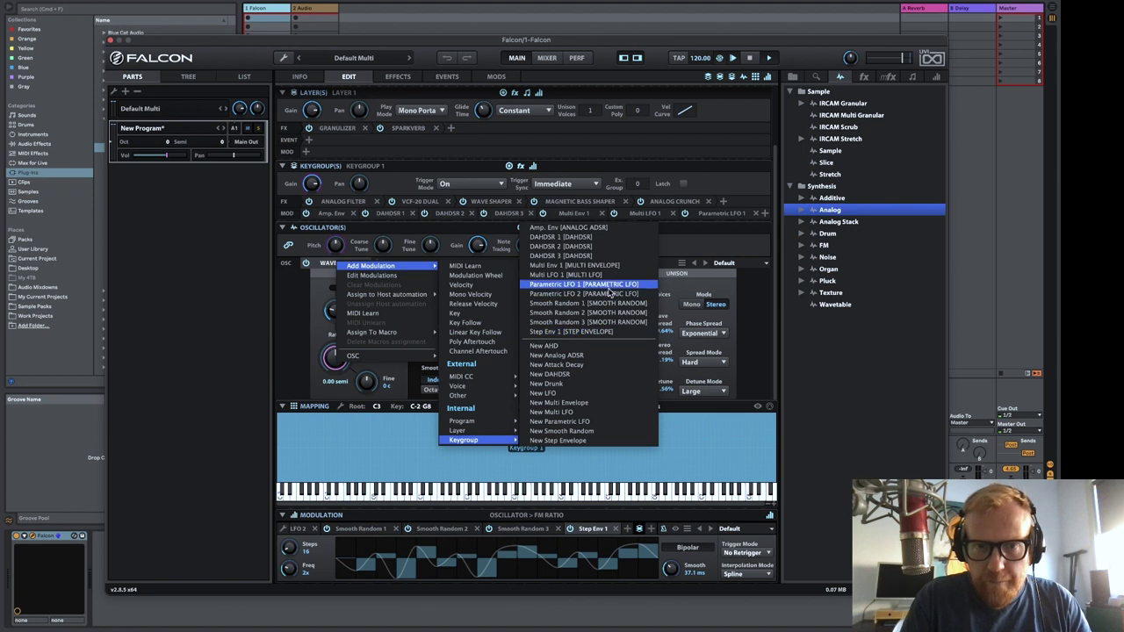
left_click(600, 332)
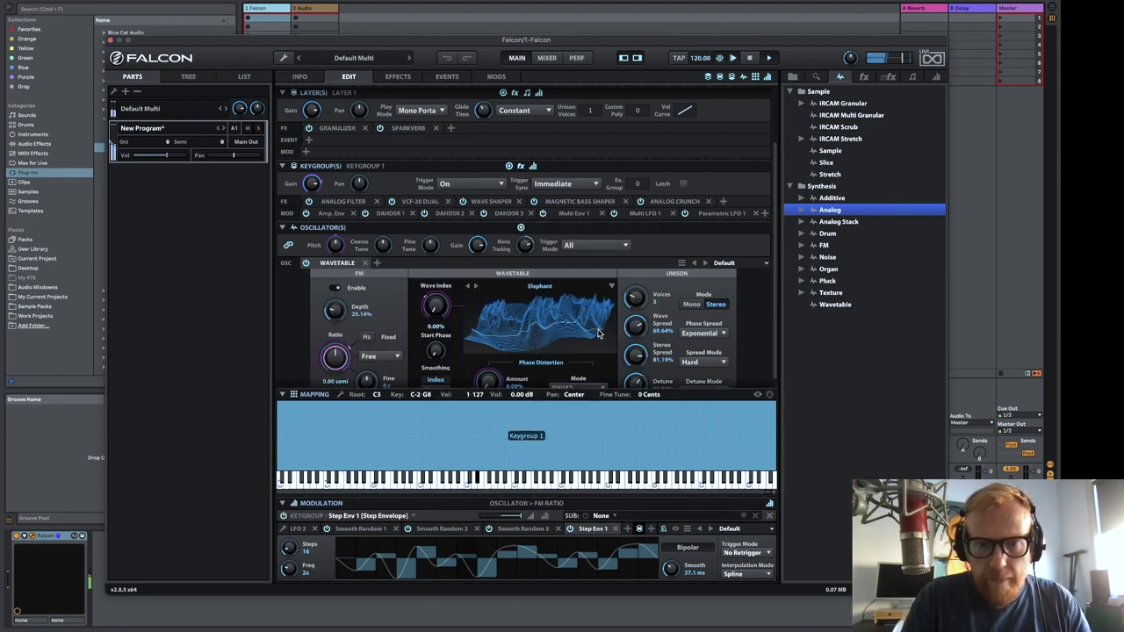
right_click(336, 357)
mouse_move(410, 329)
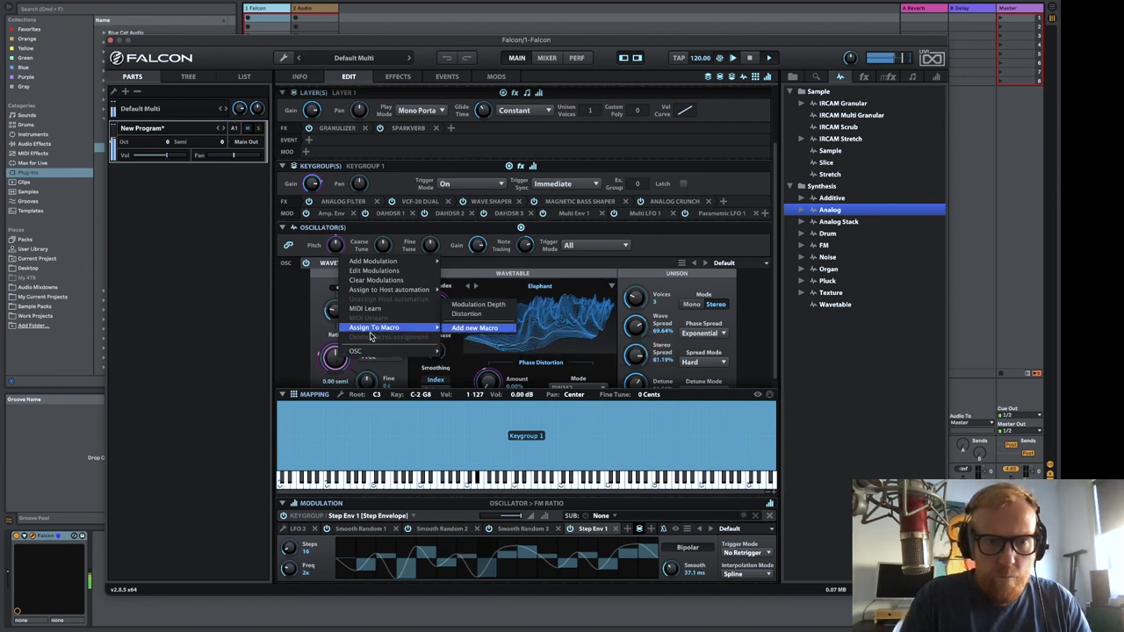
left_click(289, 327)
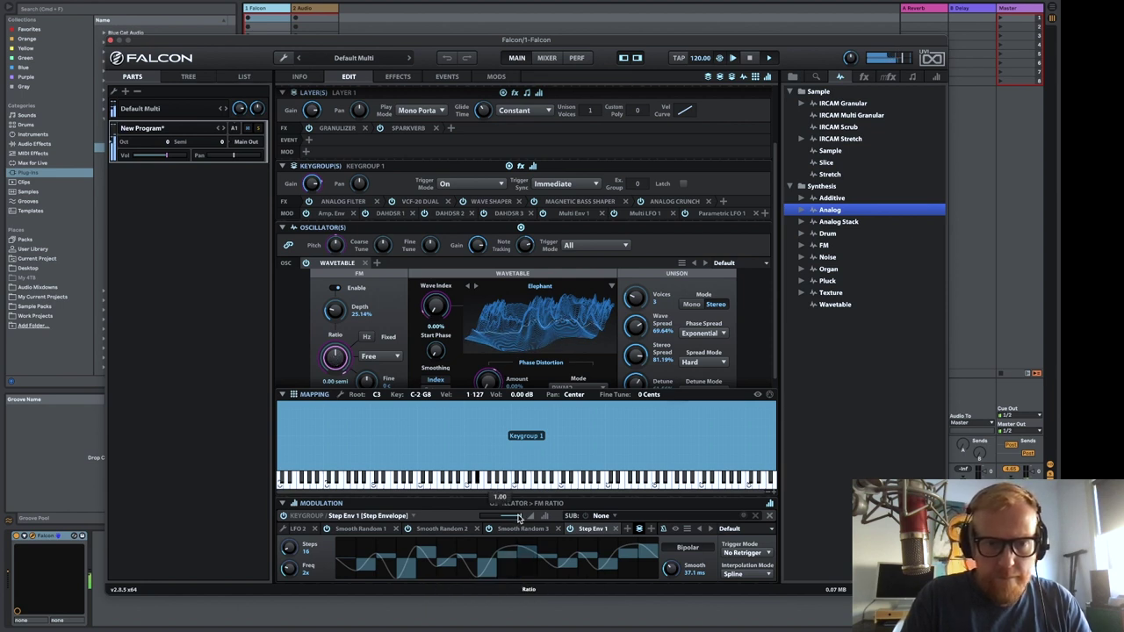
Set the Step Env 1 modulation amount on the FM Ratio to 1.00 and assign that amount to a new macro
left_click_drag(512, 517, 509, 519)
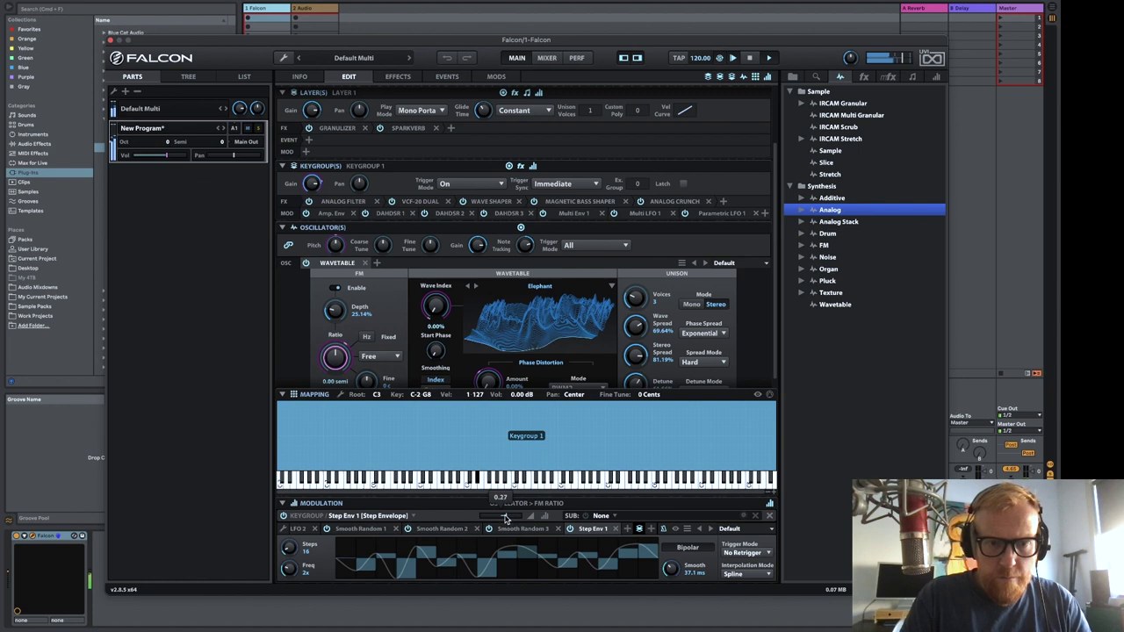
left_click_drag(507, 519, 517, 520)
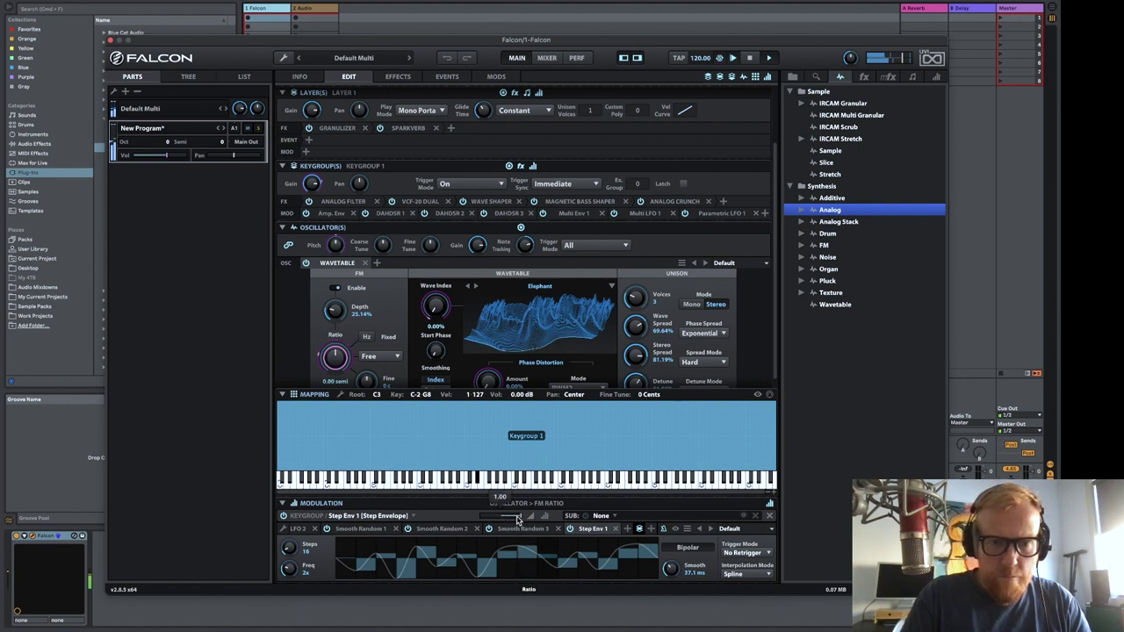
right_click(518, 520)
mouse_move(565, 490)
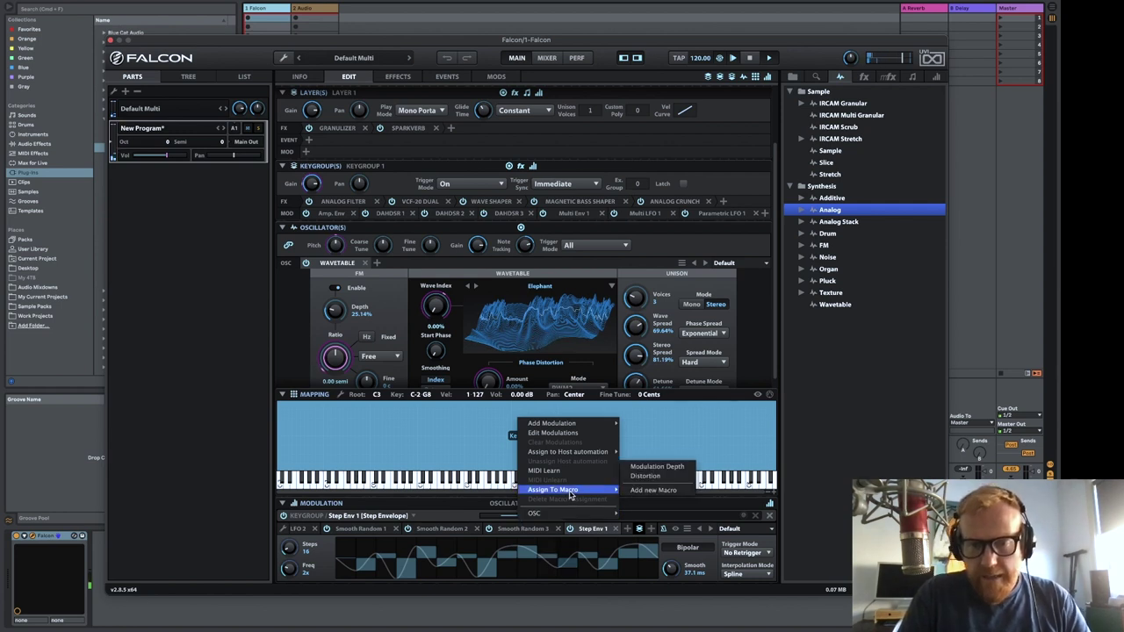
left_click(650, 491)
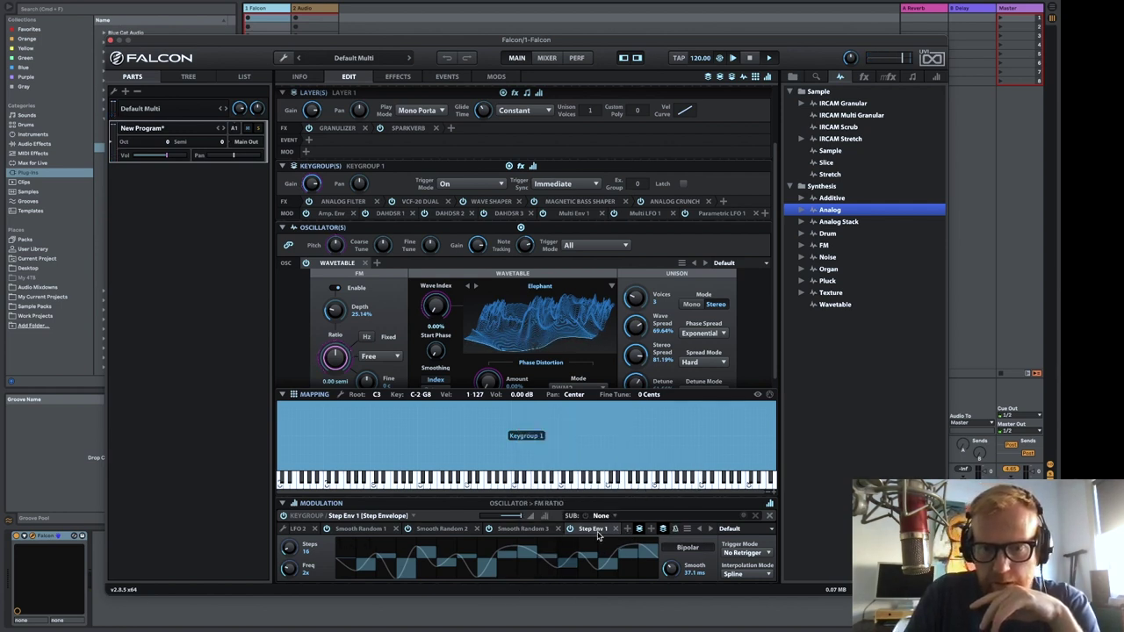
Rename the new FM Ratio modulation macro to FM and set its value to about 90.5%
scroll(598, 532, "right", 3)
left_click(627, 530)
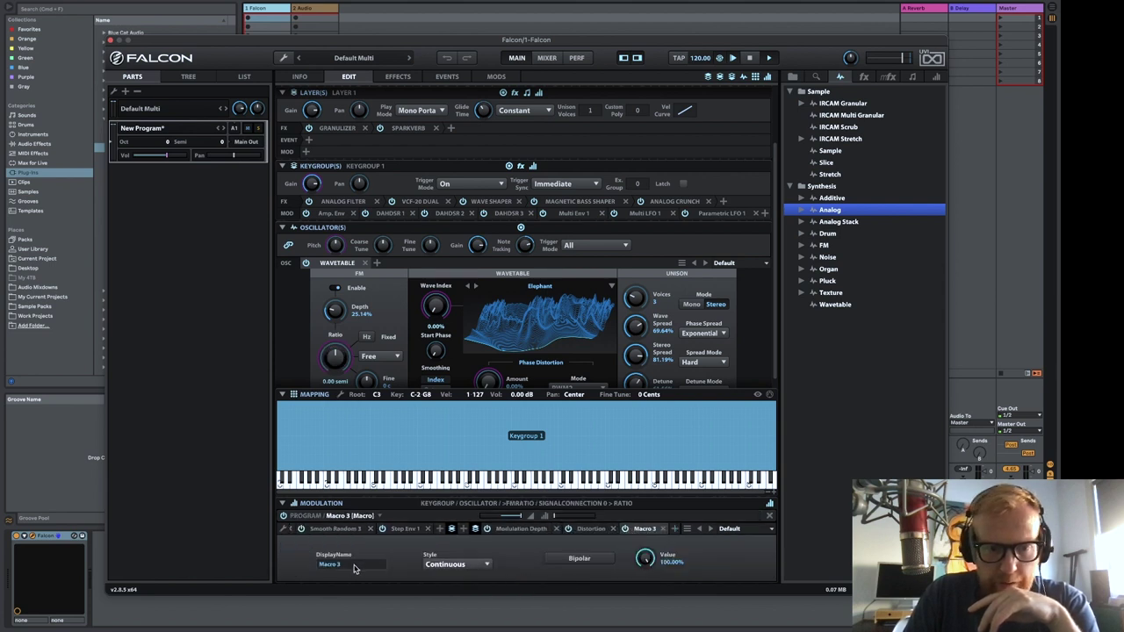
type("FM")
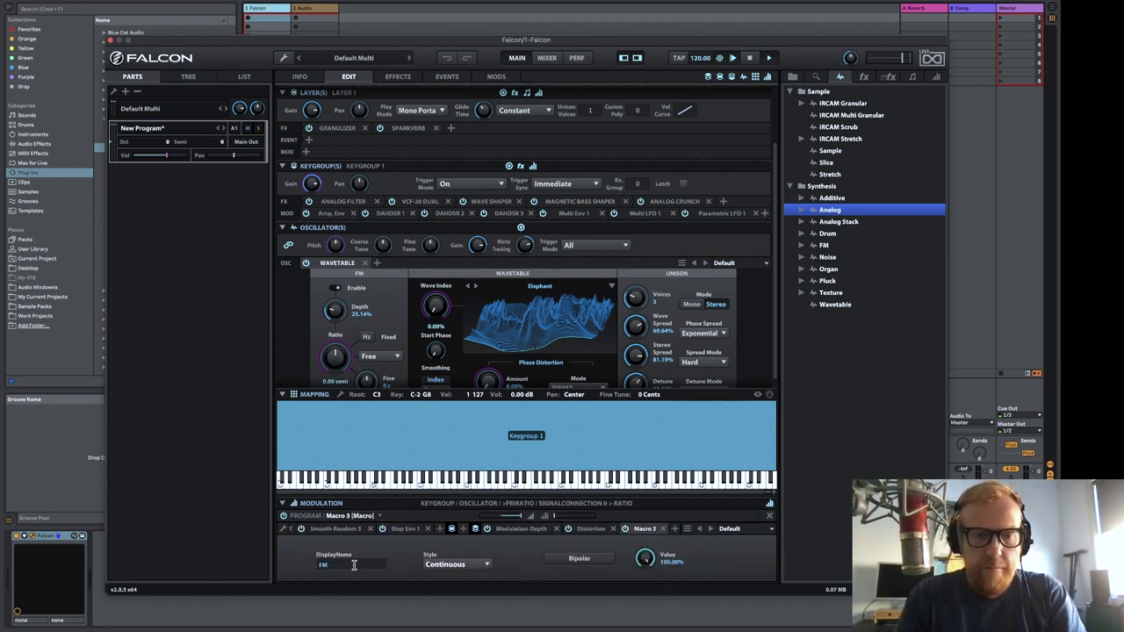
type(" Inte")
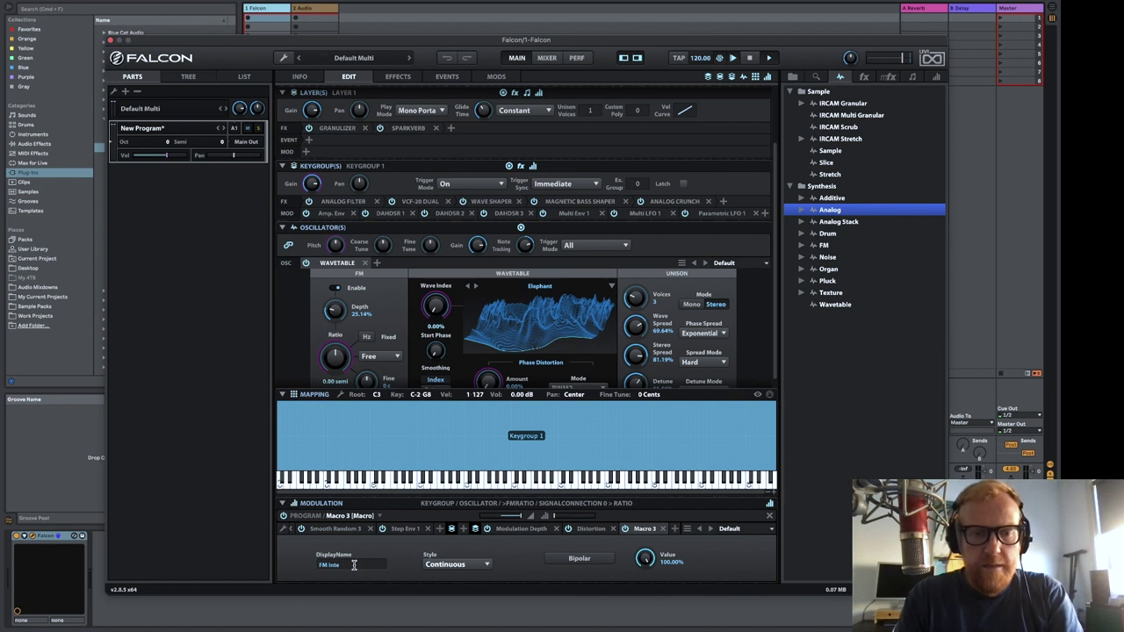
key("BackSpace")
key("BackSpace")
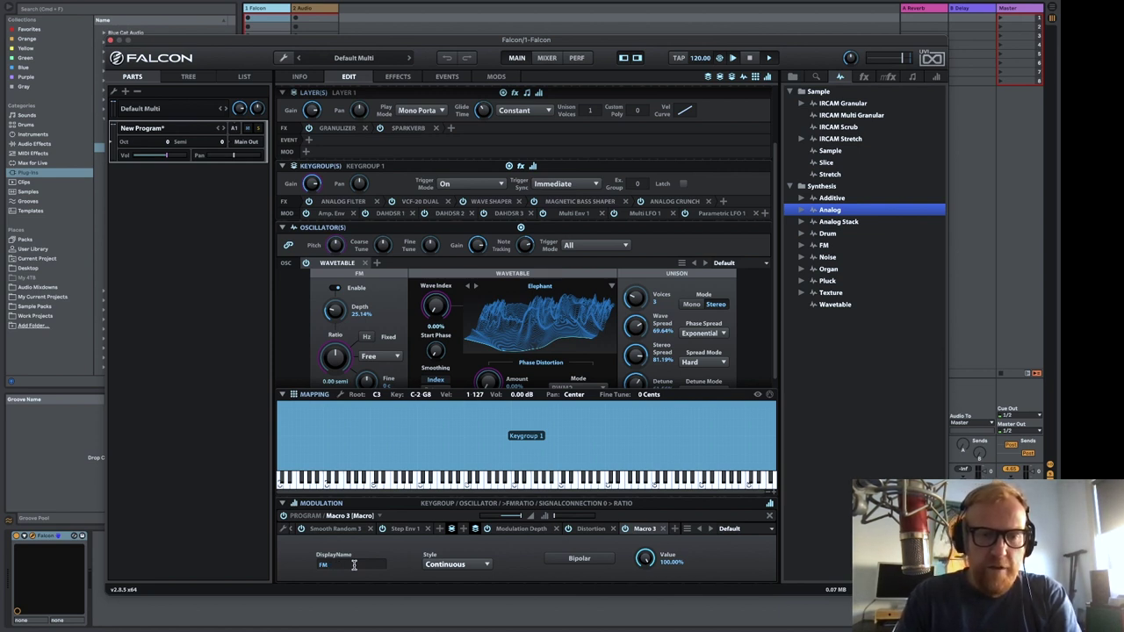
key("Return")
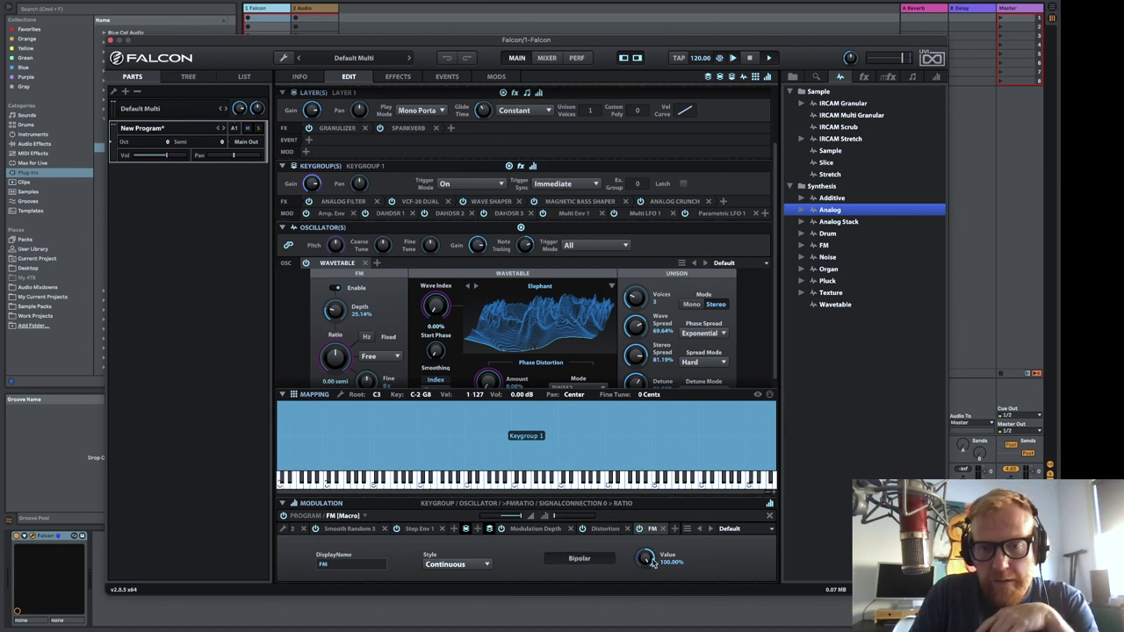
left_click_drag(651, 563, 624, 490)
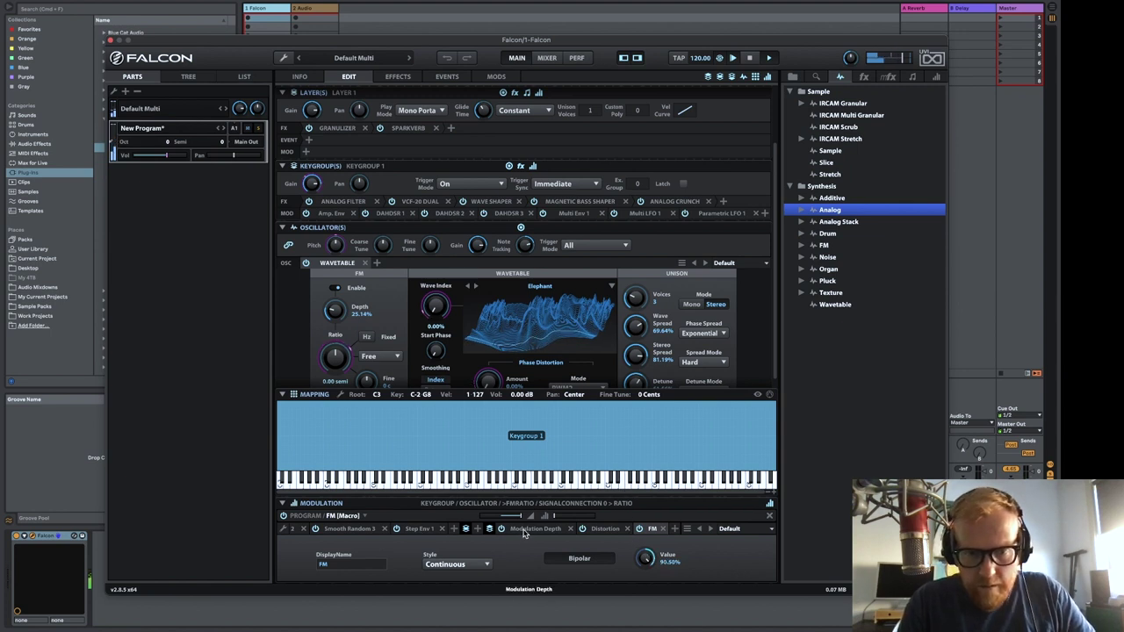
Set the modulation amount of Step Env 1 on the wavetable oscillator's FM Ratio to 0
left_click(420, 529)
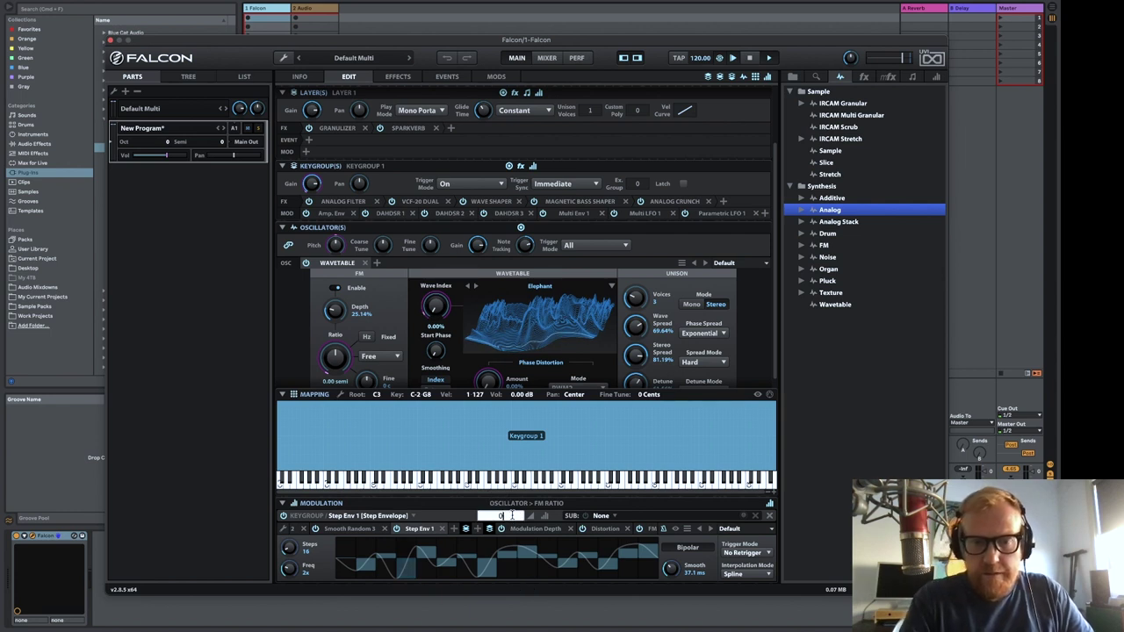
right_click(507, 518)
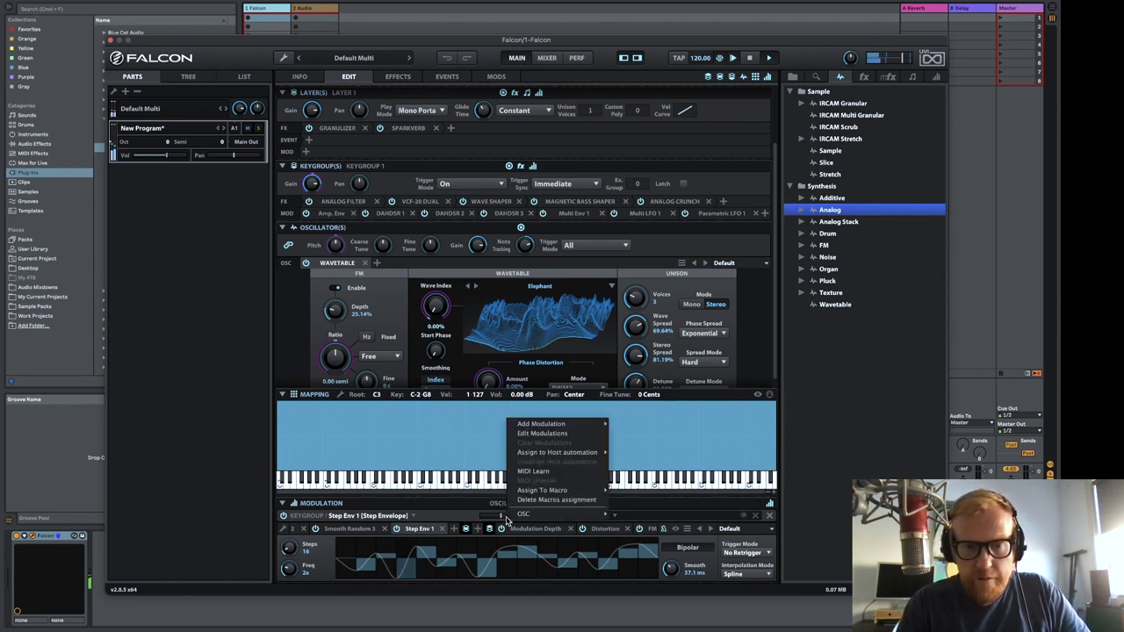
mouse_move(559, 492)
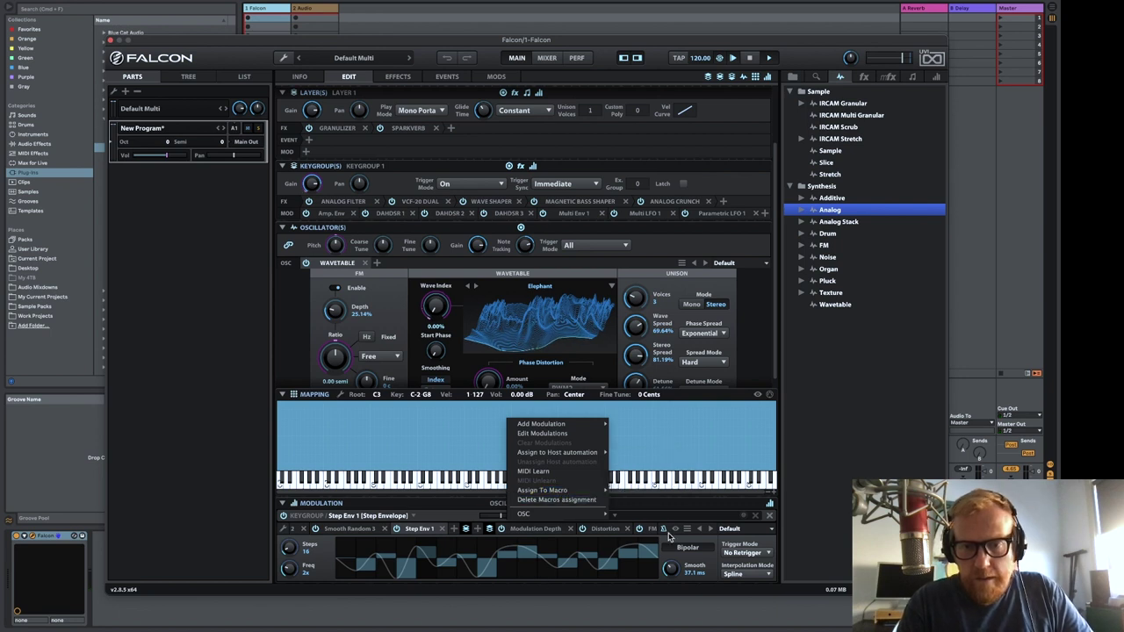
left_click(309, 80)
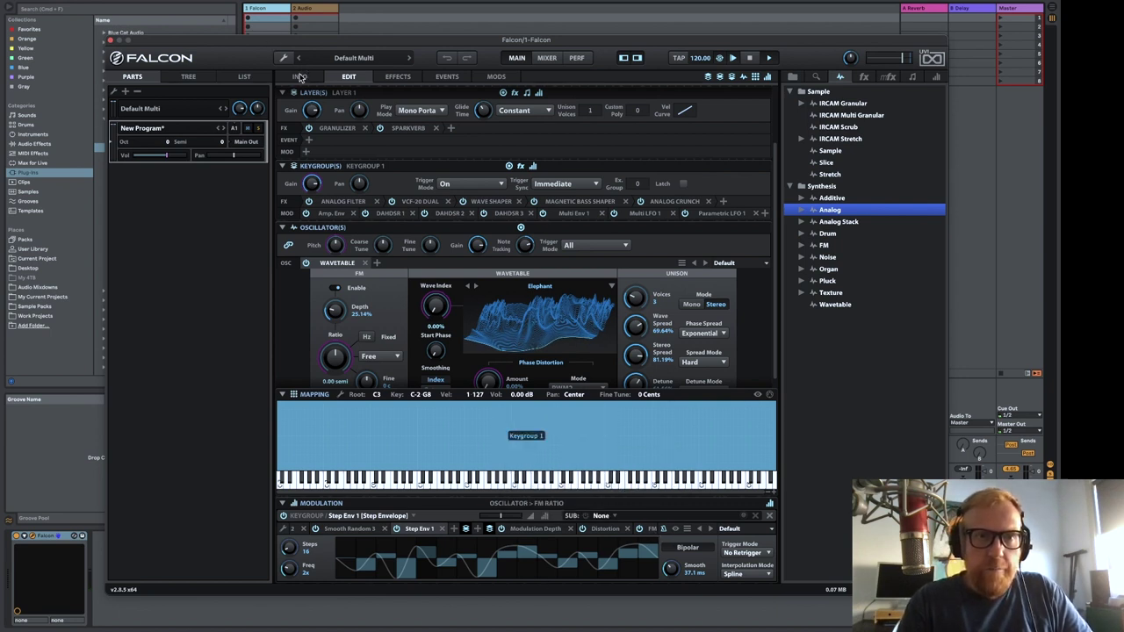
Audition the FM macro from the program's Info page by sweeping it to 0%, -100% and 100%
left_click(299, 78)
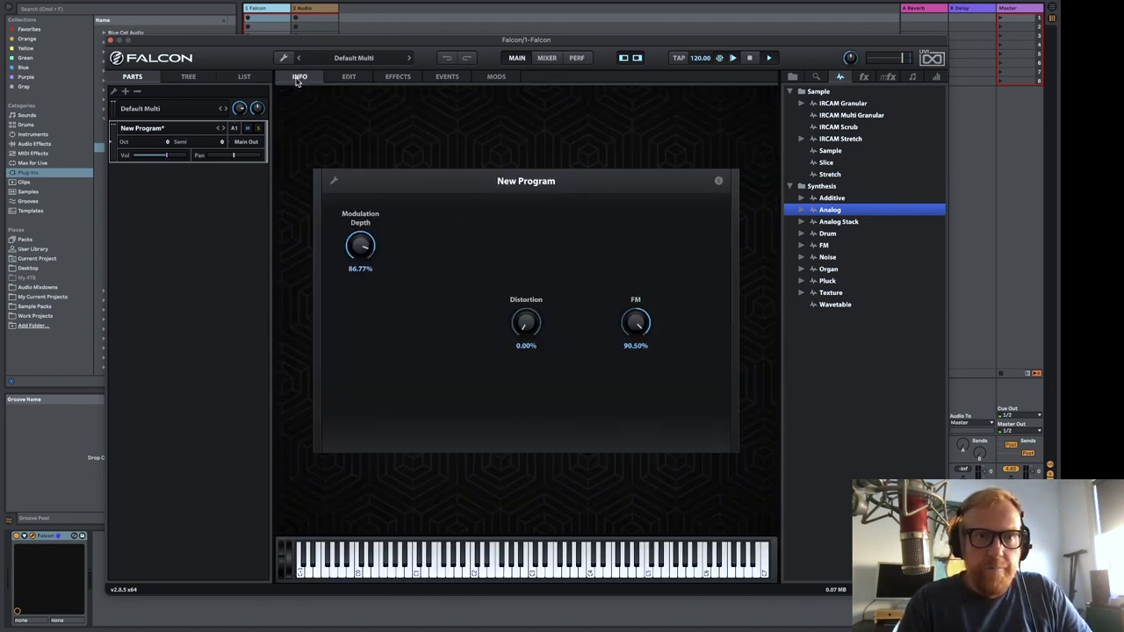
left_click_drag(638, 327, 638, 389)
double_click(636, 325)
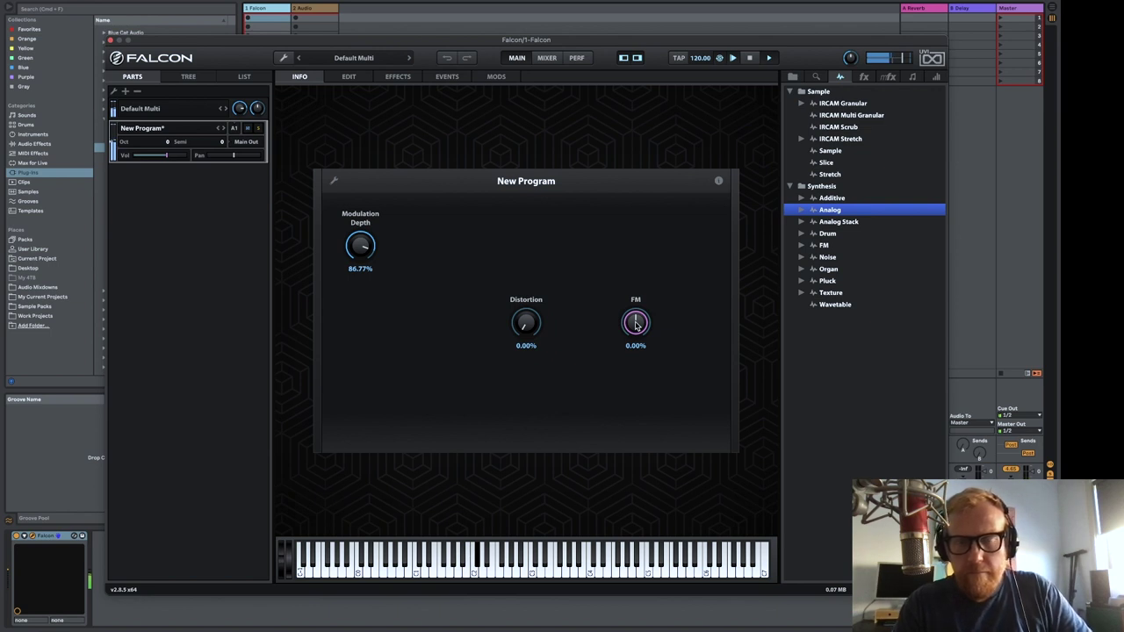
left_click_drag(637, 325, 629, 419)
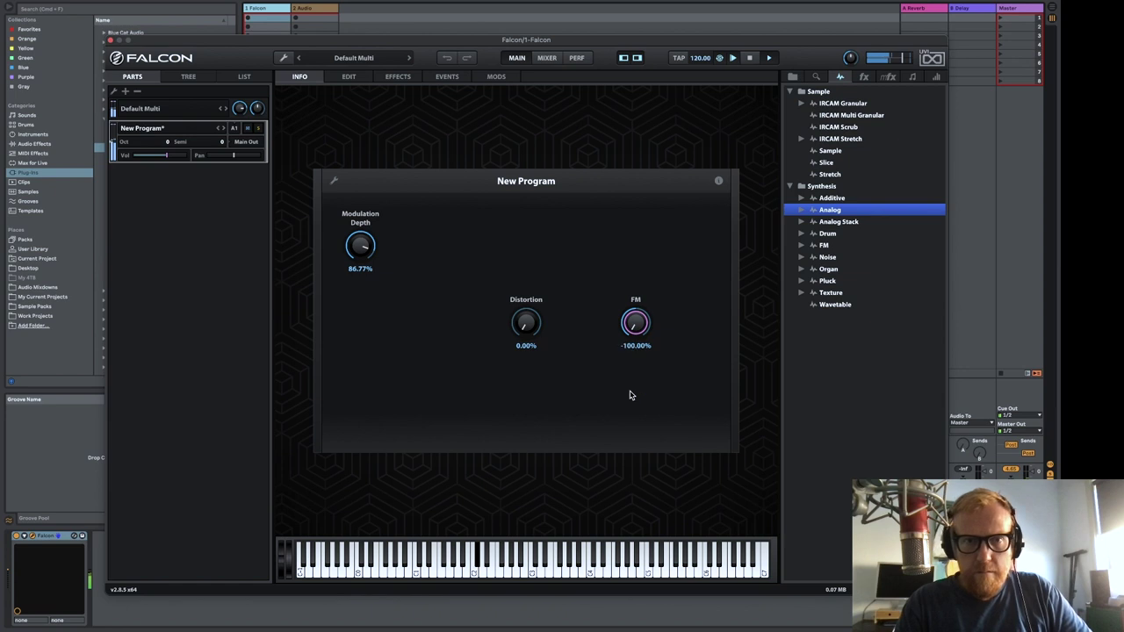
left_click(348, 76)
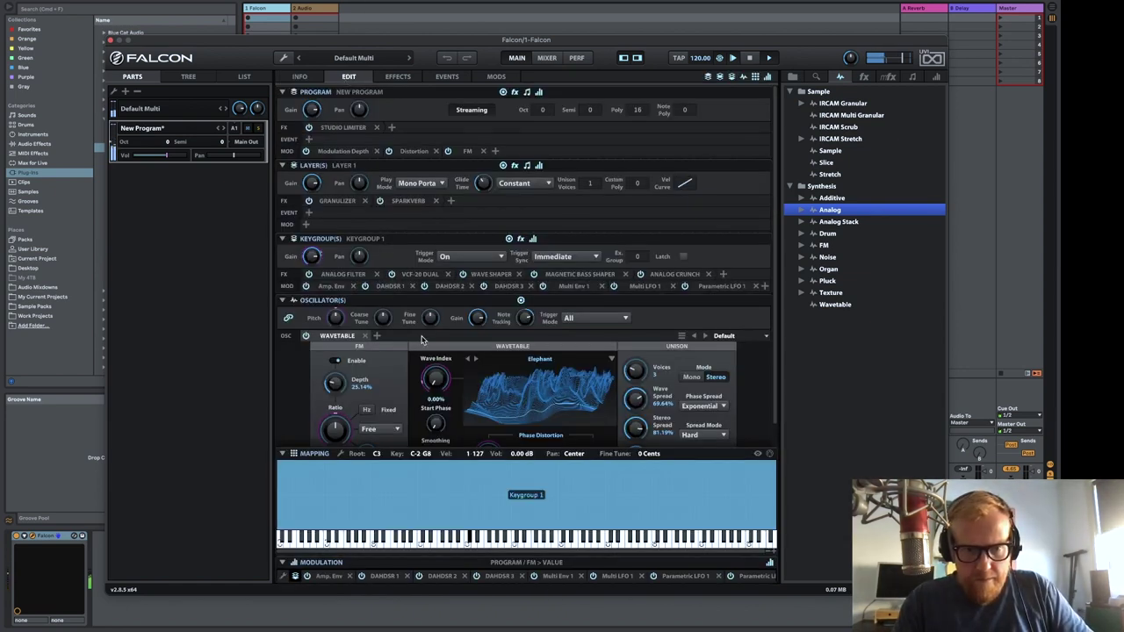
left_click(300, 75)
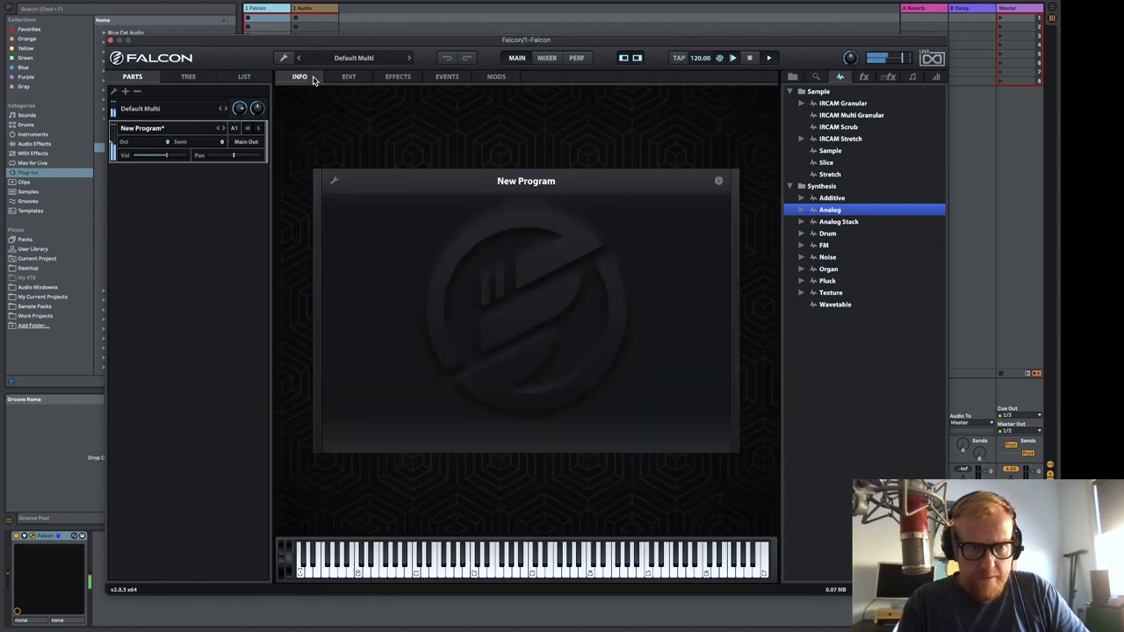
left_click_drag(636, 327, 641, 313)
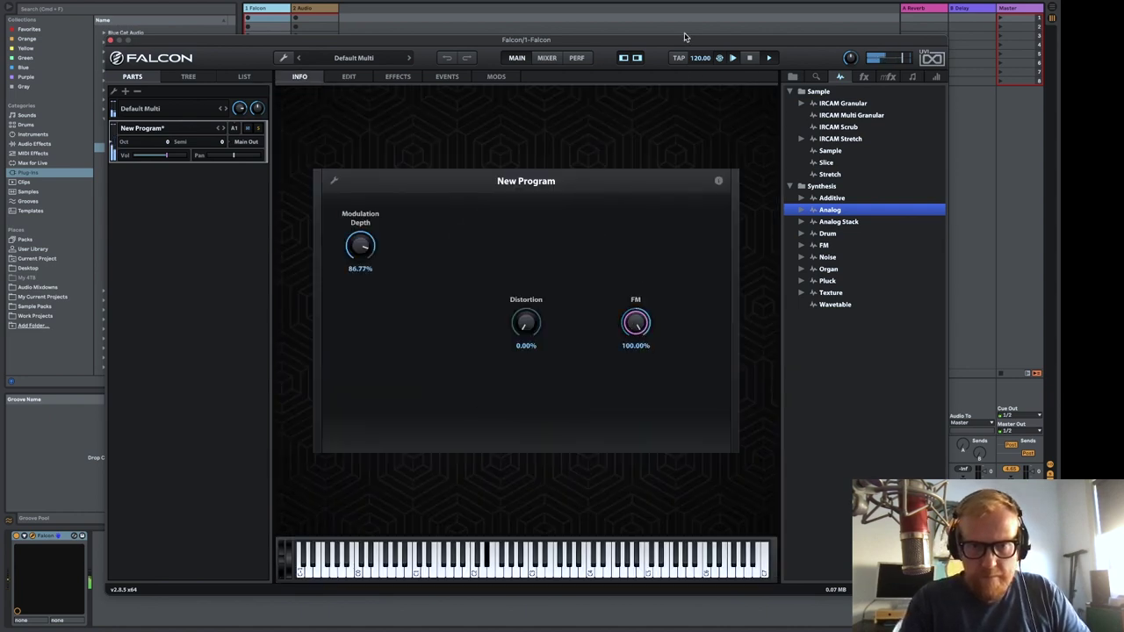
Open the FM macro among the program's modulation sources, try different values and set it to 0%
left_click(351, 77)
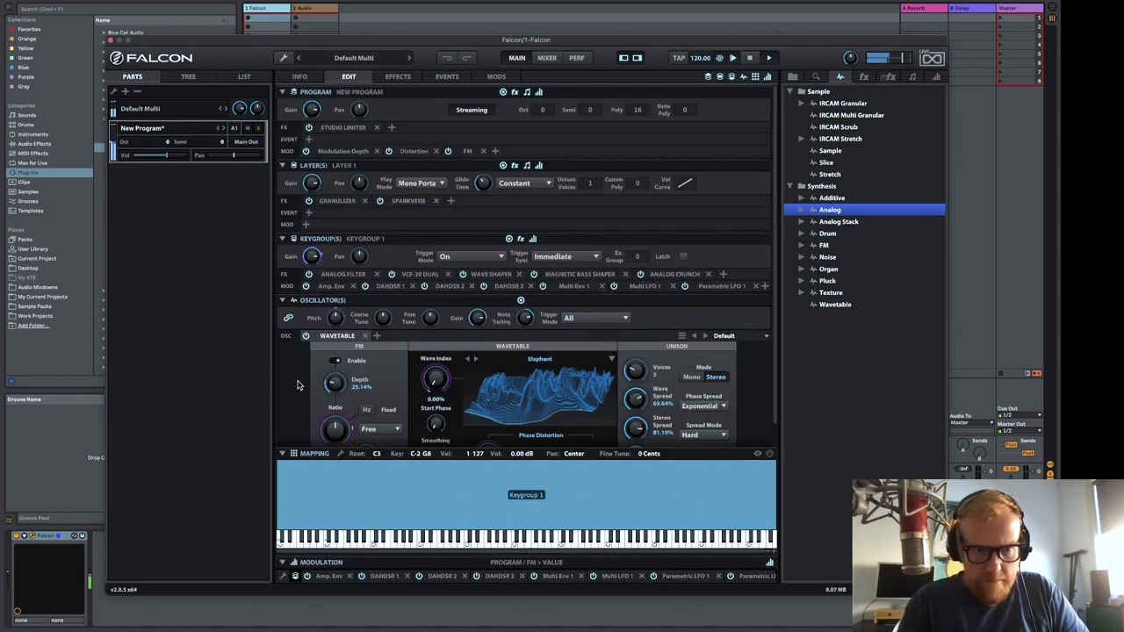
scroll(284, 422, "down", 1)
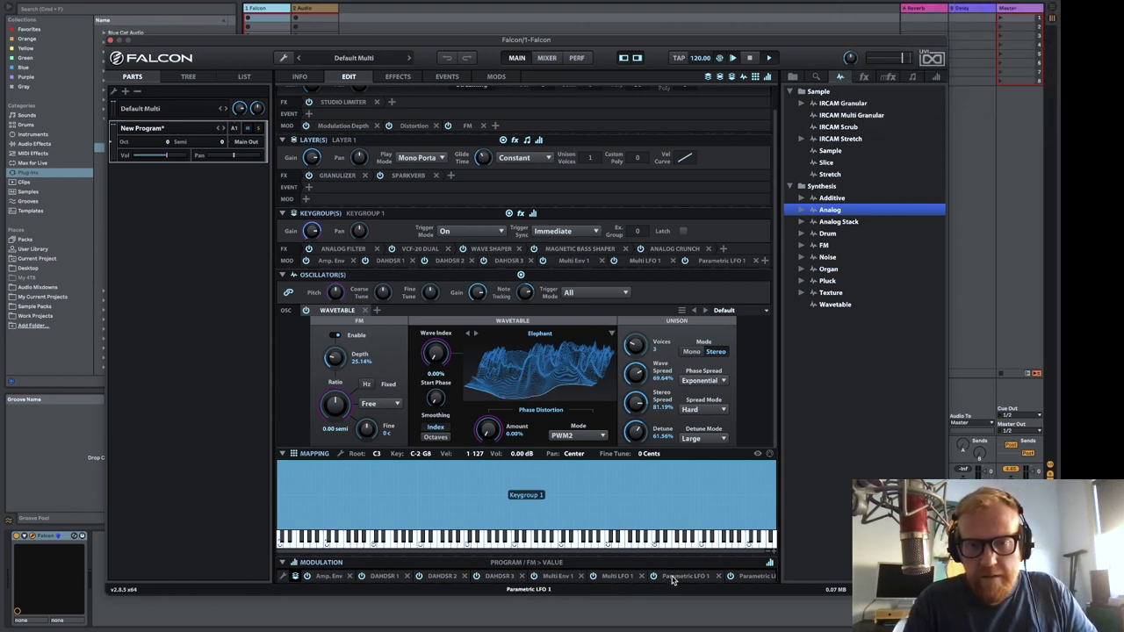
scroll(672, 579, "down", 5)
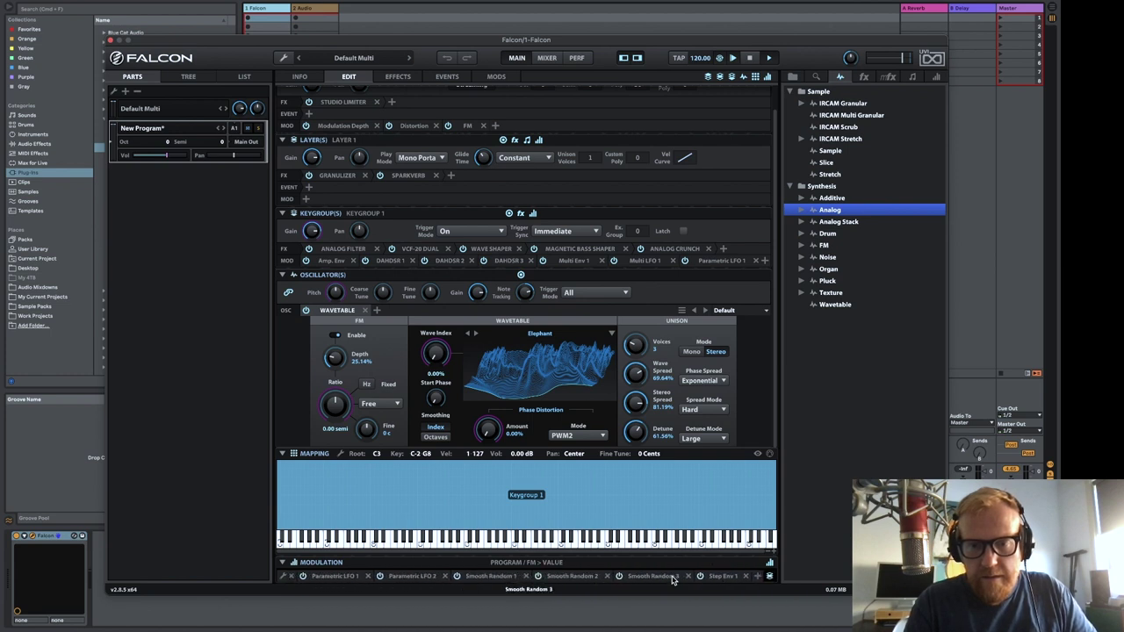
scroll(661, 579, "down", 5)
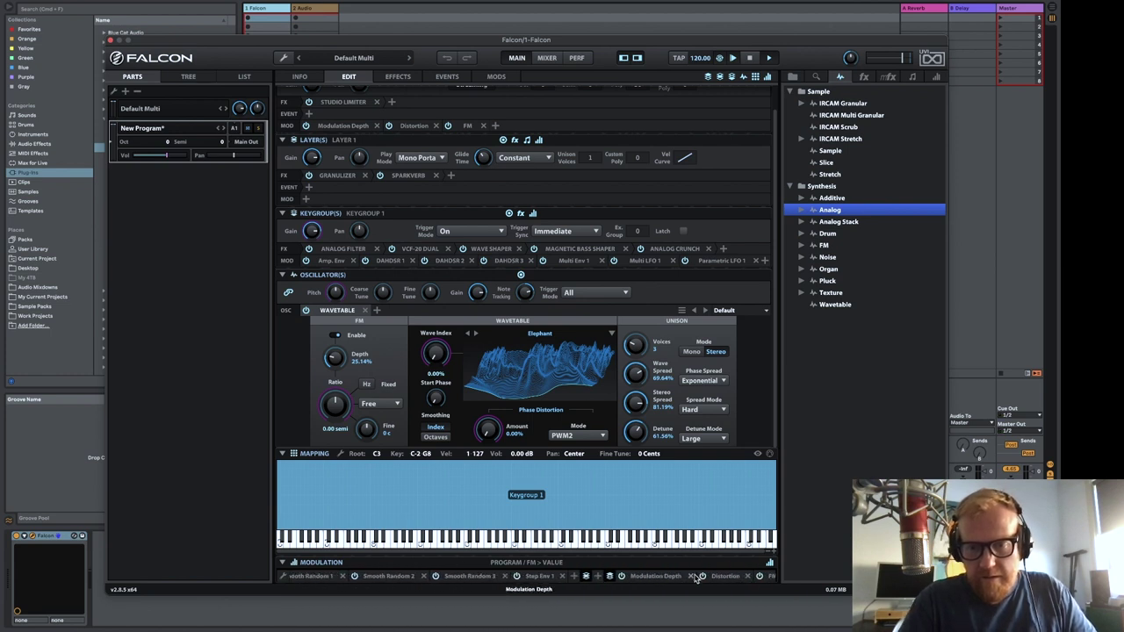
left_click(742, 577)
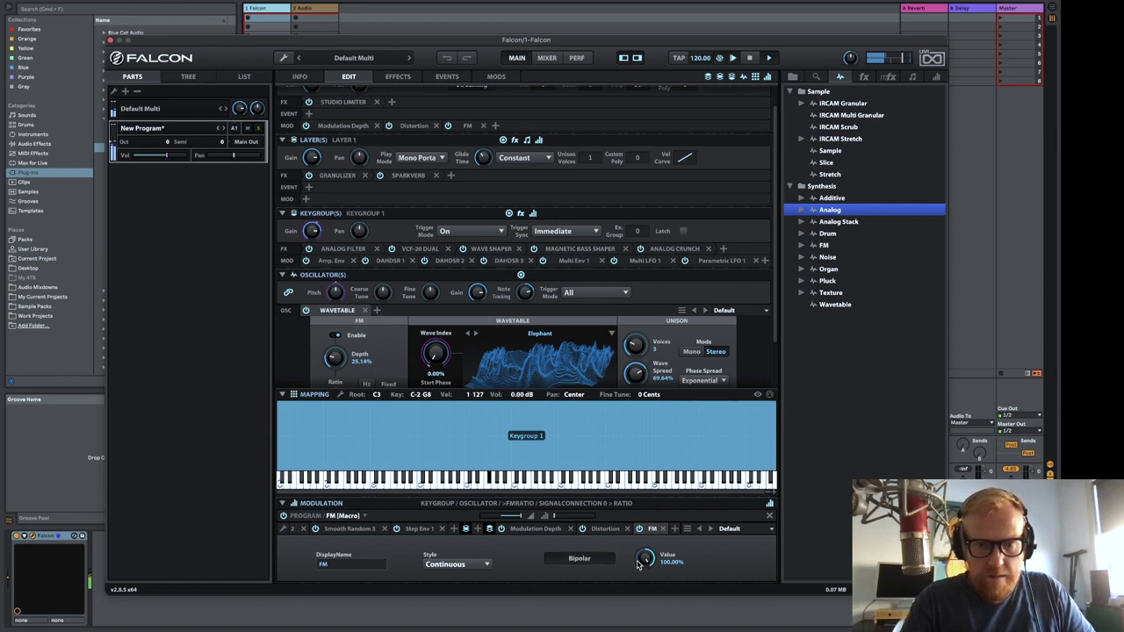
scroll(642, 567, "up", 3)
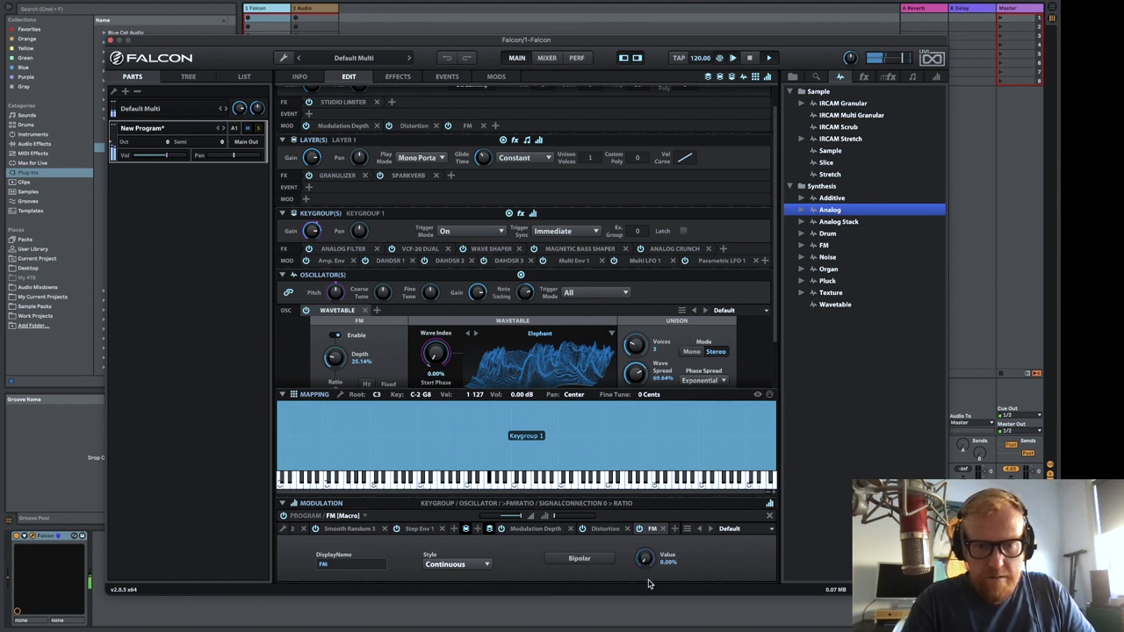
left_click_drag(646, 569, 642, 490)
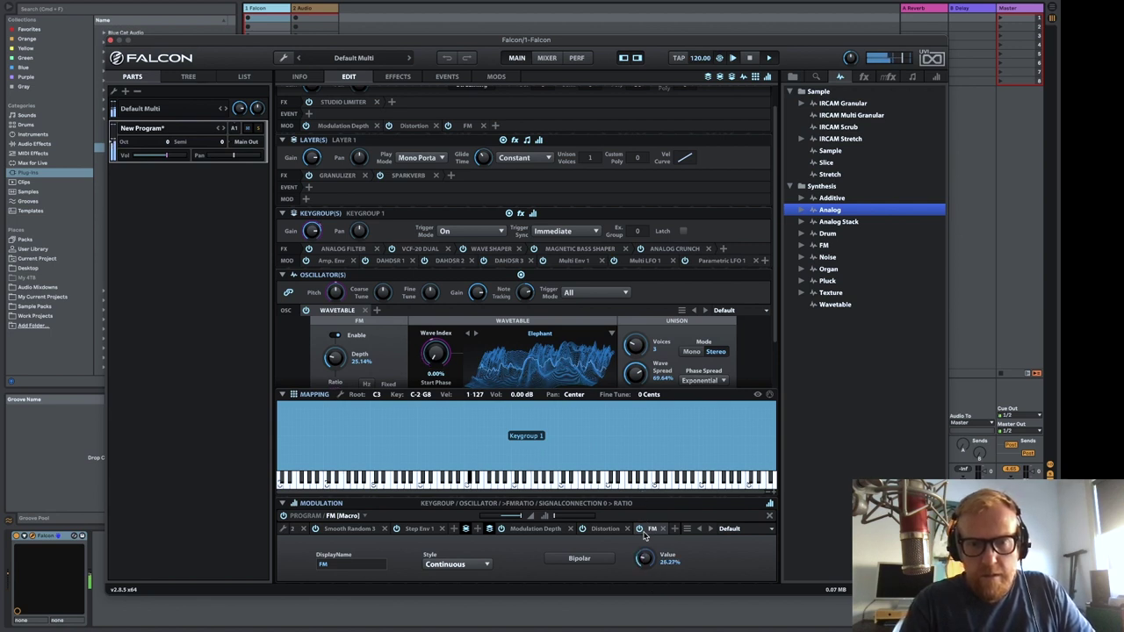
left_click_drag(644, 537, 628, 578)
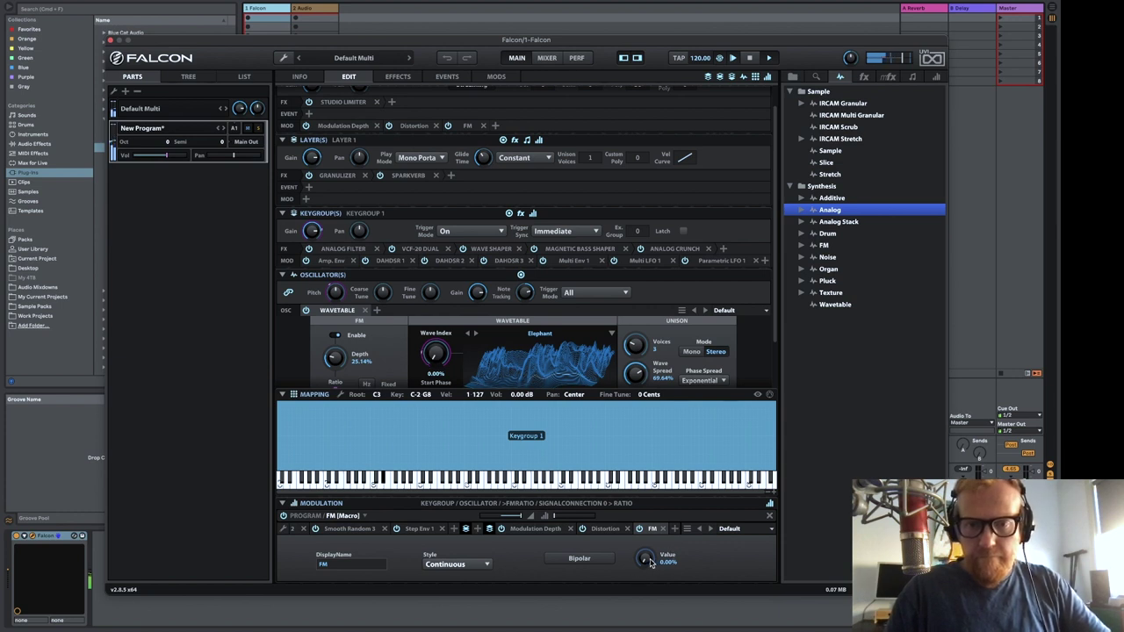
Set the Modulation Depth macro to 0% on the program's Info page
scroll(765, 354, "down", 3)
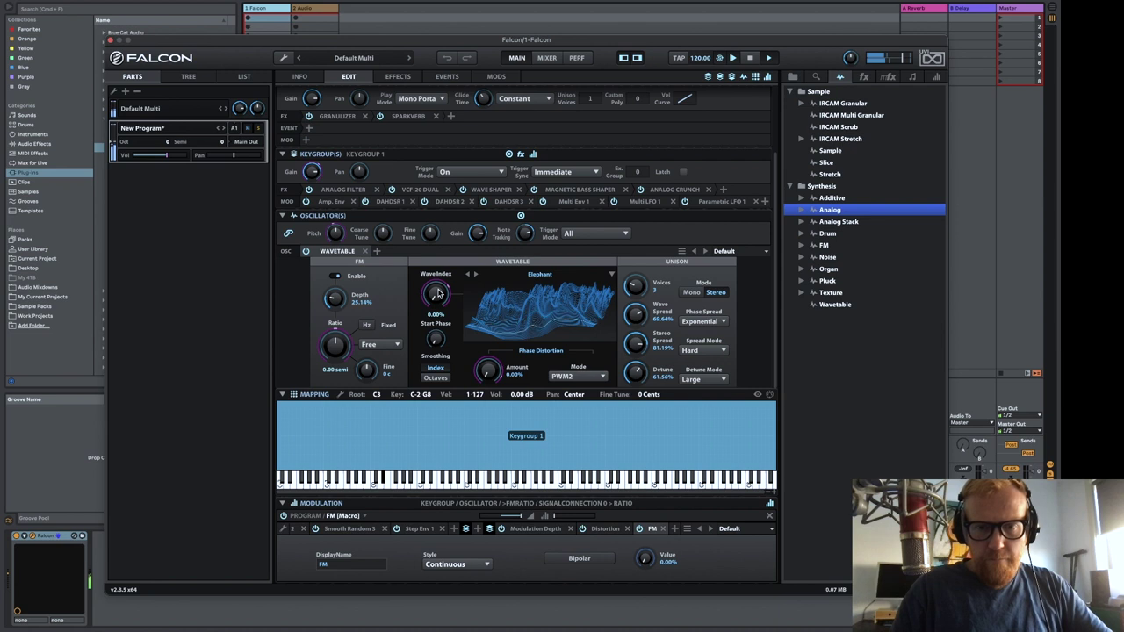
left_click(300, 76)
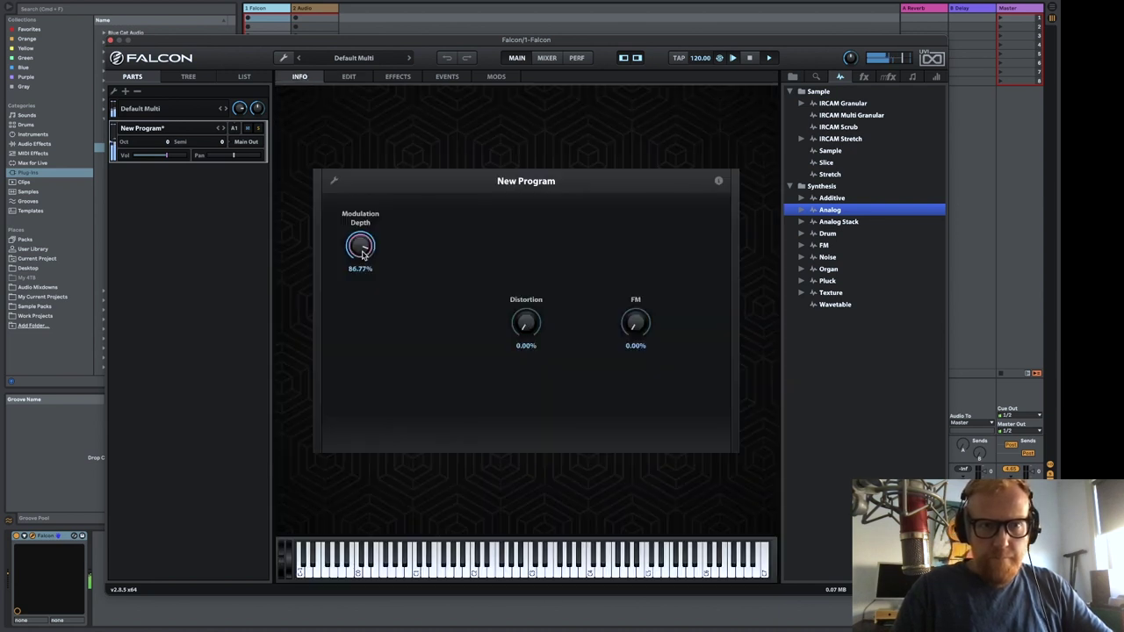
left_click_drag(360, 248, 369, 399)
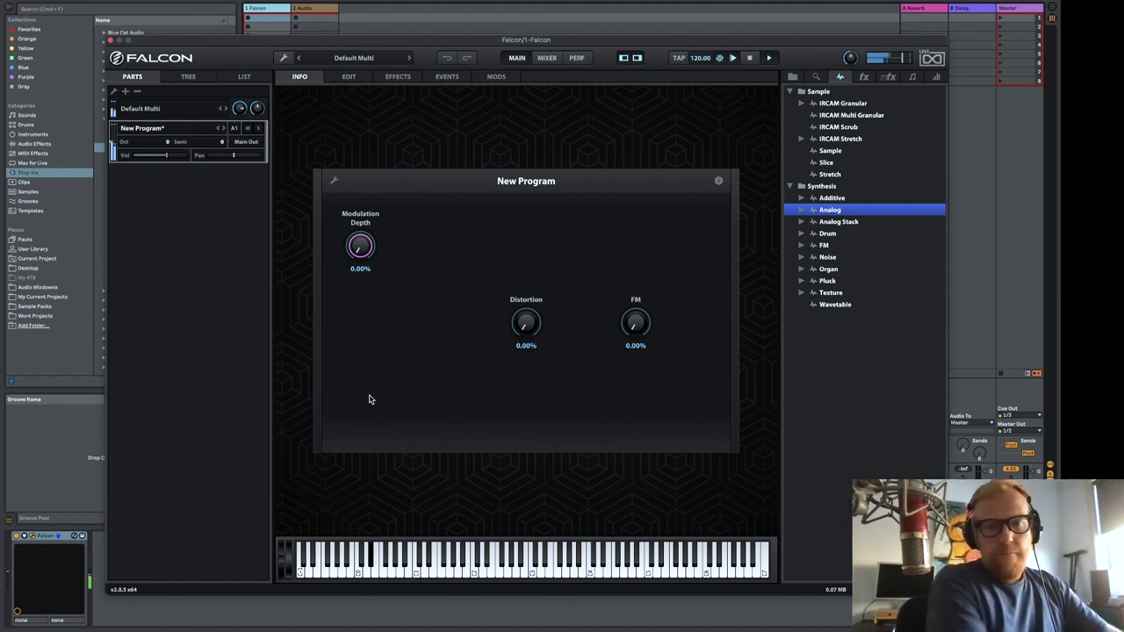
Try lowering the cutoff of the keygroup's Analog Filter to about 636 Hz and undo the change
left_click(353, 78)
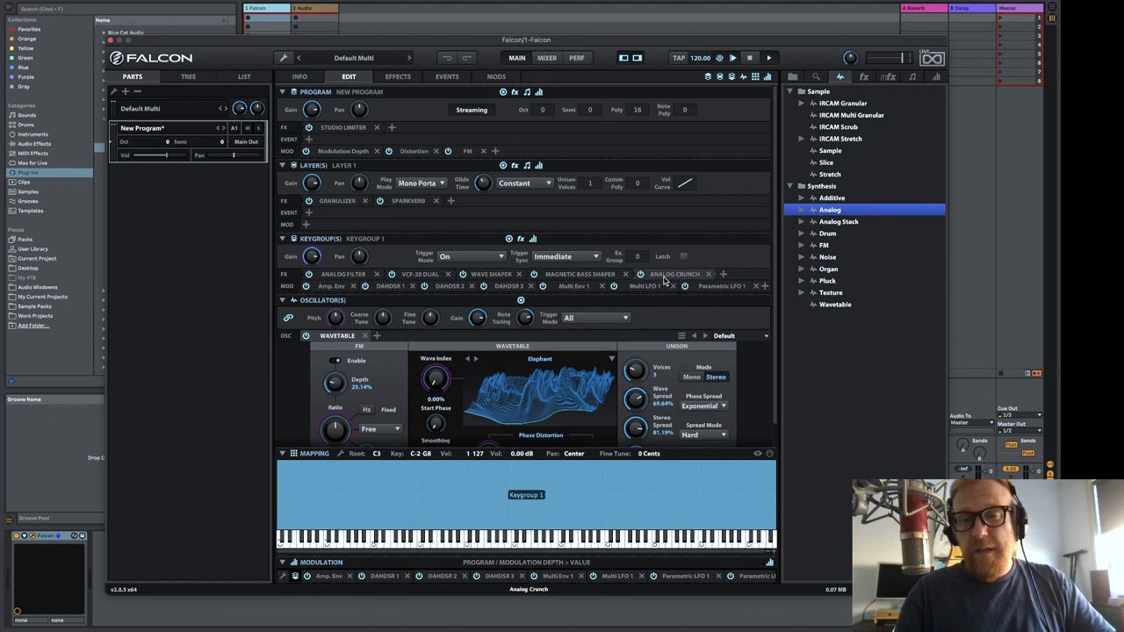
left_click(723, 274)
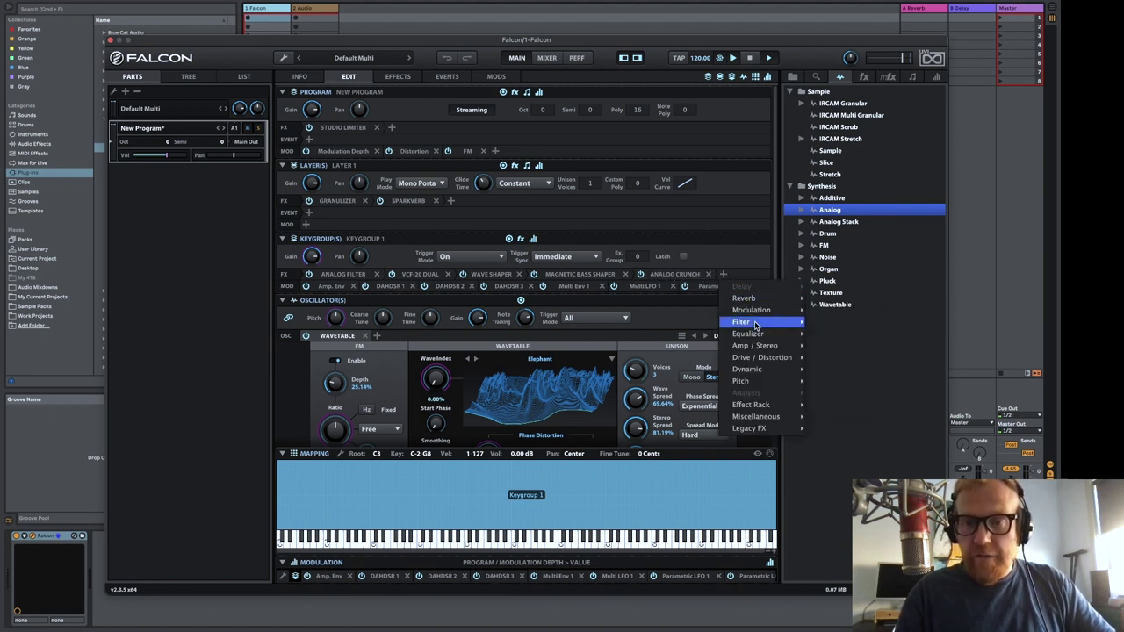
mouse_move(755, 325)
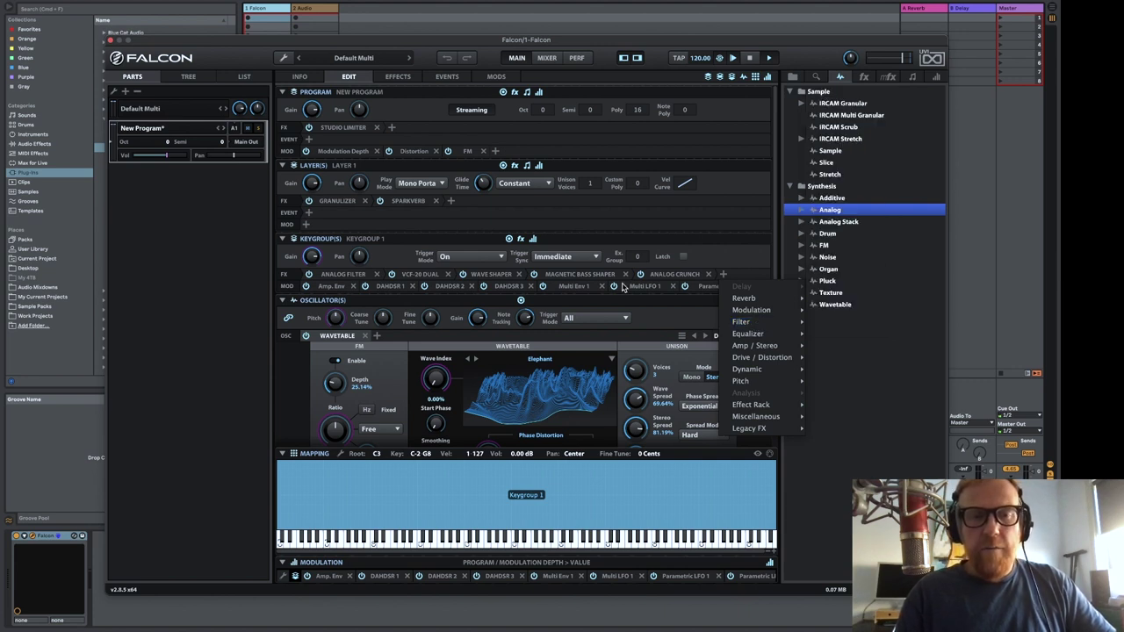
left_click(338, 275)
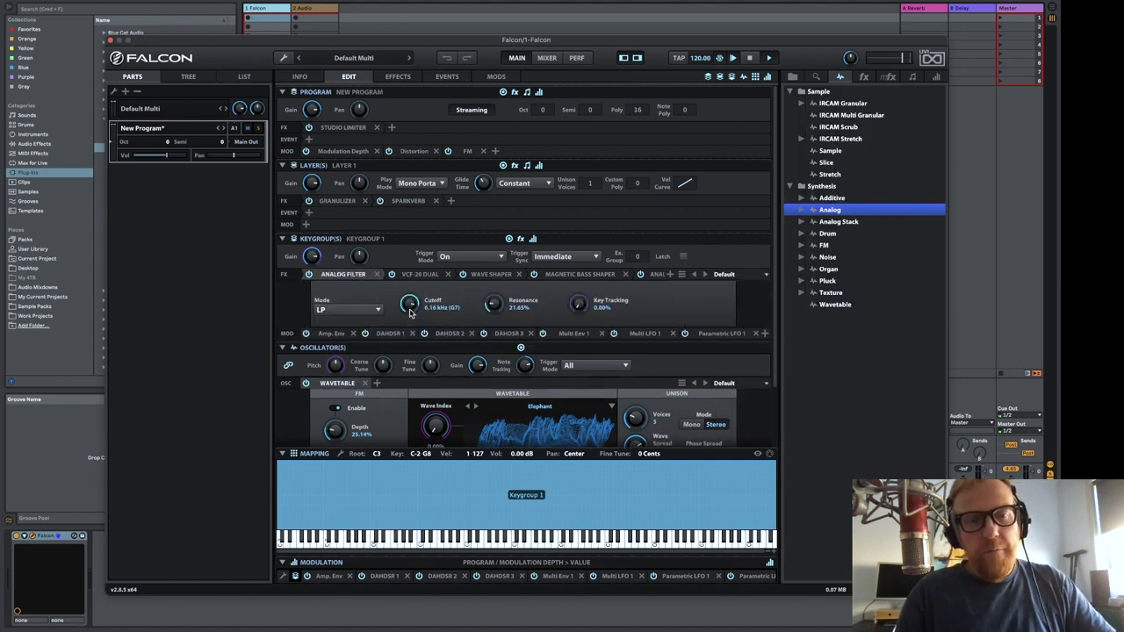
left_click_drag(421, 305, 417, 354)
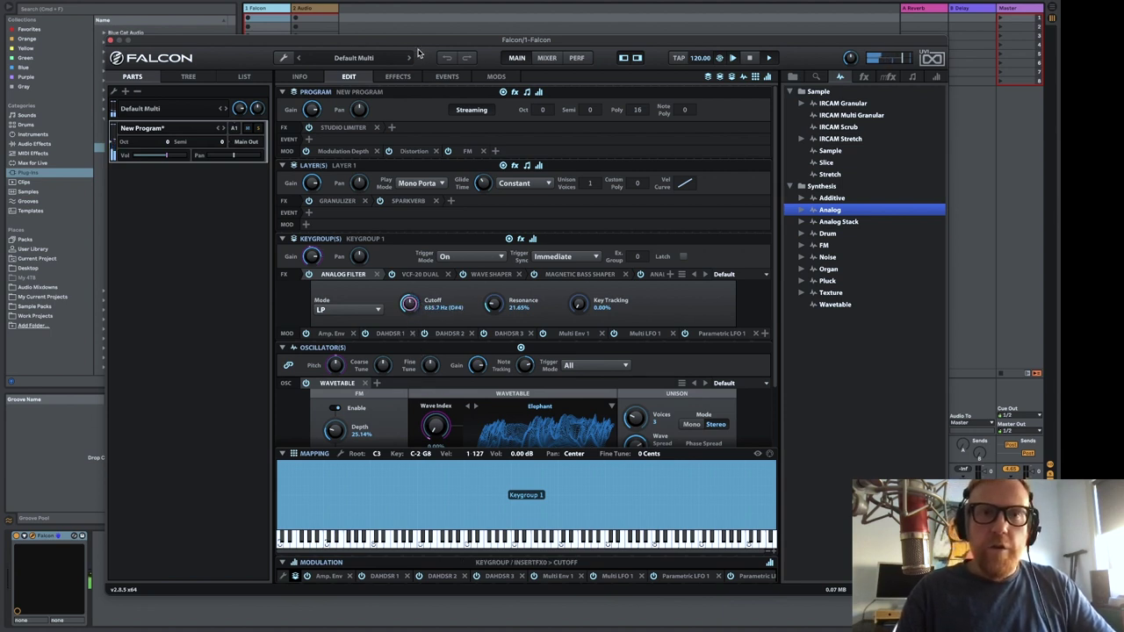
left_click(447, 58)
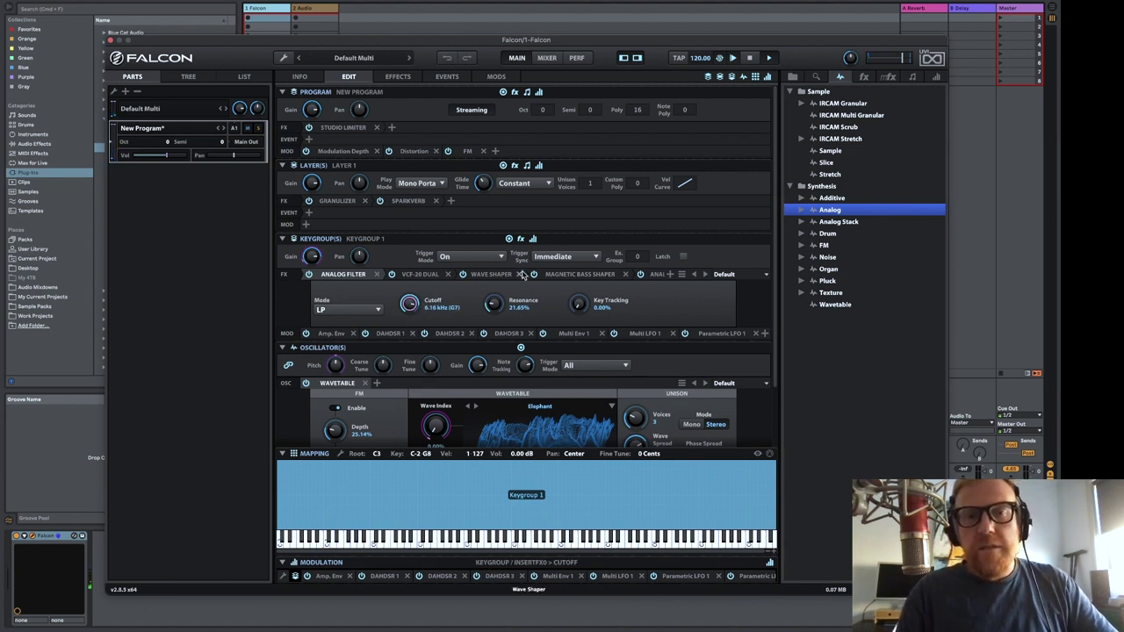
Try a Brickwall Filter at the end of the keygroup's effects chain with its cutoff lowered to about 501 Hz
scroll(639, 277, "right", 2)
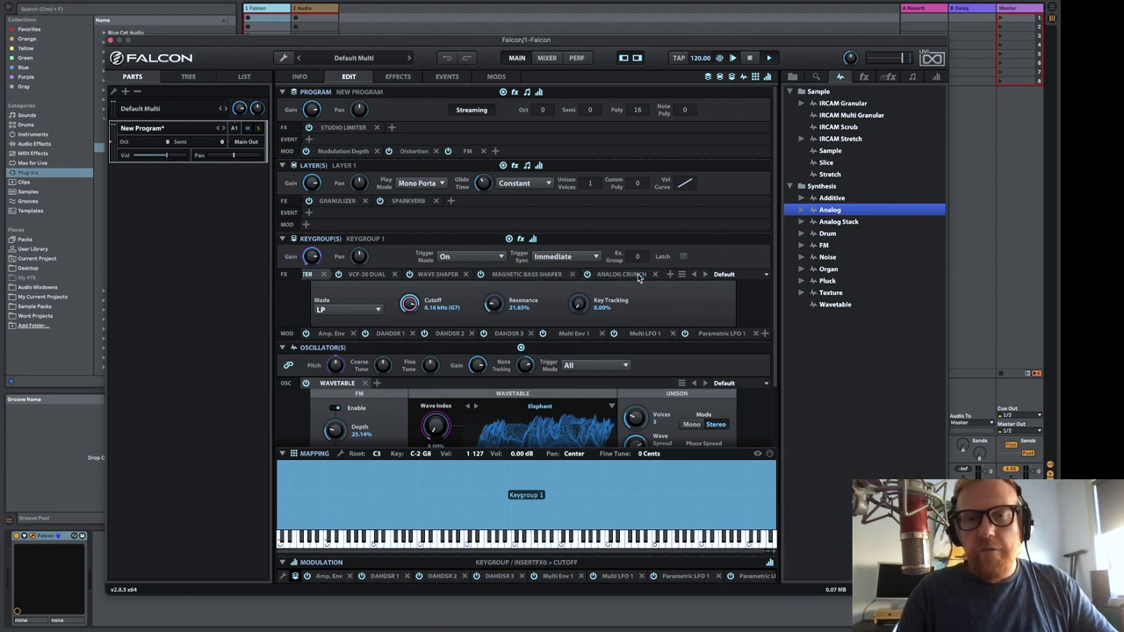
left_click(670, 274)
mouse_move(712, 322)
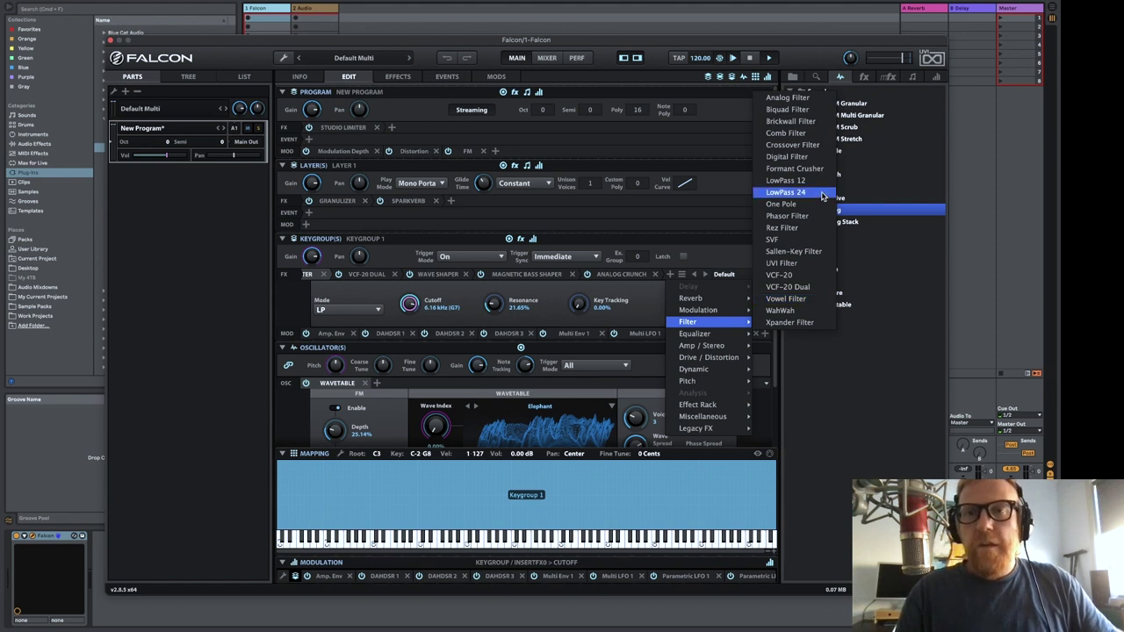
left_click(806, 124)
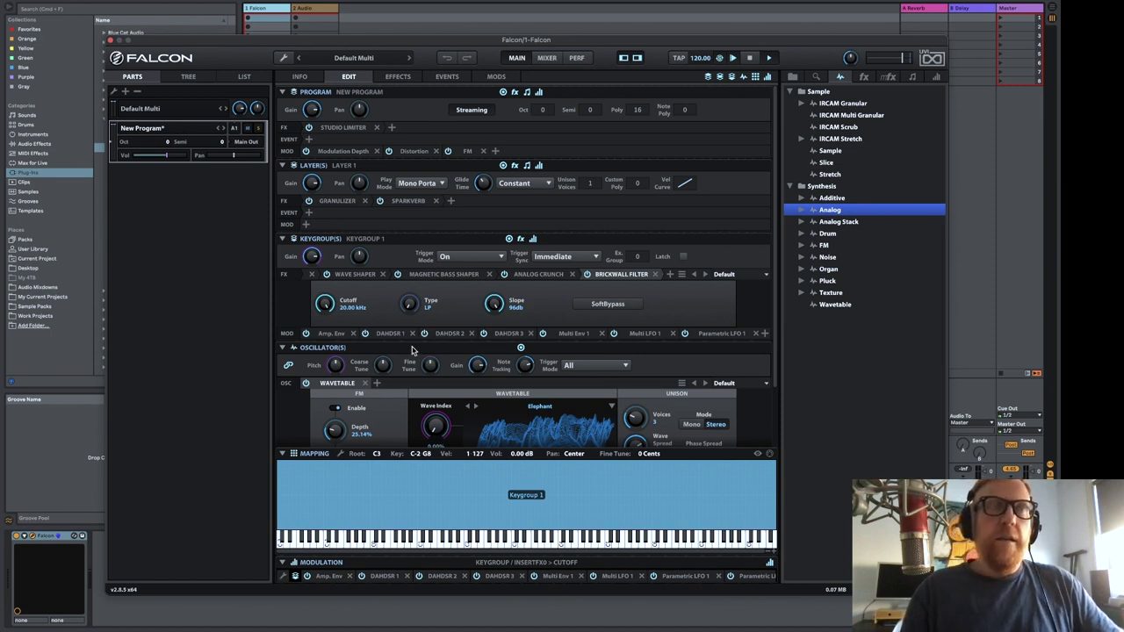
left_click_drag(324, 303, 324, 347)
left_click_drag(334, 387, 335, 392)
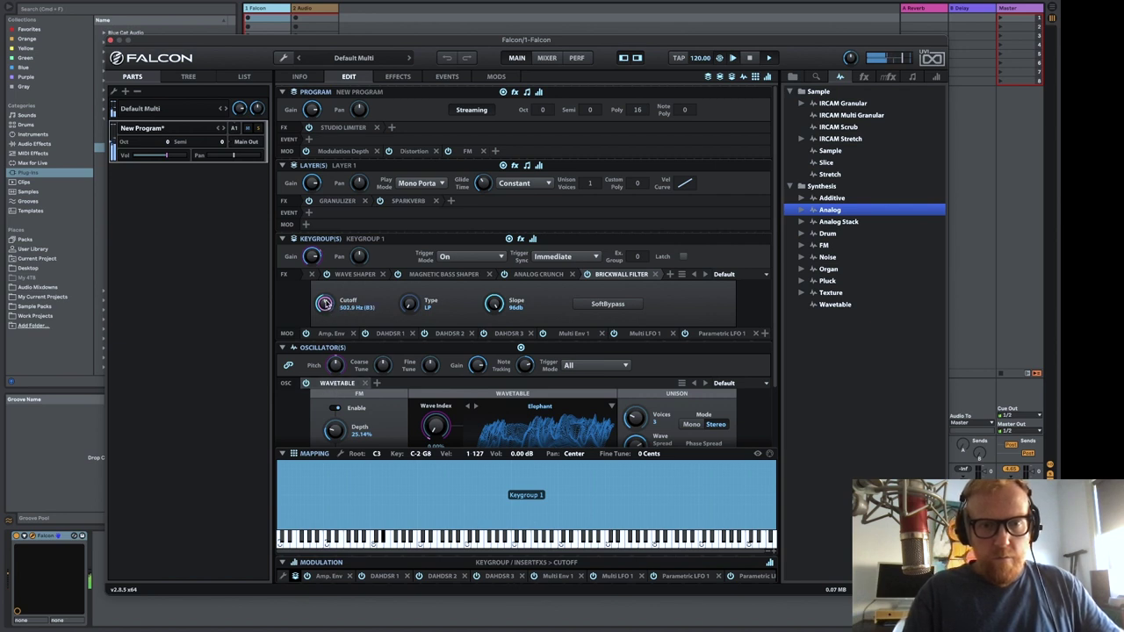
left_click_drag(324, 303, 324, 304)
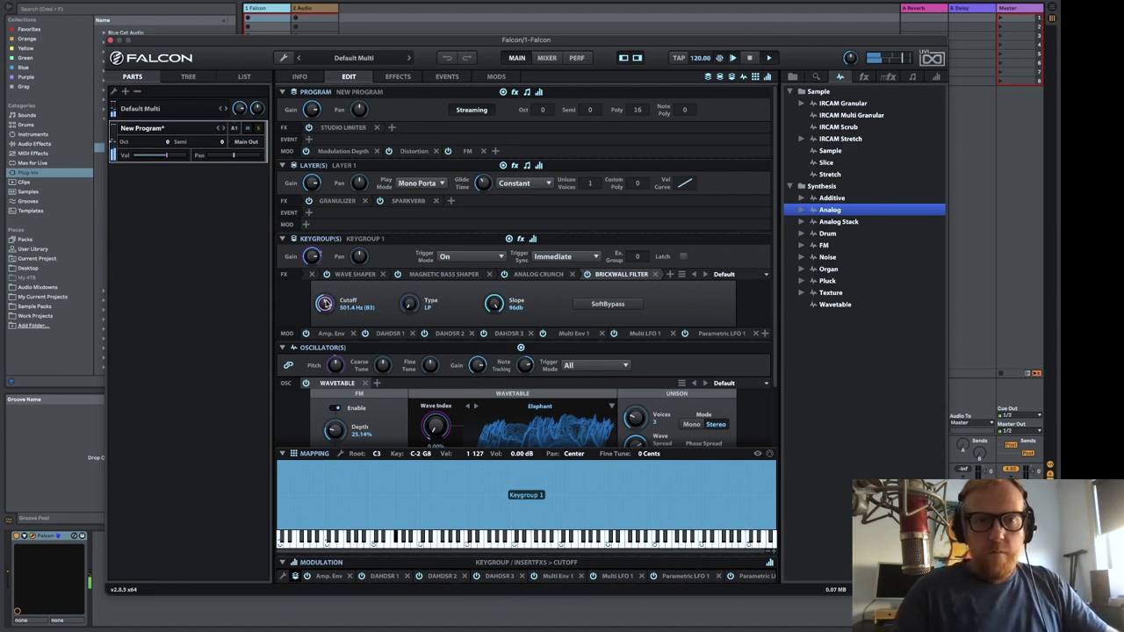
Try a Biquad Filter in place of the Brickwall Filter with the cutoff at about 249 Hz, and delete it
left_click(618, 279)
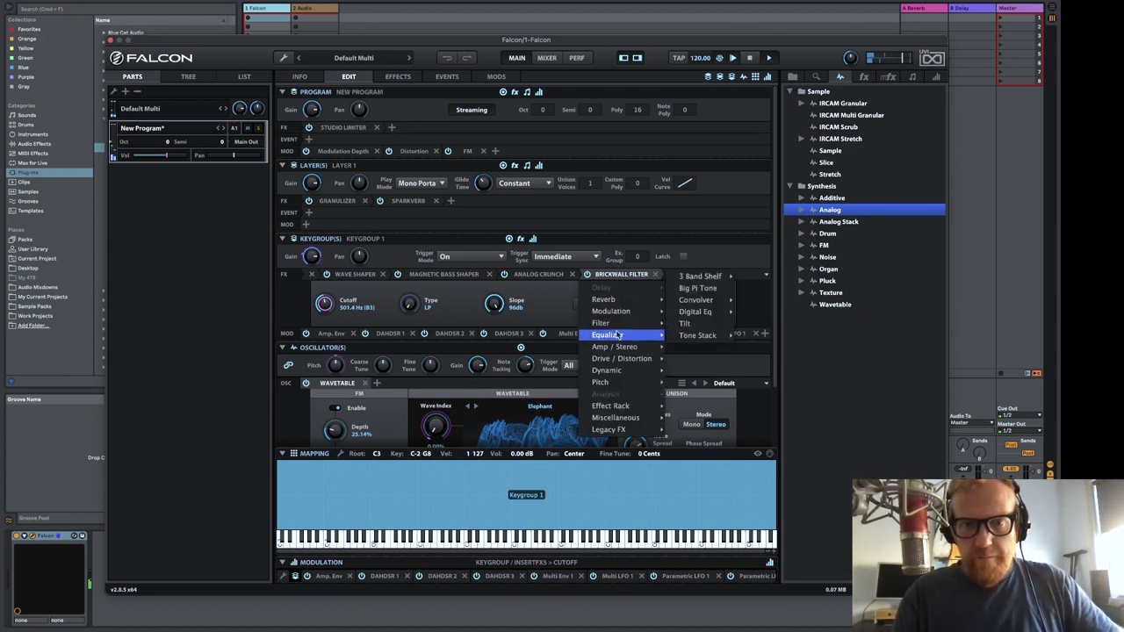
mouse_move(621, 328)
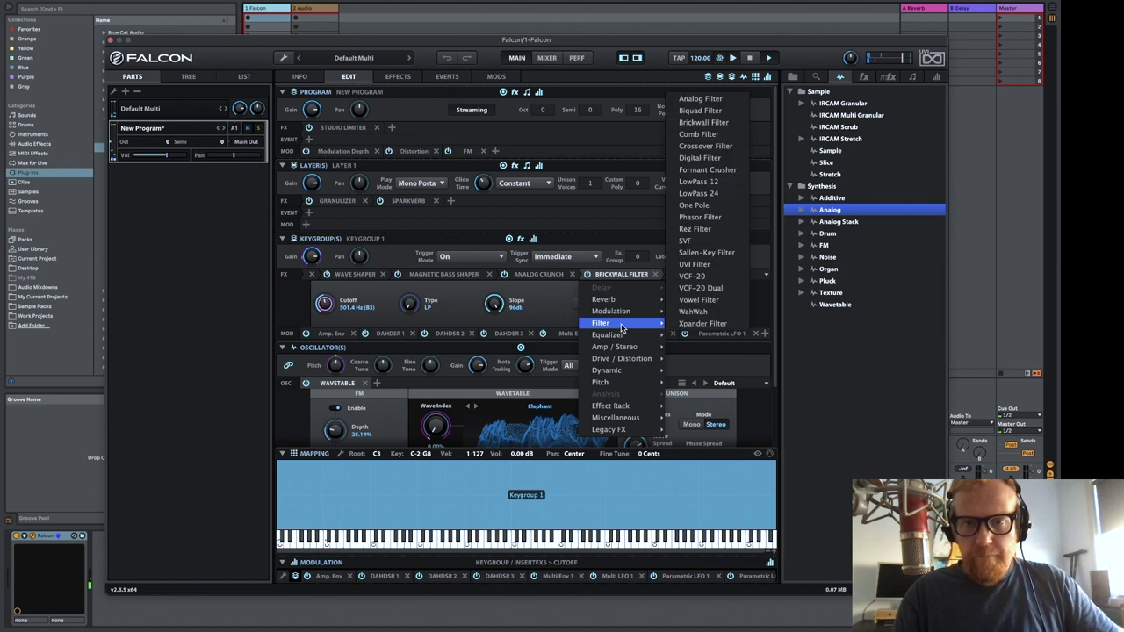
left_click(719, 112)
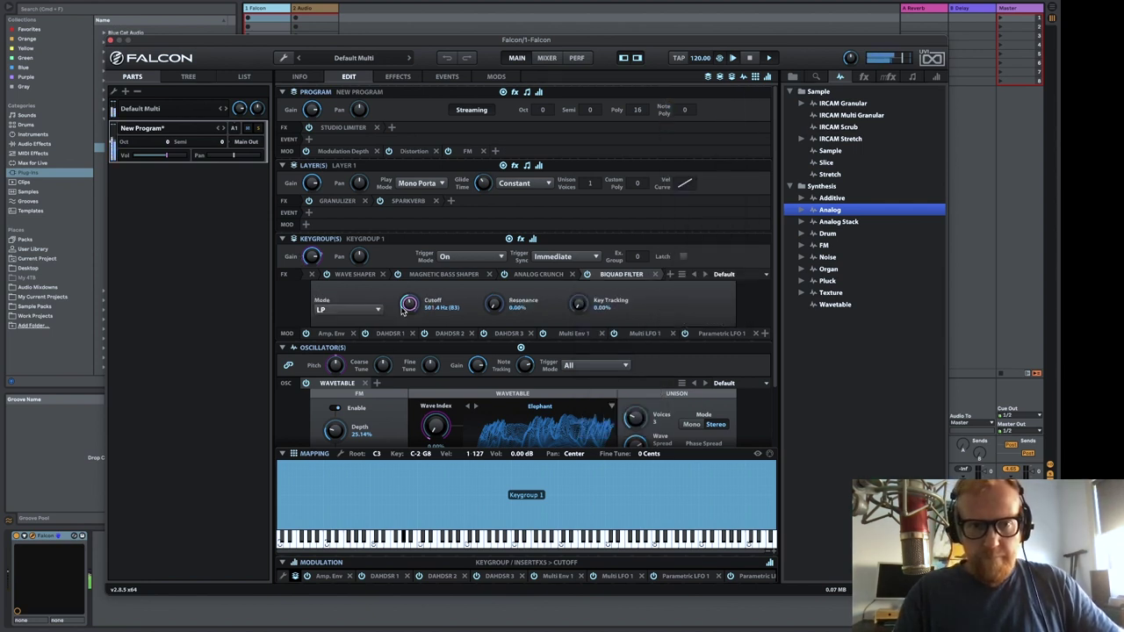
mouse_move(408, 306)
left_mouse_down()
mouse_move(415, 294)
mouse_move(408, 320)
left_mouse_up()
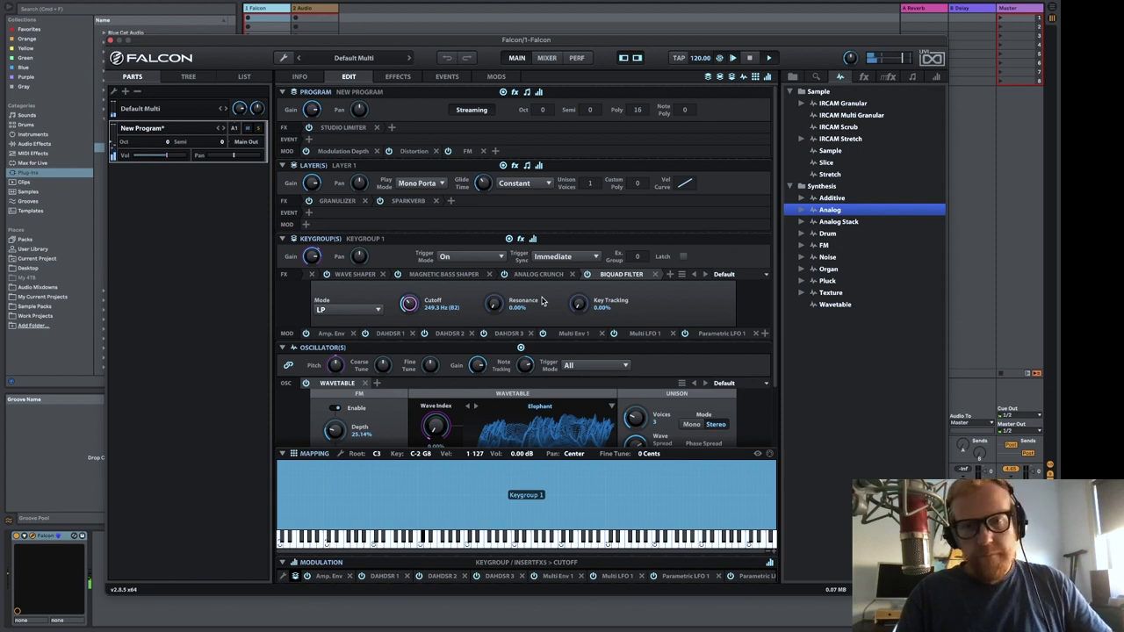
left_click(654, 274)
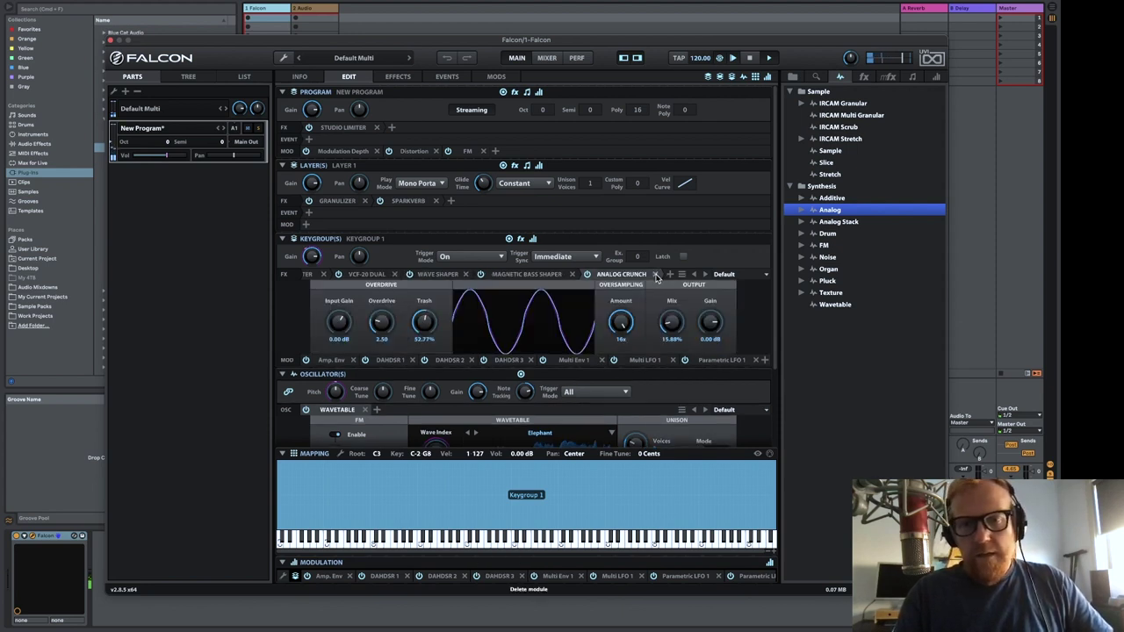
Add a Sallen-Key Filter at the end of the keygroup's effects chain and lower its cutoff to about 1.38 kHz
left_click(670, 274)
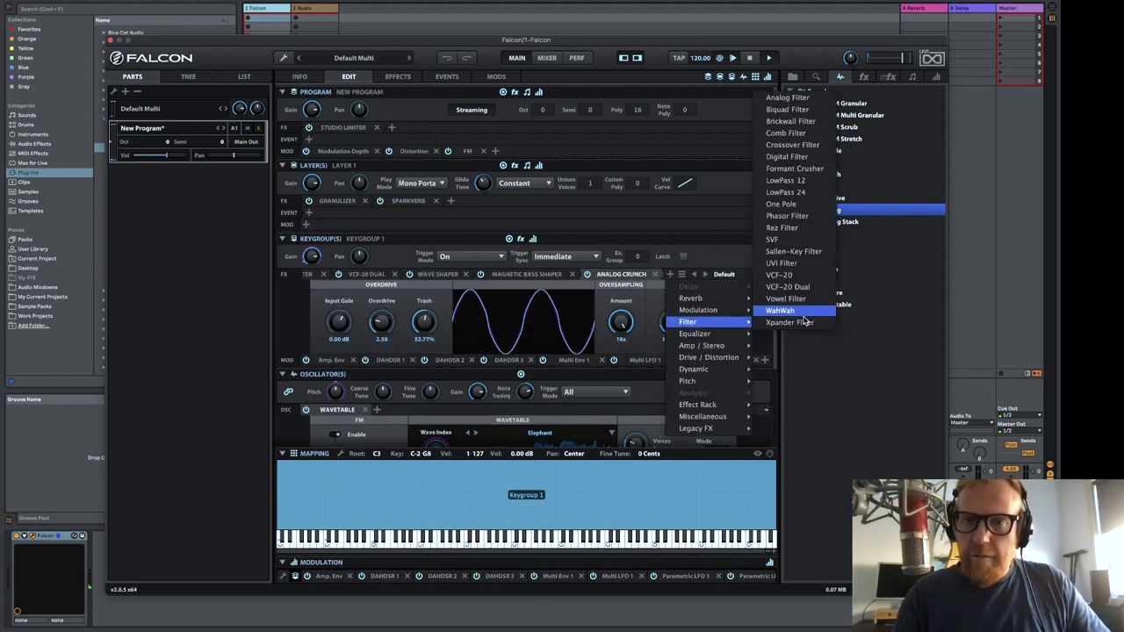
left_click(793, 251)
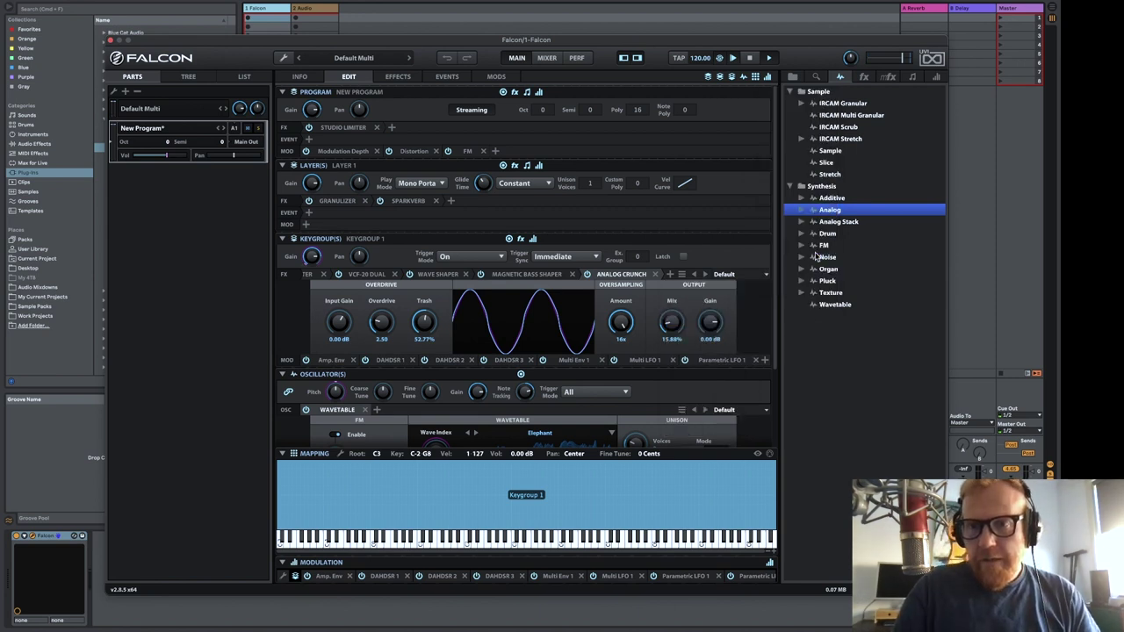
mouse_move(339, 316)
left_mouse_down()
mouse_move(346, 239)
mouse_move(341, 316)
mouse_move(354, 355)
mouse_move(343, 316)
left_mouse_up()
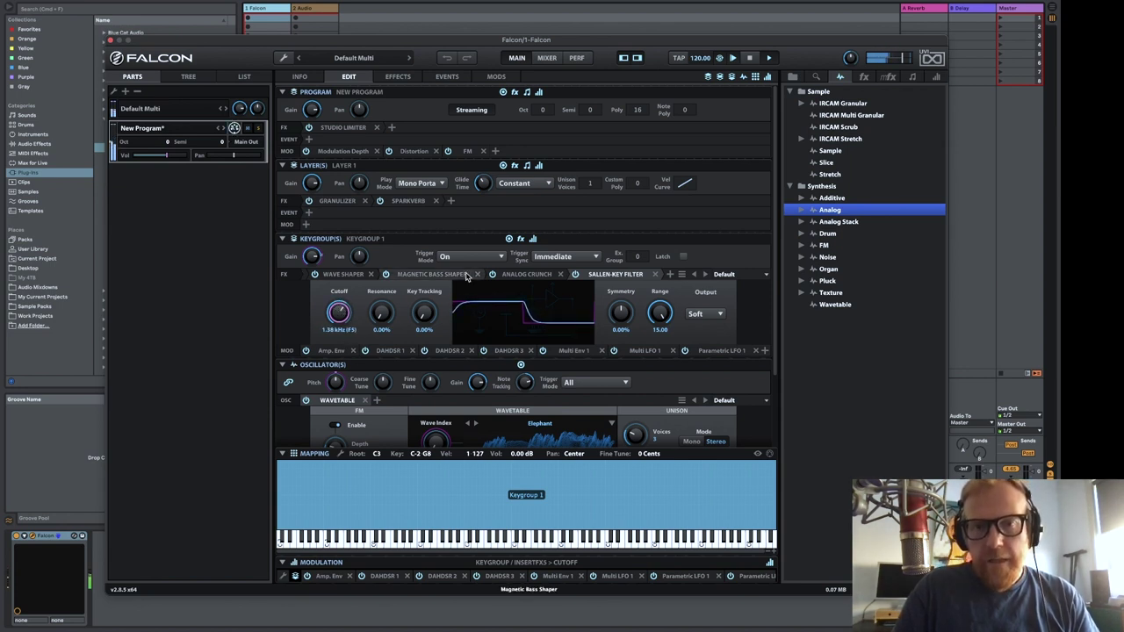
Try the Sallen-Key Filter before Analog Crunch with Hard output, and return it to the end of the chain
left_click_drag(611, 277, 505, 278)
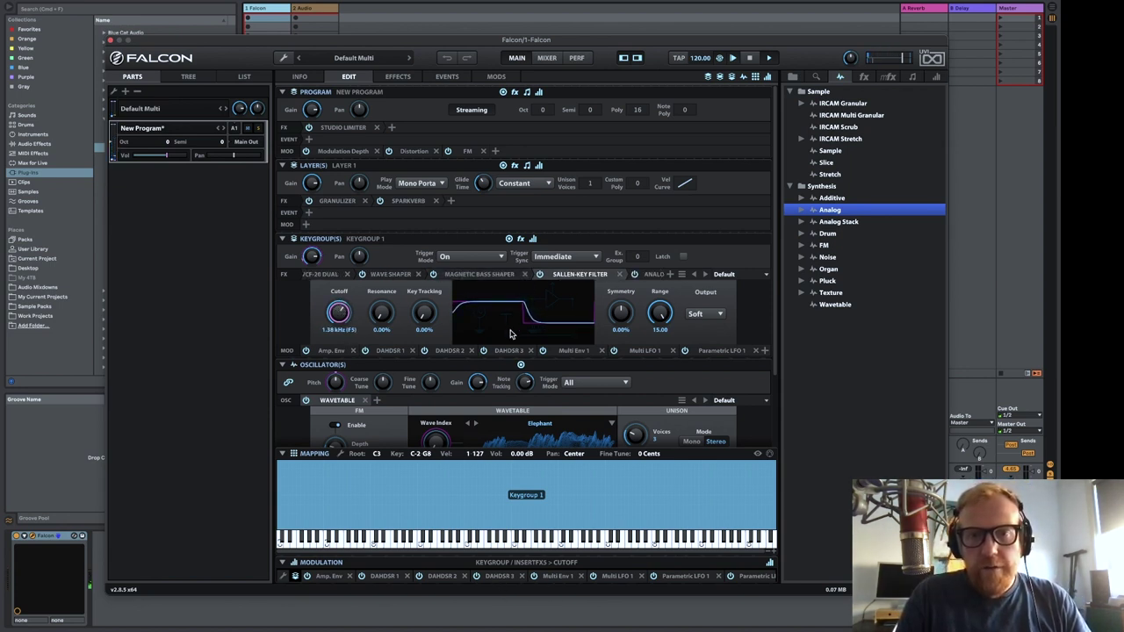
left_click(717, 317)
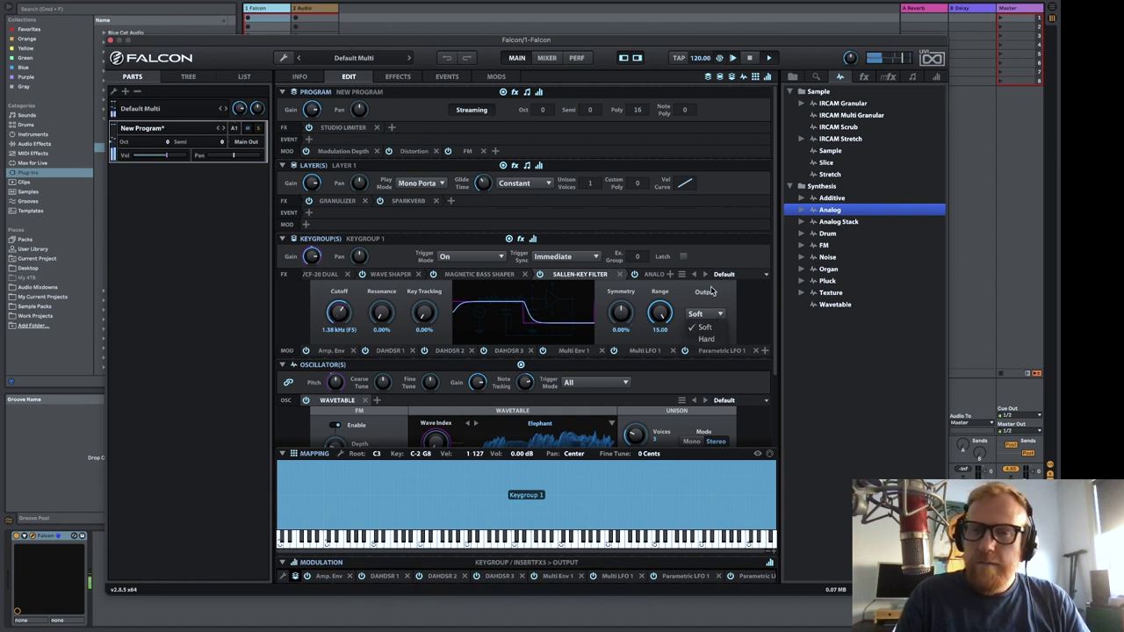
left_click(706, 339)
mouse_move(353, 329)
left_mouse_down()
mouse_move(349, 277)
mouse_move(347, 346)
mouse_move(352, 316)
left_mouse_up()
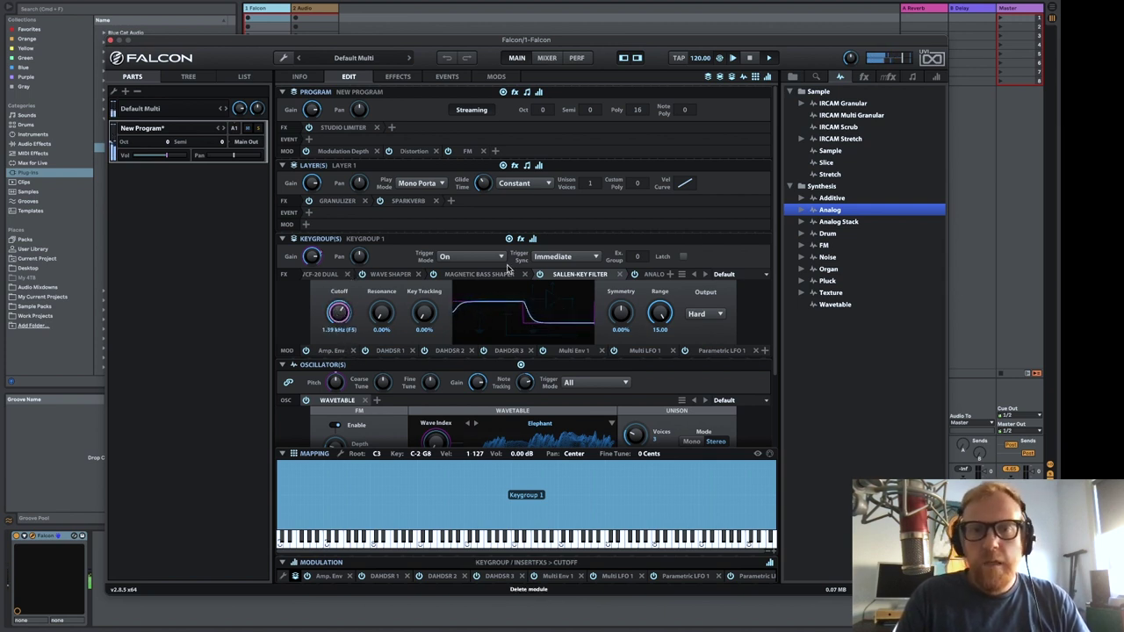
left_click_drag(571, 274, 712, 276)
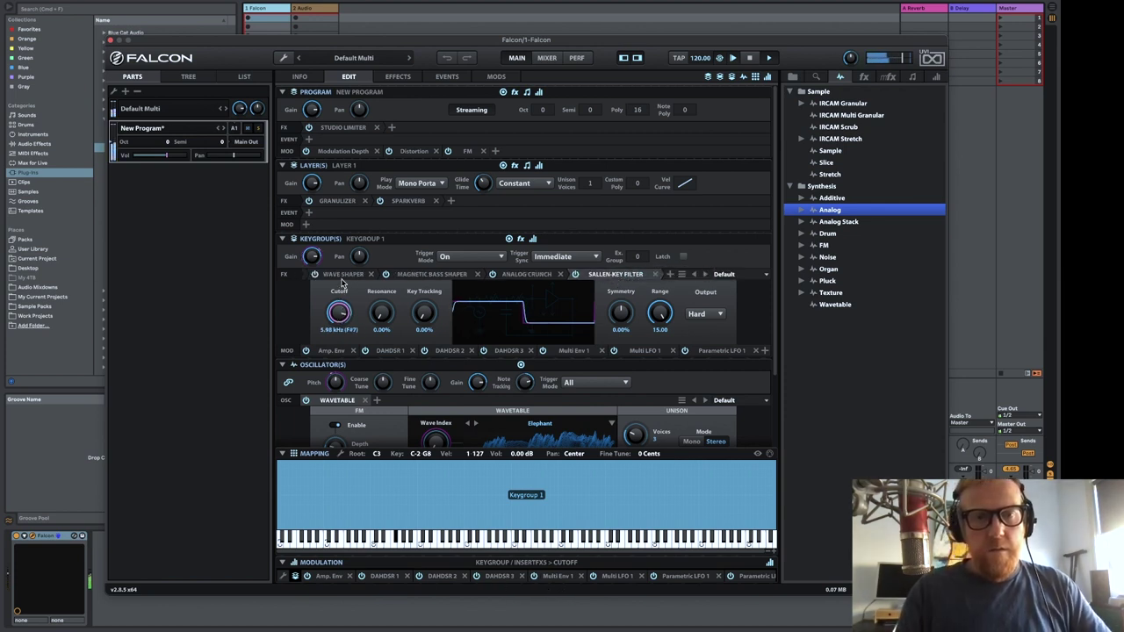
Try different cutoff and resonance amounts on the Sallen-Key Filter and return them to 20 kHz and 0%
left_click_drag(352, 323, 387, 263)
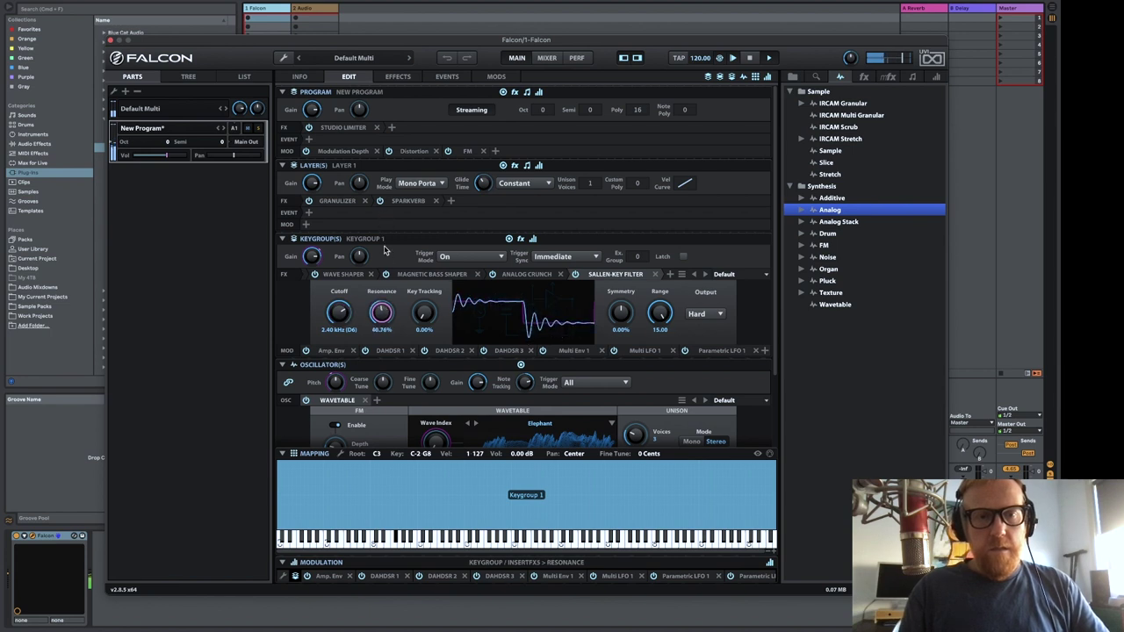
left_click_drag(329, 301, 324, 330)
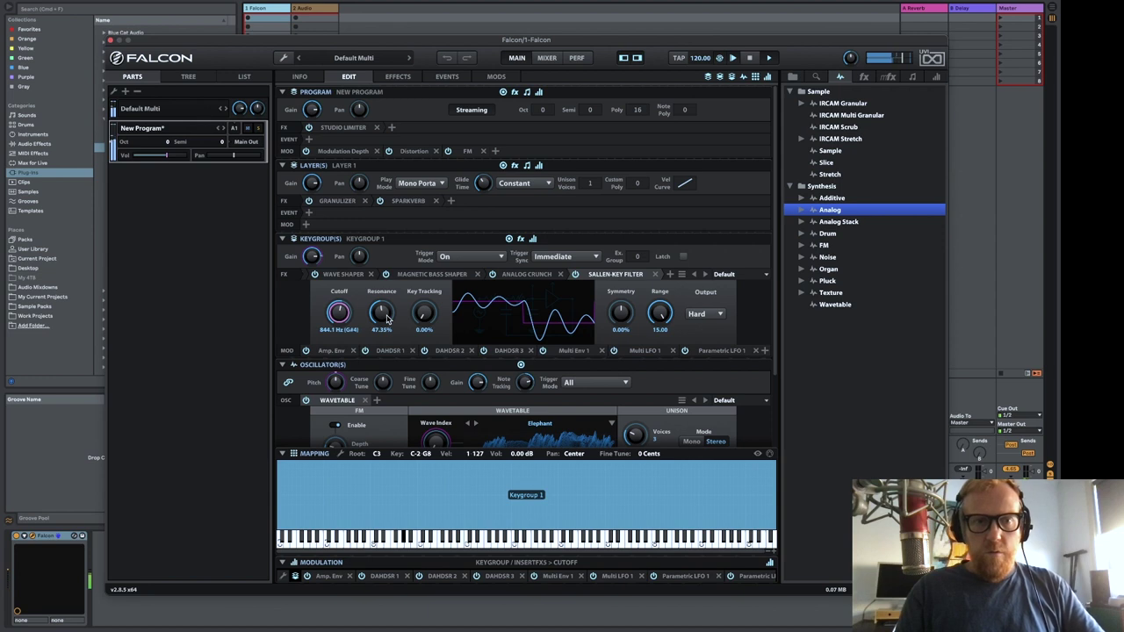
left_click_drag(379, 315, 383, 360)
left_click_drag(339, 313, 365, 257)
left_click_drag(390, 309, 395, 358)
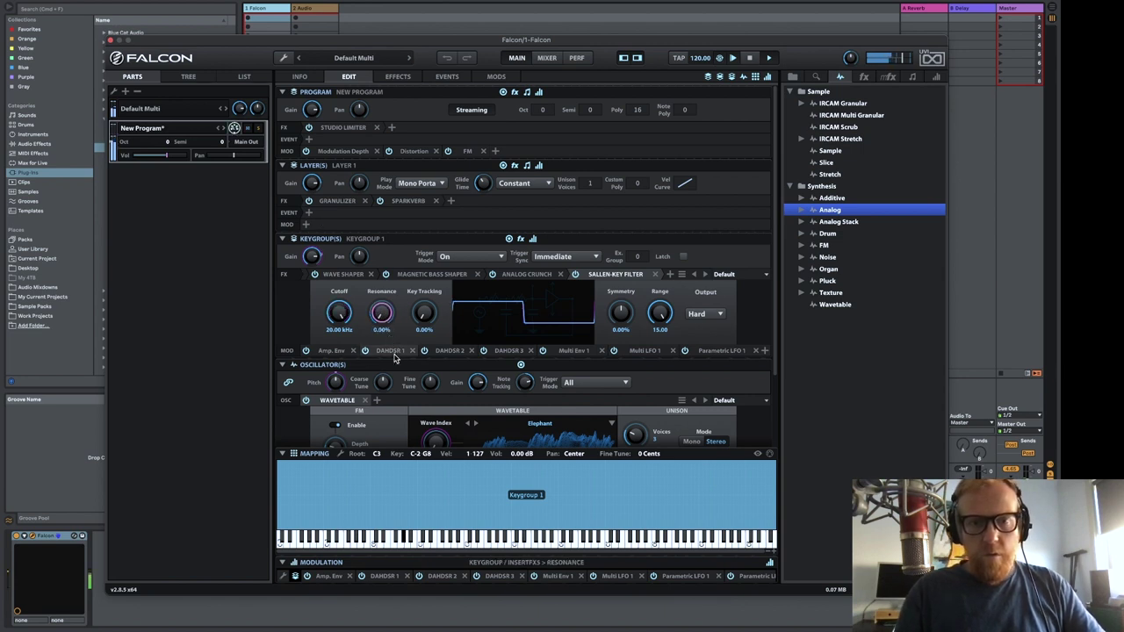
Set the Sallen-Key Filter's output to Soft, its symmetry to about 59.5% and its cutoff to about 5.65 kHz
left_click(700, 315)
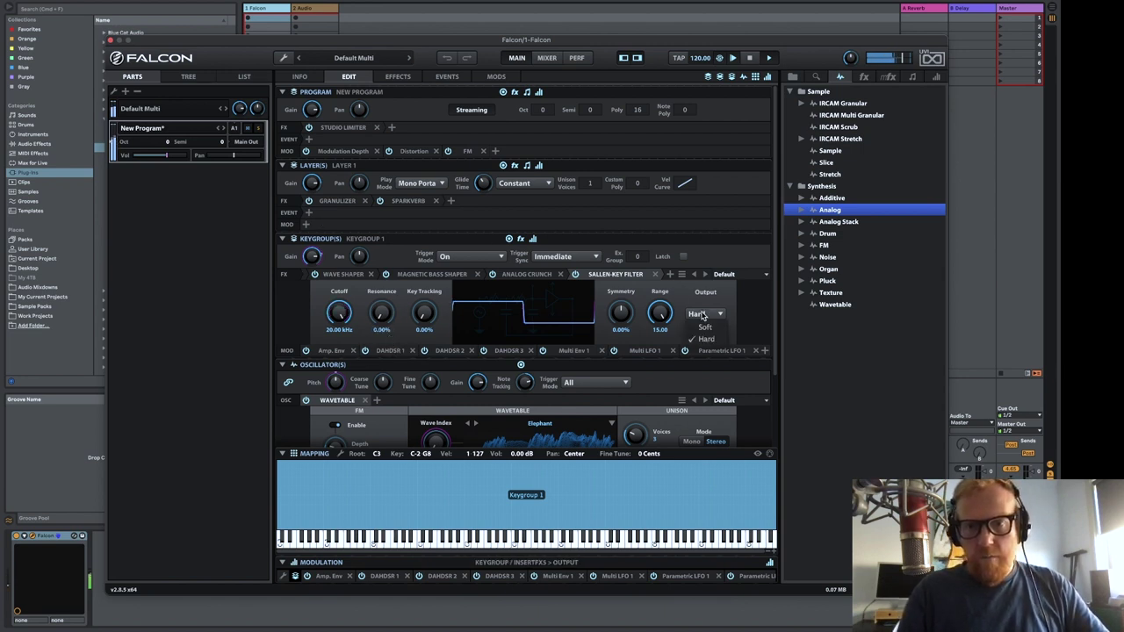
left_click(708, 328)
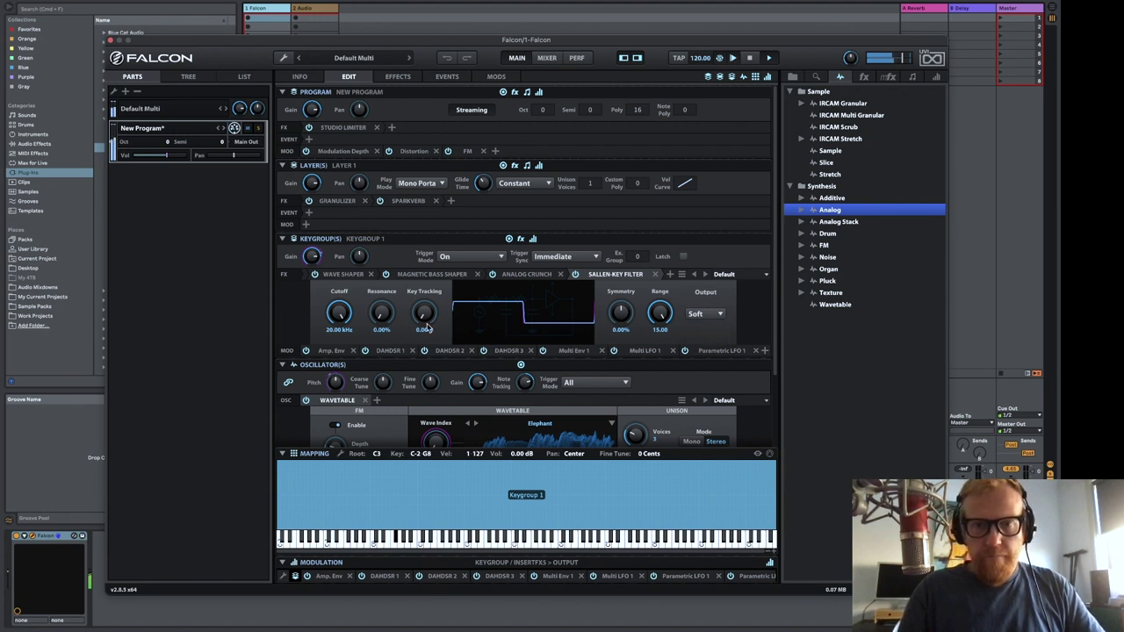
left_click_drag(620, 313, 619, 265)
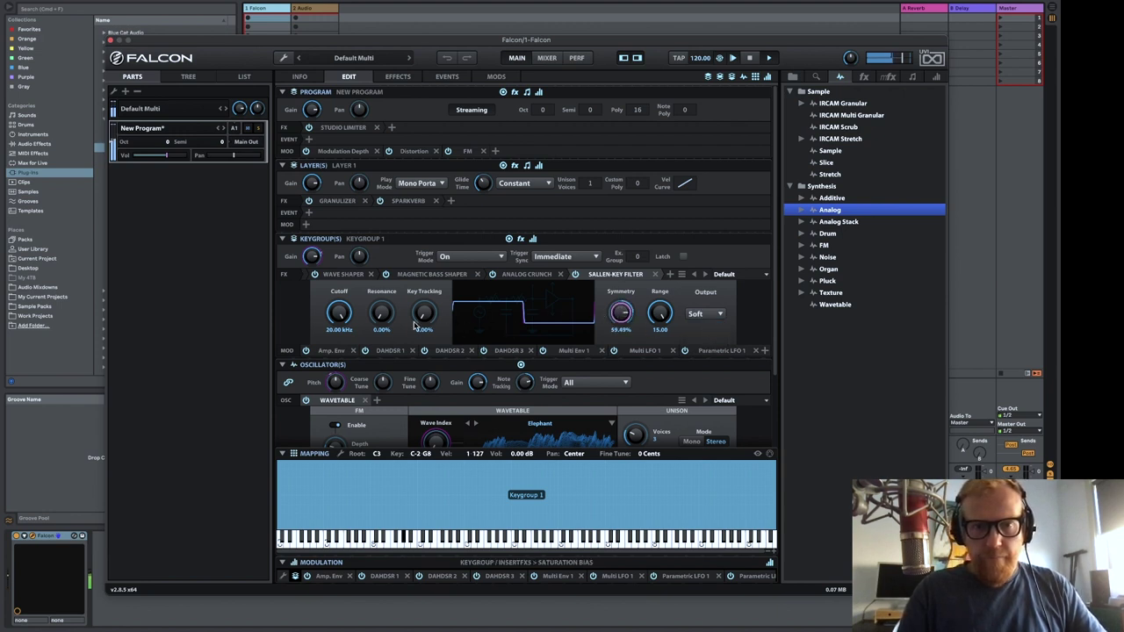
left_click_drag(339, 314, 339, 348)
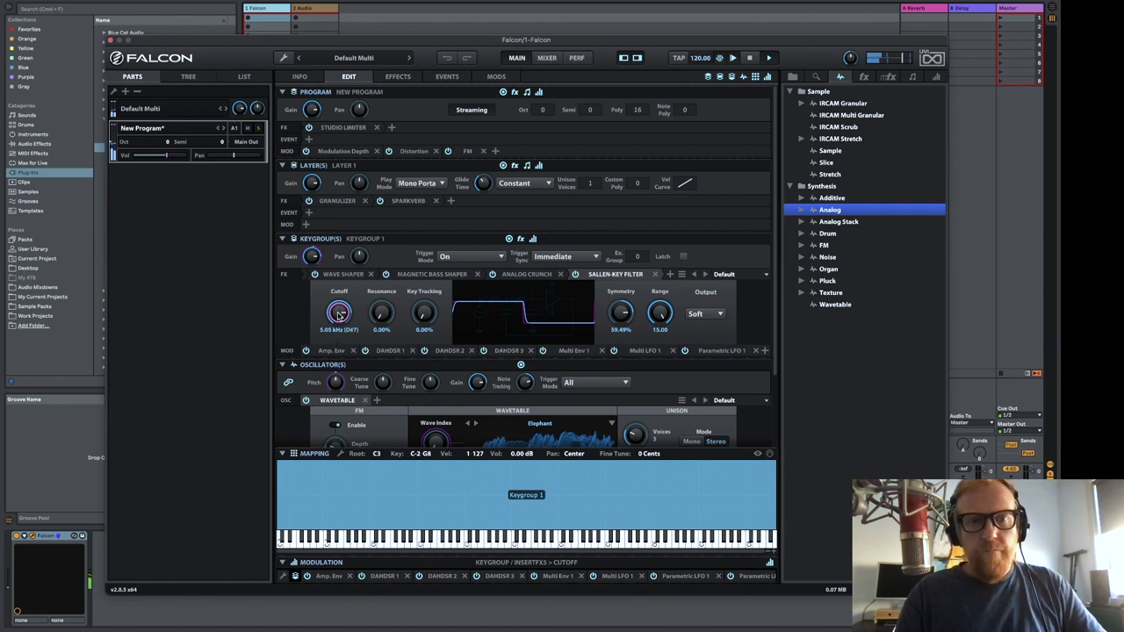
Assign the Sallen-Key Filter's cutoff to a new macro
right_click(339, 314)
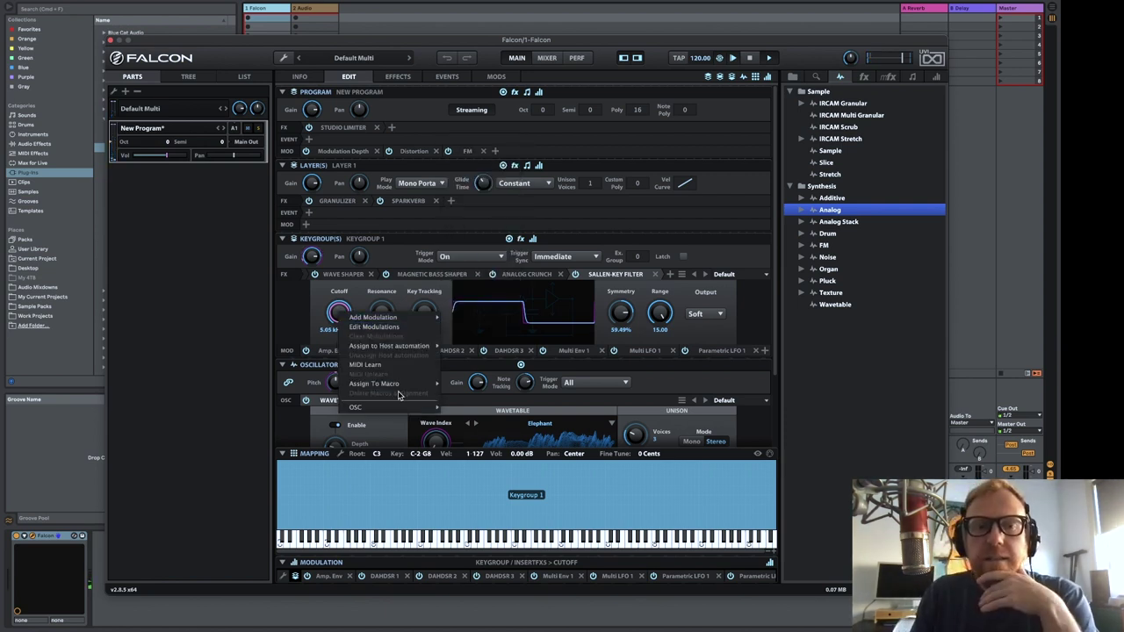
mouse_move(399, 384)
left_click(478, 388)
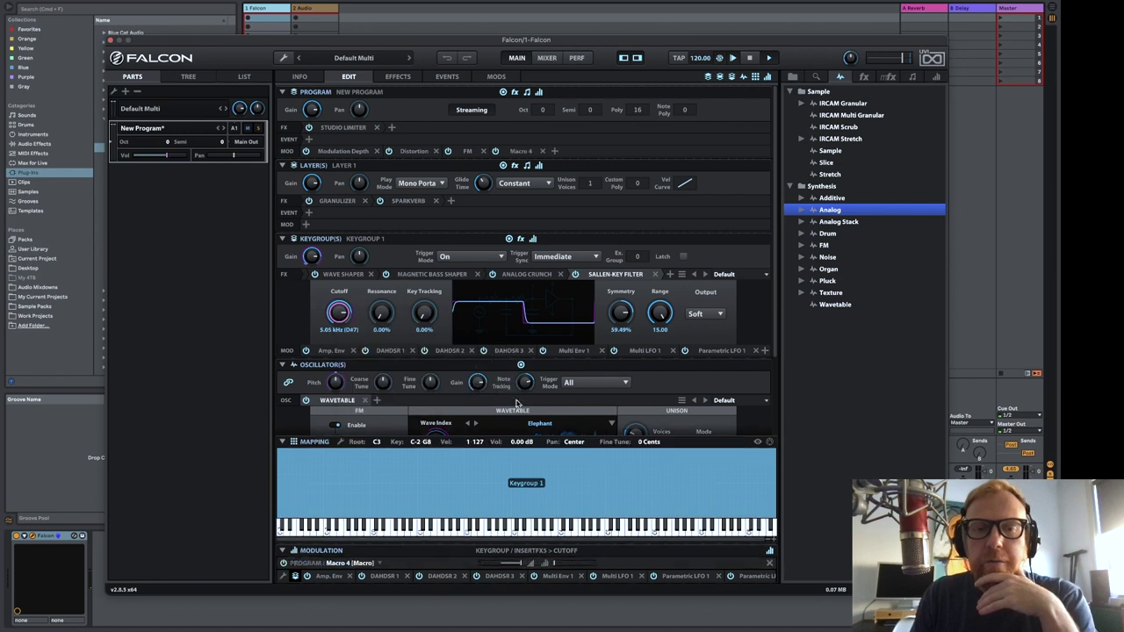
Open the newly created macro among the program's modulation sources and rename it Master Cutoff
scroll(685, 576, "down", 5)
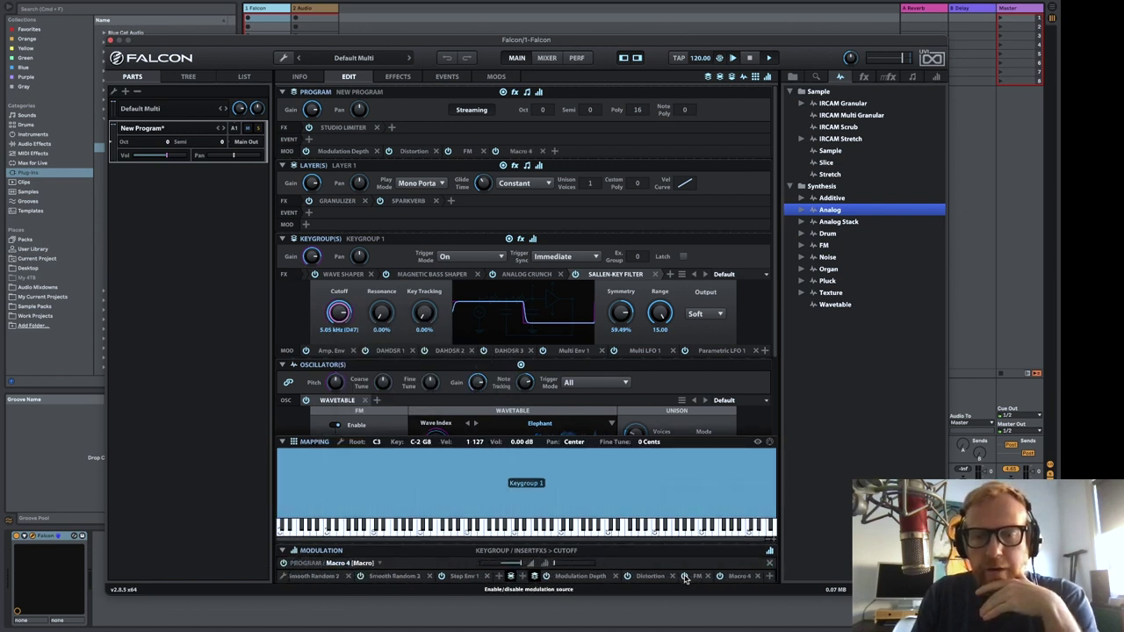
left_click(739, 578)
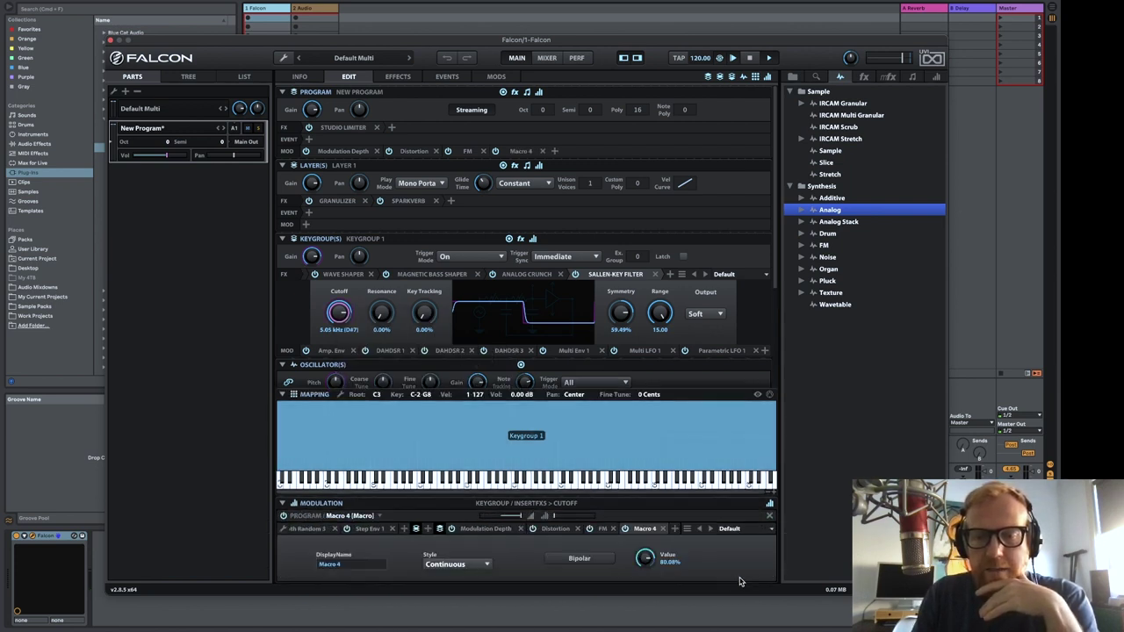
left_click(337, 566)
type("Master Cut")
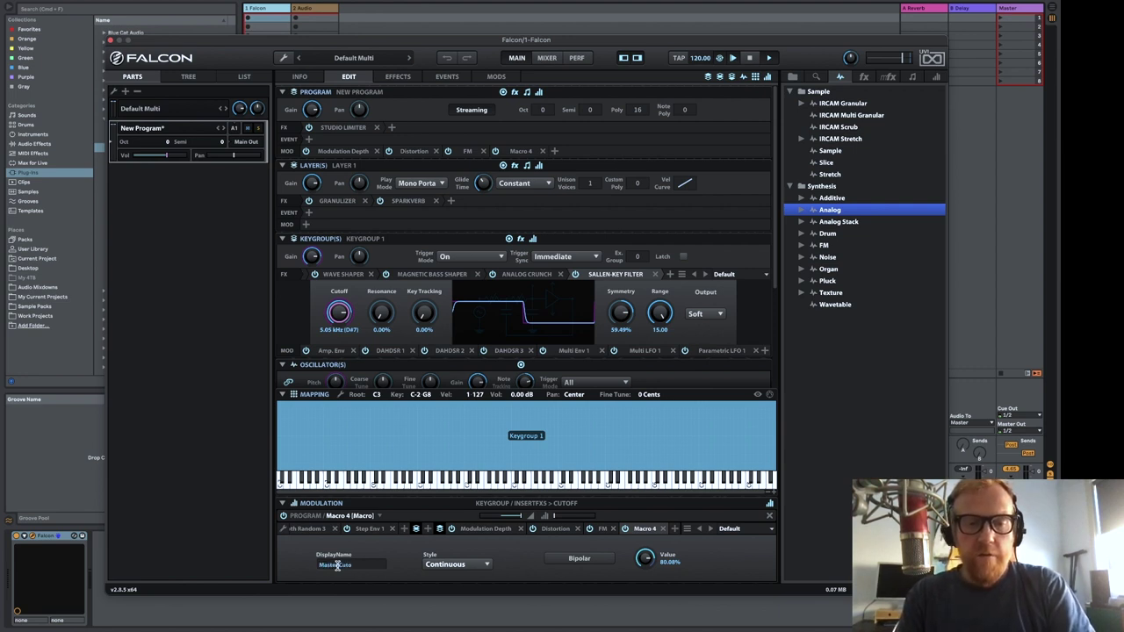
type("off")
key("Return")
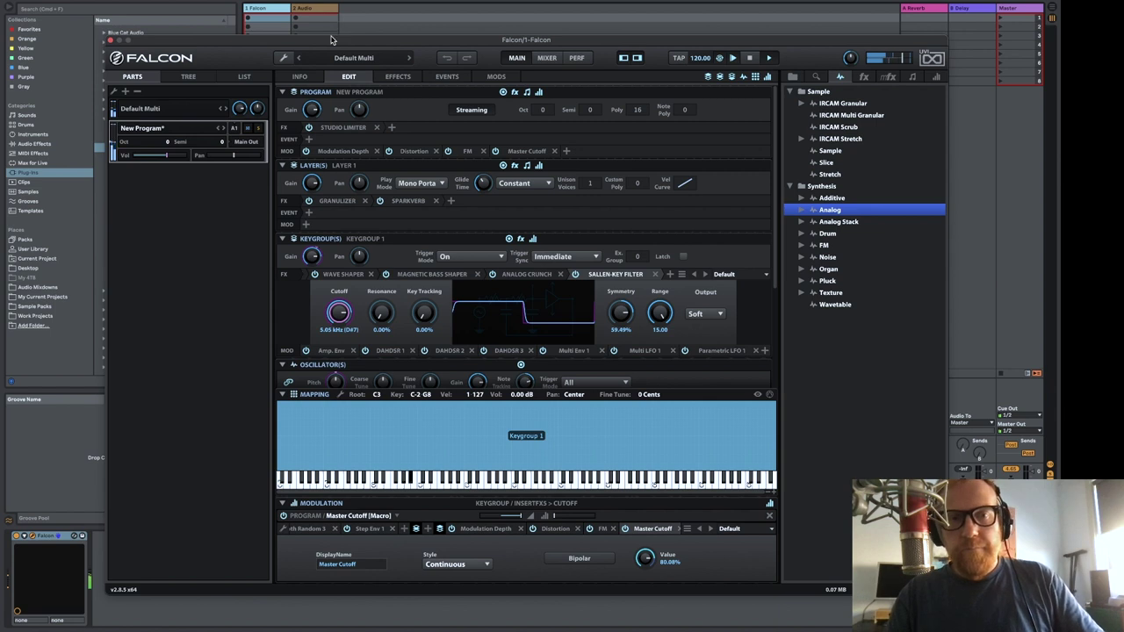
Arrange the Distortion, FM and Master Cutoff knobs in one row beside Modulation Depth on the program's Info page and finish editing
left_click(299, 78)
left_click(333, 184)
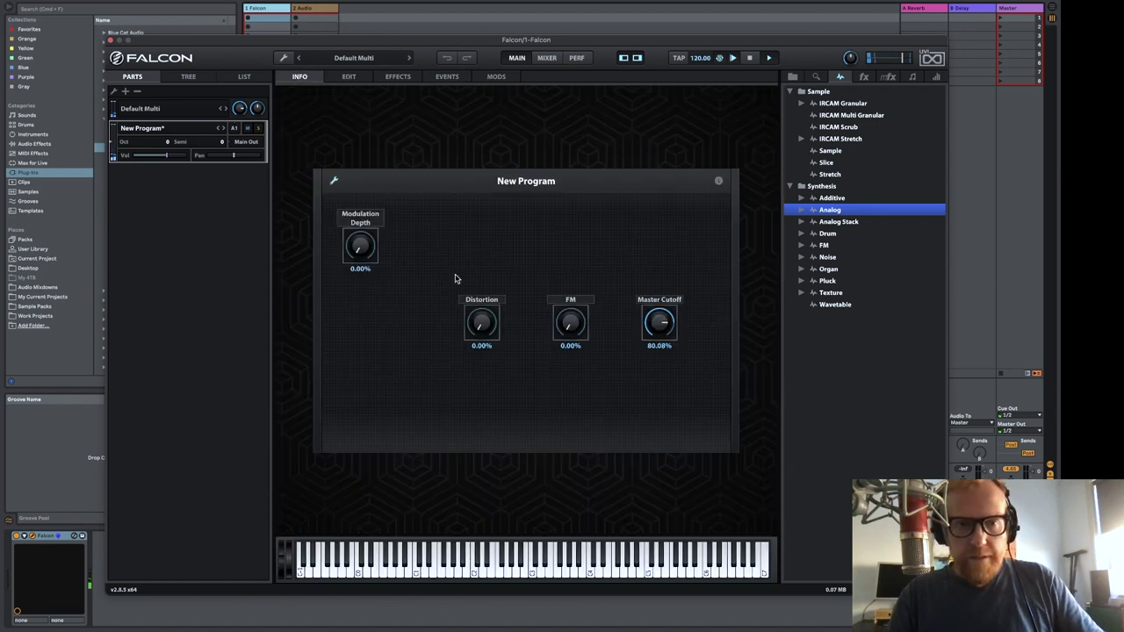
left_click_drag(483, 325, 431, 252)
left_click_drag(577, 327, 497, 250)
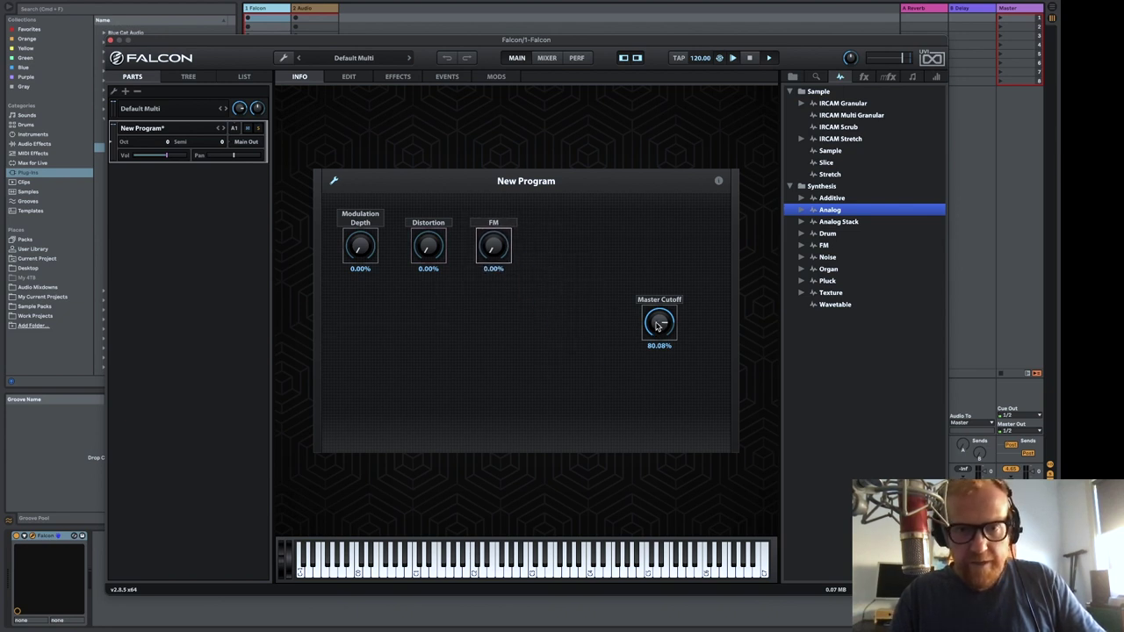
left_click_drag(659, 323, 558, 248)
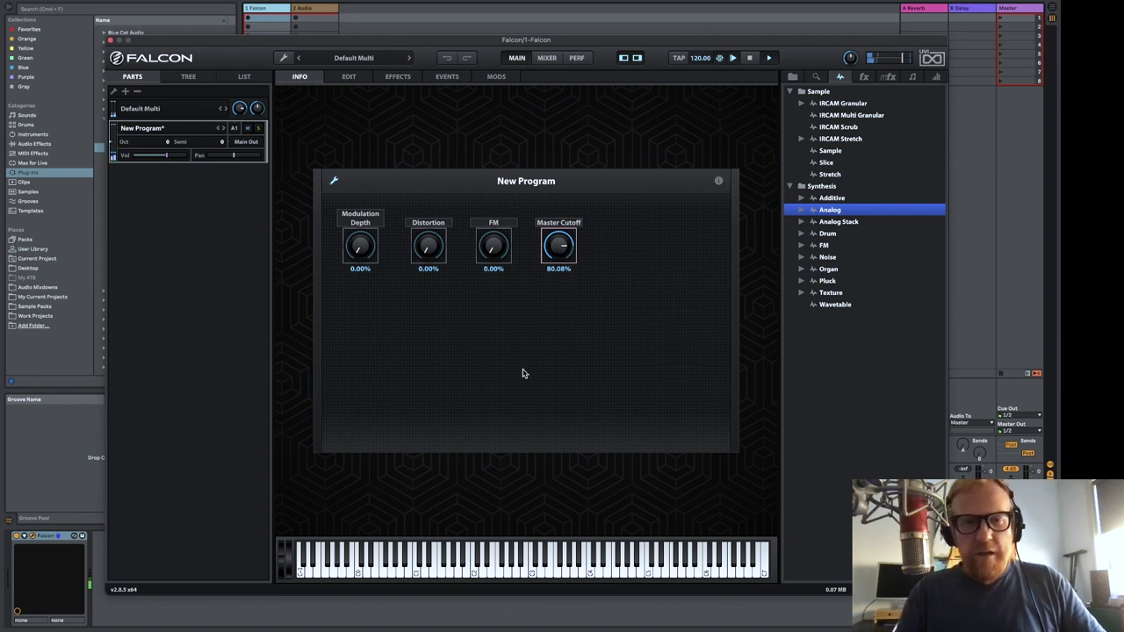
left_click(719, 181)
left_click(719, 181)
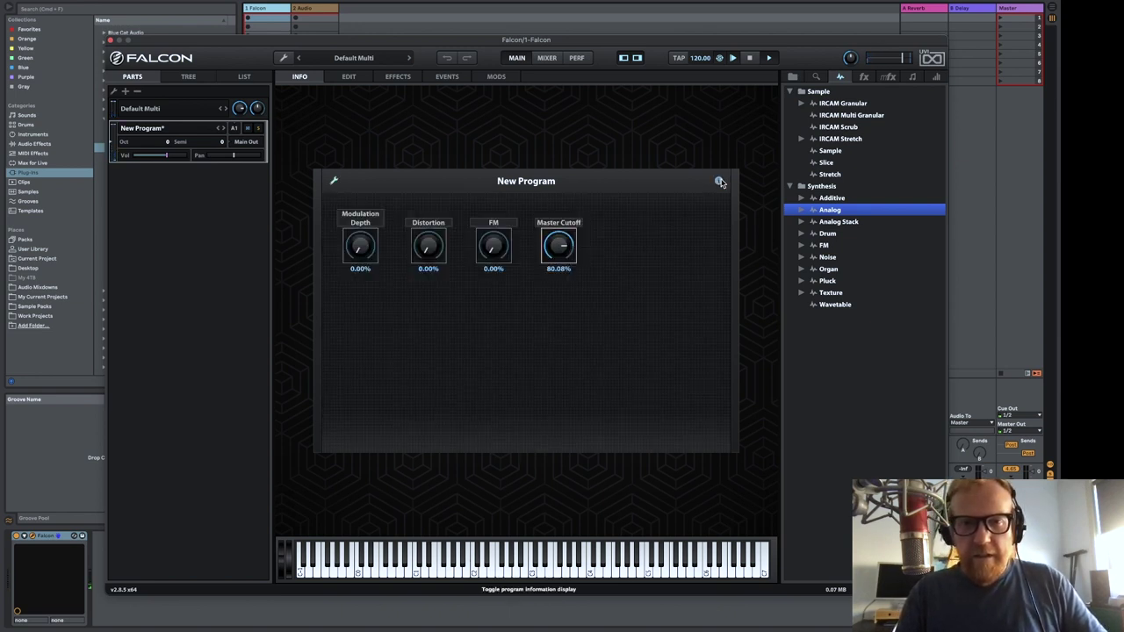
left_click(334, 181)
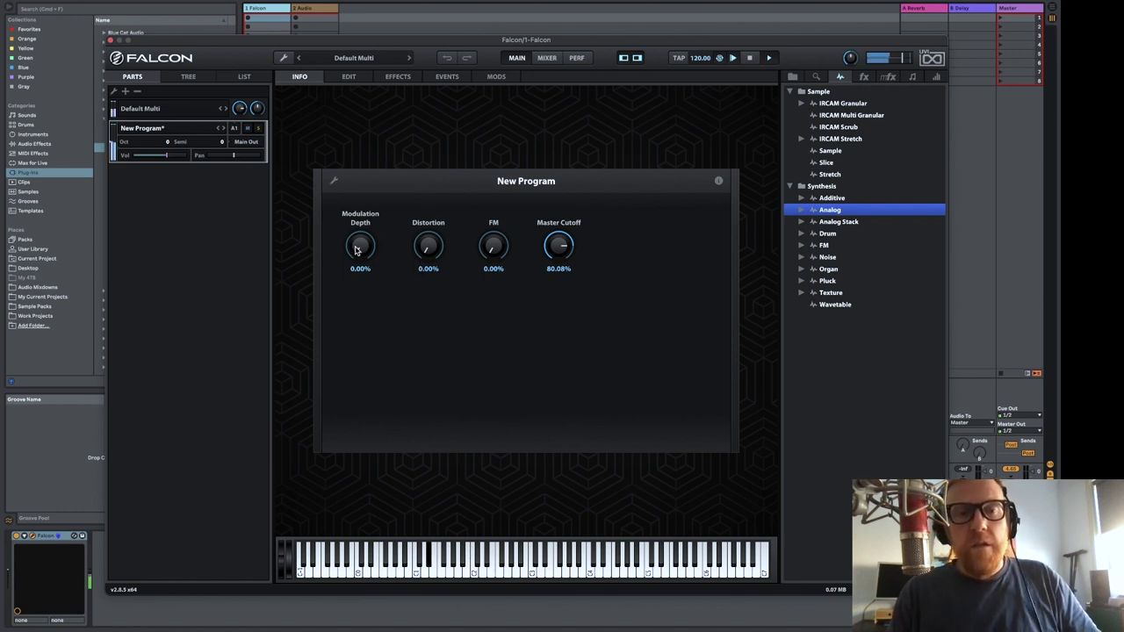
Adjust the program's macros to about 23% Modulation Depth, 67.8% Distortion and 76.9% Master Cutoff, keeping FM at 0%
left_click_drag(358, 248, 352, 198)
left_click_drag(355, 149, 354, 158)
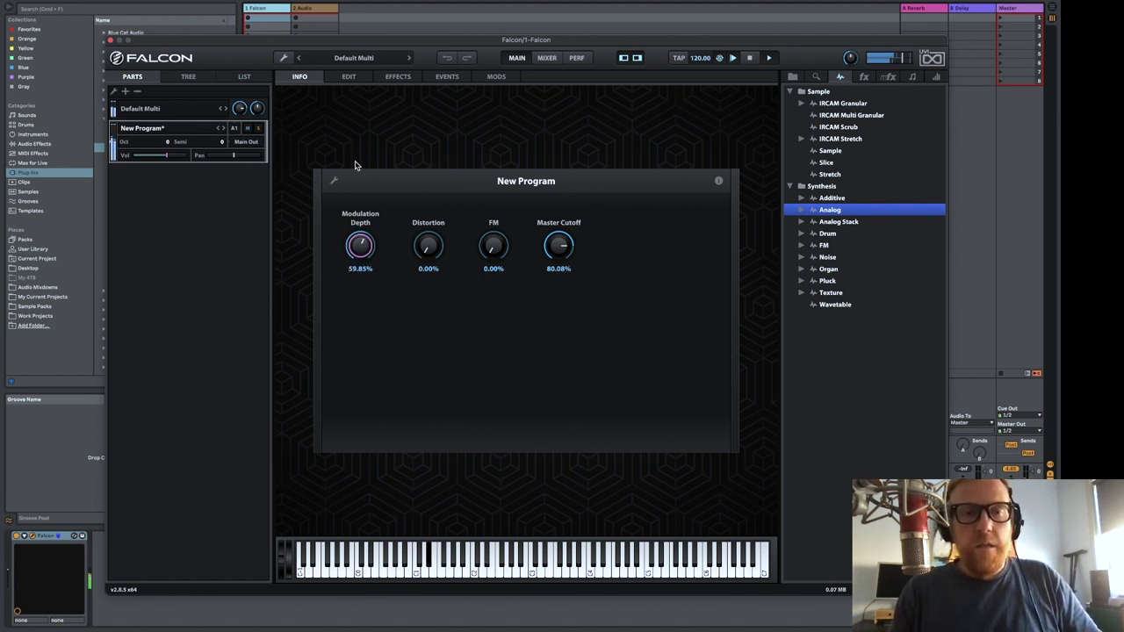
left_click_drag(430, 237, 426, 132)
left_click_drag(496, 240, 497, 289)
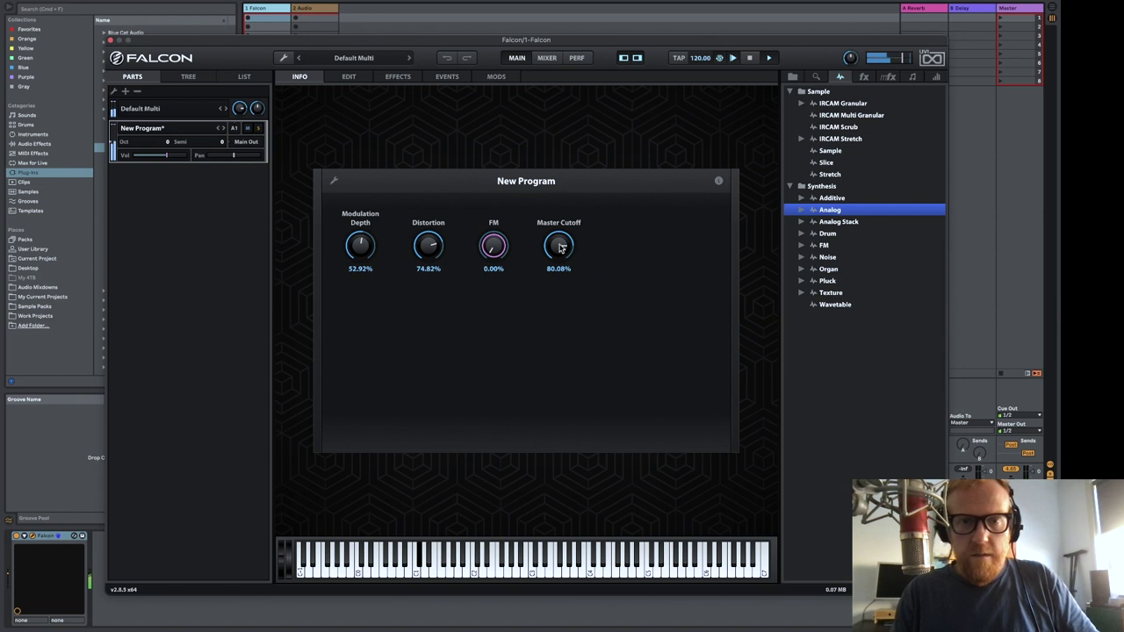
left_click_drag(562, 246, 516, 253)
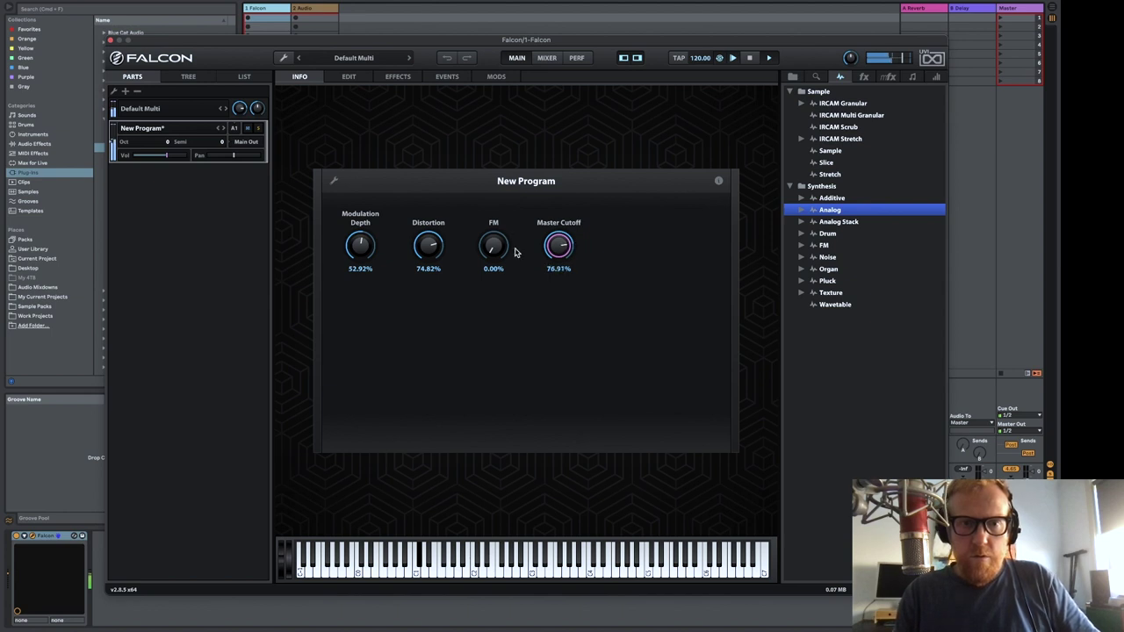
left_click_drag(381, 241, 432, 278)
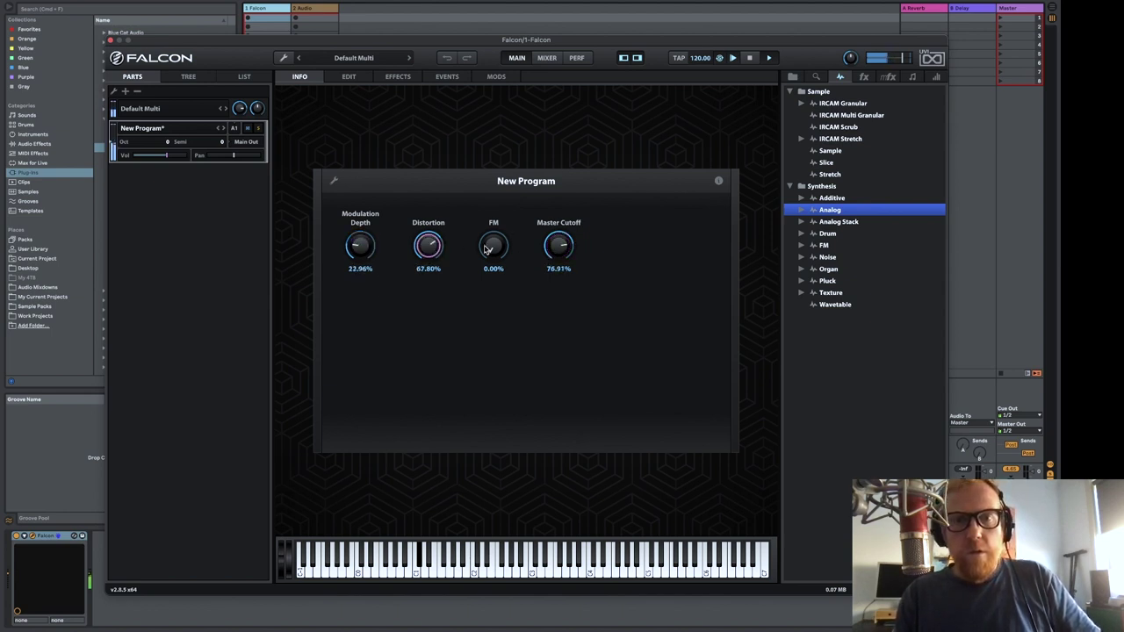
Try the FM macro at about 11.6%, return it to 0% and set Master Cutoff to 100%
mouse_move(491, 247)
left_mouse_down()
mouse_move(486, 208)
mouse_move(484, 231)
left_mouse_up()
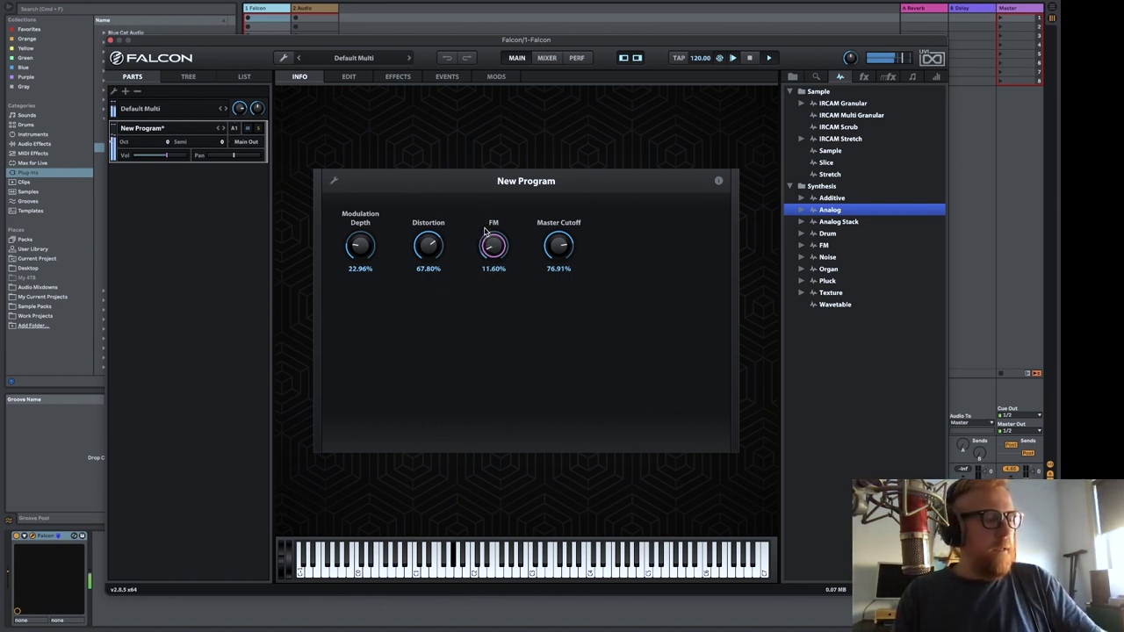
left_click_drag(488, 246, 497, 274)
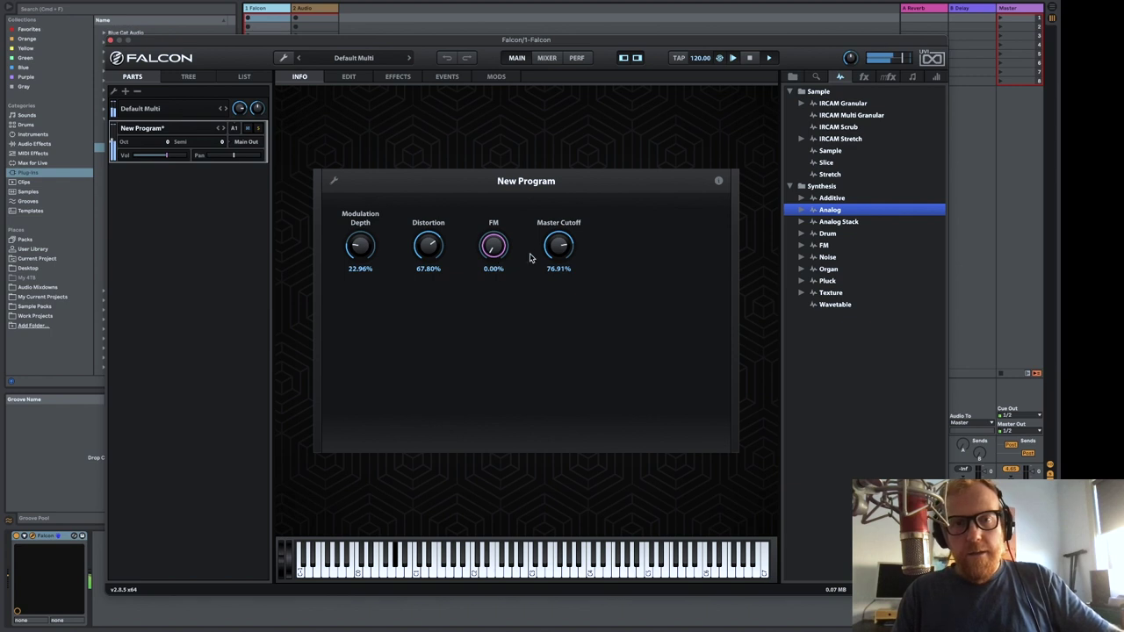
left_click_drag(559, 246, 551, 200)
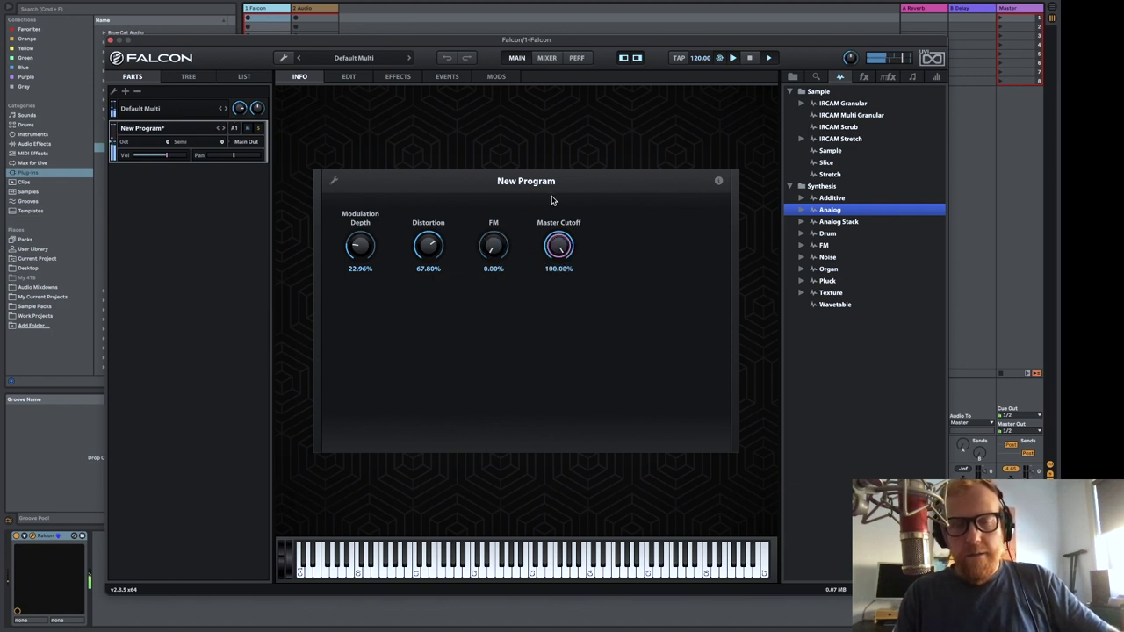
mouse_move(488, 250)
left_mouse_down()
mouse_move(484, 157)
mouse_move(483, 255)
left_mouse_up()
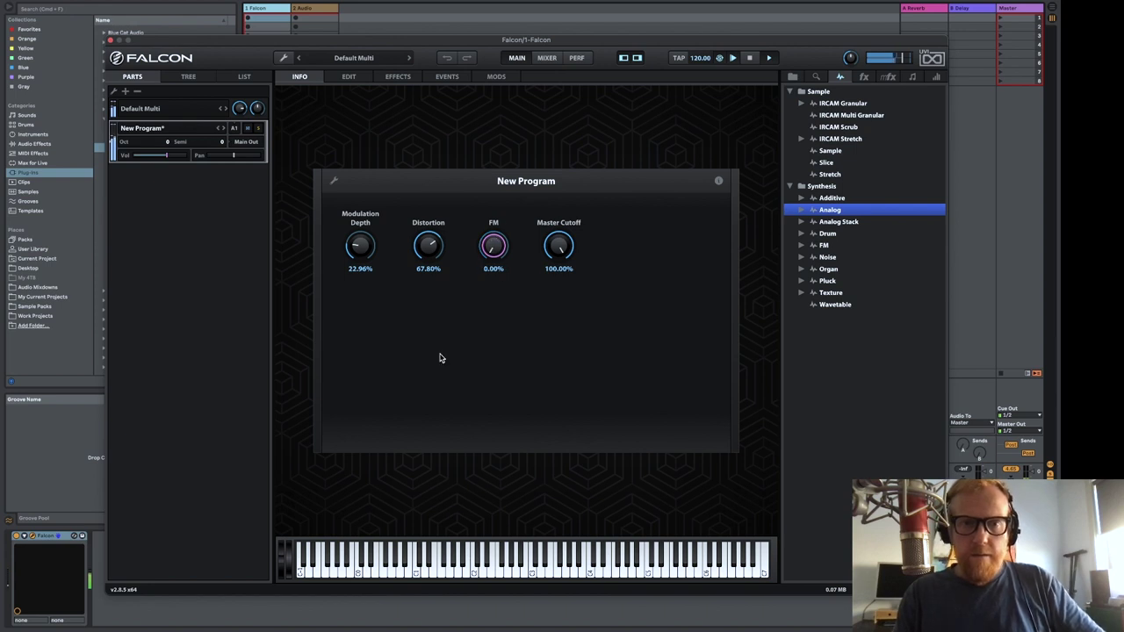
Raise Modulation Depth to 100% and audition the FM macro, returning FM to 0%
left_click_drag(360, 248, 343, 106)
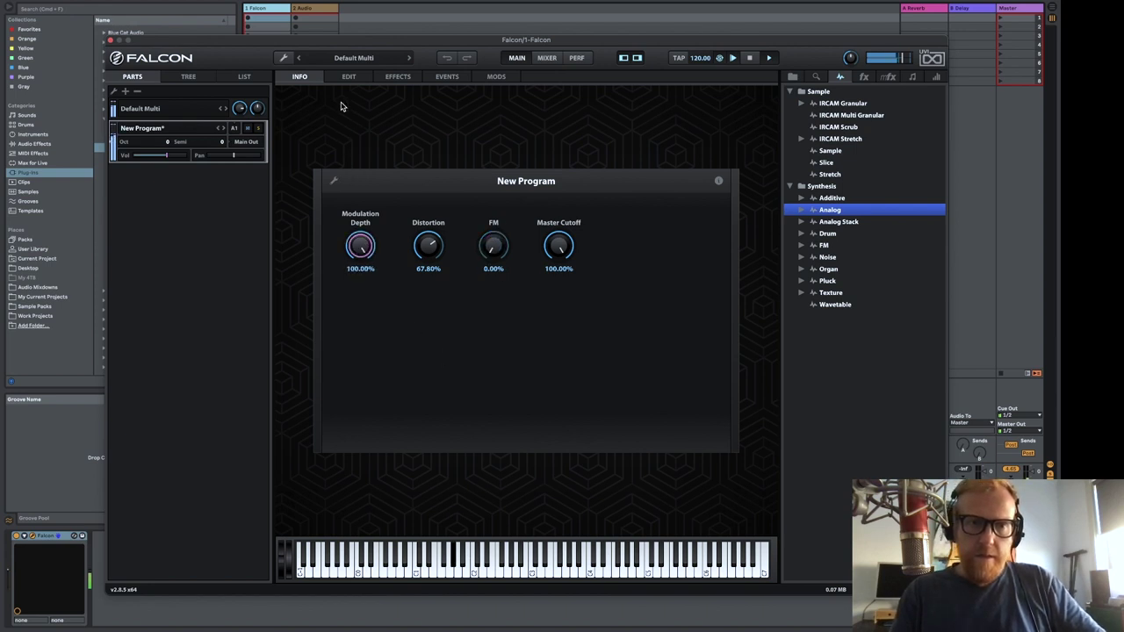
left_click_drag(483, 246, 476, 289)
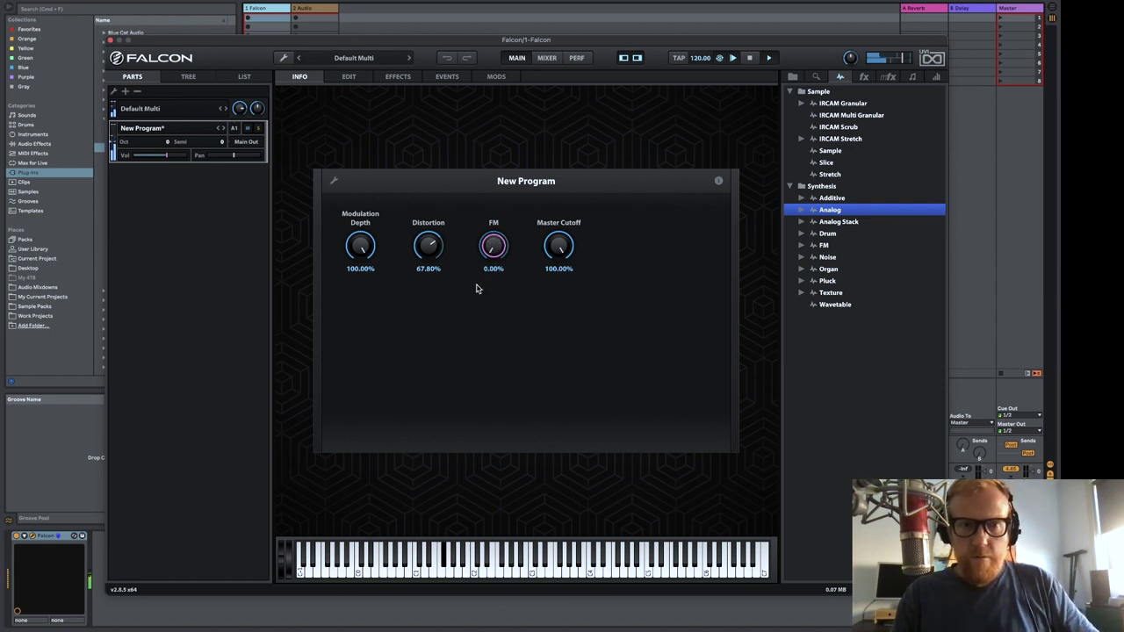
left_click_drag(487, 246, 503, 293)
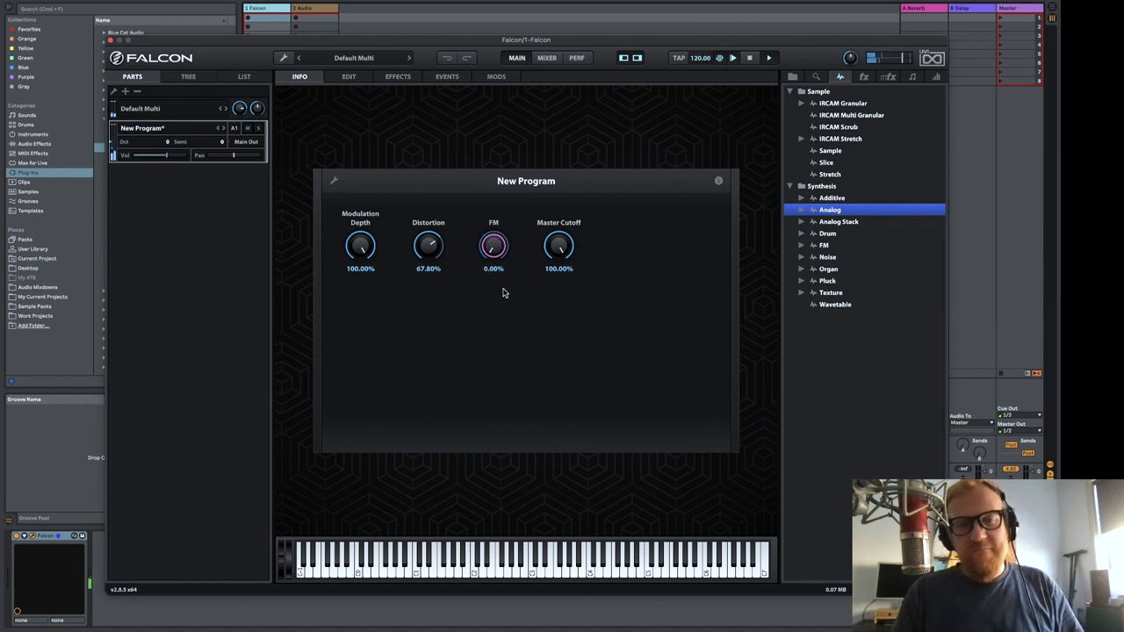
left_click(364, 249)
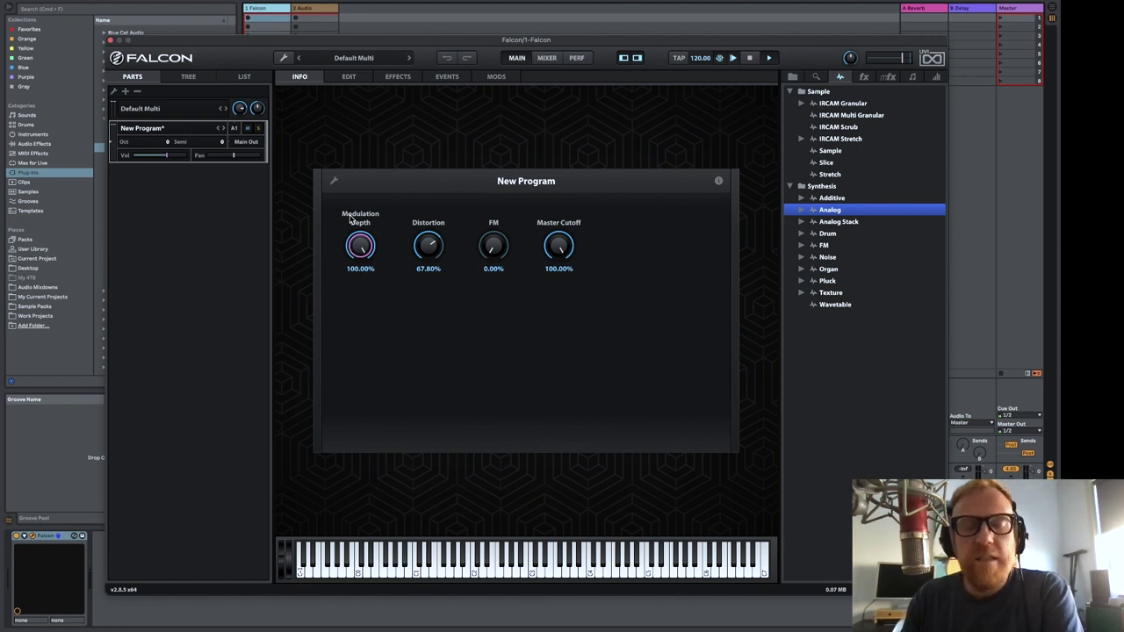
Disable FM on the wavetable oscillator and set the Modulation Depth macro to 0%
left_click(348, 76)
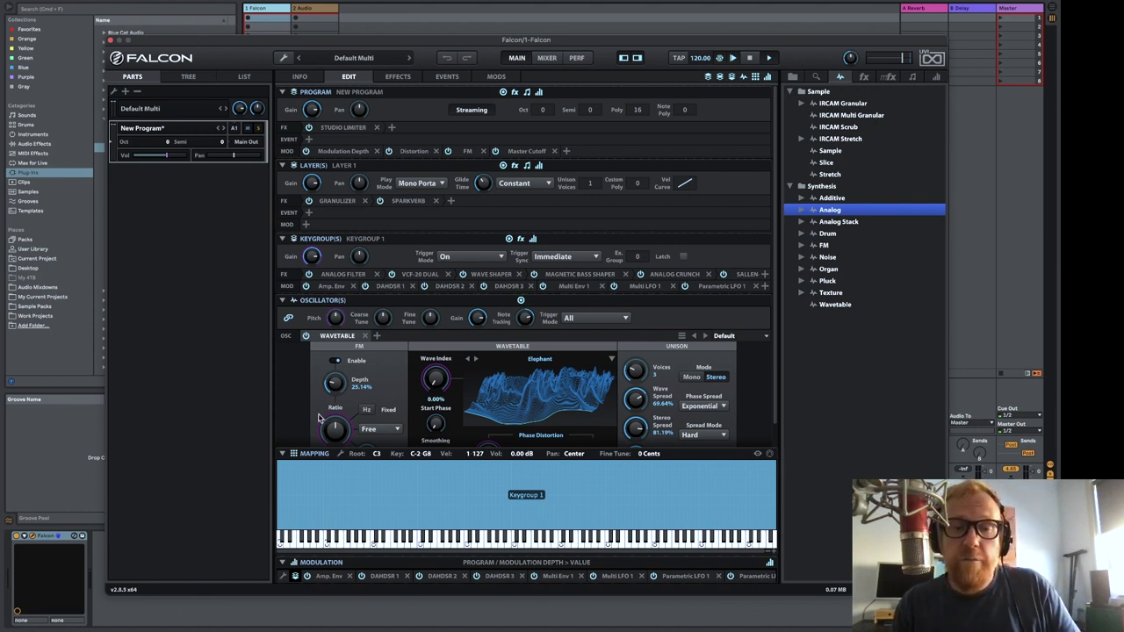
left_click(337, 363)
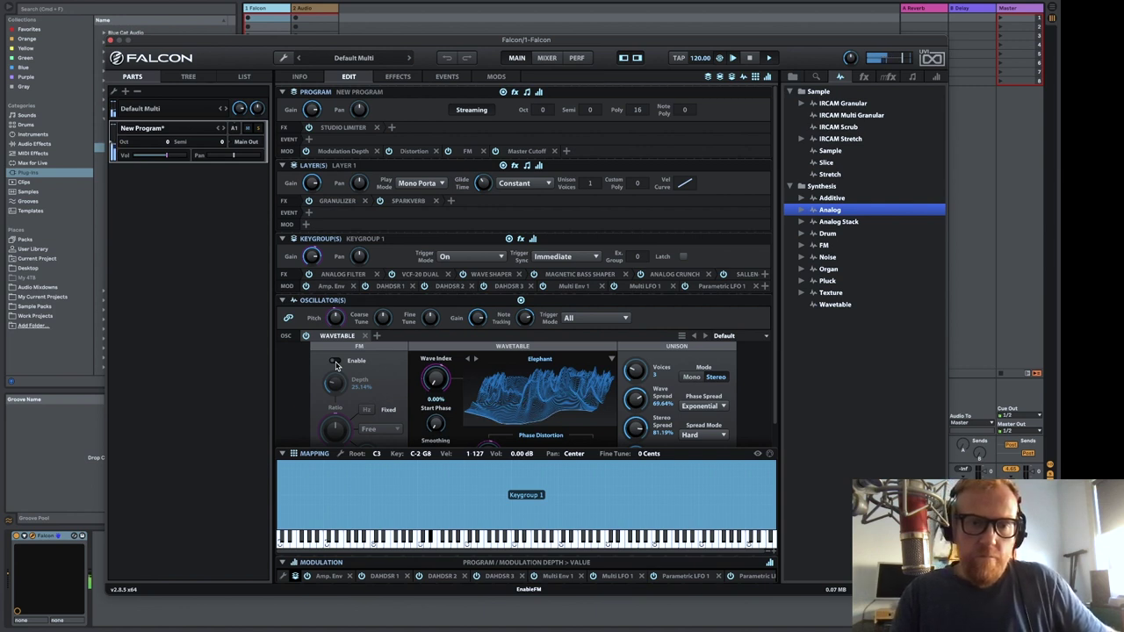
left_click(296, 78)
left_click_drag(360, 246, 392, 392)
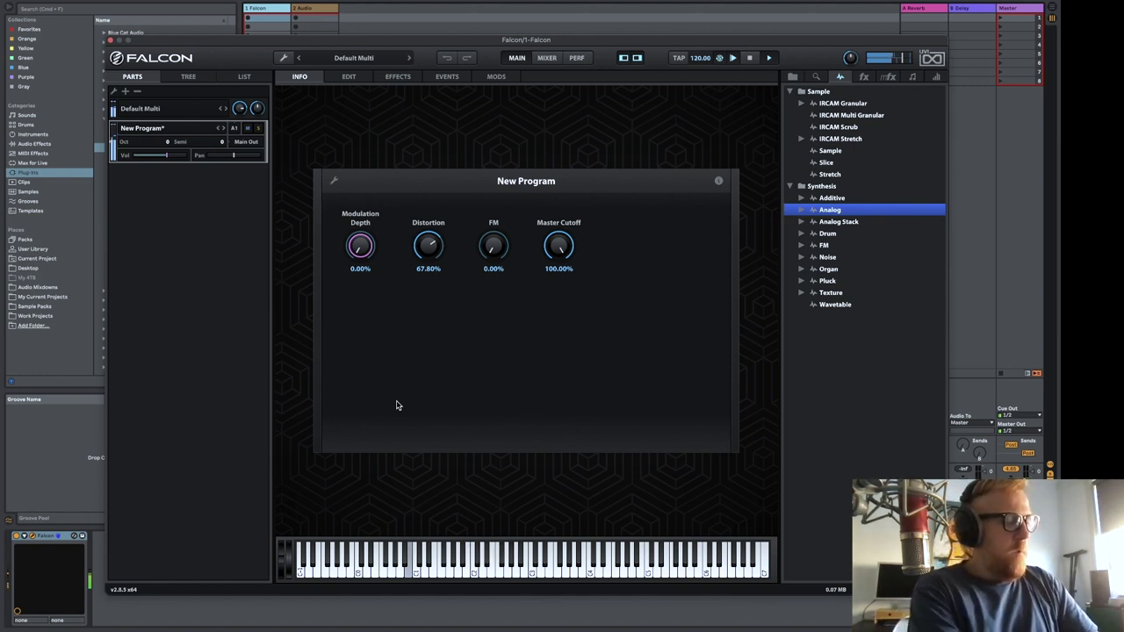
Compare the wavetable oscillator with FM switched on and off, leaving FM enabled
left_click(355, 77)
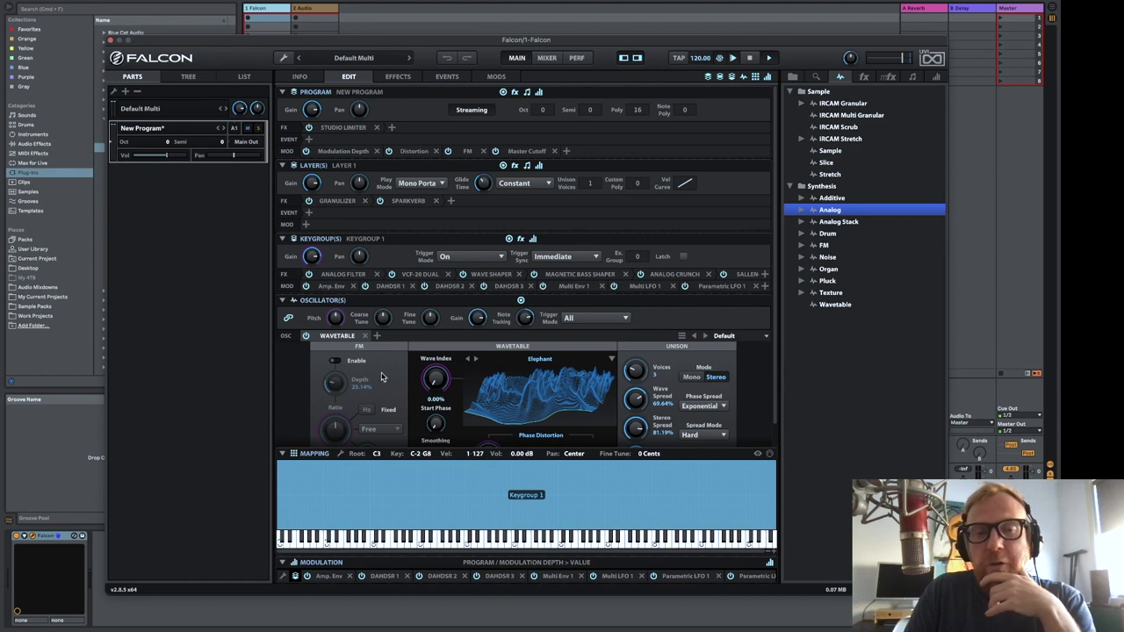
left_click(337, 364)
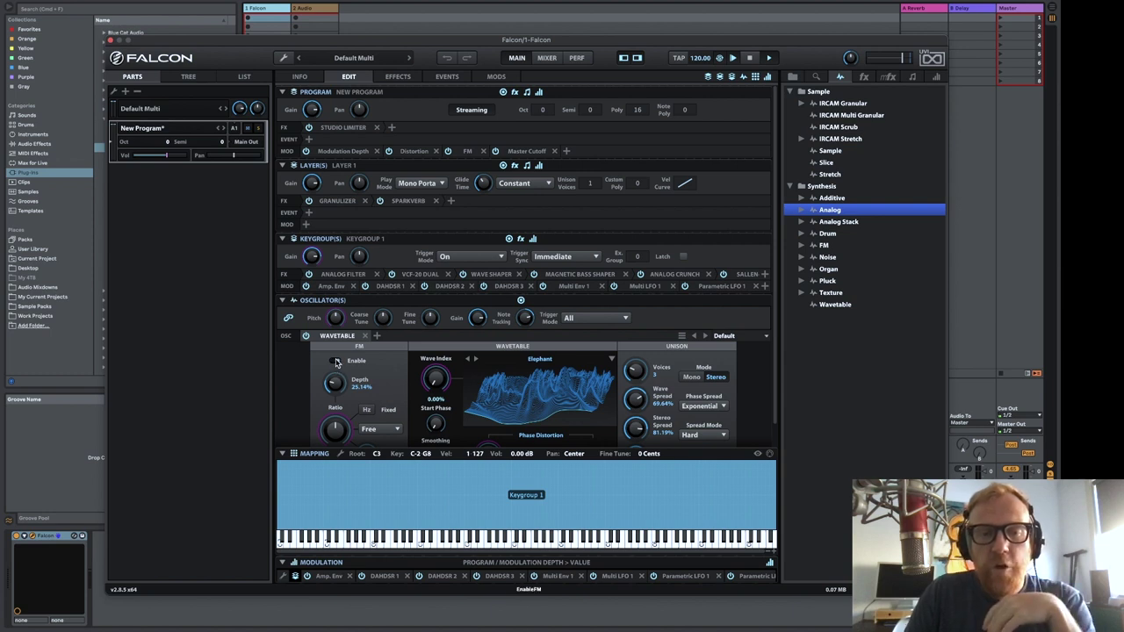
left_click(335, 364)
left_click(335, 363)
left_click(335, 363)
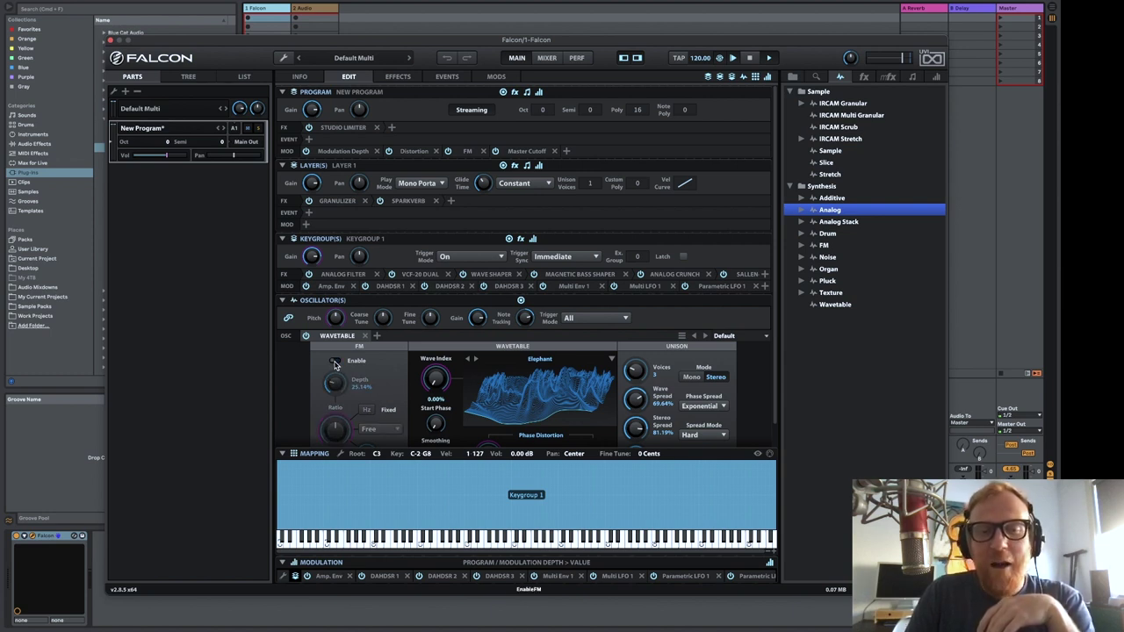
left_click(336, 364)
left_click(335, 363)
left_click(335, 363)
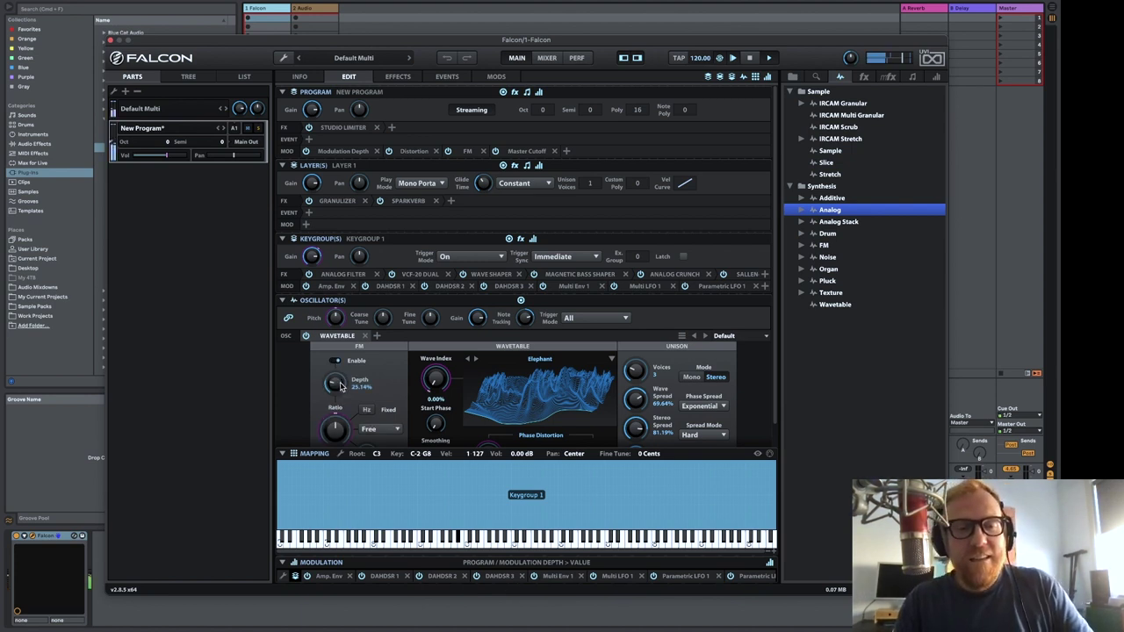
Set the wavetable oscillator's FM depth to about 10.2%, then test the FM macro on the Info page and return it to 0%
left_click_drag(339, 387, 343, 414)
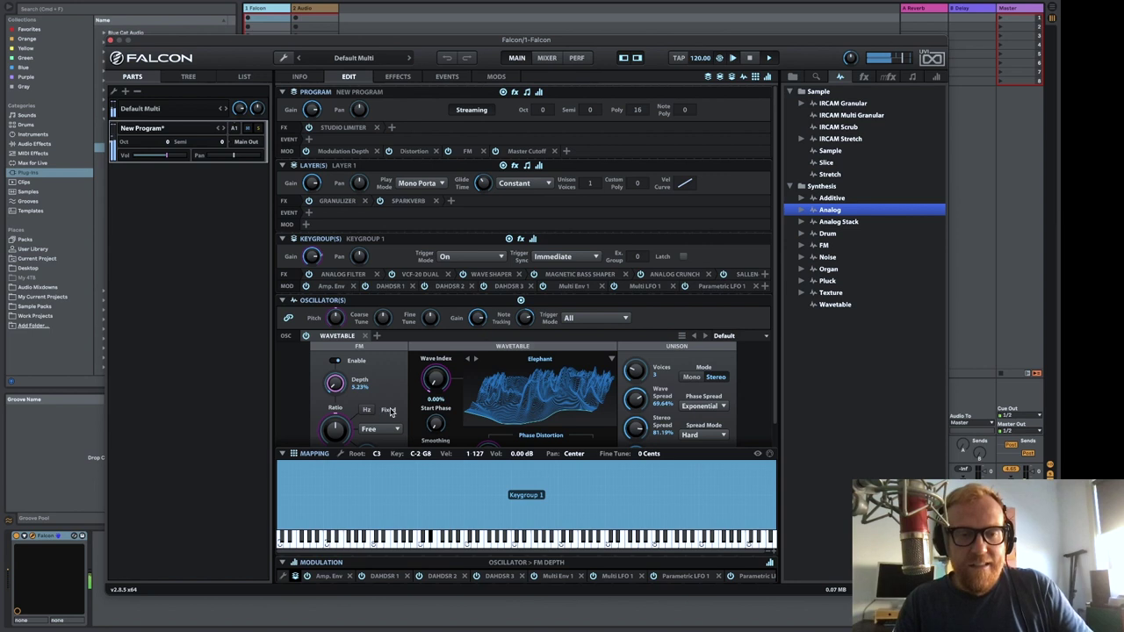
left_click(365, 412)
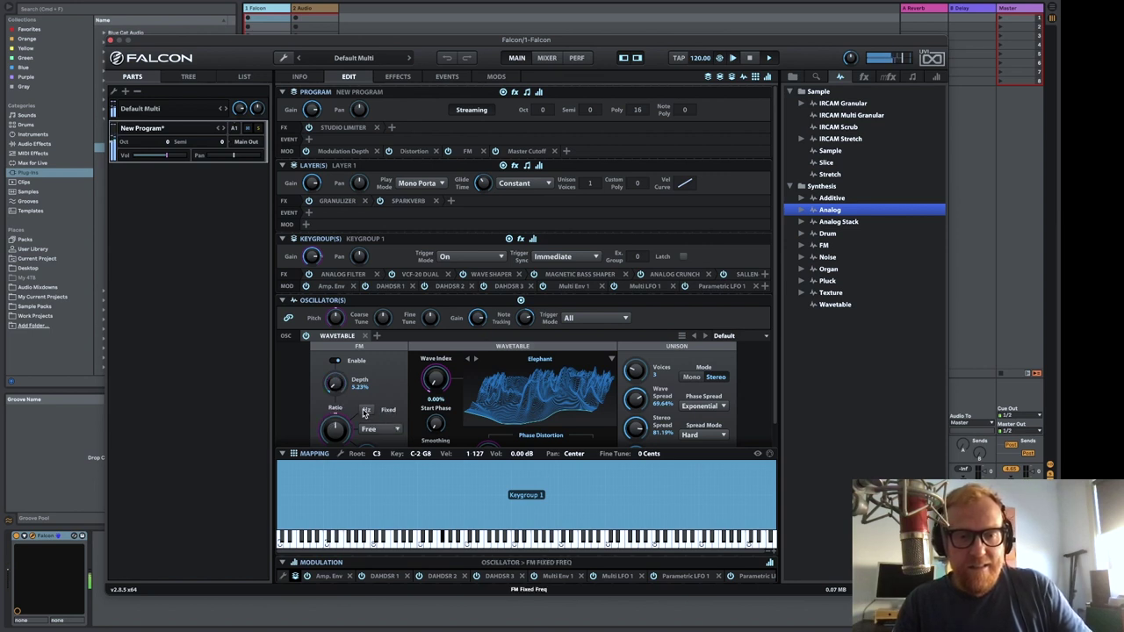
scroll(369, 408, "down", 1)
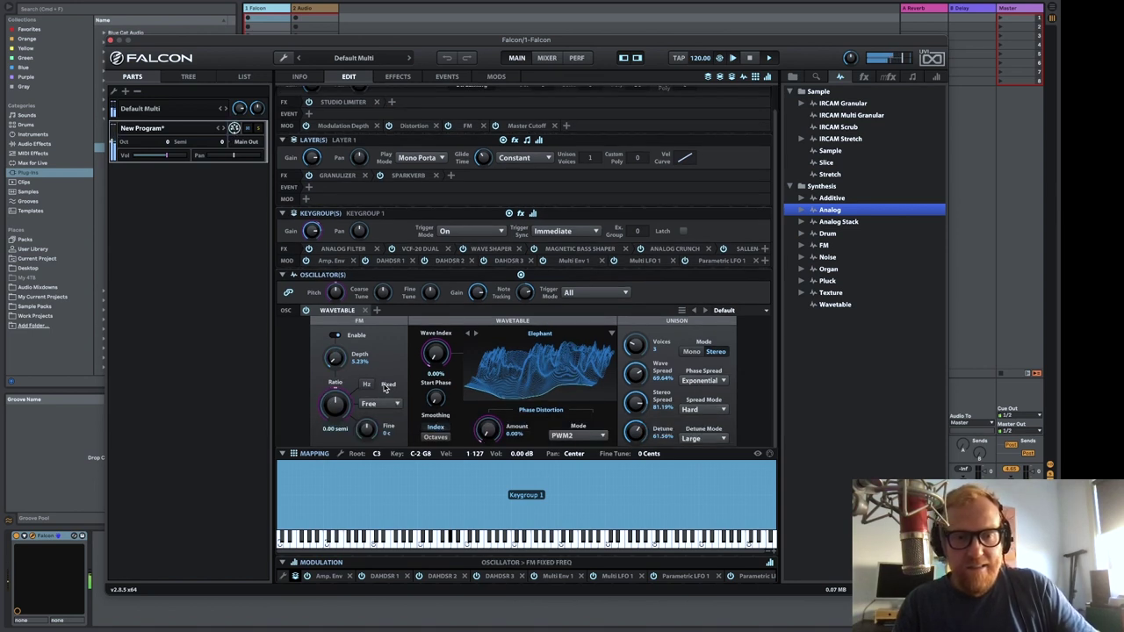
left_click(330, 358)
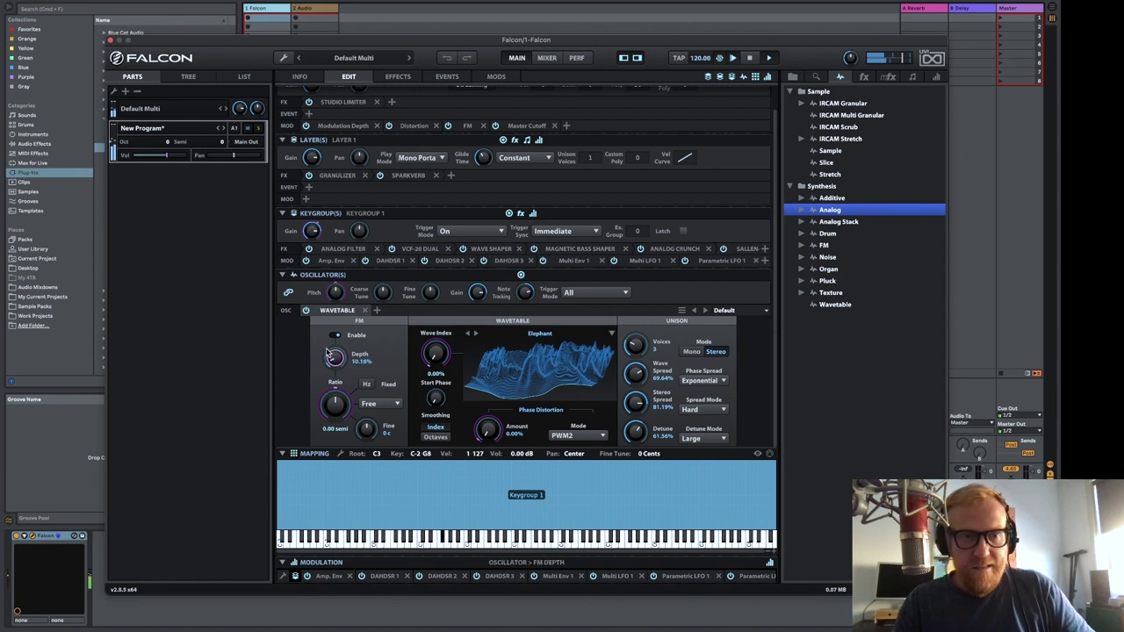
left_click(299, 76)
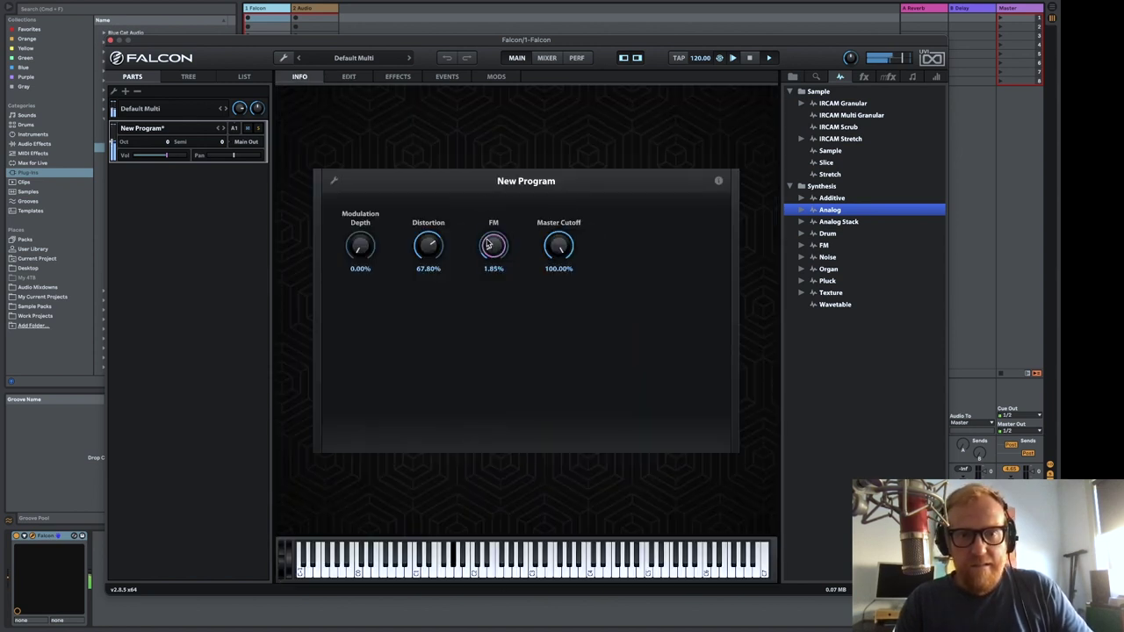
left_click_drag(489, 245, 498, 283)
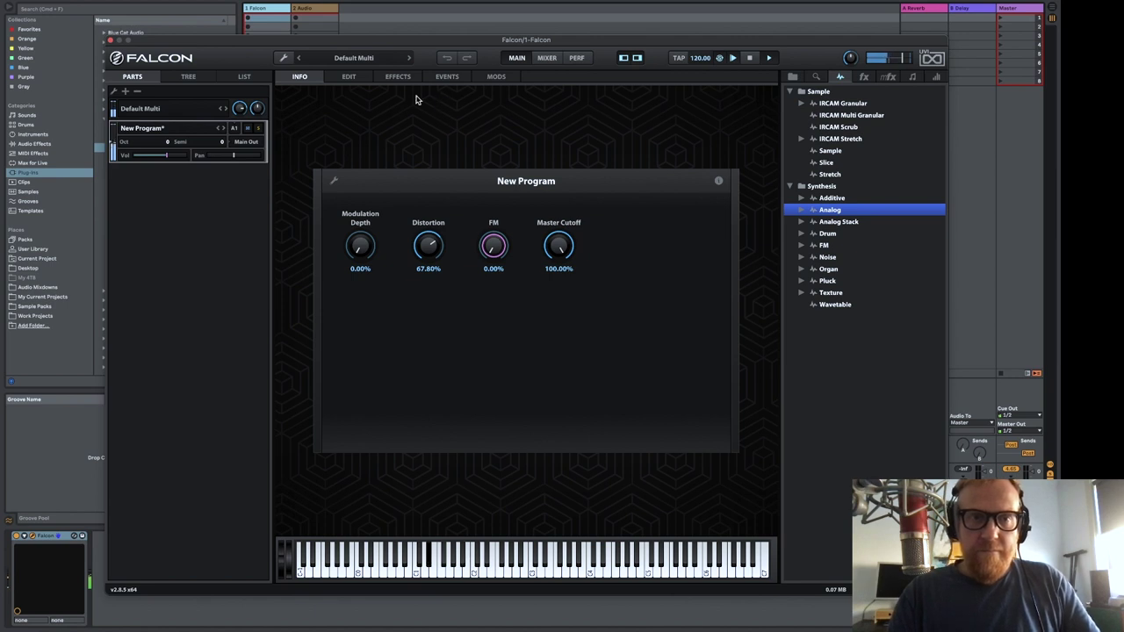
Try adding a second Wavetable oscillator as a new keygroup using the CS70 Sine wavetable
left_click(360, 78)
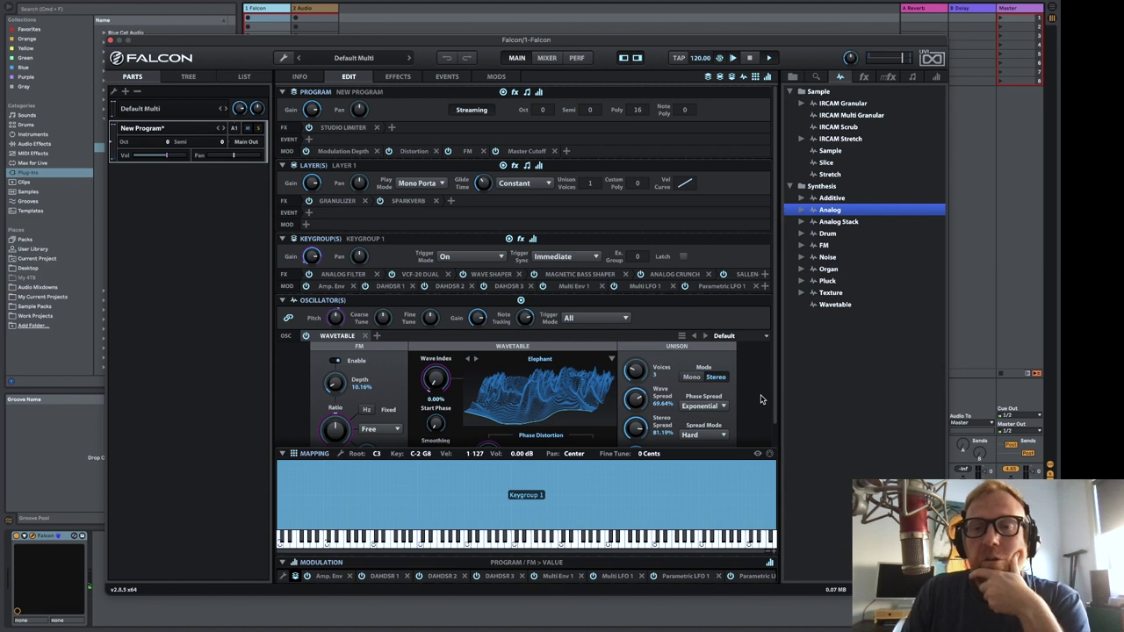
scroll(763, 400, "down", 1)
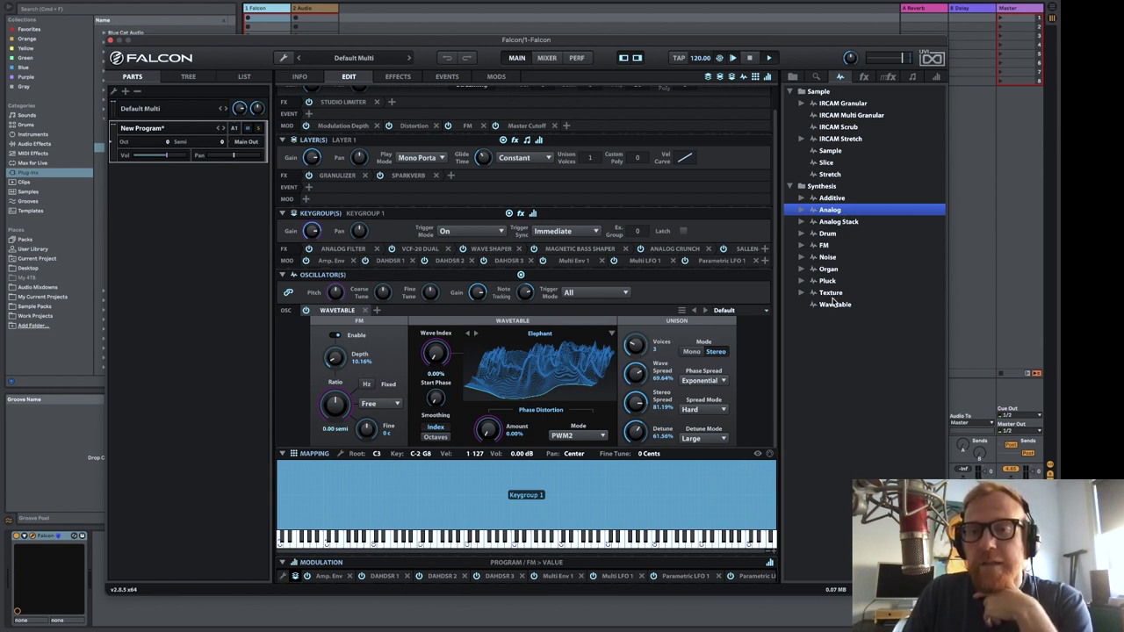
left_click_drag(834, 304, 507, 467)
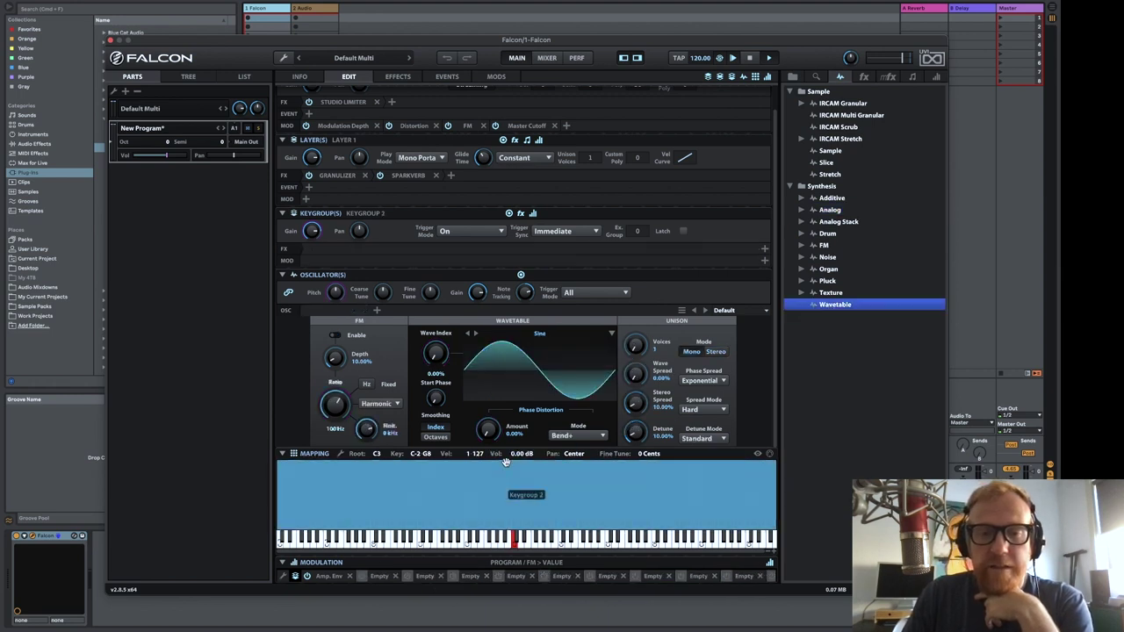
left_click(542, 334)
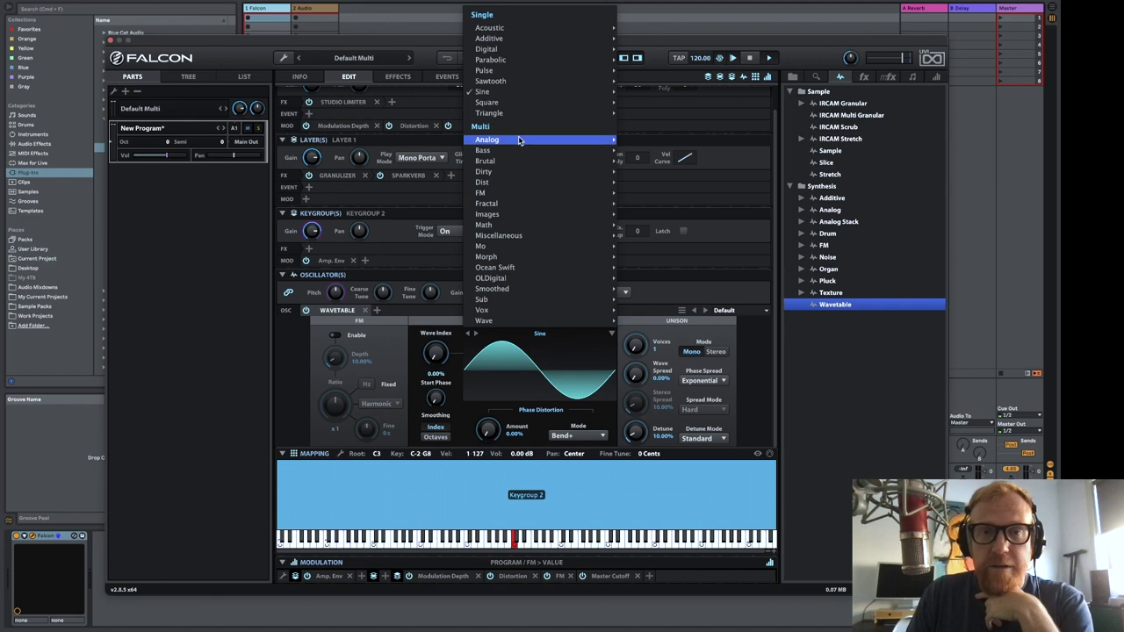
mouse_move(518, 140)
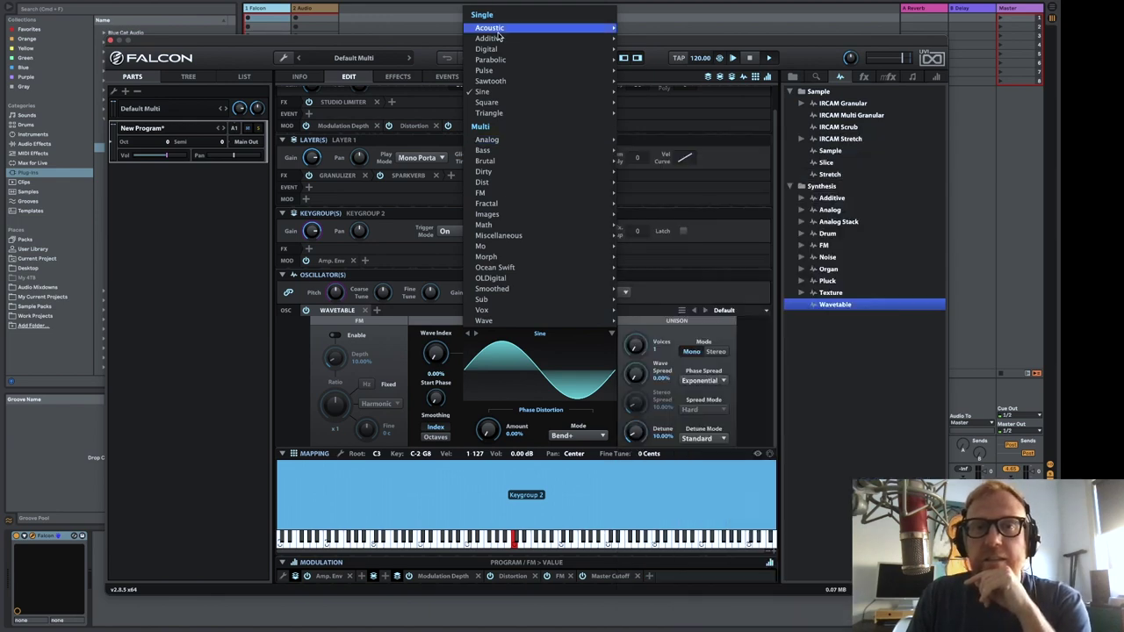
mouse_move(499, 95)
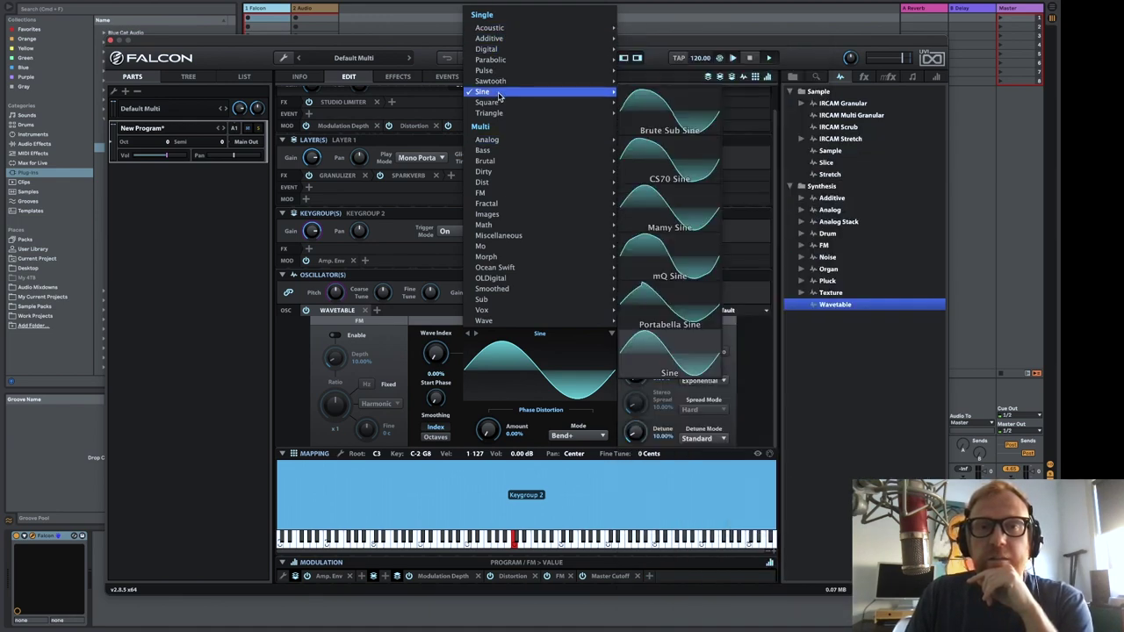
left_click(665, 159)
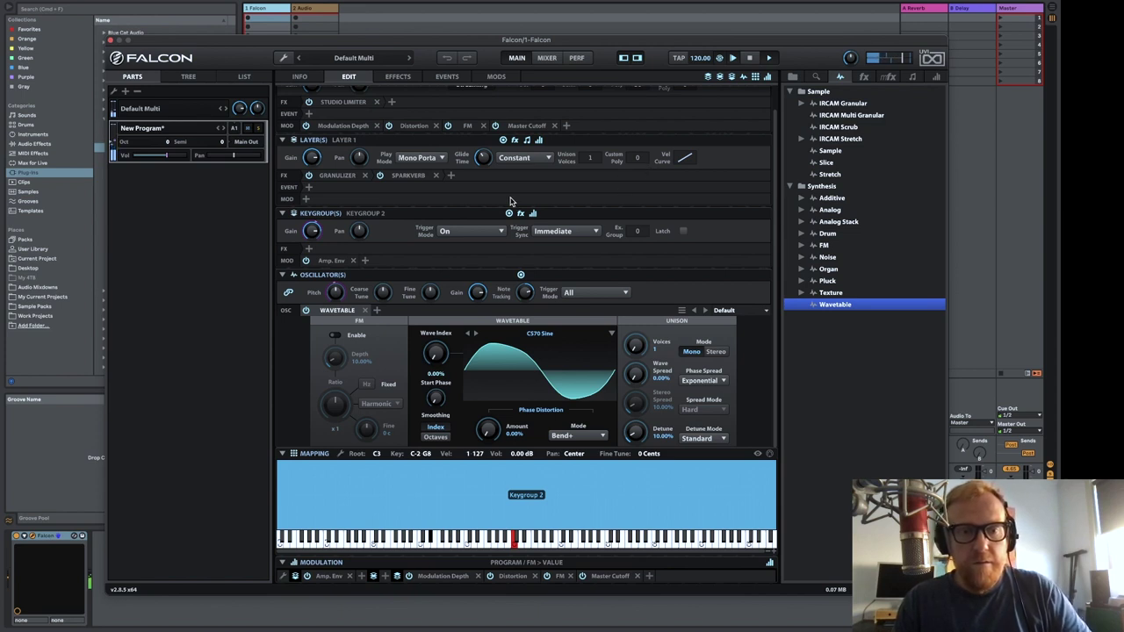
Show the program's keygroup list, select Keygroup 1 and undo the addition of the second keygroup
left_click(239, 78)
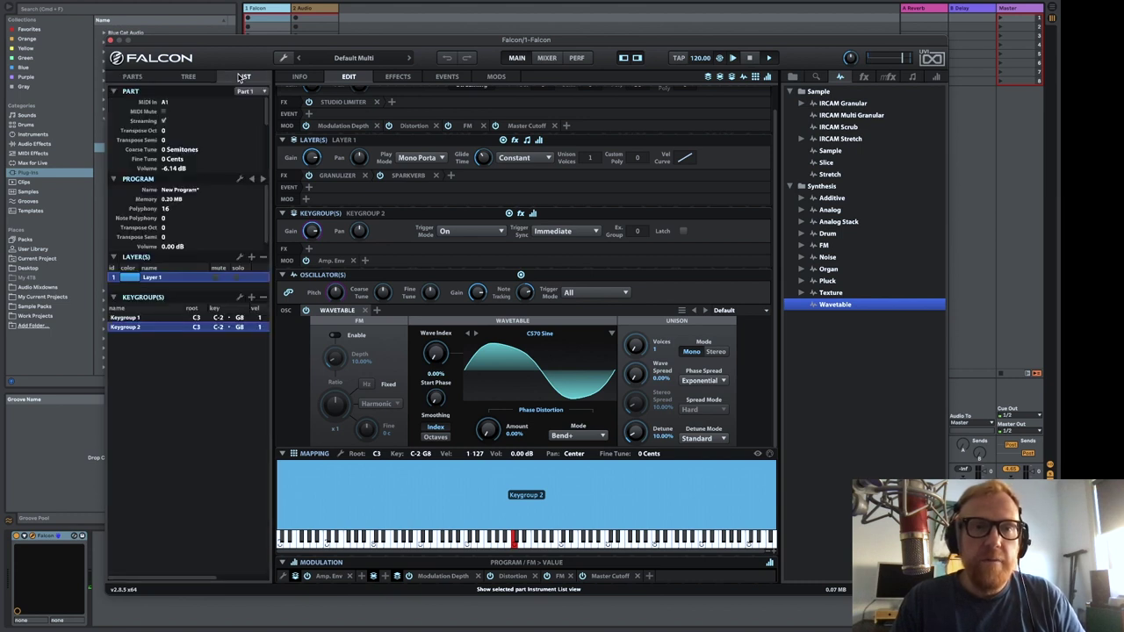
left_click(136, 318)
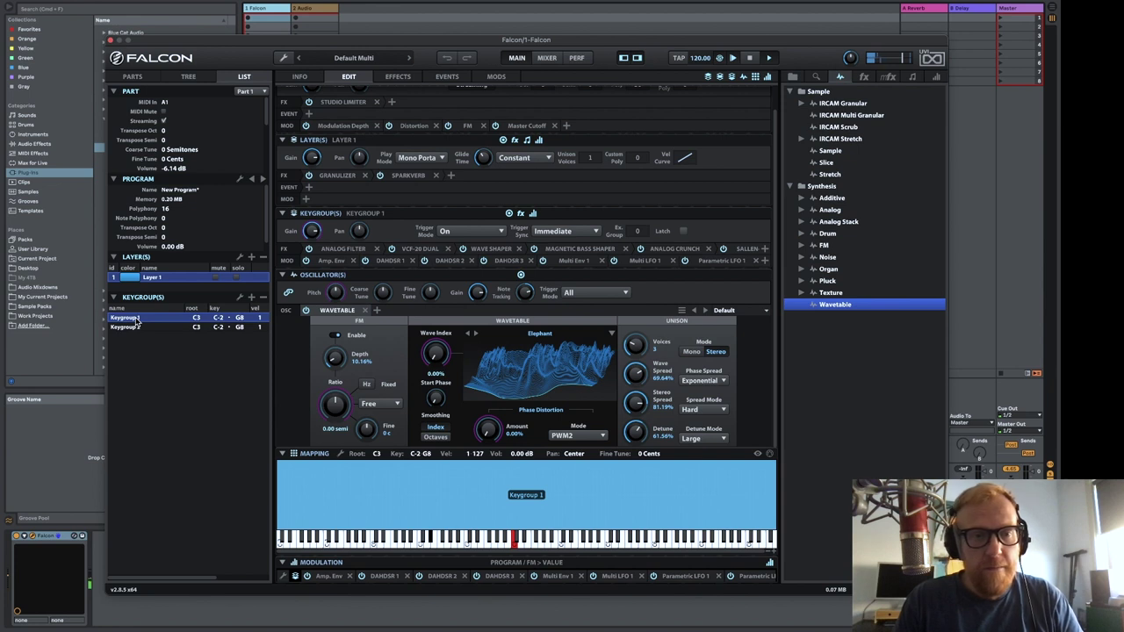
left_click(449, 58)
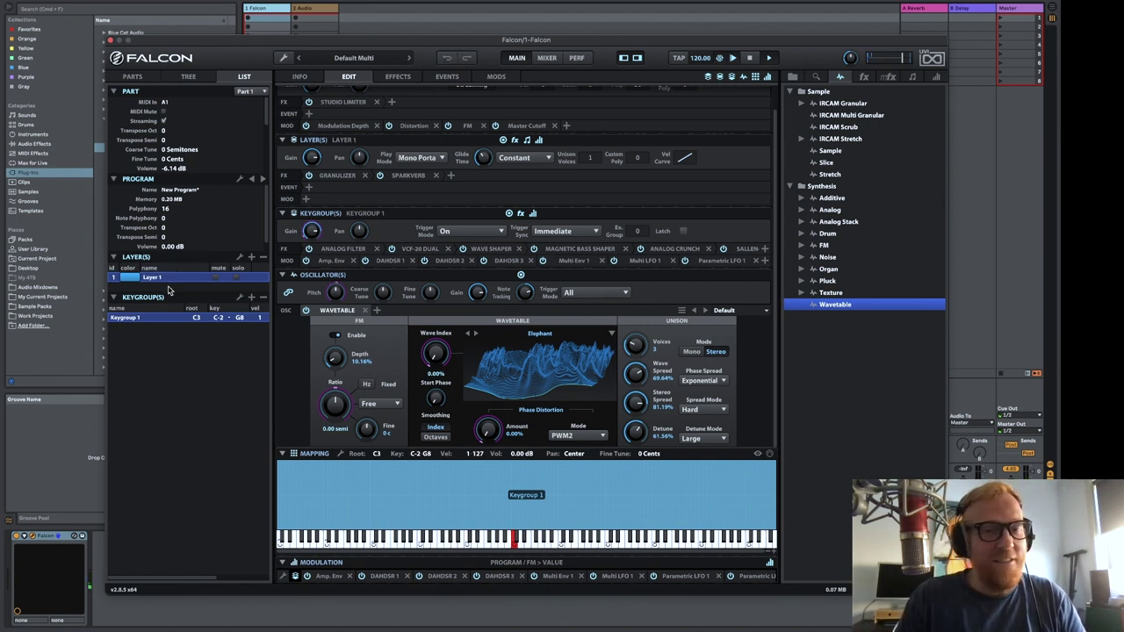
Try adding a second layer to the program with its own Wavetable oscillator
left_click(252, 260)
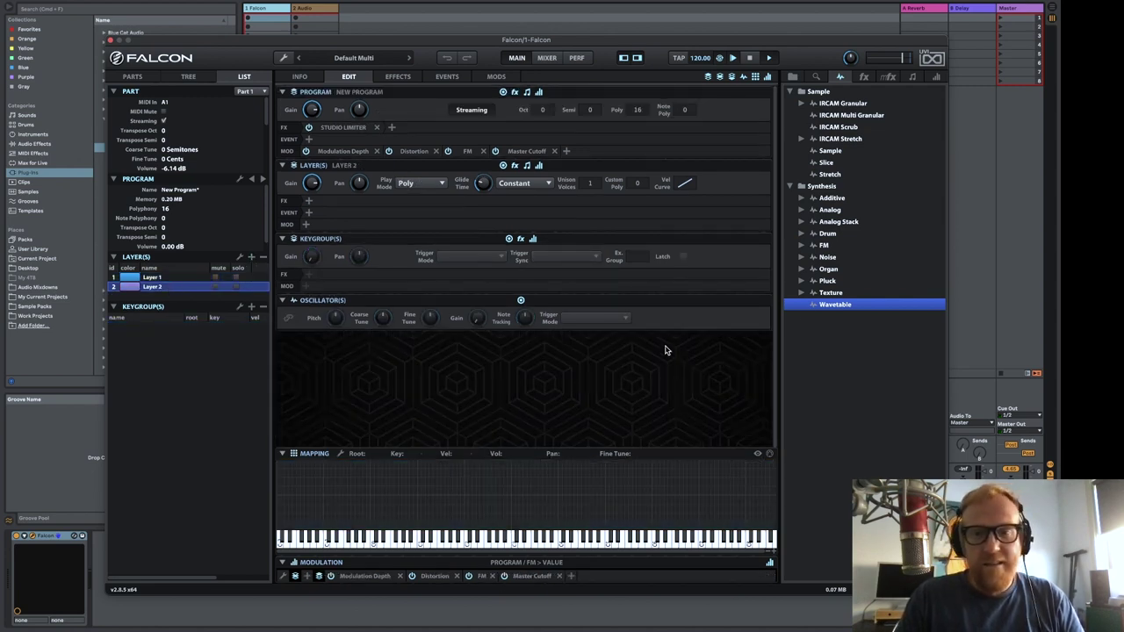
left_click_drag(831, 306, 443, 465)
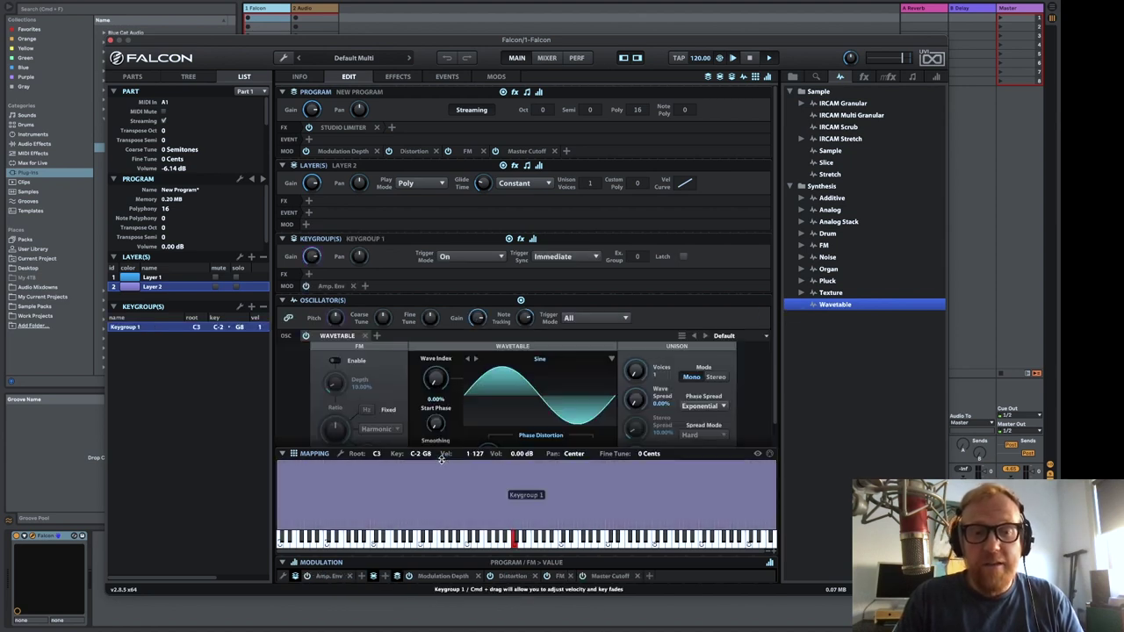
Add a second Wavetable oscillator to Layer 1's existing keygroup and load the CS70 Sine wavetable into it
left_click(163, 280)
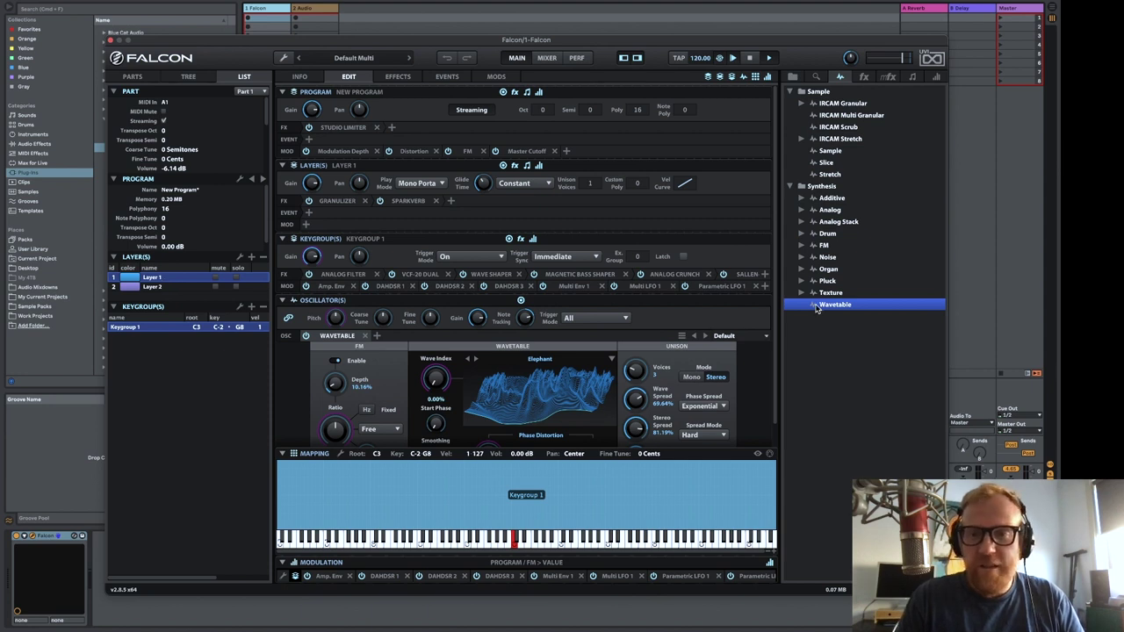
left_click(378, 336)
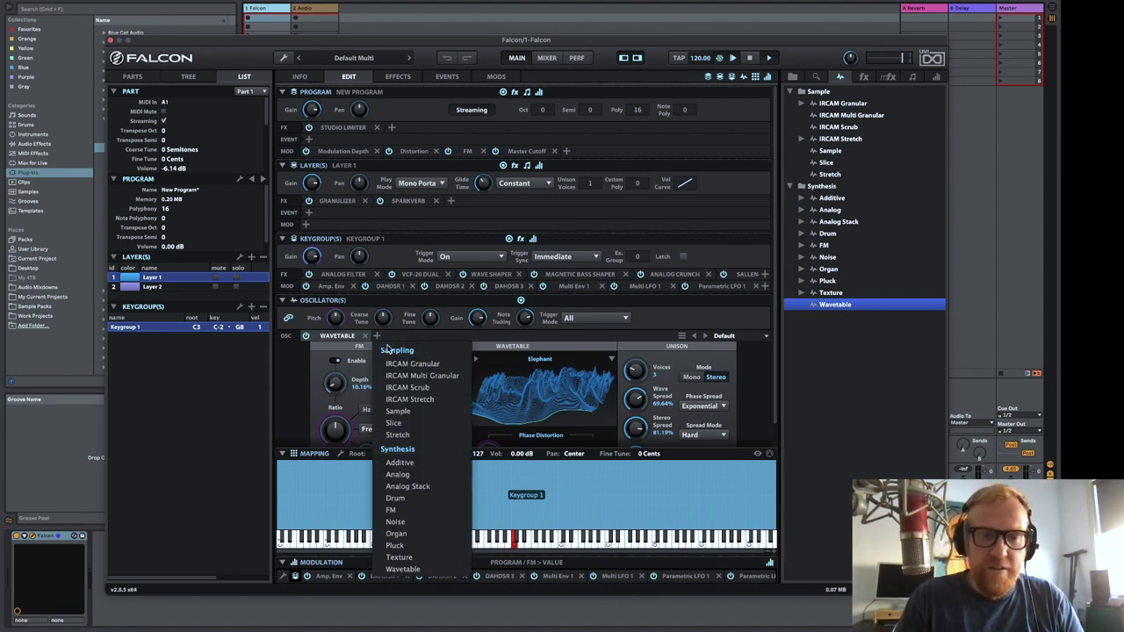
left_click(402, 569)
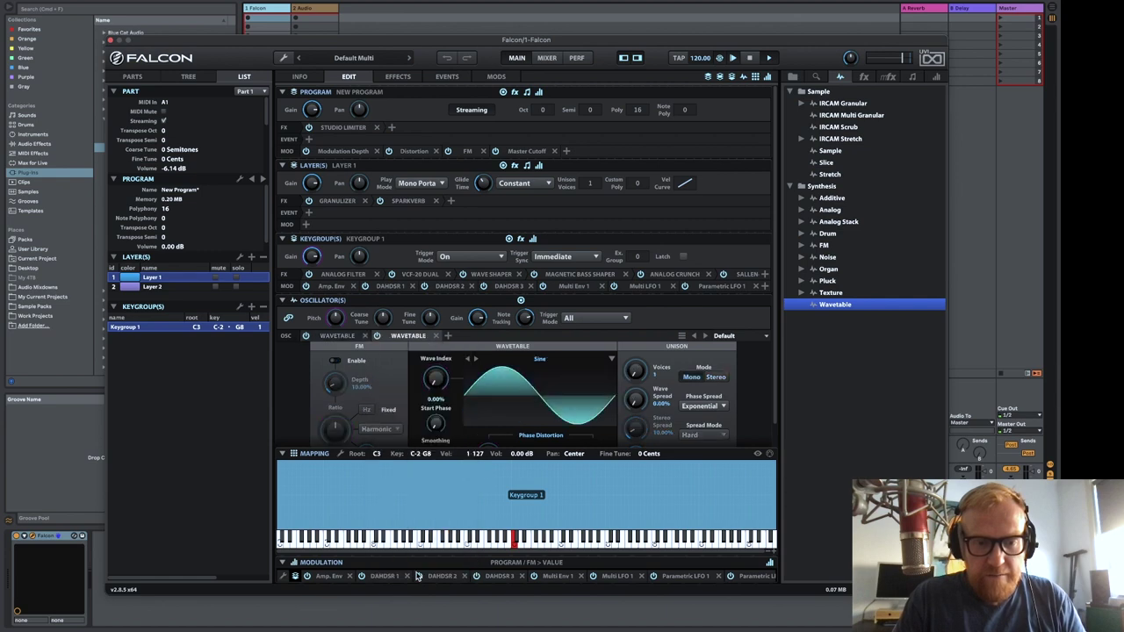
left_click(475, 359)
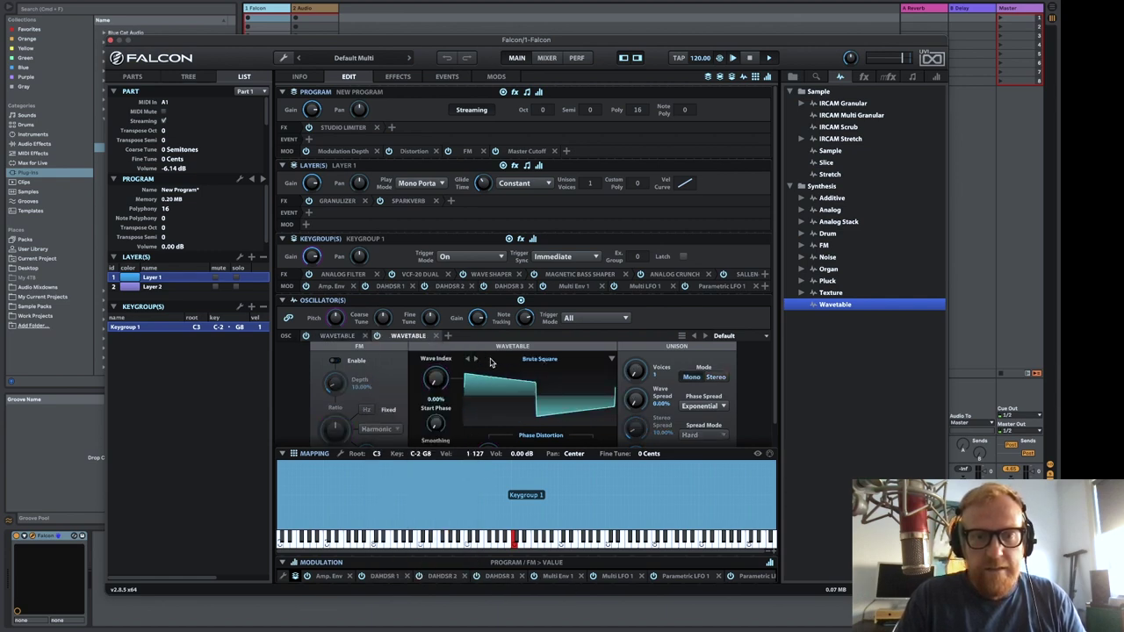
left_click(515, 361)
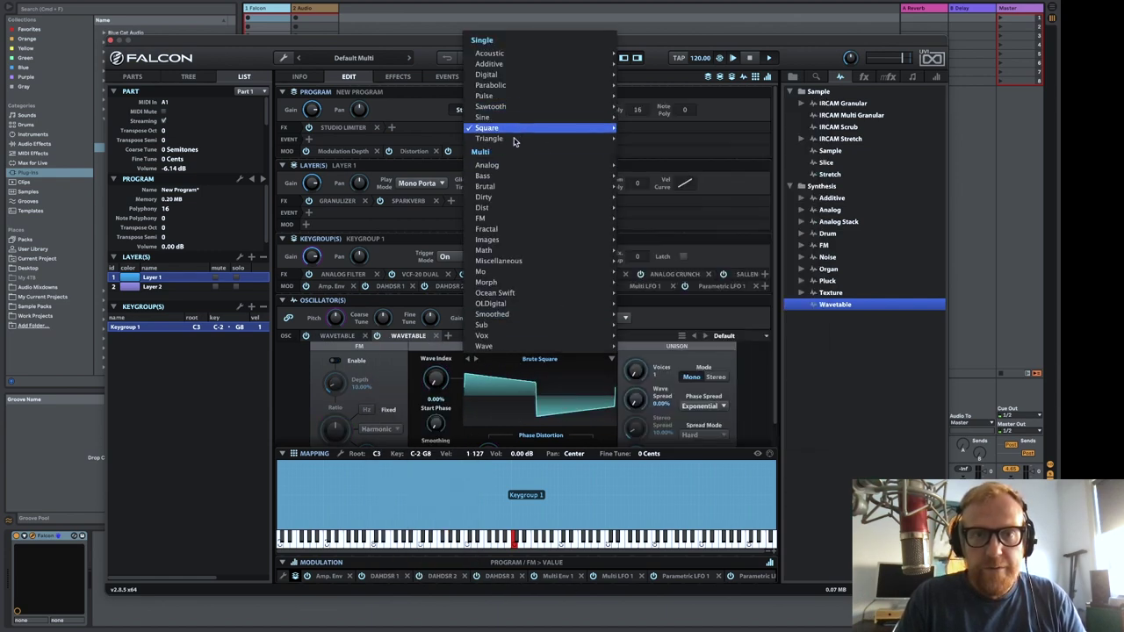
mouse_move(513, 172)
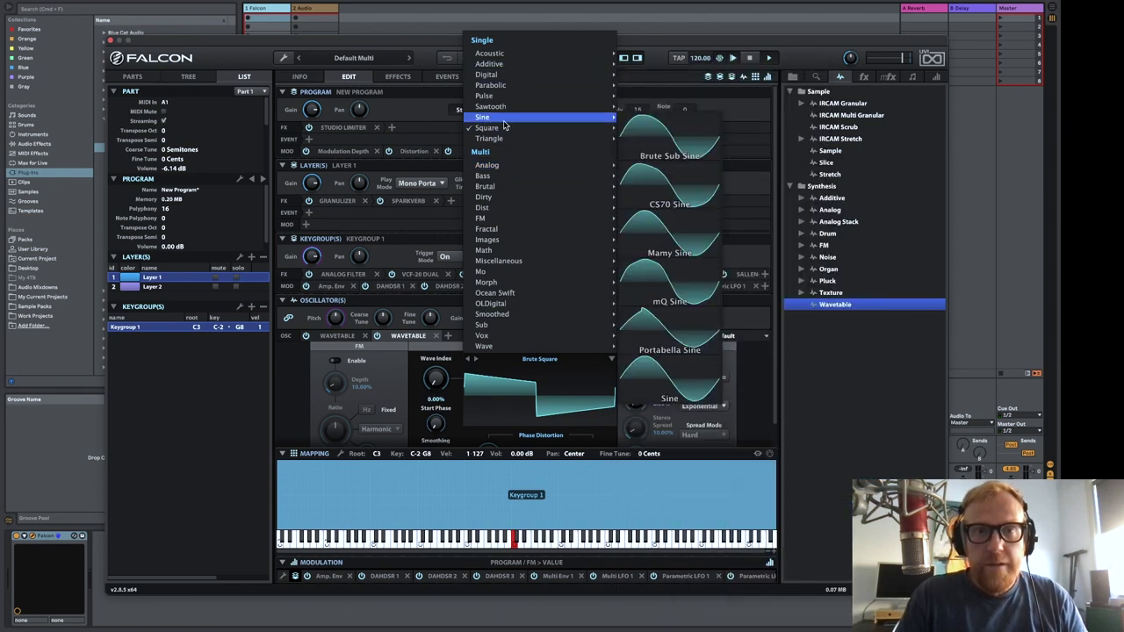
left_click(669, 140)
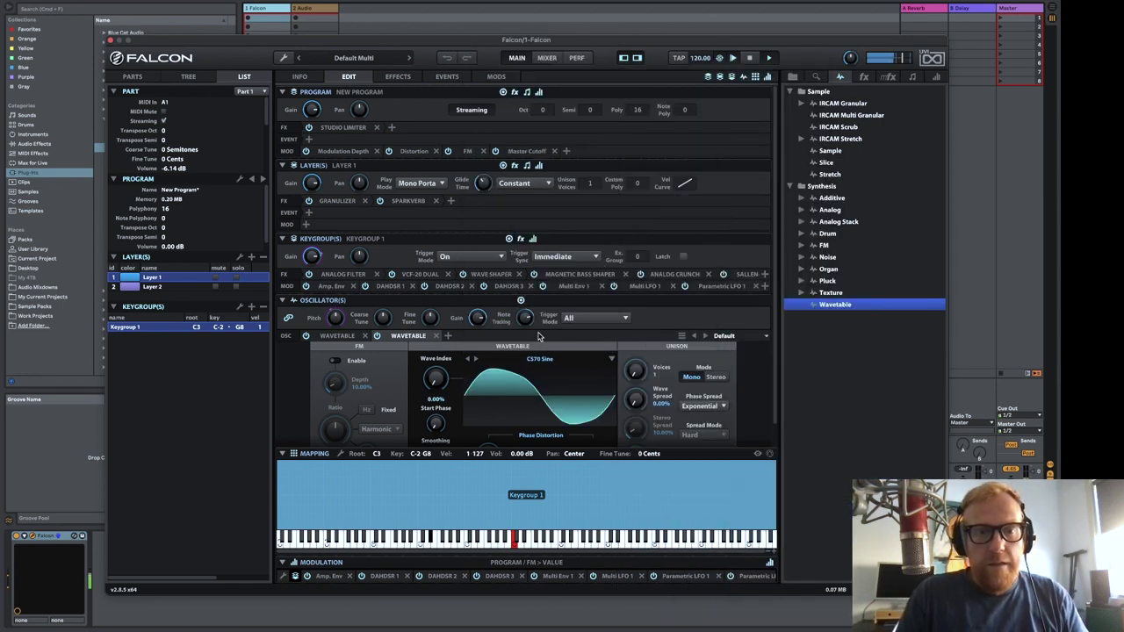
Delete Layer 2, then briefly bypass the Elephant wavetable oscillator to audition the sine alone and return to the Elephant oscillator's settings
left_click(195, 288)
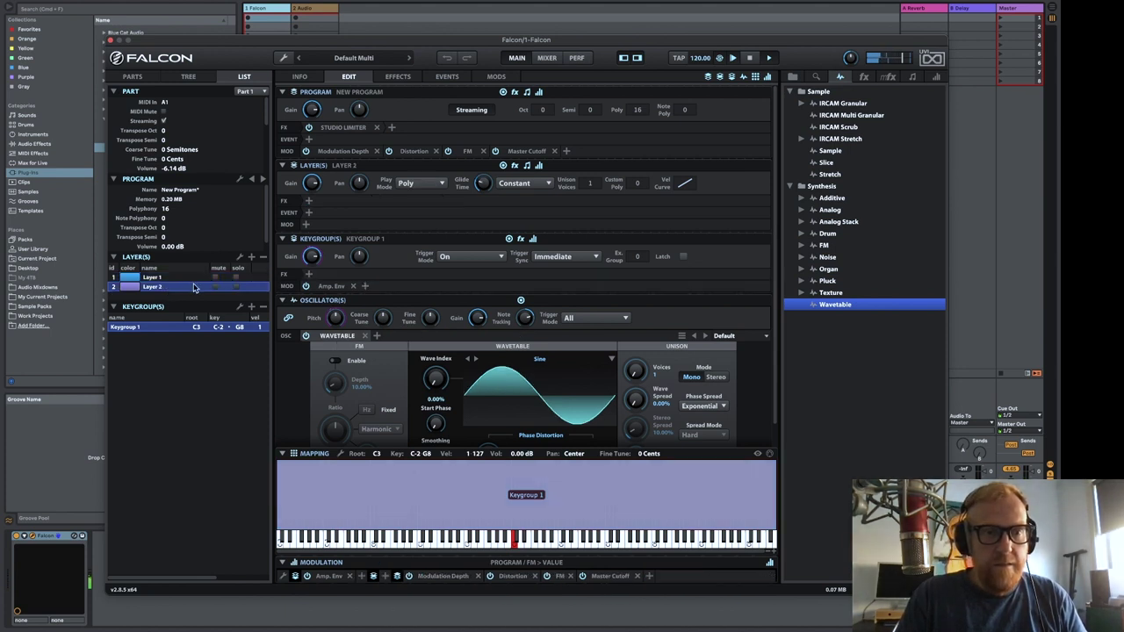
left_click(262, 256)
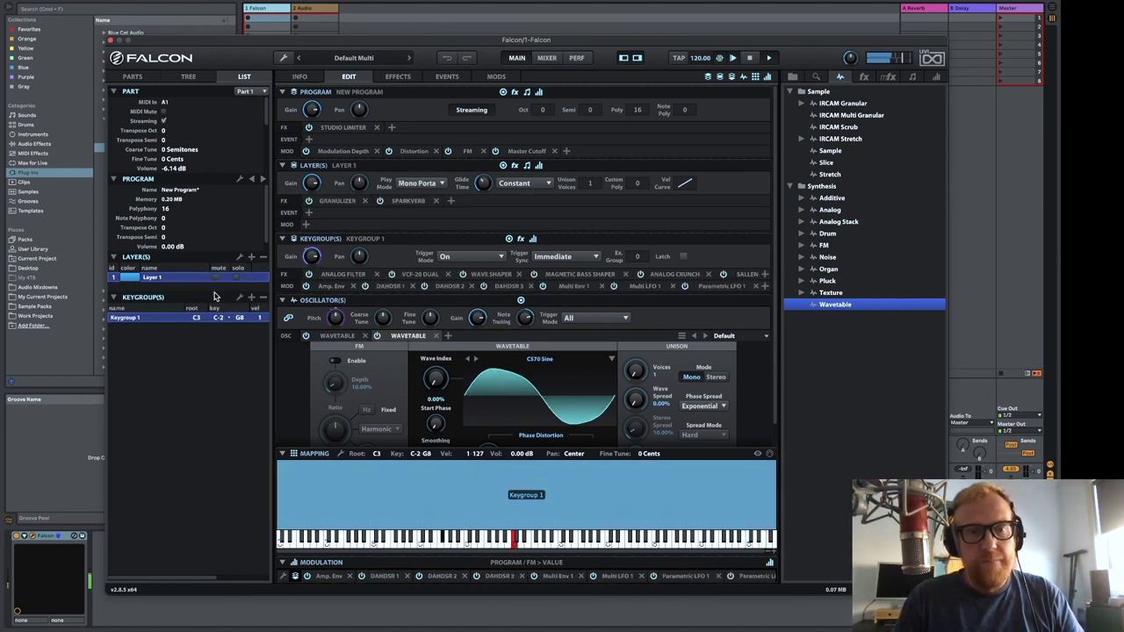
left_click(306, 337)
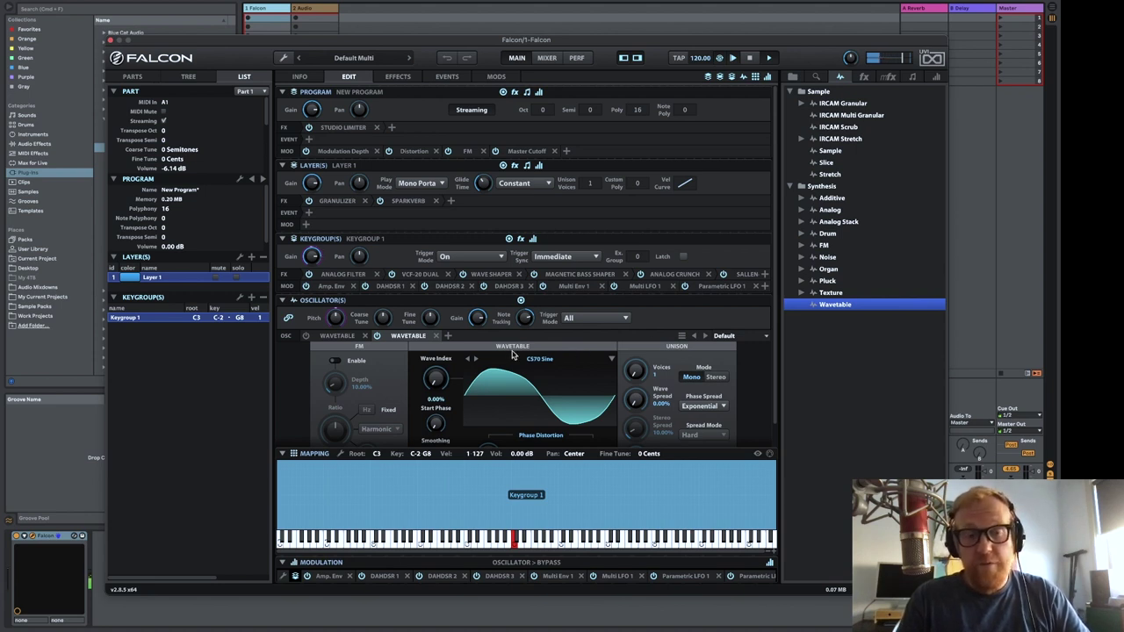
left_click(334, 338)
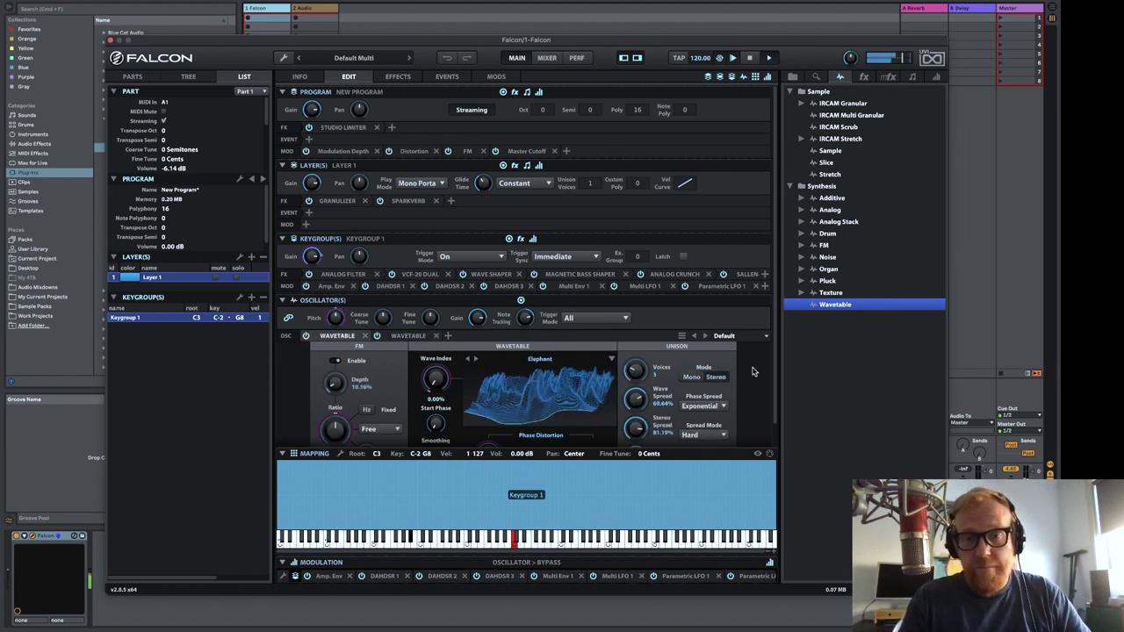
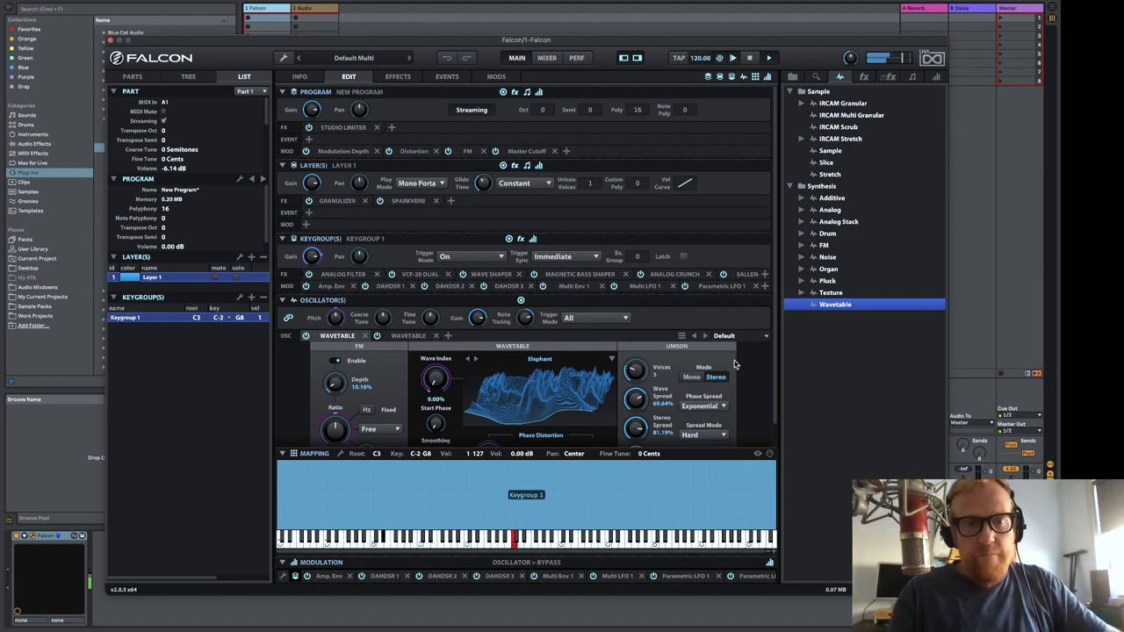
Add a 3 Band Compressor with the Default preset to the program's effects, following the Studio Limiter
left_click(391, 127)
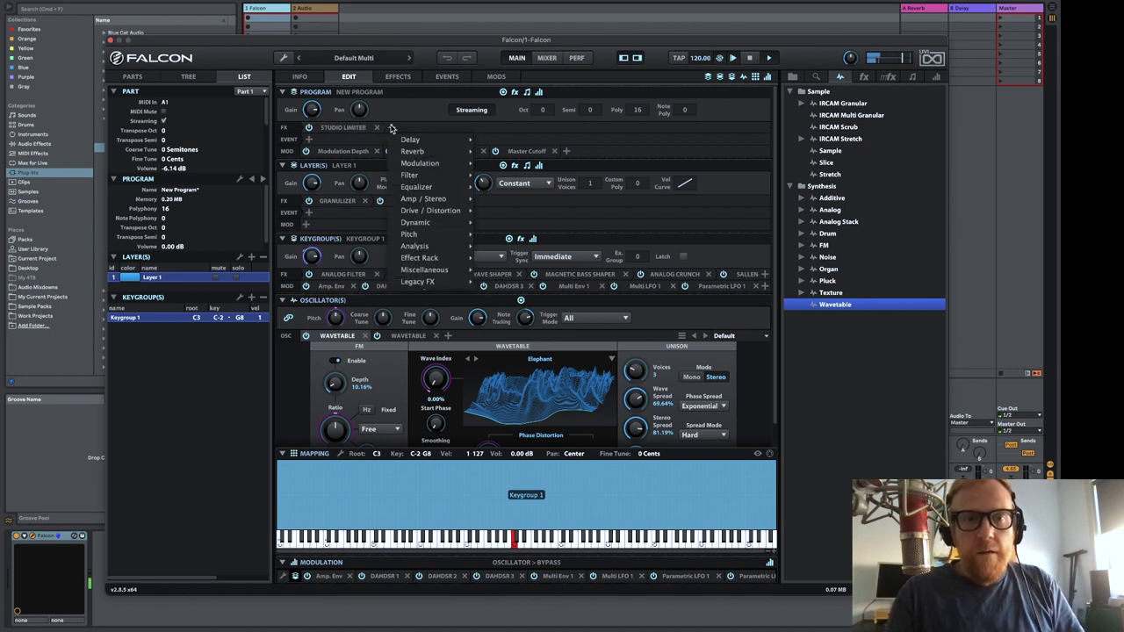
mouse_move(444, 189)
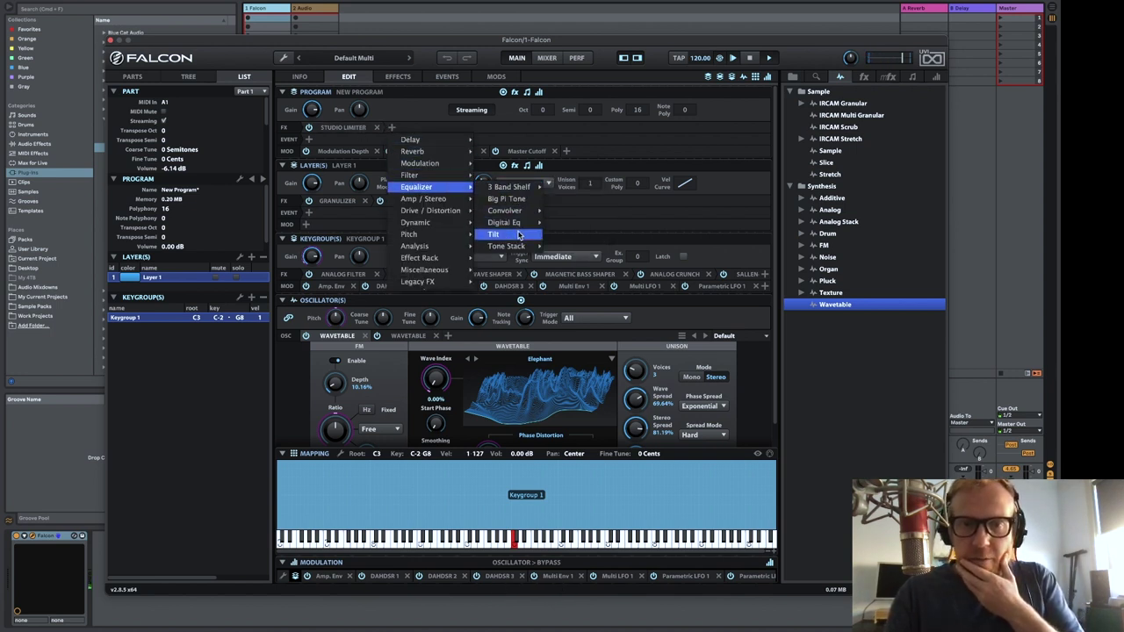
mouse_move(515, 227)
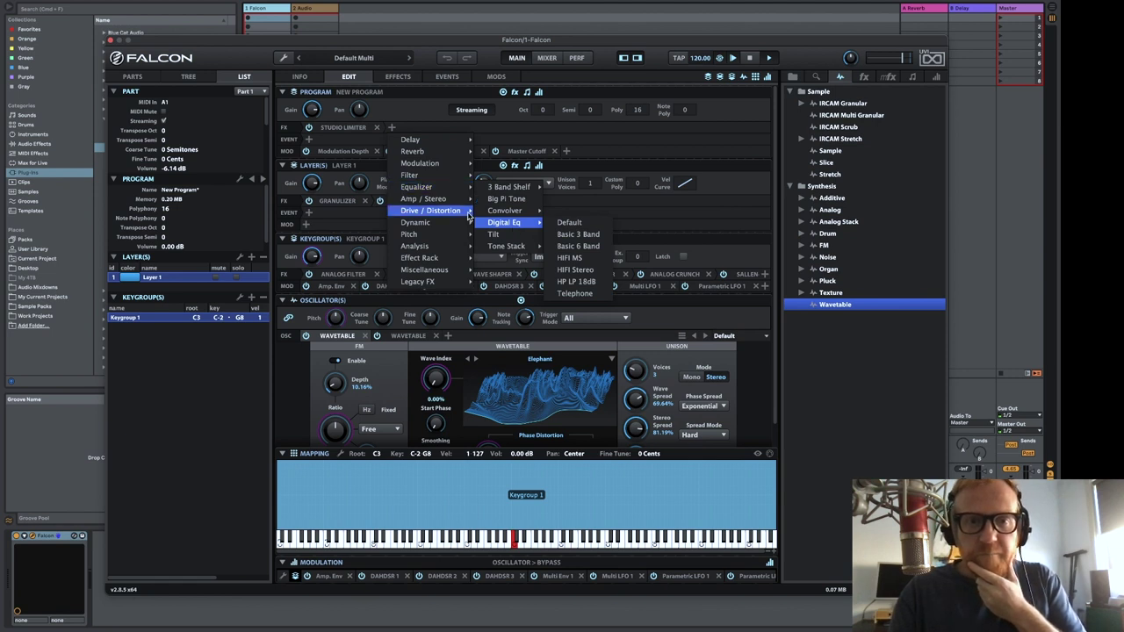
mouse_move(445, 214)
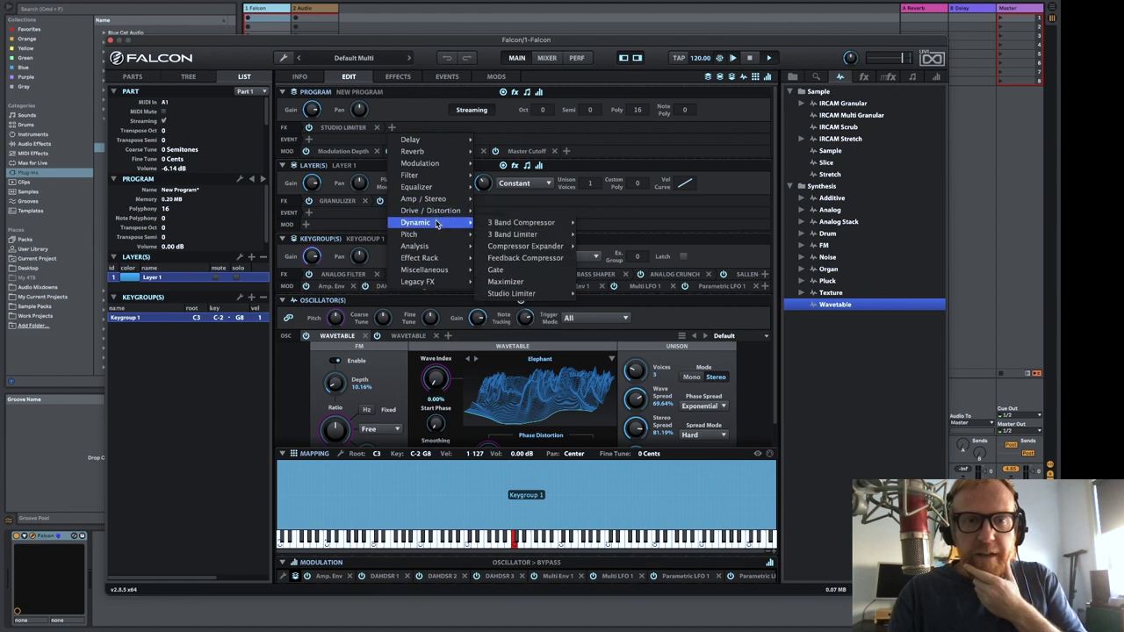
mouse_move(553, 236)
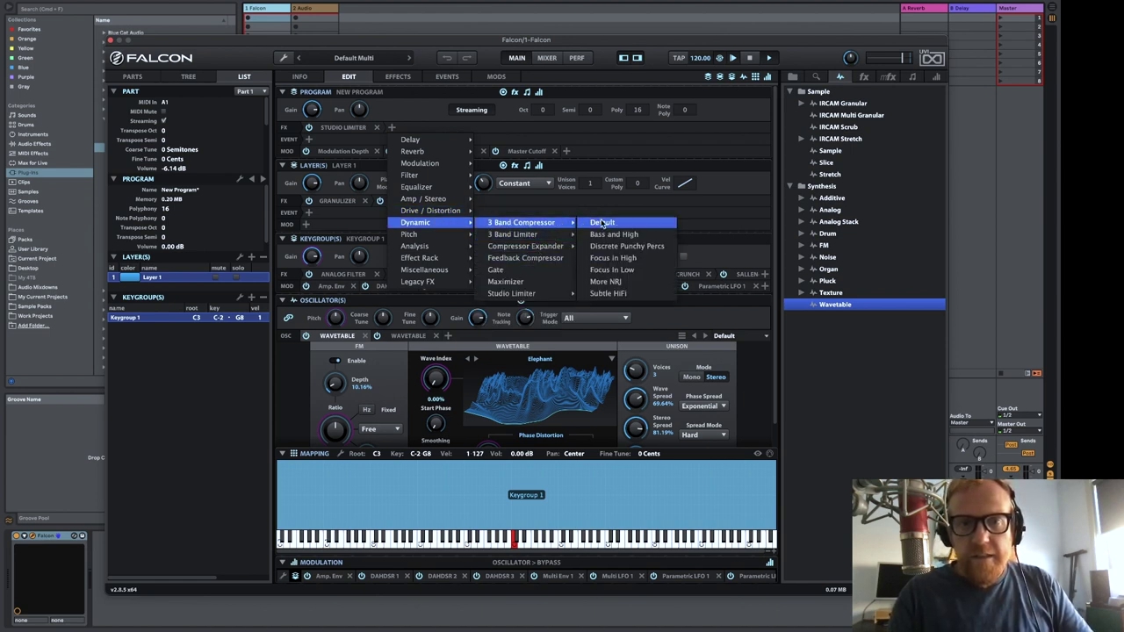
left_click(614, 222)
Lower both crossover frequencies of the 3 Band Compressor, setting the upper one to about 563 Hz
mouse_move(518, 156)
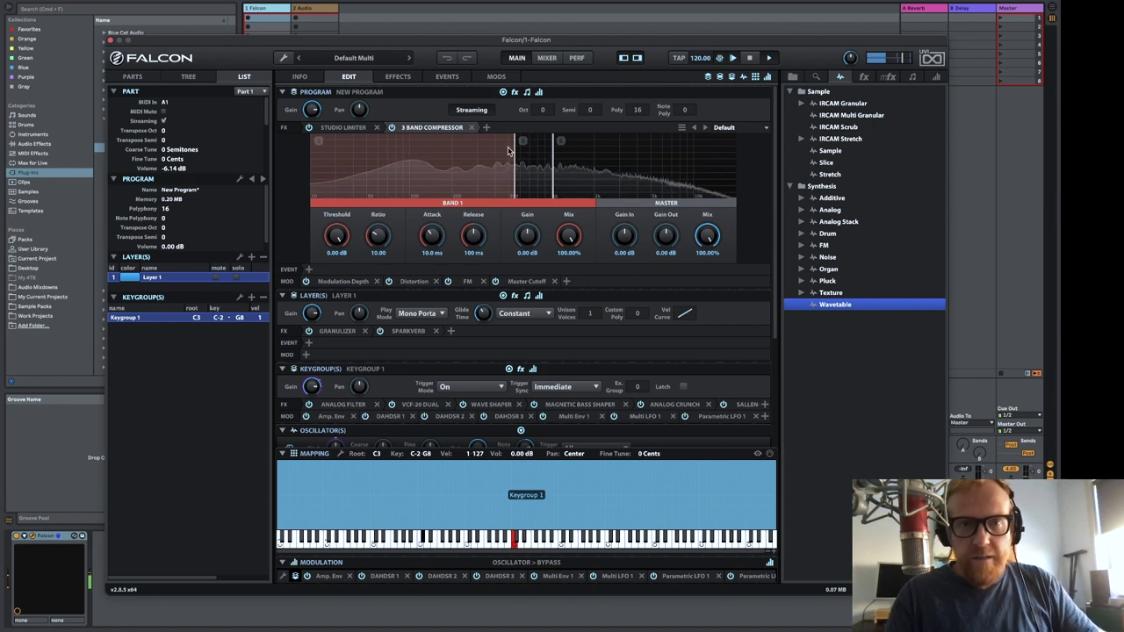
left_click_drag(445, 161, 402, 163)
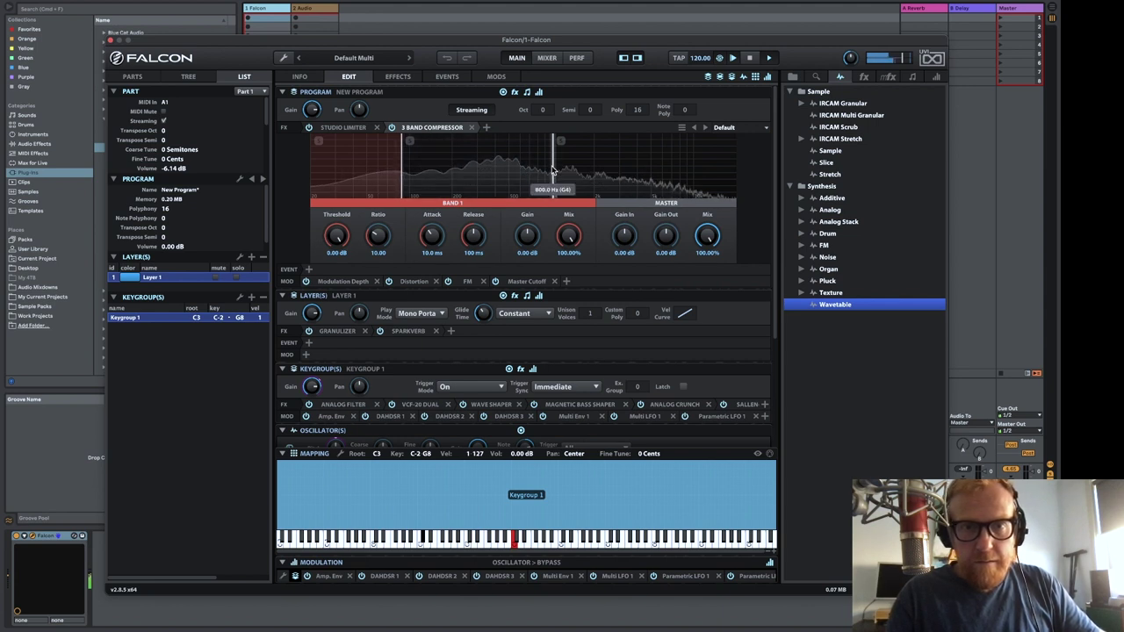
mouse_move(549, 169)
left_mouse_down()
mouse_move(502, 174)
mouse_move(532, 176)
left_mouse_up()
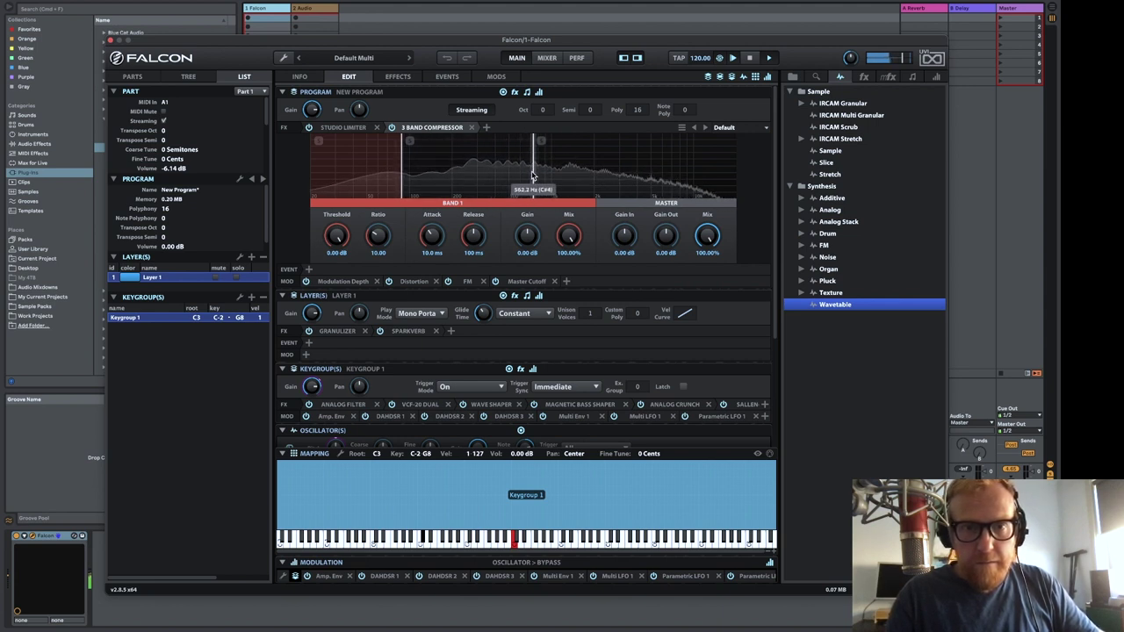
left_click_drag(403, 170, 451, 171)
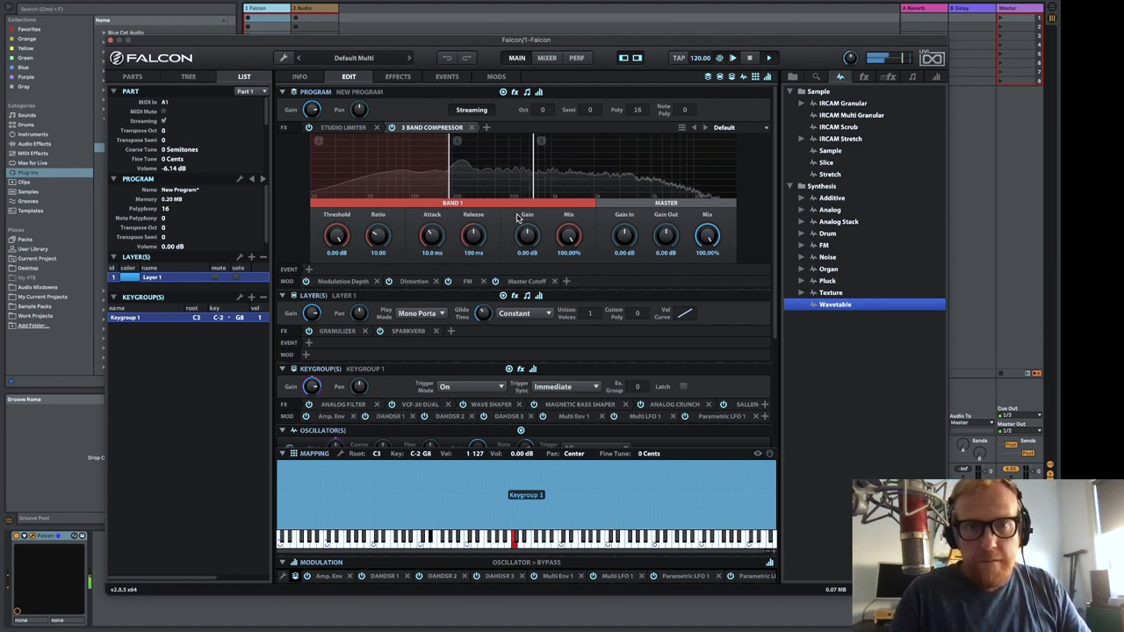
Set band 1 of the compressor to a threshold of about -43.9 dB and a gain of about 18.9 dB
left_click_drag(337, 236, 345, 288)
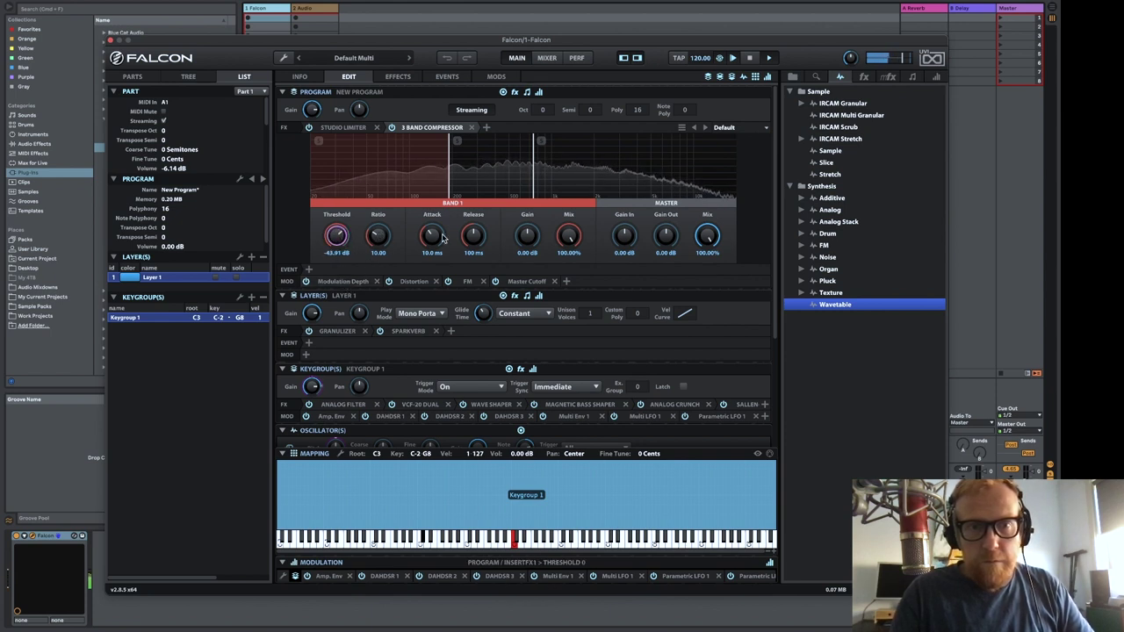
left_click_drag(527, 235, 529, 195)
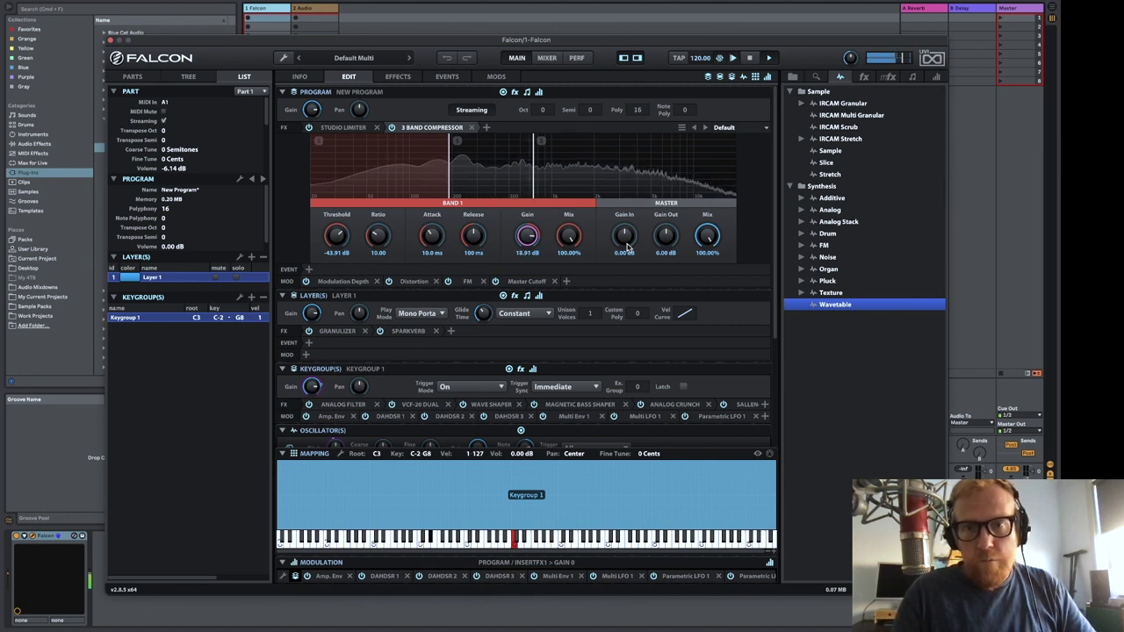
left_click(667, 237)
left_click_drag(668, 239, 669, 235)
double_click(667, 235)
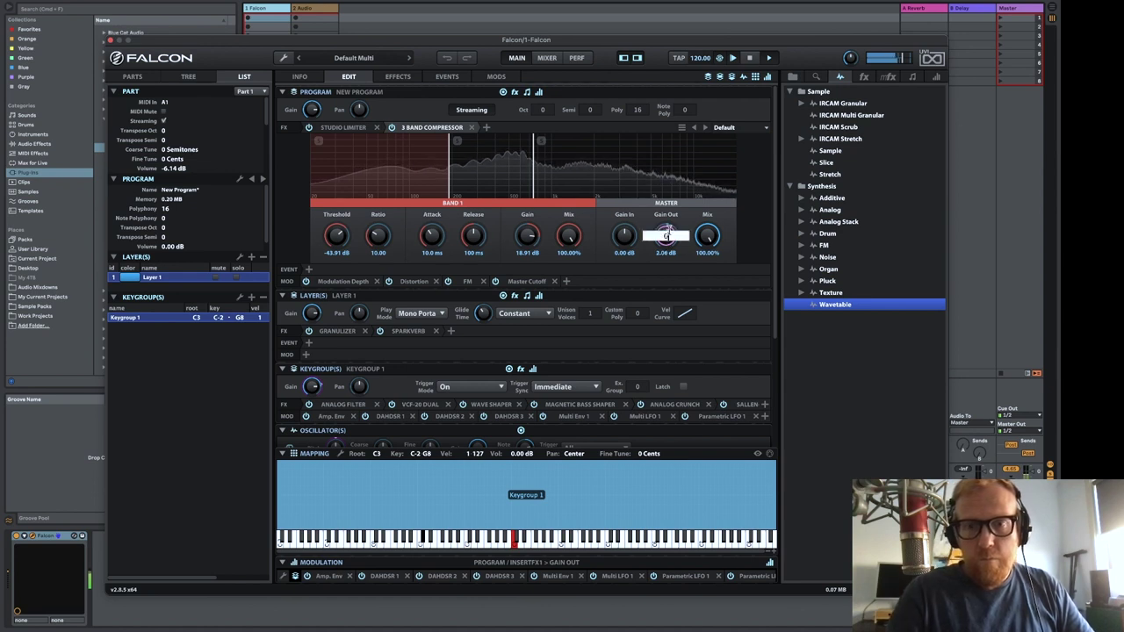
type("0")
key("Return")
Set band 2 of the compressor to a threshold of about -36.5 dB, a ratio of 22.65 and a gain of about 14 dB
left_click(472, 155)
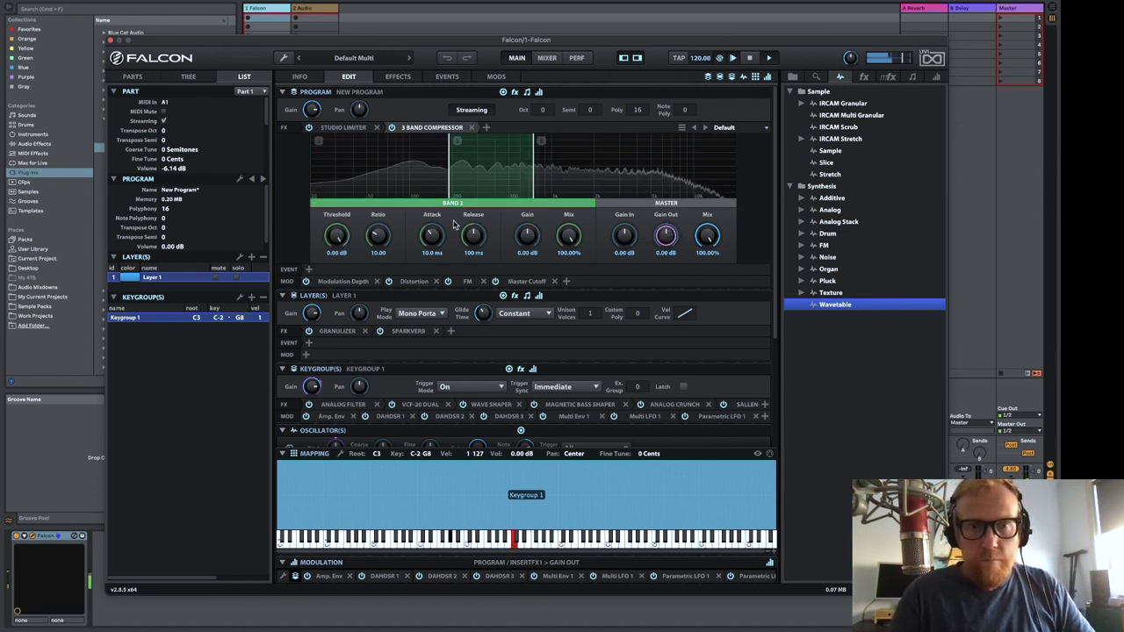
left_click_drag(338, 238, 340, 299)
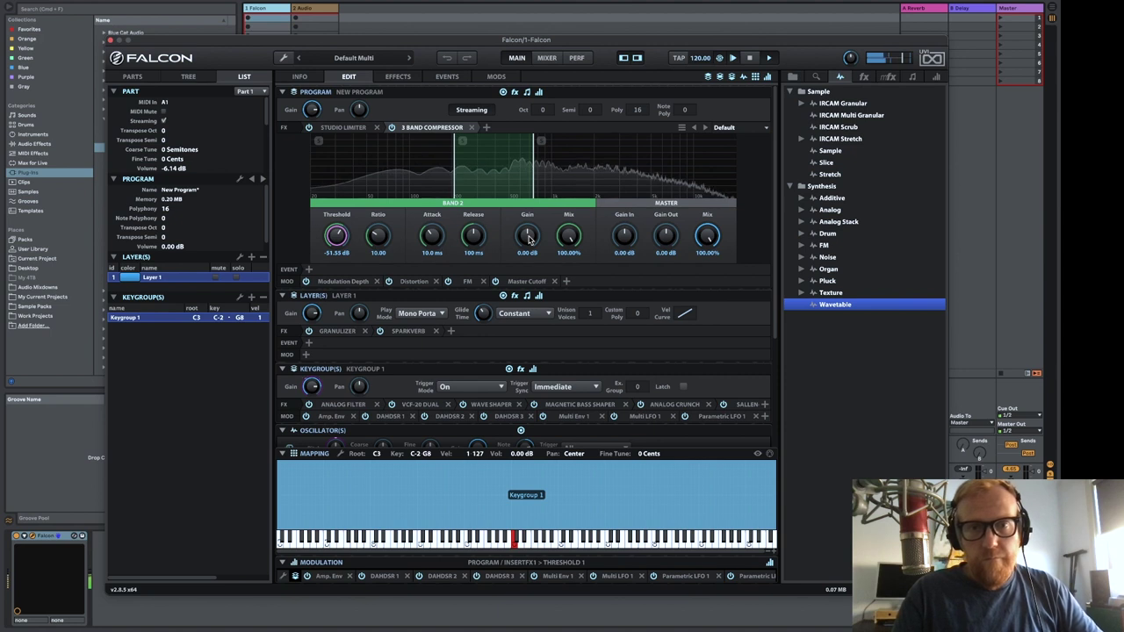
left_click(379, 239)
left_click_drag(380, 239, 397, 174)
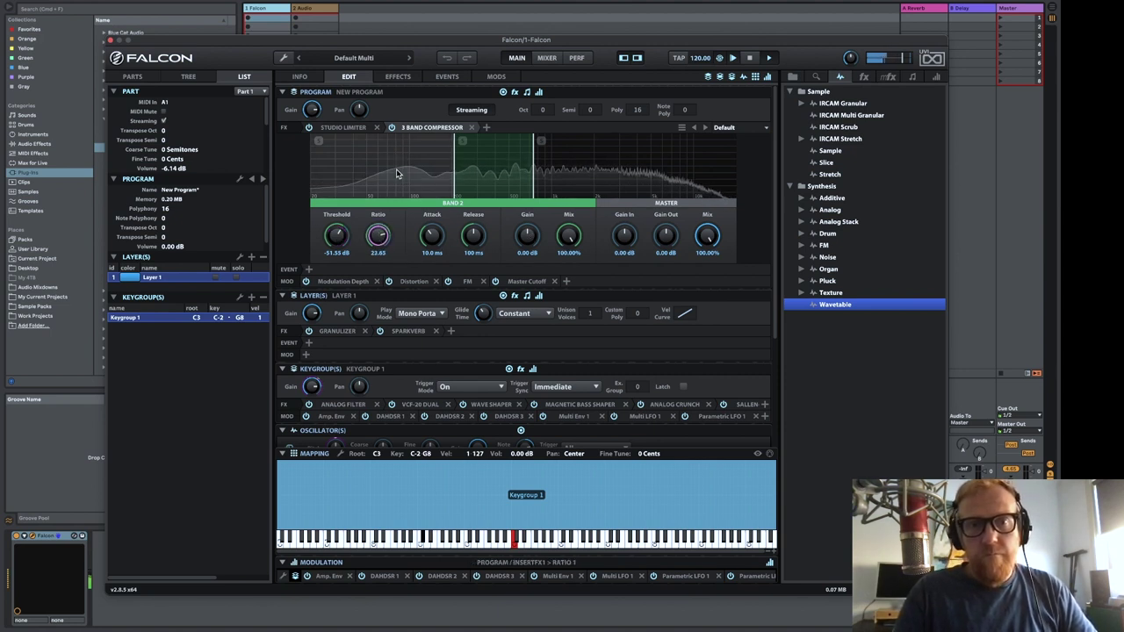
left_click(527, 234)
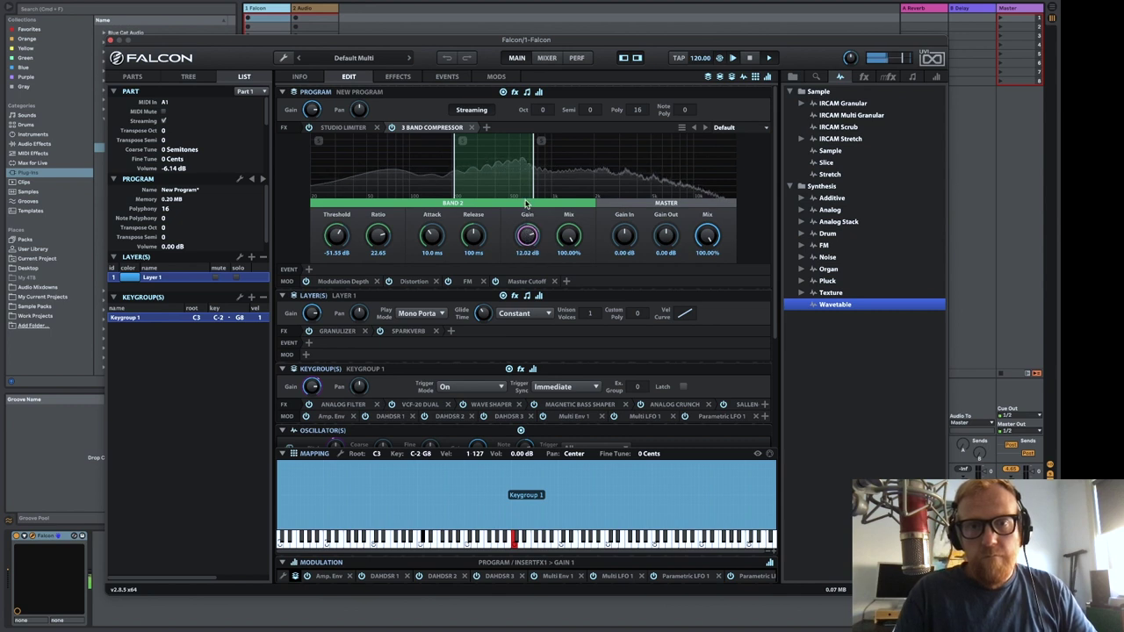
left_click_drag(527, 203, 519, 205)
left_click_drag(569, 236, 539, 129)
left_click(335, 228)
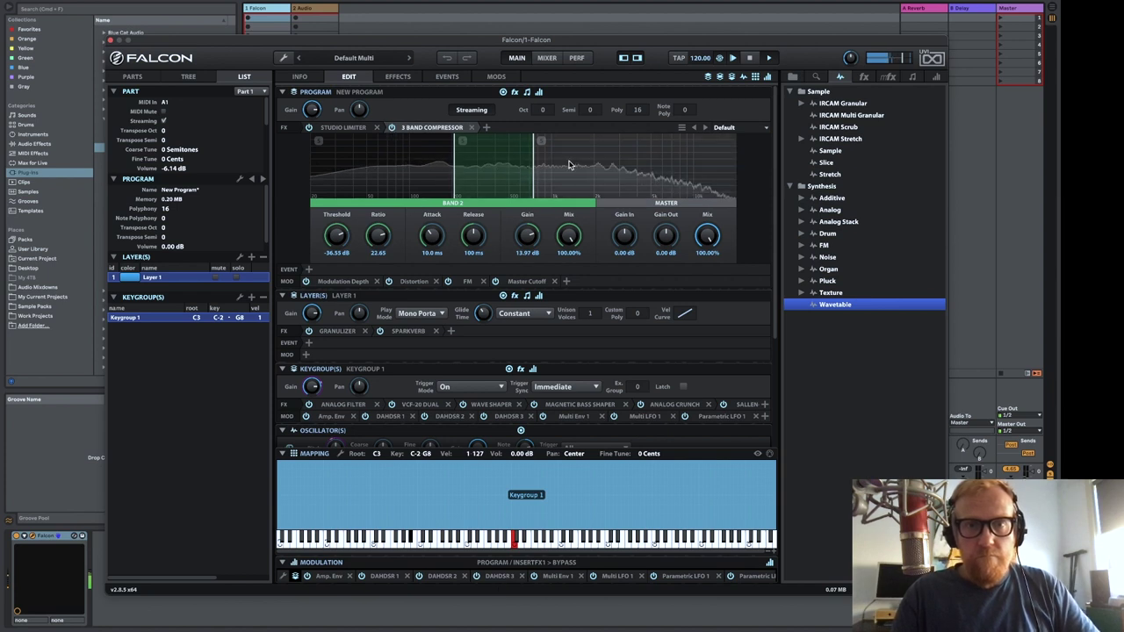
Set band 3 of the compressor to a threshold of about -13.7 dB and a gain of about 2.9 dB
left_click(571, 164)
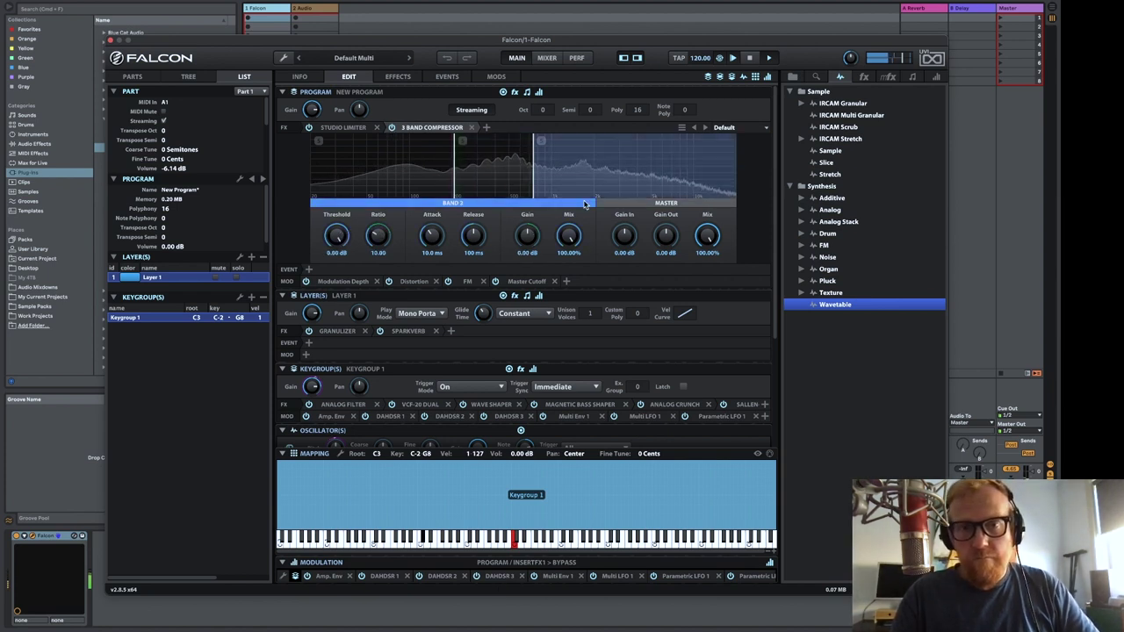
mouse_move(335, 237)
left_mouse_down()
mouse_move(342, 269)
mouse_move(338, 257)
left_mouse_up()
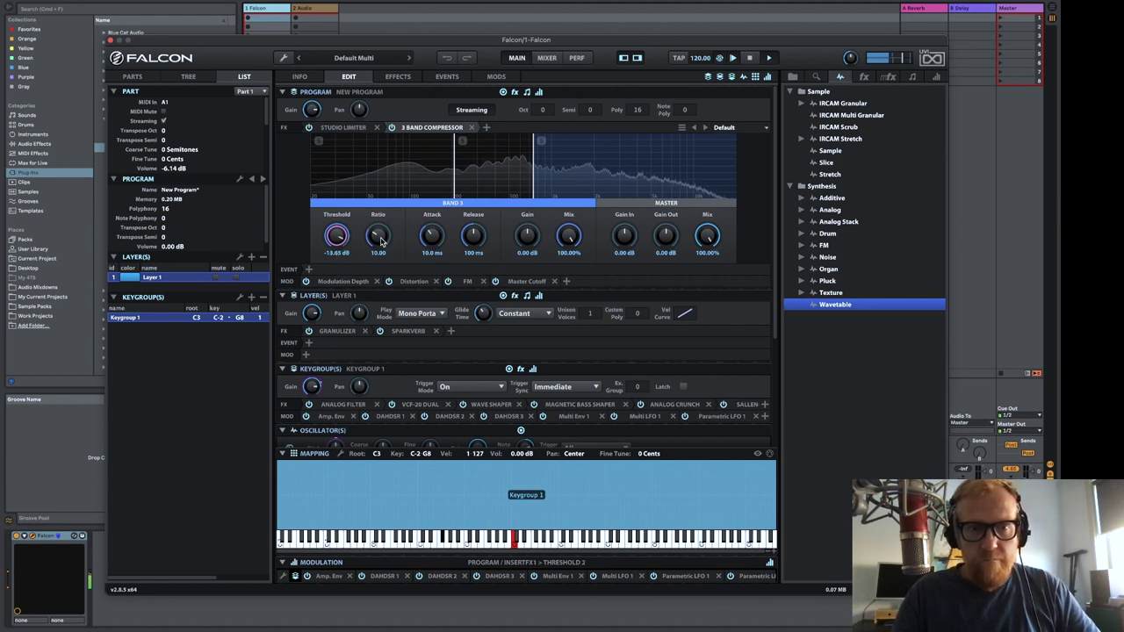
mouse_move(529, 239)
left_mouse_down()
mouse_move(528, 221)
mouse_move(529, 232)
left_mouse_up()
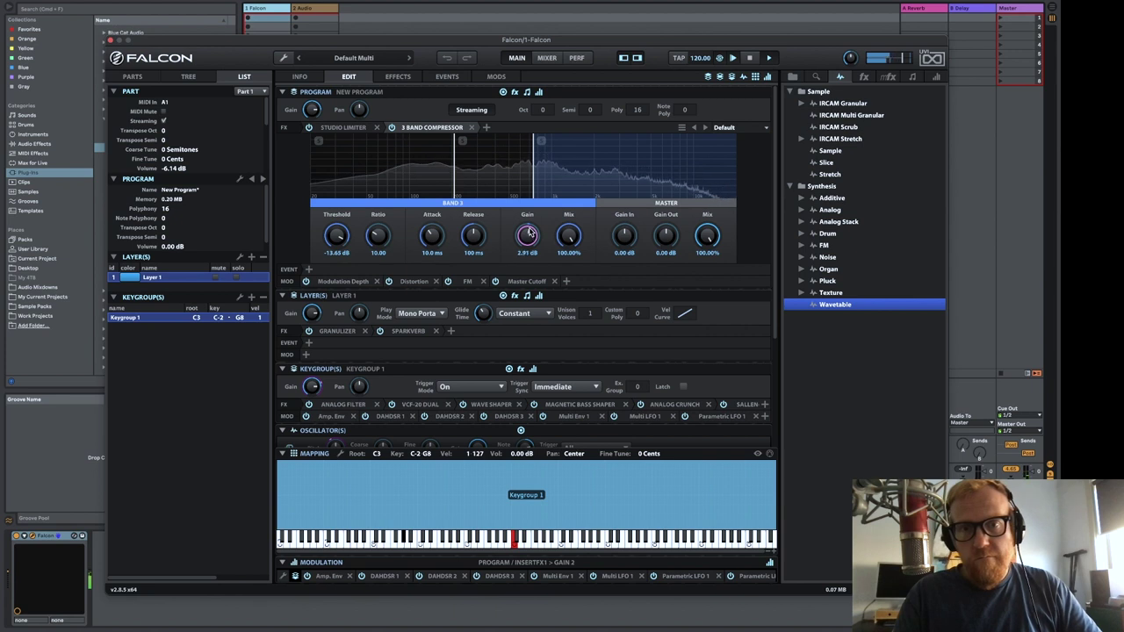
Set the attack of the compressor's band 2 to 1 ms
left_click(448, 207)
left_click_drag(434, 242, 434, 264)
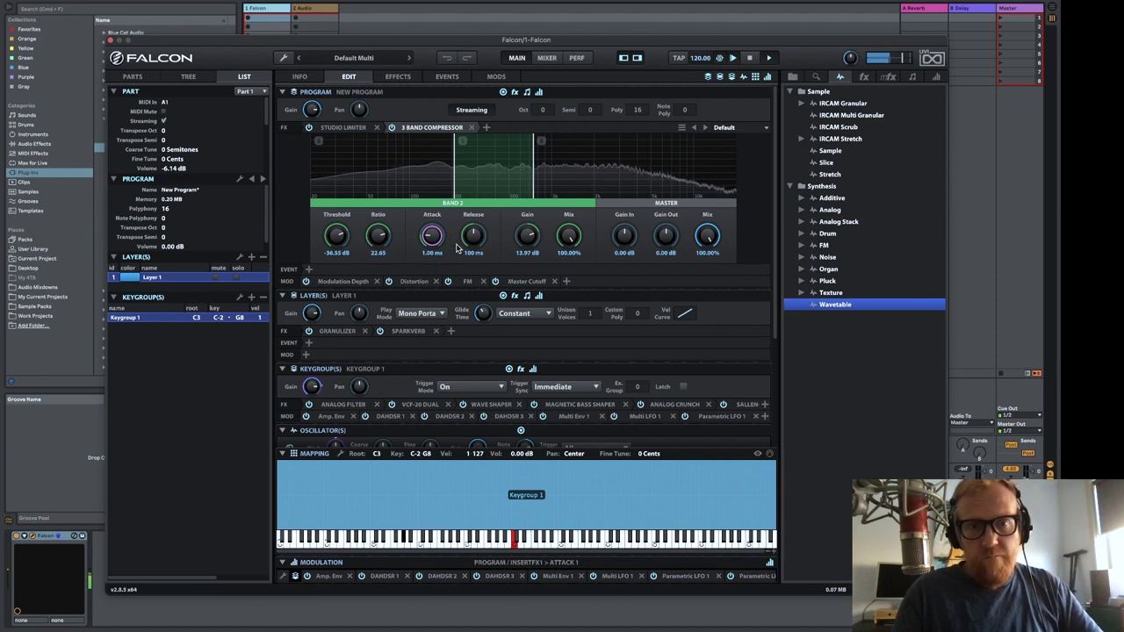
Set the 3 Band Compressor's band 2 release to 32.5 ms, and band 3's attack to 2.22 ms and release to about 23 ms
left_click_drag(473, 239, 471, 260)
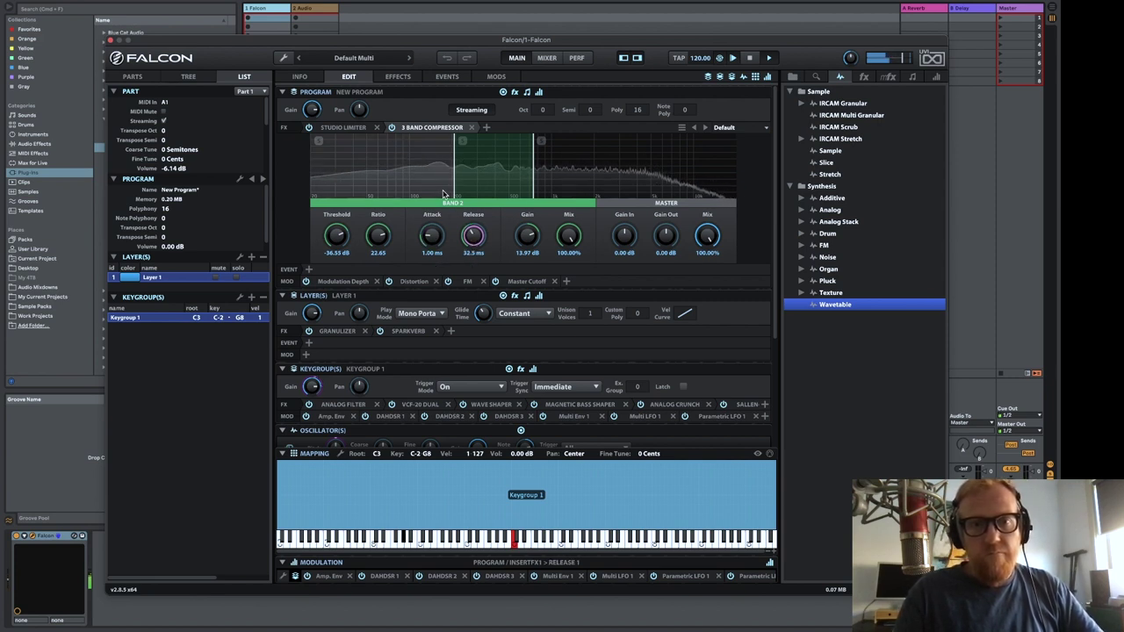
left_click(633, 167)
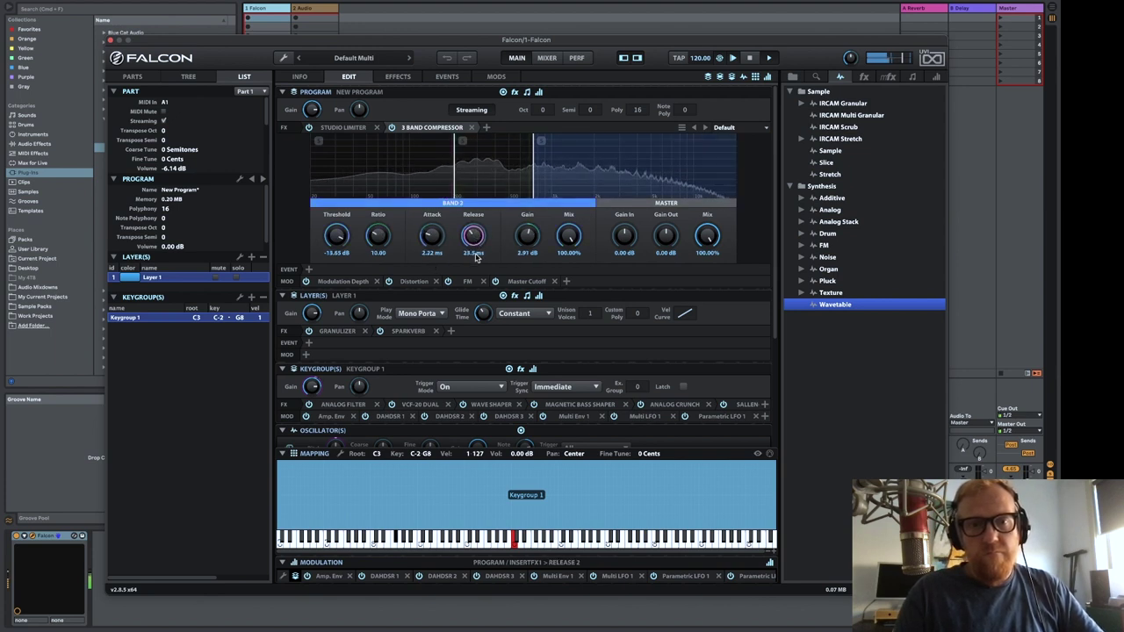
Set band 1's attack to 30.8 ms and release to 452 ms, and move the 3 Band Compressor ahead of the Studio Limiter
left_click(430, 171)
left_click_drag(434, 237, 474, 230)
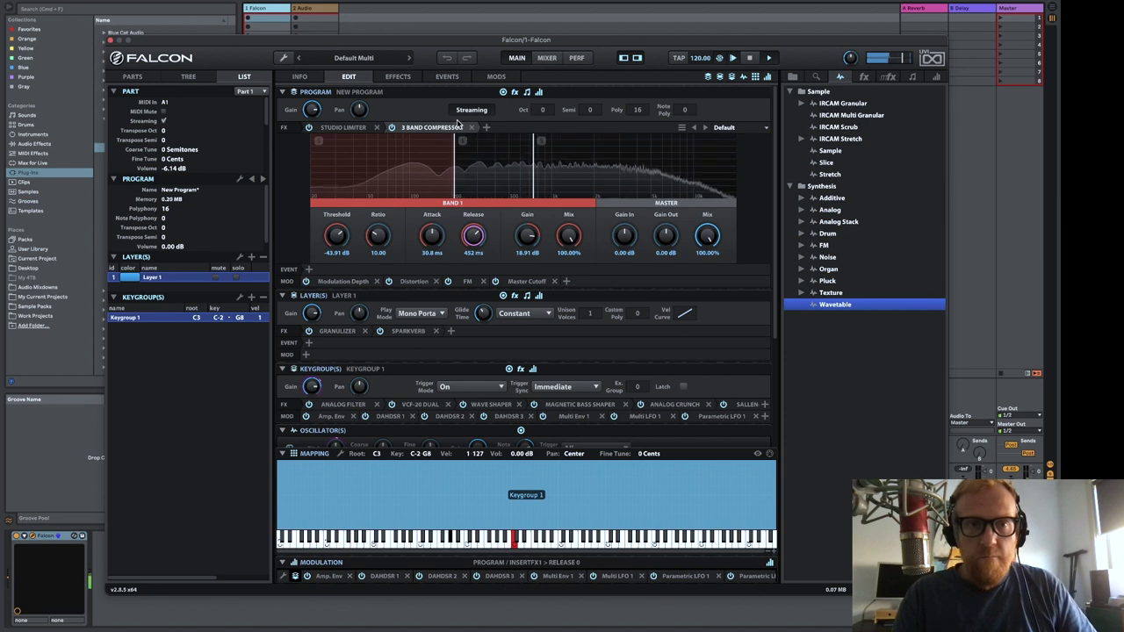
left_click_drag(431, 127, 334, 128)
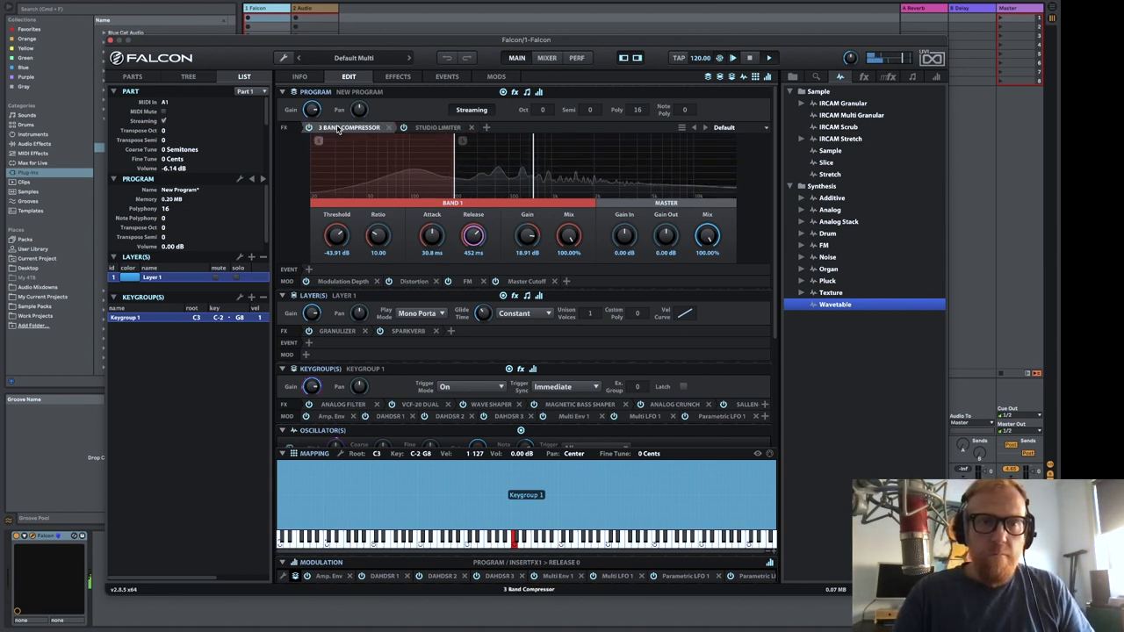
Add a Maximizer at the end of the program's effects chain
left_click(488, 128)
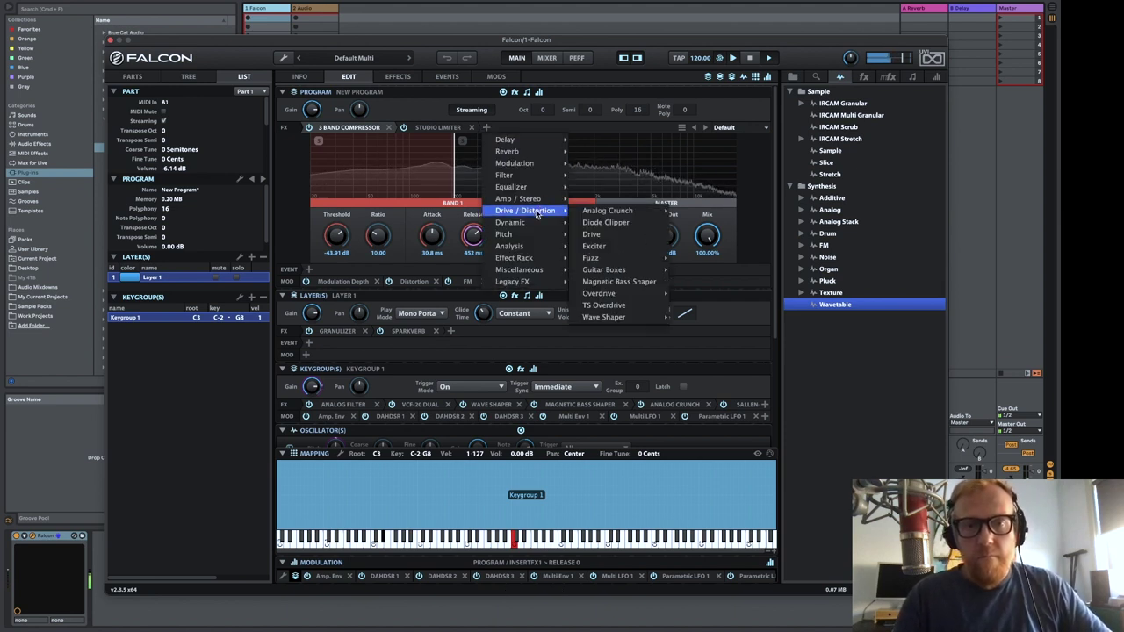
mouse_move(553, 214)
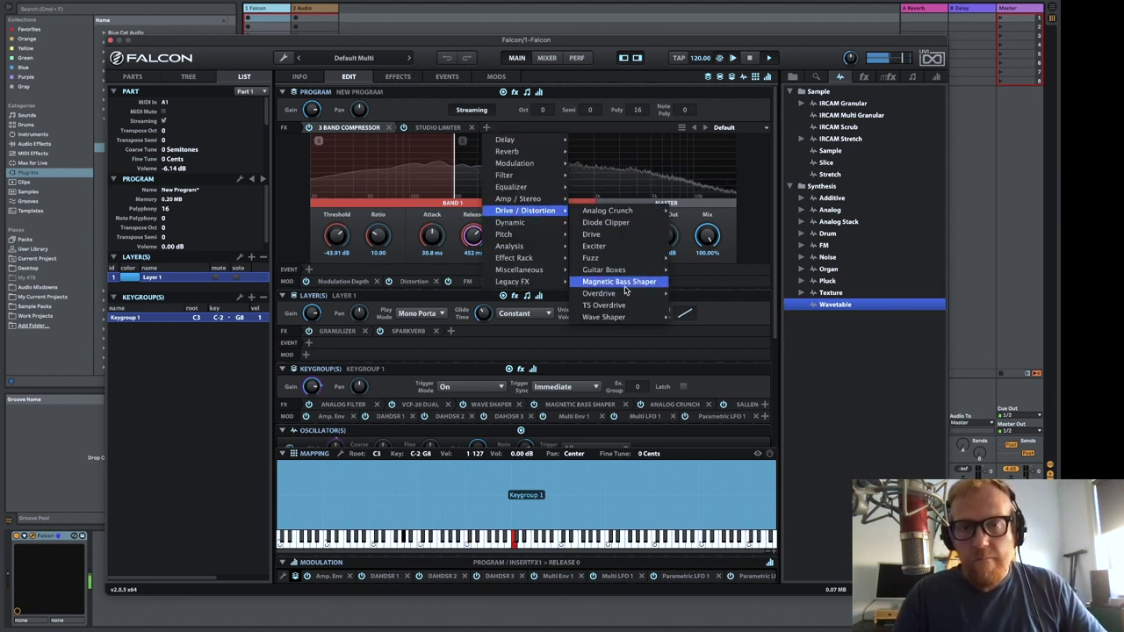
mouse_move(628, 297)
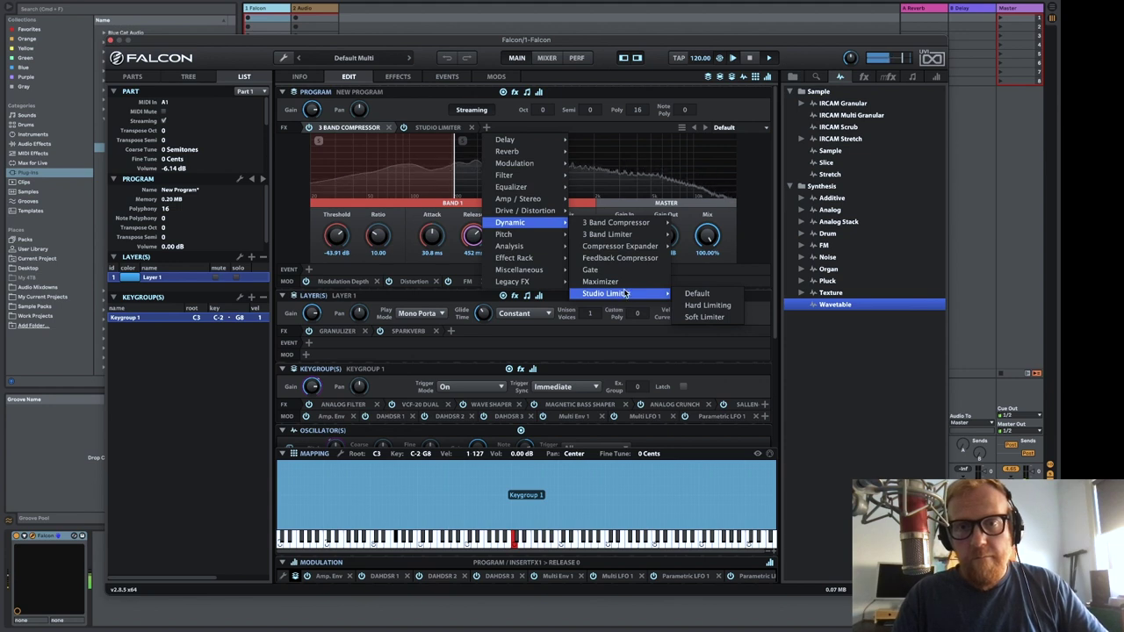
left_click(617, 282)
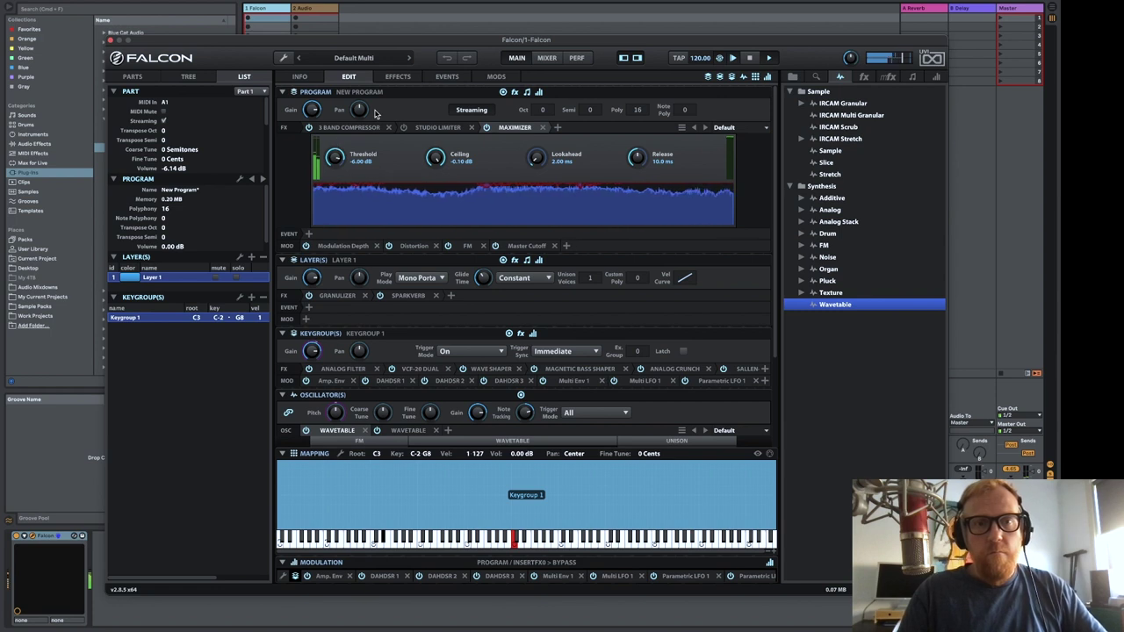
Set the Maximizer's ceiling to -1 dB and its threshold to about -8.1 dB
mouse_move(335, 158)
left_mouse_down()
mouse_move(339, 181)
mouse_move(334, 156)
left_mouse_up()
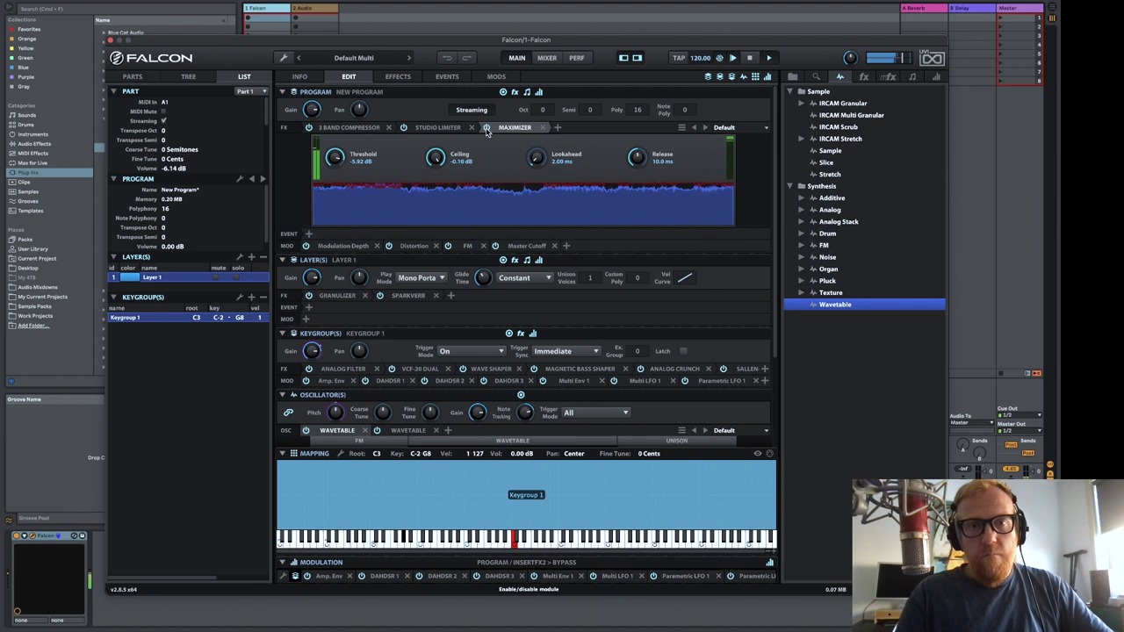
left_click_drag(435, 158, 436, 165)
double_click(434, 159)
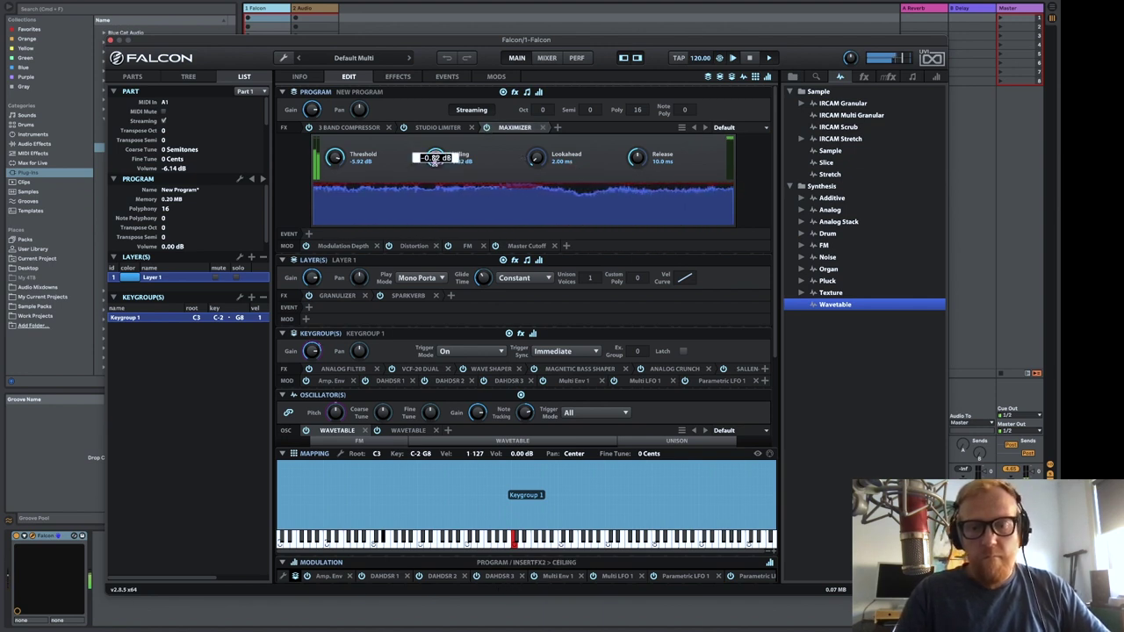
type("-1")
key("Return")
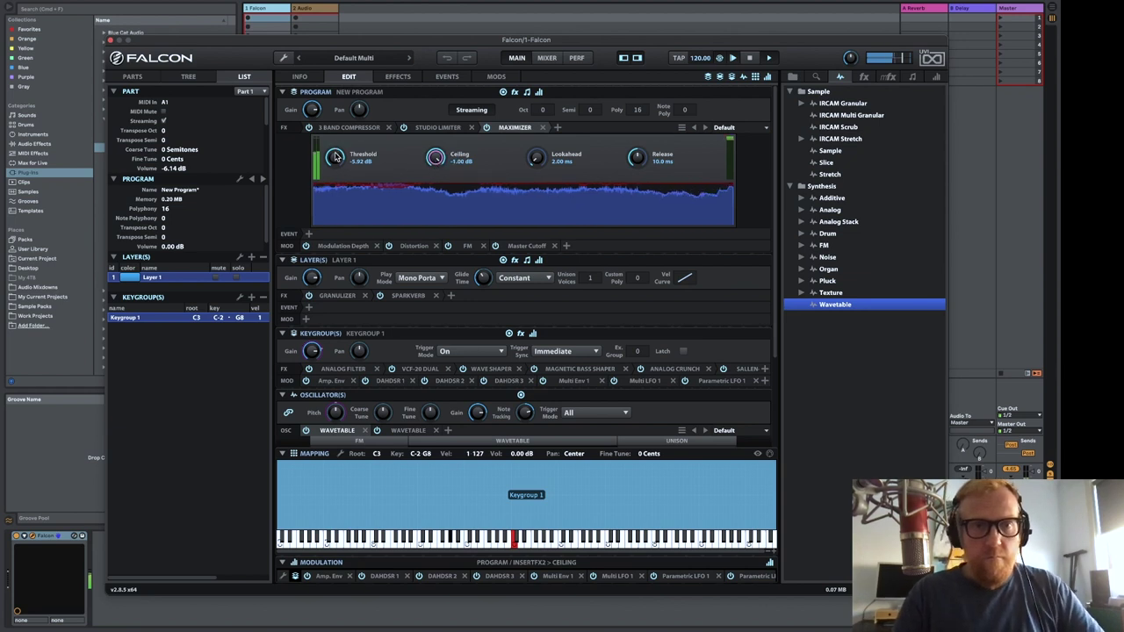
left_click_drag(334, 157, 334, 172)
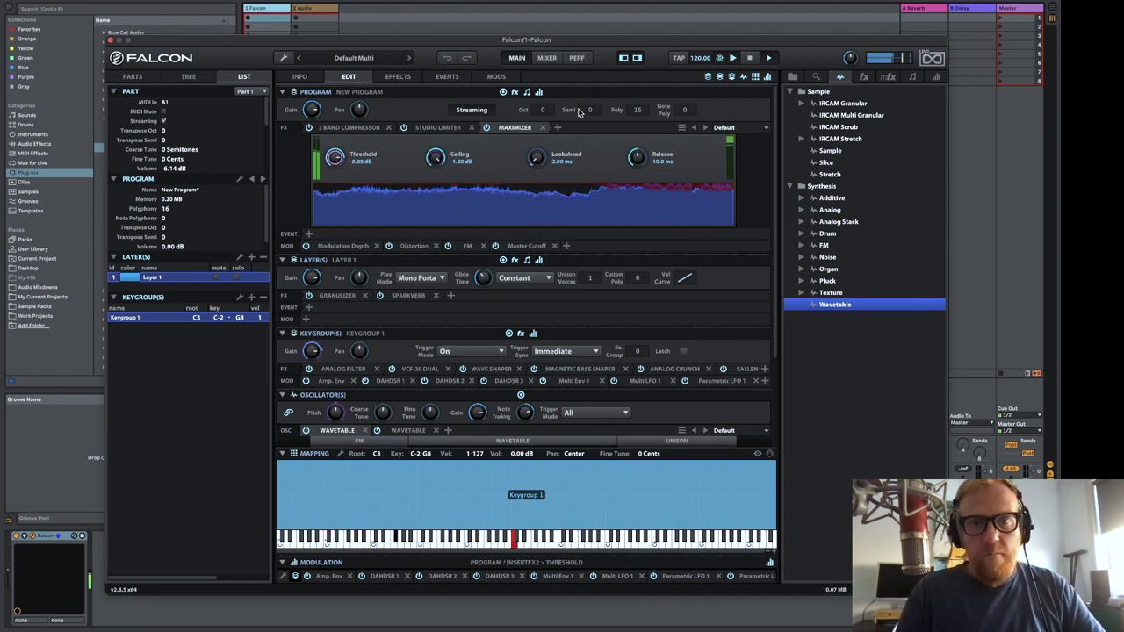
Add a Feedback Compressor to the program effects and place it directly after the 3 Band Compressor
left_click(559, 128)
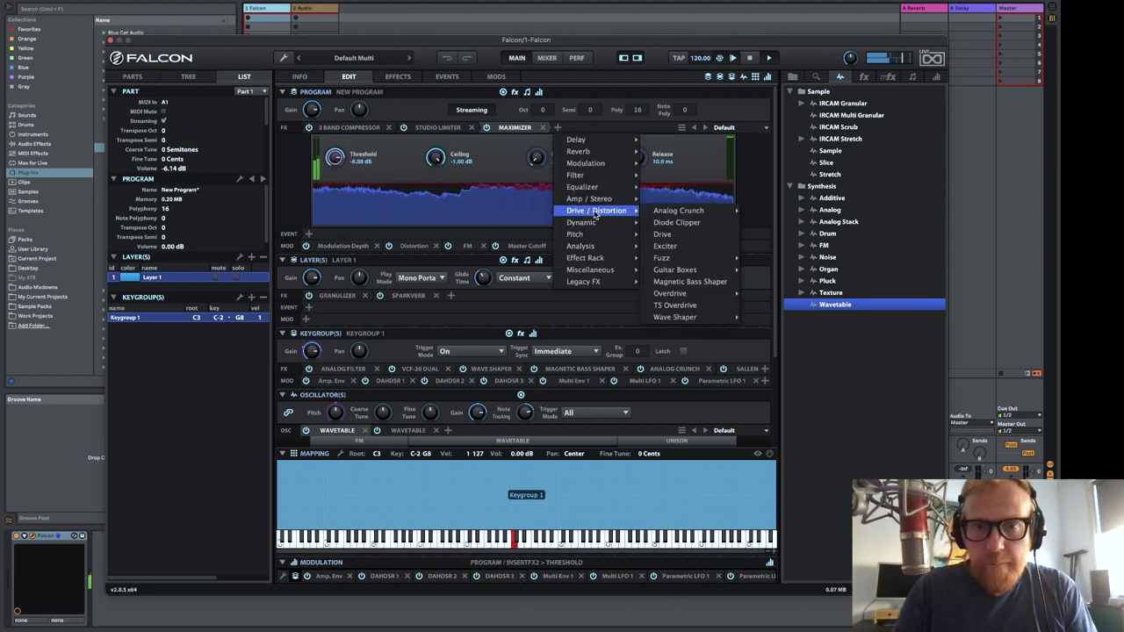
mouse_move(584, 223)
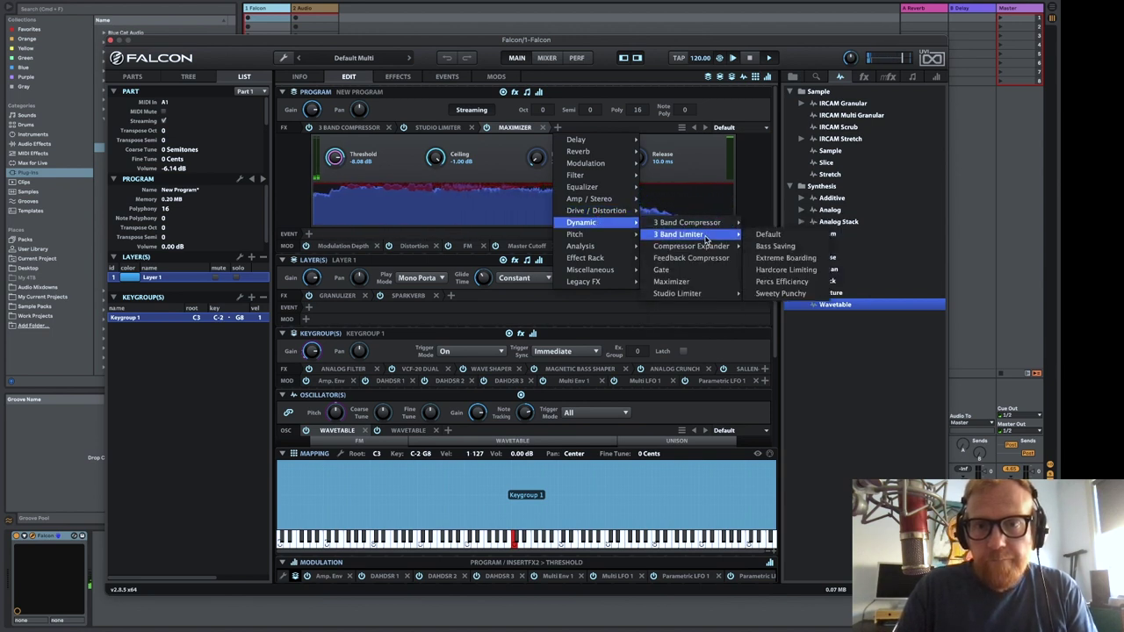
mouse_move(704, 251)
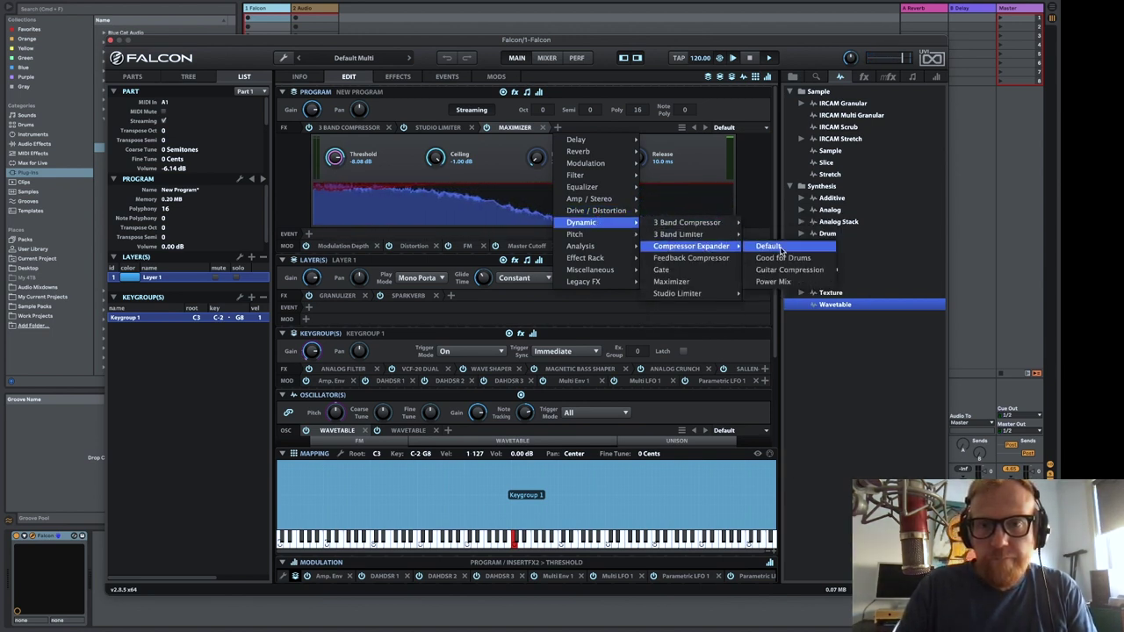
left_click(702, 258)
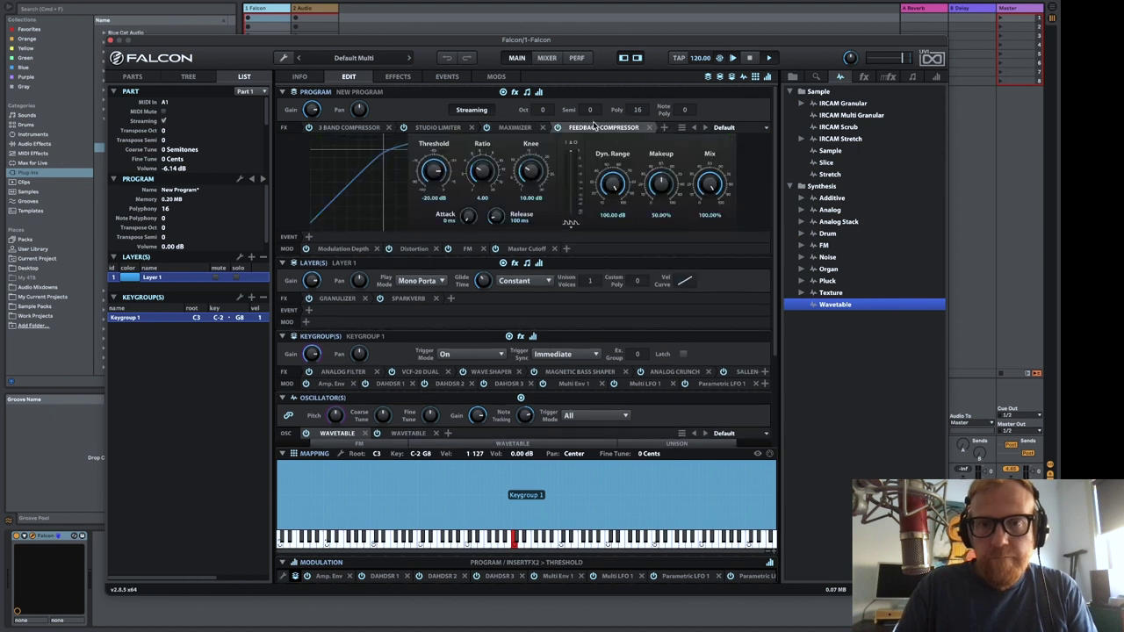
left_click_drag(583, 134, 422, 128)
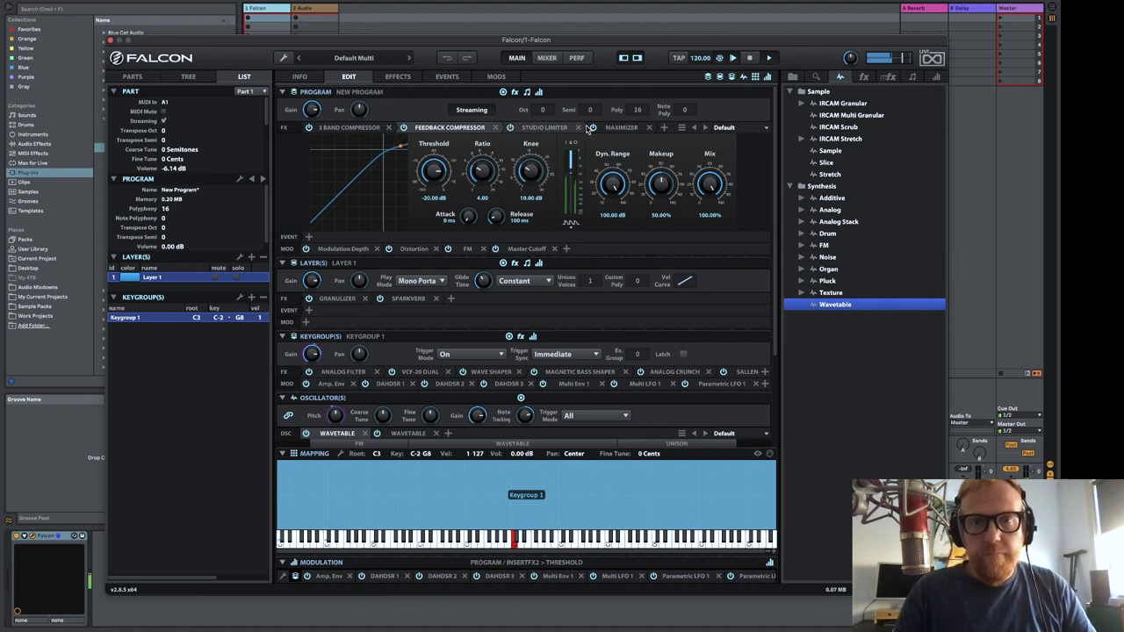
Set the Feedback Compressor's threshold to about -16.8 dB, its ratio to about 4 and its knee to about 8.6 dB
scroll(435, 173, "up", 5)
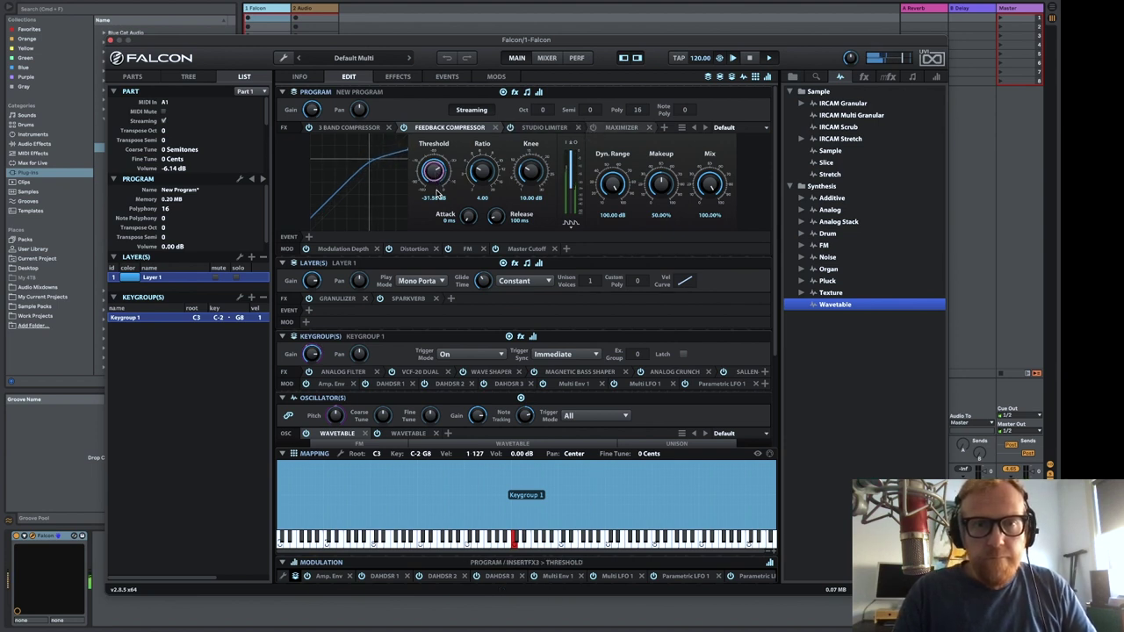
scroll(433, 173, "up", 2)
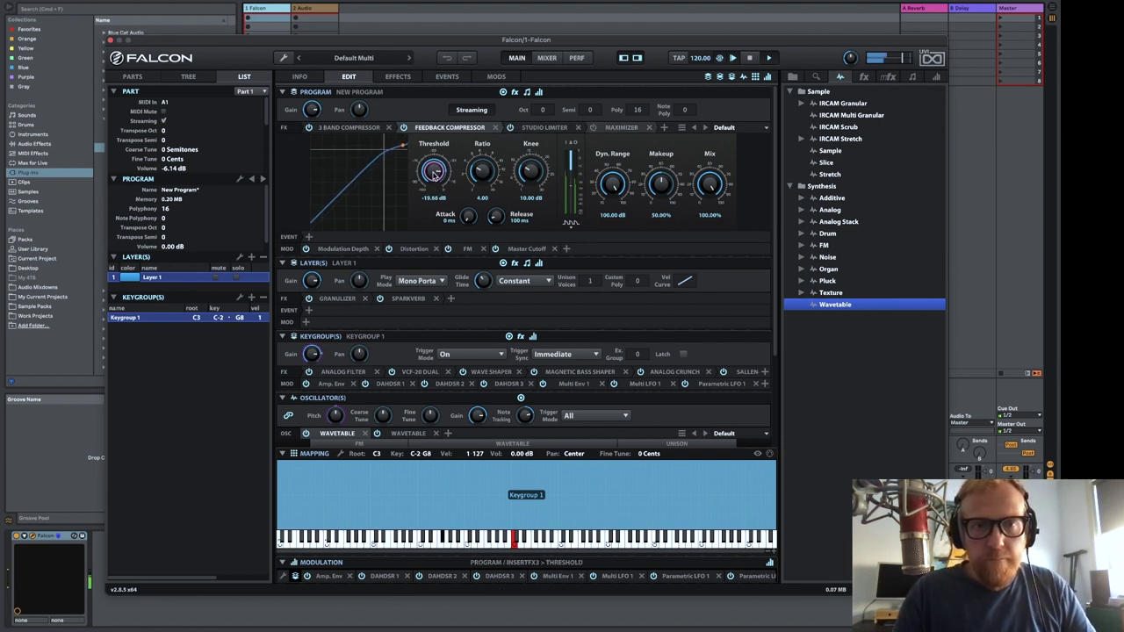
scroll(482, 182, "down", 1)
scroll(482, 180, "up", 1)
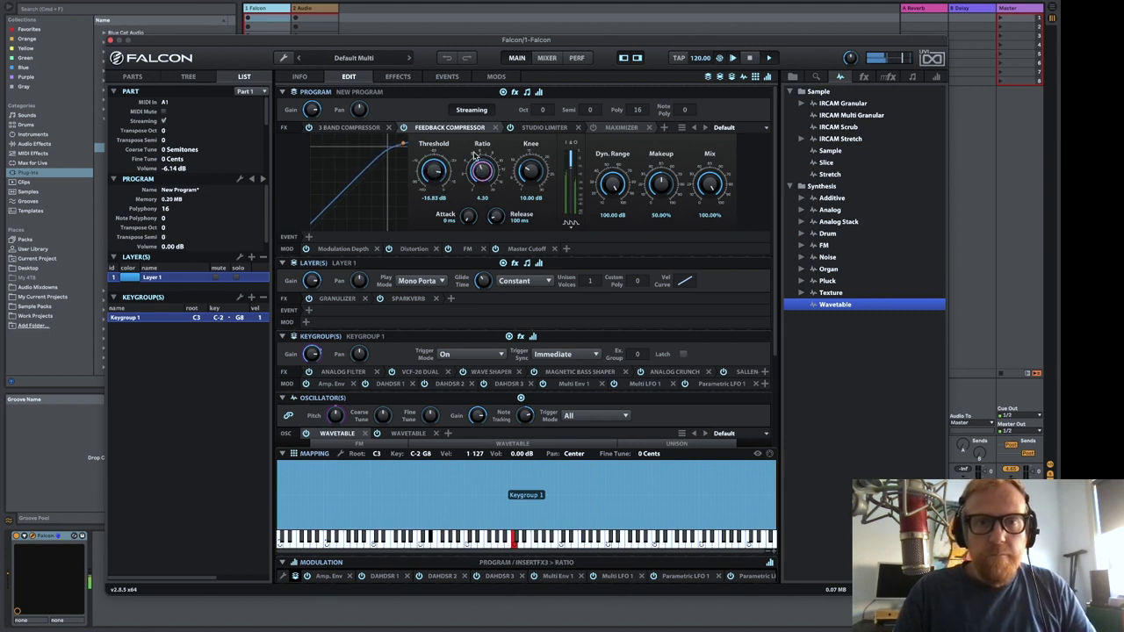
mouse_move(525, 172)
left_mouse_down()
mouse_move(524, 108)
mouse_move(525, 206)
mouse_move(516, 183)
left_mouse_up()
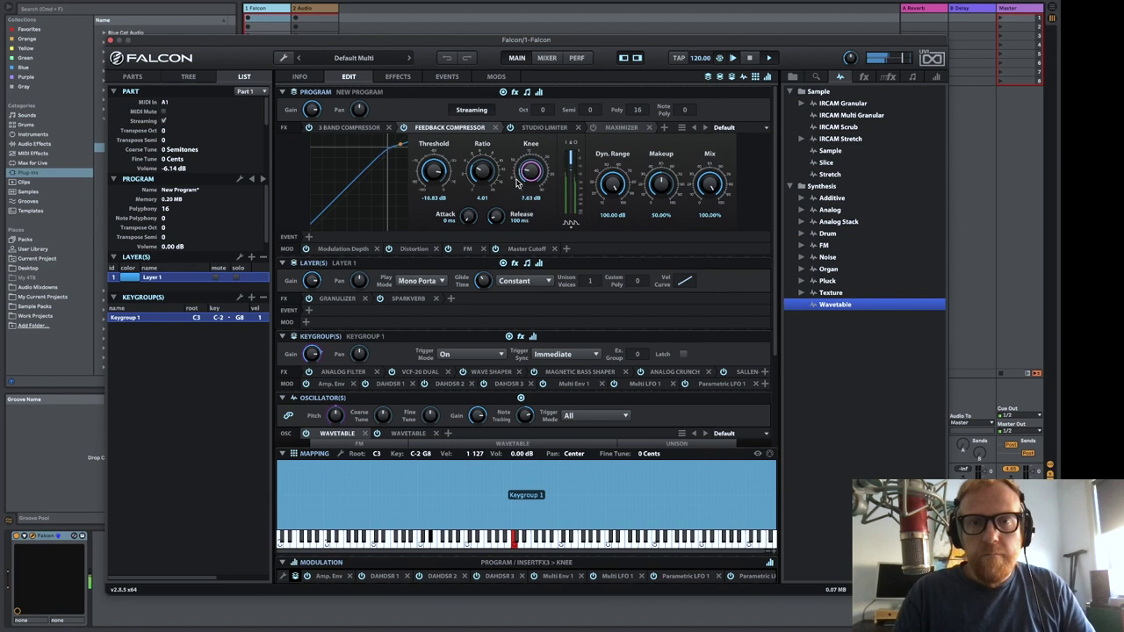
Set the Feedback Compressor's makeup to about 60.8%, its attack to 4.26 ms and its release to 82.3 ms
left_click_drag(663, 191, 665, 175)
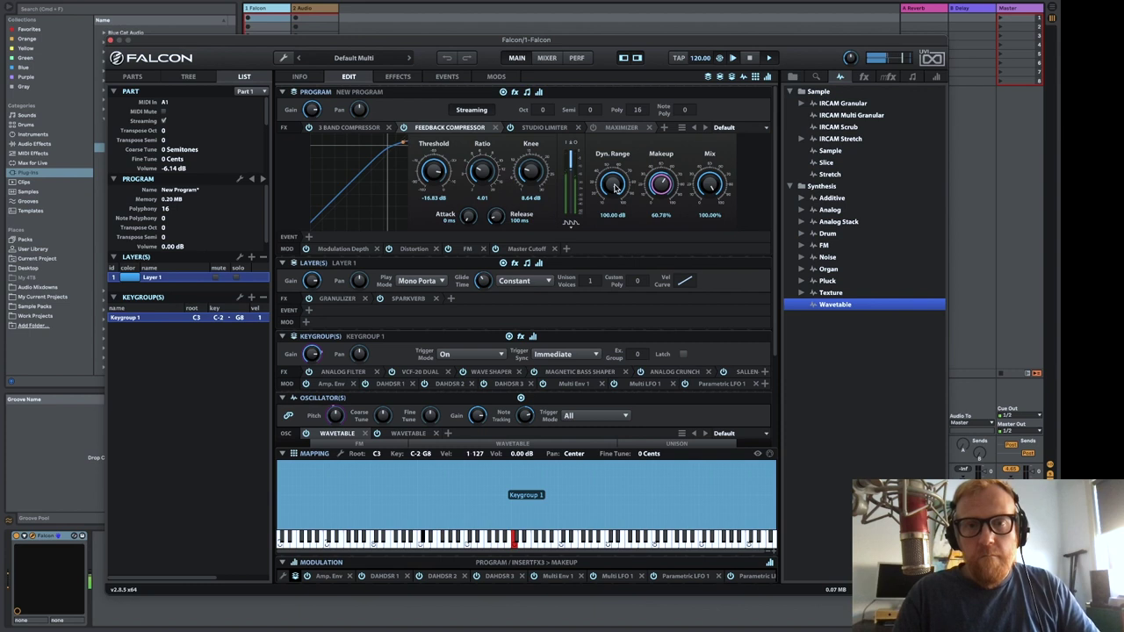
left_click_drag(615, 187, 599, 148)
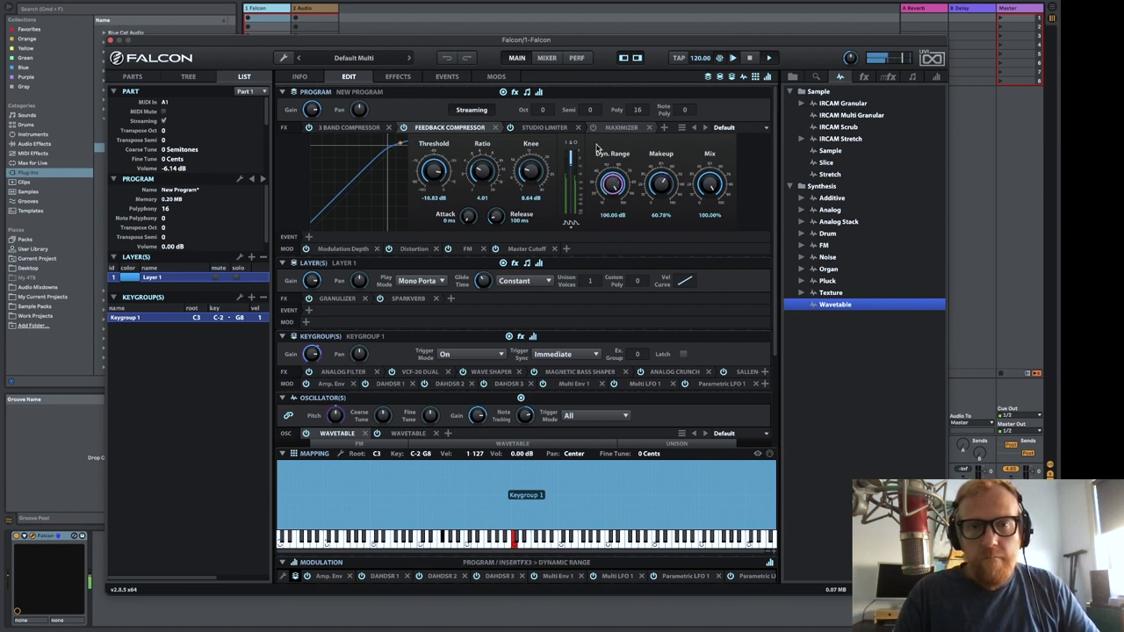
left_click_drag(470, 219, 475, 180)
left_click_drag(503, 219, 461, 221)
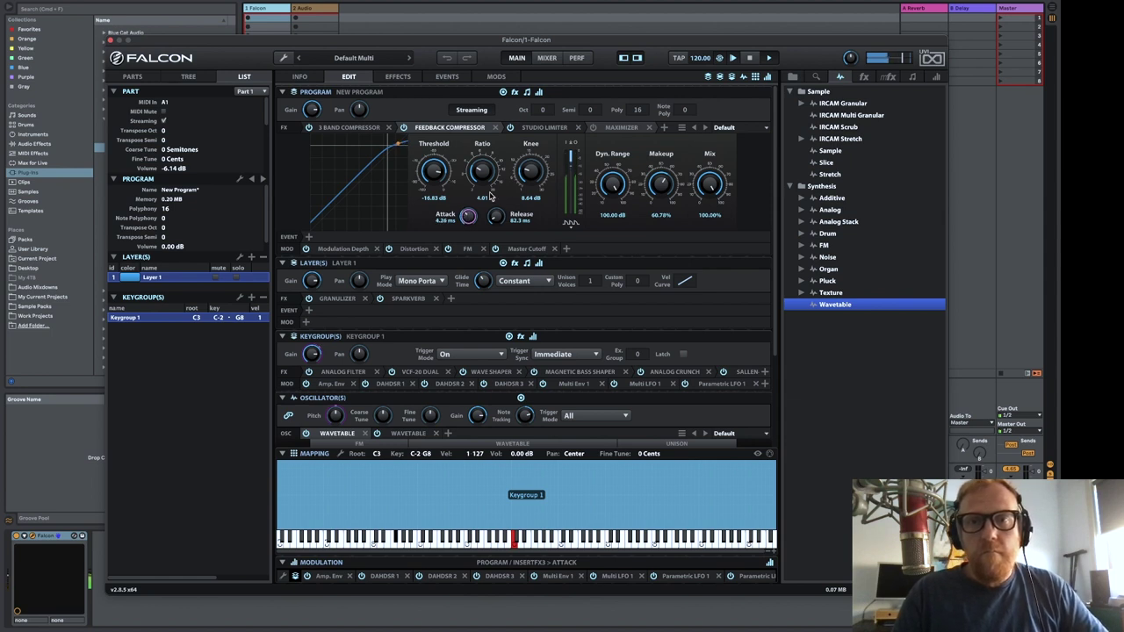
left_click(710, 183)
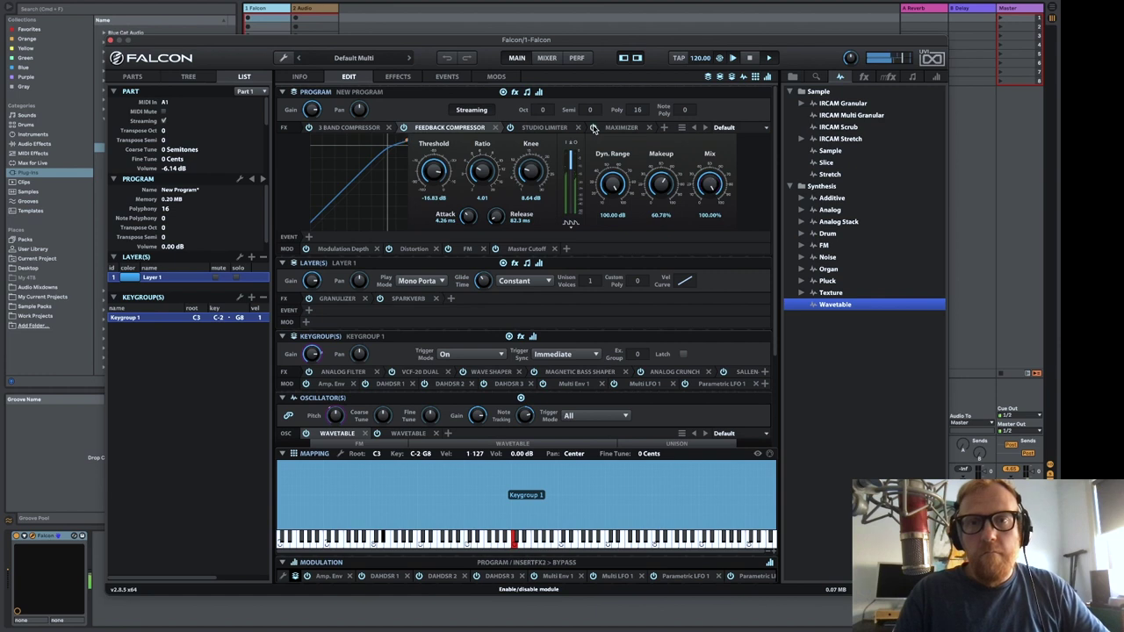
Try a Maximizer threshold of about -3.65 dB, and remove the Maximizer from the program effects
left_click(604, 129)
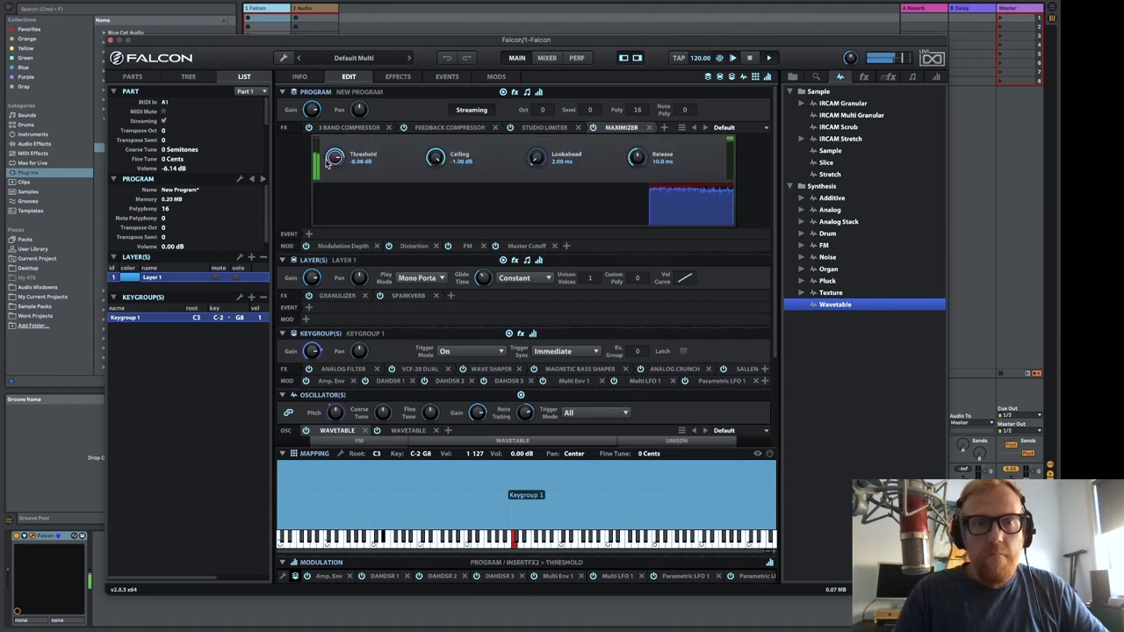
left_click_drag(334, 157, 324, 146)
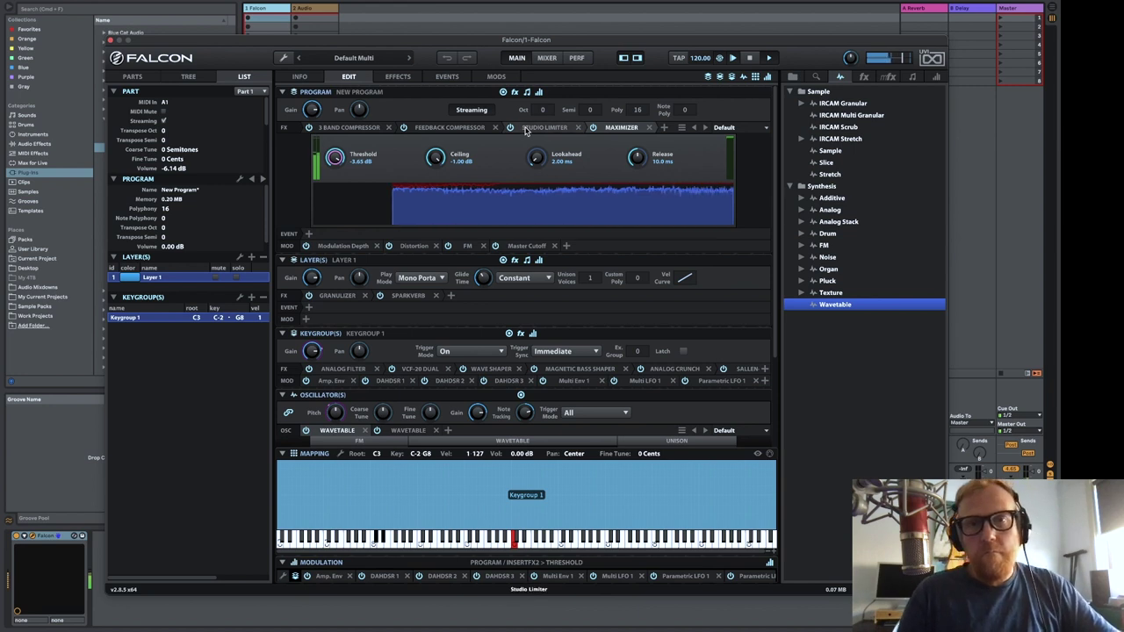
left_click(649, 127)
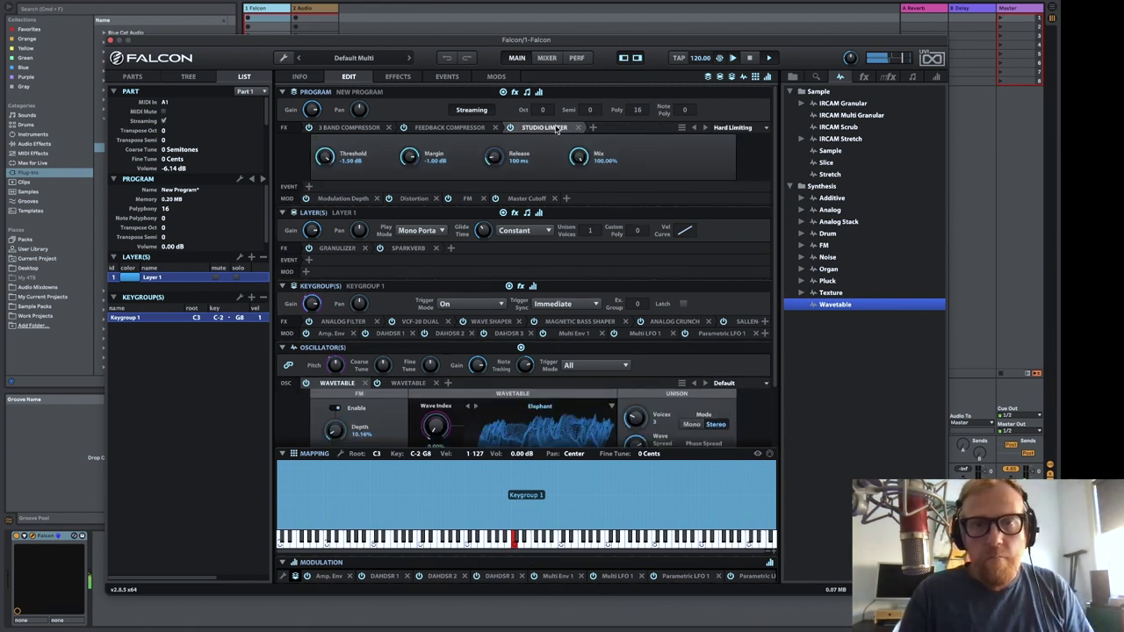
Add a Diode Clipper between the Feedback Compressor and Studio Limiter, with about 3.3 dB of drive and 1.9 dB of output gain
left_click(593, 128)
mouse_move(641, 211)
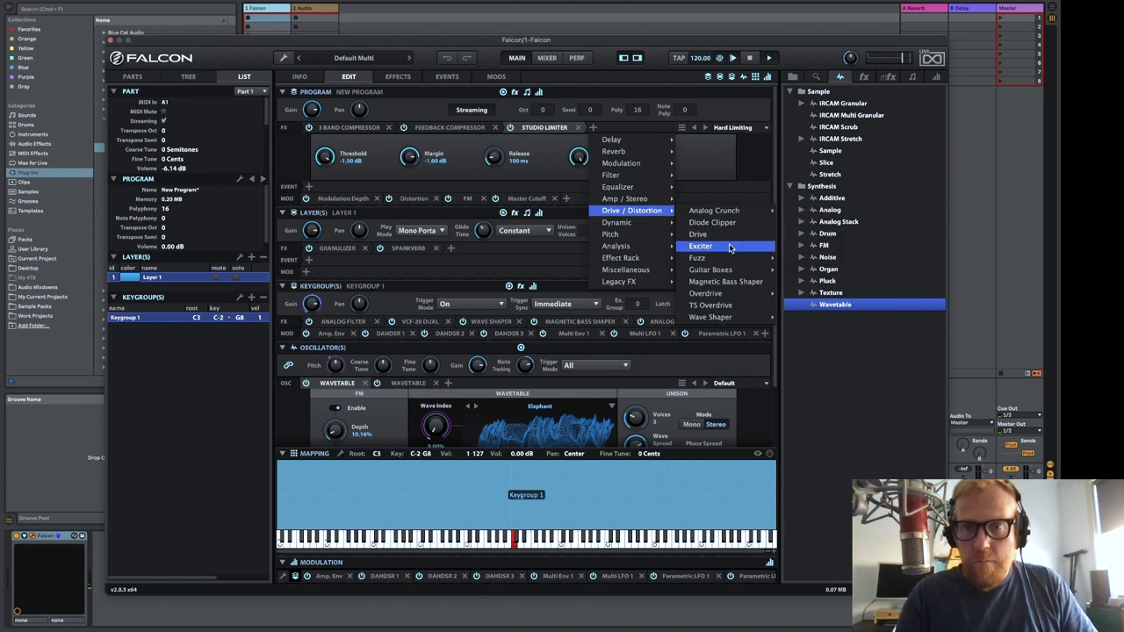
left_click(713, 222)
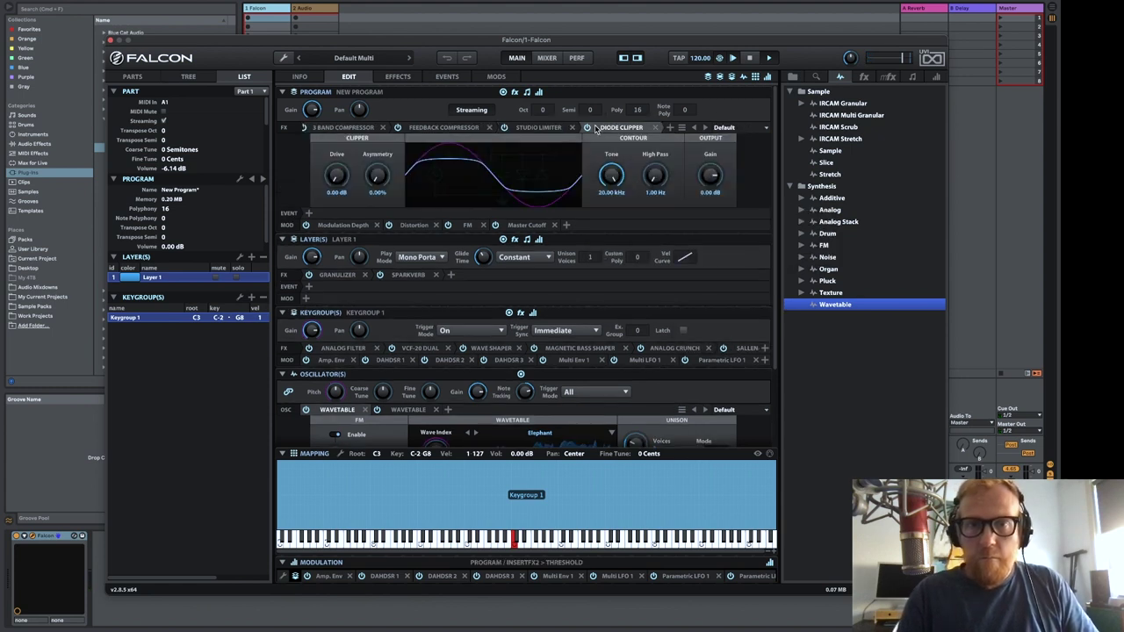
left_click_drag(621, 127, 505, 130)
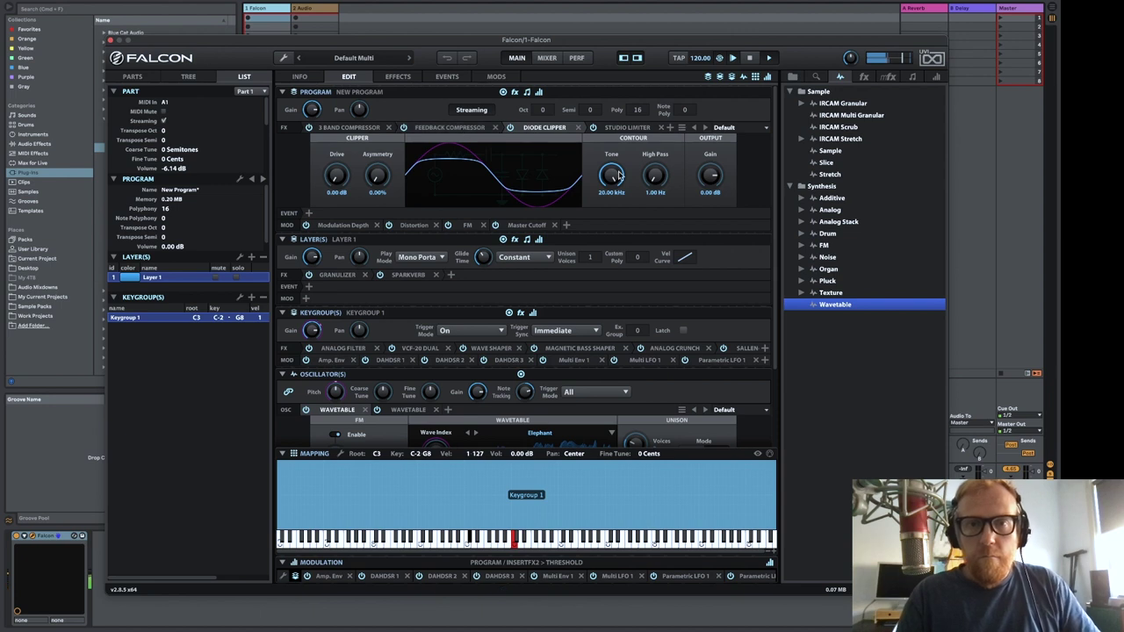
left_click_drag(333, 182, 334, 167)
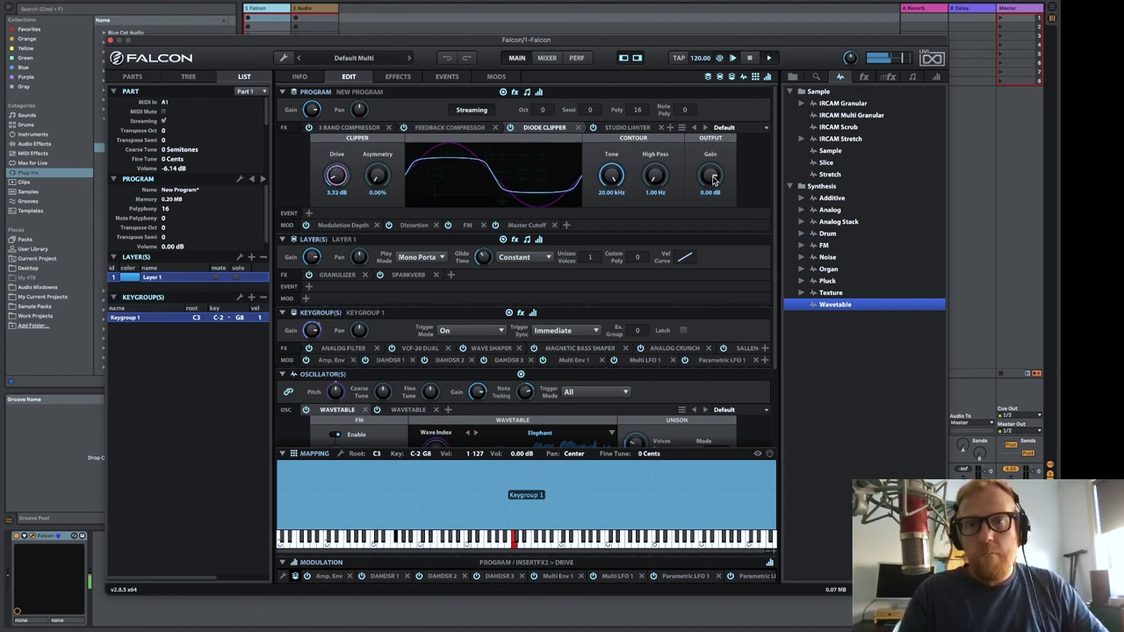
left_click_drag(714, 179, 714, 179)
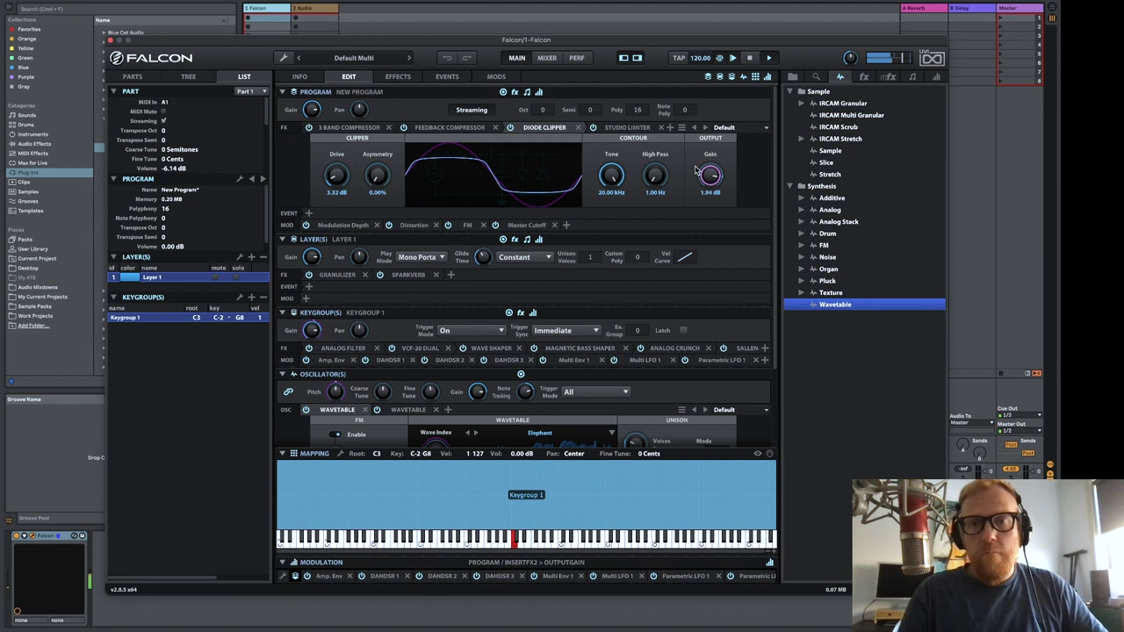
Check the Studio Limiter's settings and look over the two wavetable oscillators
left_click(624, 128)
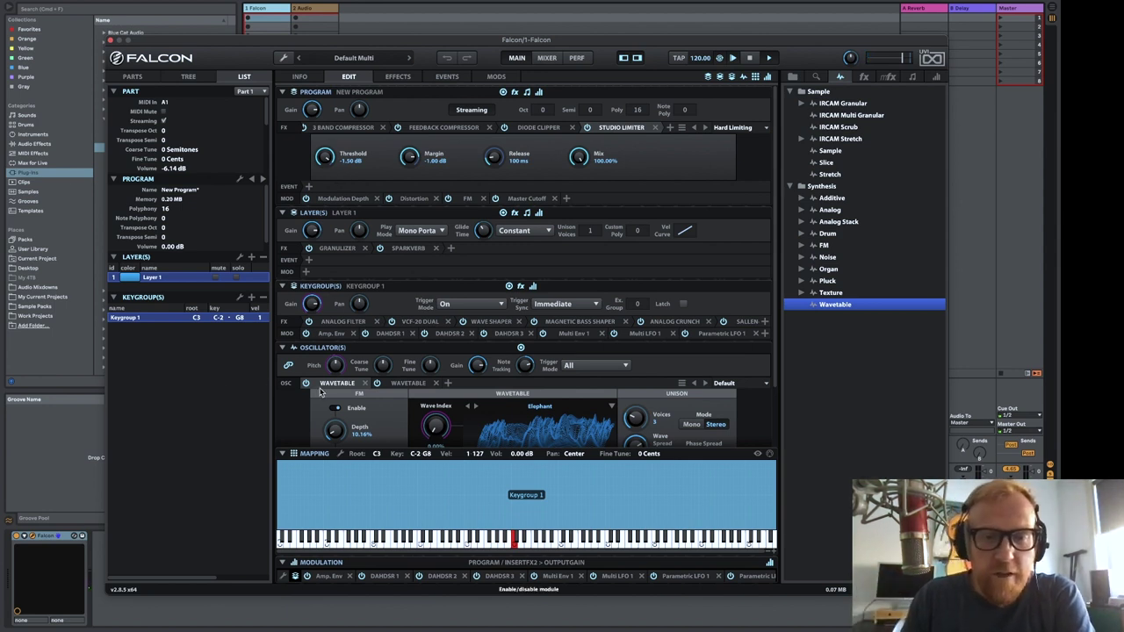
left_click(406, 383)
left_click(343, 384)
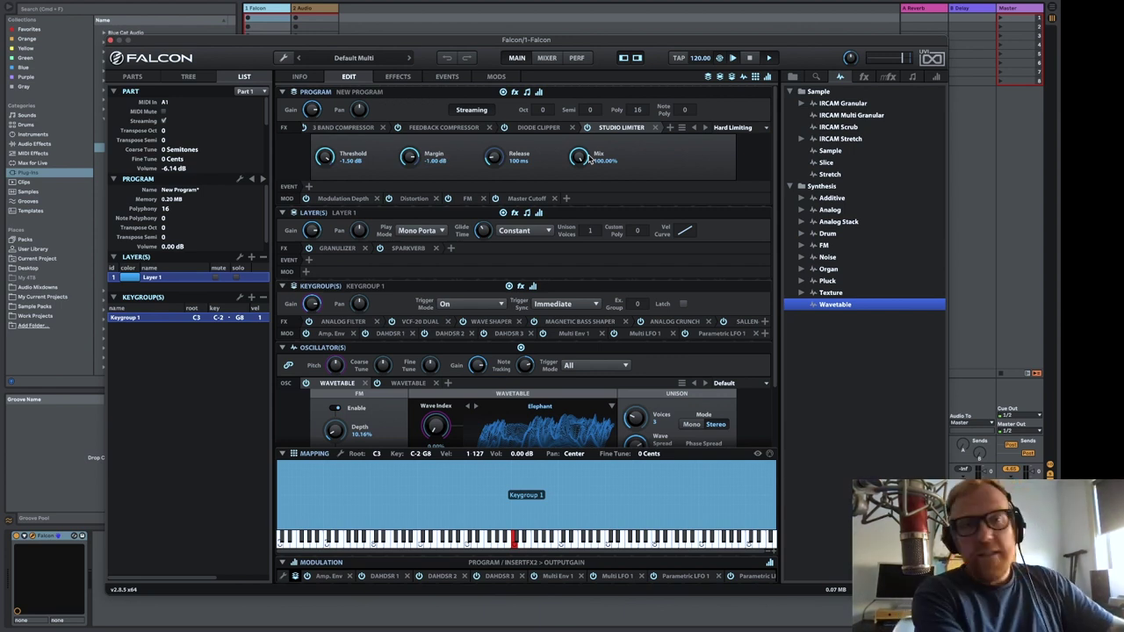
Audition the Modulation Depth macro by raising it to about 76.6% and returning it to 0%
left_click(301, 77)
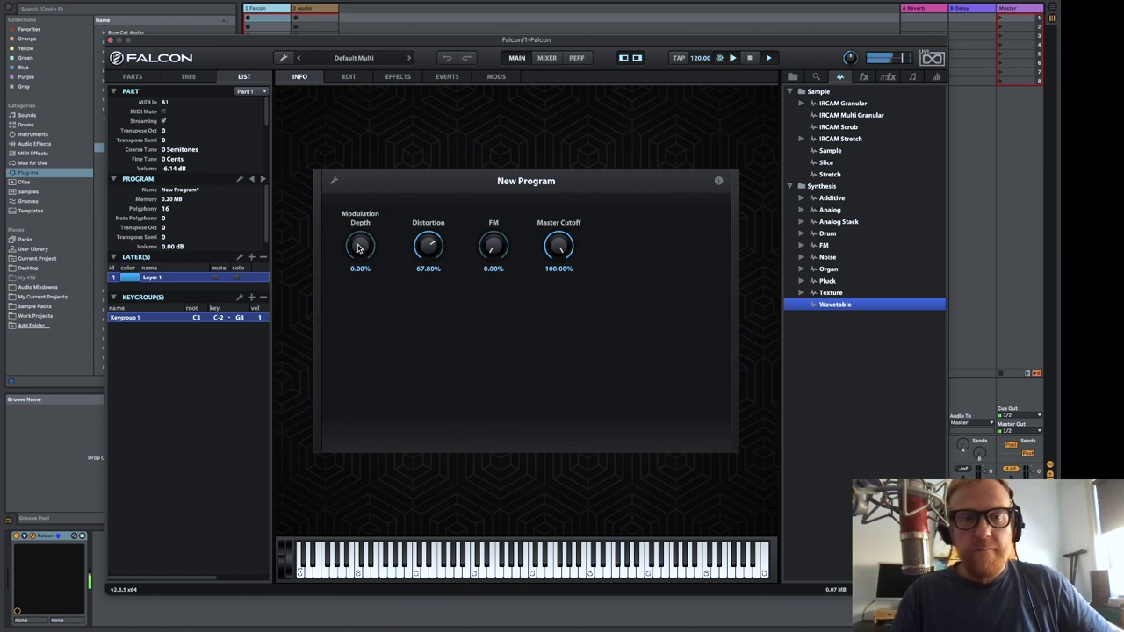
left_click_drag(358, 249, 366, 132)
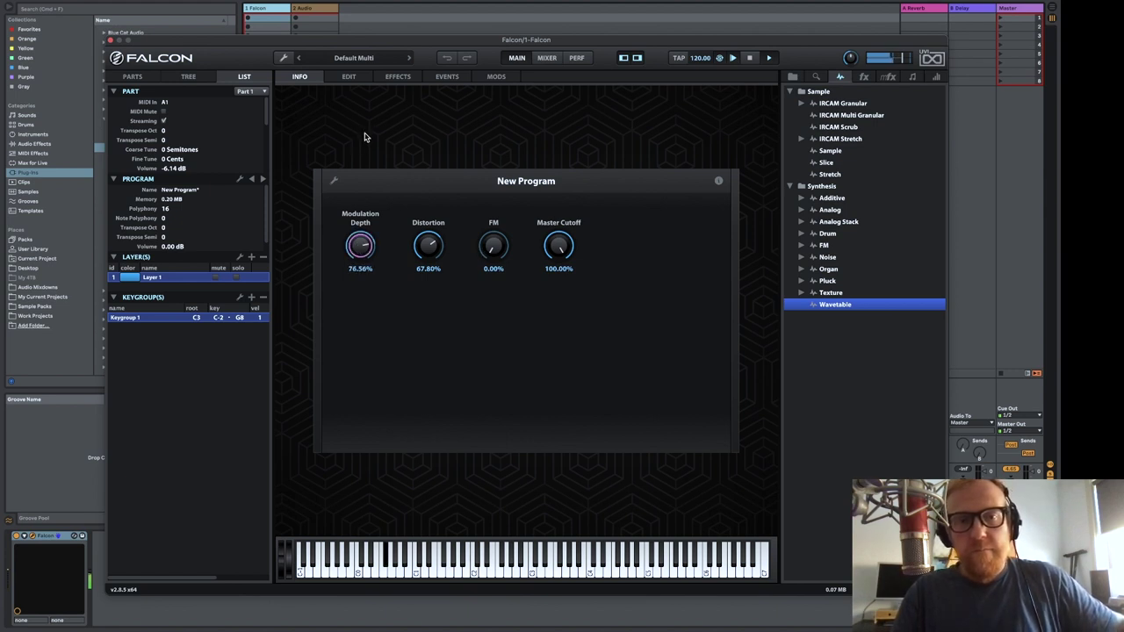
left_click_drag(366, 141, 364, 319)
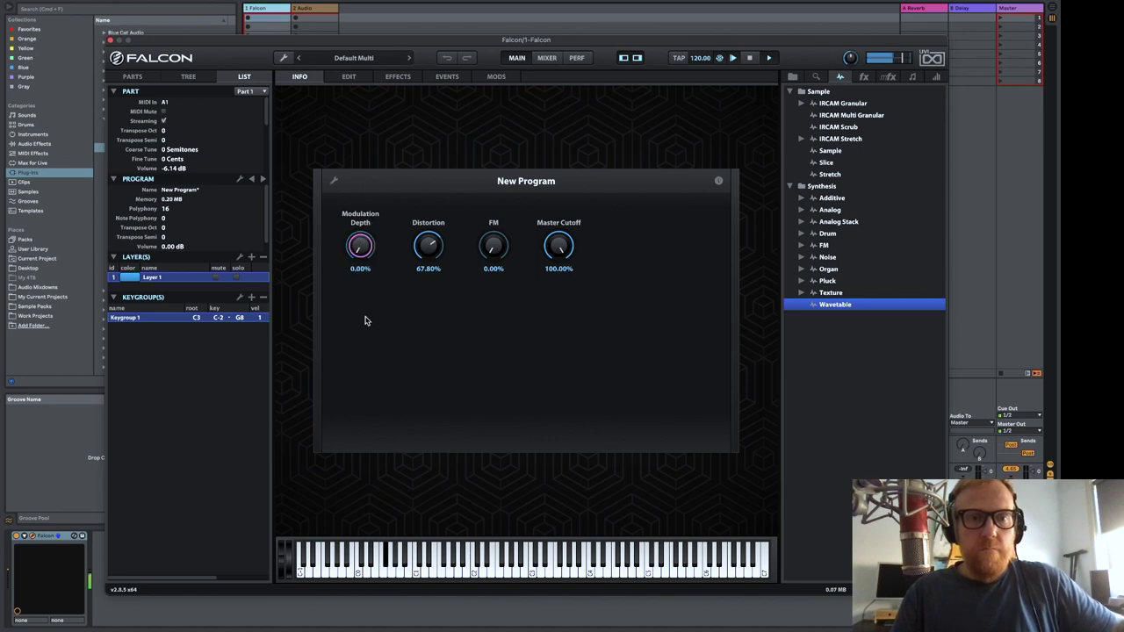
Assign the lowpass peak of the keygroup's VCF-20 Dual filter to a new macro
left_click(353, 76)
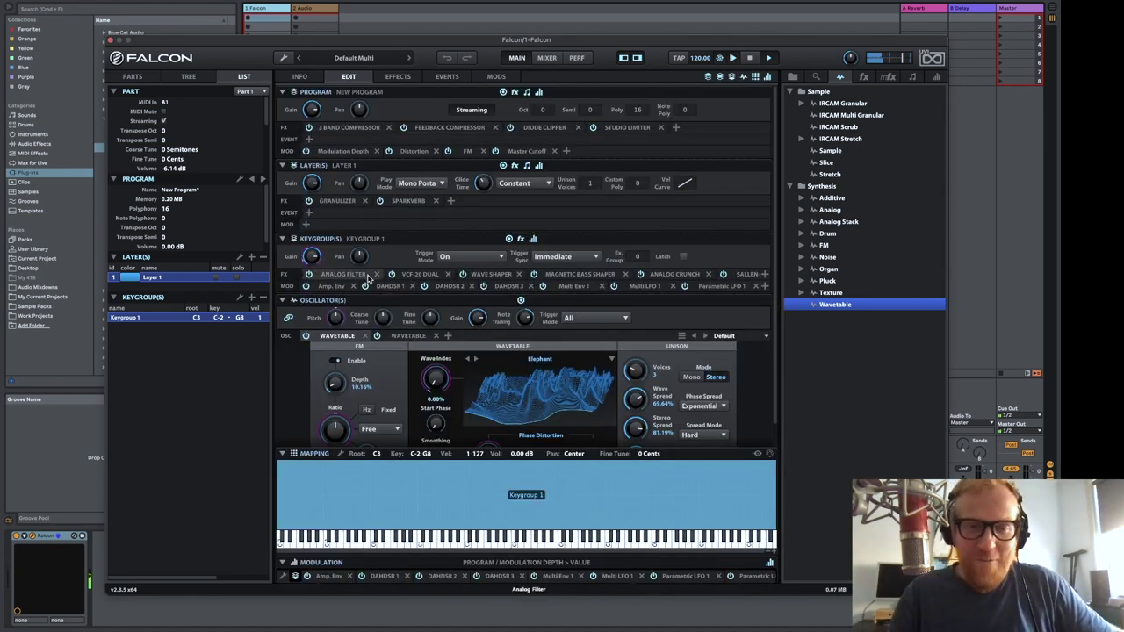
left_click(420, 274)
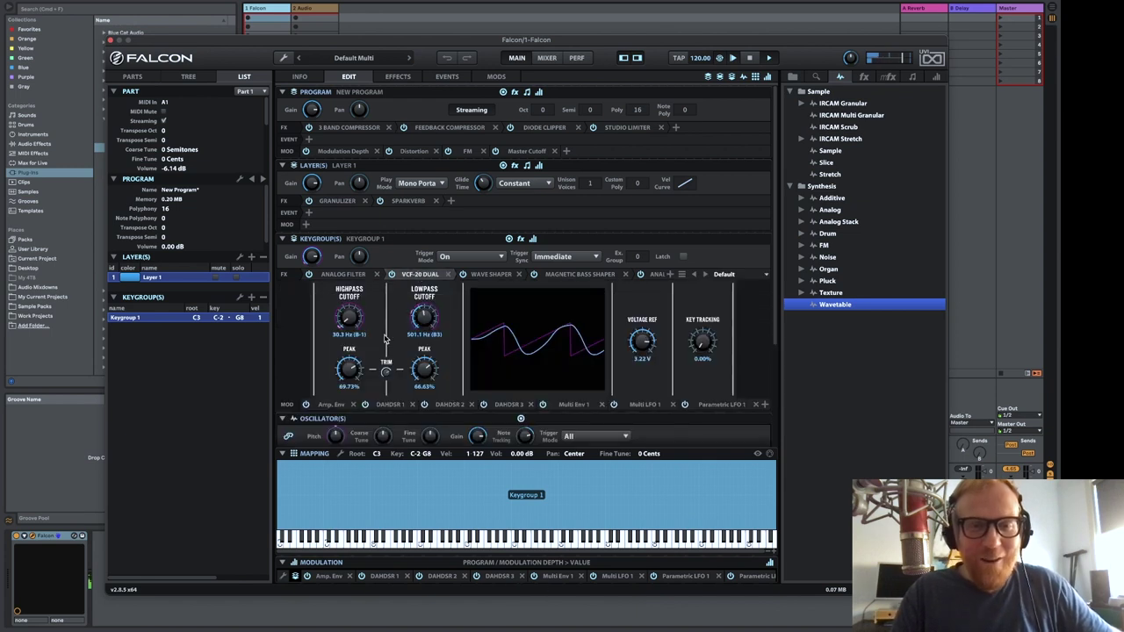
right_click(428, 370)
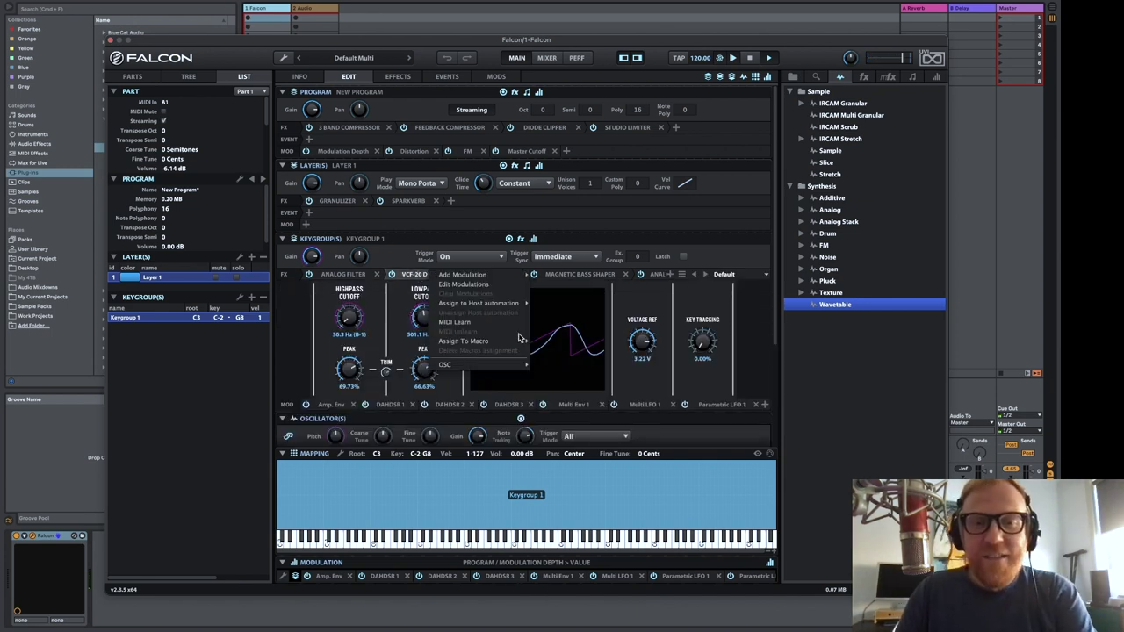
mouse_move(520, 341)
left_click(565, 342)
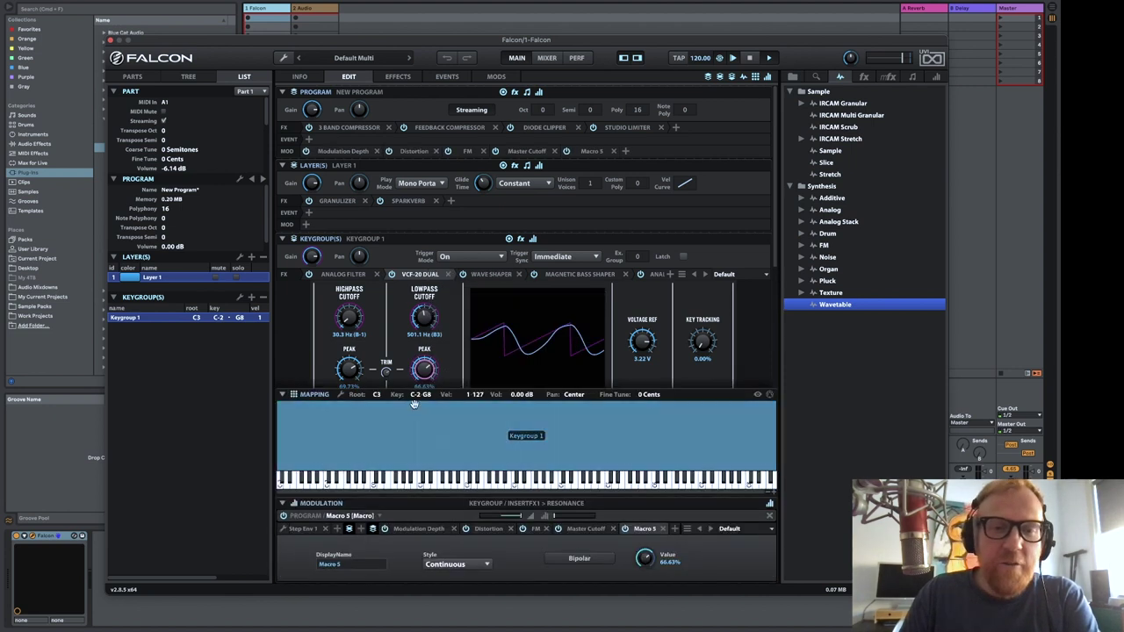
Rename the new macro as Peak
right_click(352, 371)
mouse_move(392, 367)
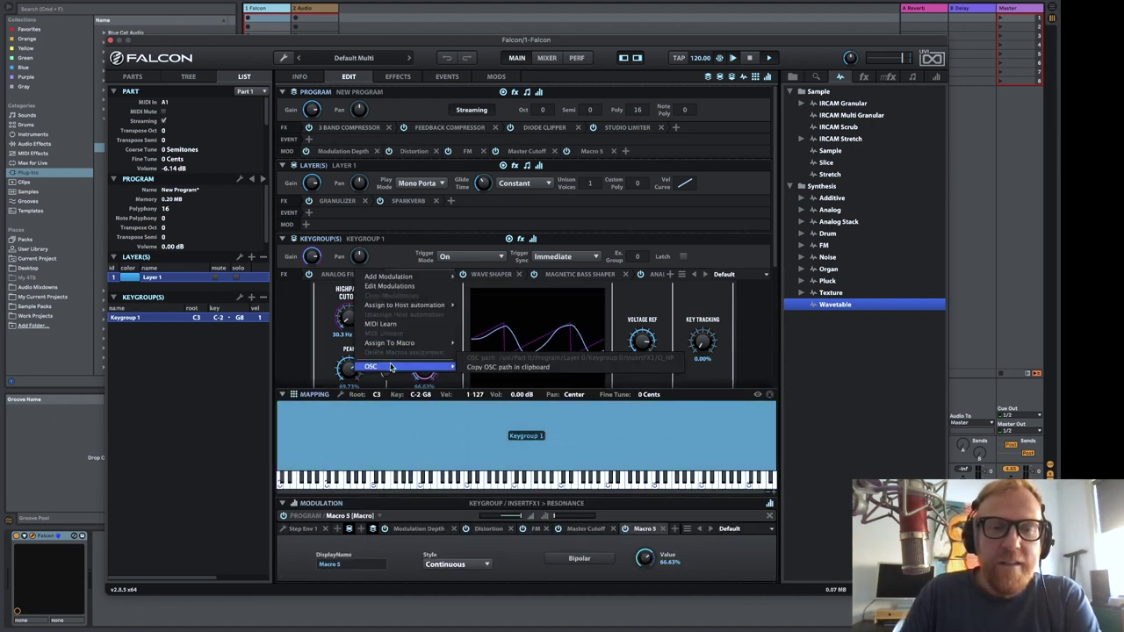
left_click(335, 564)
double_click(332, 564)
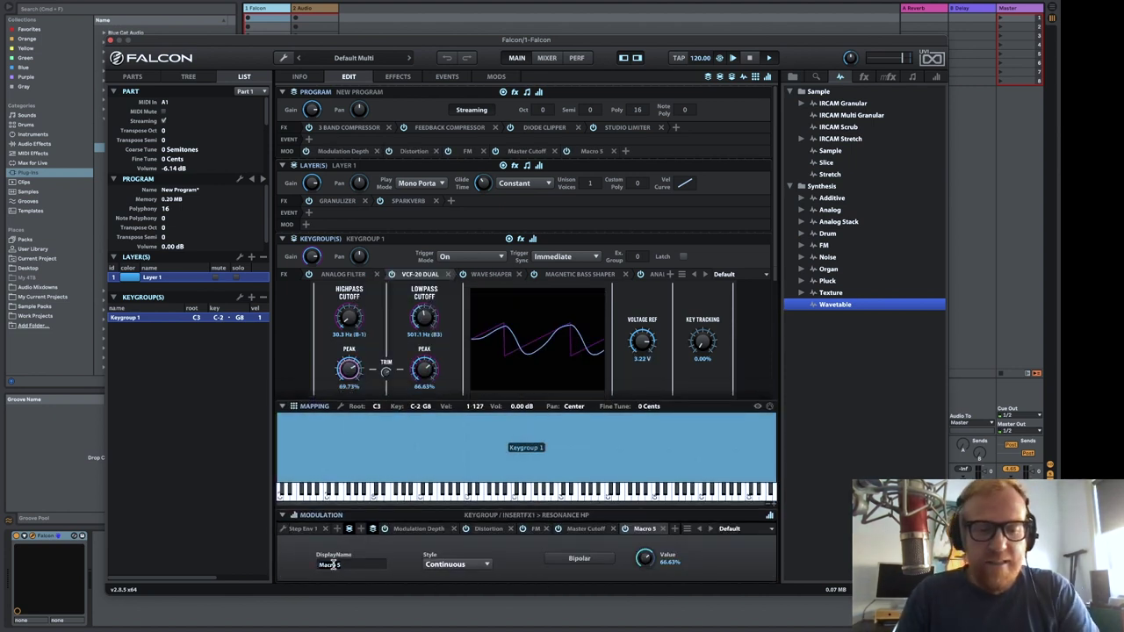
type("Resonance")
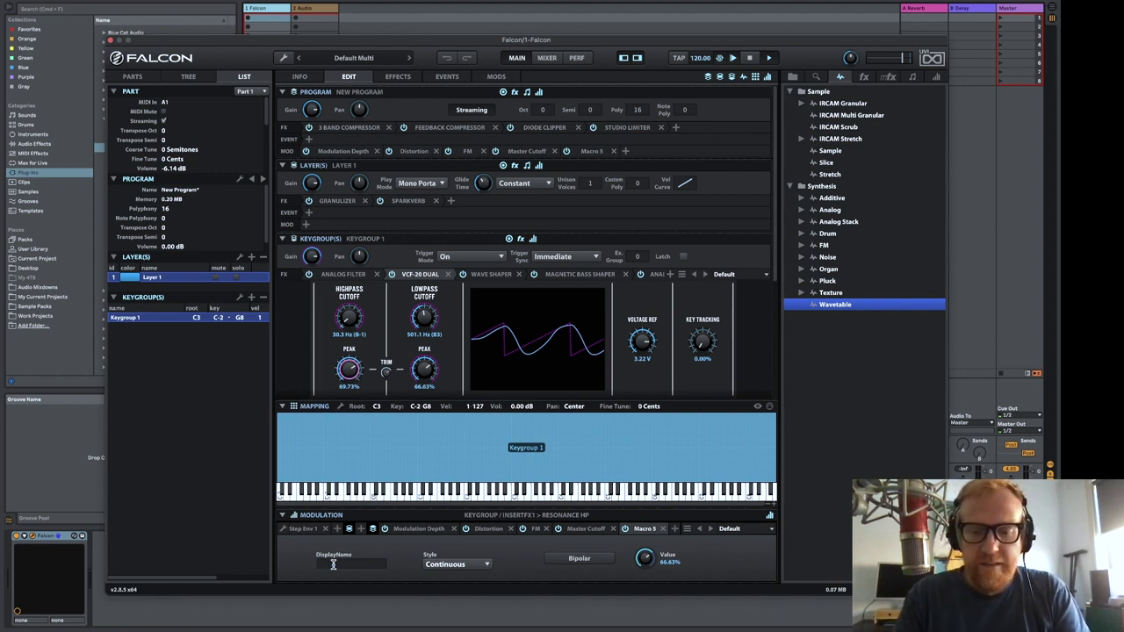
type("Peak")
key("Return")
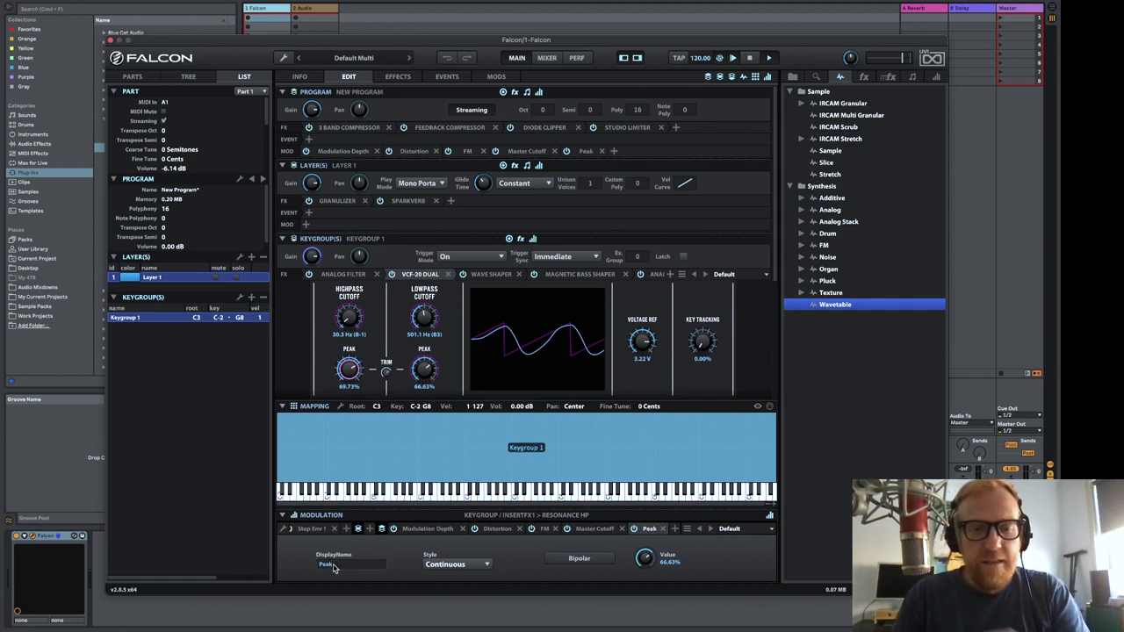
Assign the VCF-20 Dual's highpass peak to the Peak macro
right_click(349, 373)
mouse_move(404, 343)
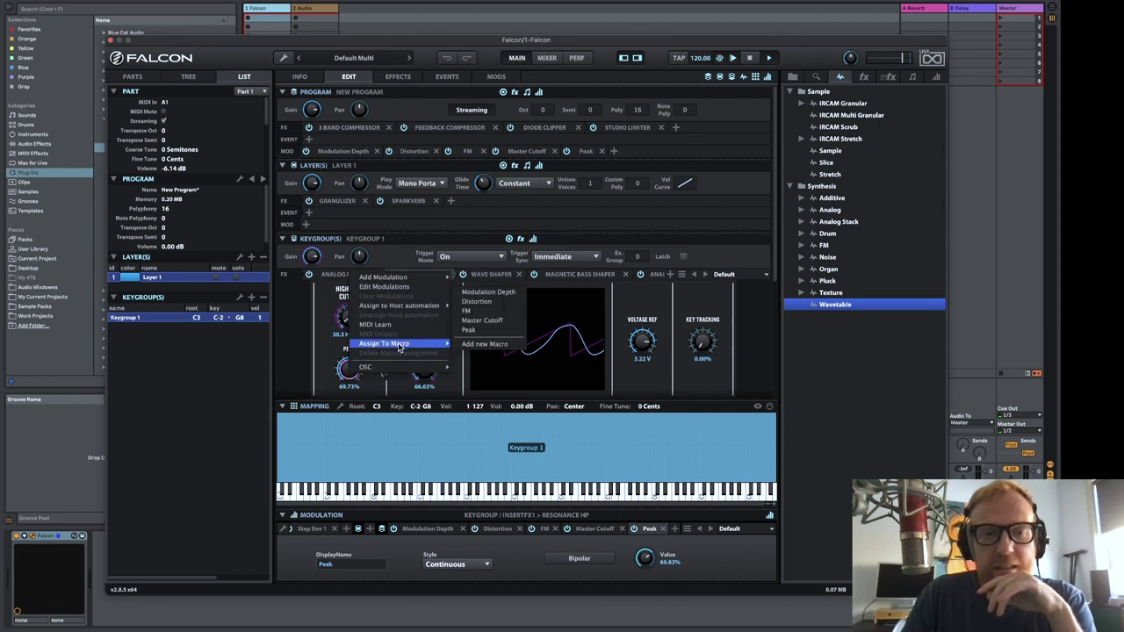
left_click(515, 343)
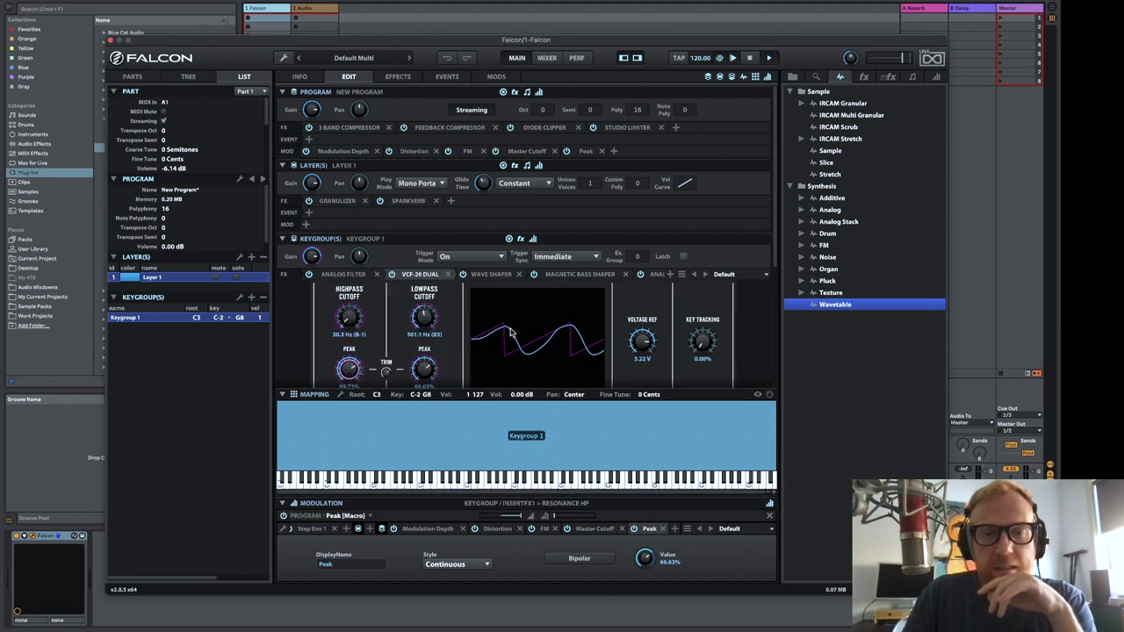
Review the settings of the keygroup's Analog Filter, VCF-20 Dual, Analog Crunch and Sallen-Key Filter effects
left_click(350, 277)
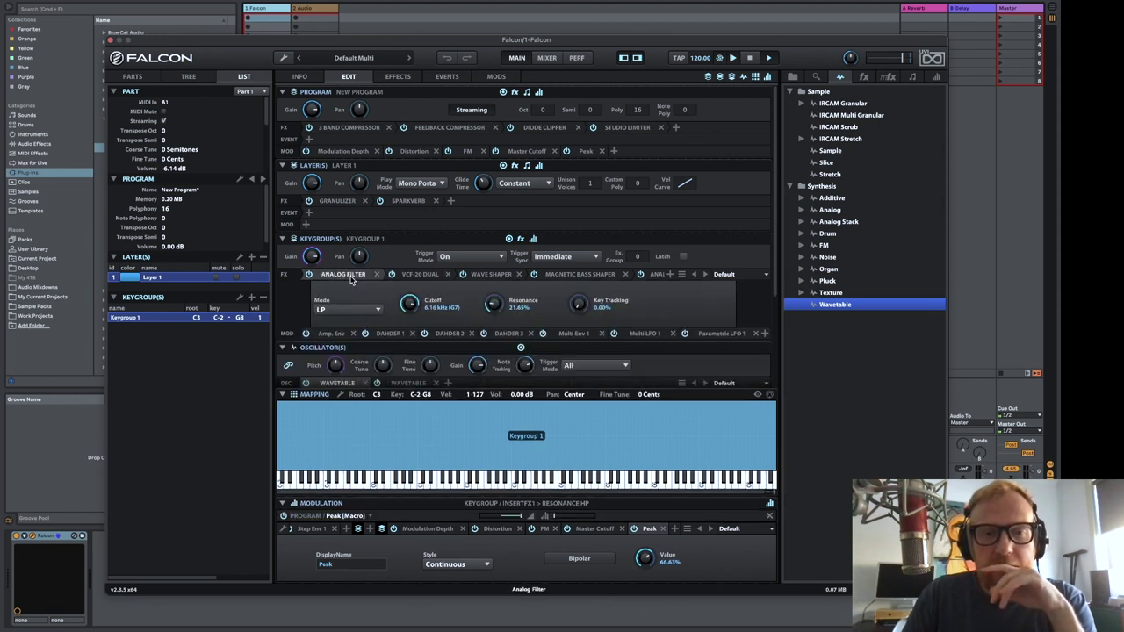
left_click(420, 274)
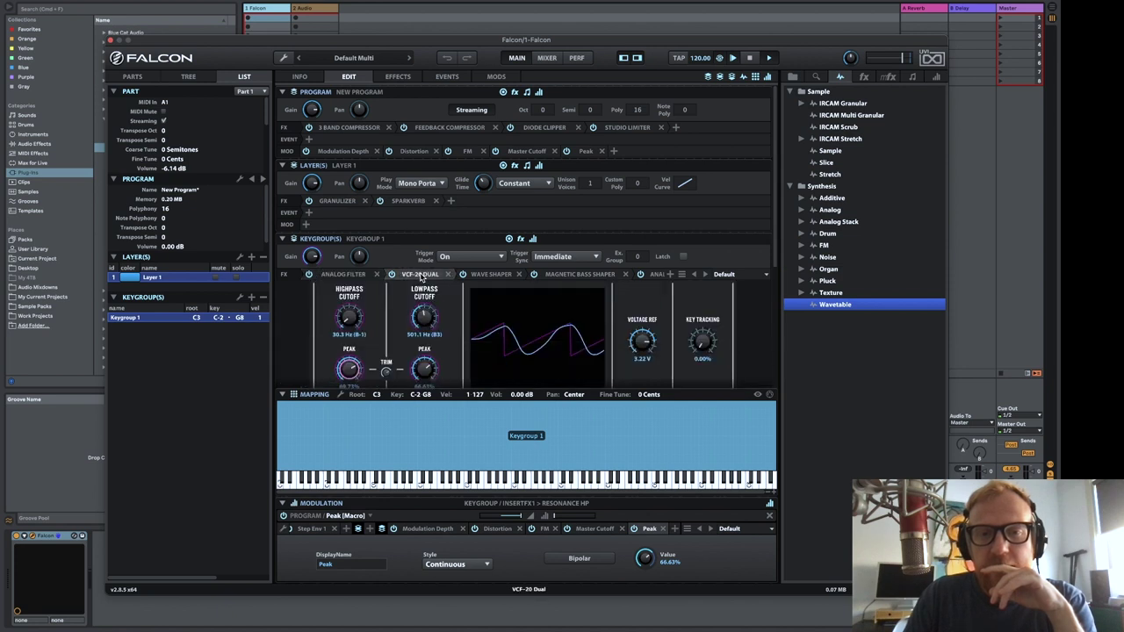
left_click(654, 275)
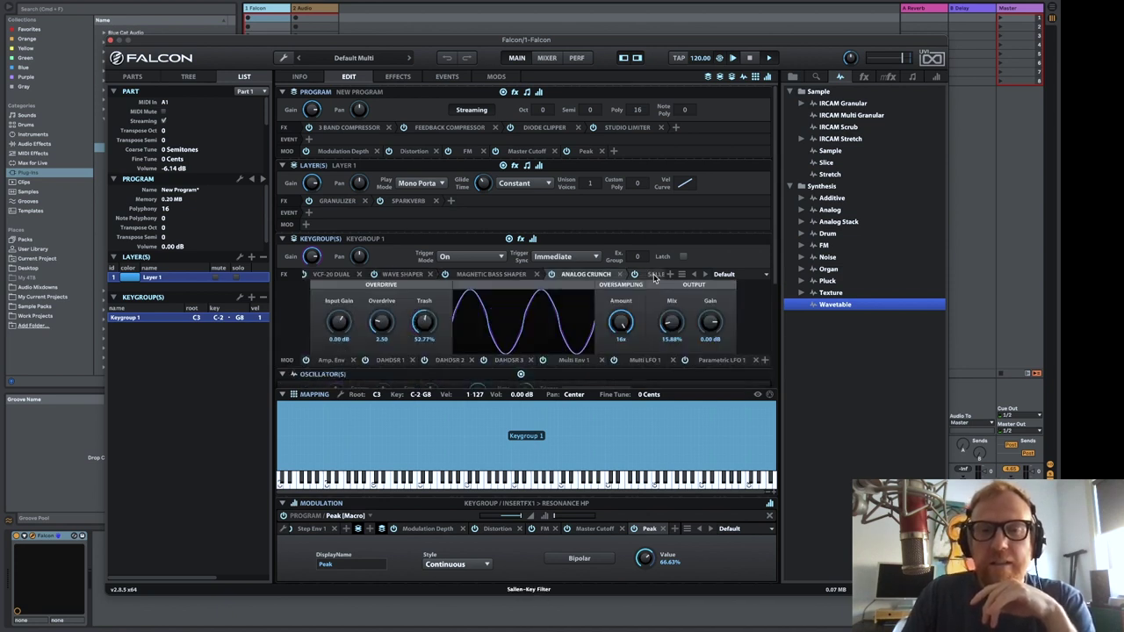
scroll(586, 275, "down", 1)
left_click(588, 275)
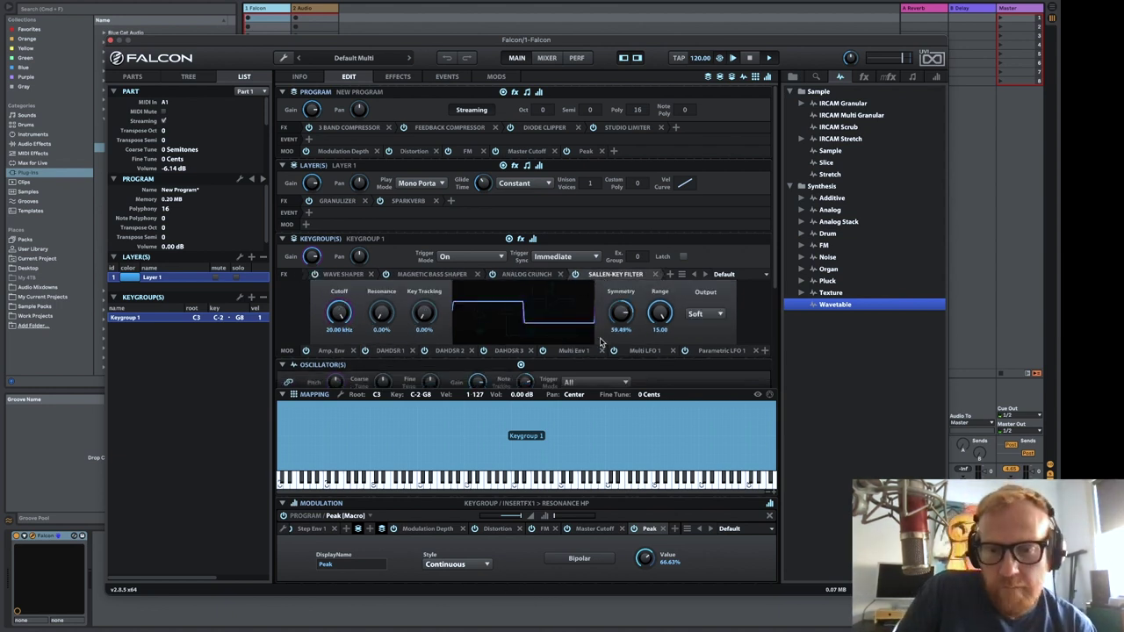
Try the Peak macro at about 6.7% together with Modulation Depth at about 93%
left_click(301, 78)
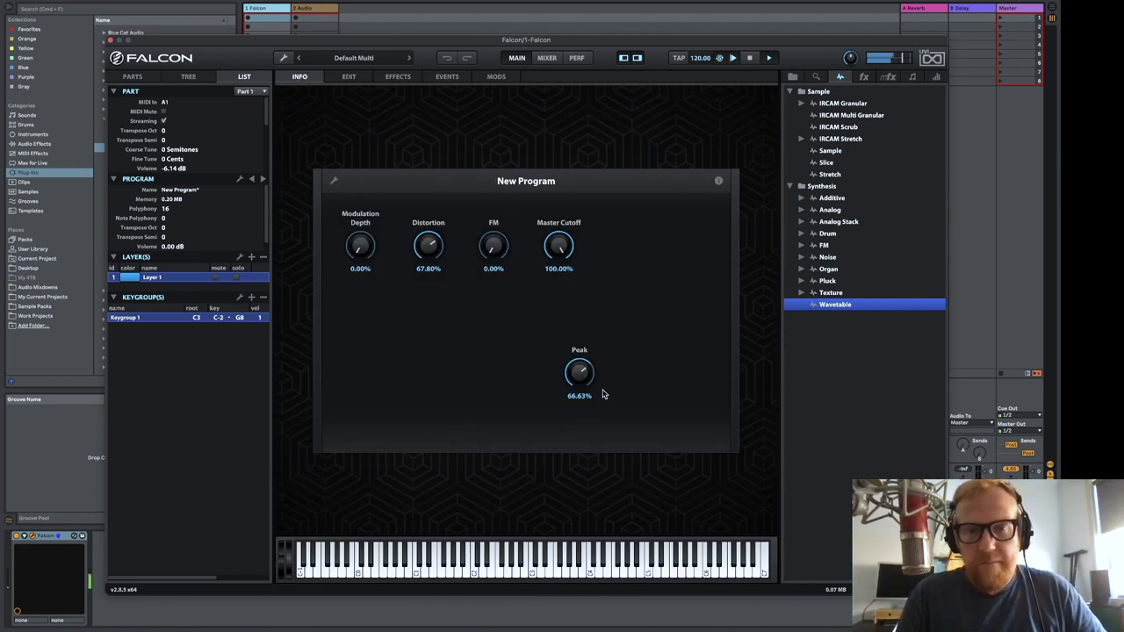
left_click_drag(582, 373, 592, 464)
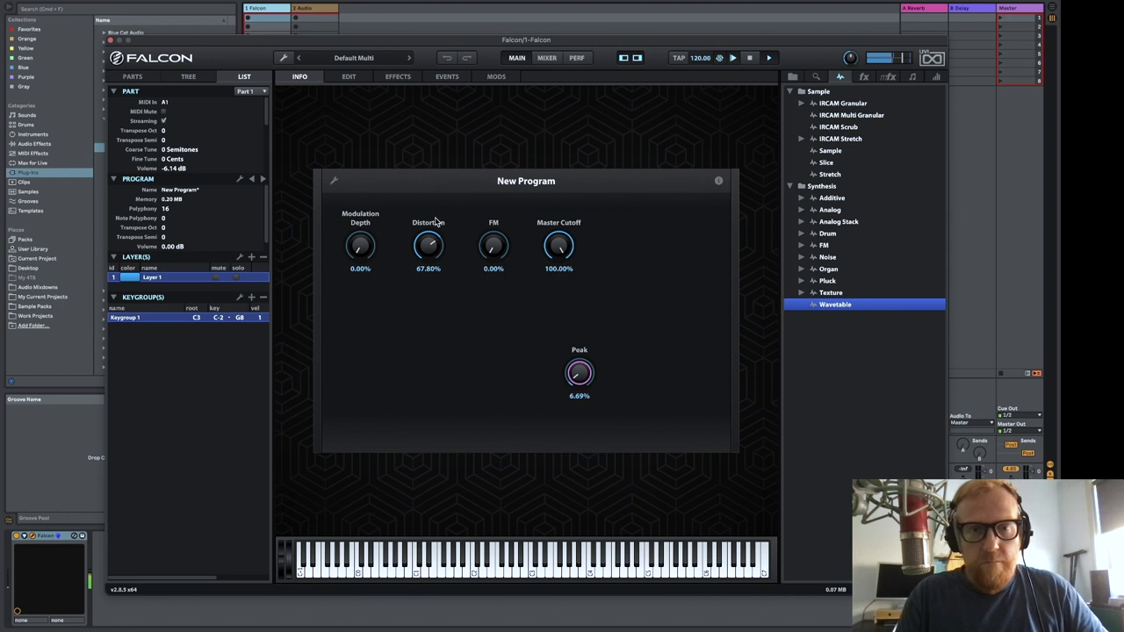
left_click_drag(359, 250, 374, 111)
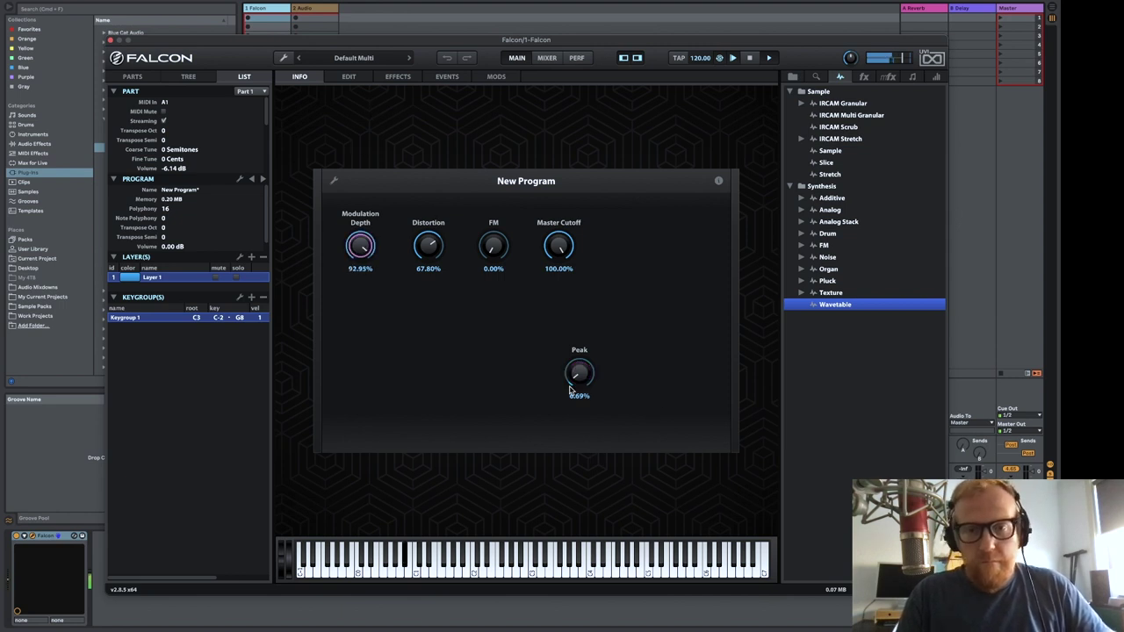
Move the Peak knob into a second row below Modulation Depth and Distortion, and set the Modulation Depth and Peak macros to 0%
left_click(335, 181)
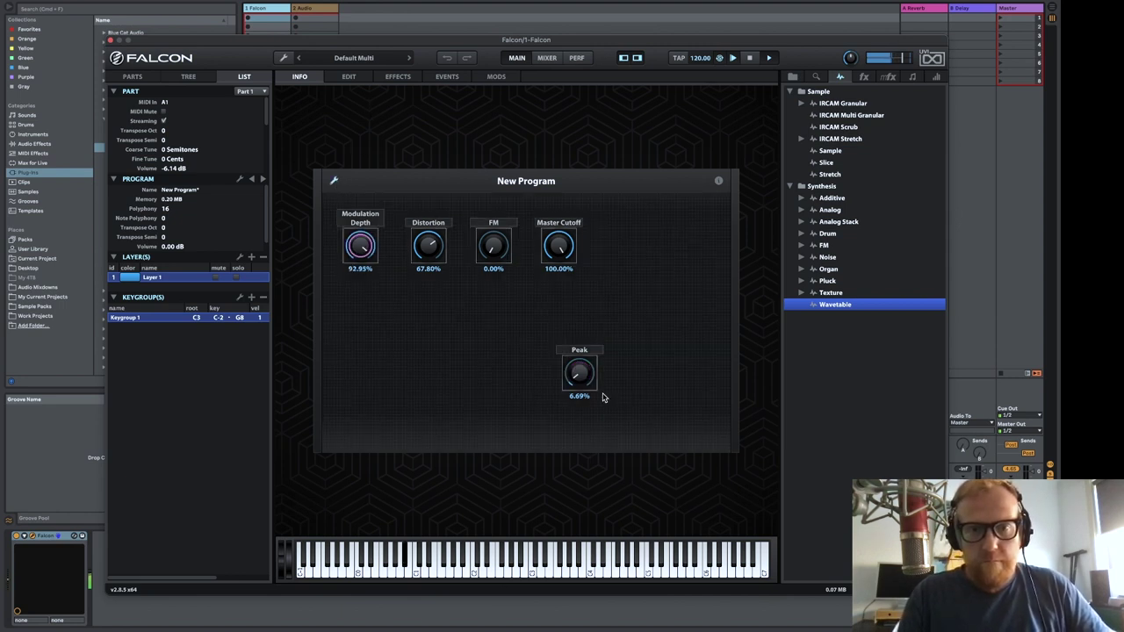
left_click_drag(583, 375, 365, 327)
left_click(336, 181)
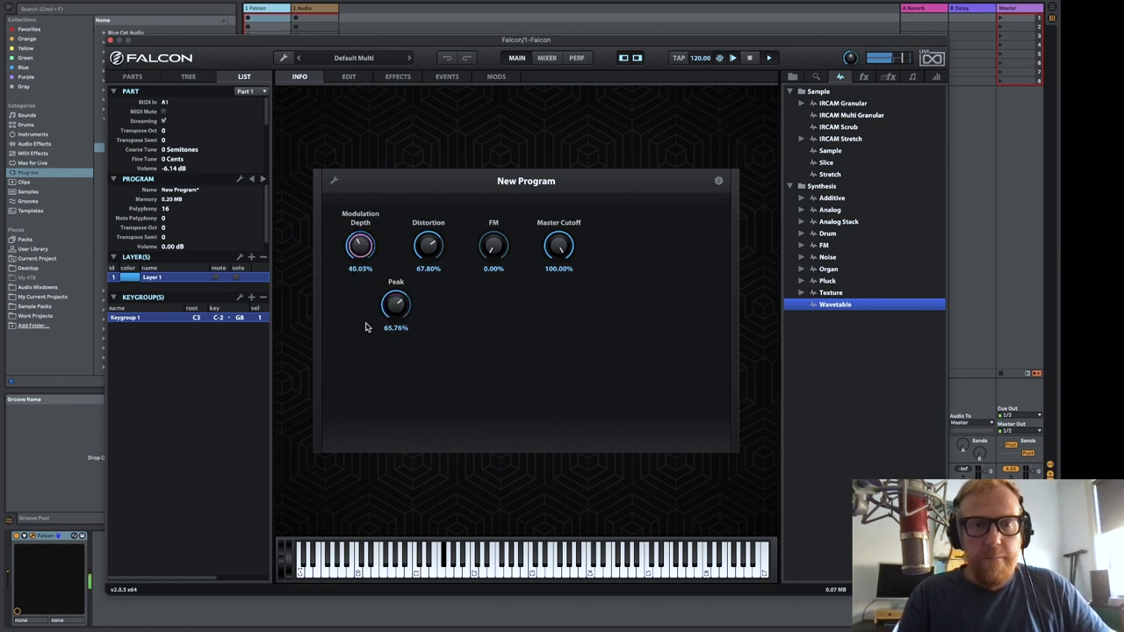
left_click_drag(365, 273, 366, 427)
left_click_drag(407, 326, 406, 510)
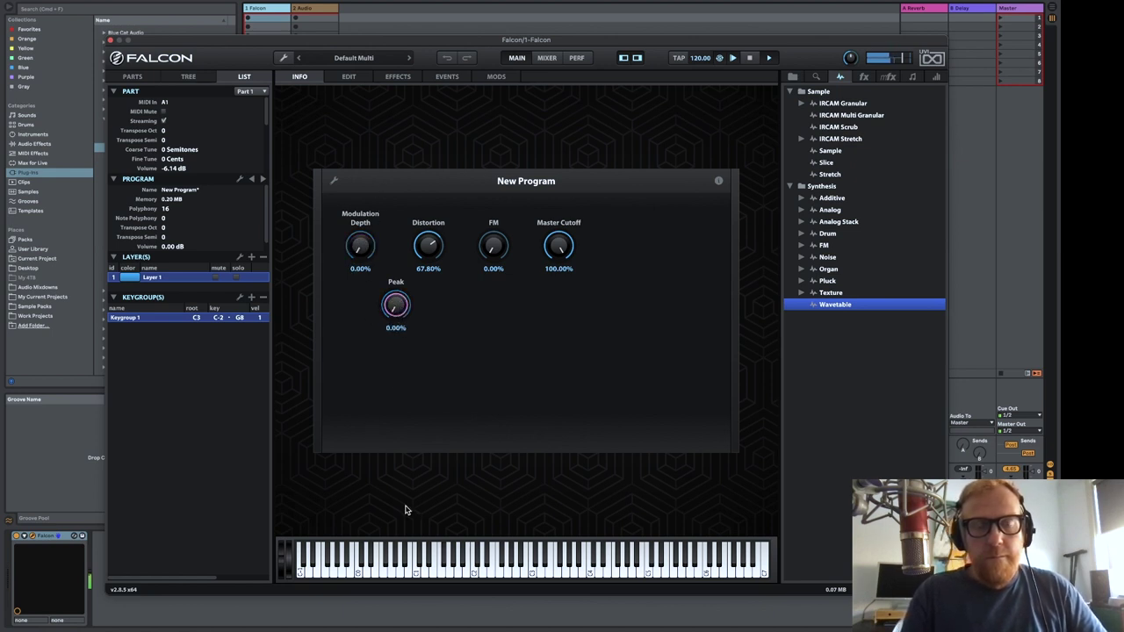
Inspect the modulations on the VCF-20 Dual's lowpass cutoff and on Multi LFO 1's frequency, and return to the macro page
left_click(352, 77)
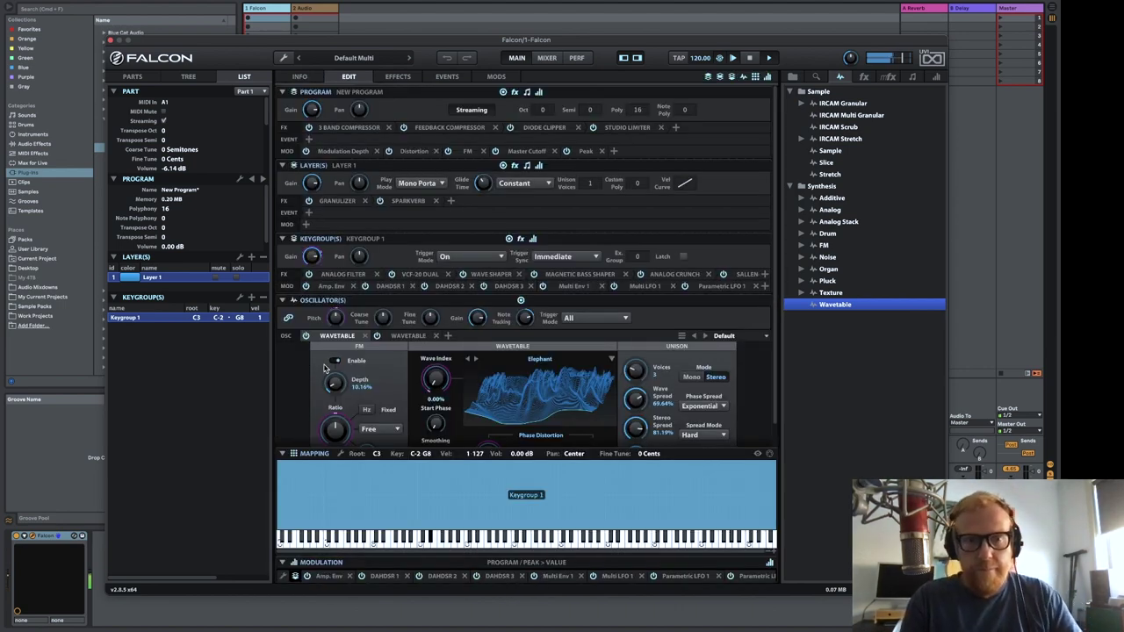
left_click(421, 274)
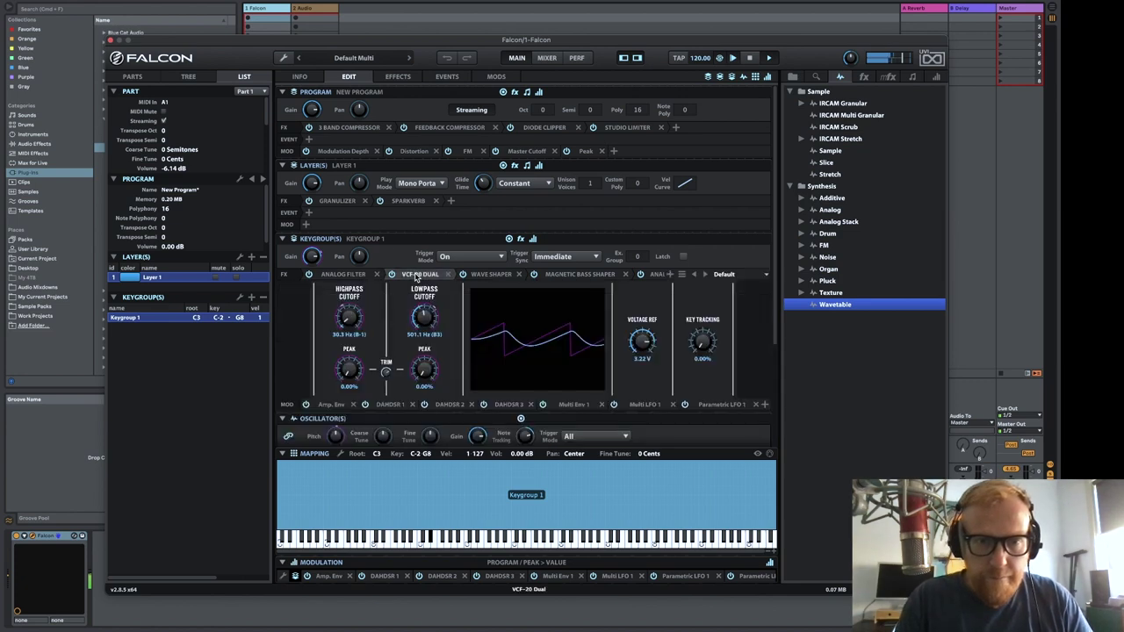
right_click(426, 318)
left_click(444, 325)
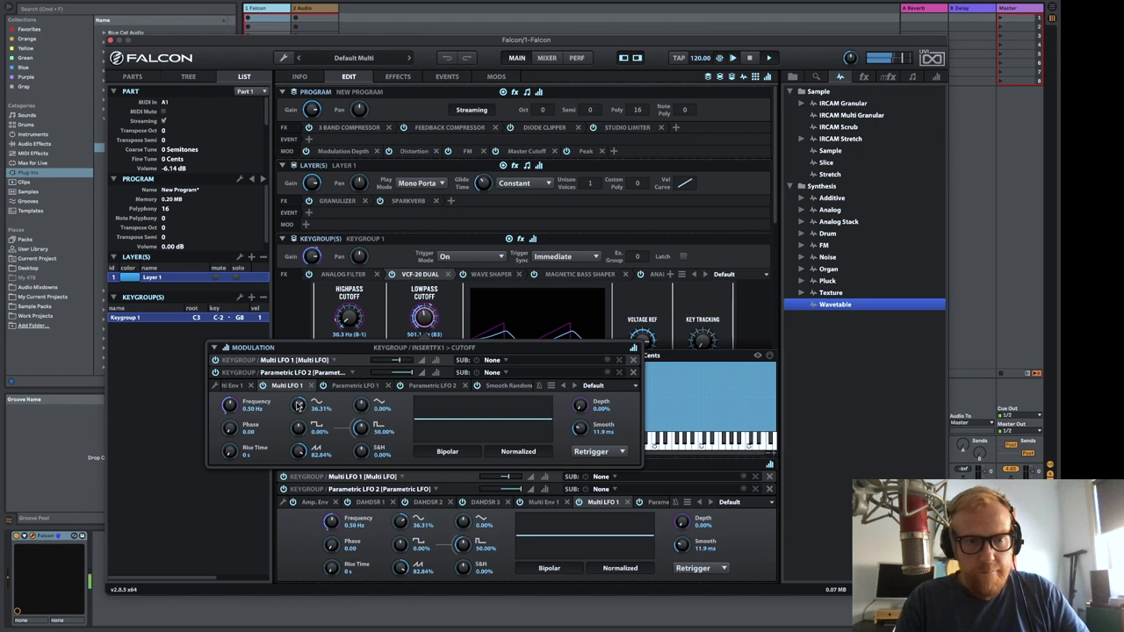
right_click(234, 406)
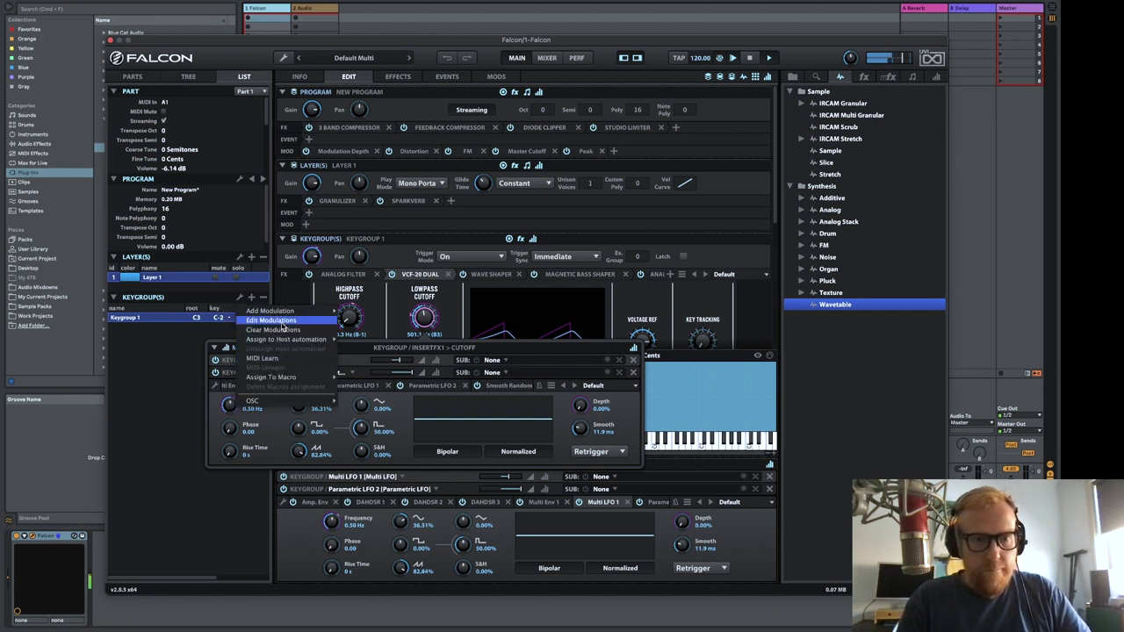
left_click(283, 321)
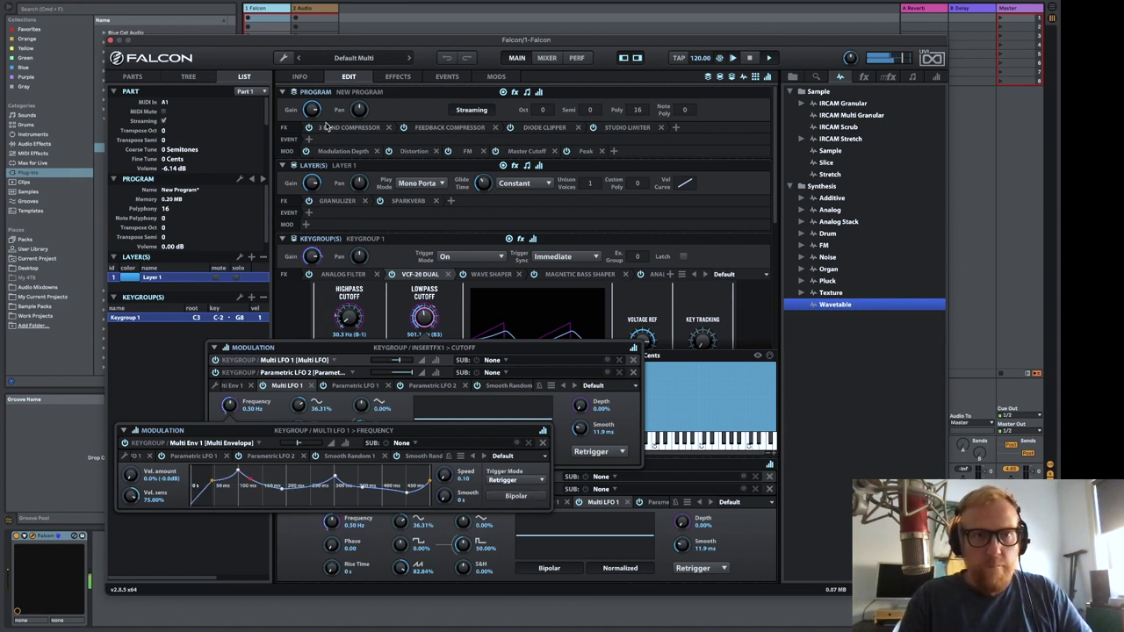
key("Escape")
key("Escape")
left_click(300, 77)
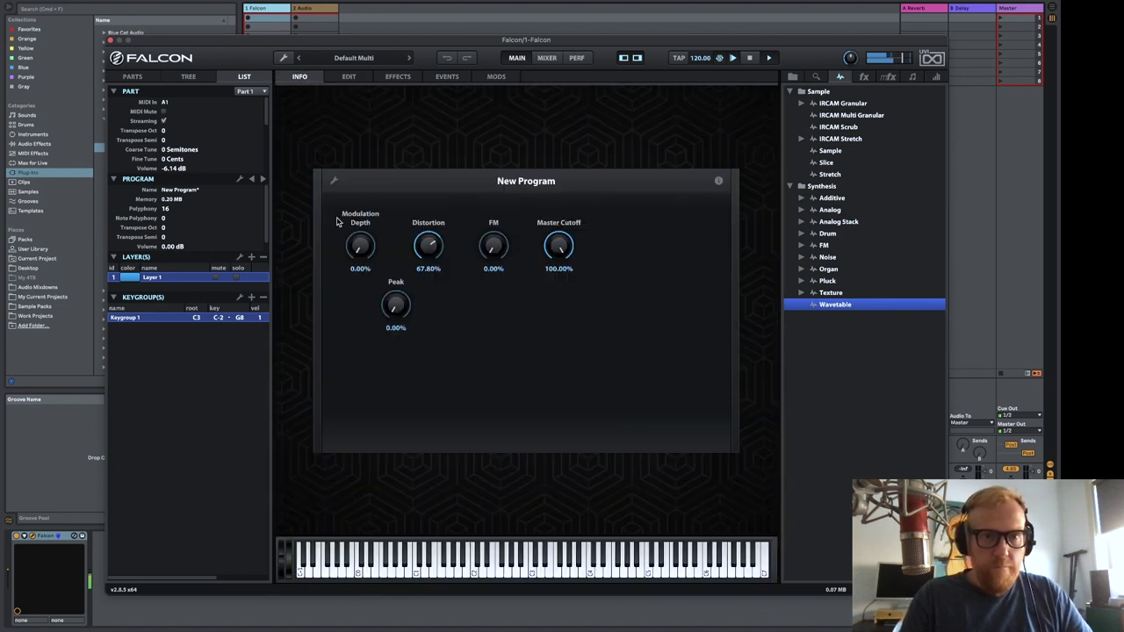
Assign the mix of Layer 1's SparkVerb to a new macro named Reverb Mix
left_click(349, 77)
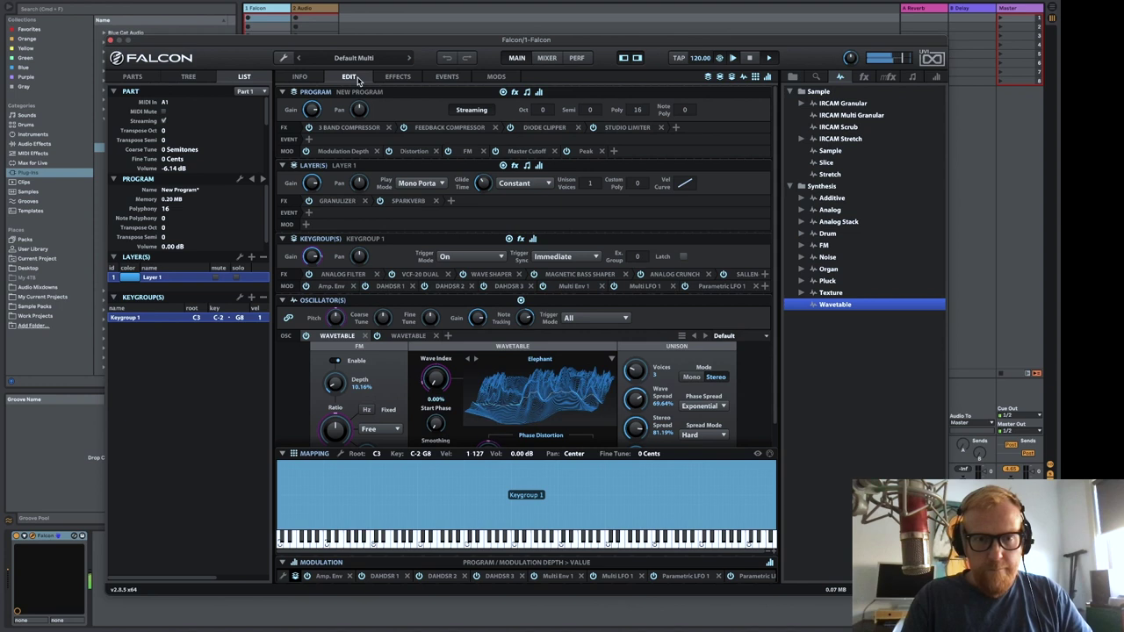
left_click(411, 202)
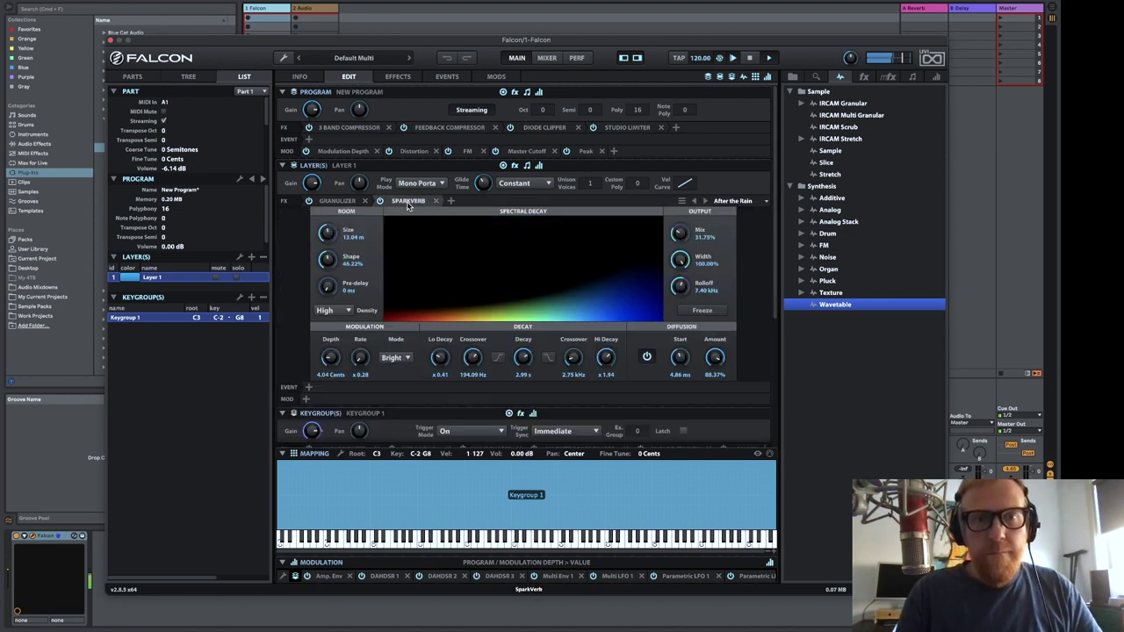
right_click(681, 235)
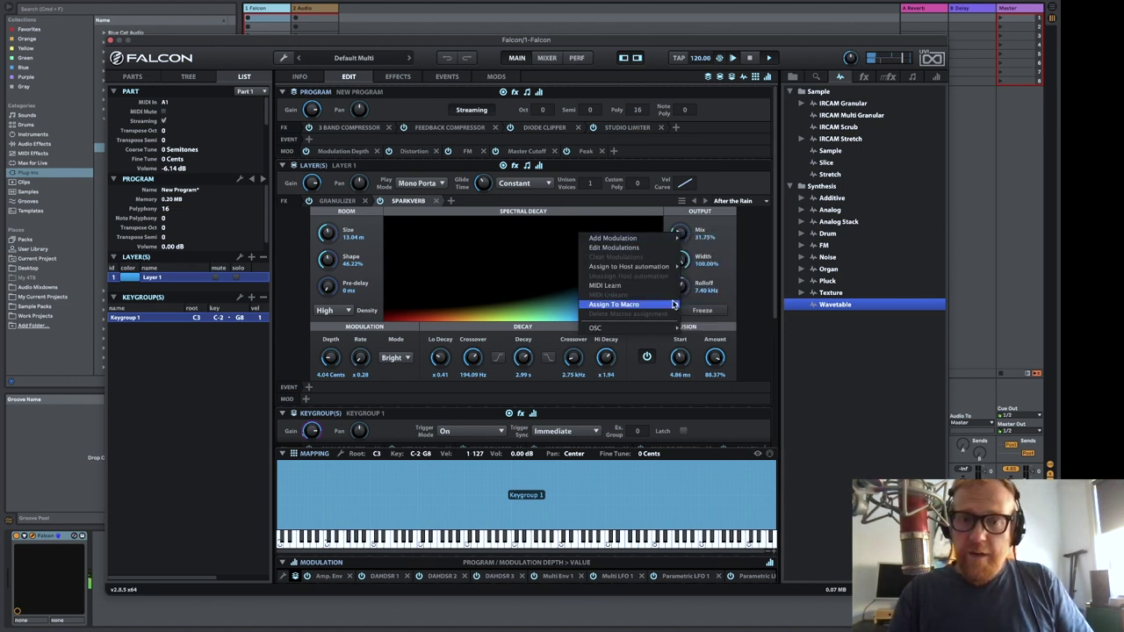
mouse_move(673, 304)
left_click(708, 355)
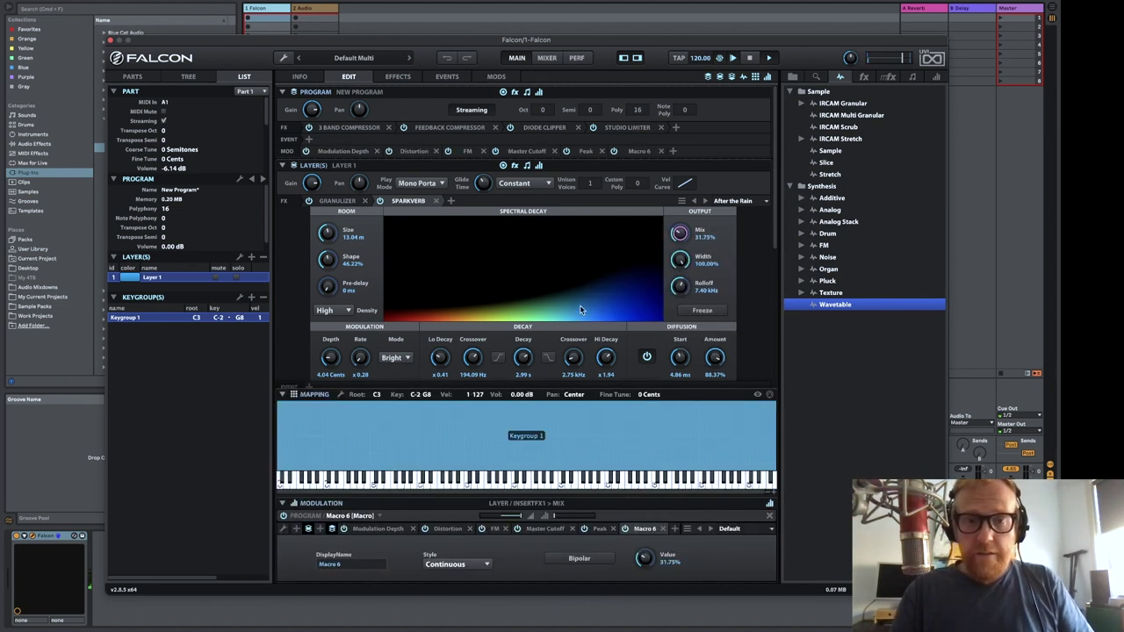
double_click(327, 564)
type("Reverb Mix")
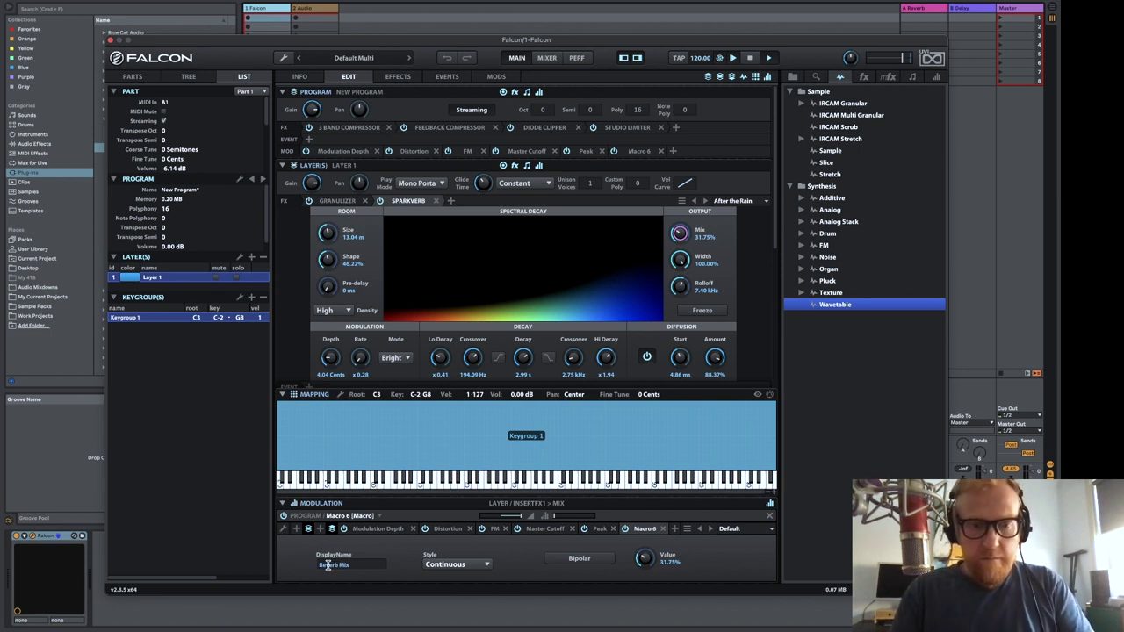
key("Return")
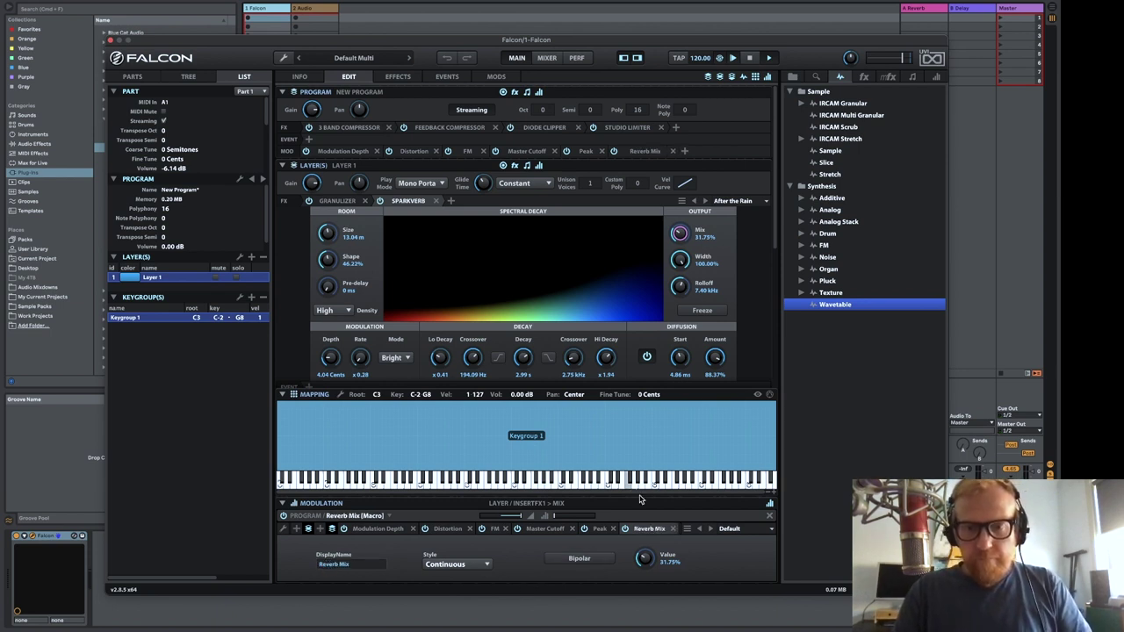
Set the Reverb Mix macro to 0% and try Peak at 47.70% together with Modulation Depth at 56.10%
left_click(296, 77)
left_click_drag(636, 378, 637, 509)
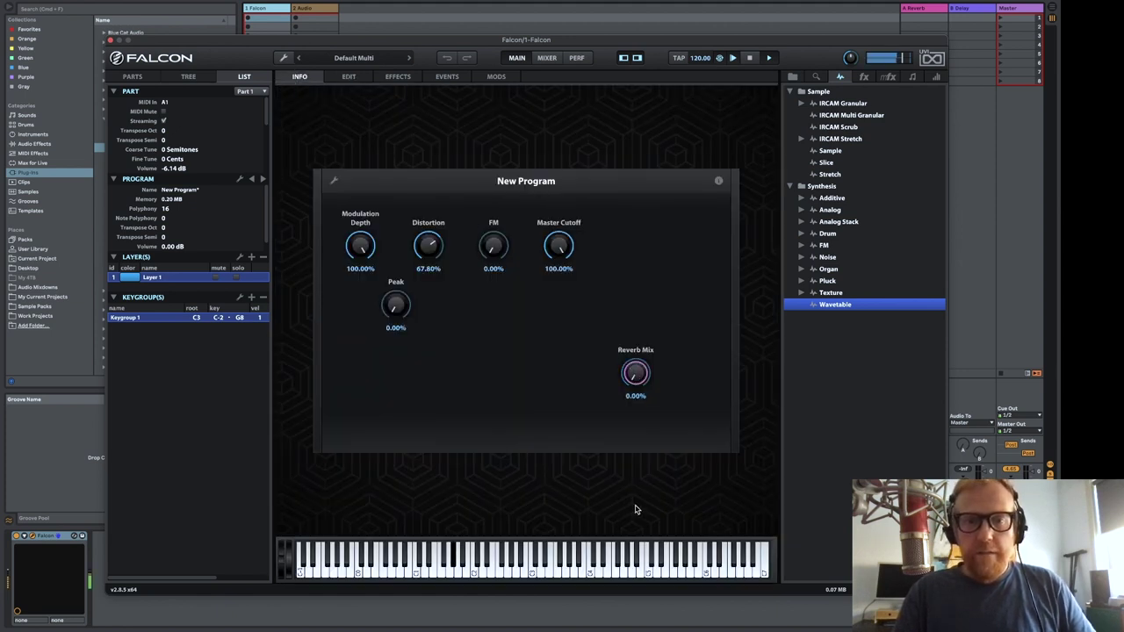
left_click_drag(395, 305, 362, 330)
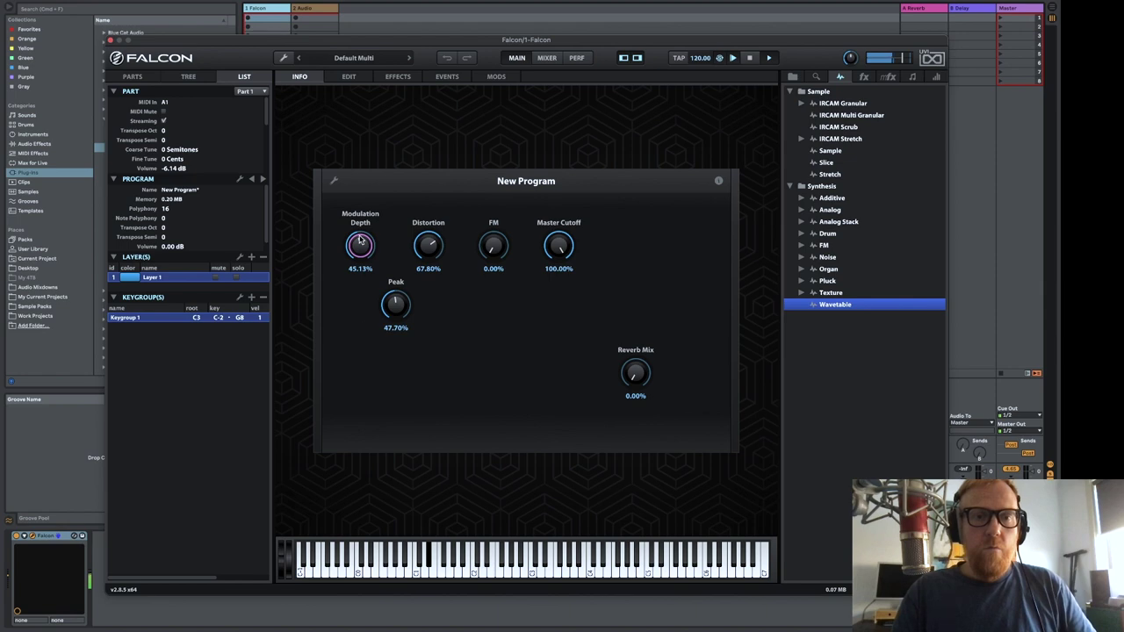
left_click_drag(359, 240, 345, 199)
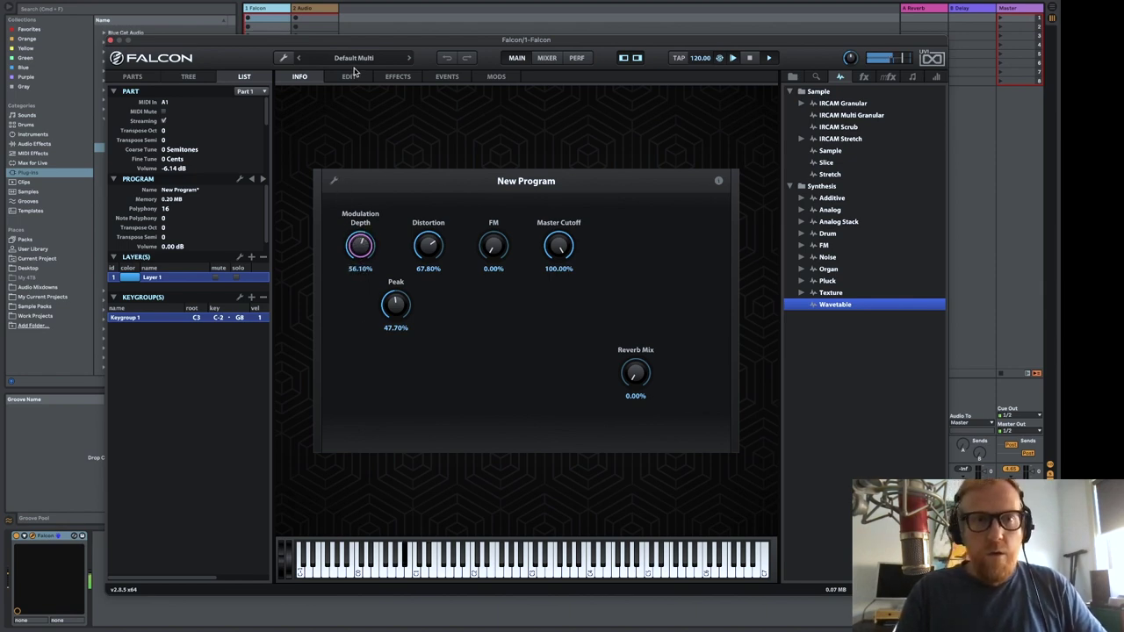
Inspect the modulations on the VCF-20 Dual's lowpass cutoff and the Multi Env 1 modulation on Multi LFO 1's frequency
left_click(353, 74)
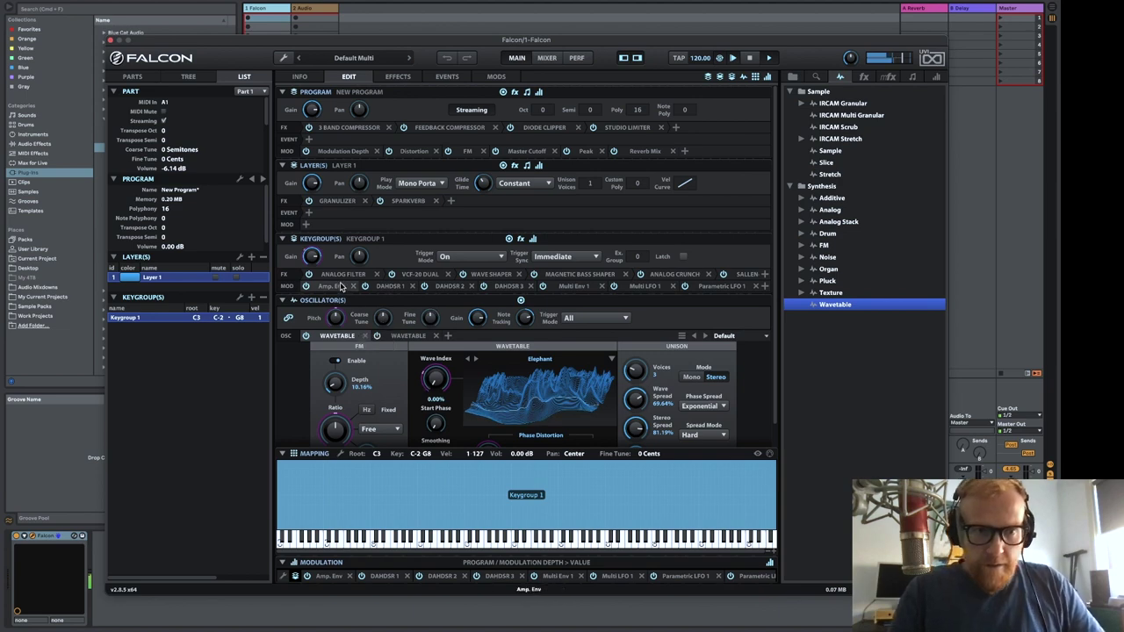
left_click(420, 274)
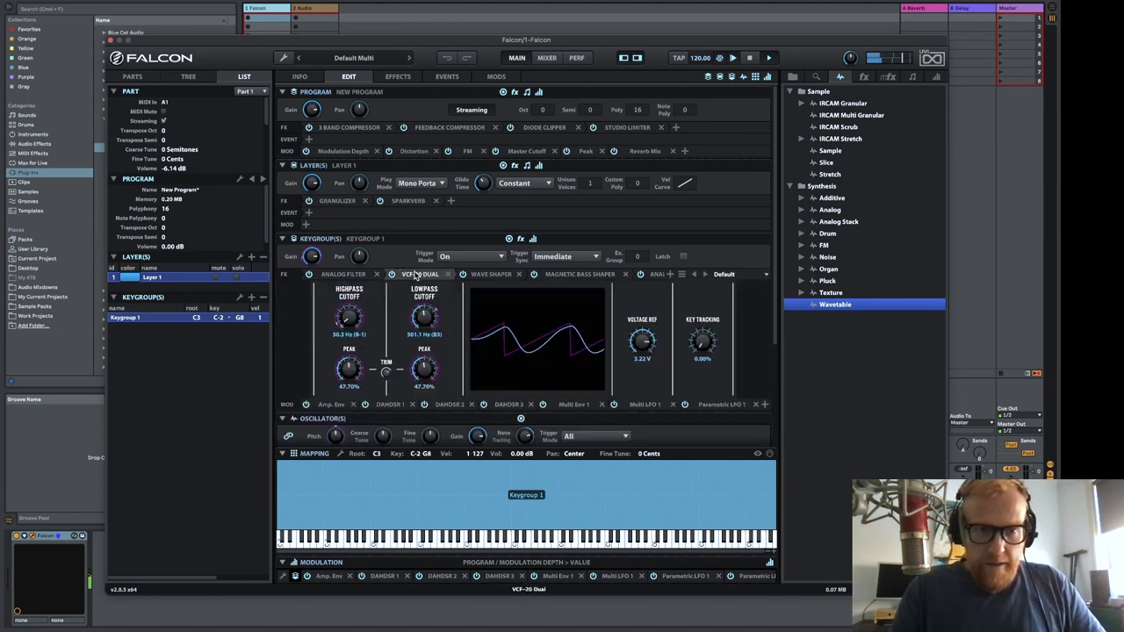
right_click(428, 321)
left_click(479, 235)
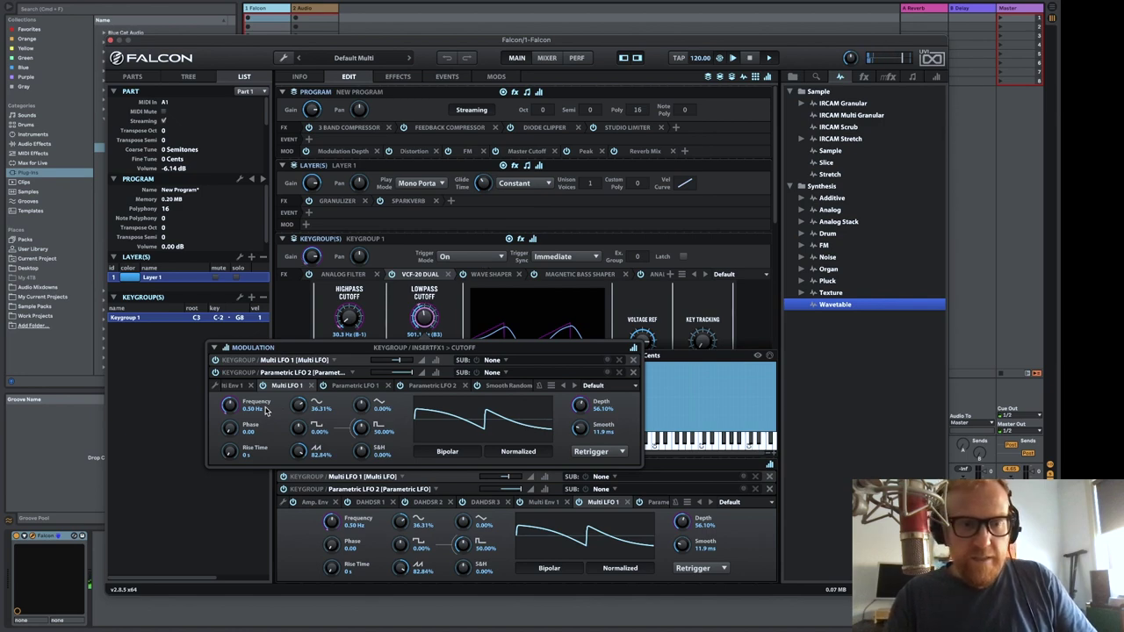
right_click(230, 406)
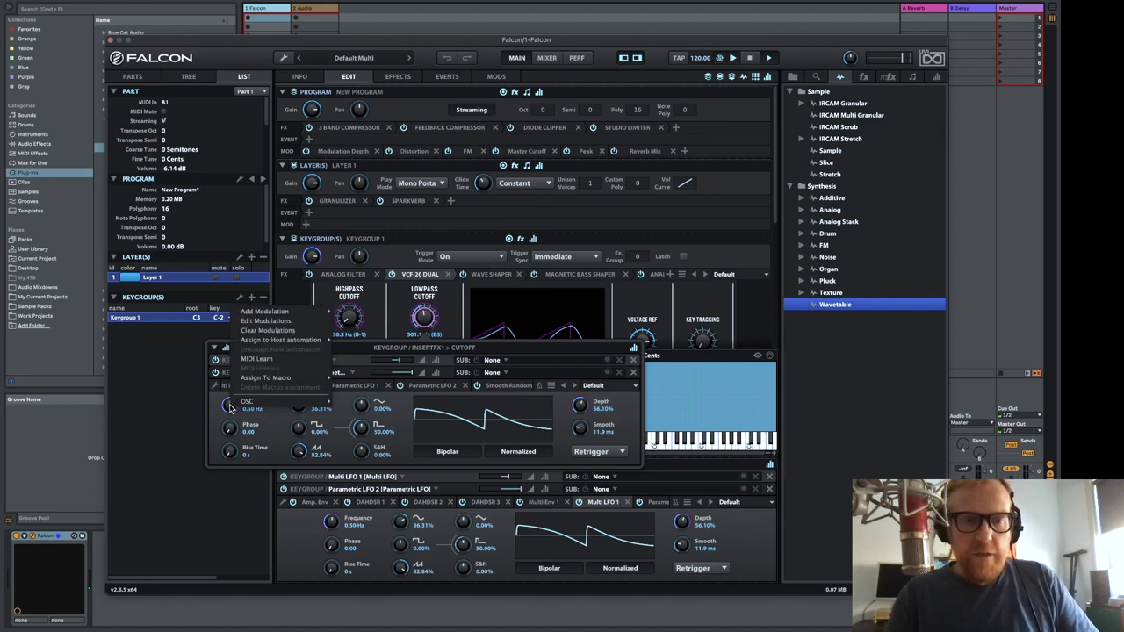
left_click(284, 321)
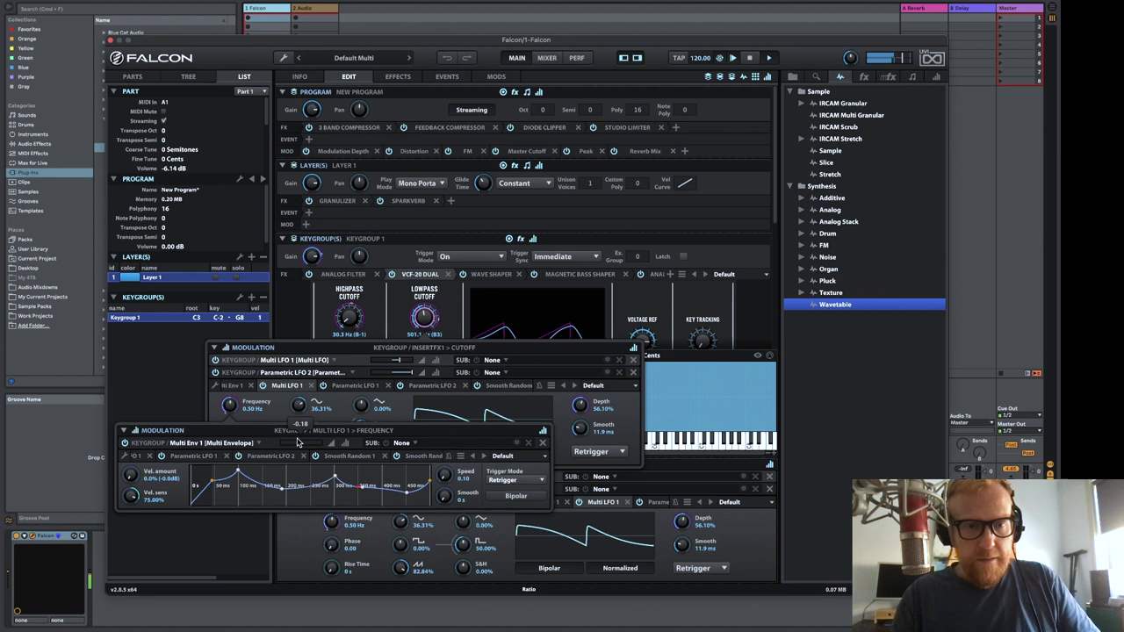
left_click(157, 391)
left_click(156, 391)
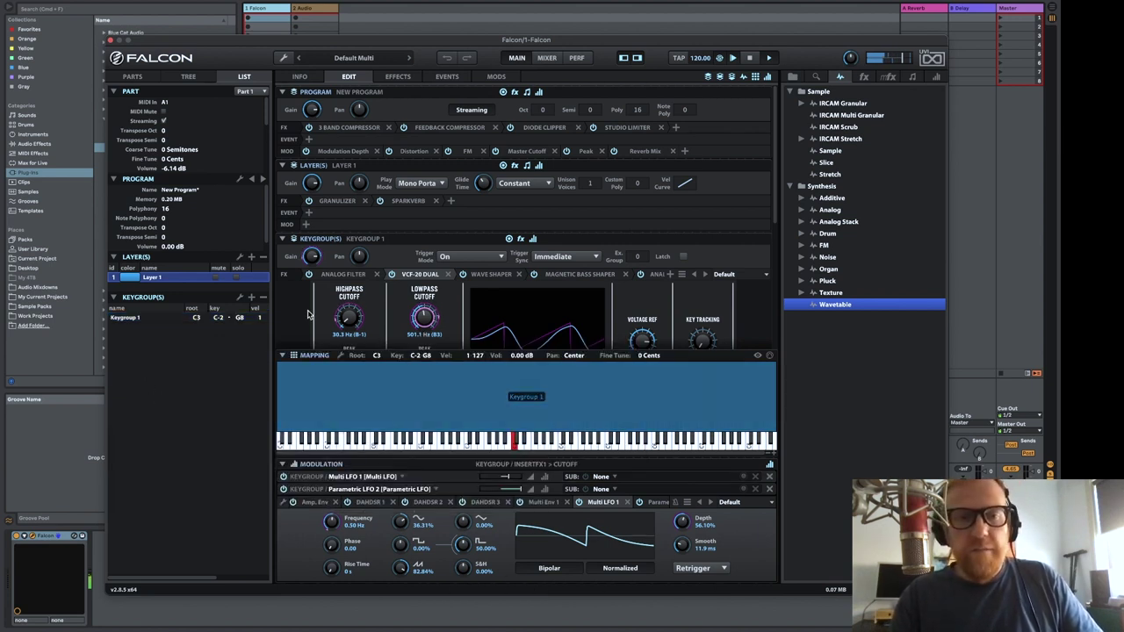
Slightly lower the DAHDSR 1 modulation amount on the frequency of Parametric LFO 1, which modulates the first wavetable oscillator's wave index
scroll(363, 325, "down", 5)
scroll(362, 325, "down", 1)
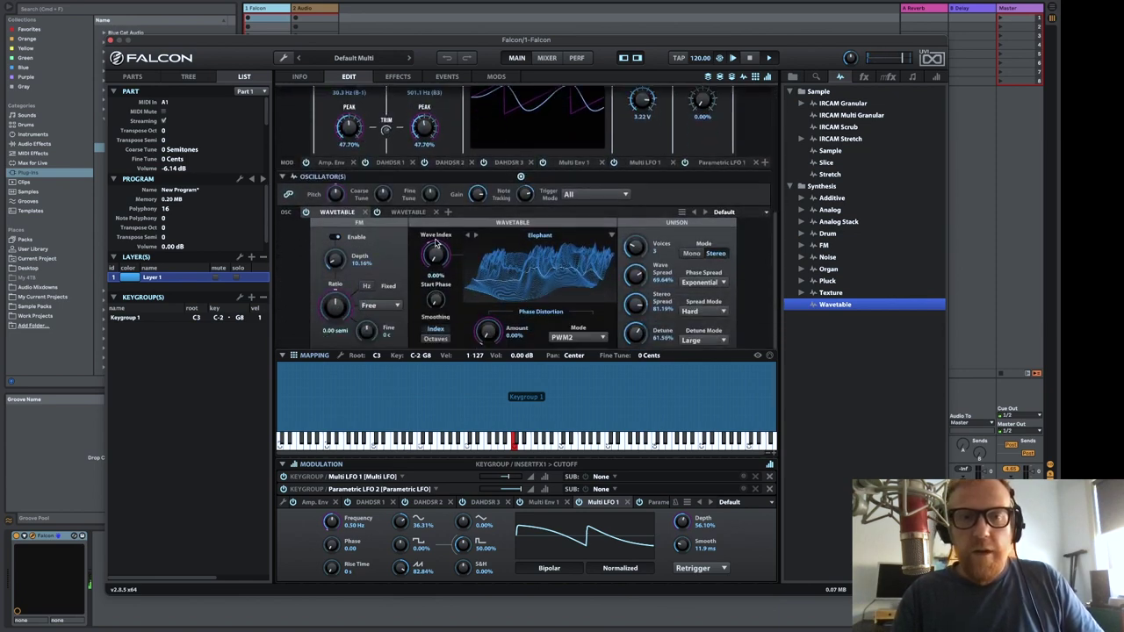
right_click(442, 256)
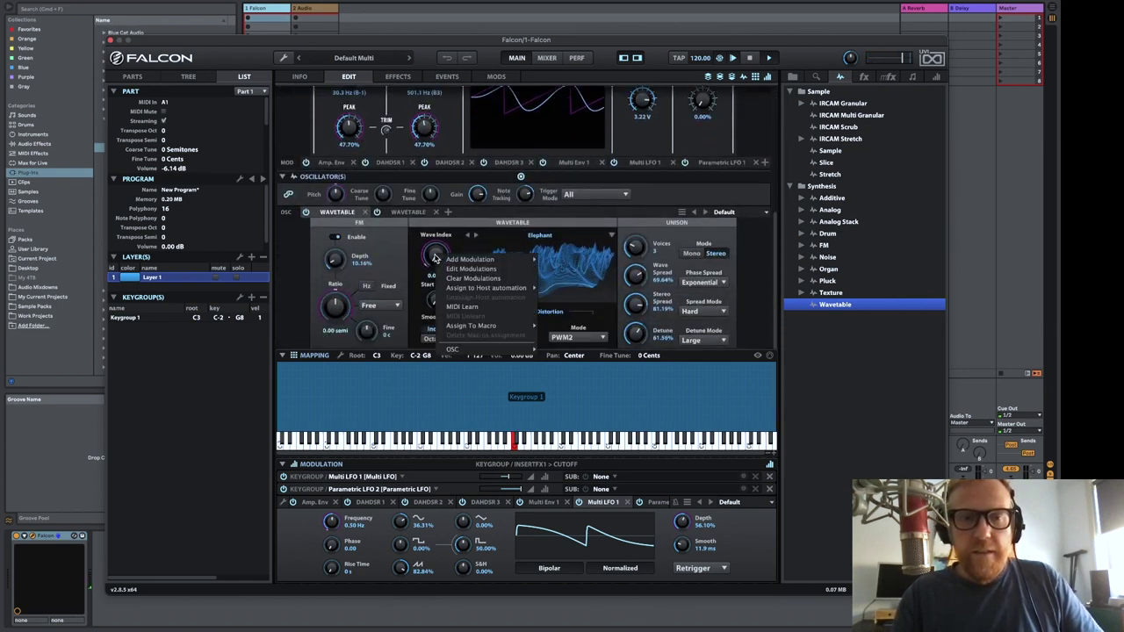
left_click(467, 269)
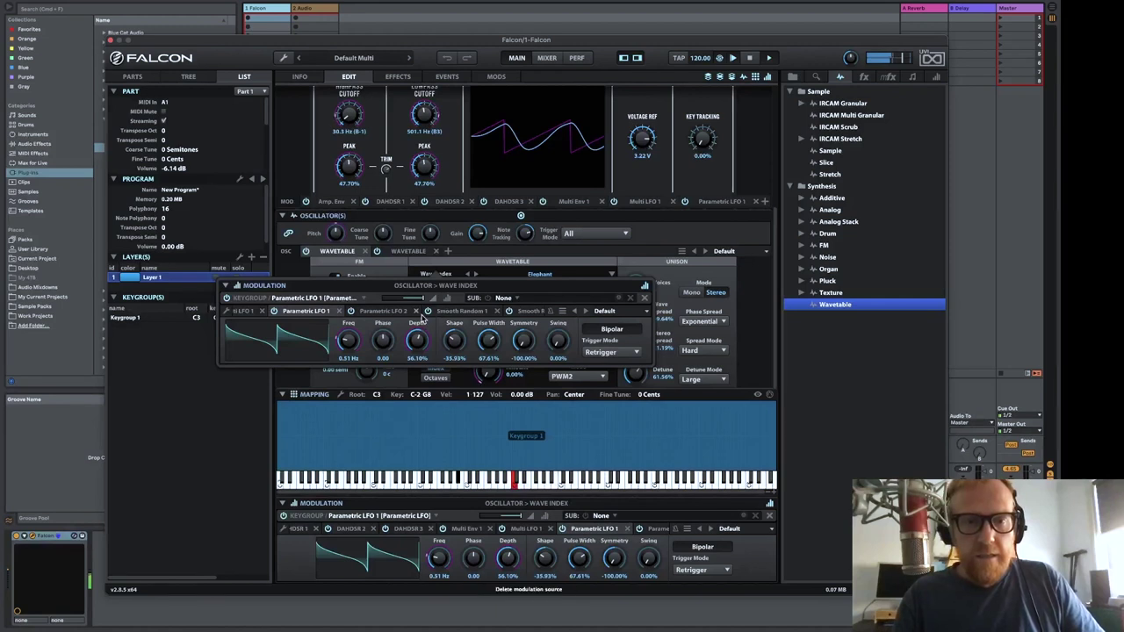
right_click(350, 342)
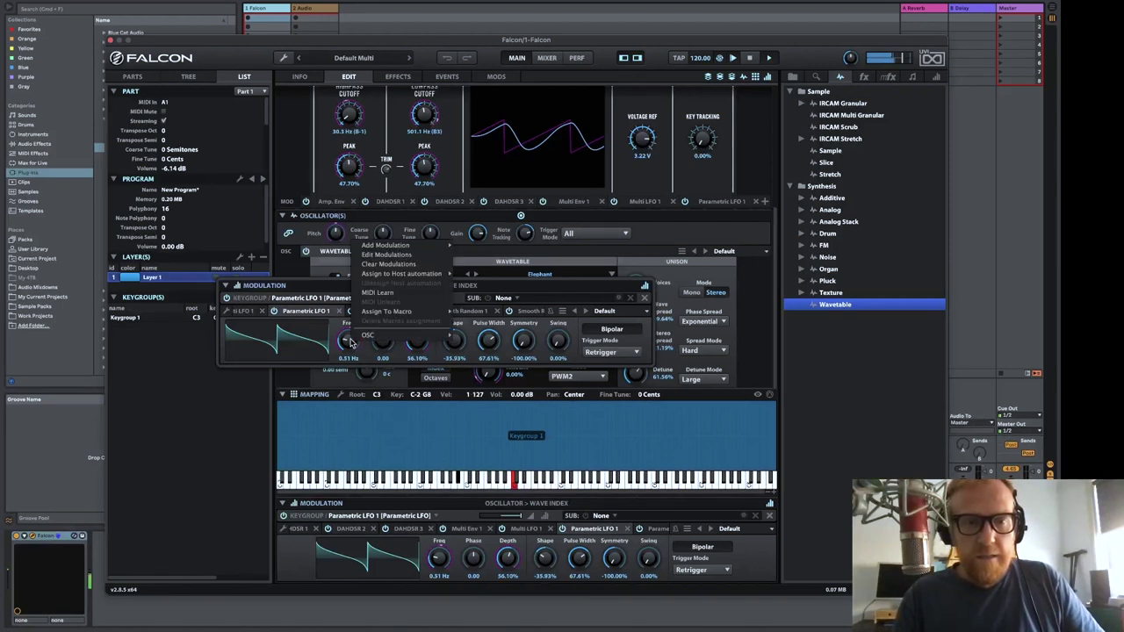
left_click(383, 257)
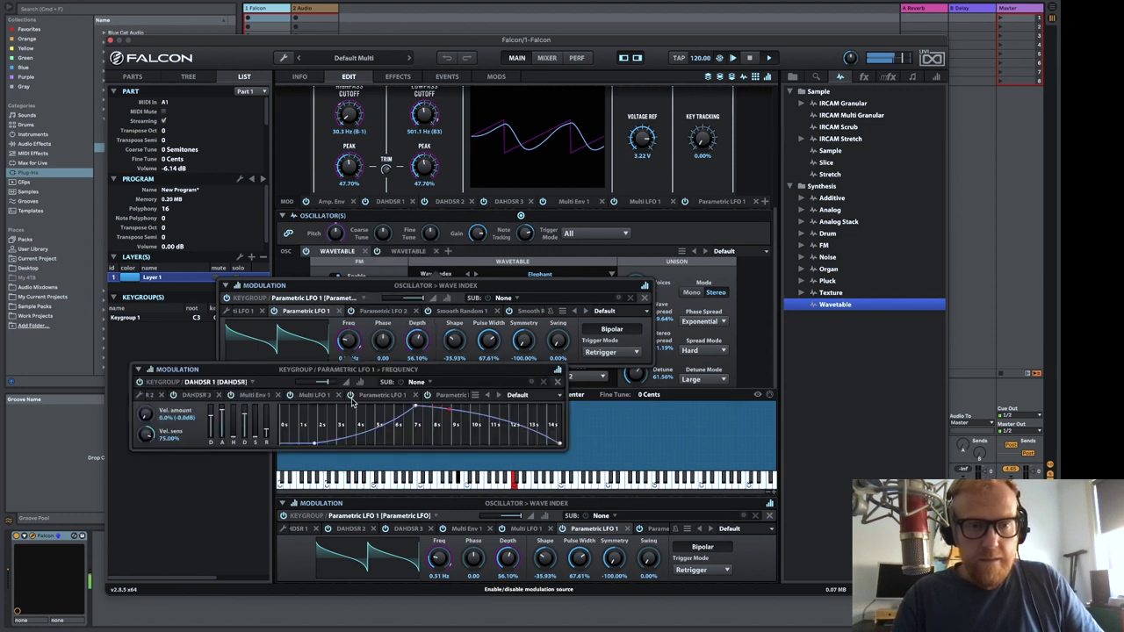
left_click_drag(323, 386, 318, 387)
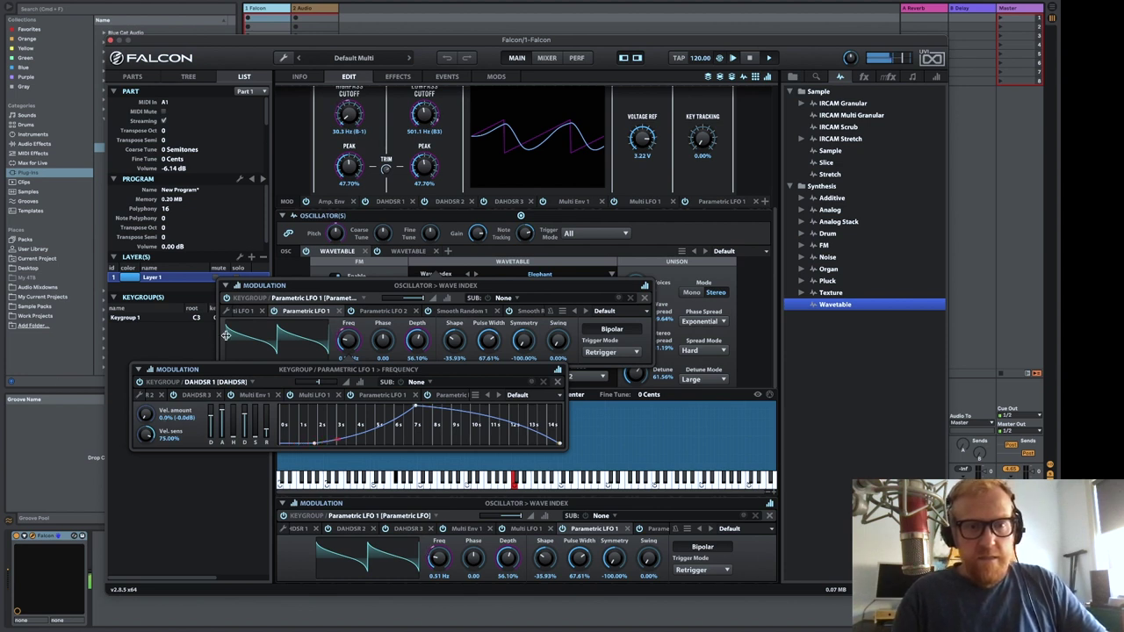
left_click(198, 335)
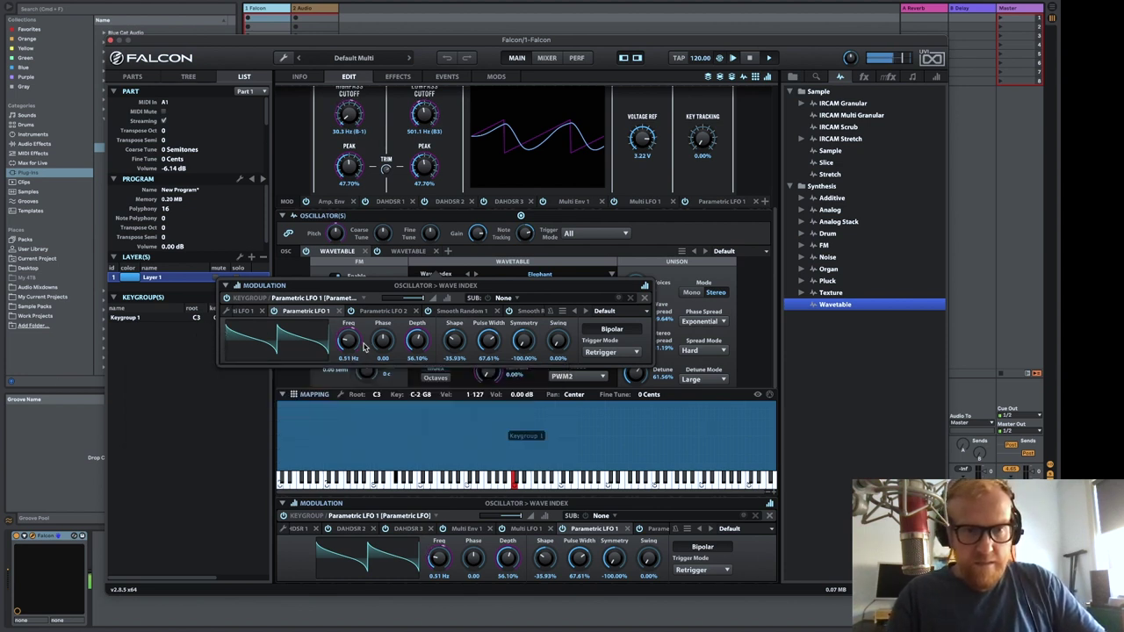
Set Parametric LFO 1's frequency to 0.19 Hz and its depth to about 55%
left_click_drag(350, 344, 351, 358)
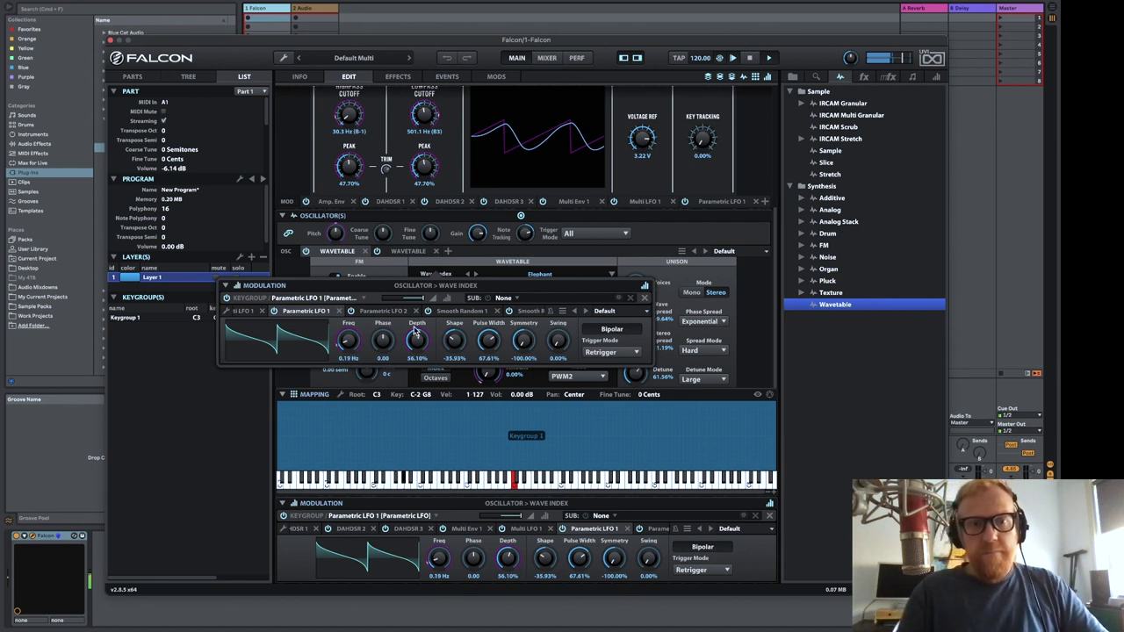
mouse_move(420, 300)
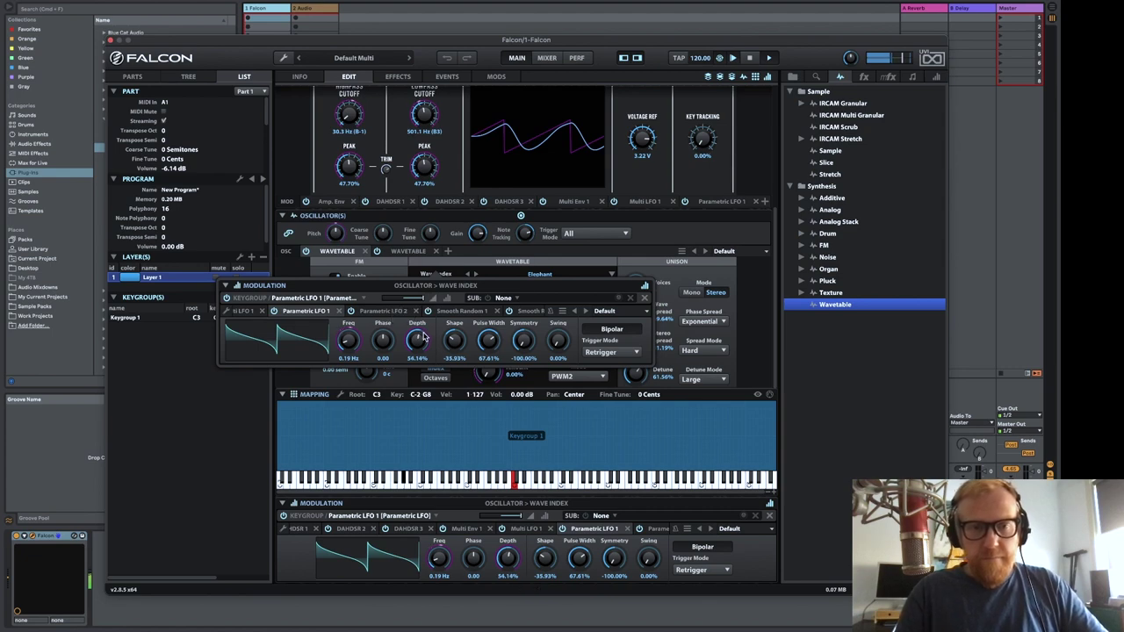
right_click(425, 337)
left_click(404, 350)
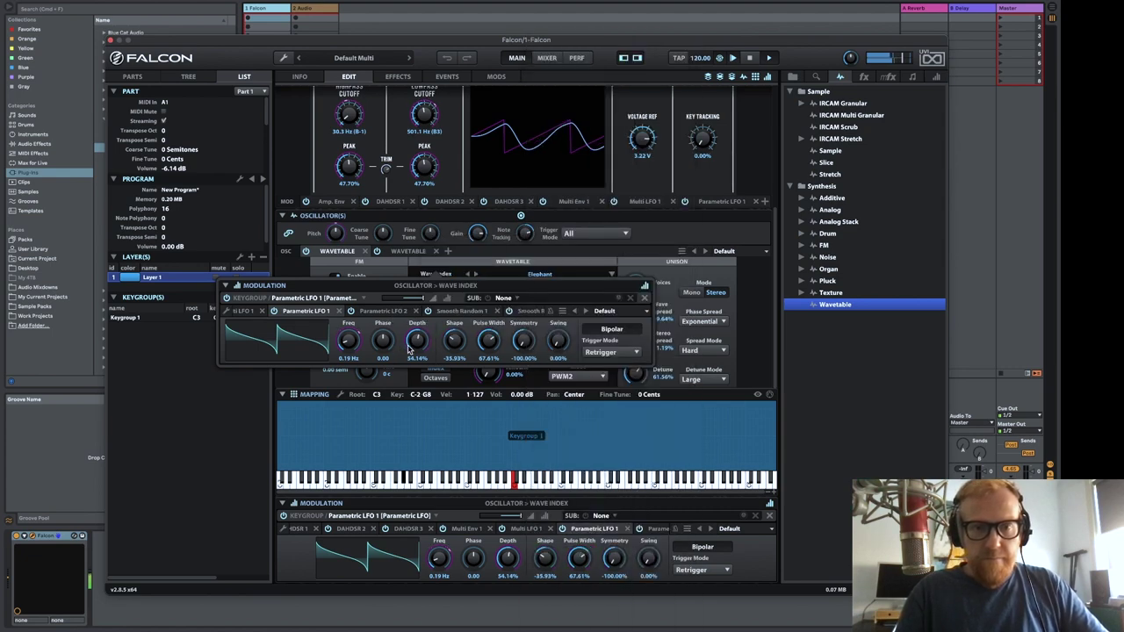
mouse_move(417, 344)
left_mouse_down()
mouse_move(418, 237)
mouse_move(420, 345)
left_mouse_up()
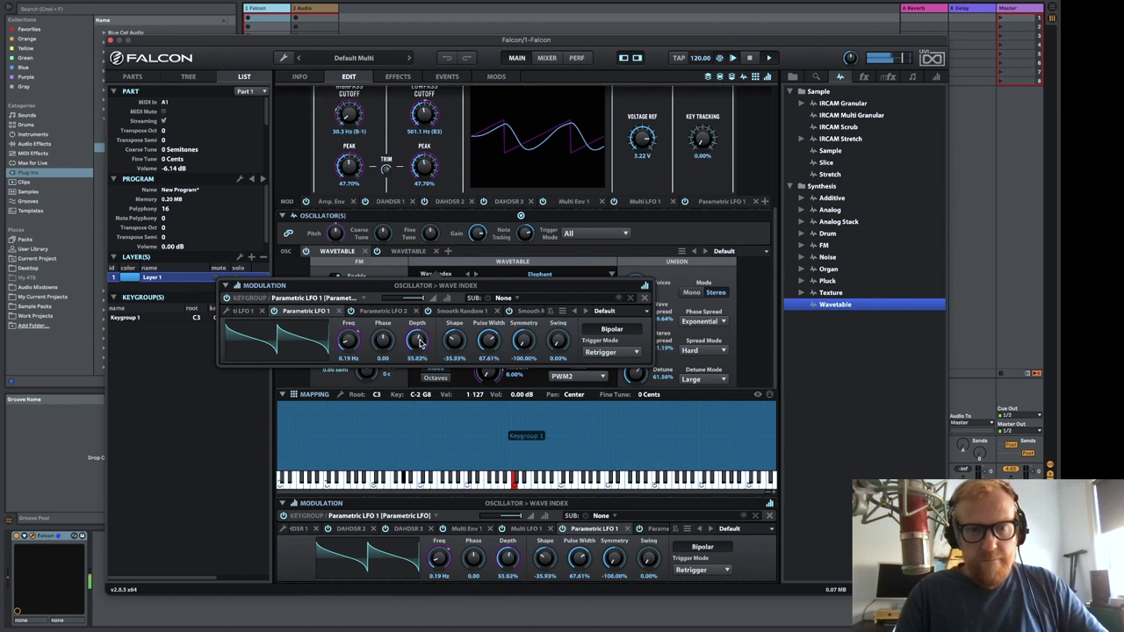
Try the Modulation Depth macro at 100%, and bring both the Peak and Modulation Depth macros down to 0%
left_click(301, 77)
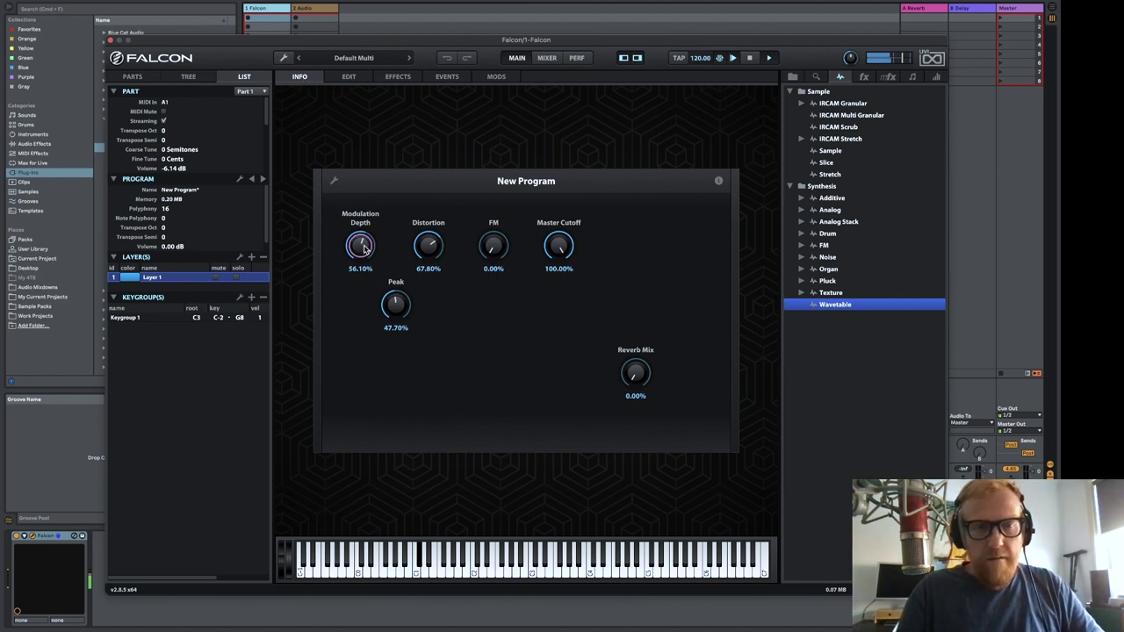
left_click_drag(362, 249, 375, 337)
left_click_drag(360, 186, 360, 182)
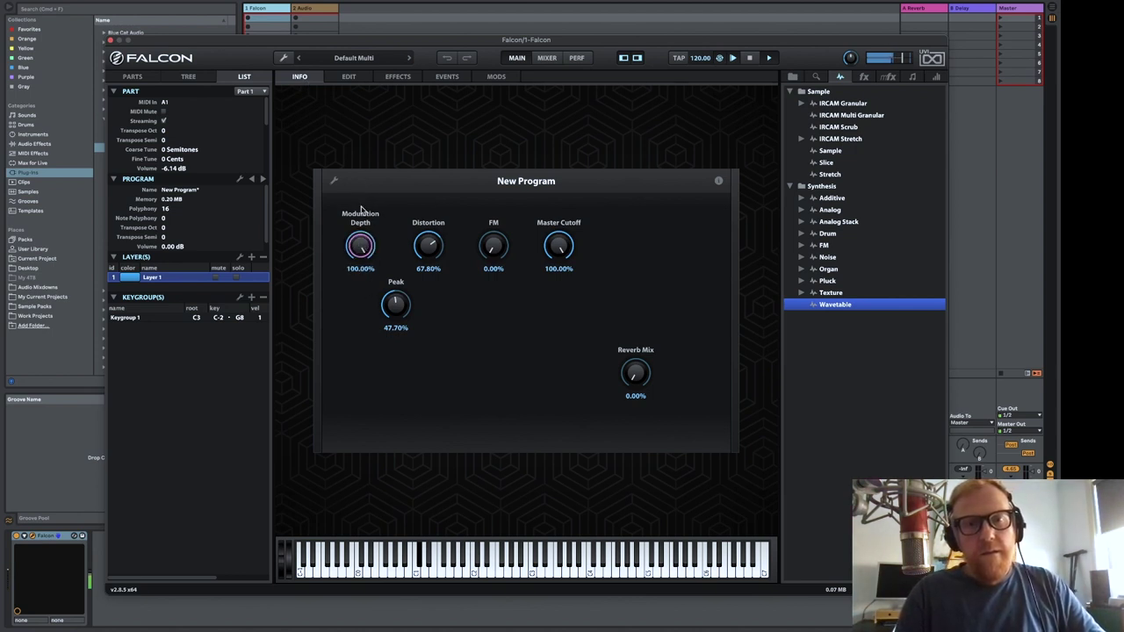
mouse_move(395, 304)
left_mouse_down()
mouse_move(397, 227)
mouse_move(411, 338)
mouse_move(401, 325)
left_mouse_up()
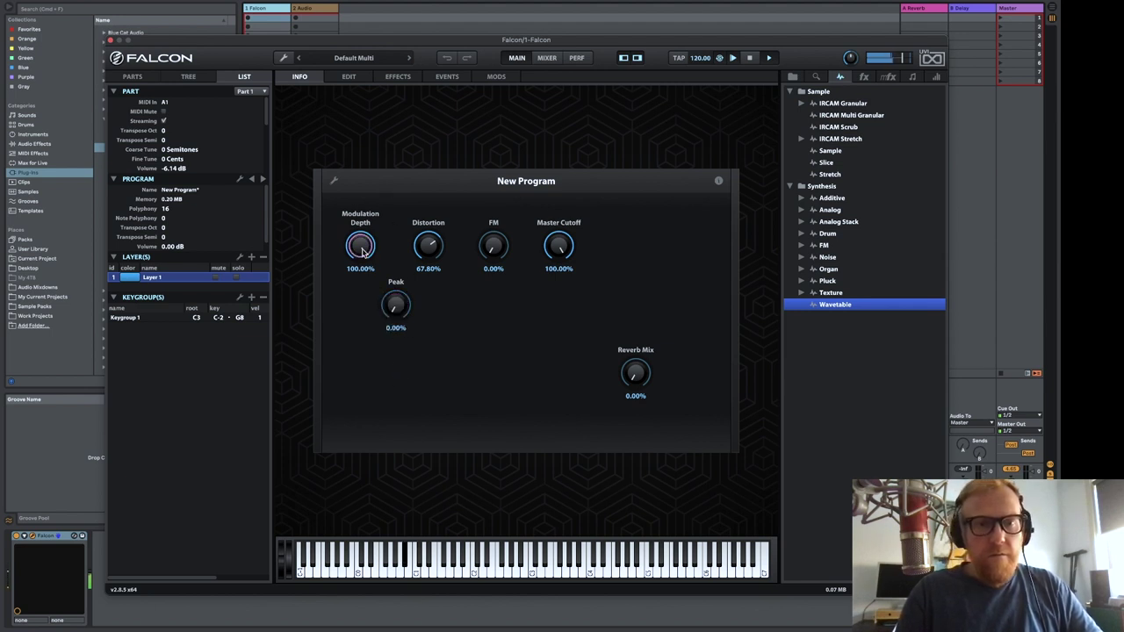
left_click_drag(360, 246, 359, 449)
With Reverb Mix at 100%, set SparkVerb's low decay to x 0.33 crossing at 233.61 Hz and its high decay to x 1.79 crossing at 2.00 kHz
left_click_drag(635, 374, 638, 208)
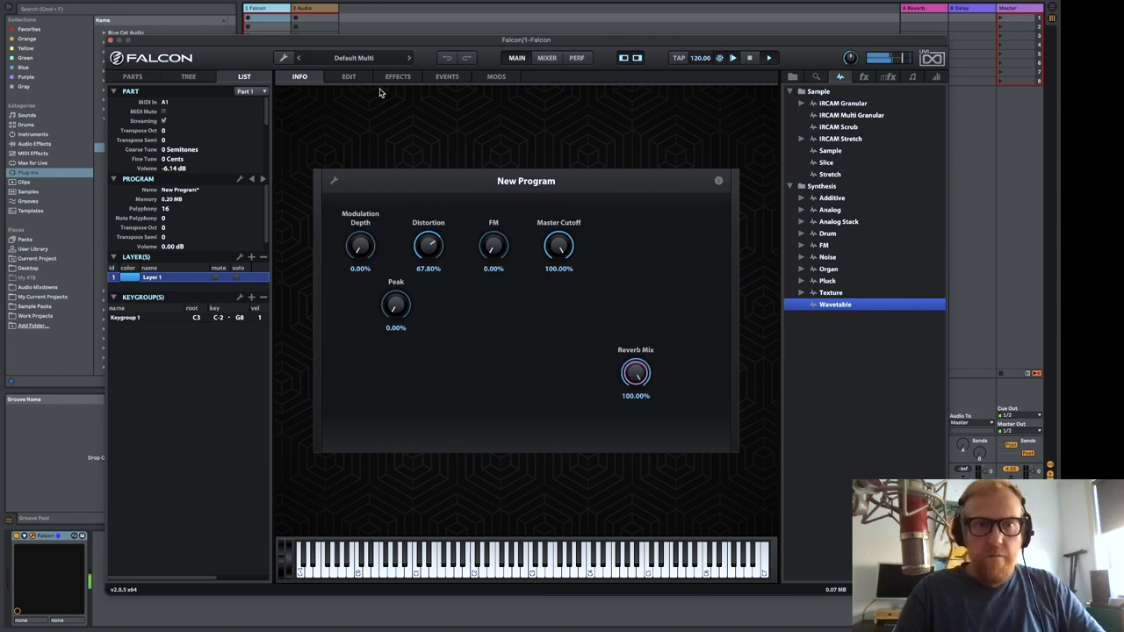
left_click(348, 78)
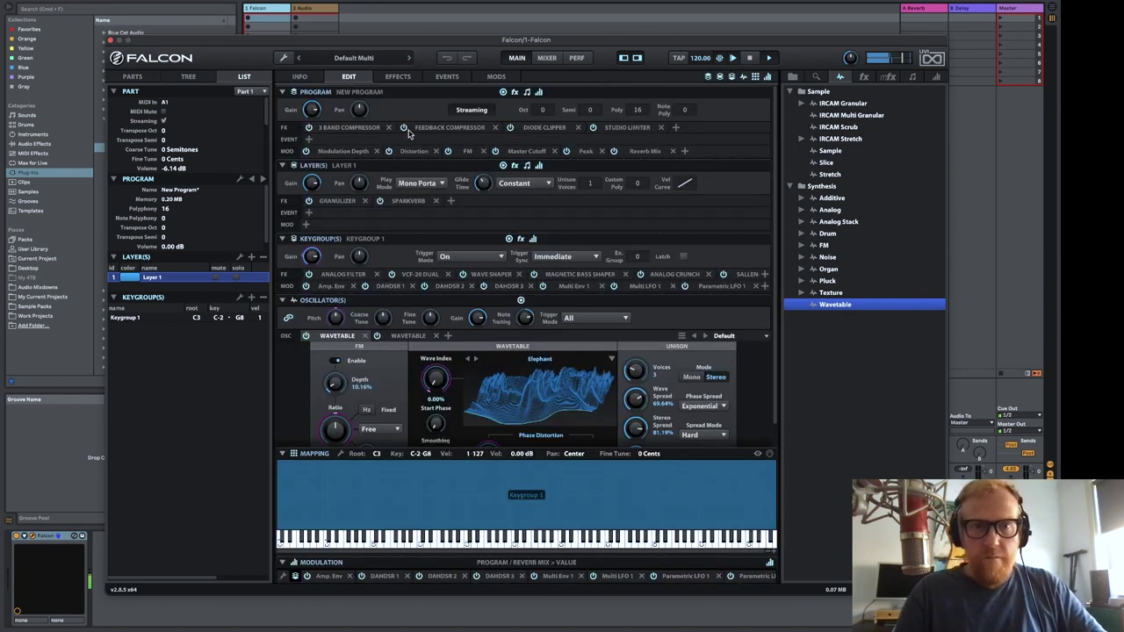
left_click(408, 200)
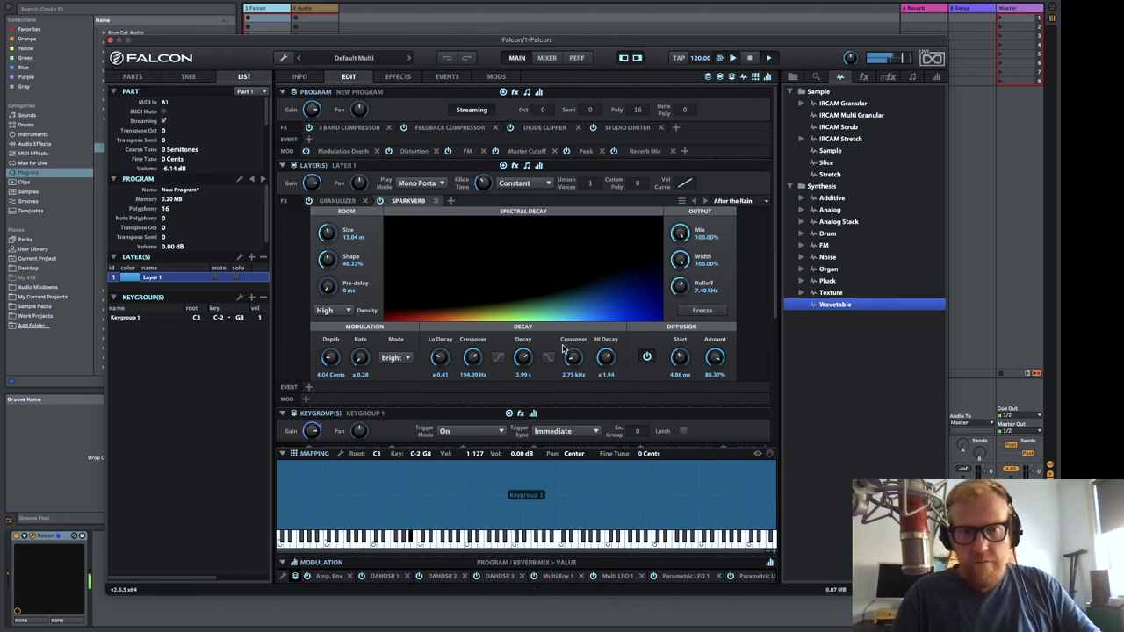
left_click_drag(440, 358, 473, 354)
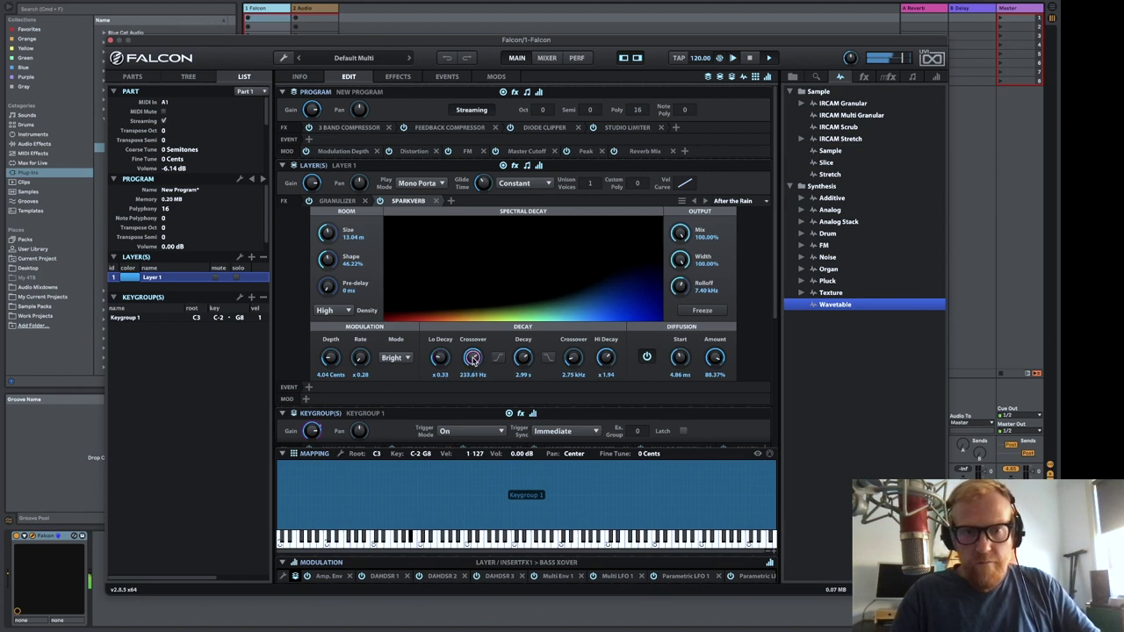
left_click_drag(574, 358, 584, 412)
mouse_move(610, 360)
left_mouse_down()
mouse_move(610, 376)
mouse_move(612, 360)
left_mouse_up()
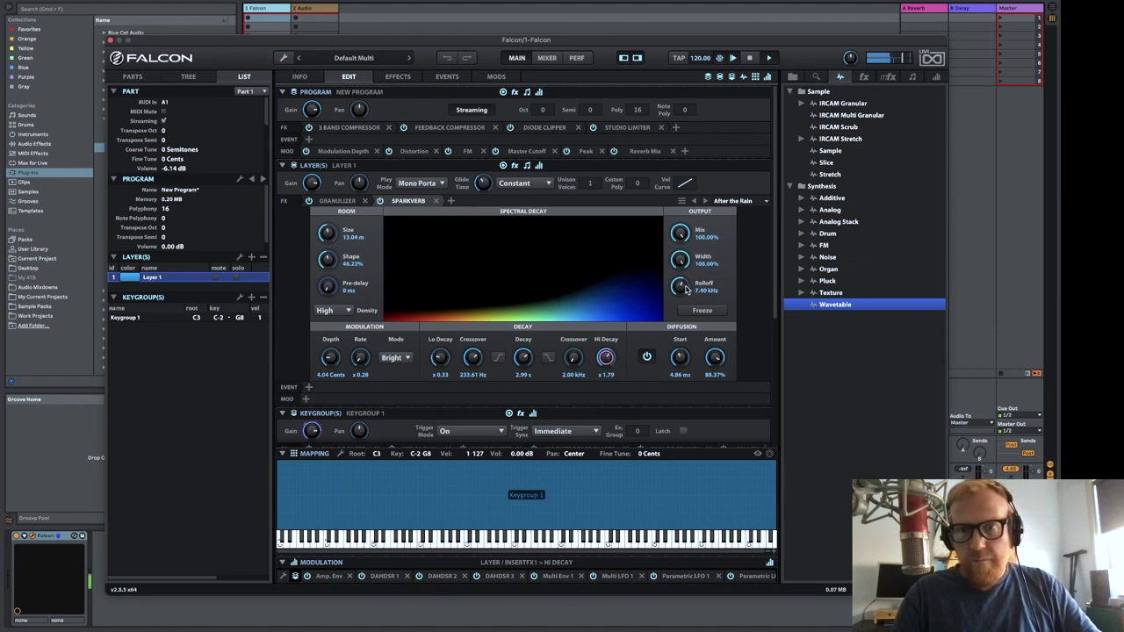
Set SparkVerb's output rolloff to 8.88 kHz and check the modulation mode options, keeping Bright
mouse_move(685, 288)
left_mouse_down()
mouse_move(691, 337)
mouse_move(678, 248)
mouse_move(678, 275)
left_mouse_up()
left_click(405, 360)
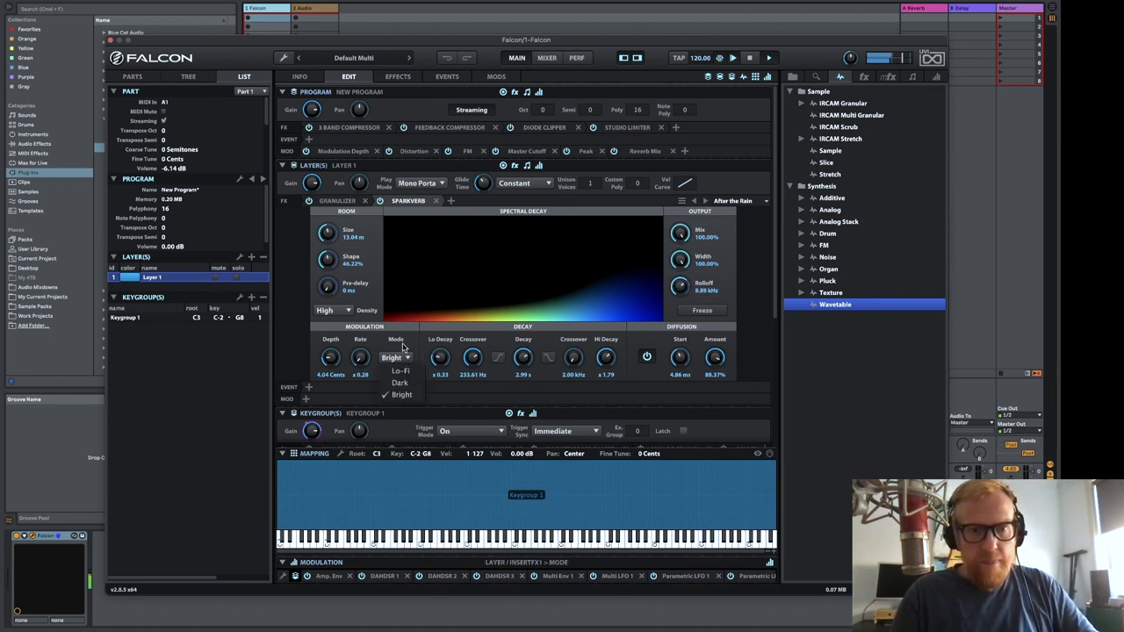
left_click(403, 350)
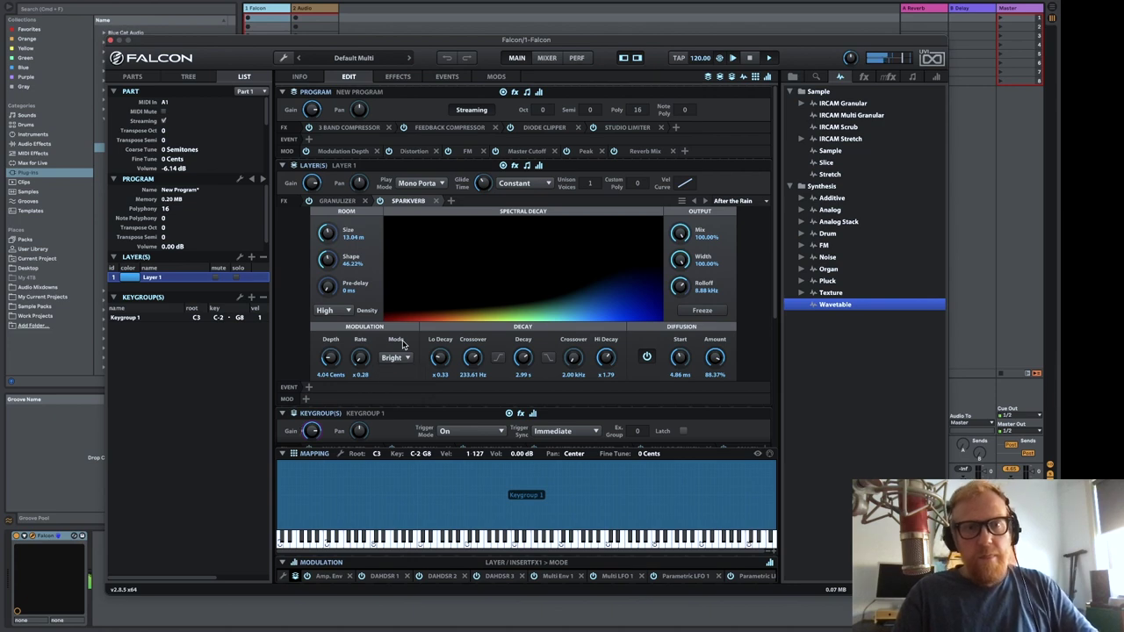
Raise the pre-delay slightly in Layer 1's SparkVerb
left_click(299, 78)
left_click(348, 77)
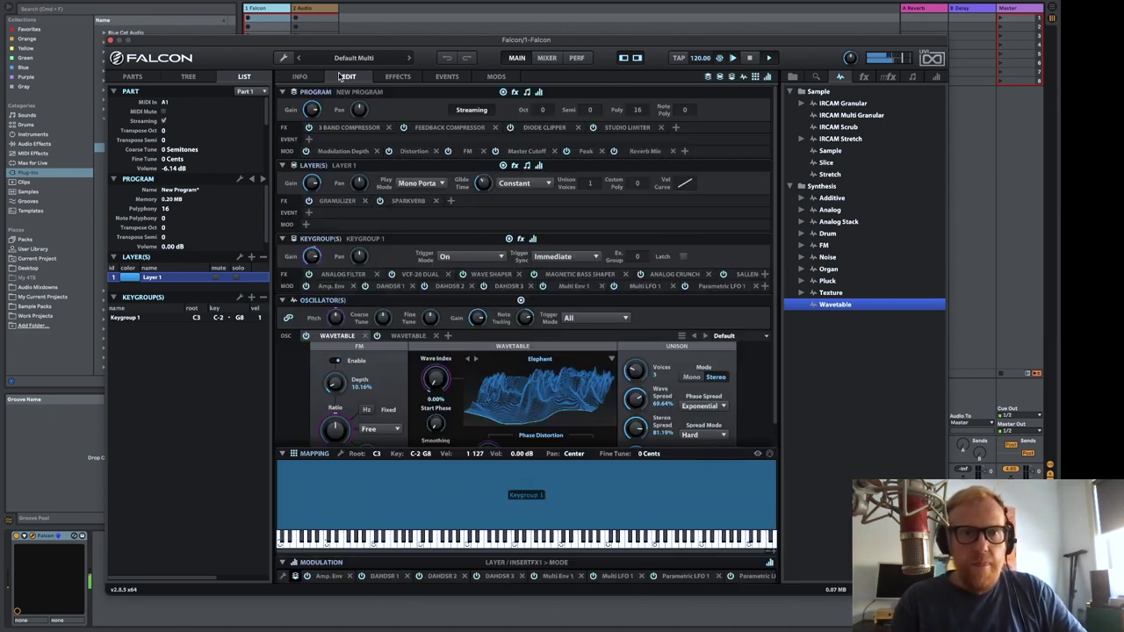
left_click(407, 200)
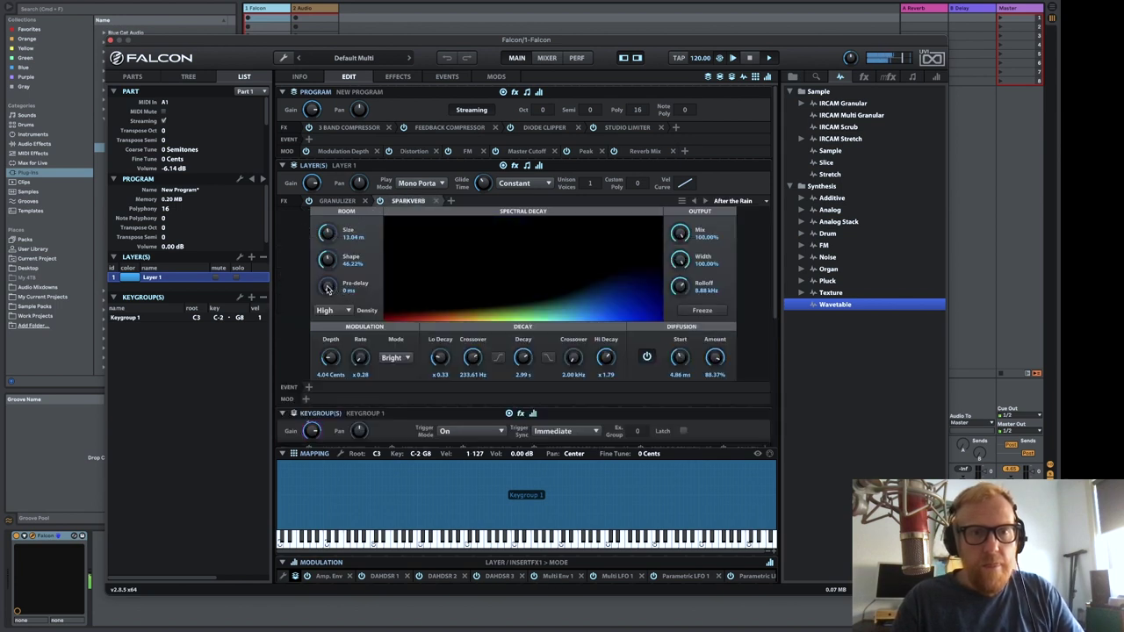
left_click_drag(327, 279, 327, 270)
Set the Reverb Mix macro to about 24% on the program's macro page
left_click(300, 76)
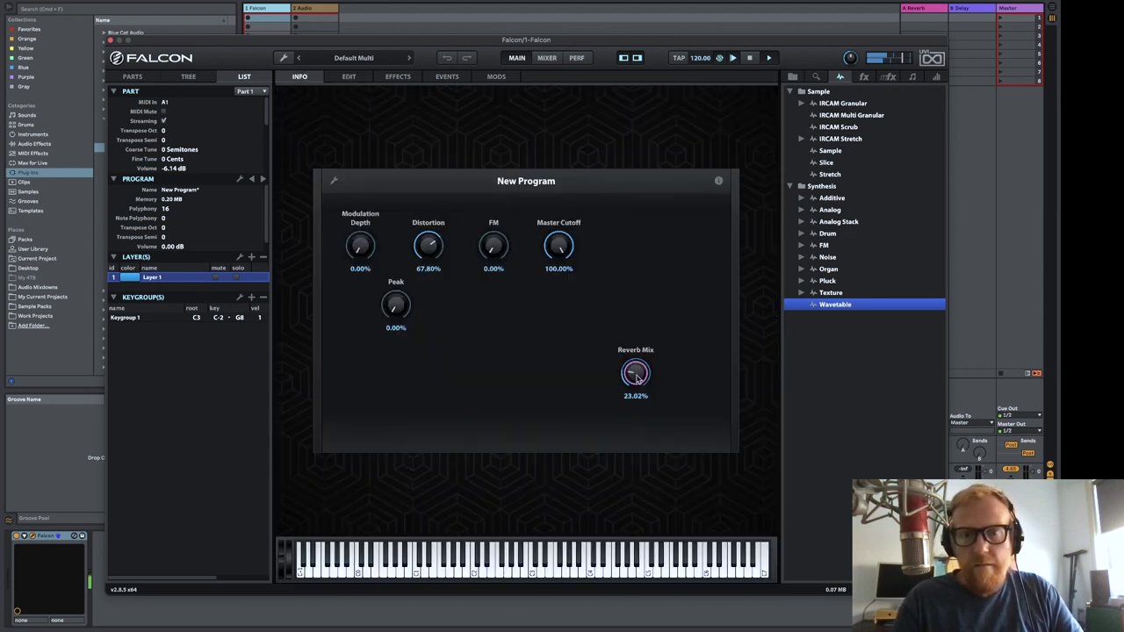
scroll(638, 377, "up", 3)
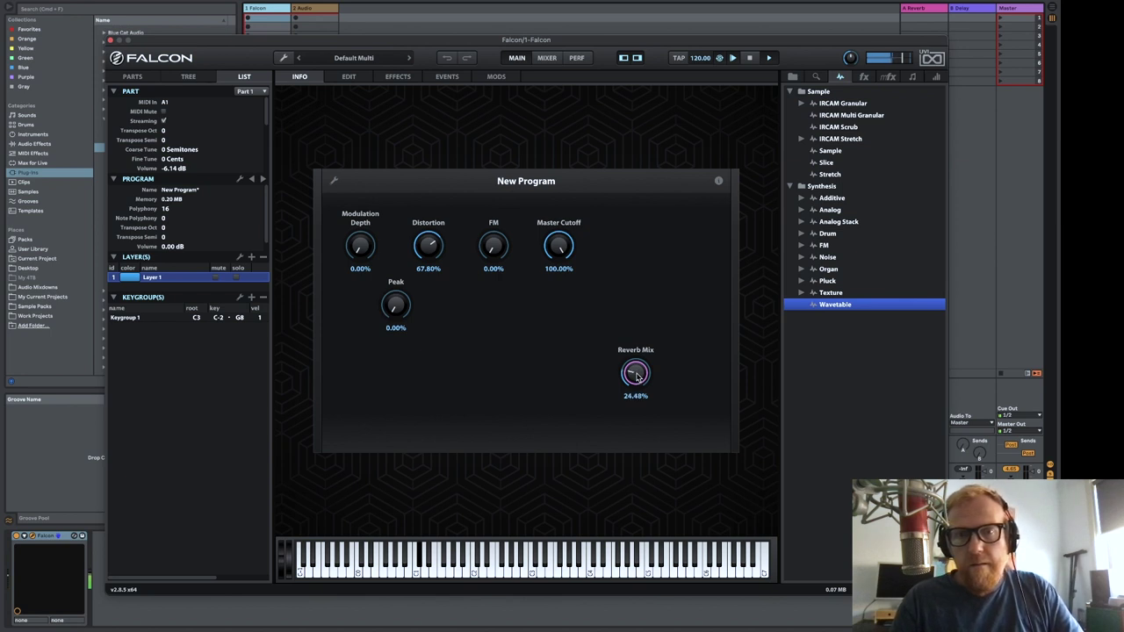
scroll(638, 376, "down", 1)
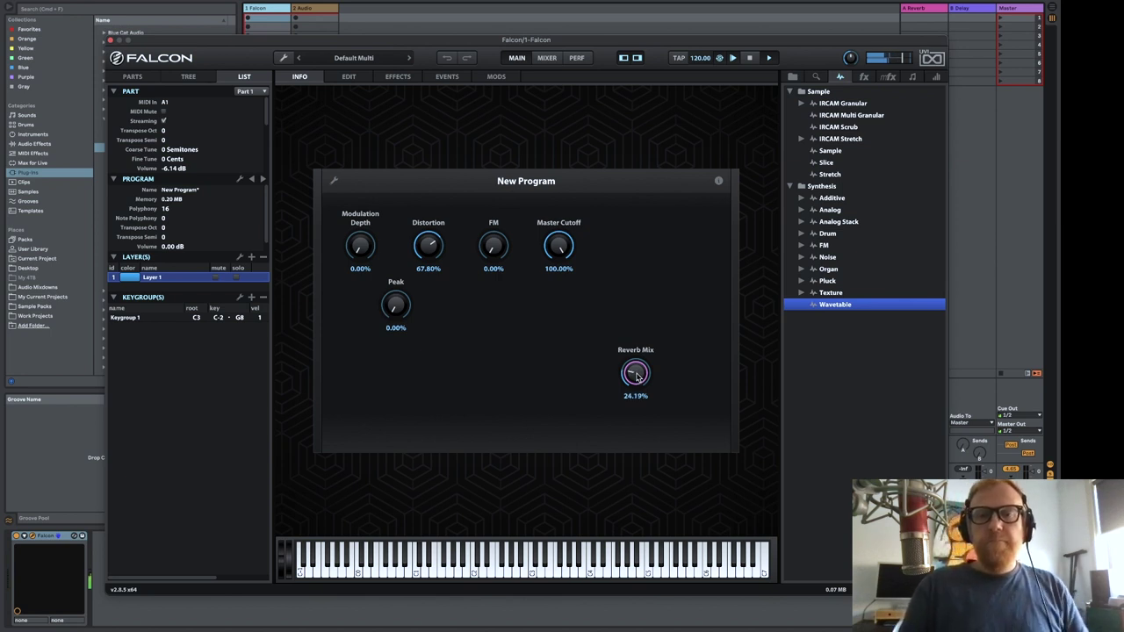